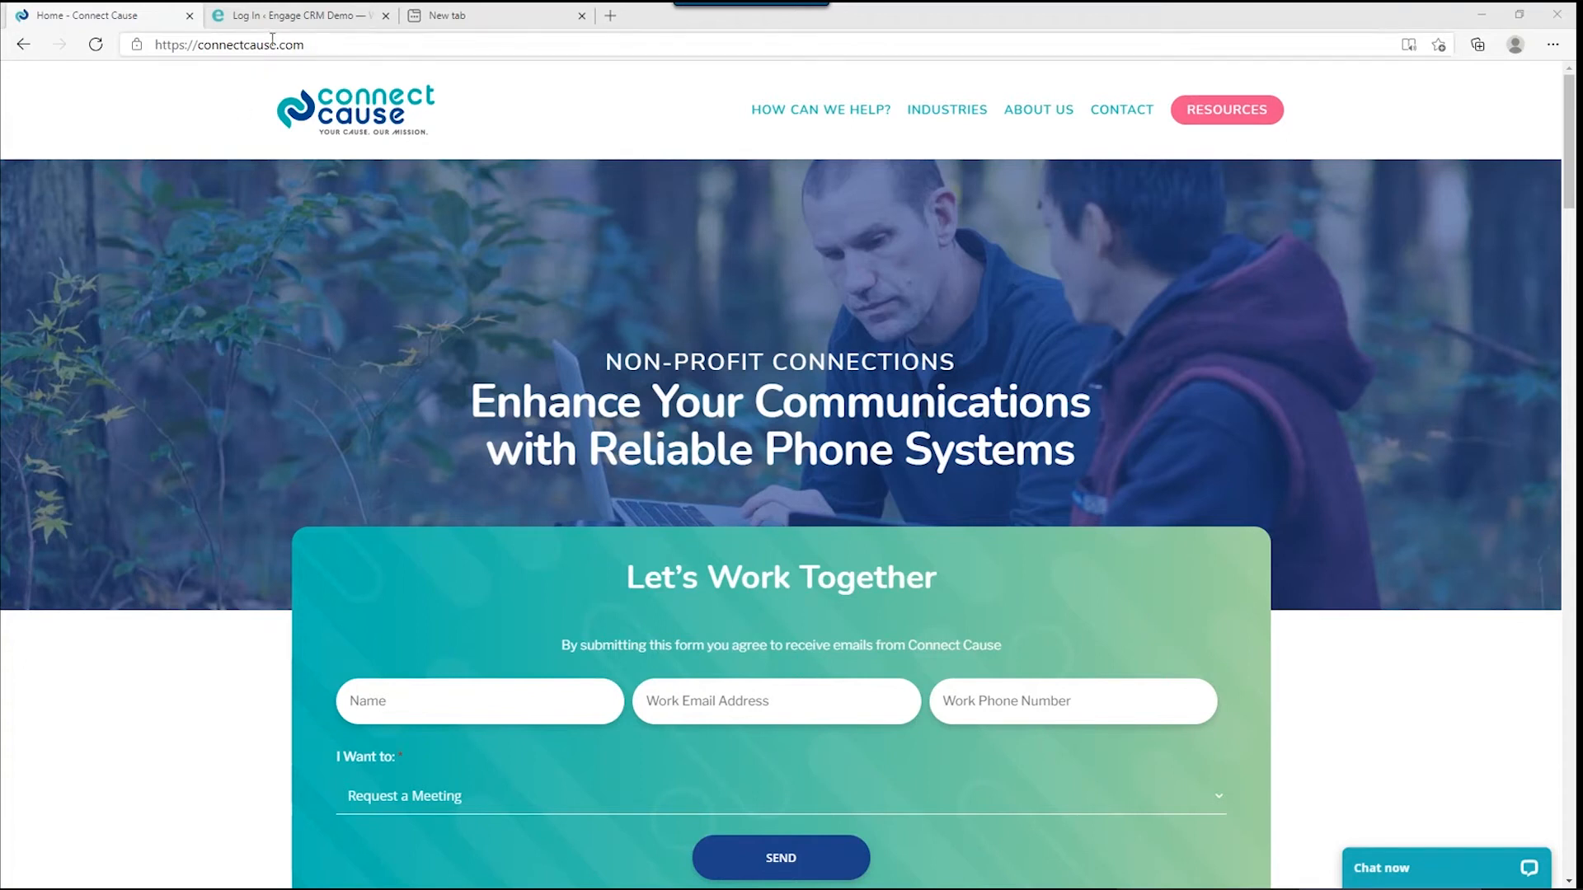
# Switch to the 'Log In ‹ Engage CRM Demo' browser tab to show the login form.
pyautogui.click(285, 16)
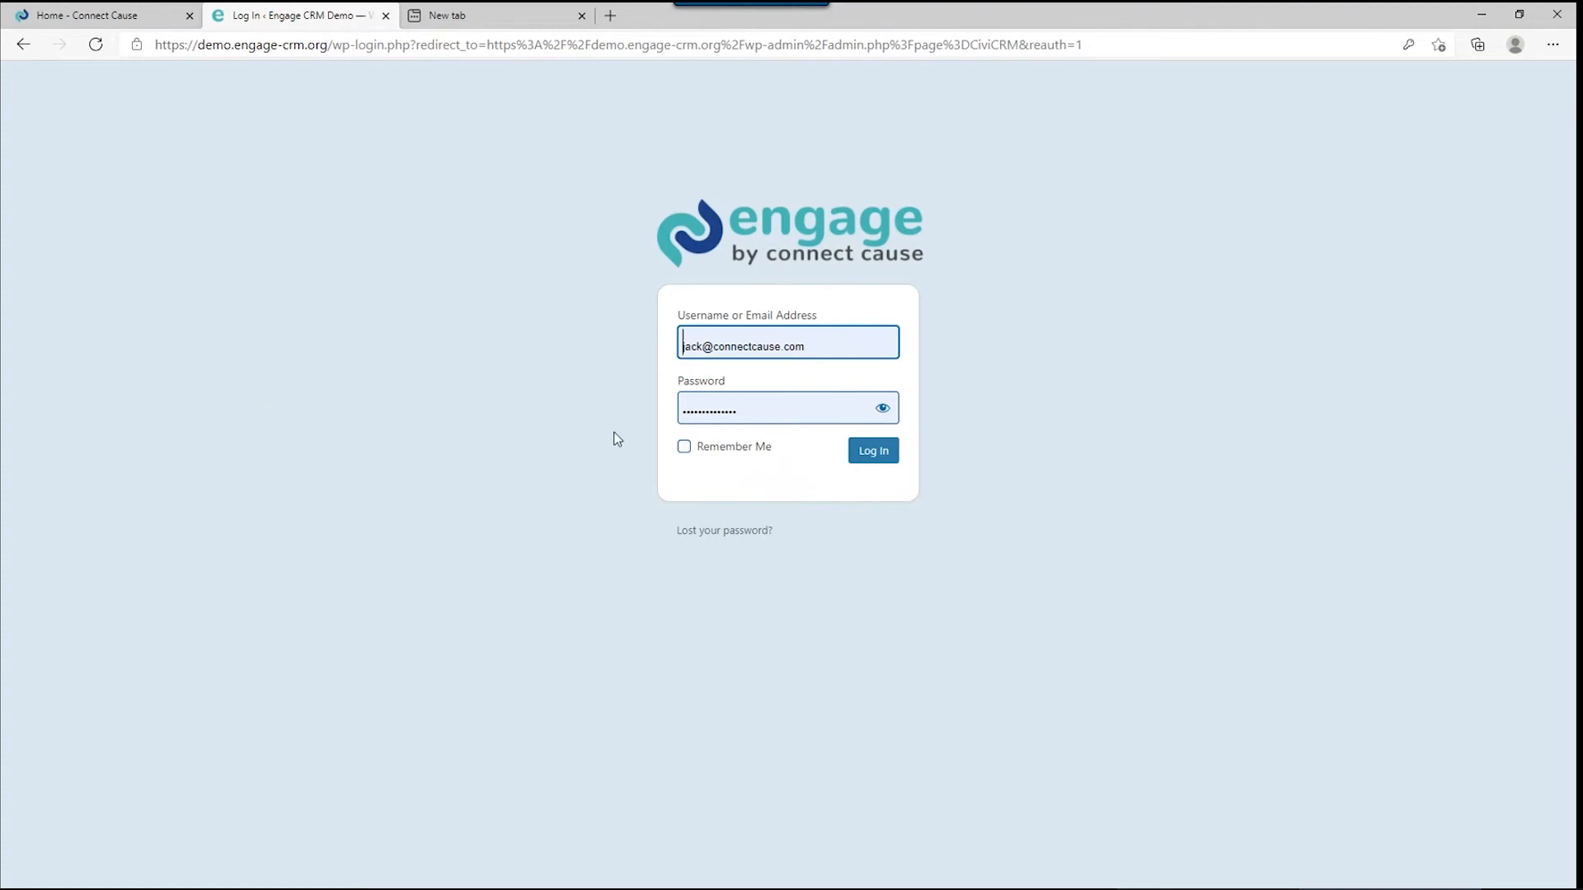
# Log in to Engage CRM with Remember Me ticked.
pyautogui.click(684, 446)
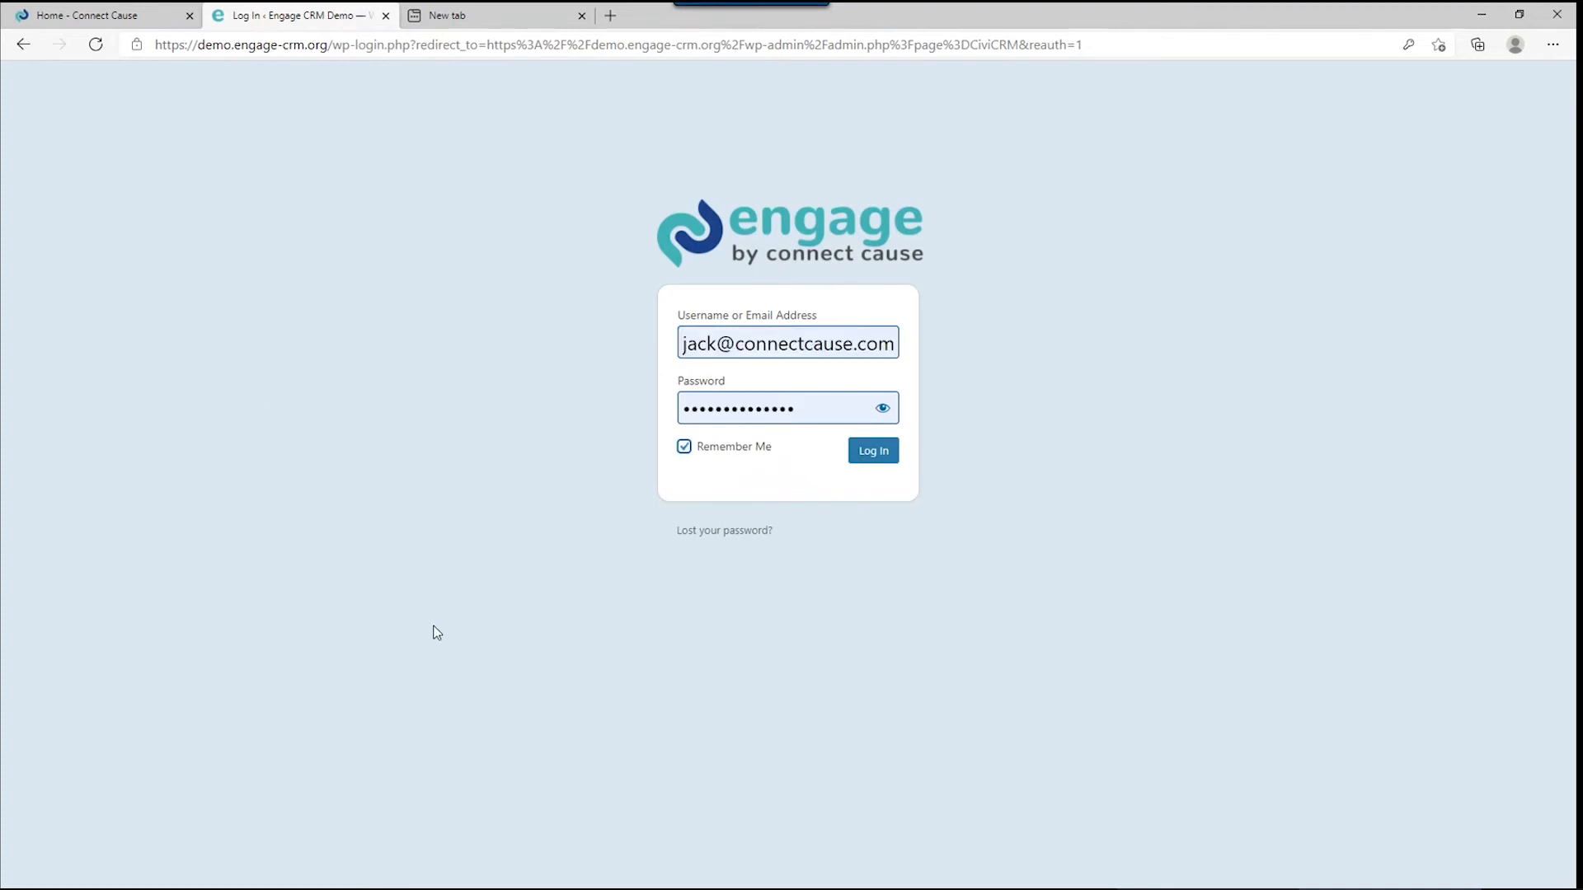
pyautogui.click(873, 450)
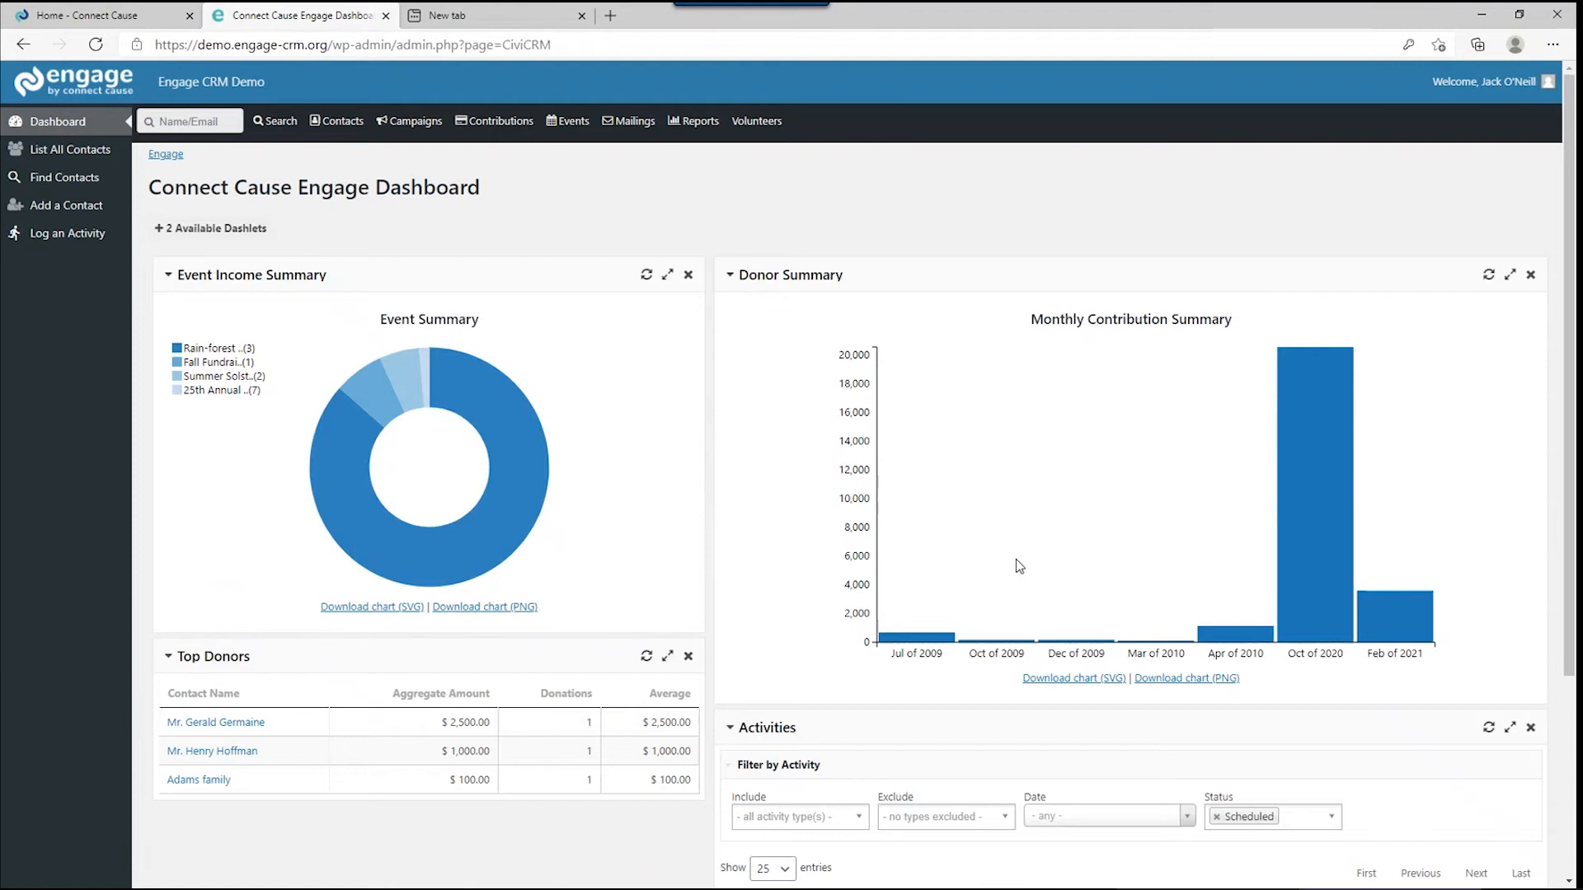
pyautogui.scroll(-3, 1019, 565)
pyautogui.scroll(3, 1016, 559)
pyautogui.moveTo(259, 129)
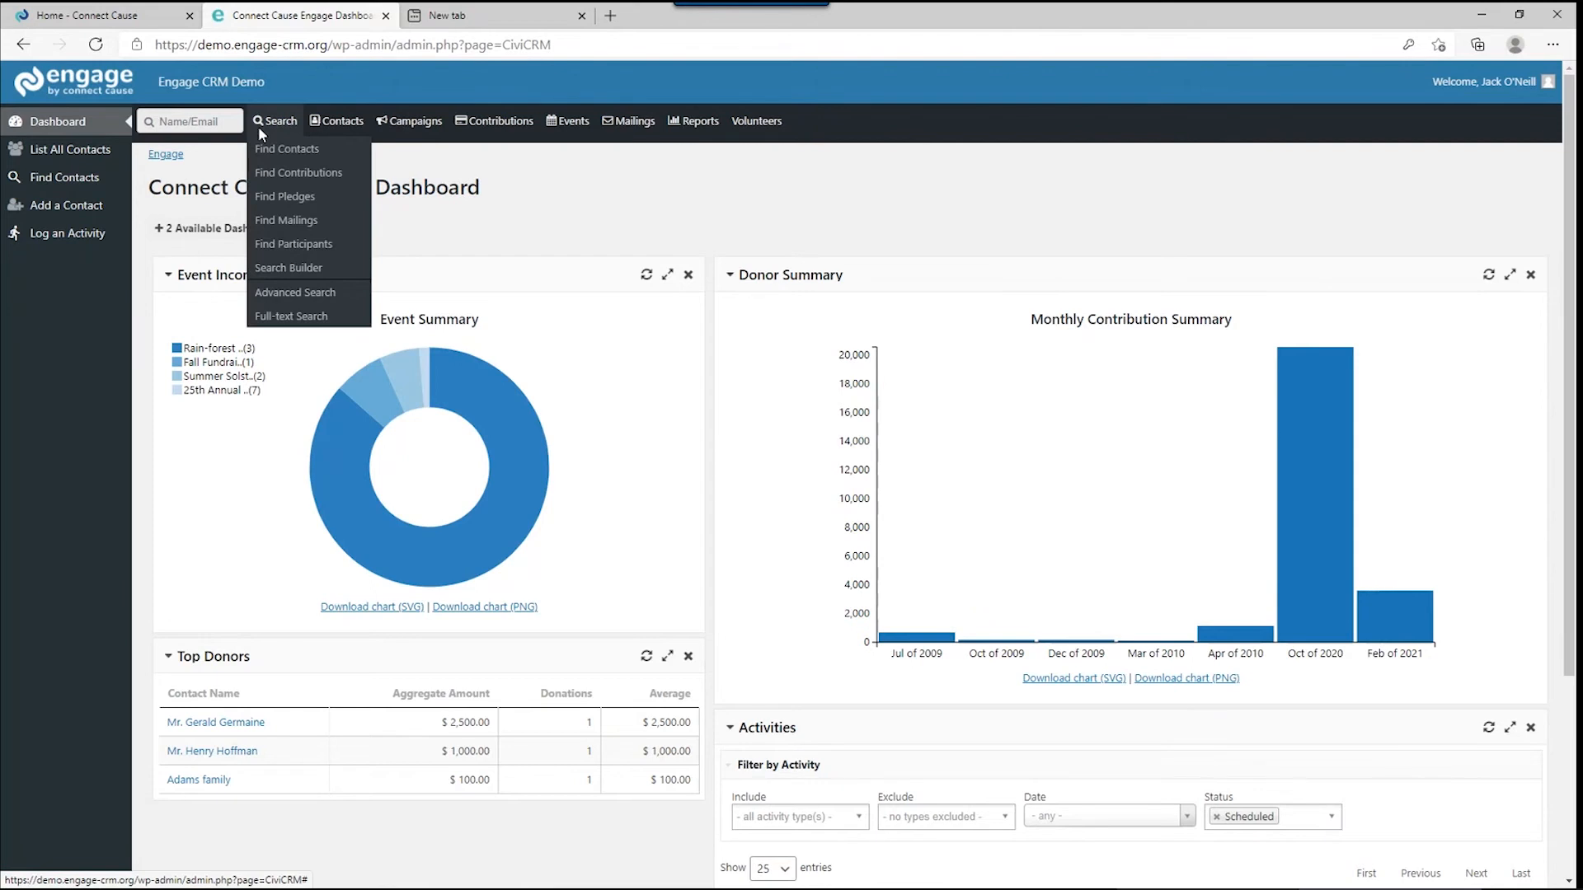
pyautogui.moveTo(330, 128)
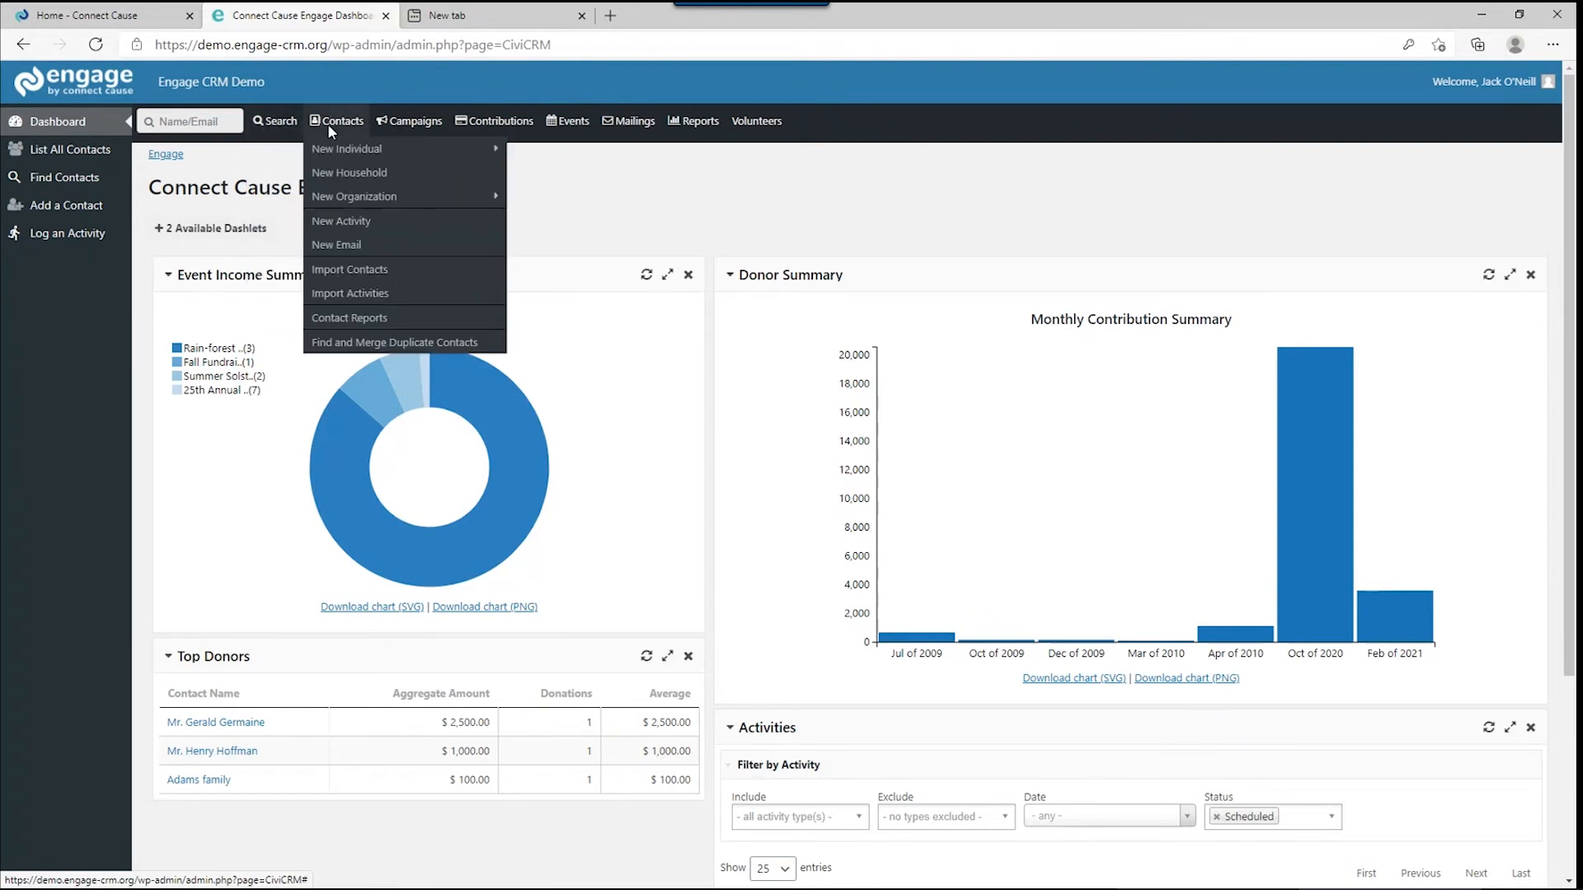
pyautogui.moveTo(475, 130)
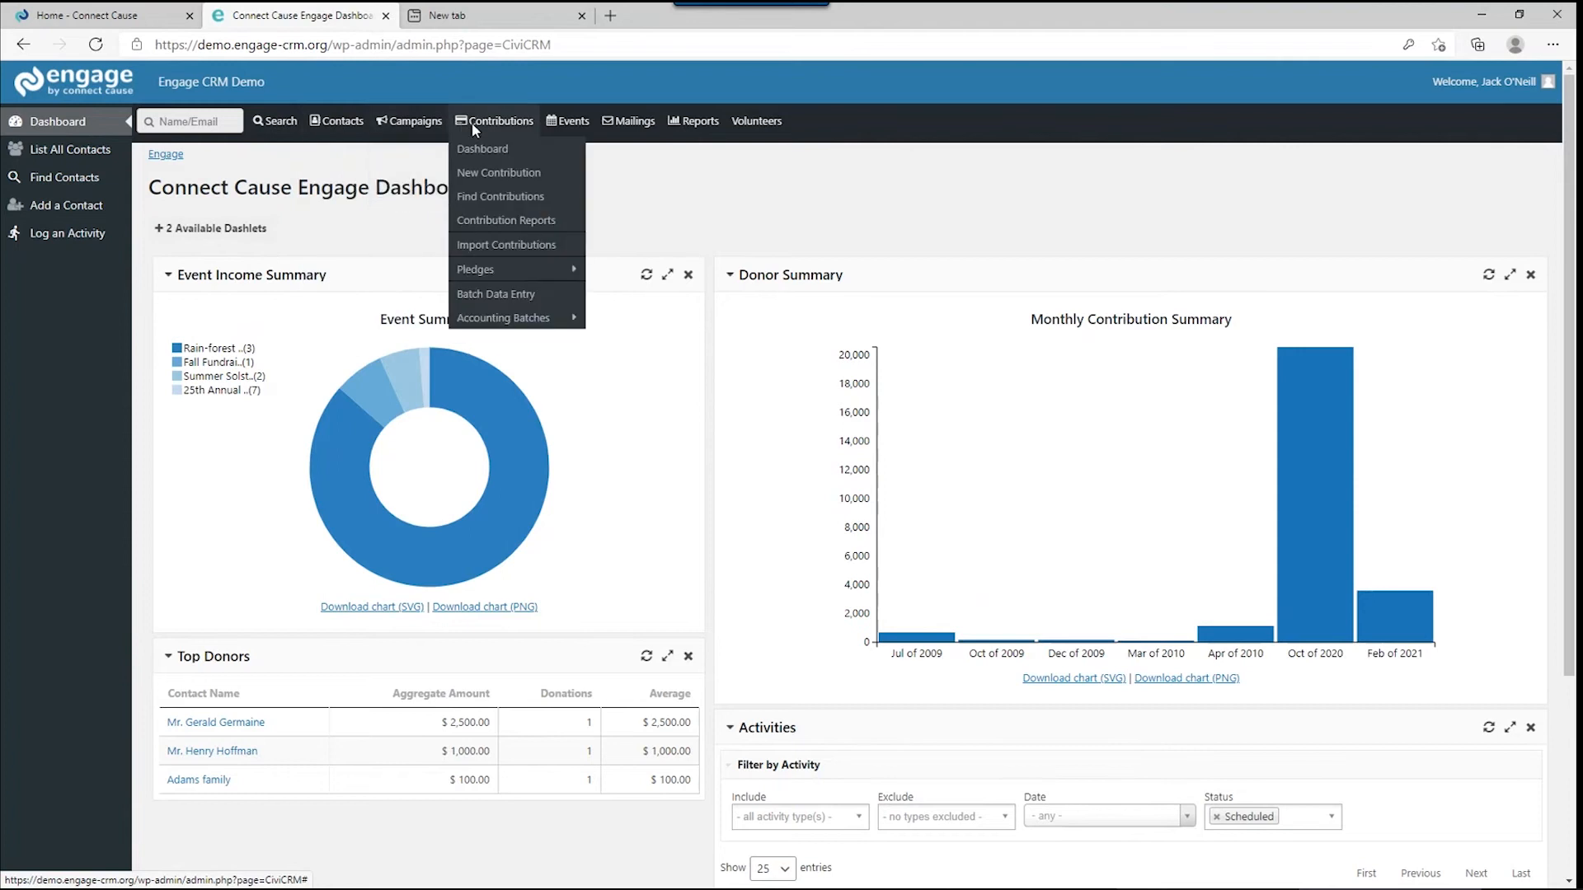
pyautogui.moveTo(569, 123)
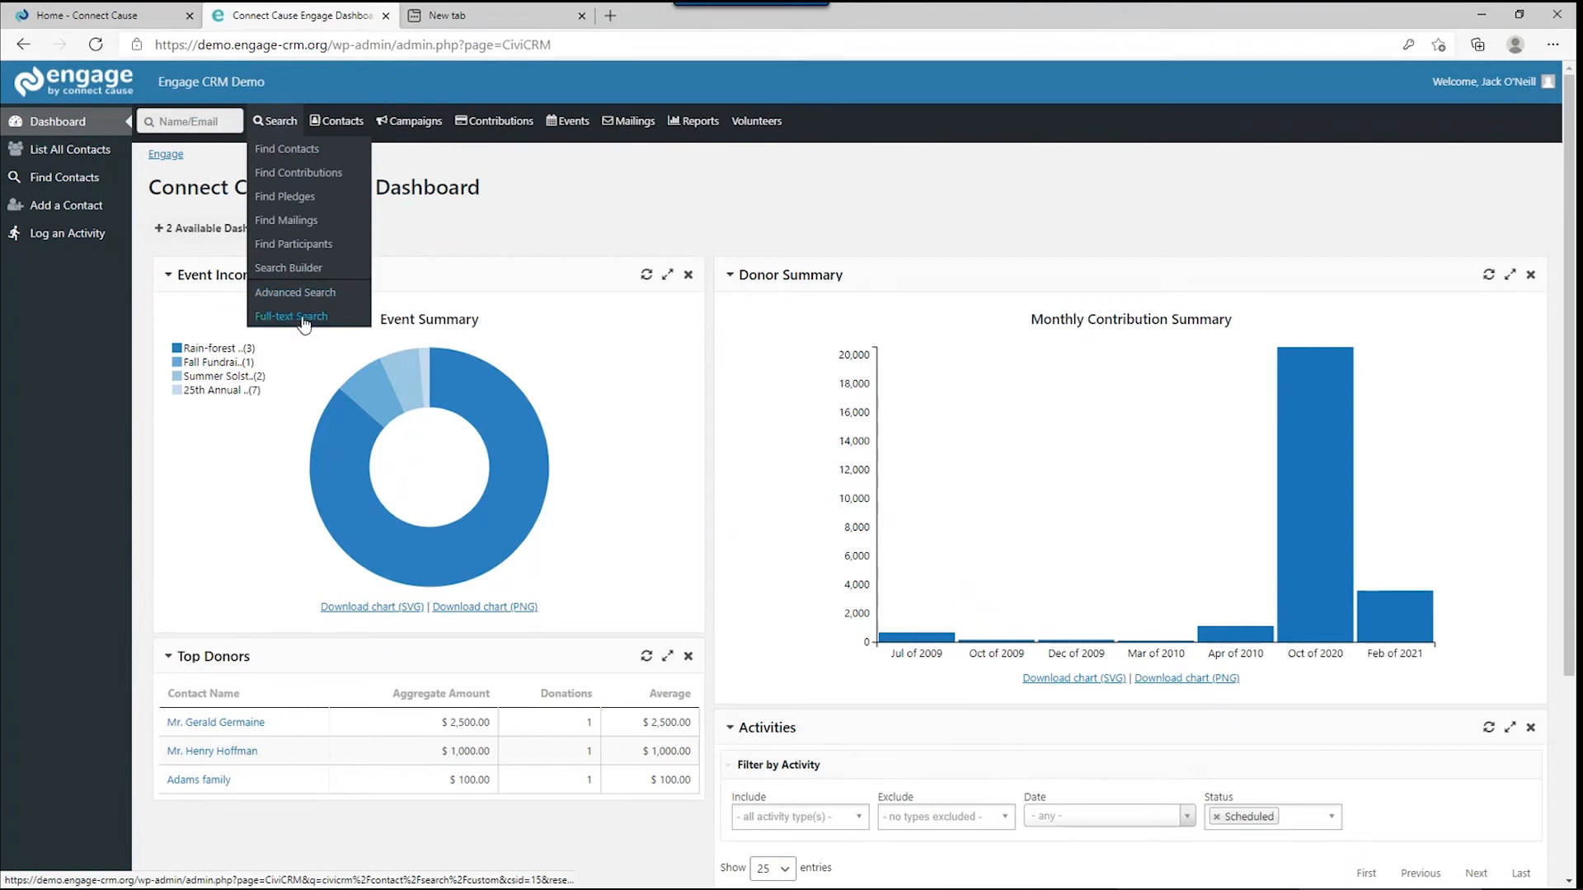
# List all 212 contacts, expand the search criteria, and quick-search names for 'geral'.
pyautogui.click(82, 149)
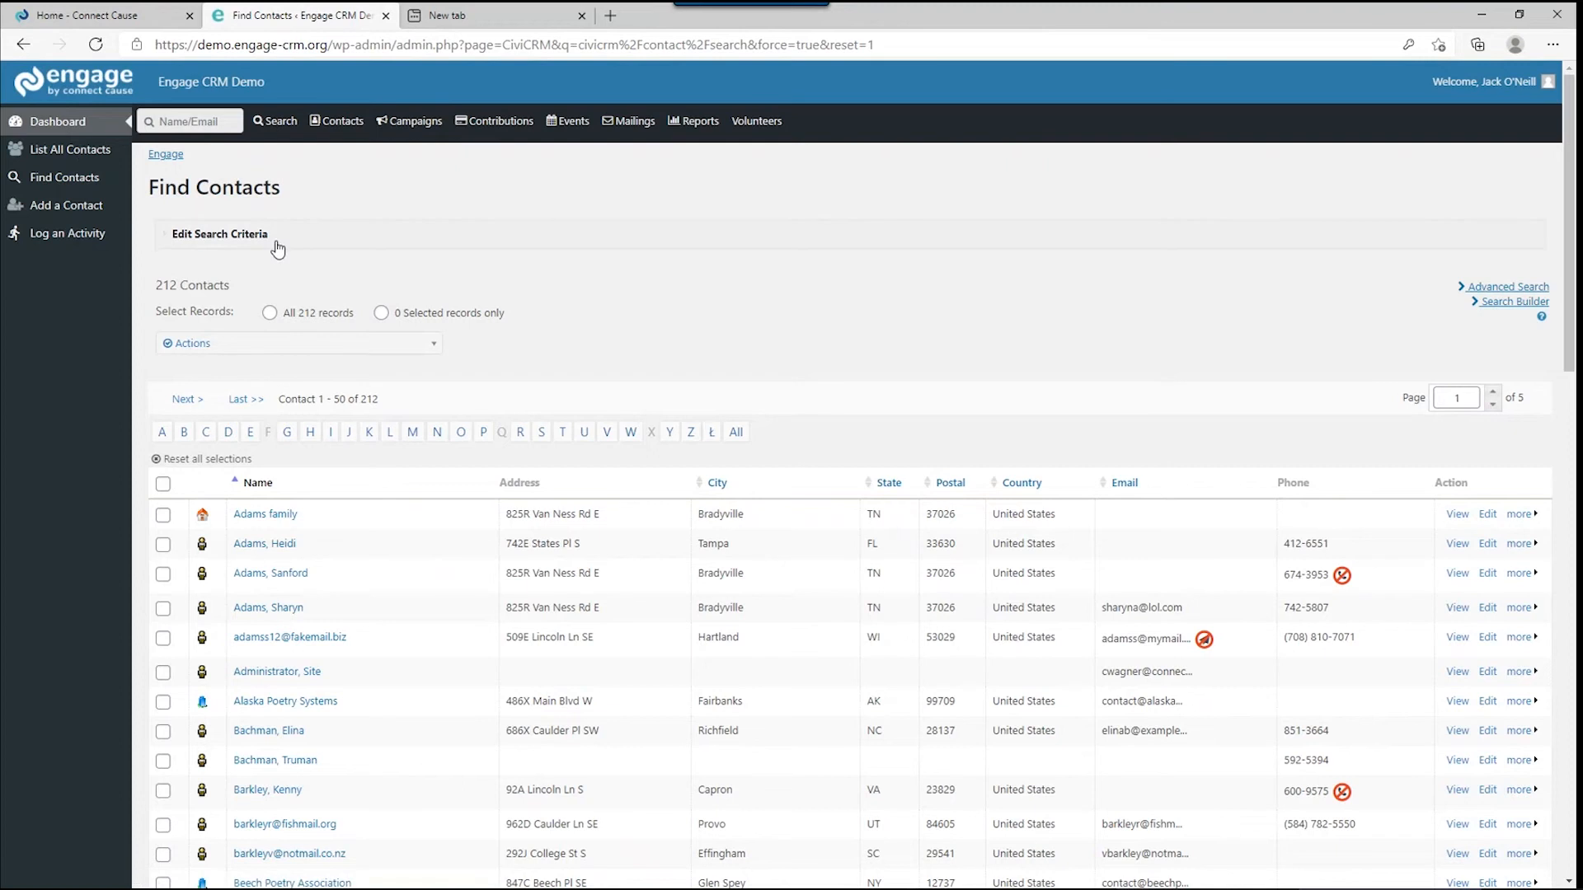
pyautogui.click(198, 239)
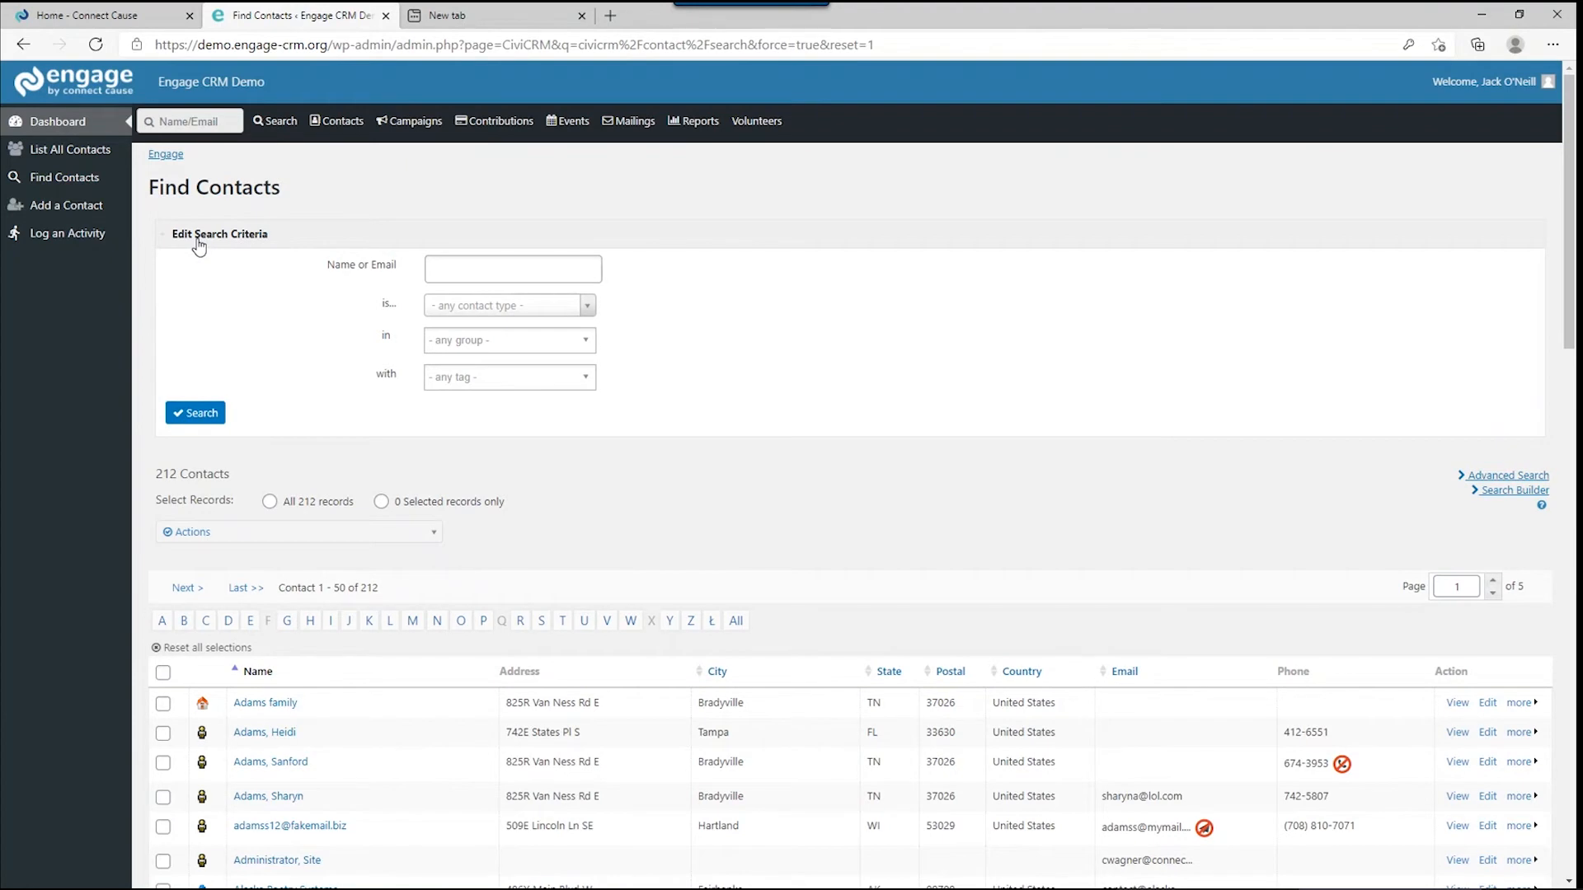
pyautogui.click(192, 122)
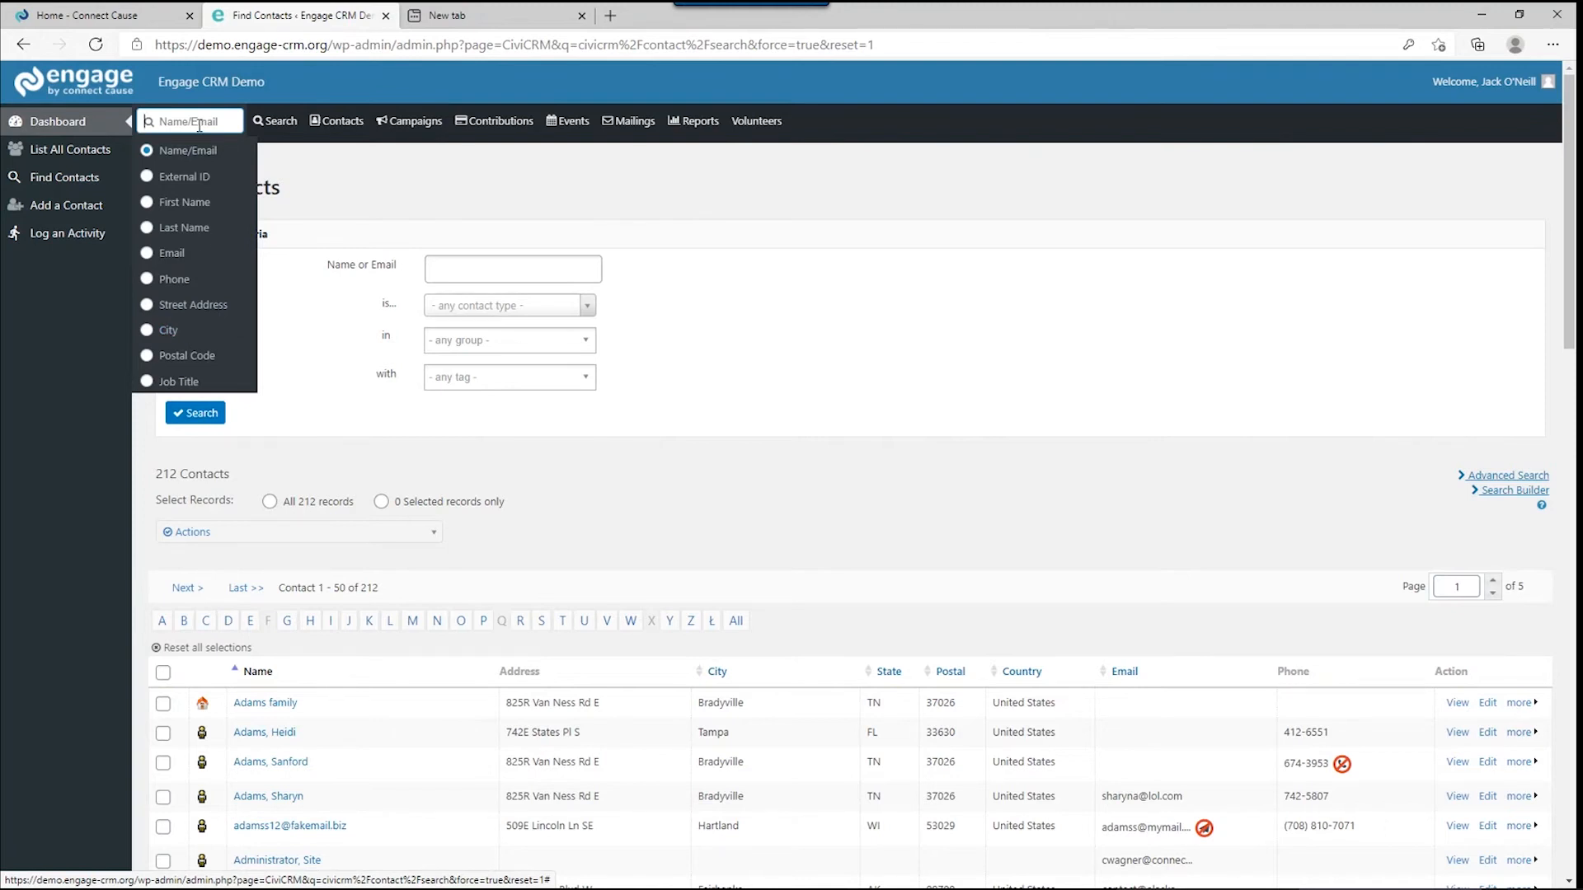
pyautogui.write('geral')
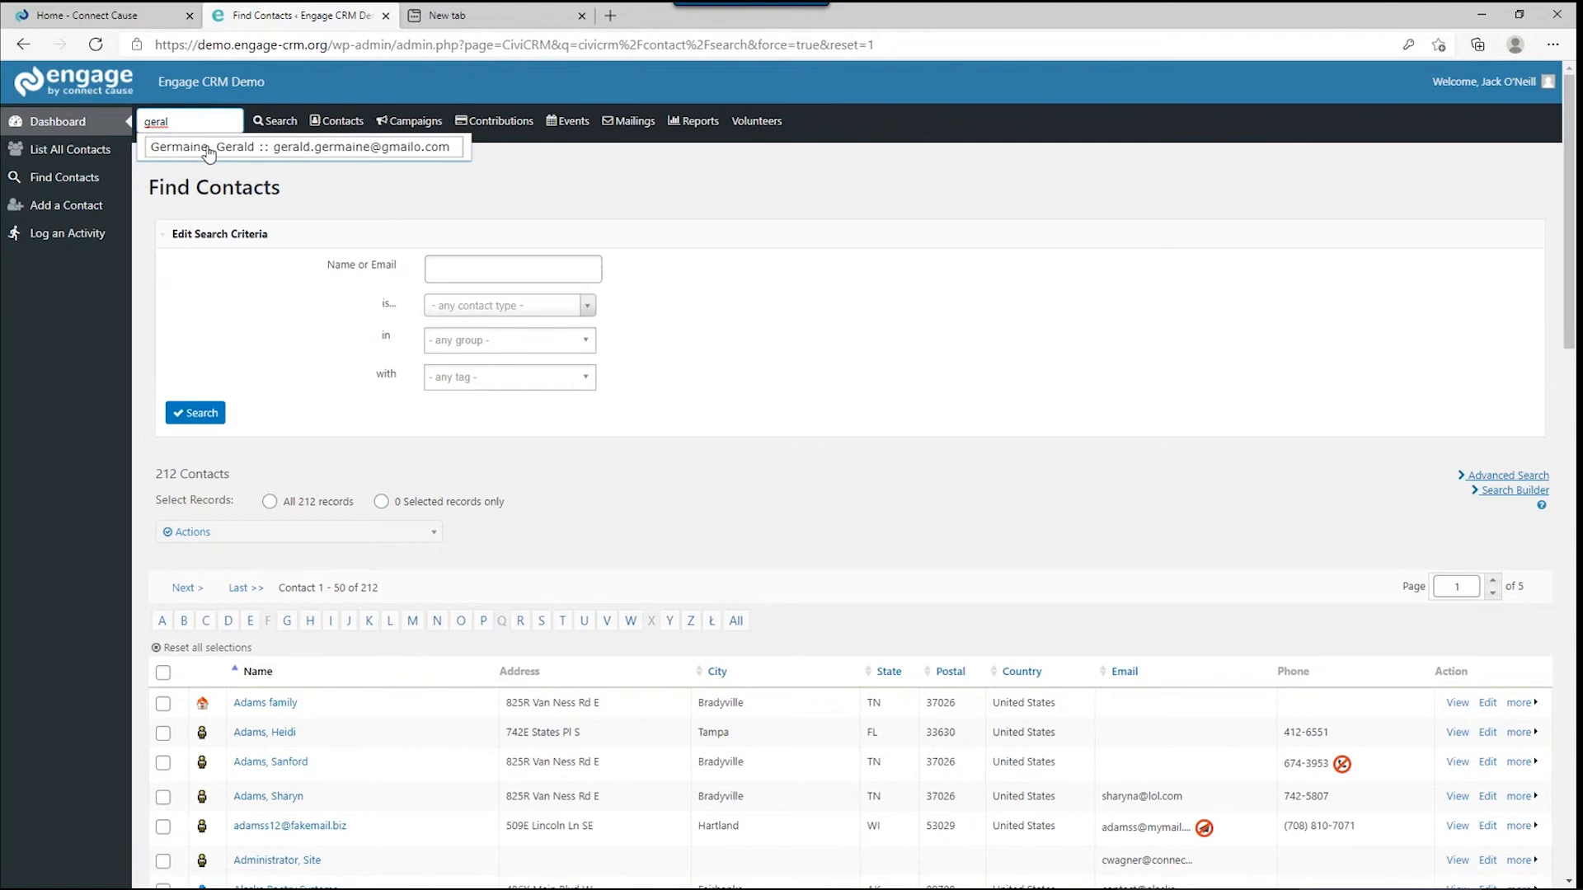
# Open the single contact suggested for 'geral' to view its summary record.
pyautogui.click(208, 149)
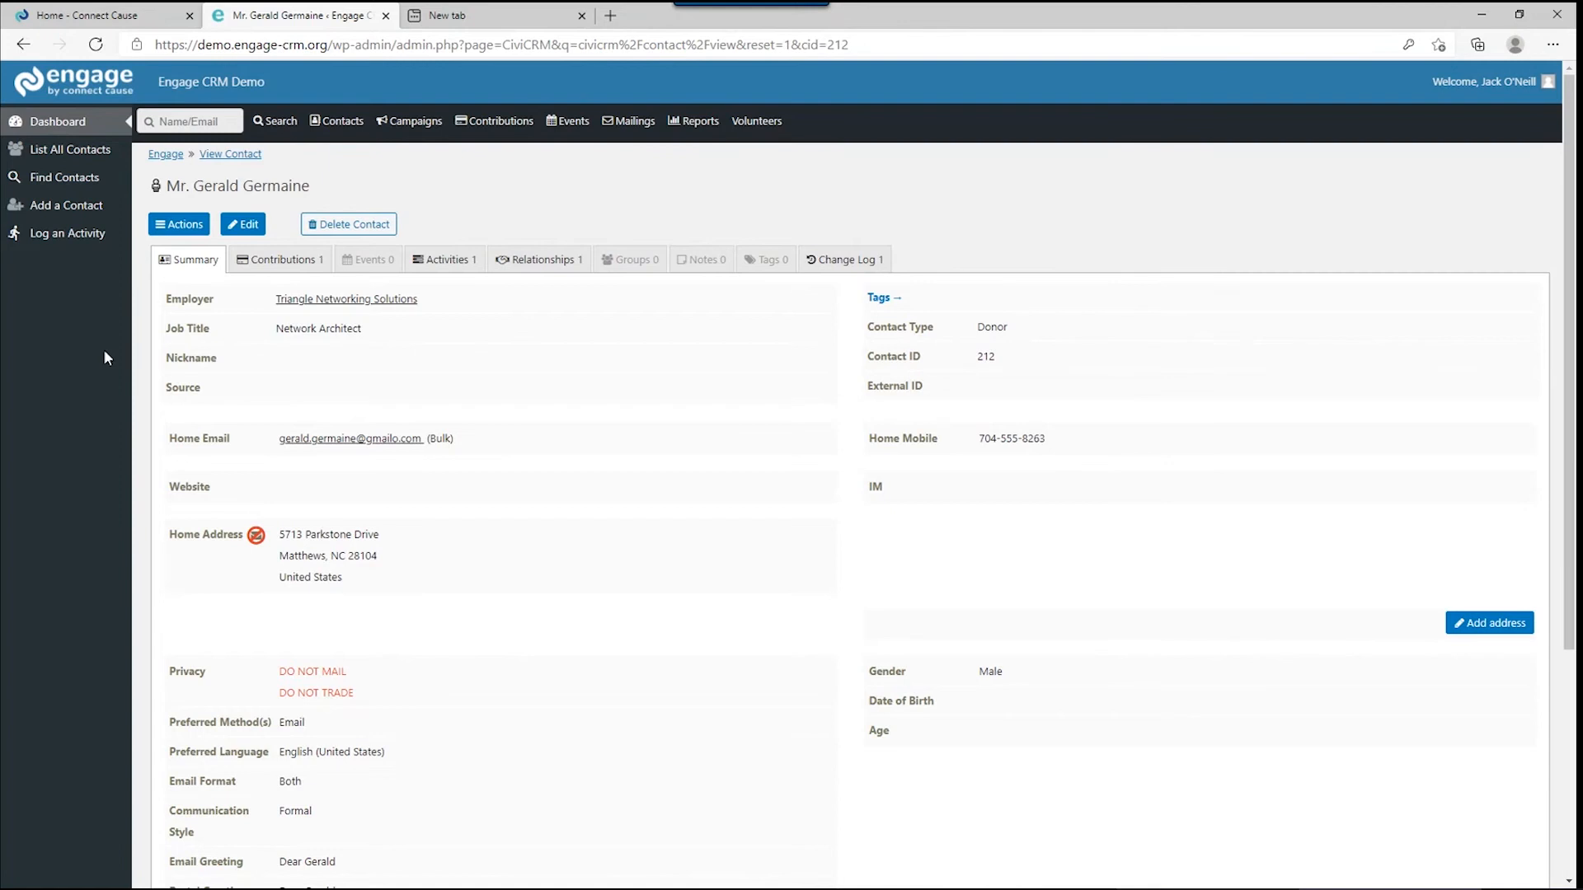
# Start a new Donor contact via Contacts > New Individual > New Donor.
pyautogui.click(116, 216)
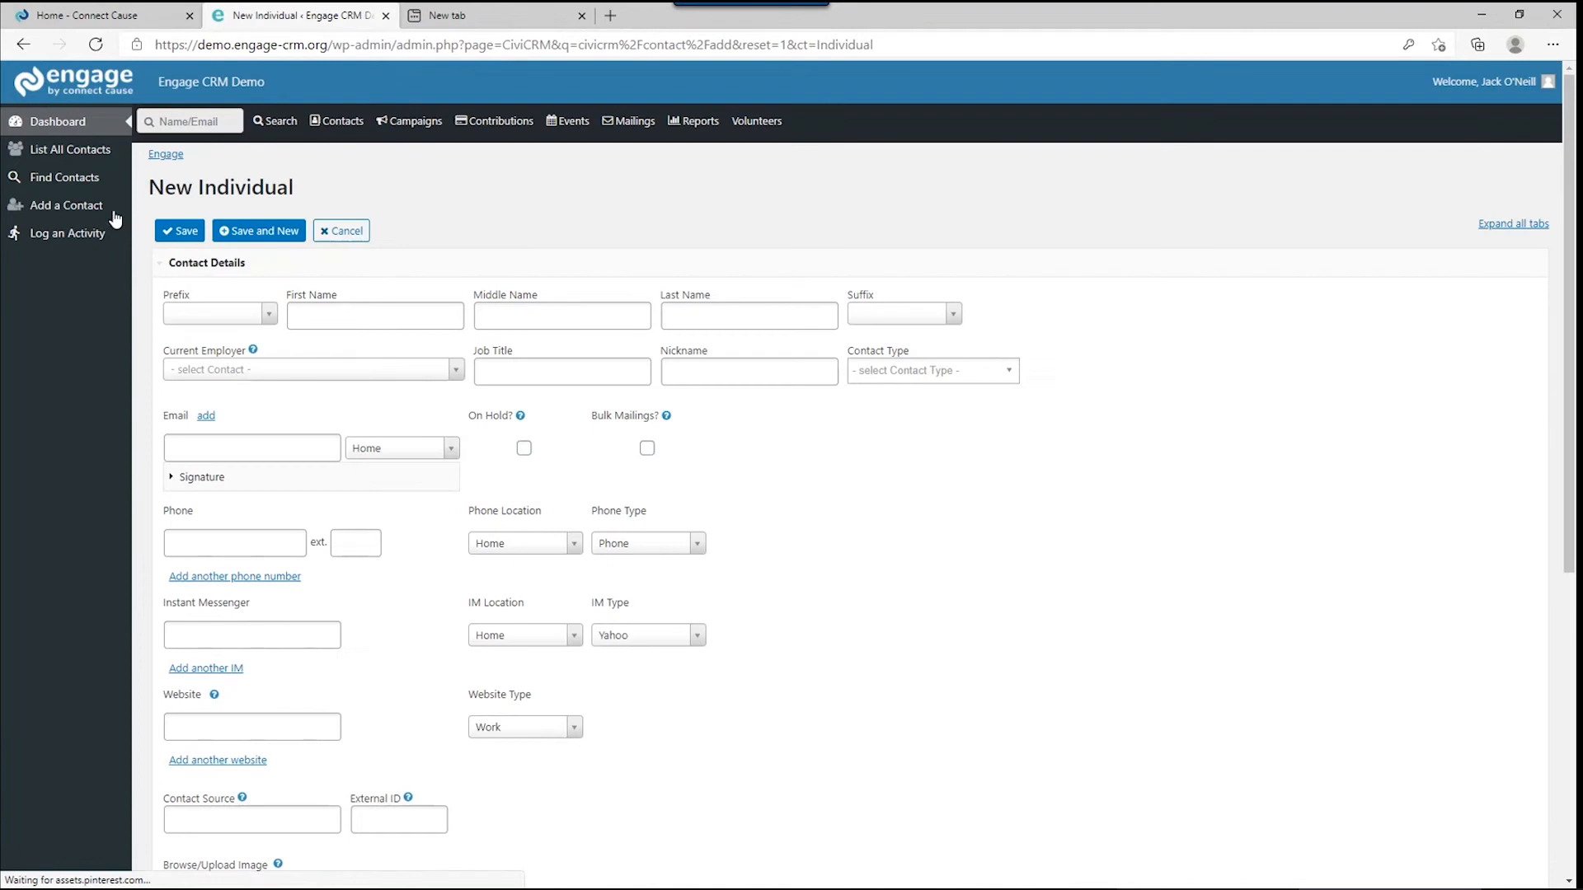
pyautogui.click(922, 364)
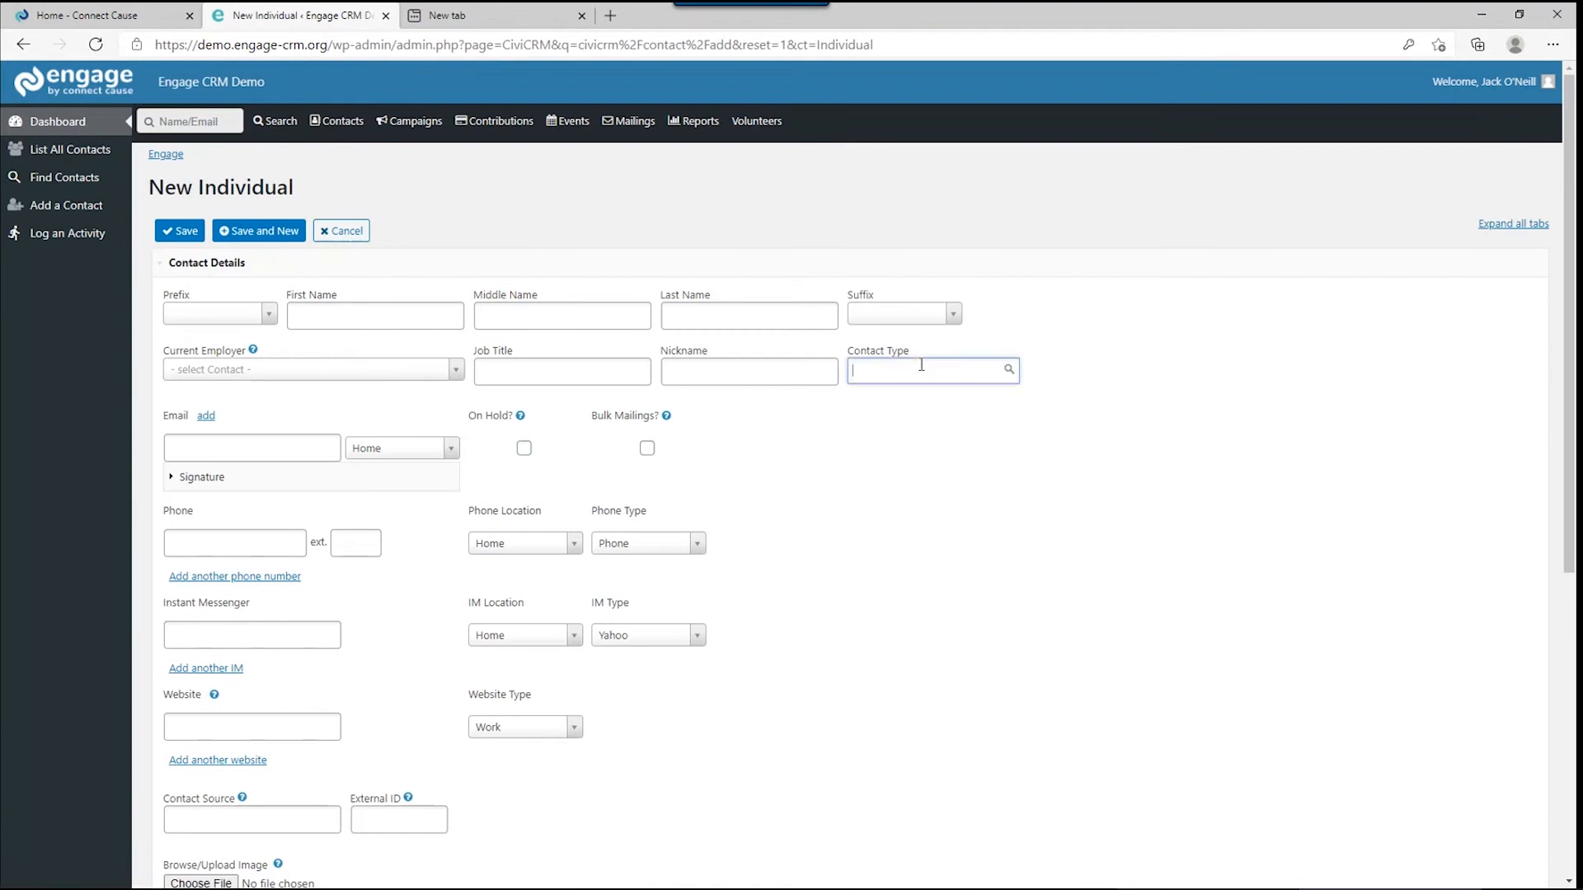
pyautogui.click(771, 239)
pyautogui.moveTo(358, 137)
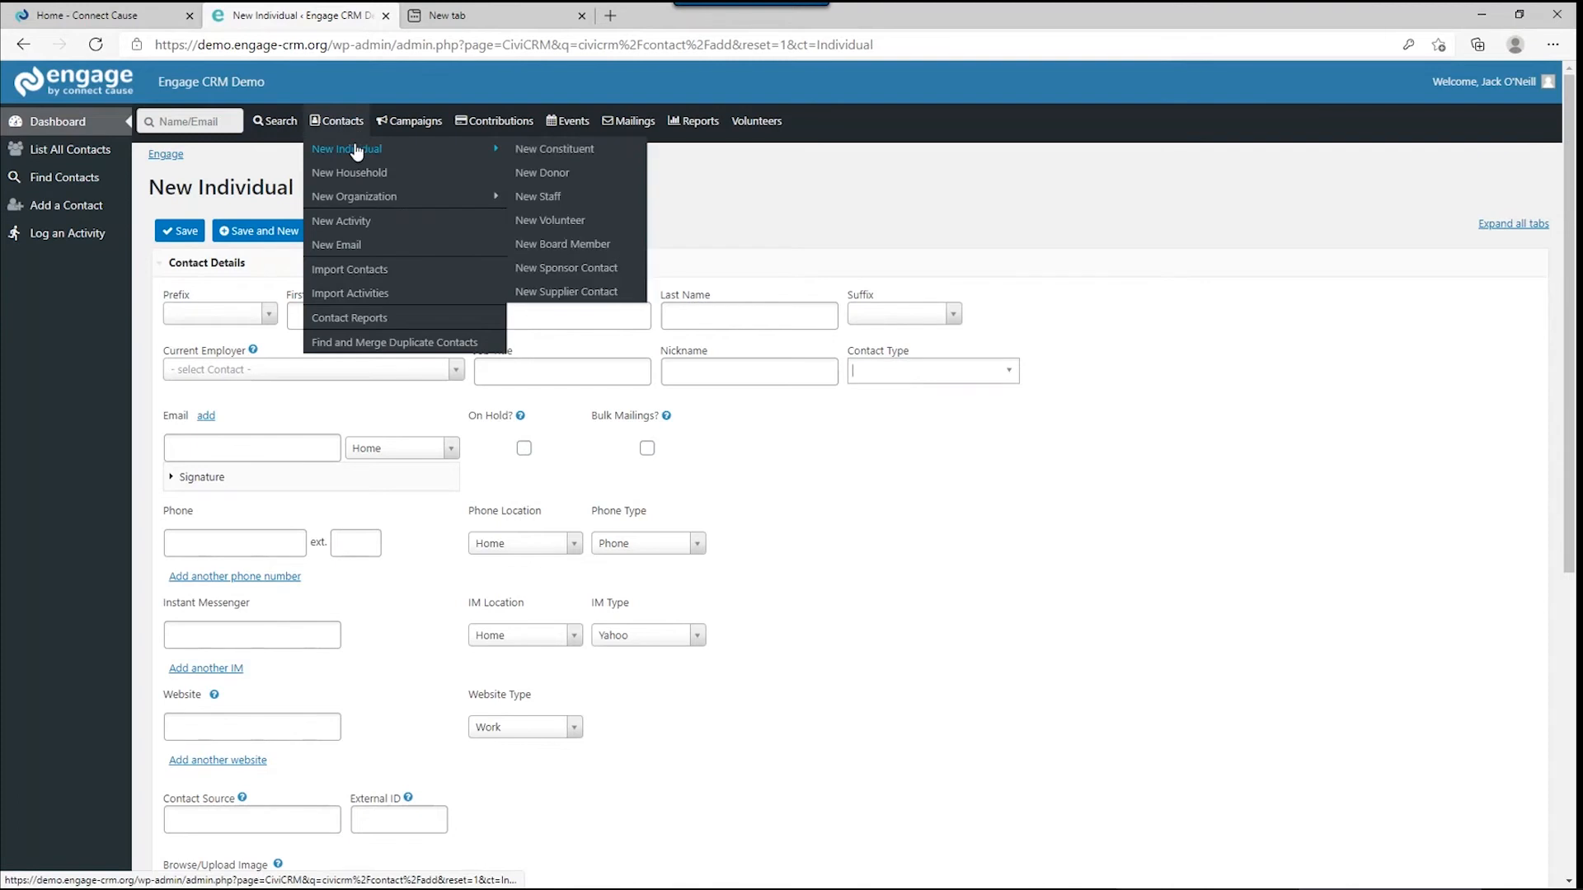
pyautogui.click(554, 175)
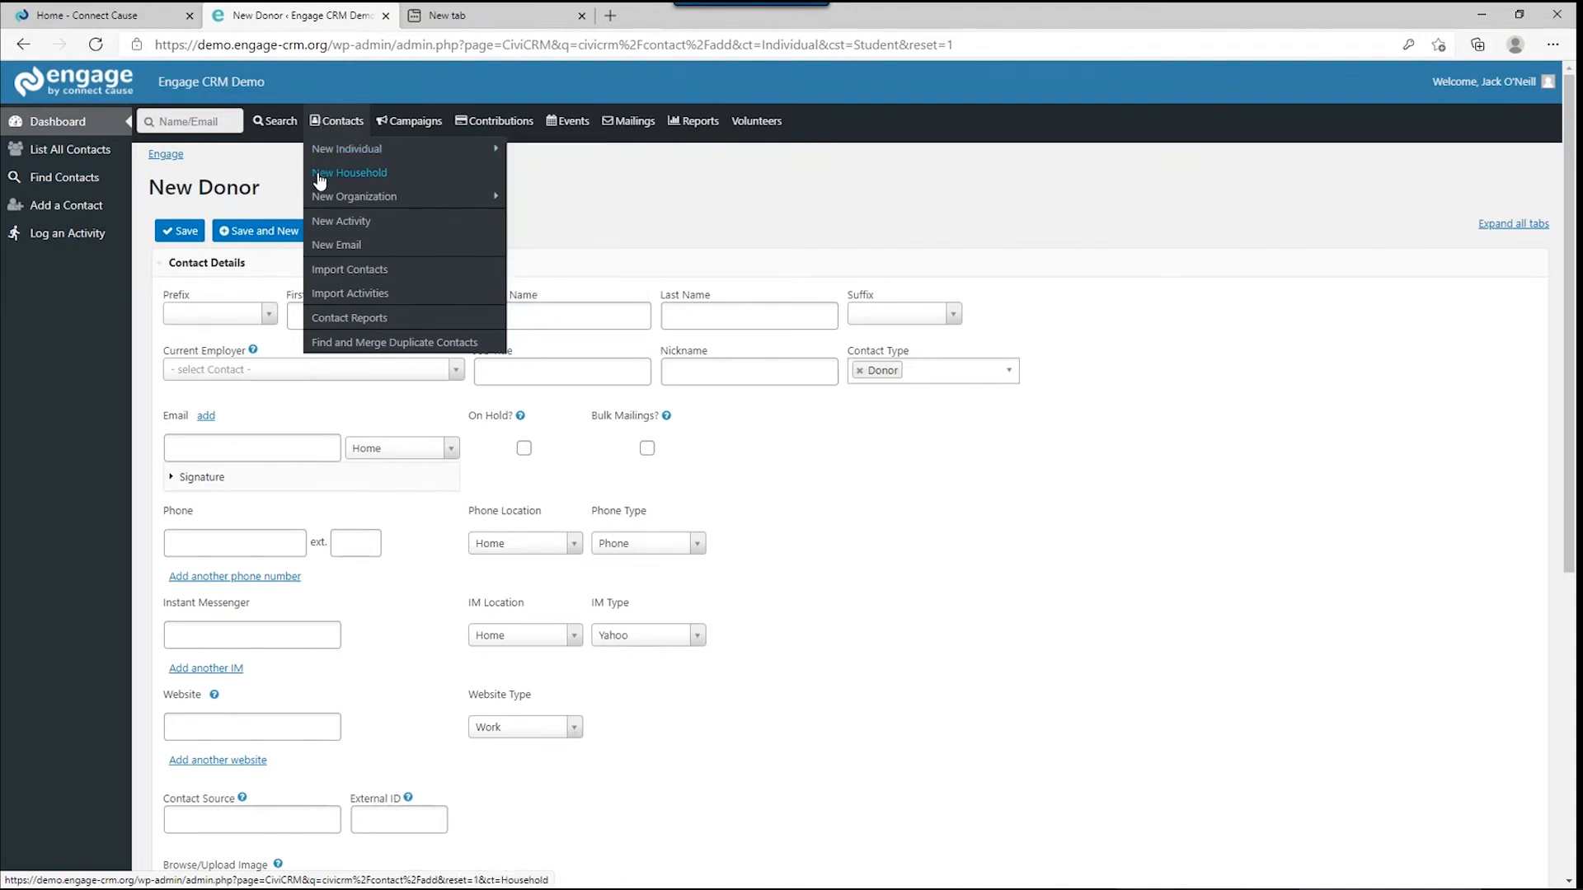
# Show the New Organization submenu with New Team, New Sponsor, New Supplier and New Partner.
pyautogui.moveTo(322, 200)
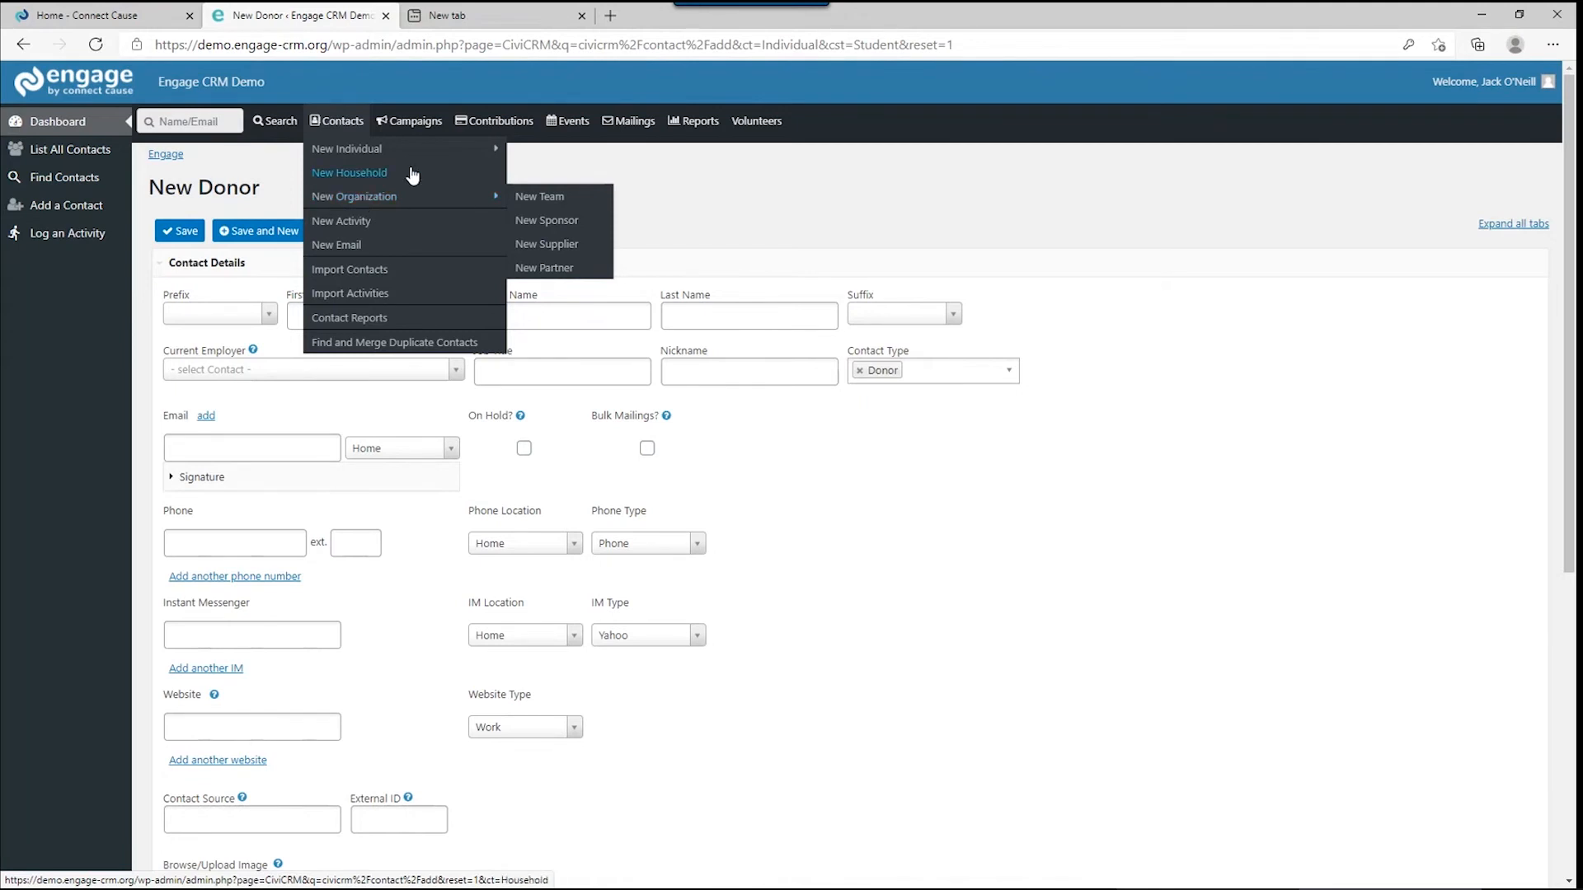
# Set the prefix to Mrs. and enter the donor's first and last names.
pyautogui.click(206, 309)
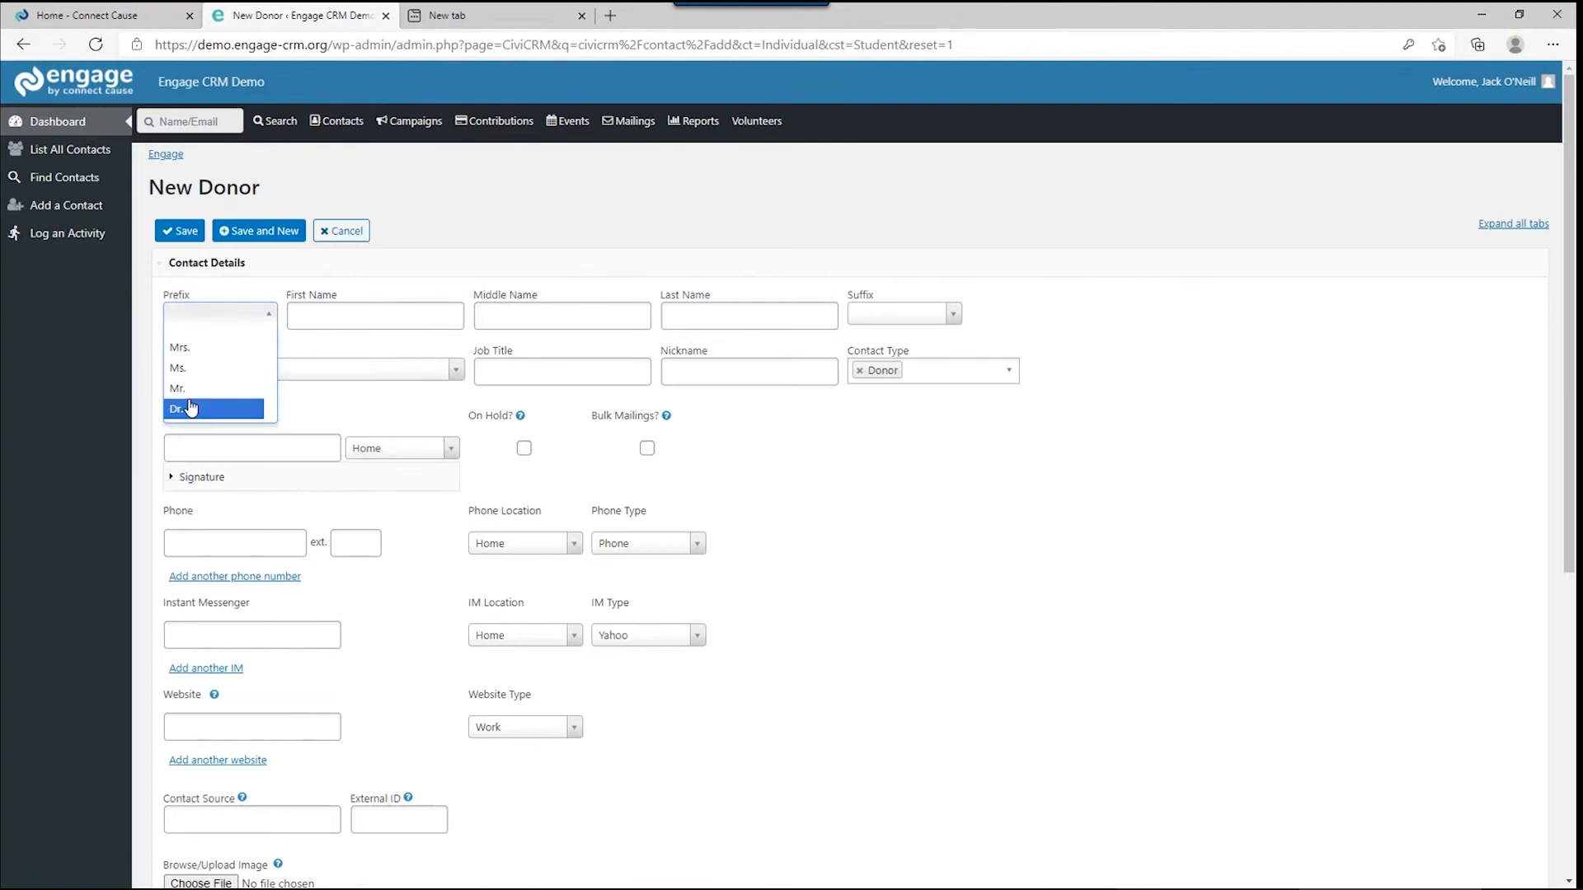
pyautogui.click(202, 348)
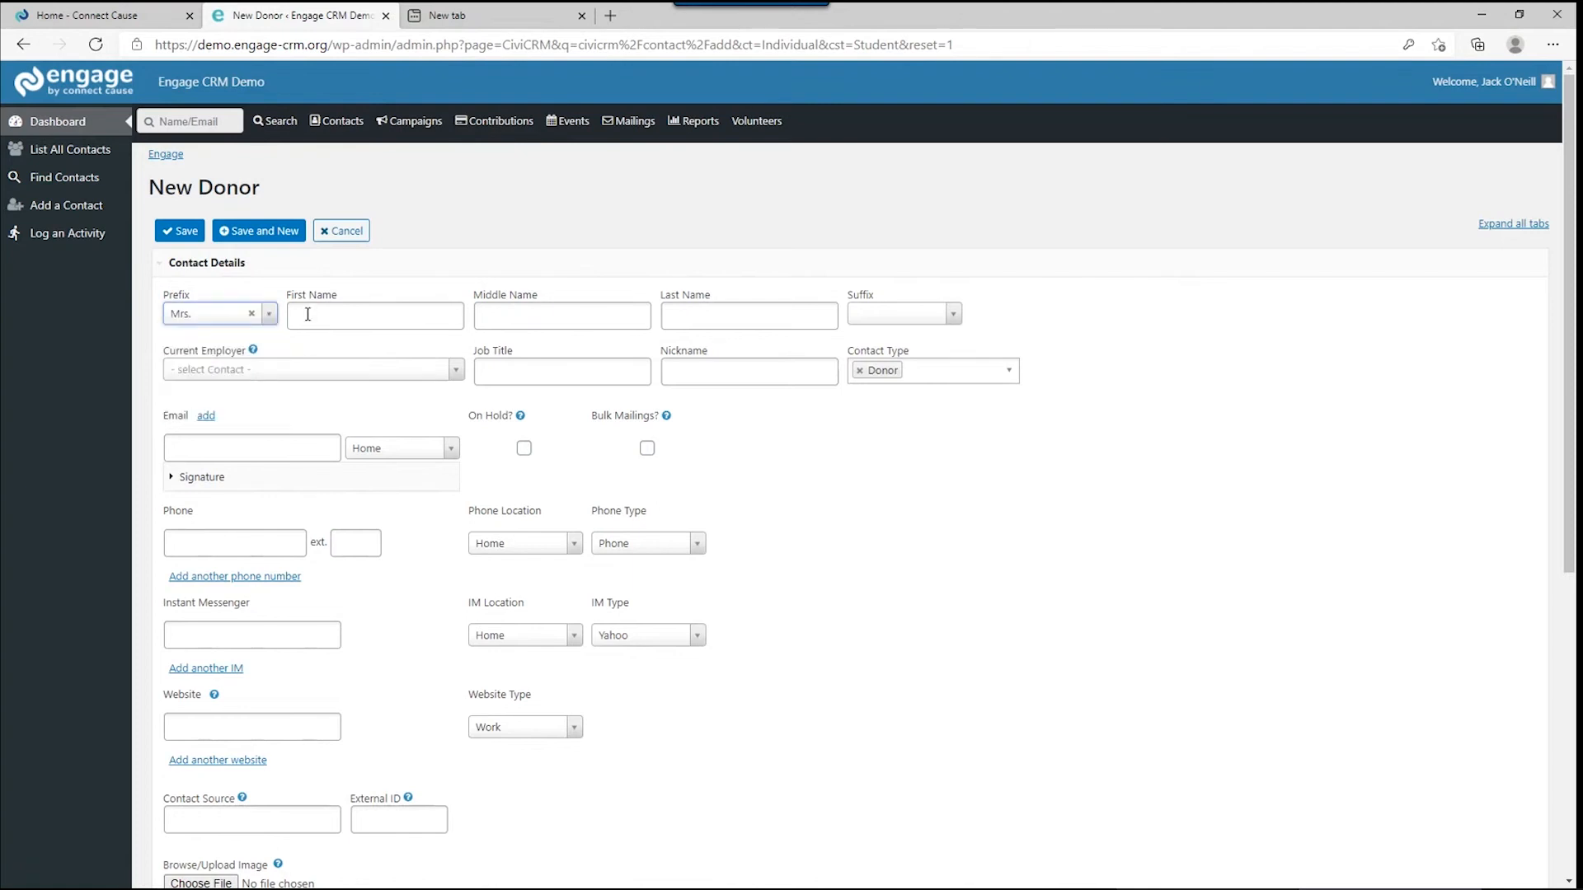
pyautogui.press('Tab')
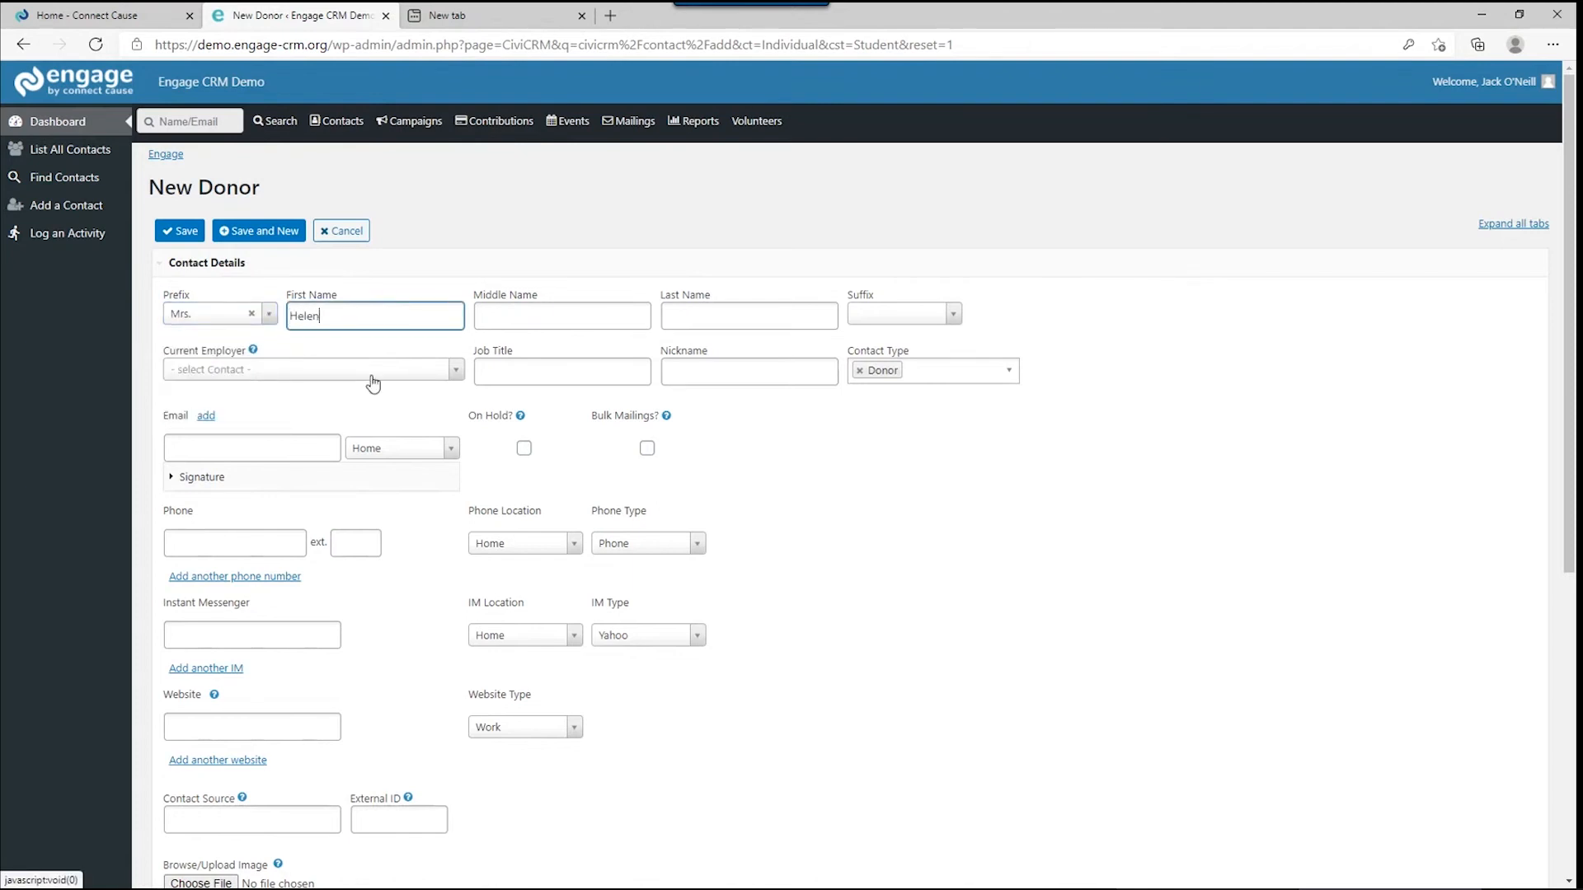
pyautogui.press('Tab')
pyautogui.press('Tab')
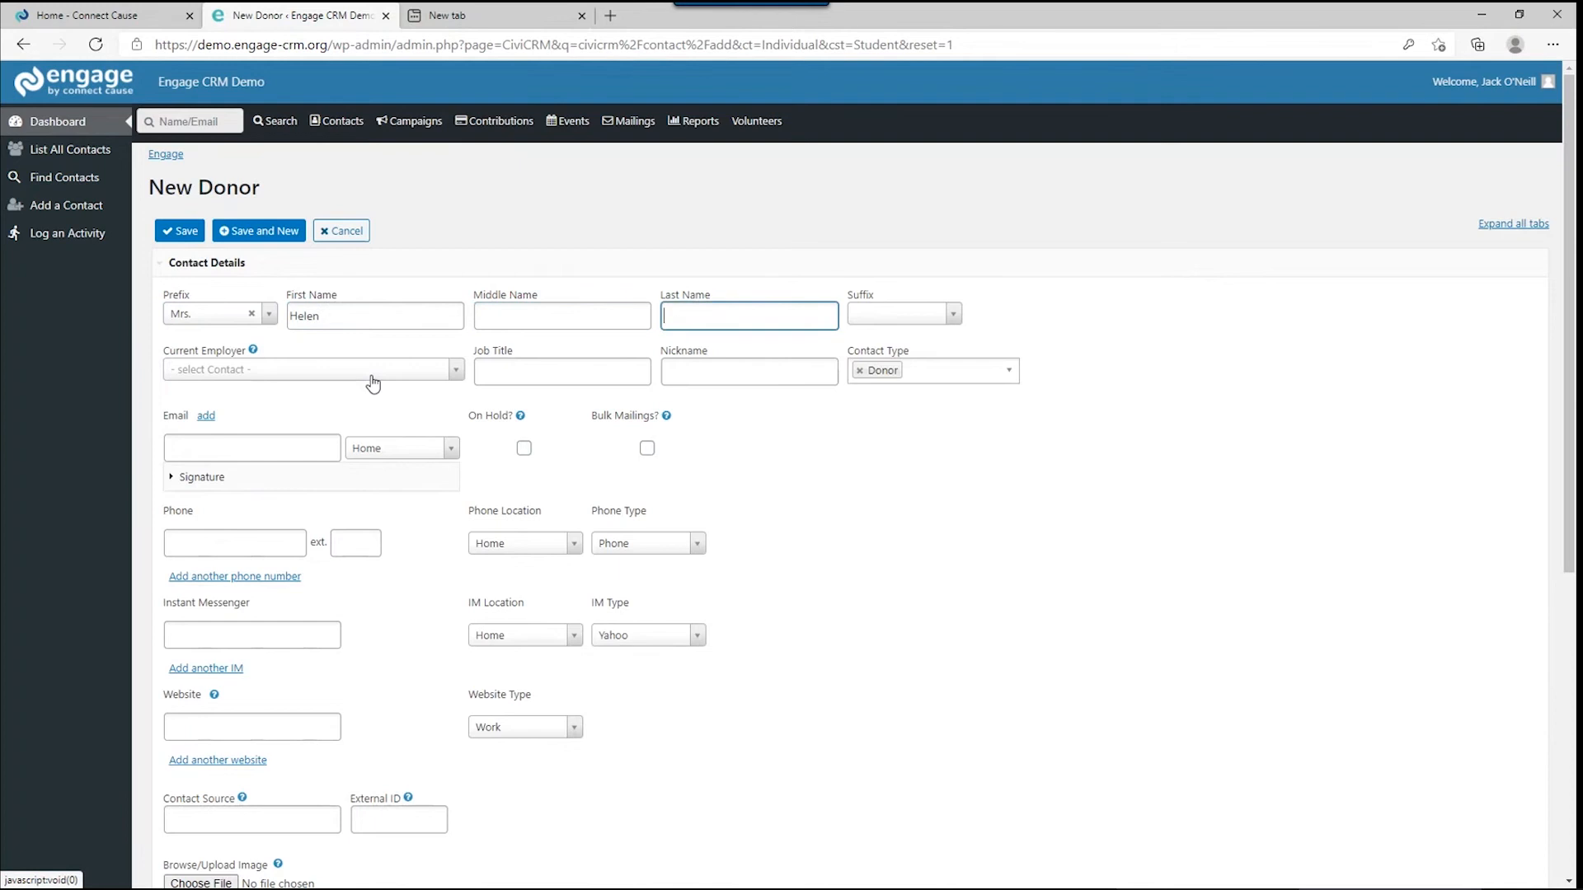
pyautogui.press('Tab')
pyautogui.press('Tab')
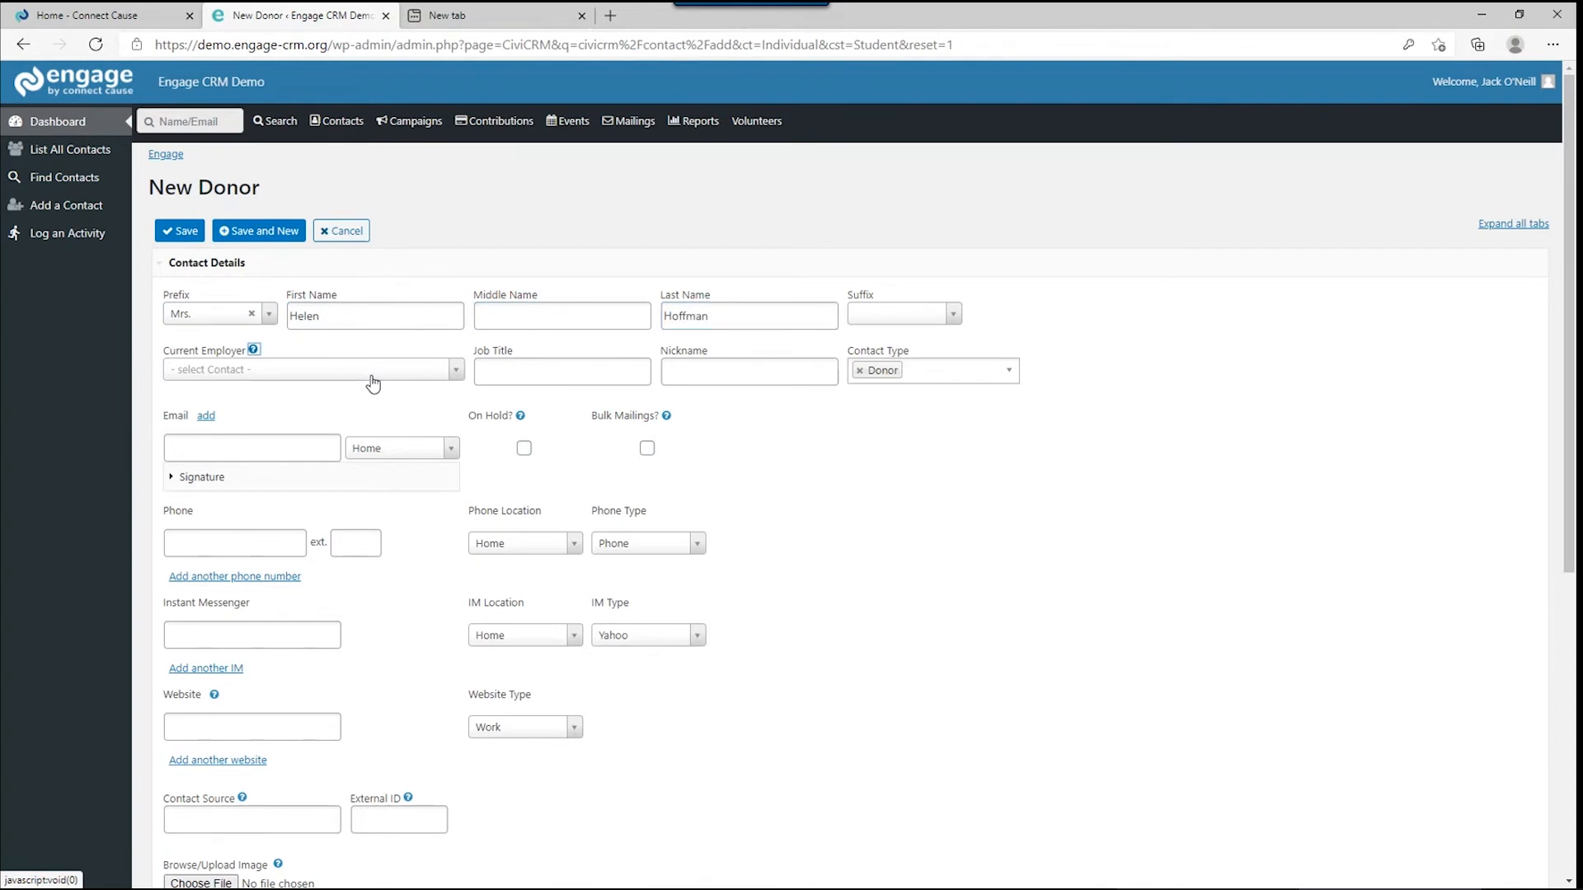
pyautogui.click(373, 384)
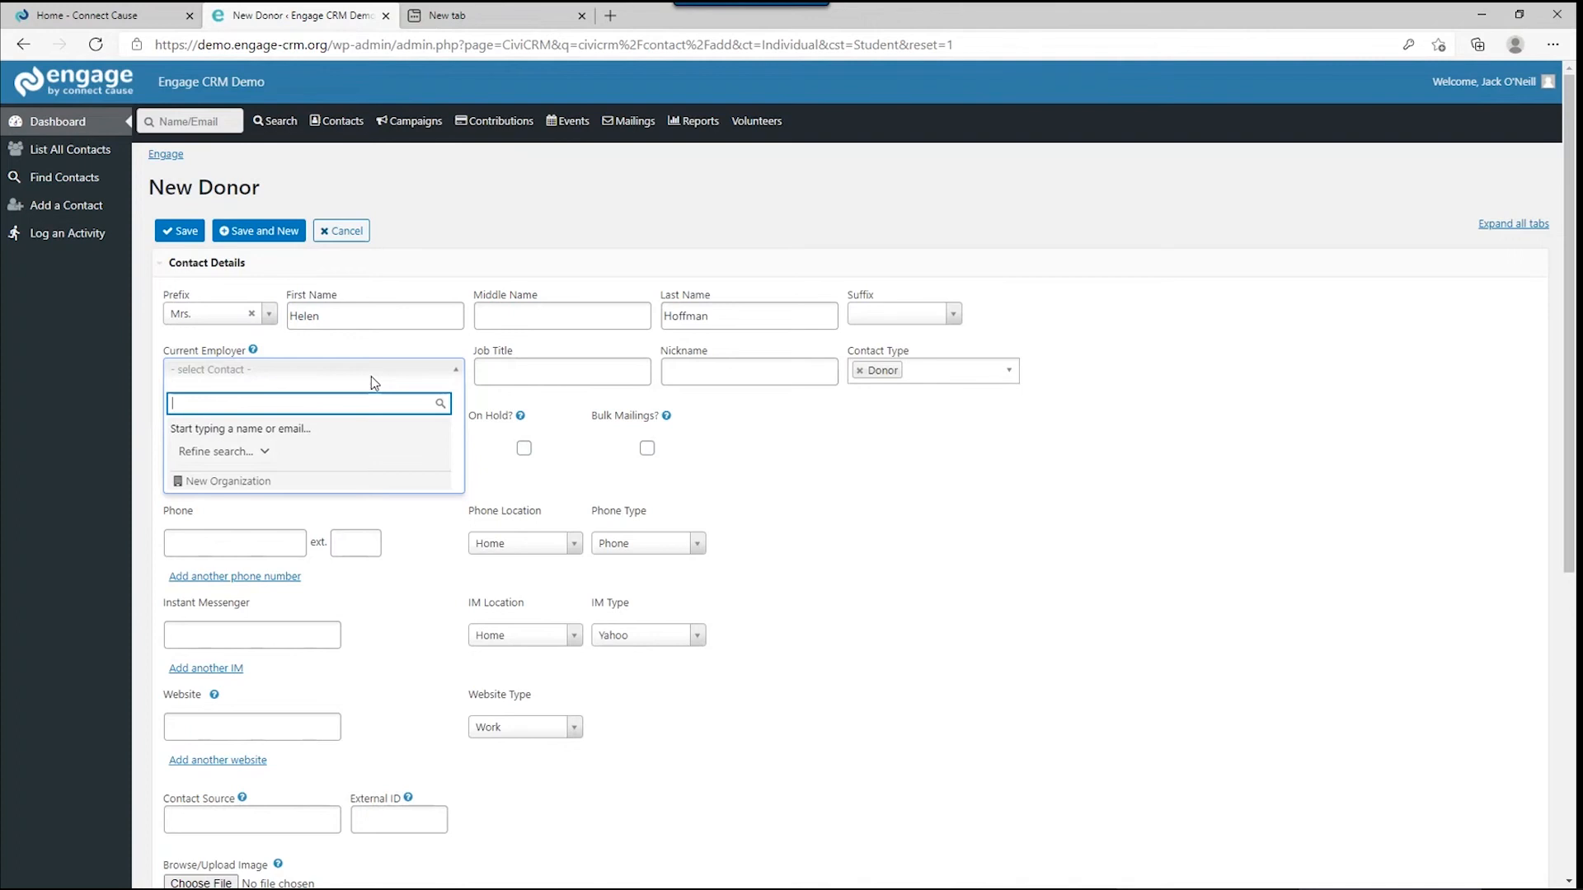
# Set employer Triangle Networking Solutions, job title Network Engineer, and enter the donor's nickname.
pyautogui.write('the')
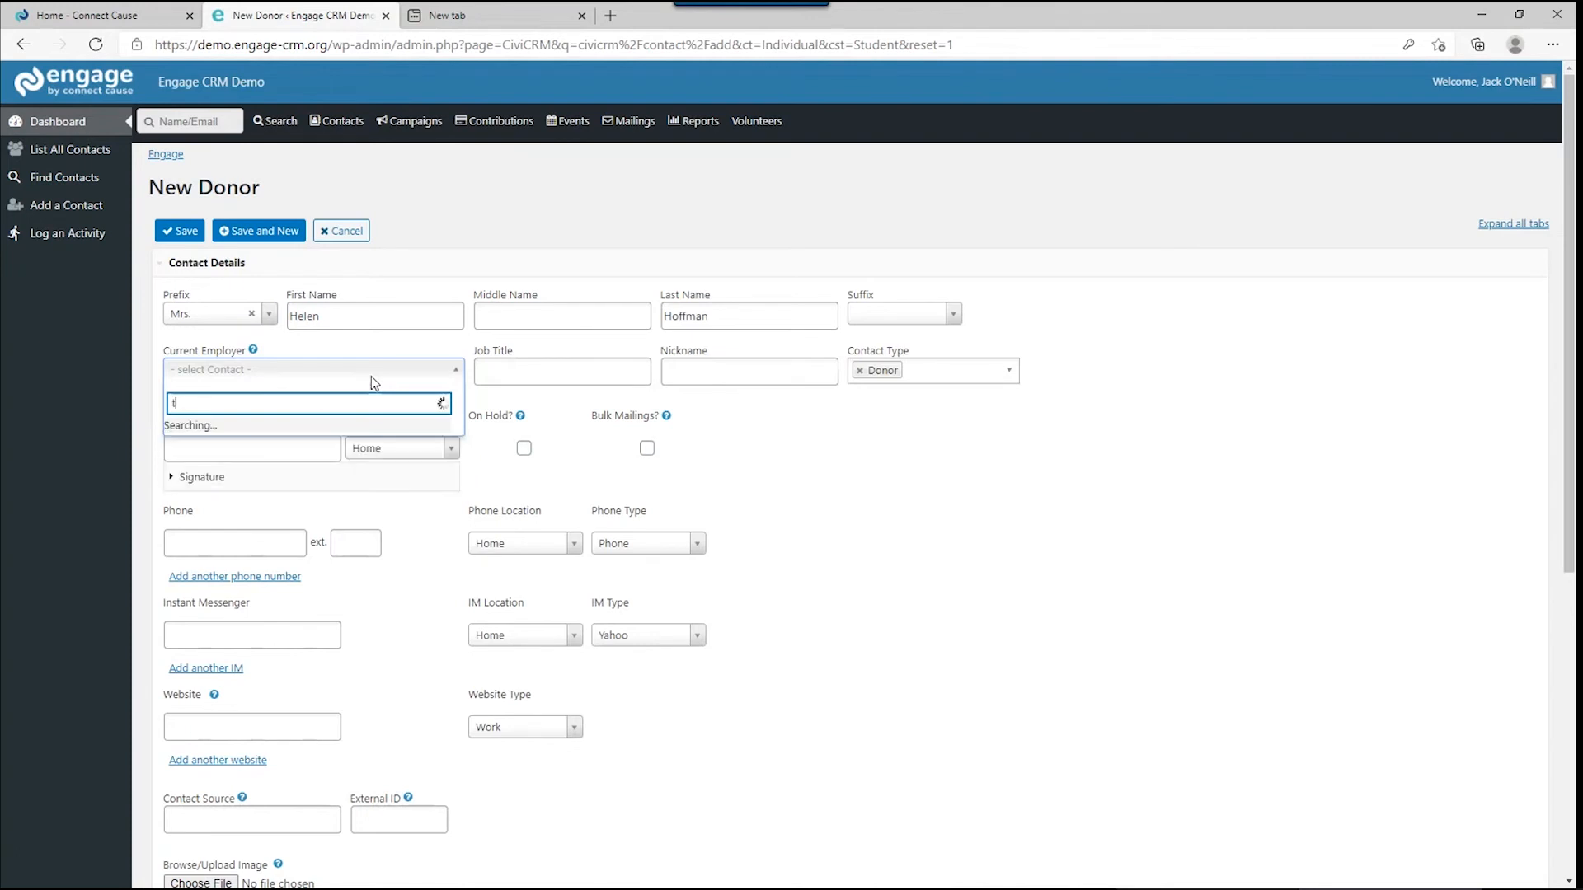
pyautogui.press('BackSpace')
pyautogui.press('BackSpace')
pyautogui.press('BackSpace')
pyautogui.write('trian')
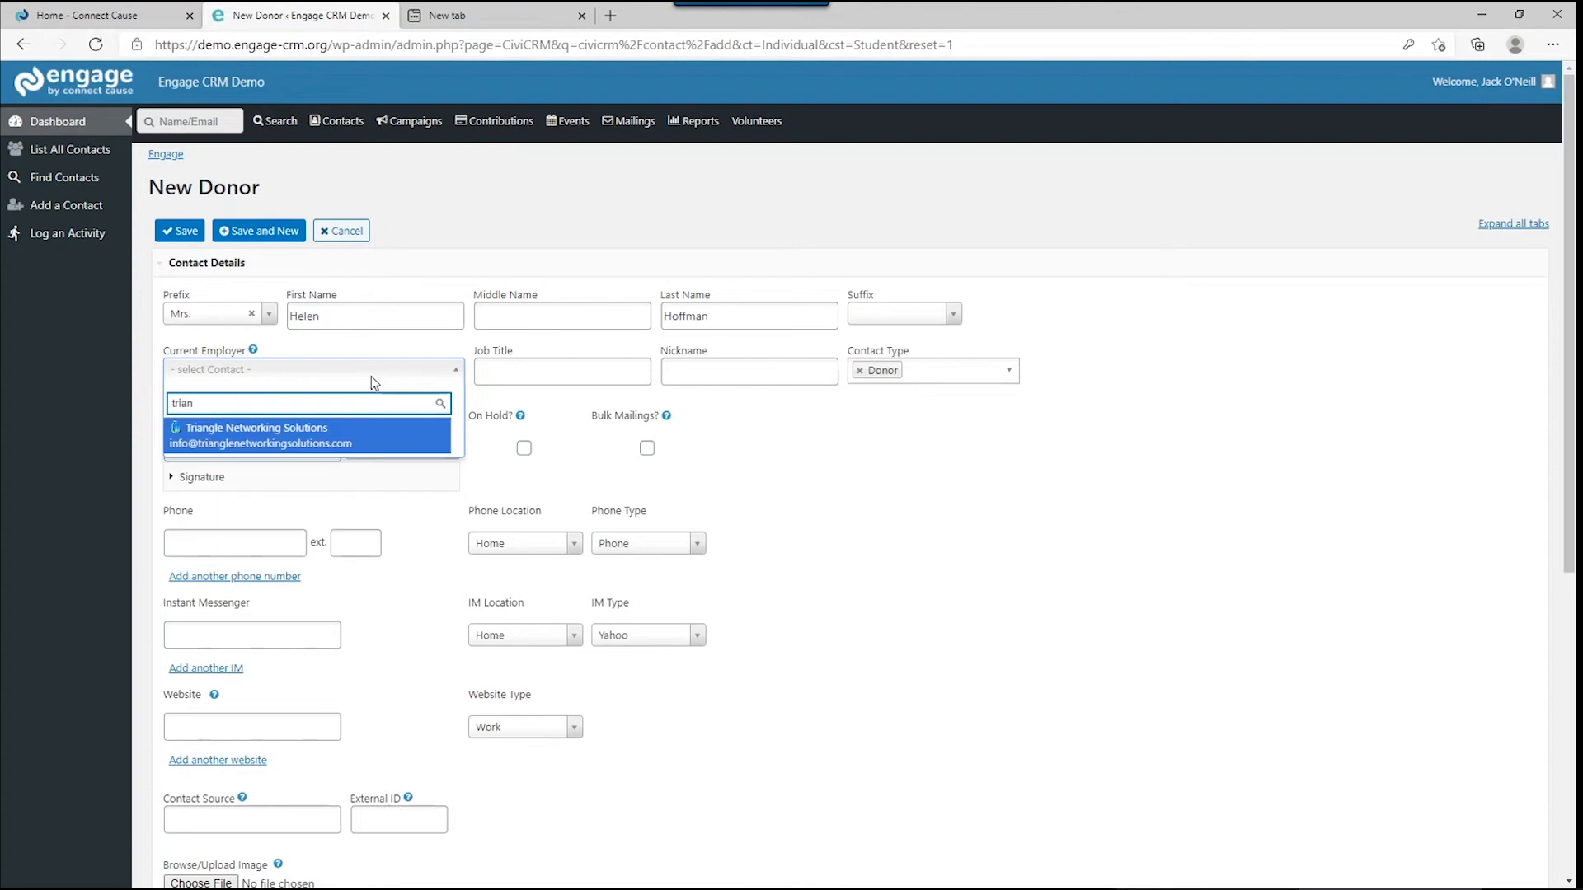
pyautogui.click(337, 430)
pyautogui.click(482, 370)
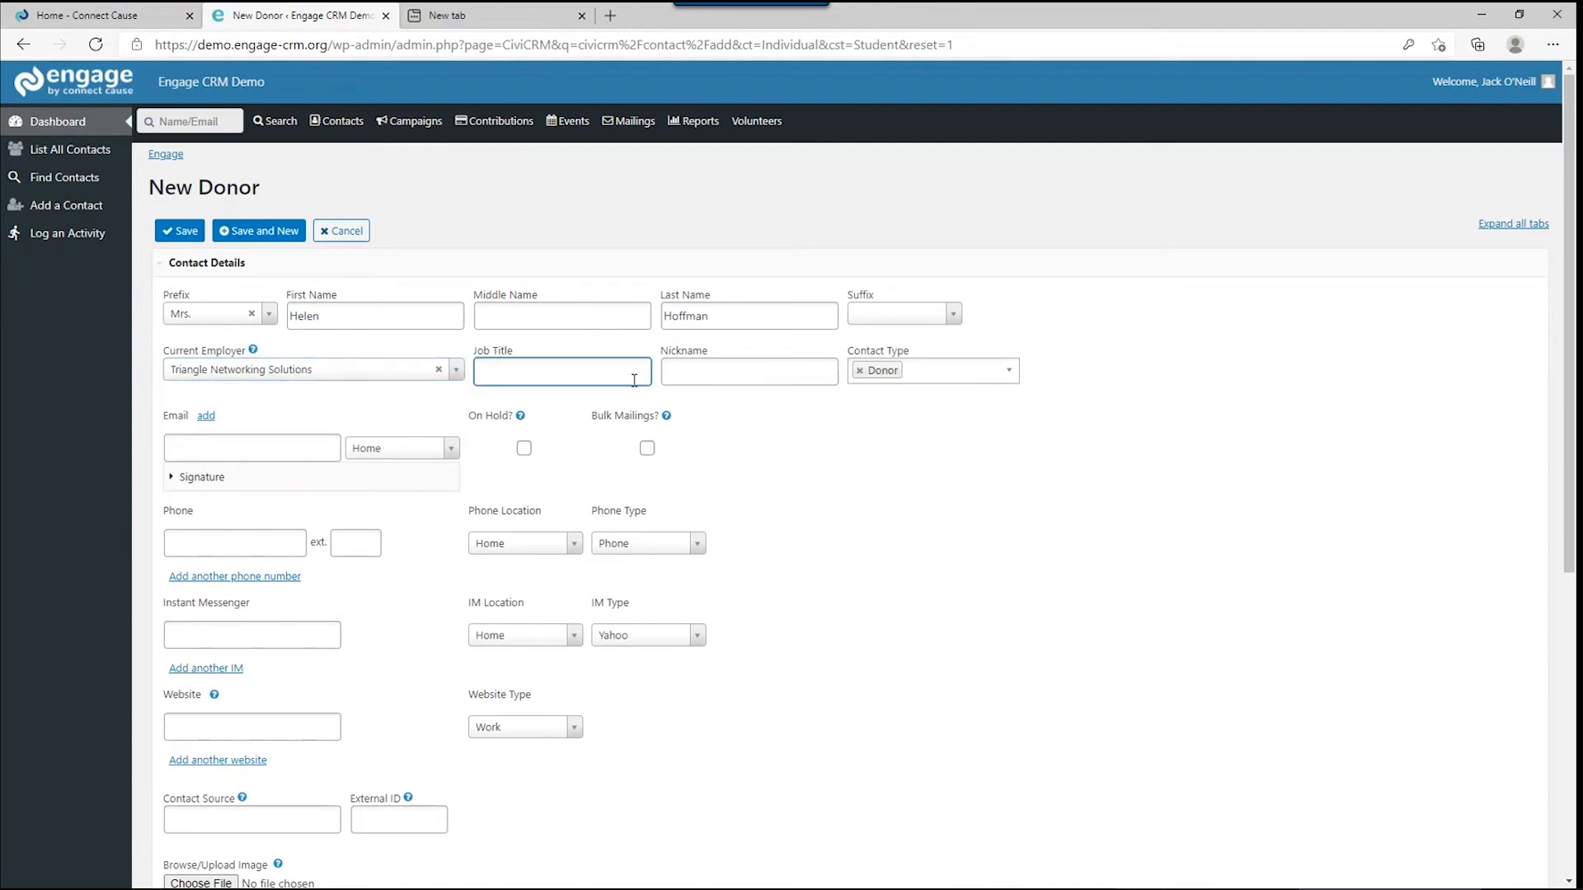
pyautogui.write('Network Engineer')
pyautogui.press('Tab')
pyautogui.write('Helly')
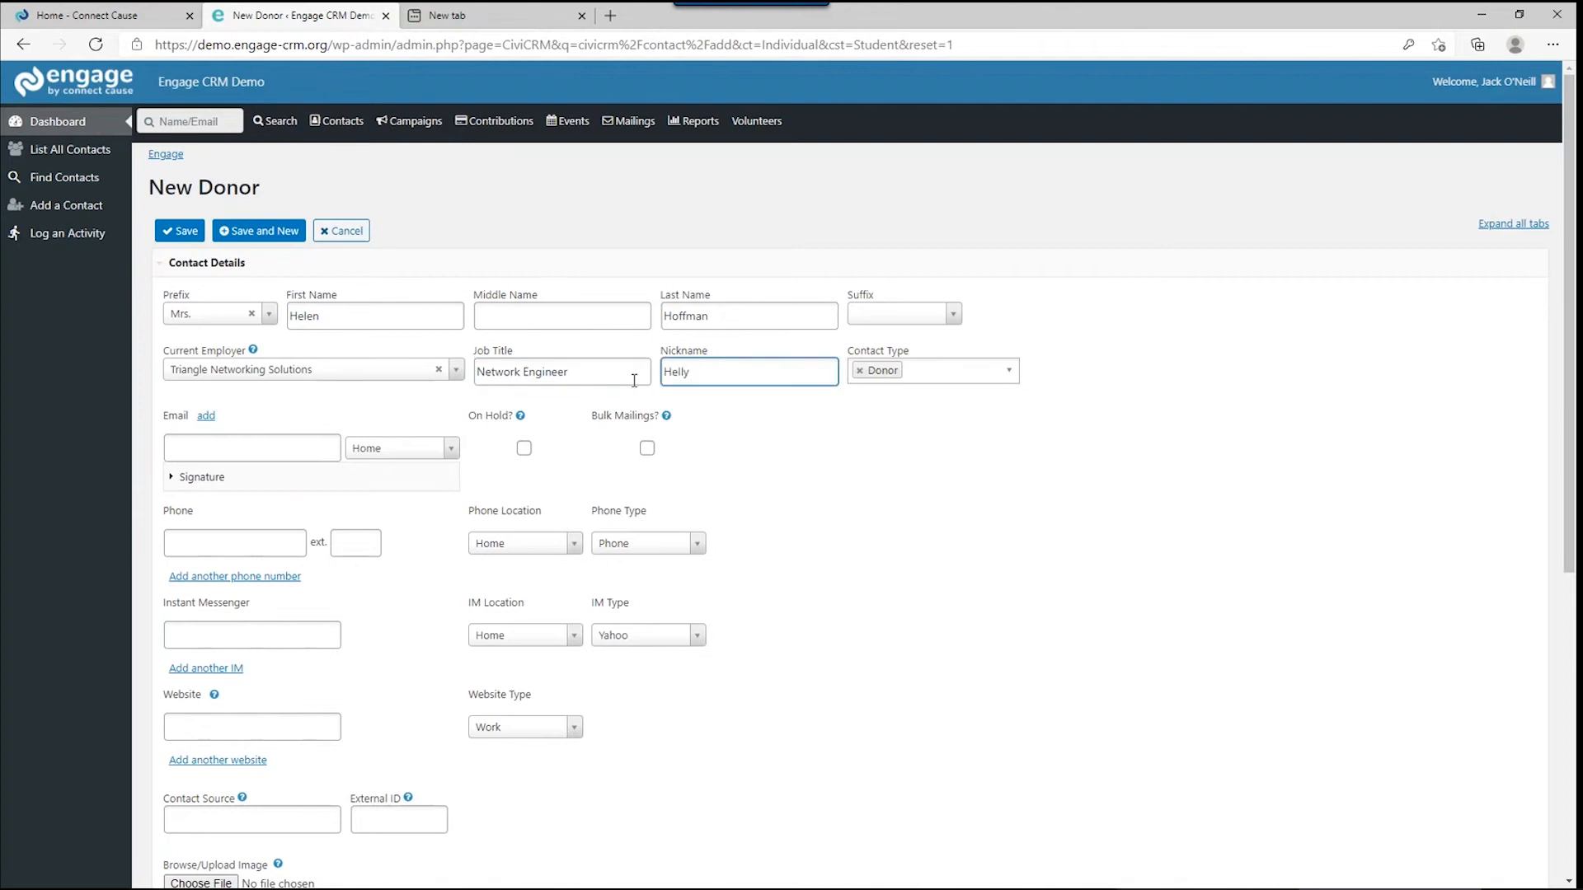
pyautogui.press('Tab')
pyautogui.press('Tab')
pyautogui.press('Tab')
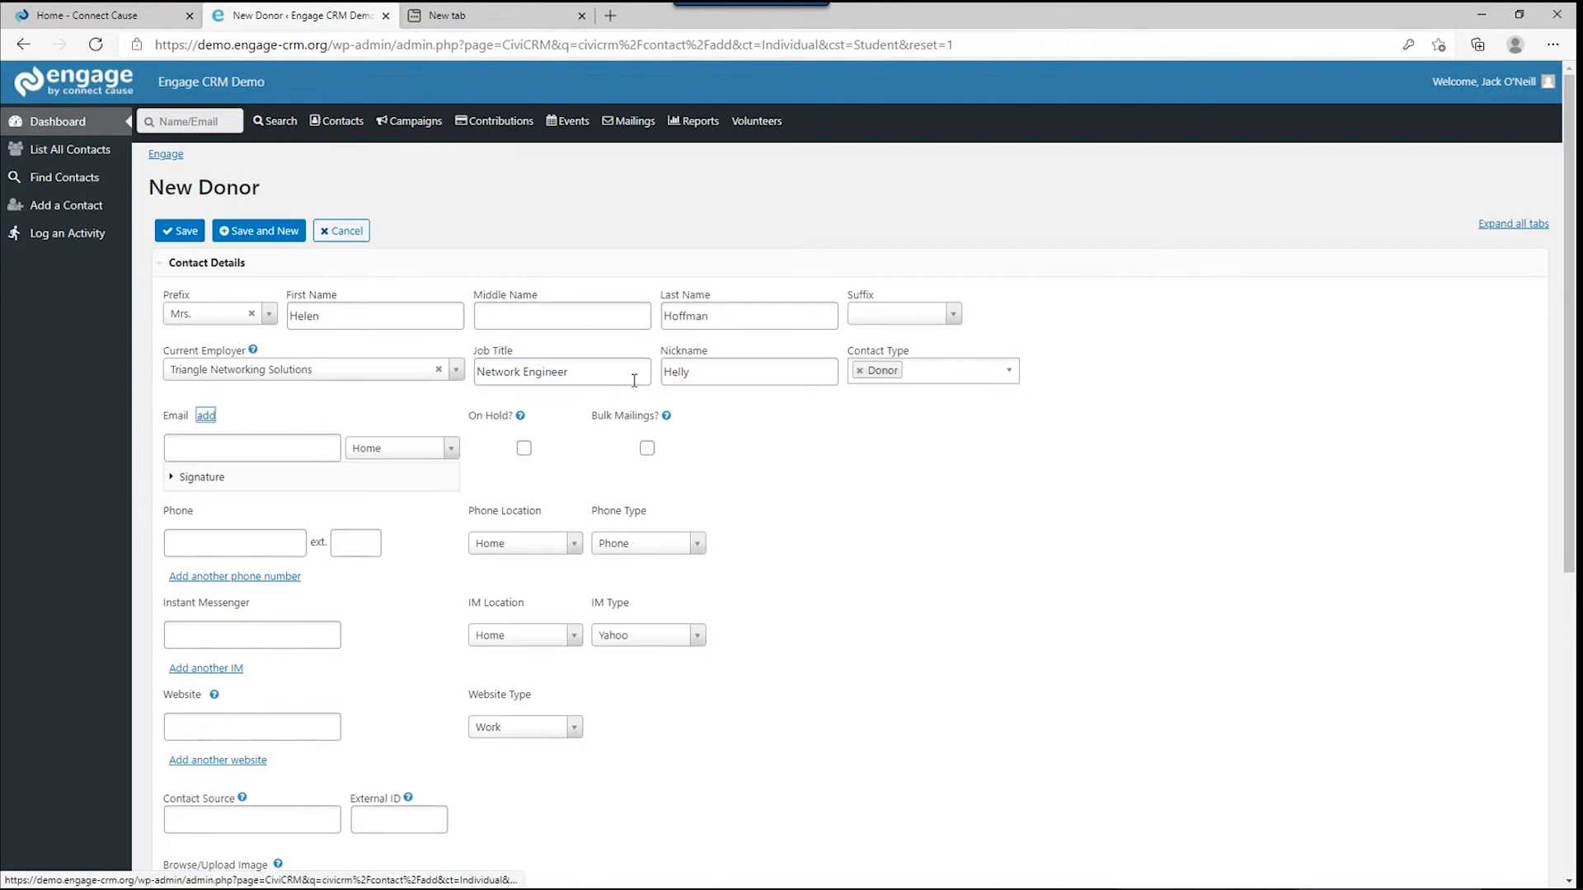
# Enter the donor's email address, opt into Bulk Mailings, and begin the phone number.
pyautogui.click(272, 461)
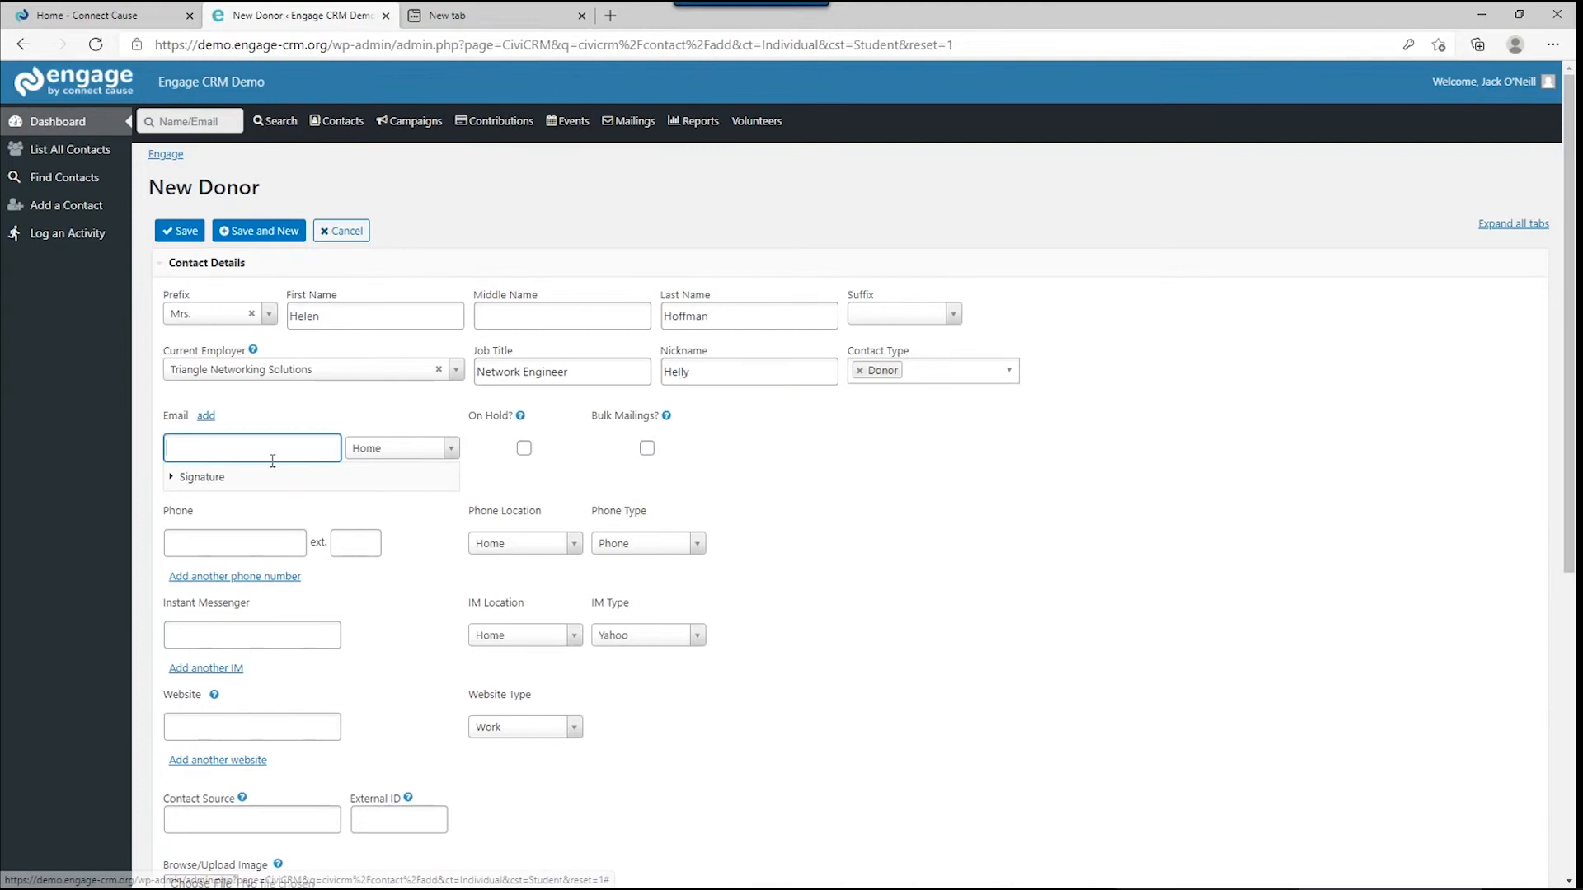
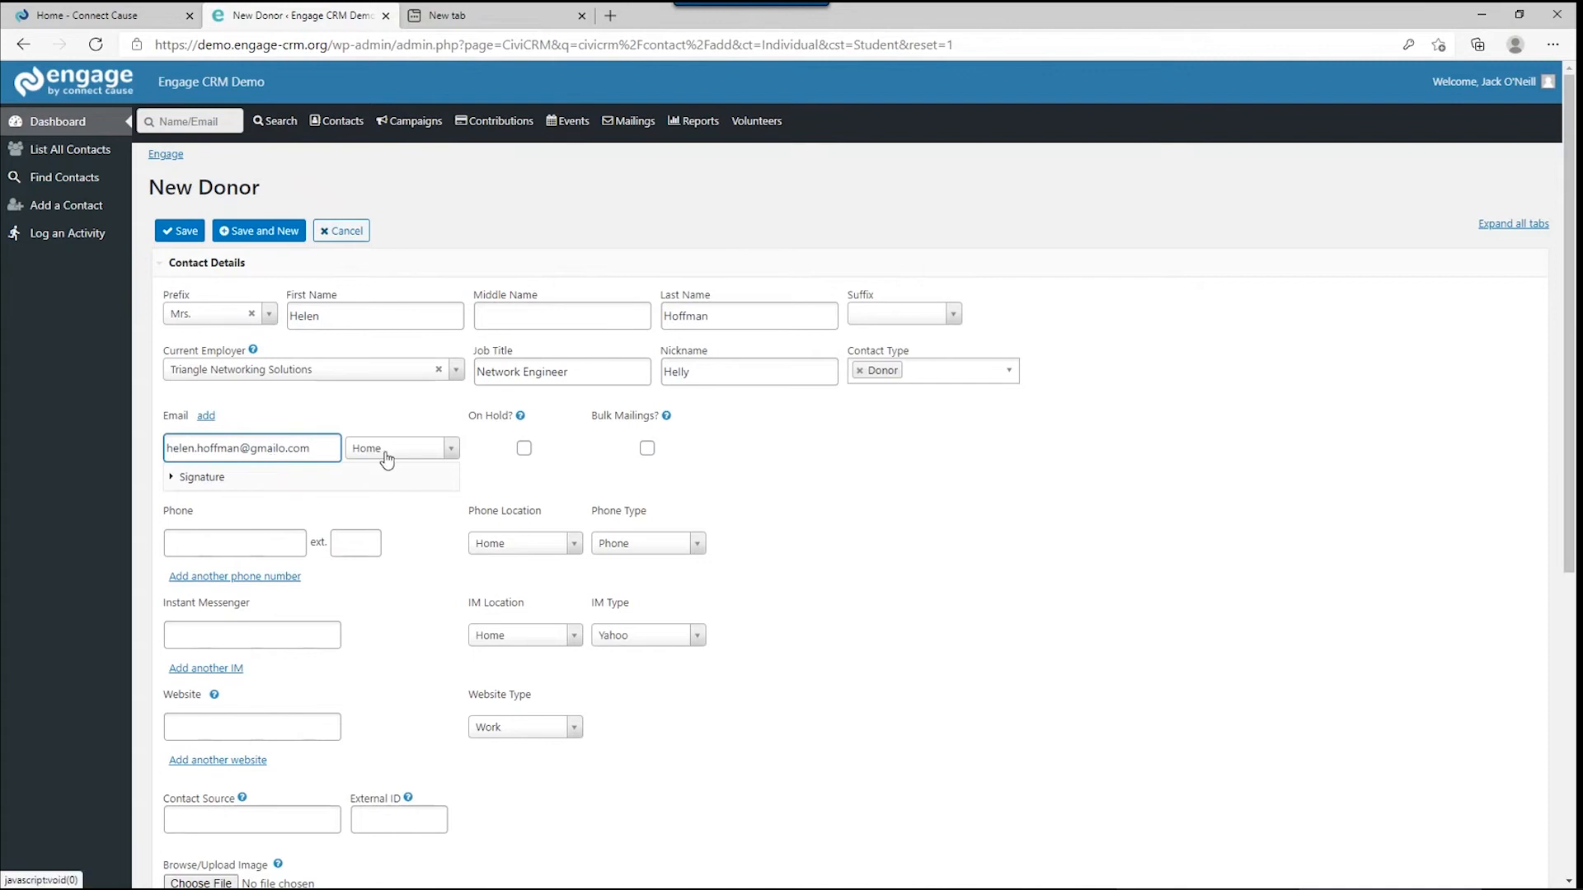
pyautogui.click(646, 450)
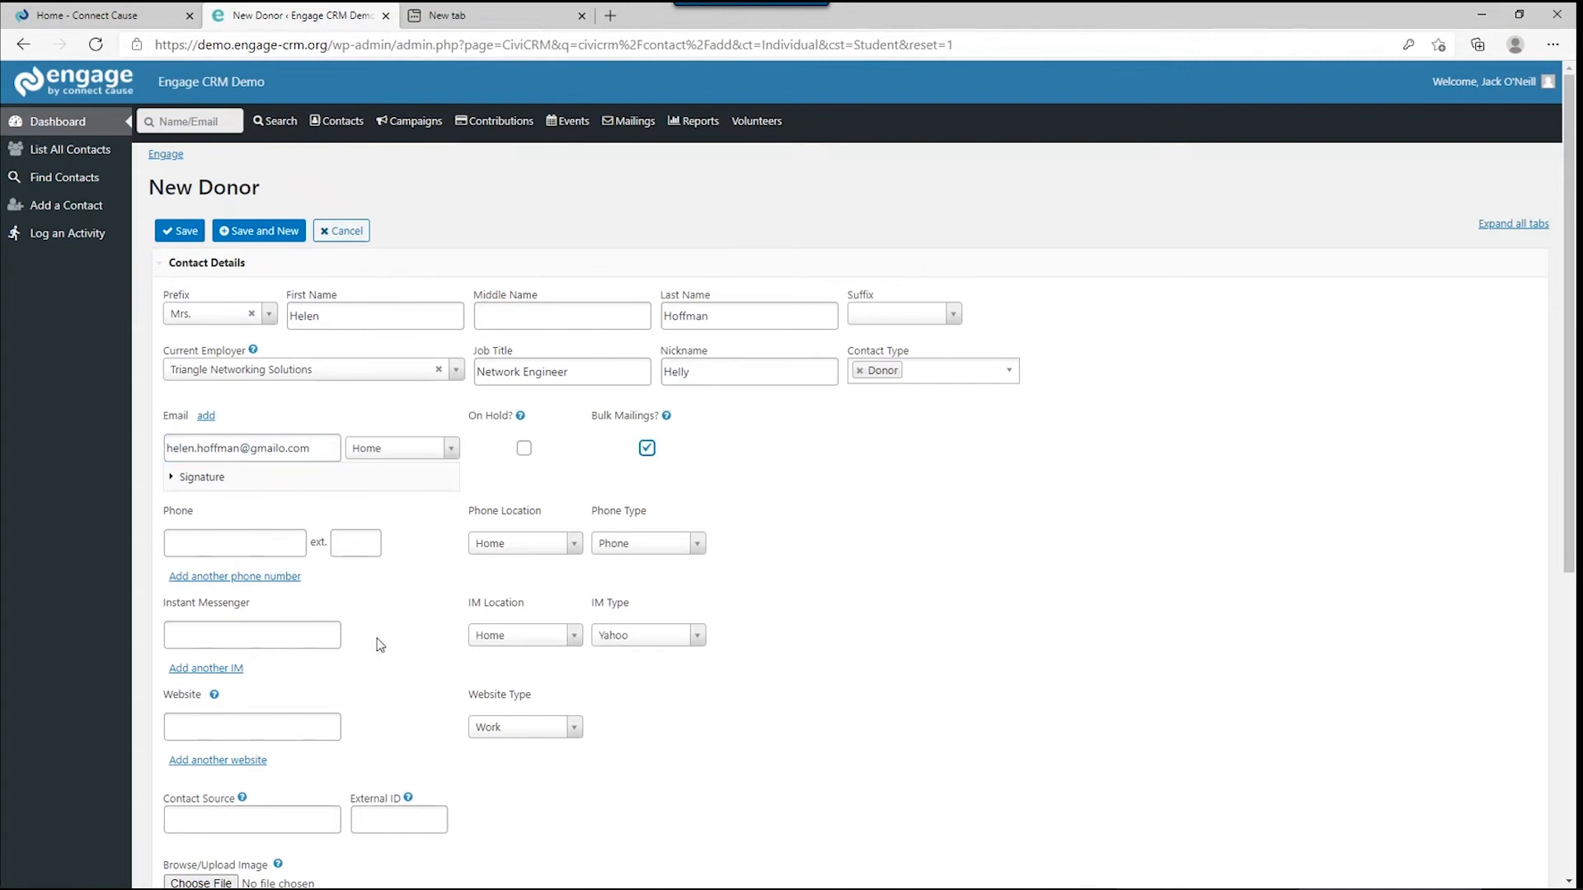
pyautogui.click(241, 545)
pyautogui.write('919-555-')
# Finish the phone number and record it as a Mobile phone at the Home location.
pyautogui.write('8523')
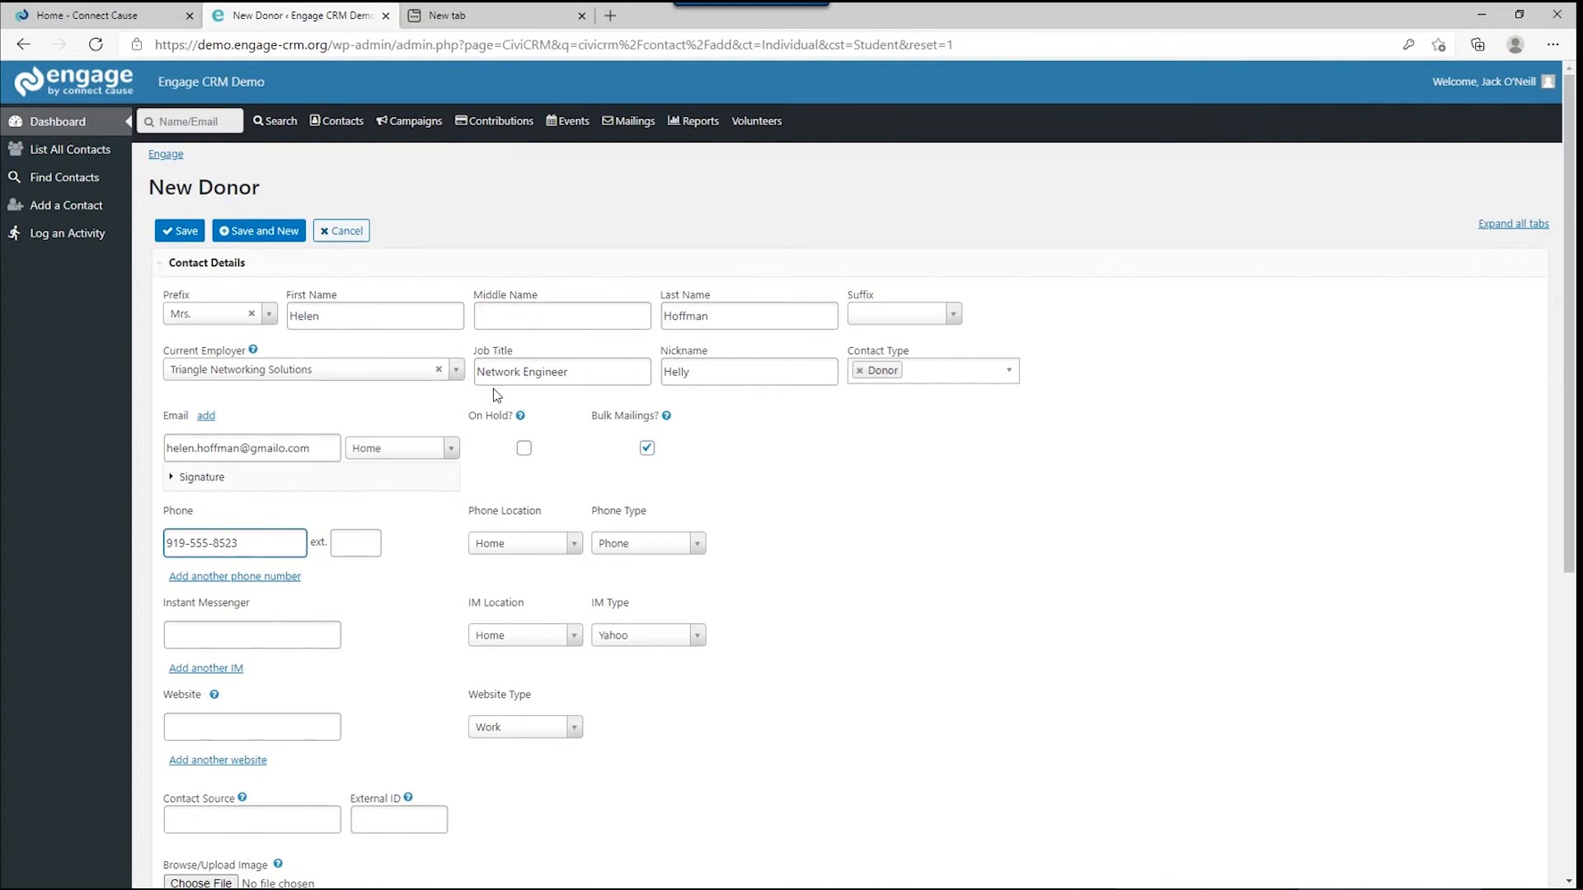
pyautogui.click(609, 545)
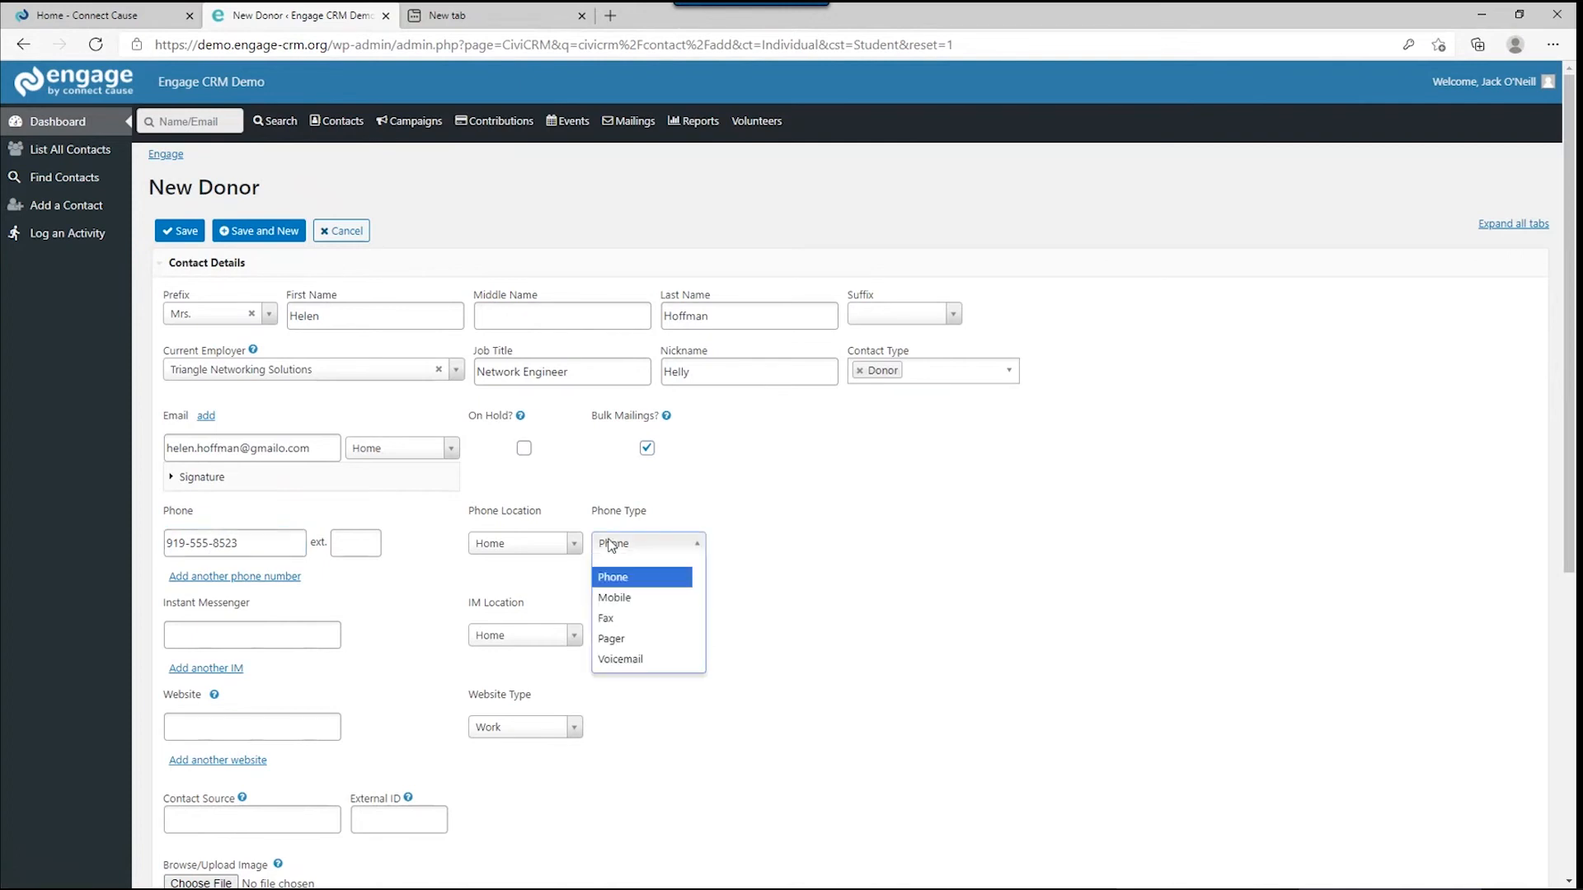
pyautogui.click(614, 598)
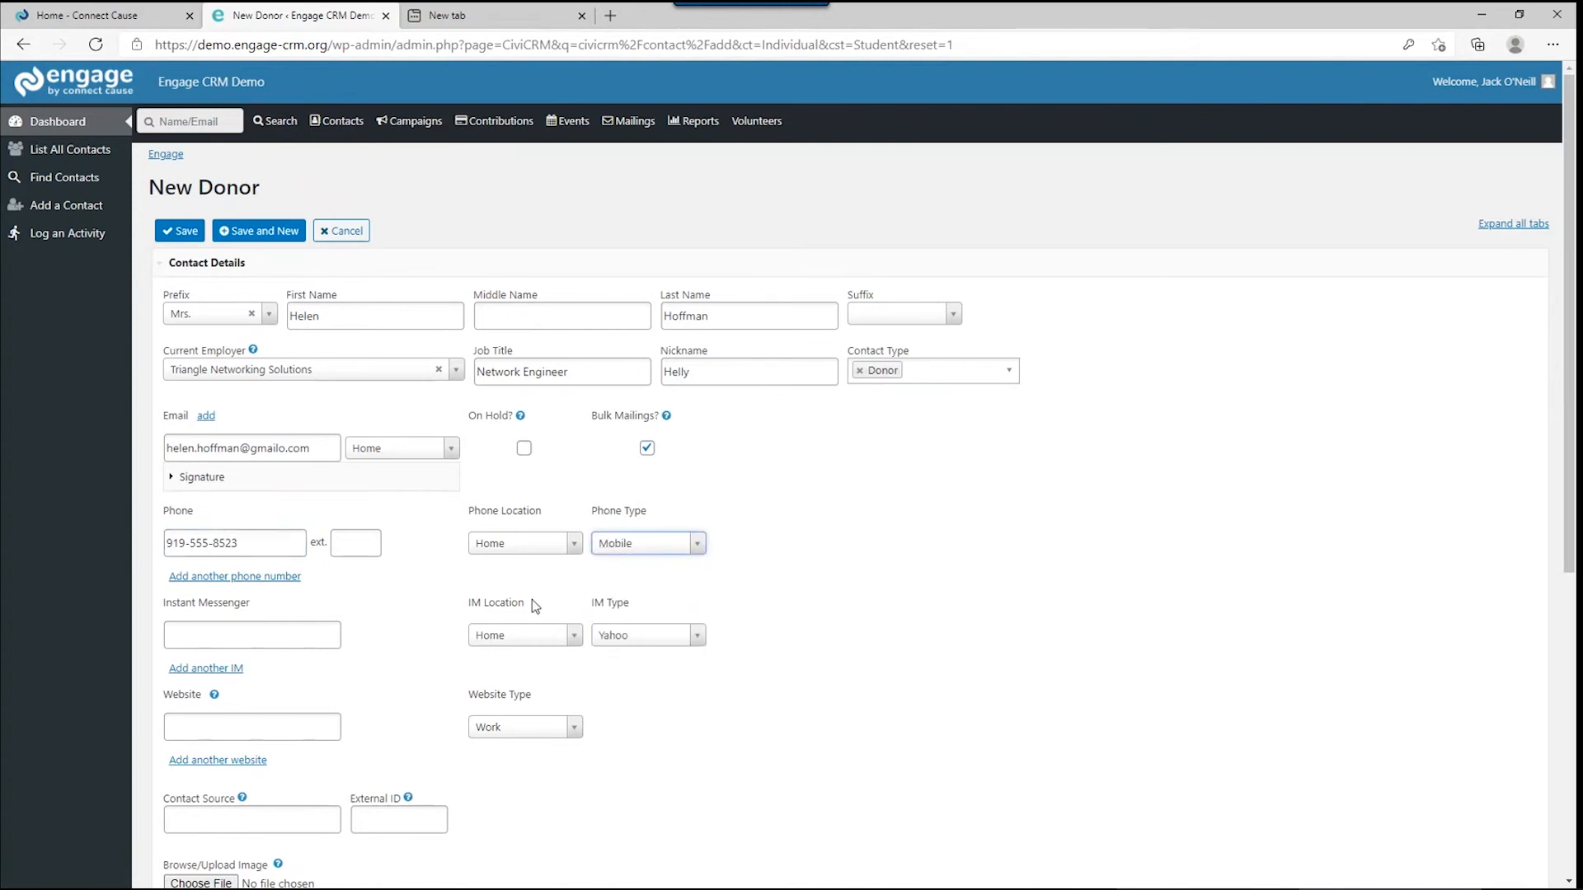
pyautogui.click(532, 555)
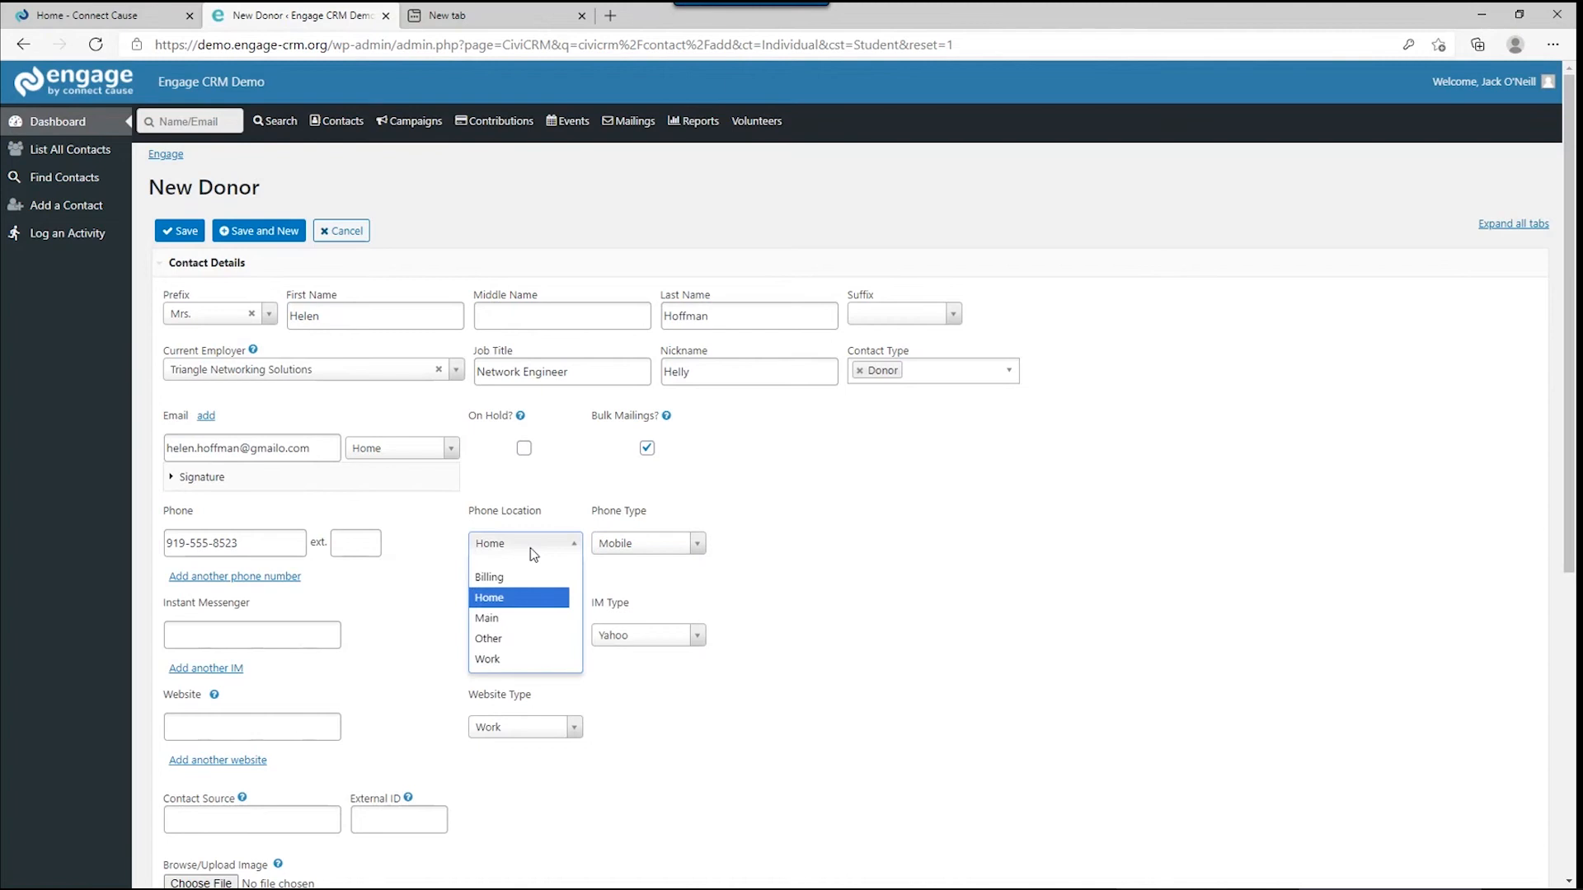
pyautogui.click(448, 586)
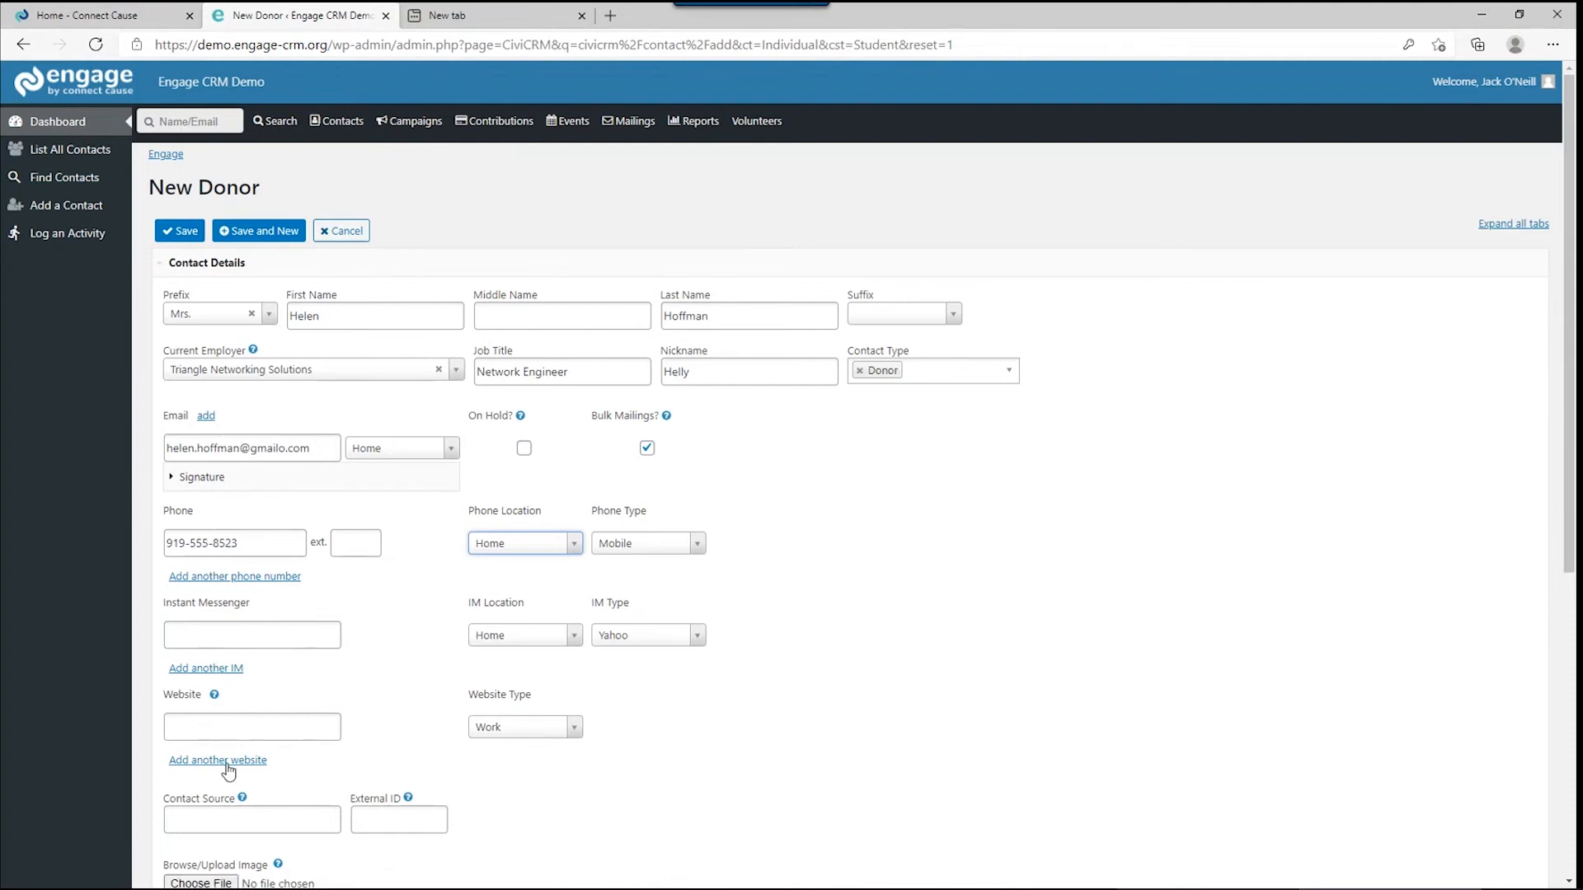
# Select the Contact Source field and scroll down to the address section.
pyautogui.scroll(-1, 343, 756)
pyautogui.scroll(-4, 343, 752)
pyautogui.scroll(3, 343, 751)
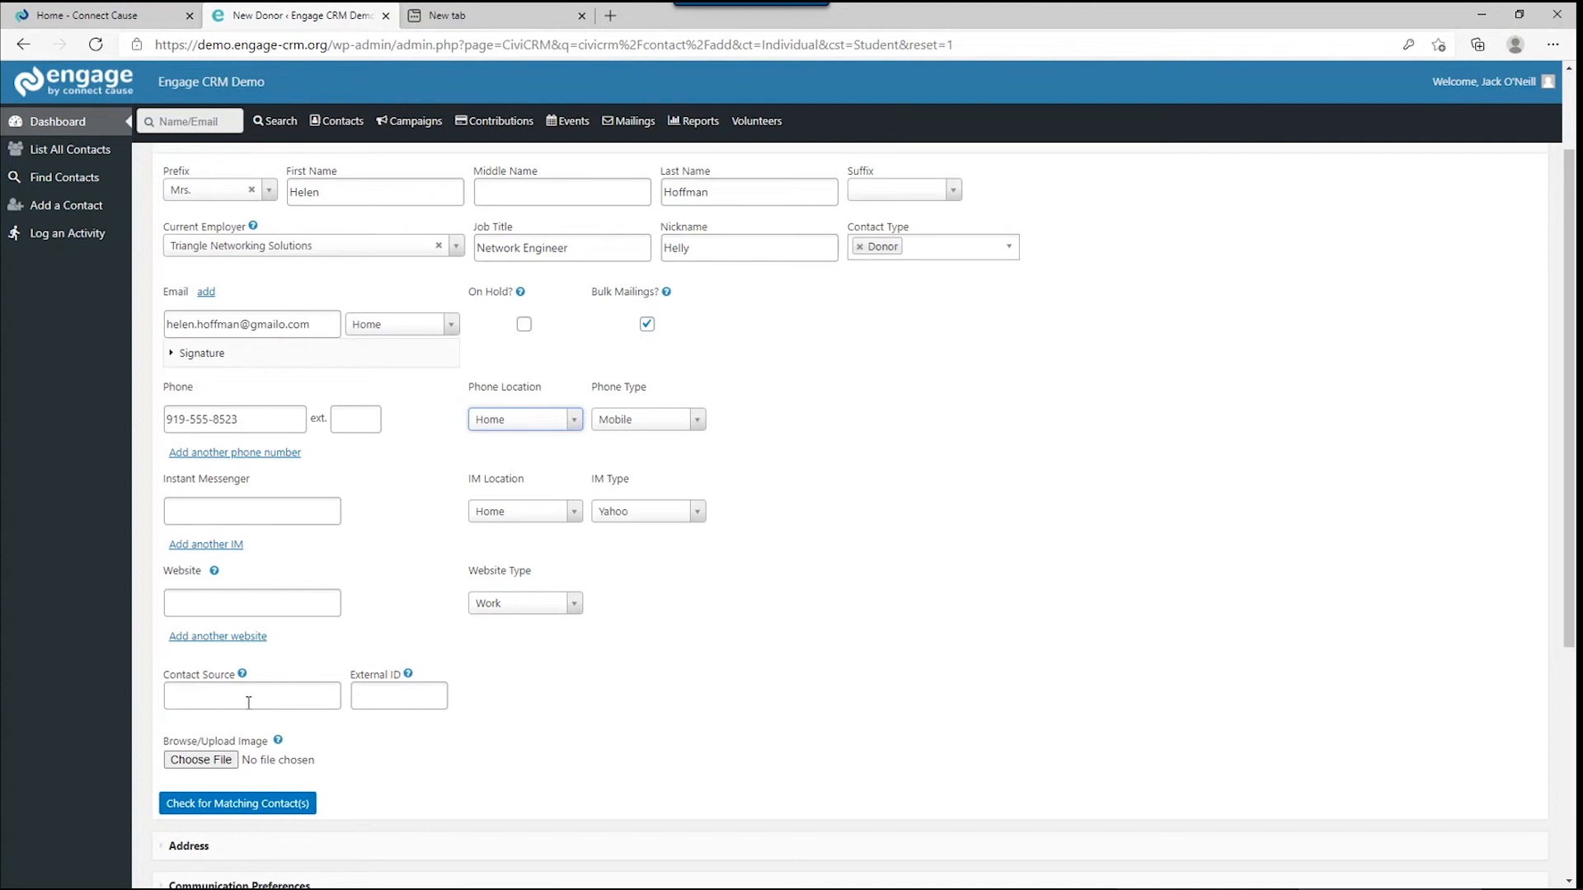
pyautogui.click(248, 703)
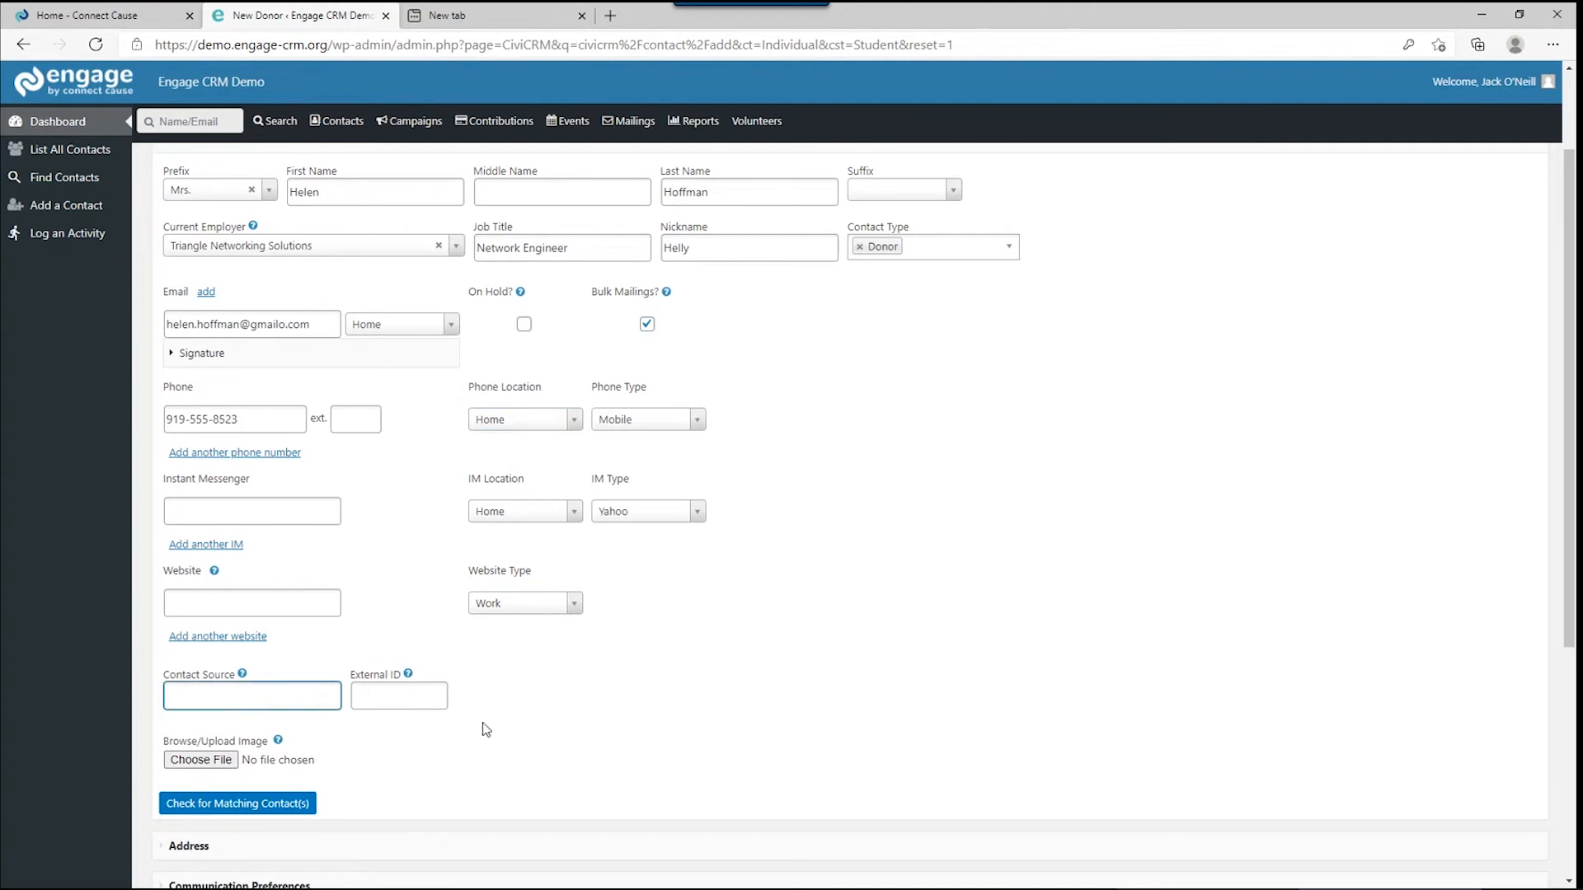
pyautogui.scroll(-2, 520, 731)
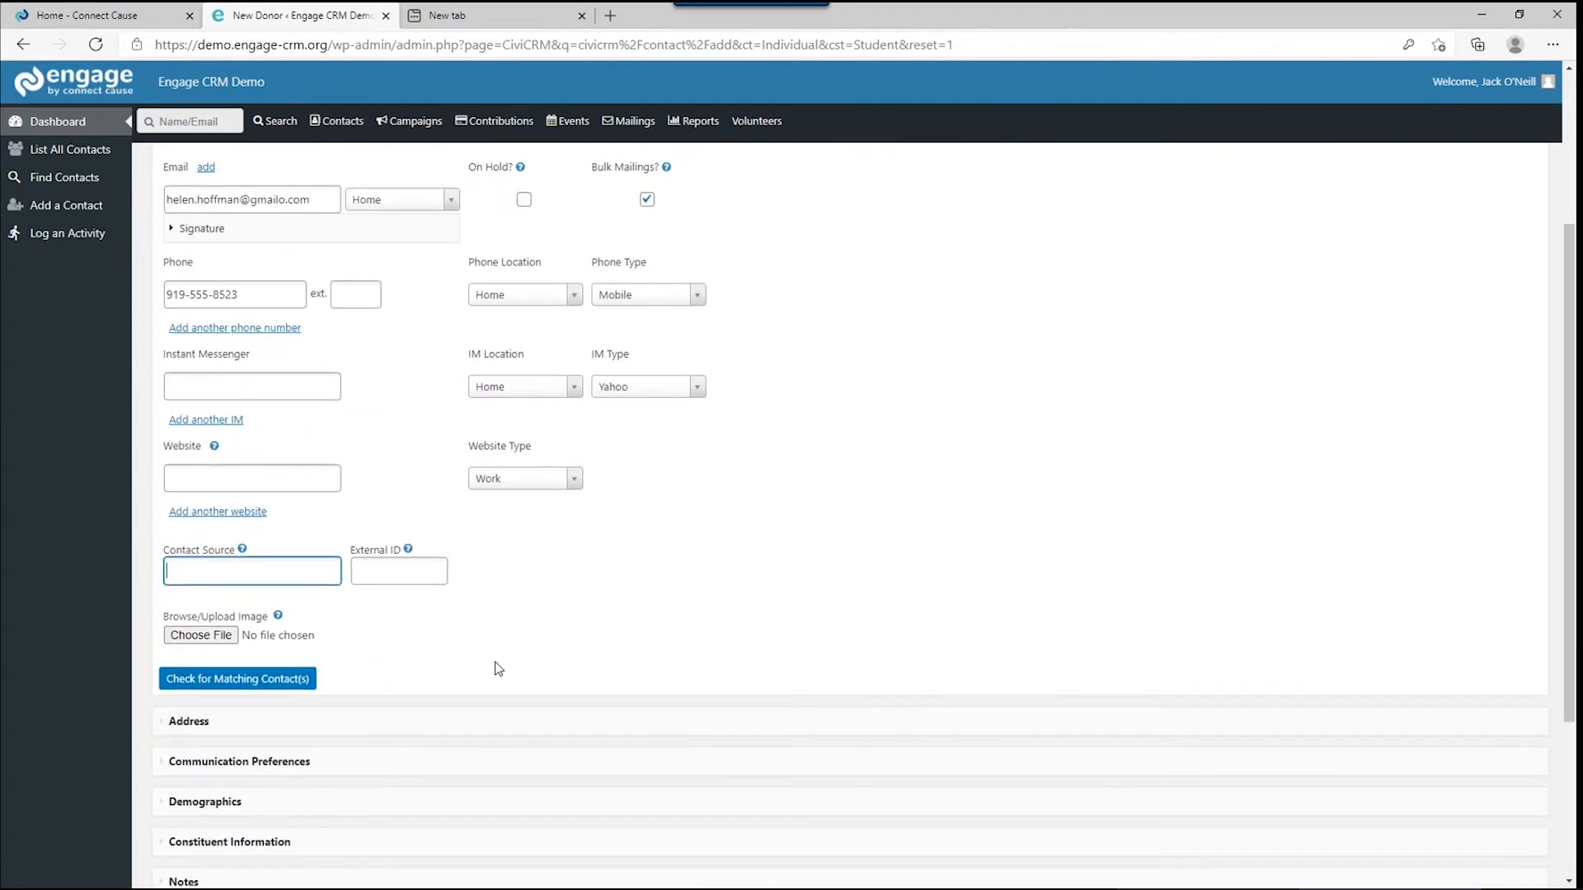
pyautogui.scroll(-4, 445, 643)
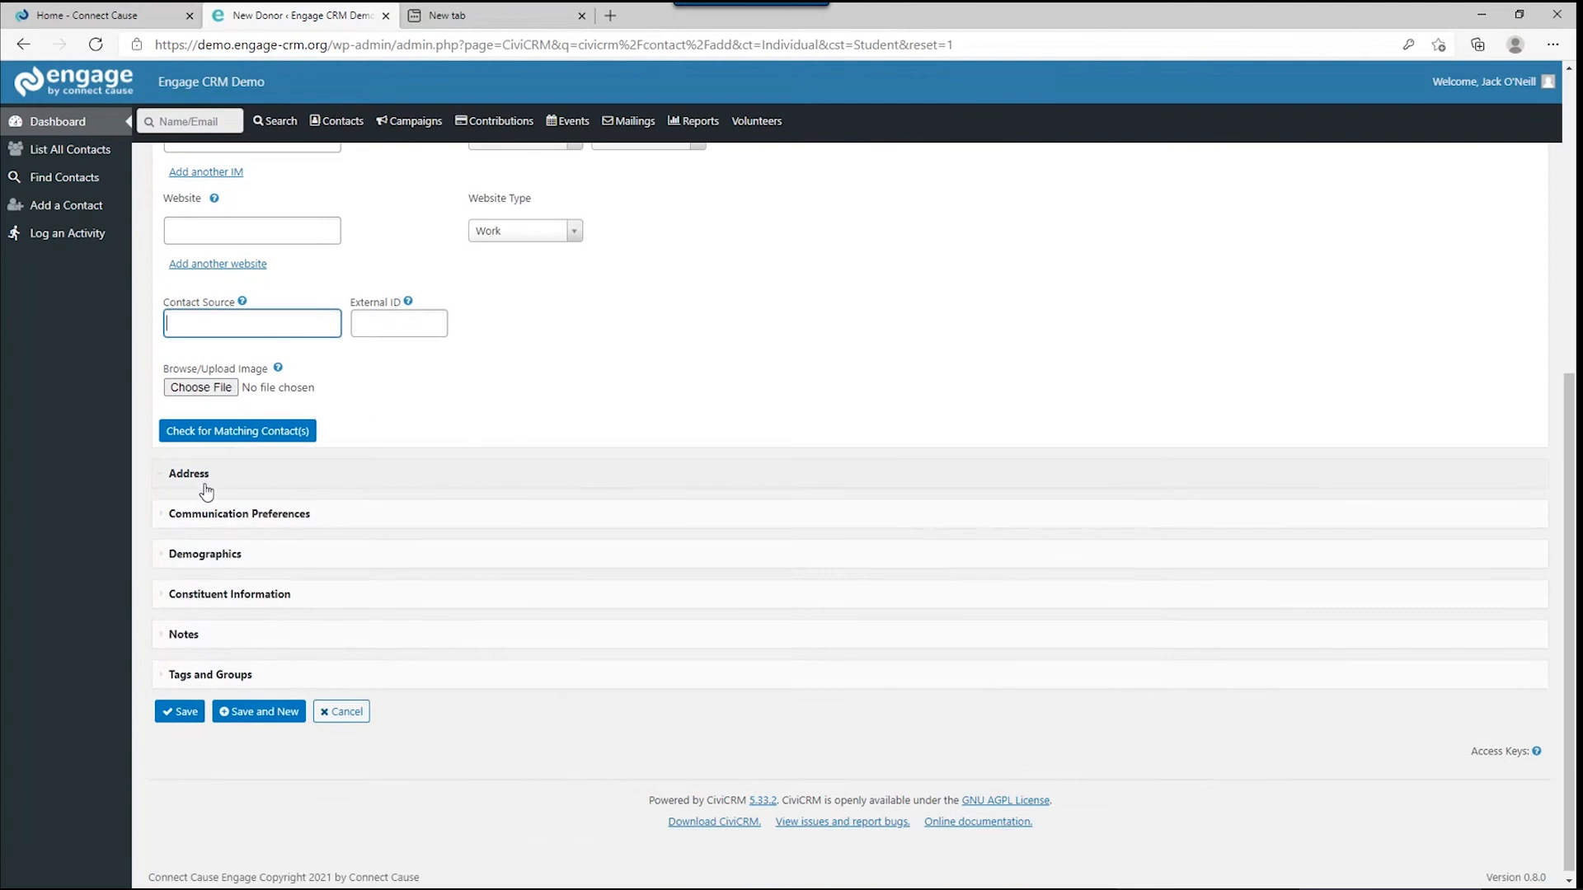
# Mark the address as billing, share it from the contact found by 'hen', and expand Communication Preferences.
pyautogui.click(202, 477)
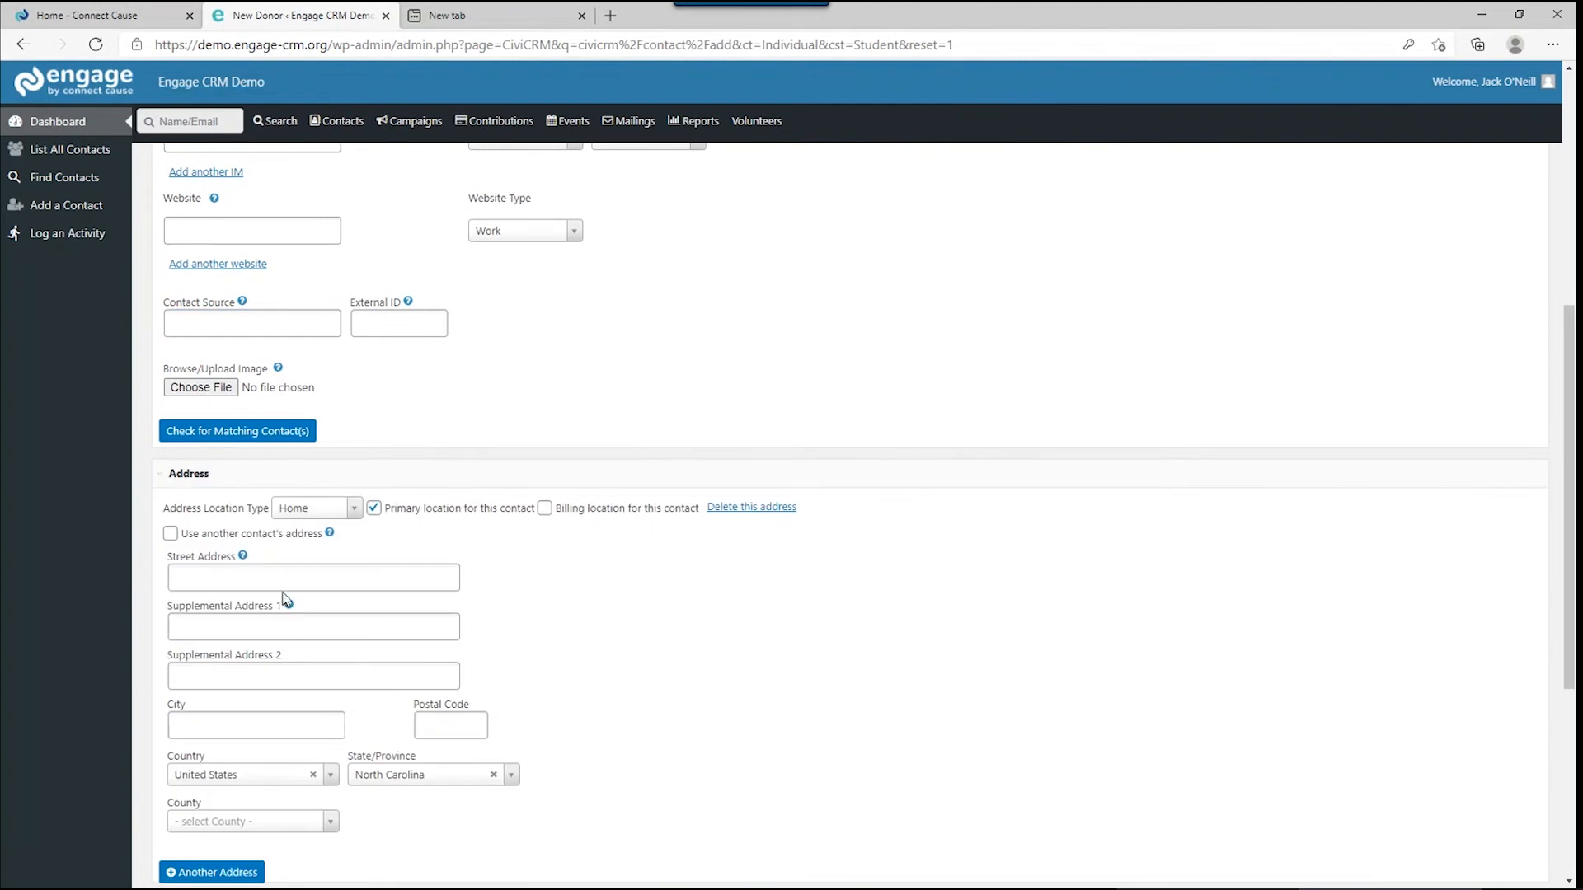
pyautogui.click(545, 508)
pyautogui.click(170, 533)
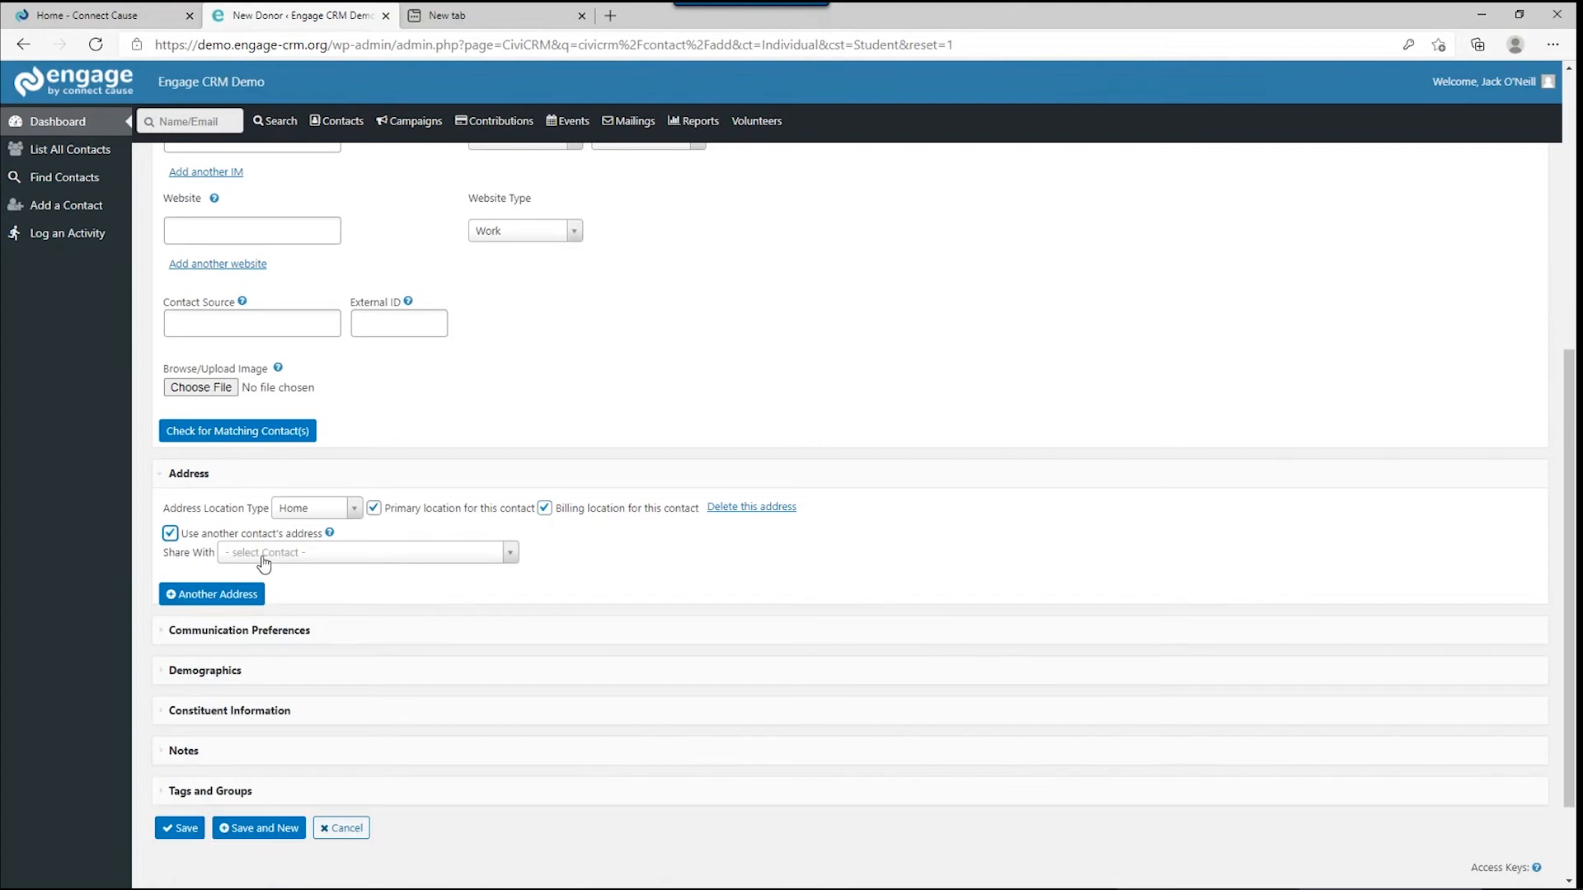
pyautogui.click(264, 558)
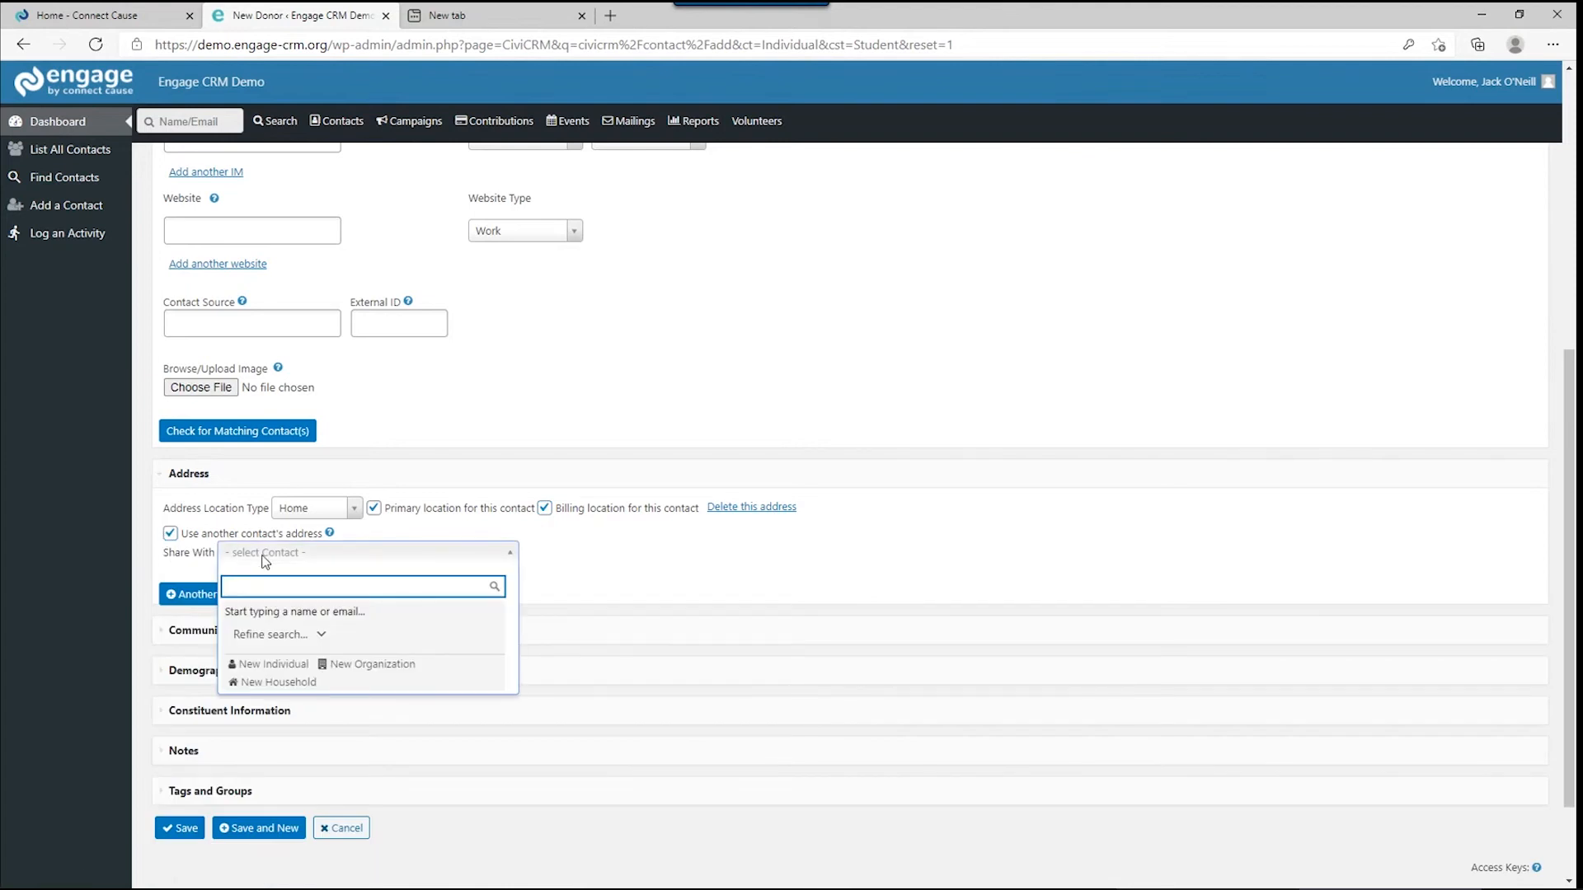
pyautogui.write('hen')
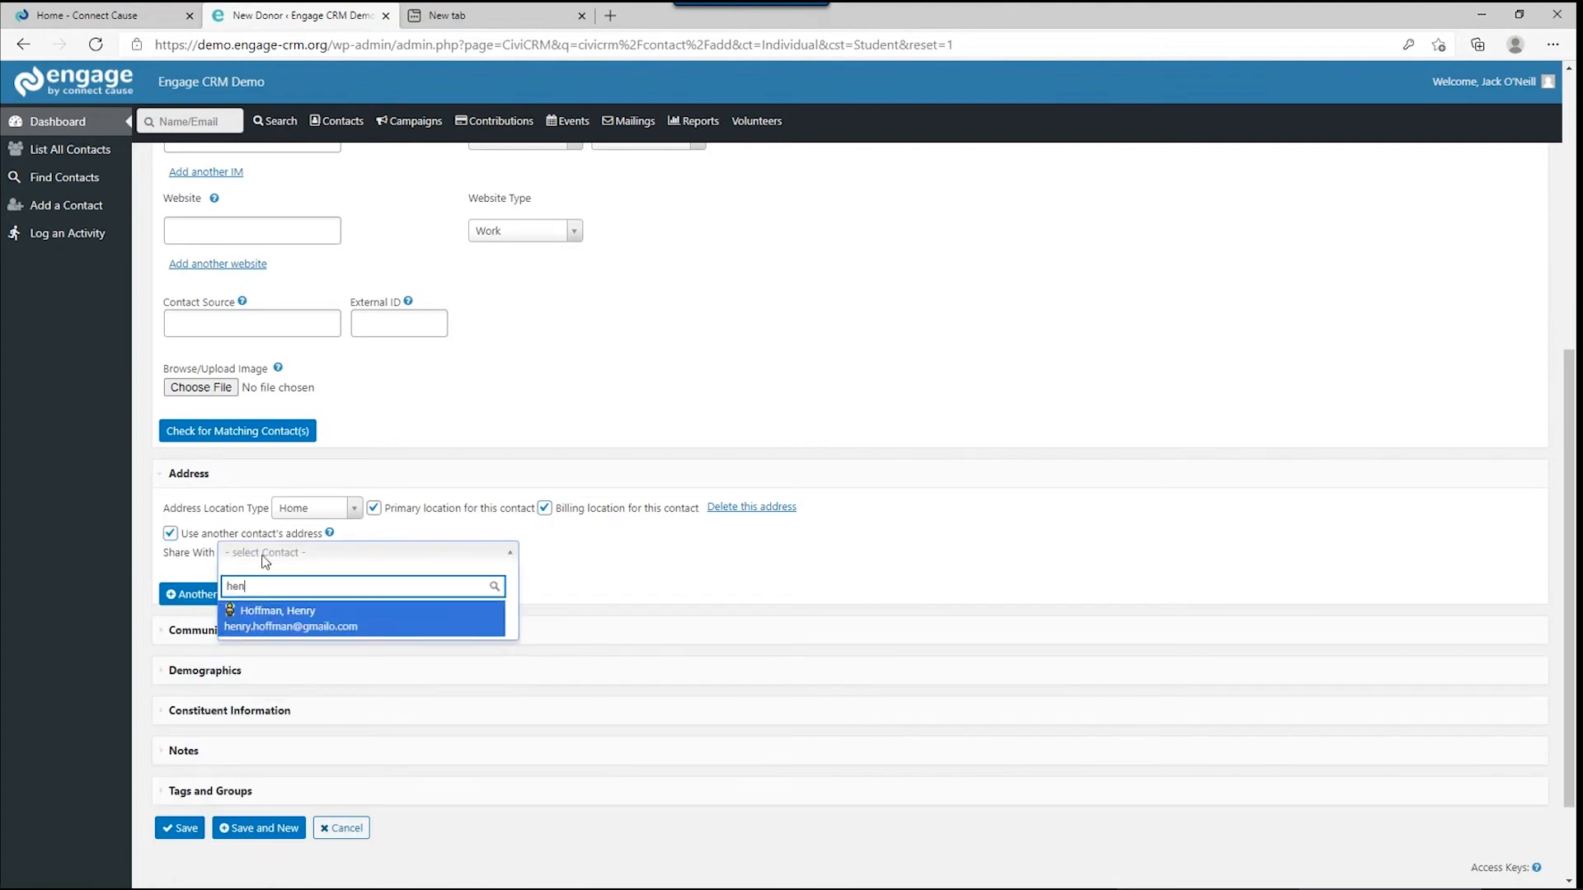
pyautogui.click(261, 624)
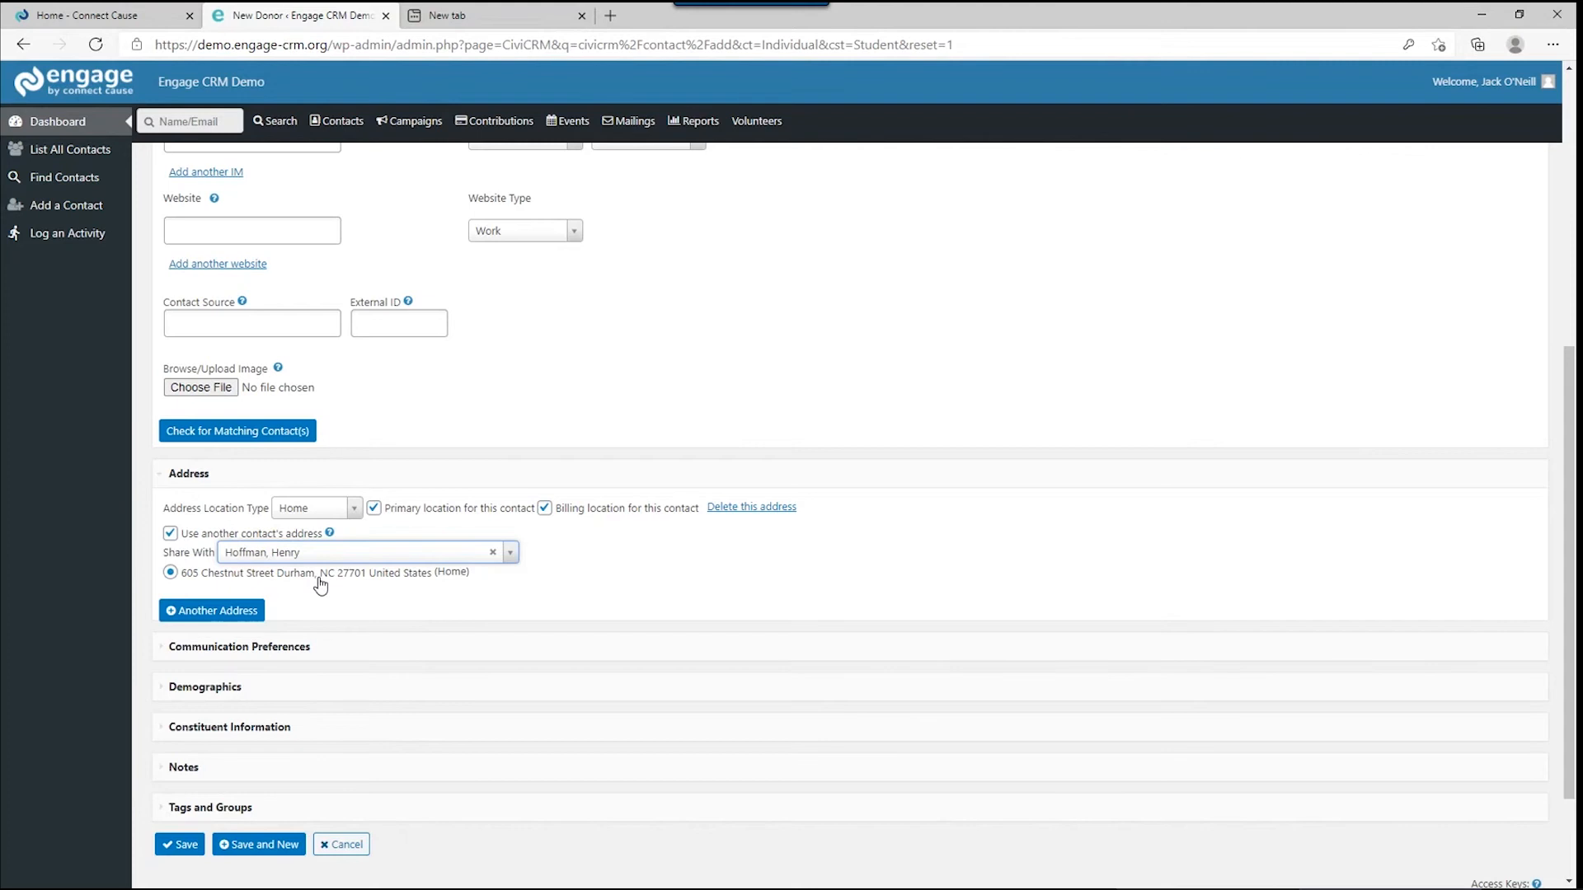
pyautogui.click(157, 647)
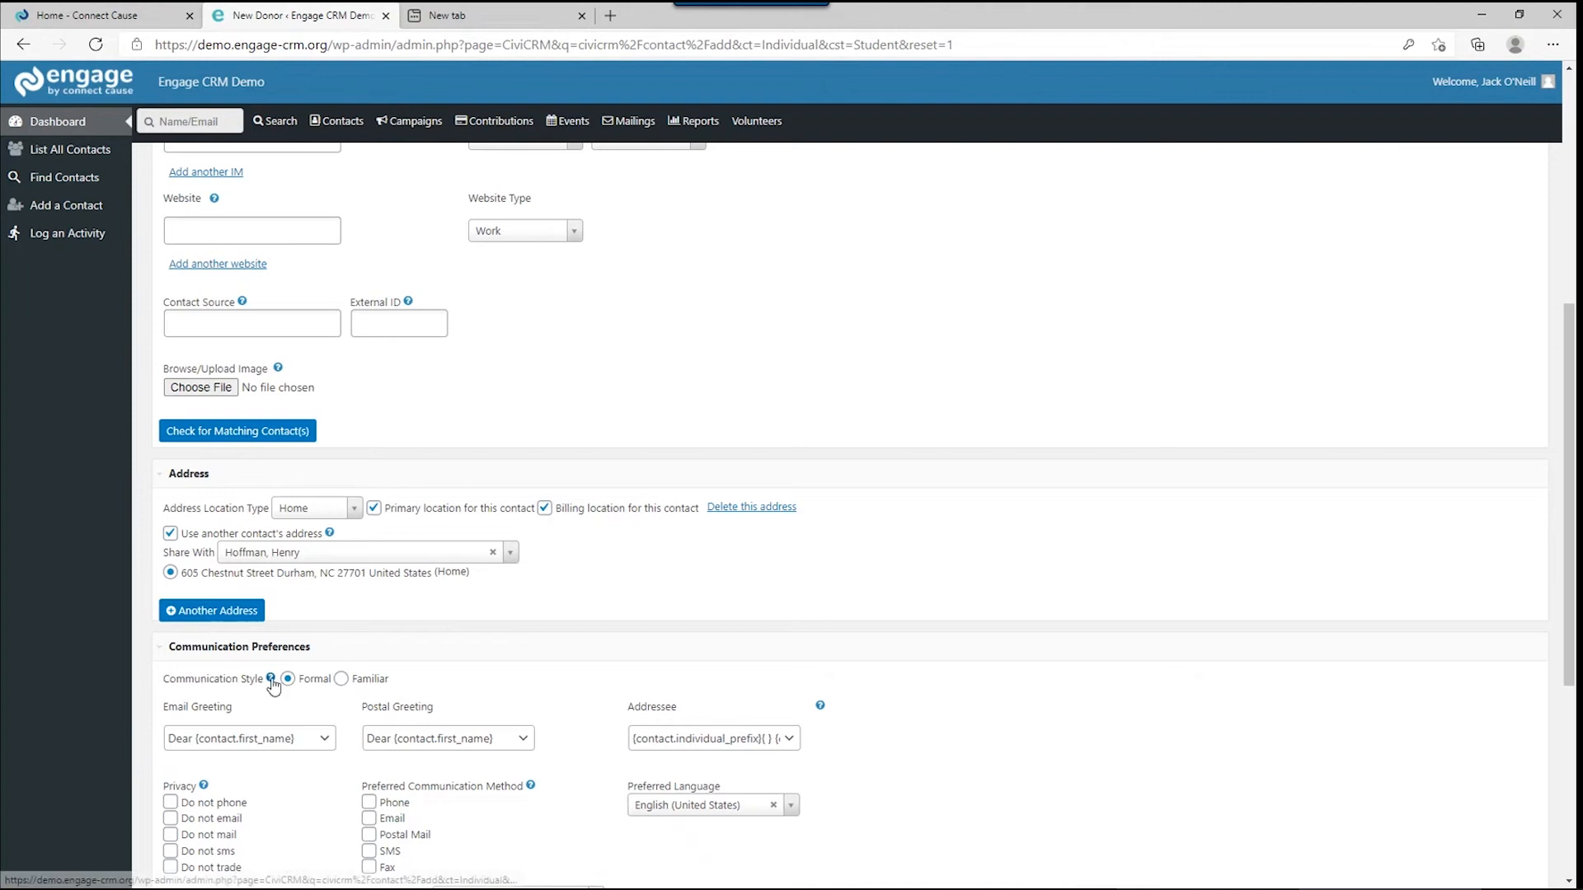
# Set the communication style to Familiar and keep the default first-name email greeting.
pyautogui.click(340, 680)
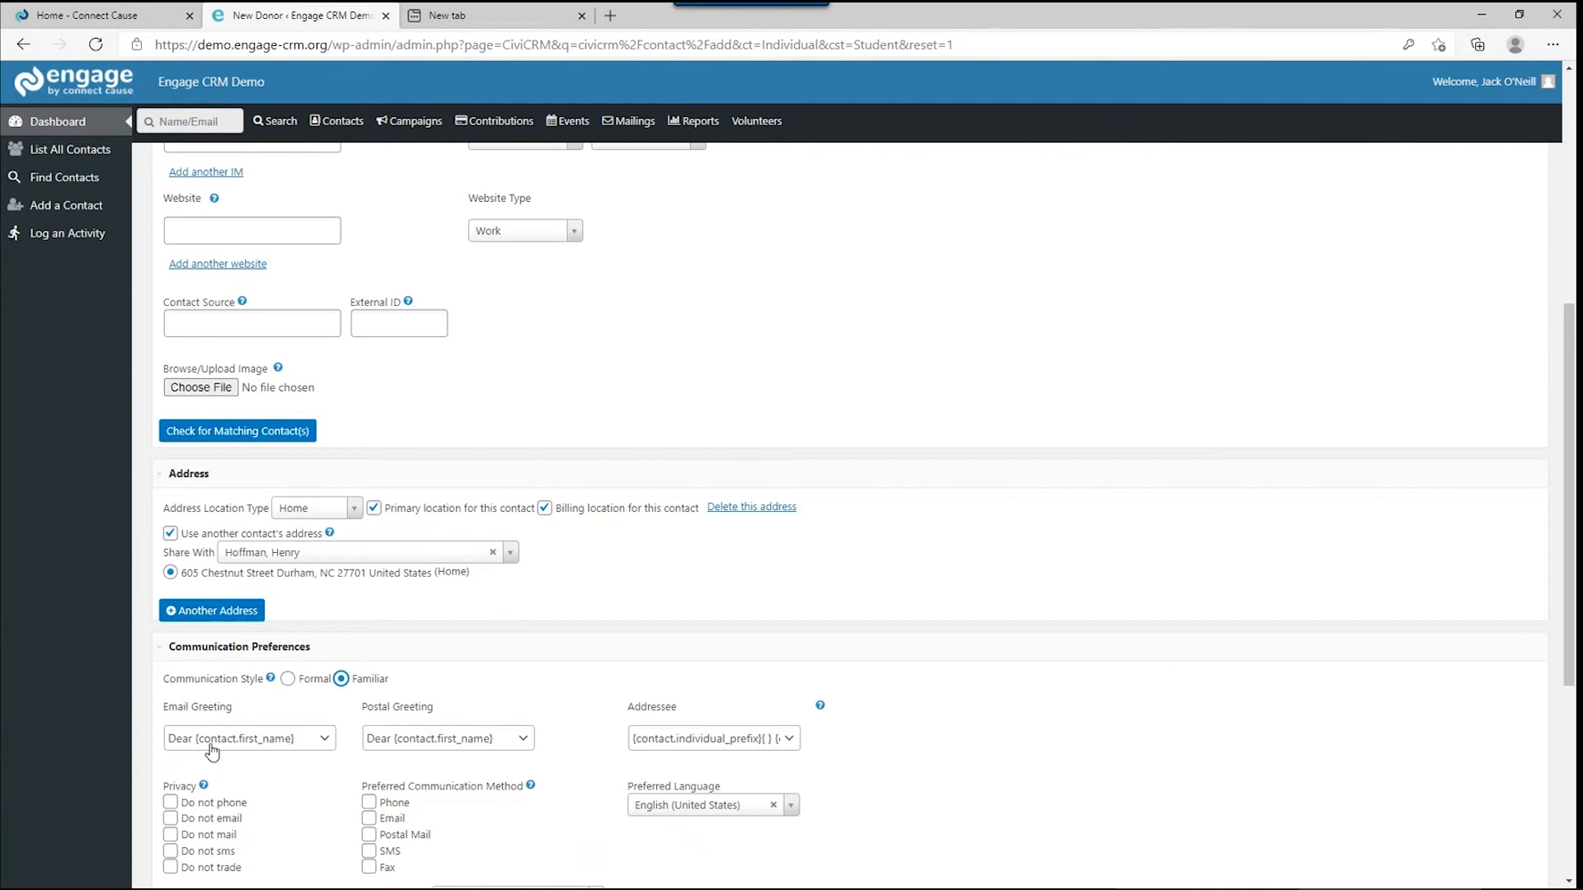
pyautogui.click(328, 741)
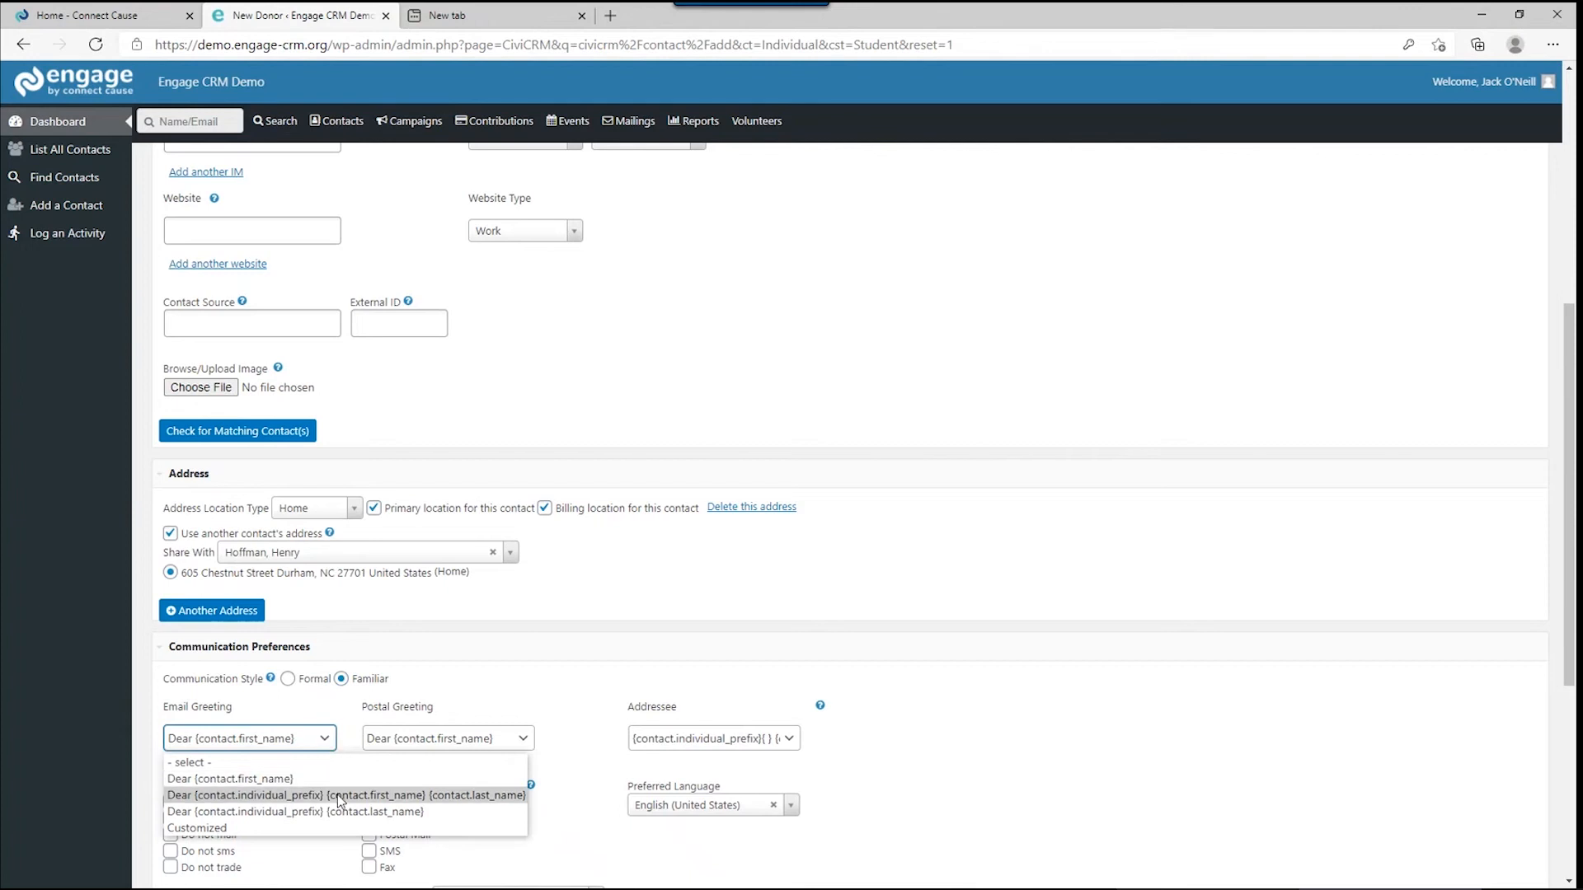
pyautogui.click(495, 686)
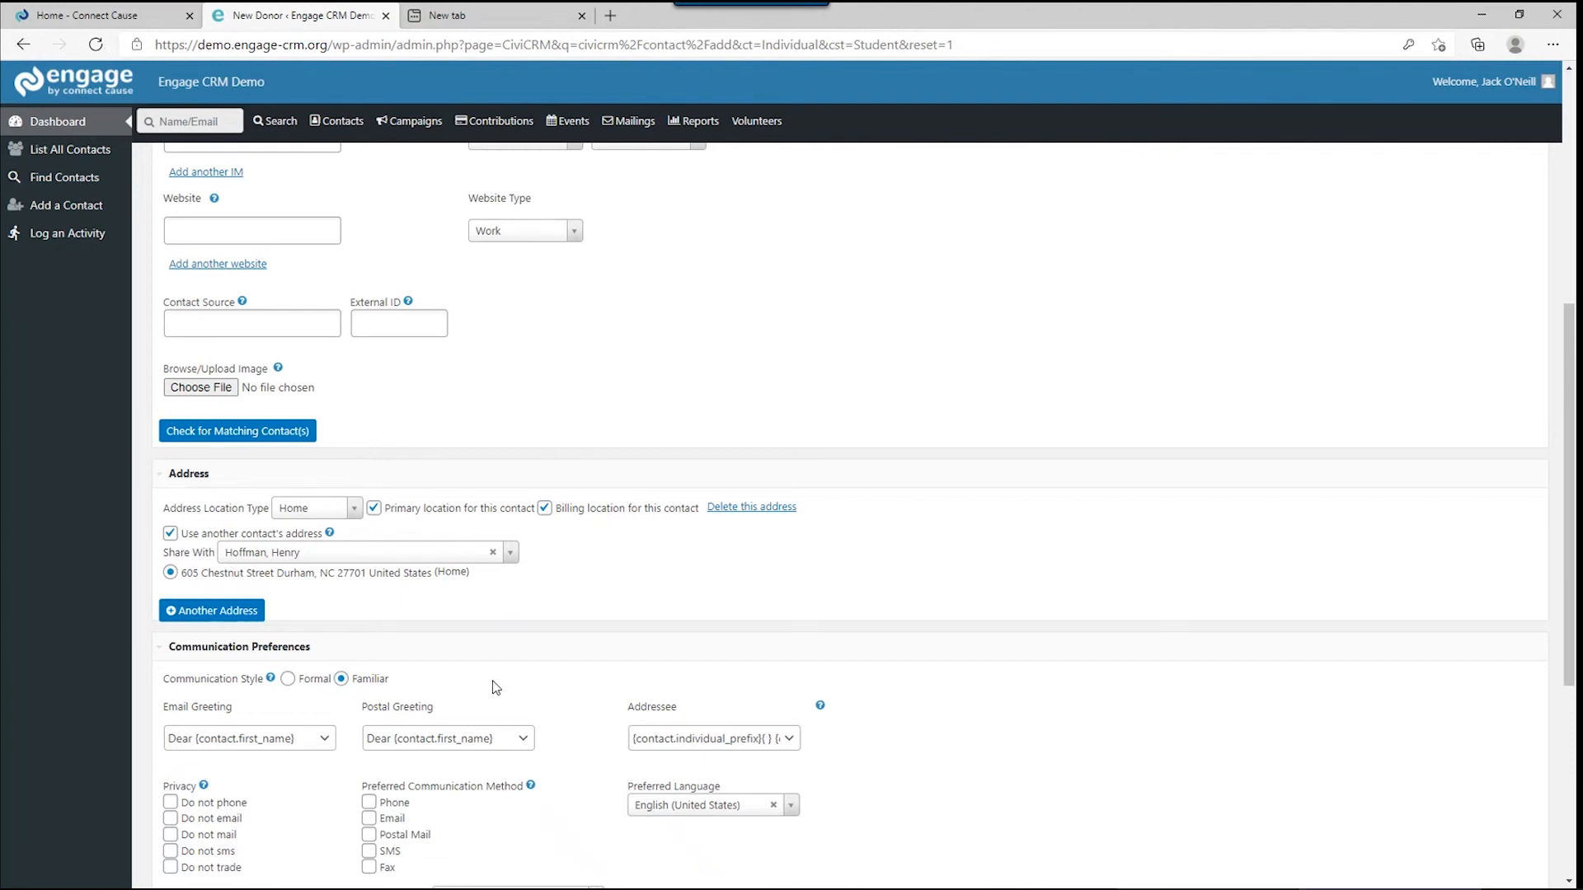
# Mark Do not trade and Do not mail, prefer Email and SMS, and keep Both email format.
pyautogui.scroll(-3, 496, 687)
pyautogui.scroll(-2, 496, 687)
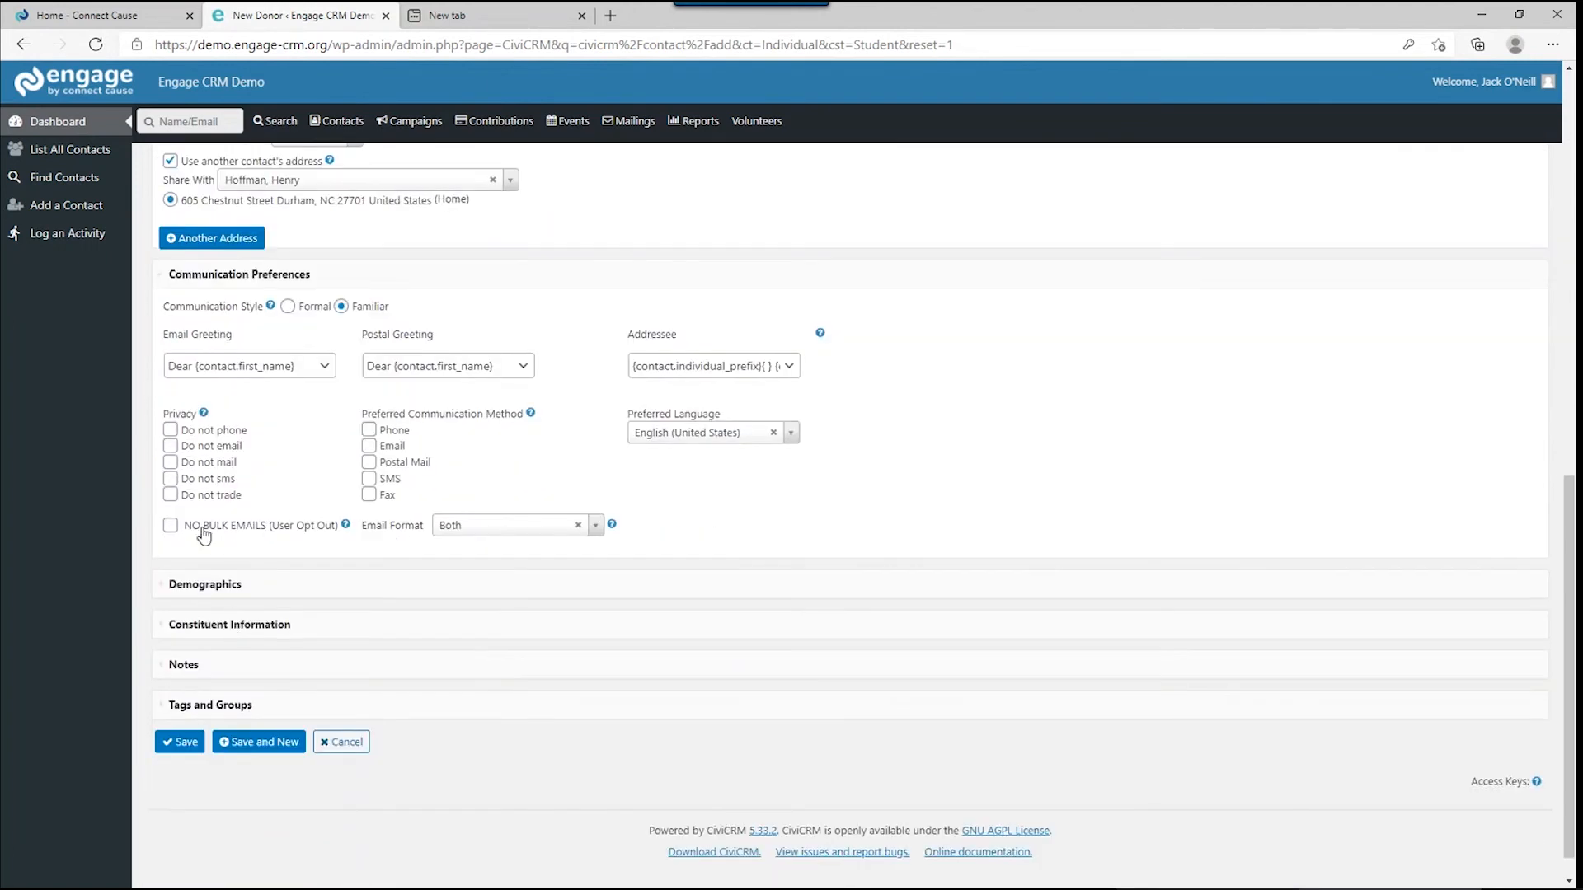
pyautogui.click(170, 495)
pyautogui.click(170, 461)
pyautogui.click(369, 445)
pyautogui.click(370, 479)
pyautogui.click(493, 526)
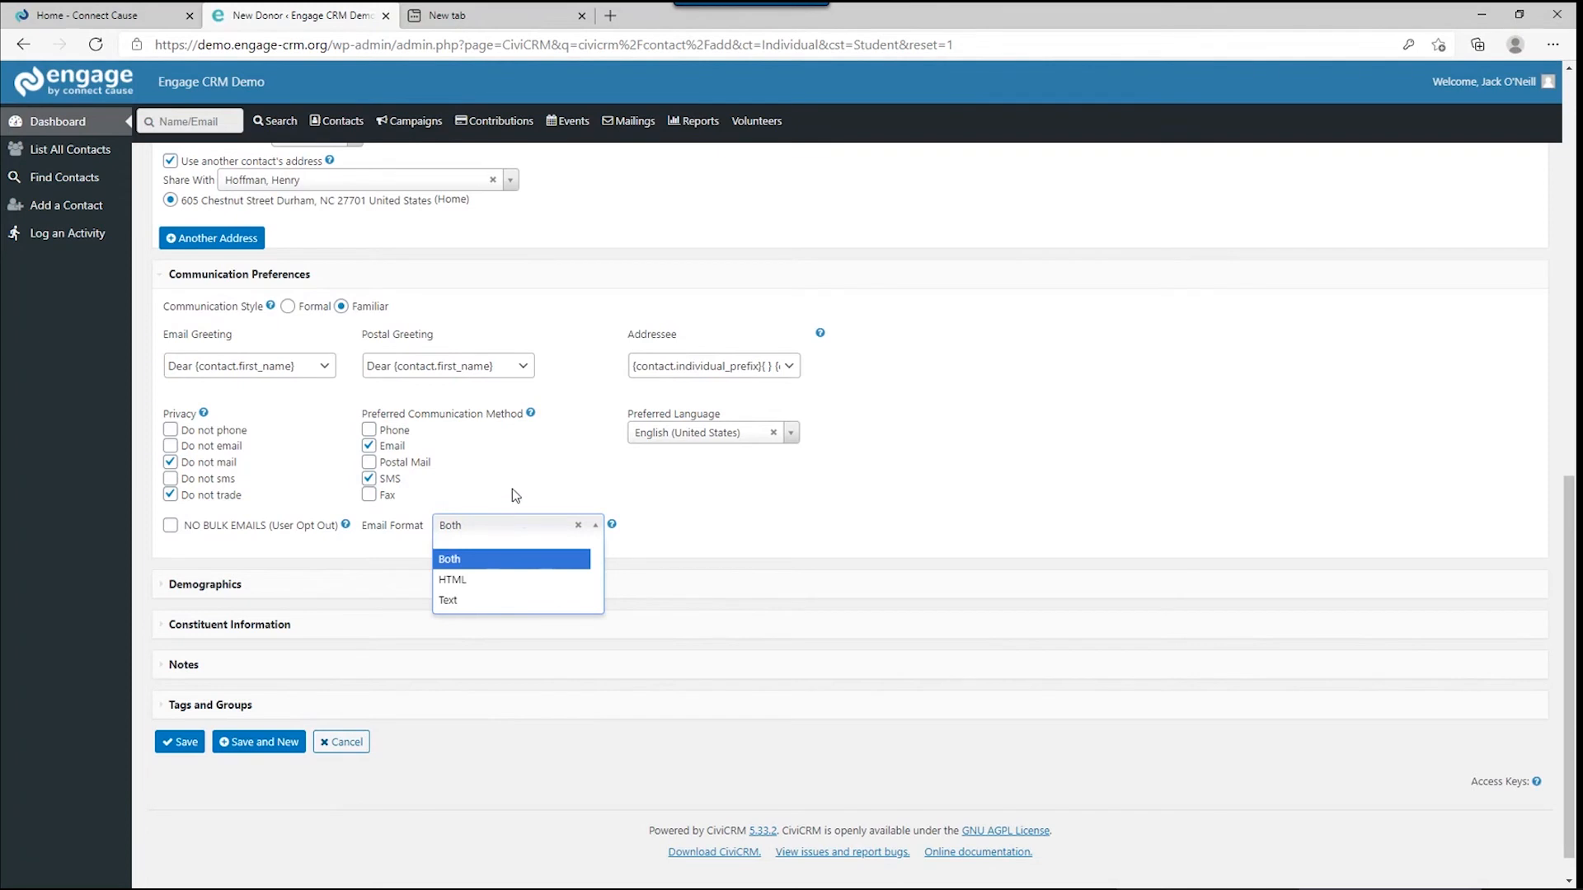
pyautogui.click(517, 493)
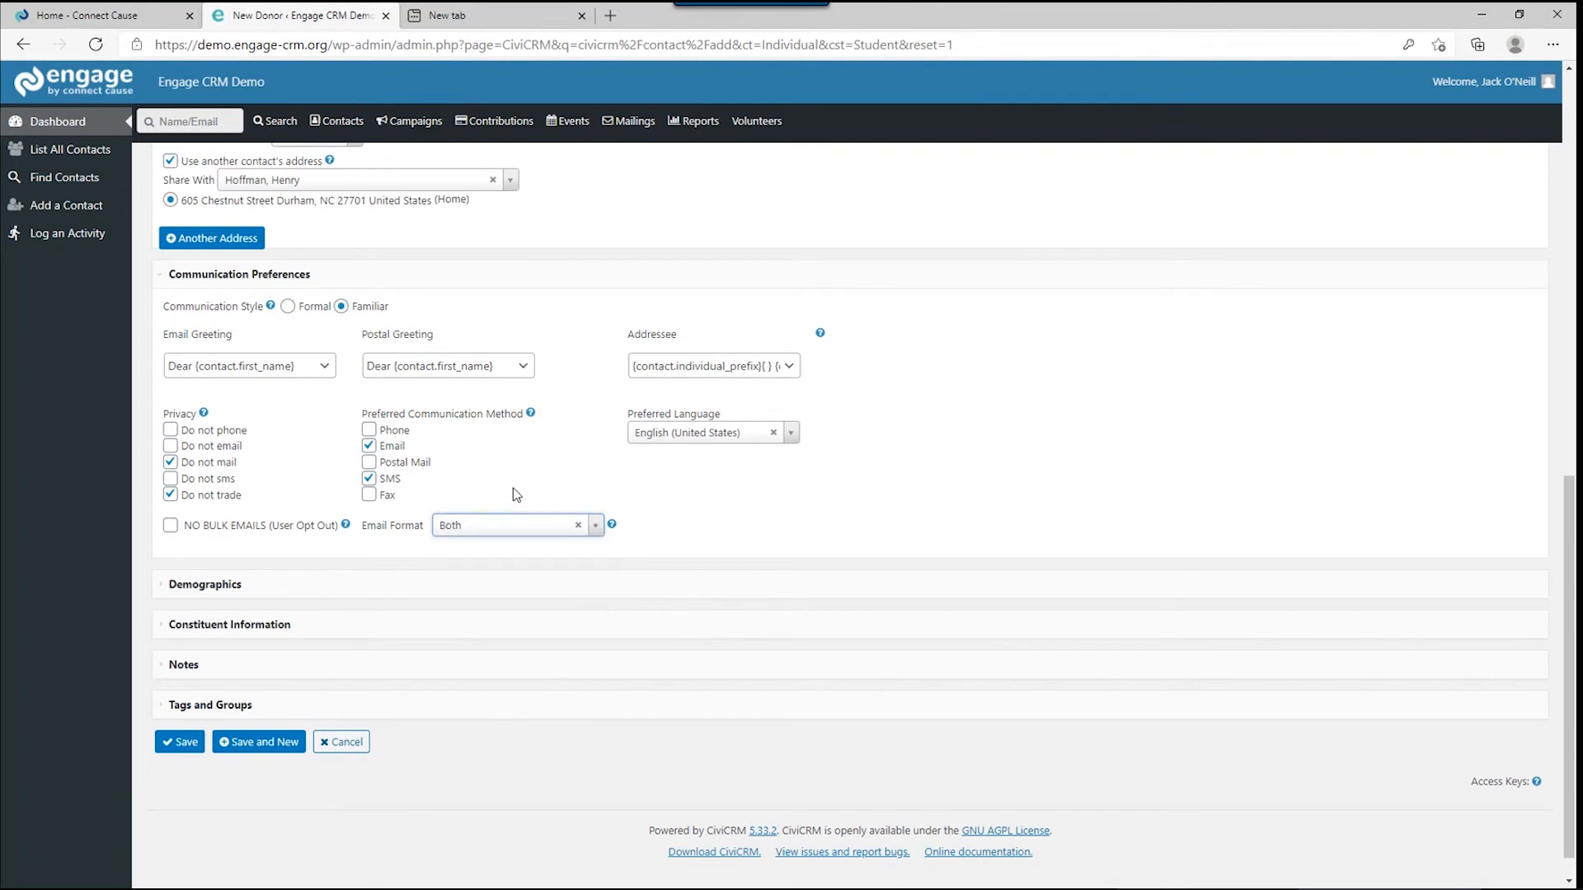
# Set gender to Male, most important issue to Environment, and marital status to Married.
pyautogui.click(170, 593)
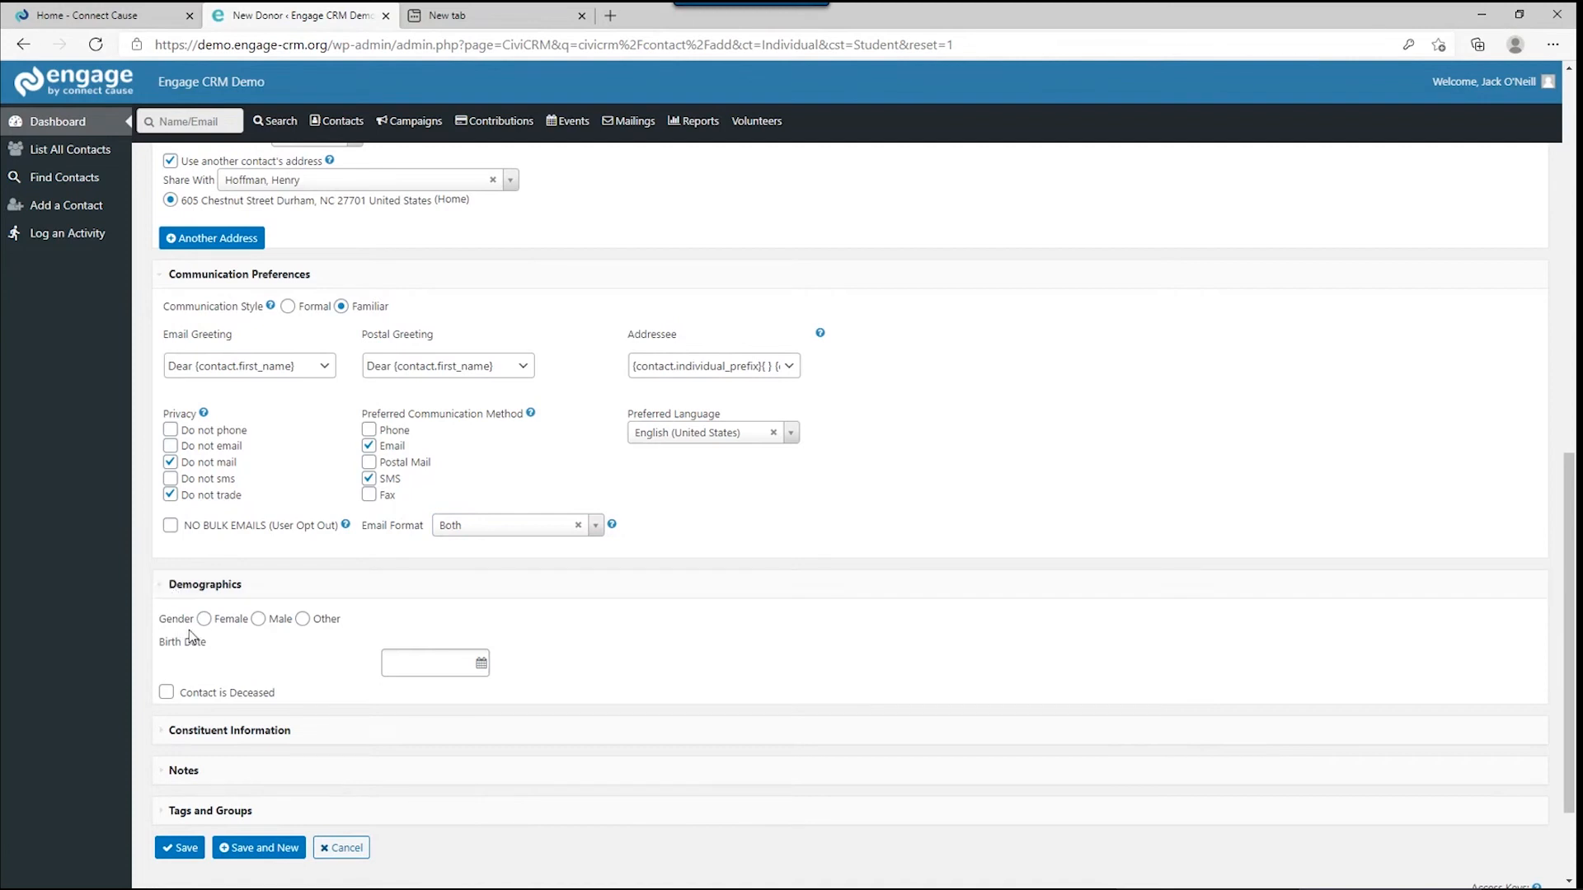
pyautogui.click(258, 620)
pyautogui.click(182, 729)
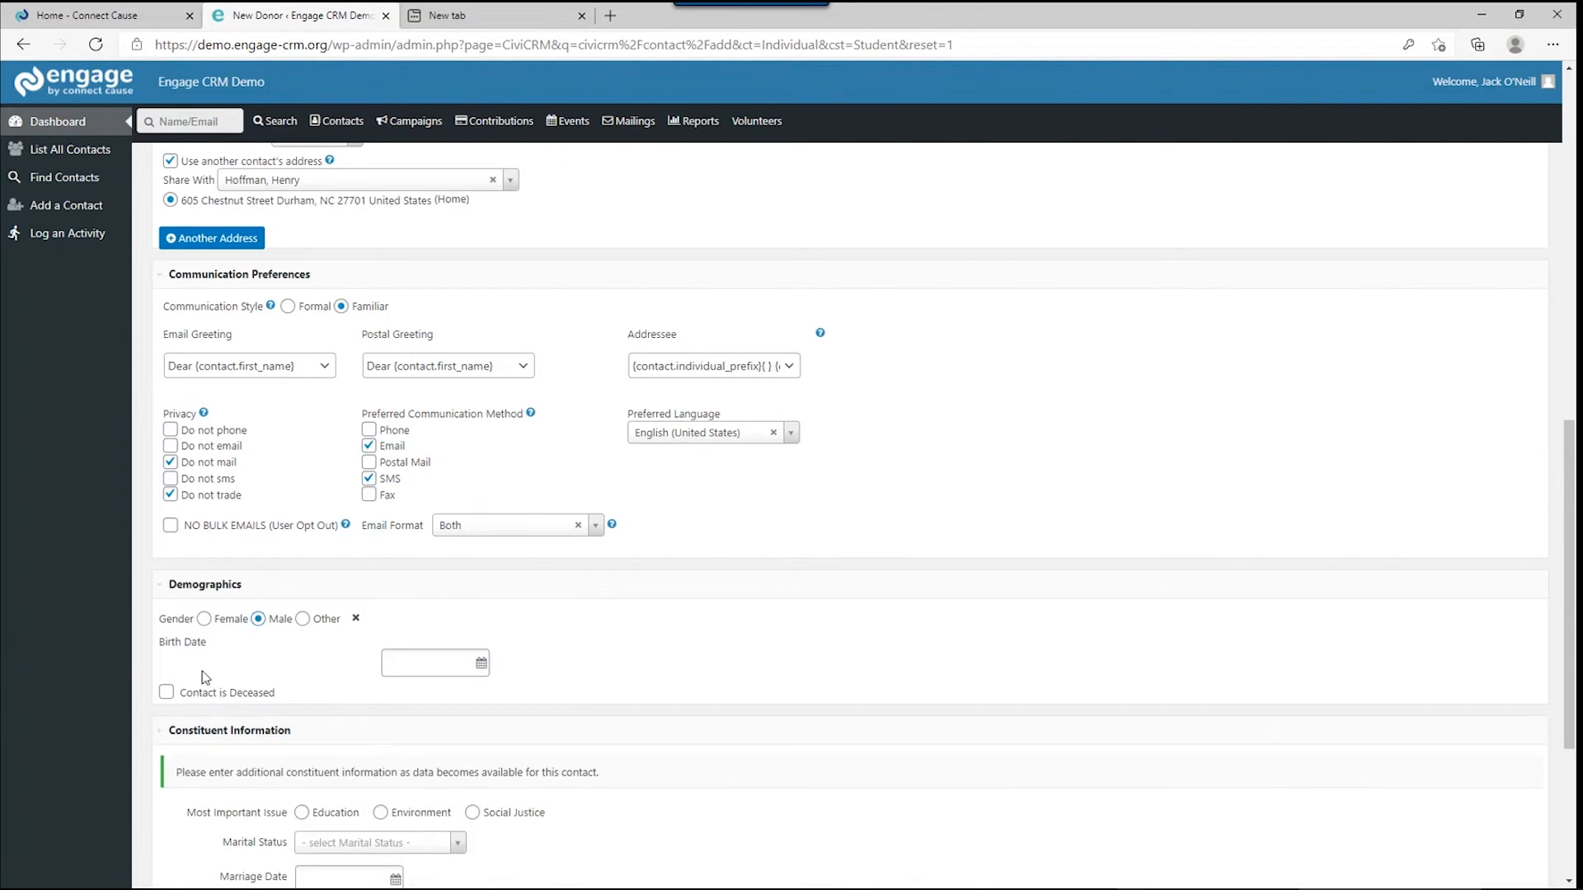
pyautogui.scroll(-4, 330, 742)
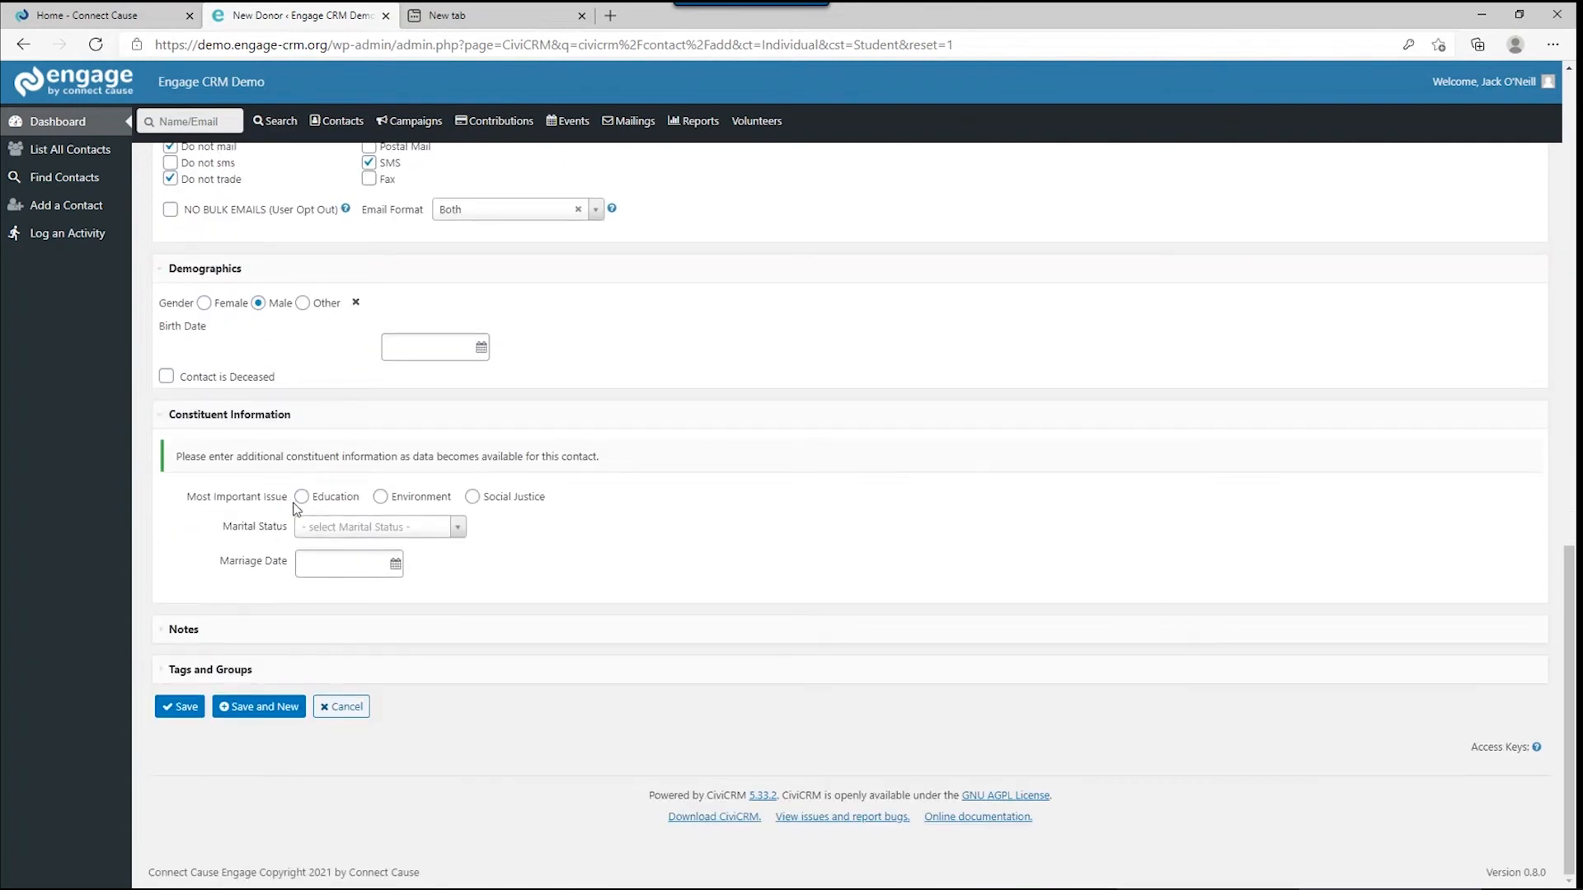
pyautogui.click(380, 497)
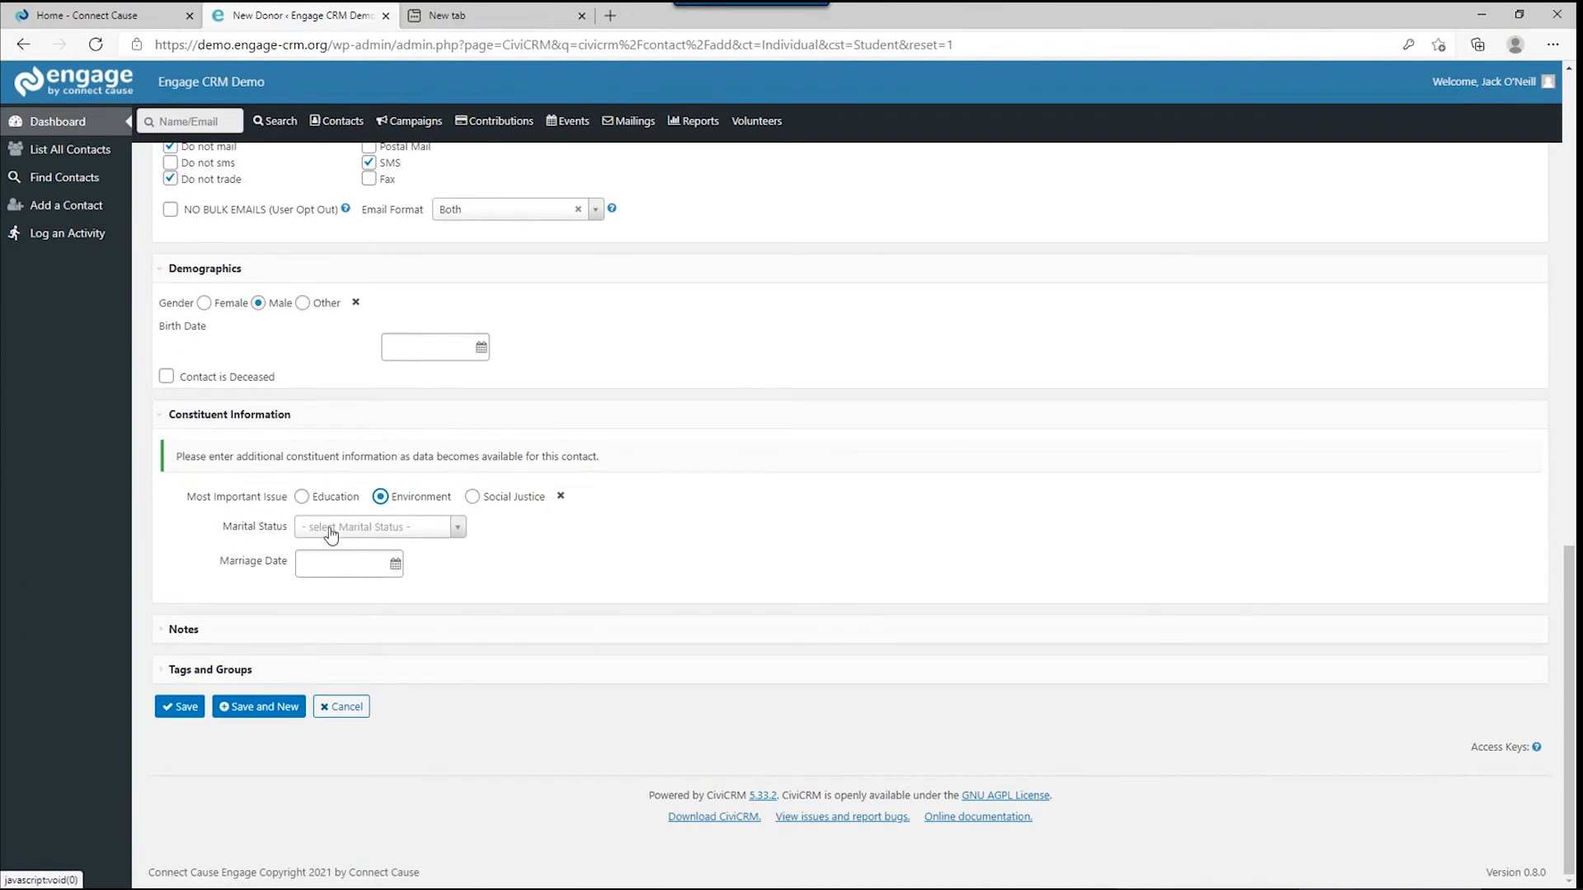
pyautogui.click(329, 527)
pyautogui.click(331, 582)
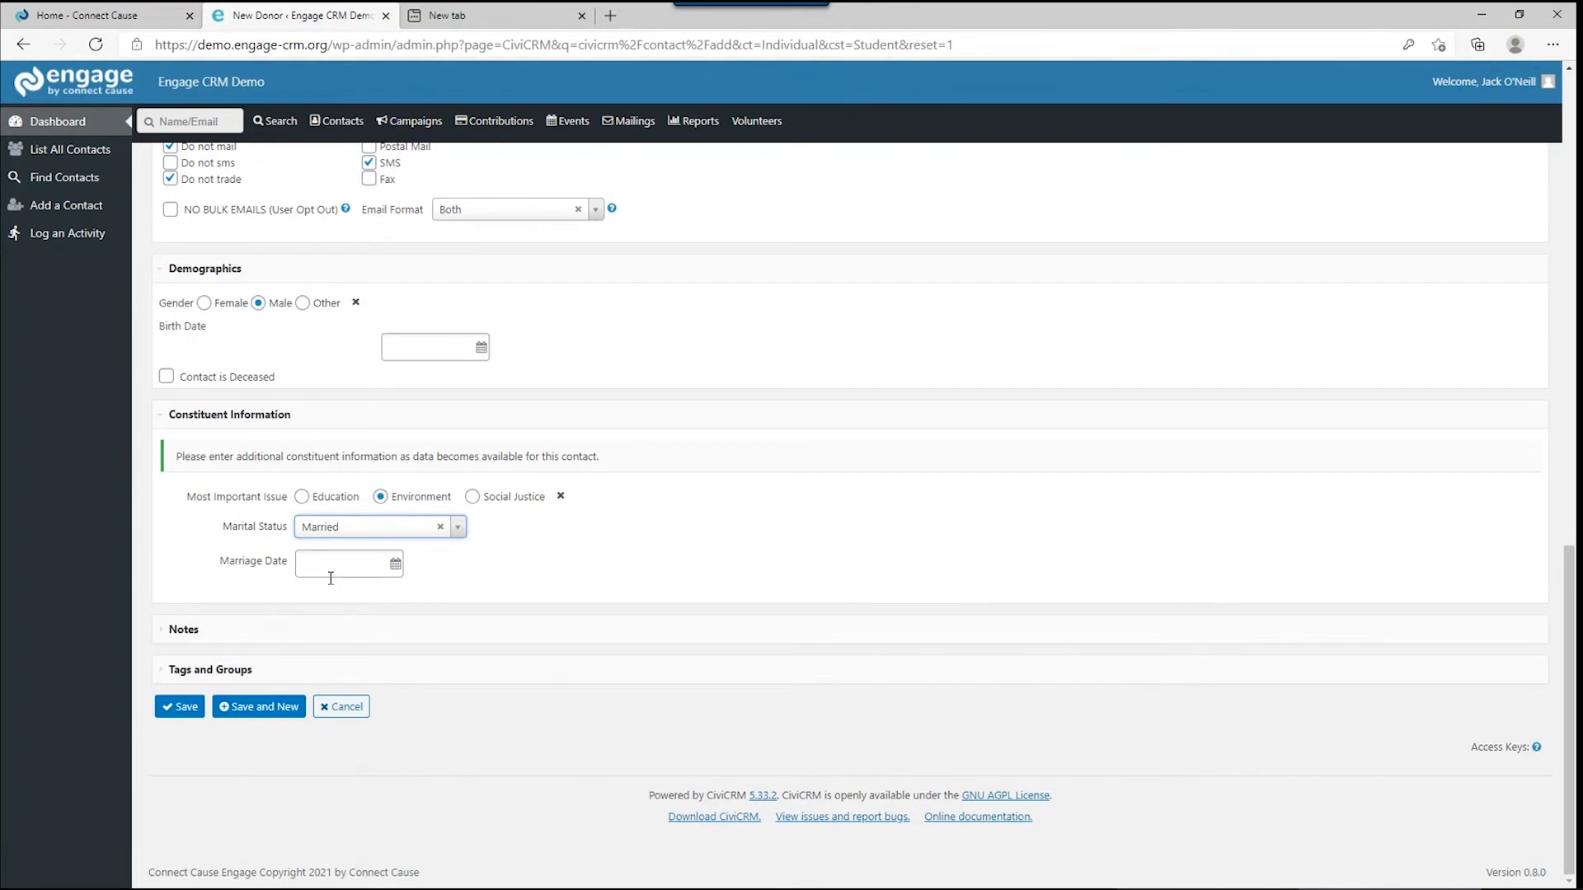
pyautogui.scroll(5, 346, 594)
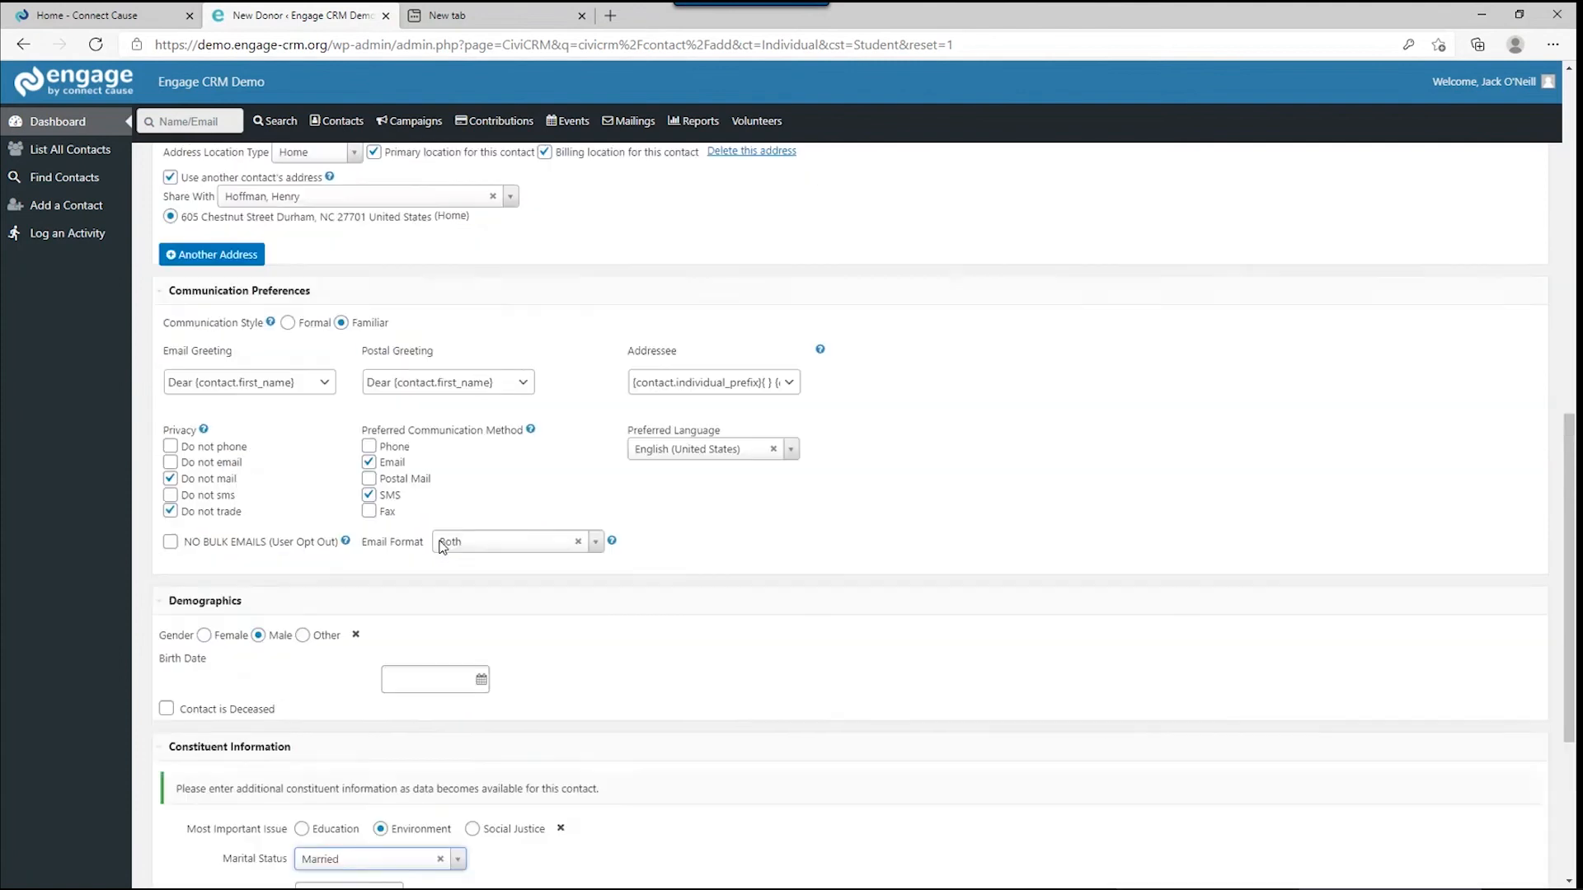
pyautogui.scroll(-5, 363, 610)
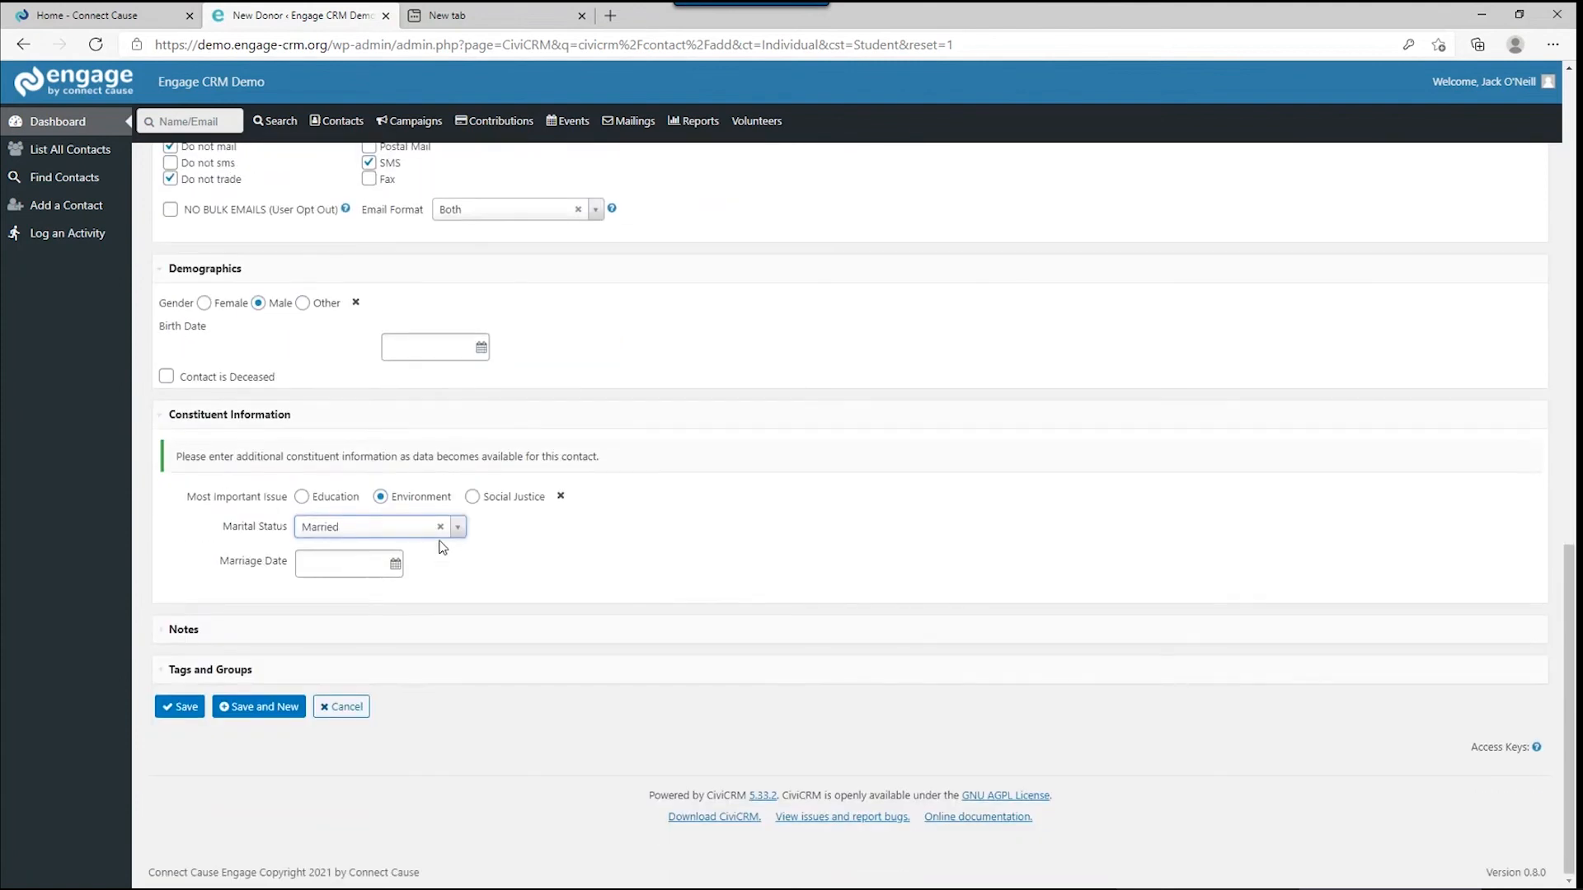
# Save the new donor contact and open its employer and job title details for inline editing.
pyautogui.click(179, 707)
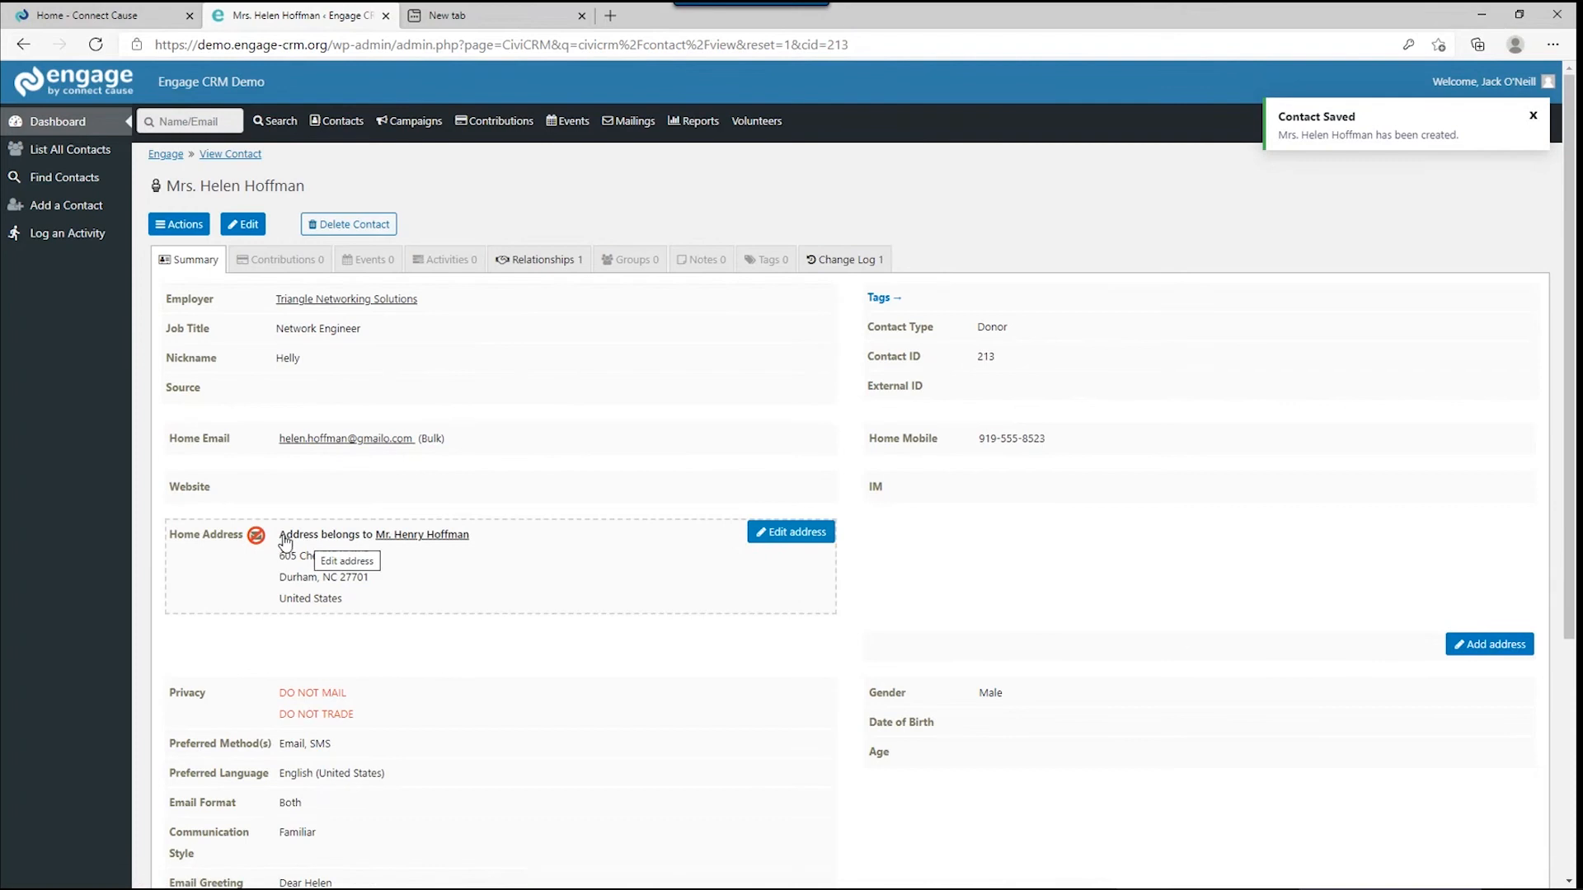
pyautogui.moveTo(256, 535)
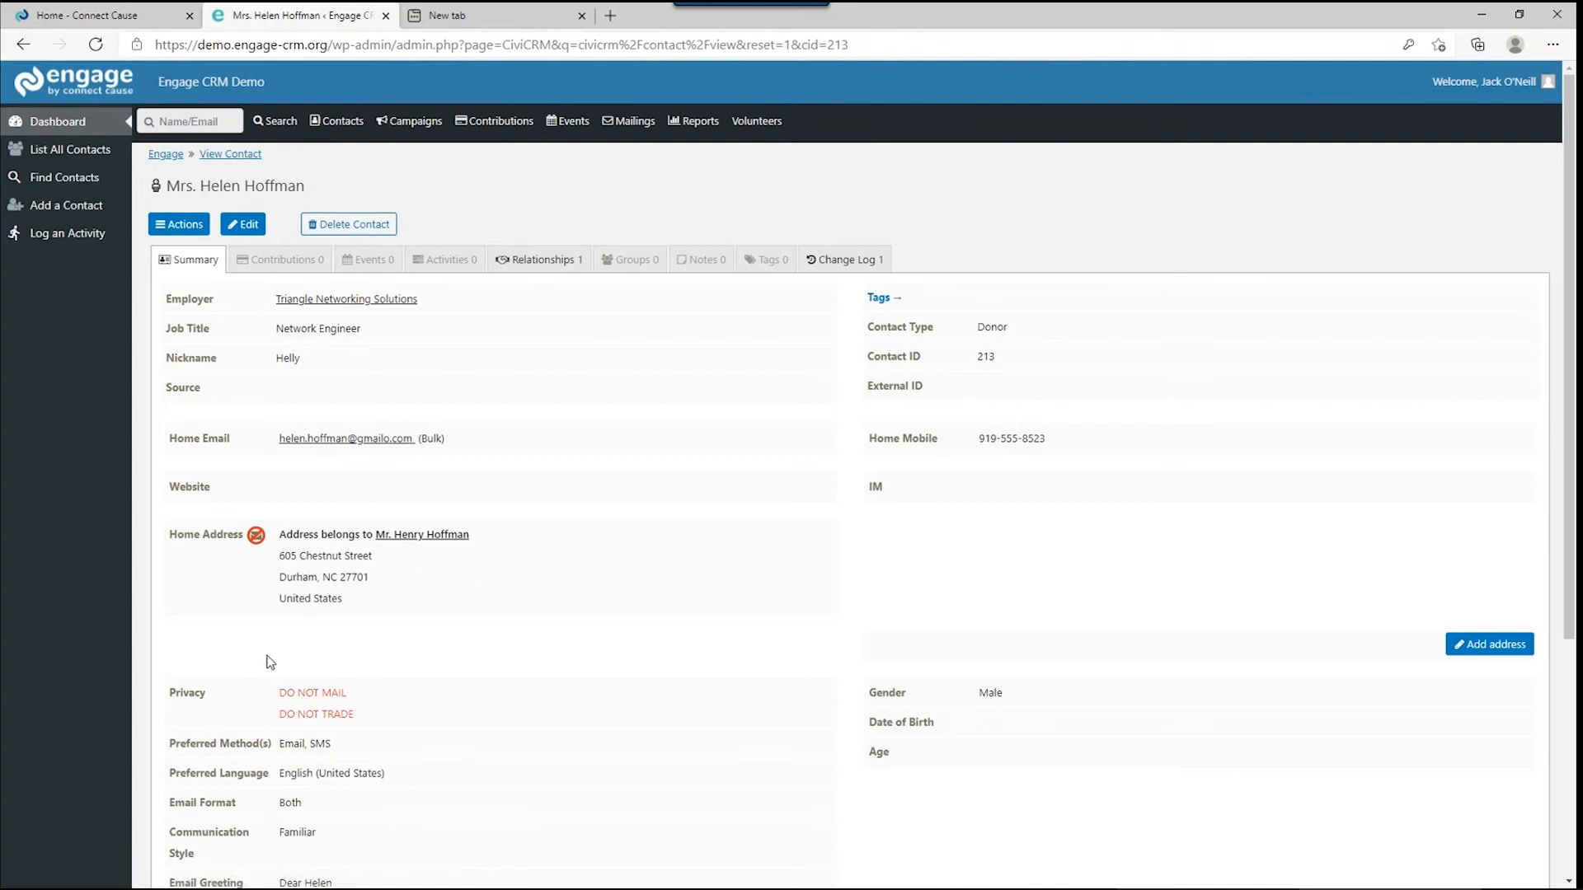
pyautogui.scroll(-1, 272, 662)
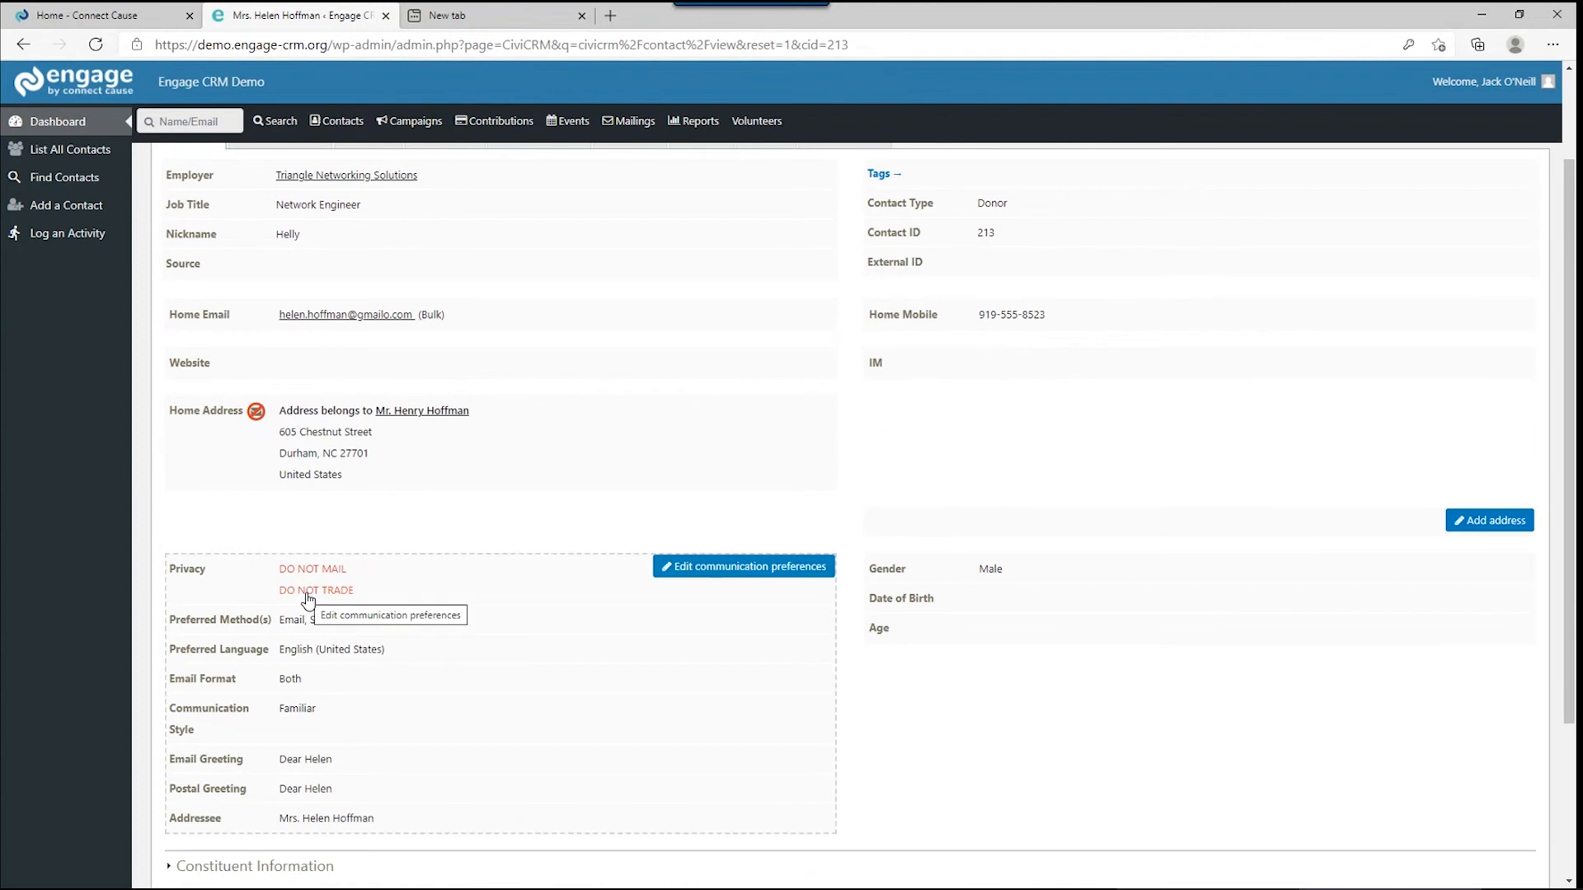
pyautogui.scroll(1, 347, 517)
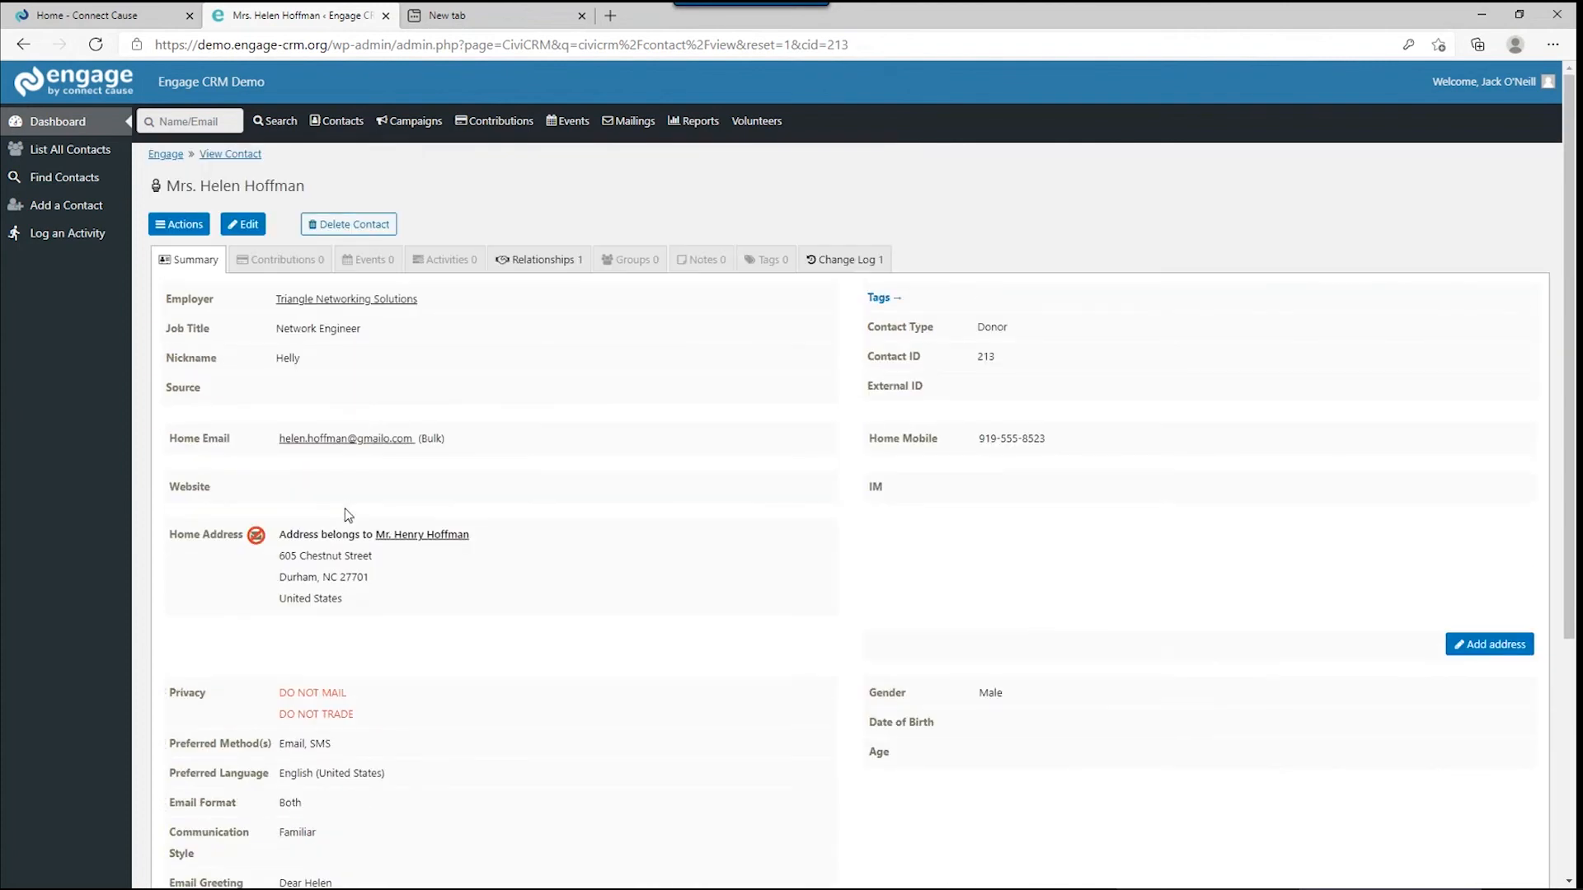
pyautogui.moveTo(384, 399)
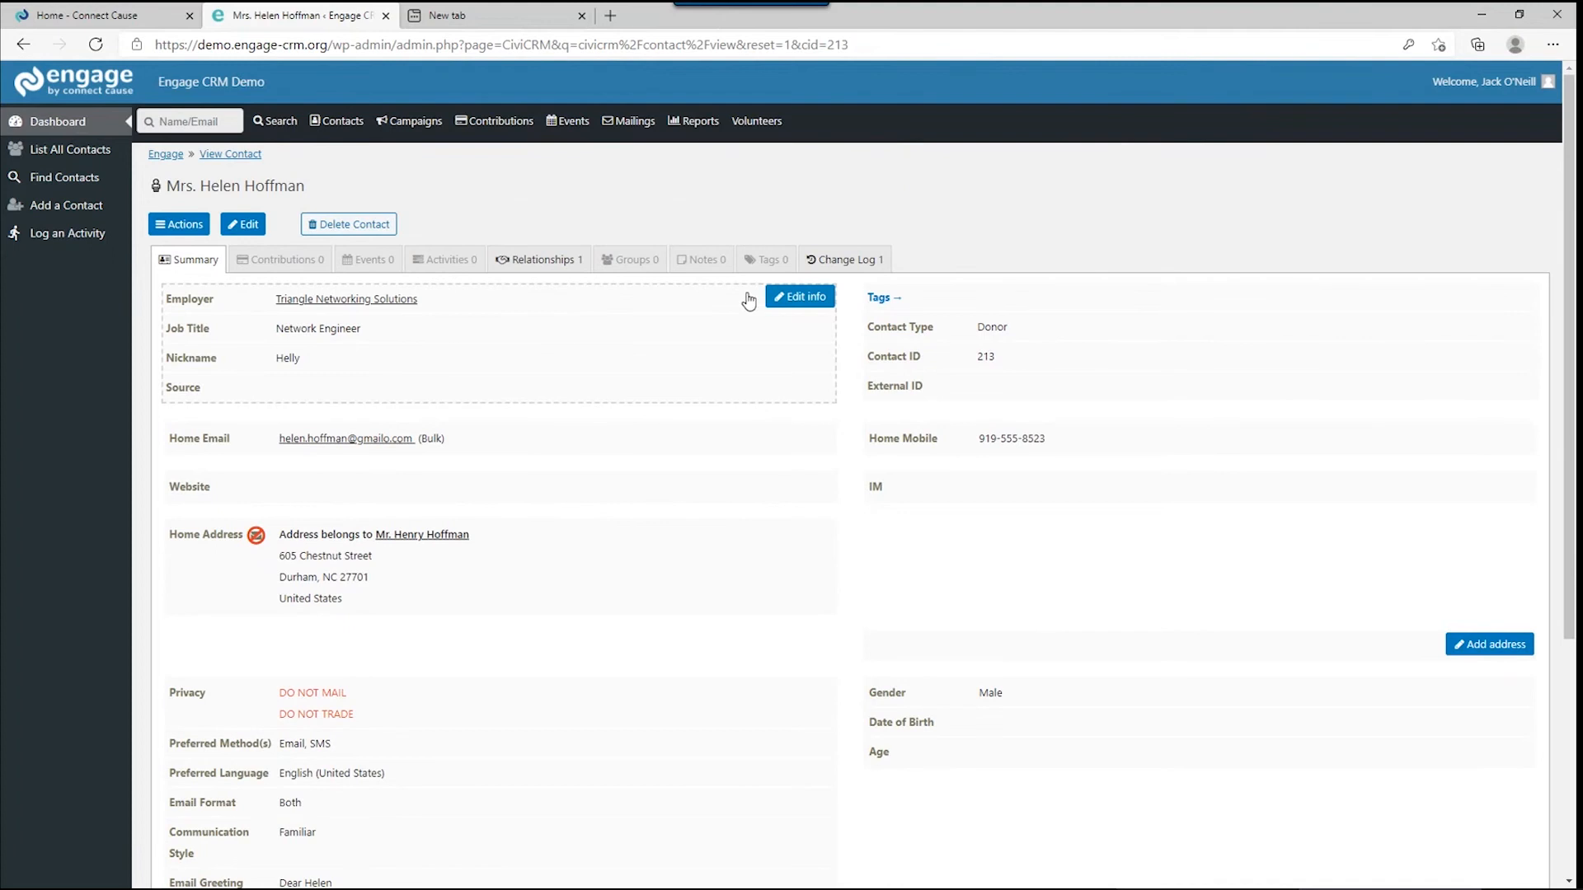
pyautogui.click(796, 297)
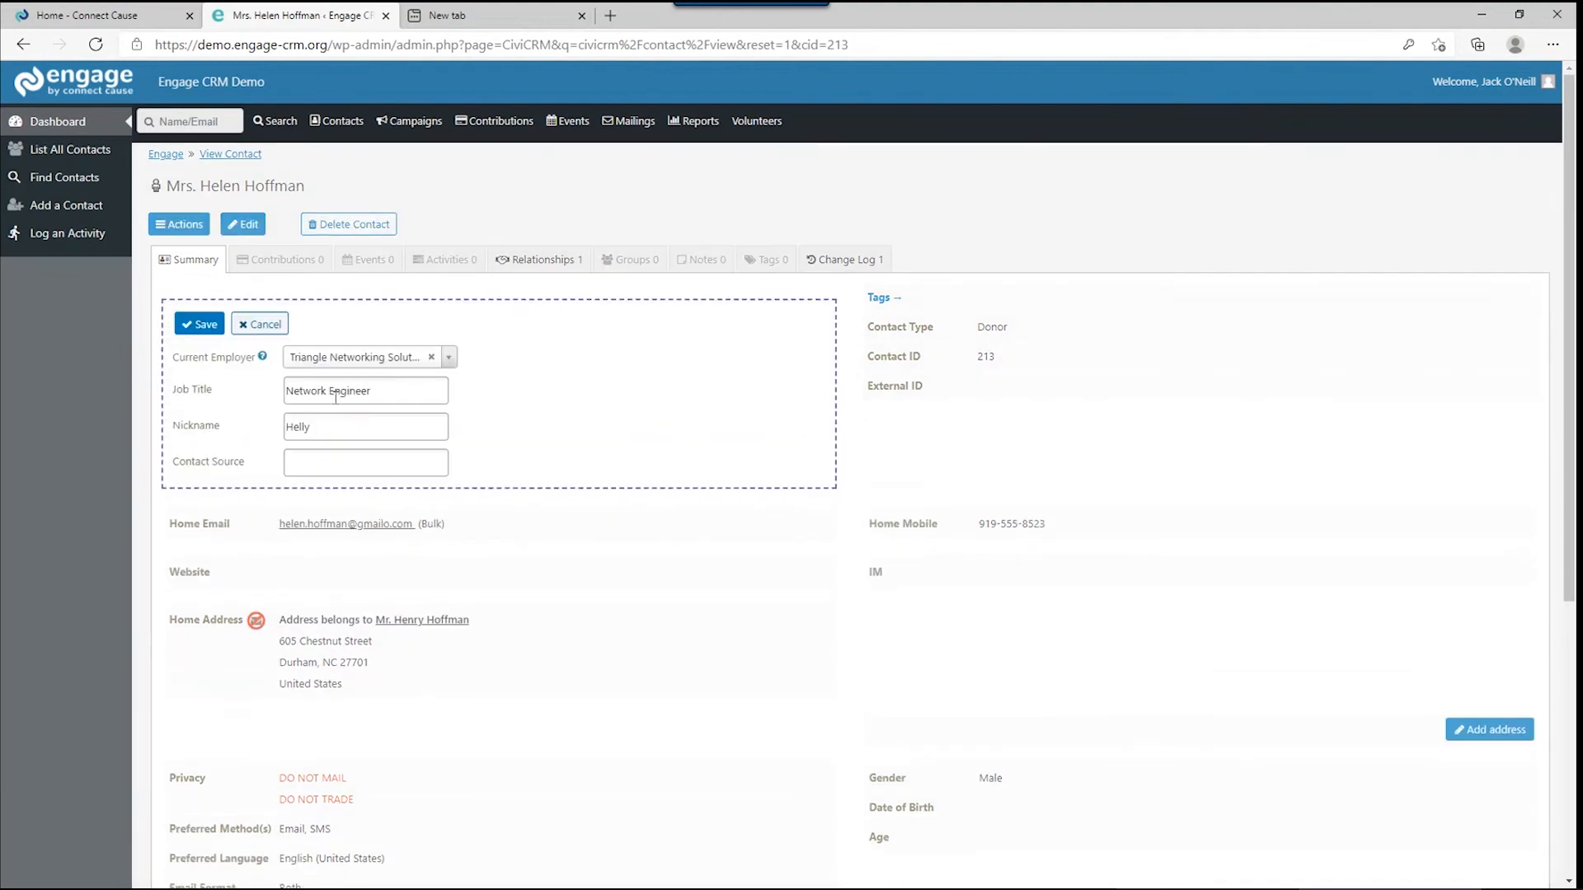
# Prefix the job title with 'Senior' to read Senior Network Engineer, and save it.
pyautogui.click(287, 387)
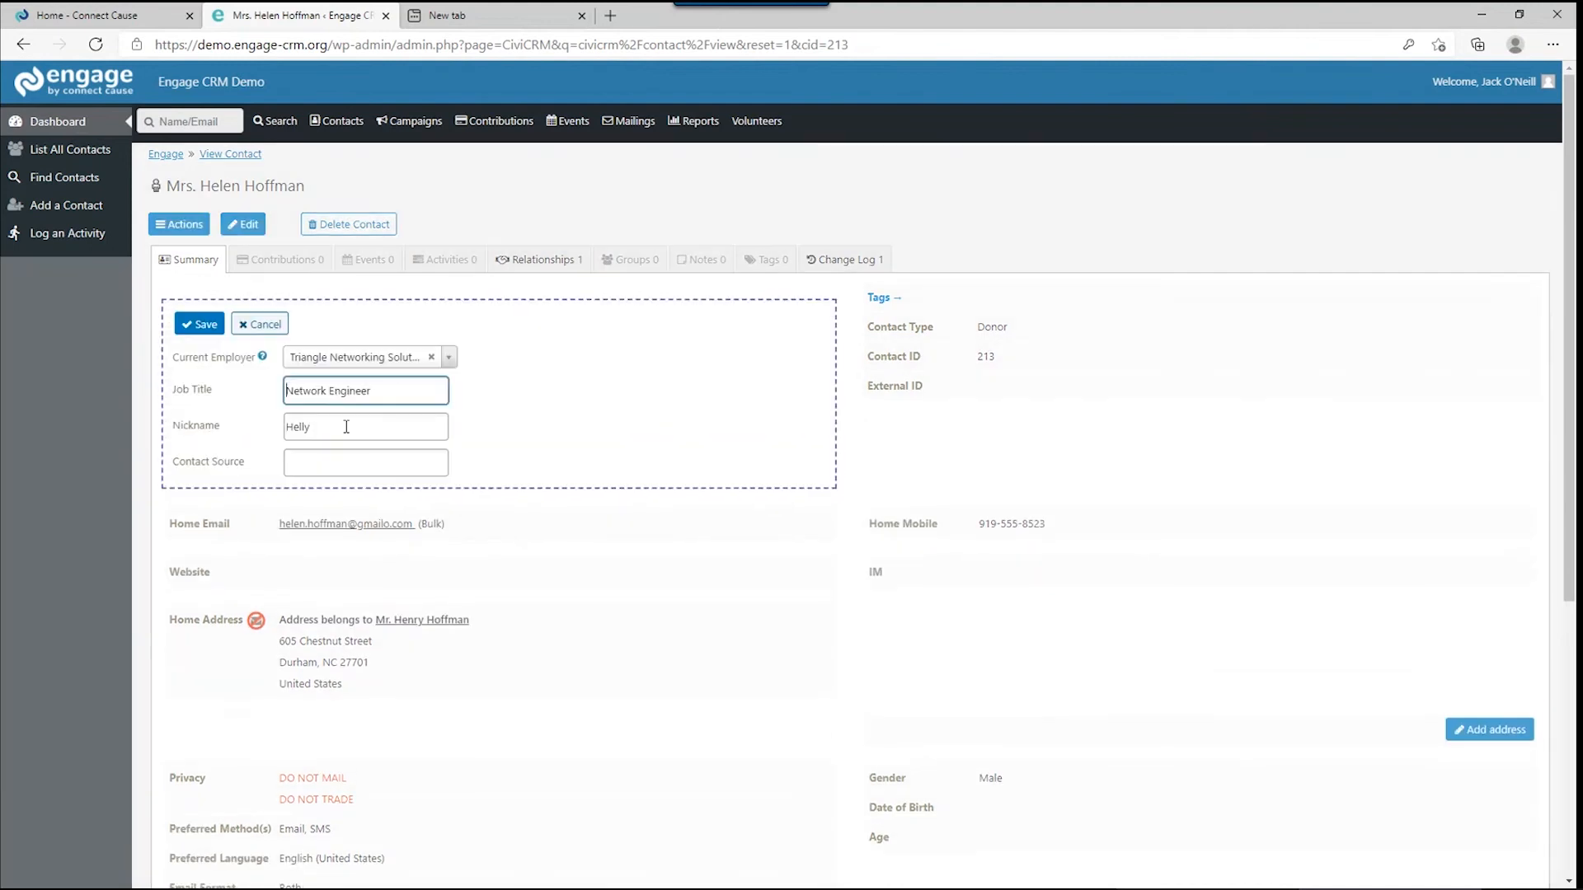
pyautogui.write('Senior')
pyautogui.click(211, 327)
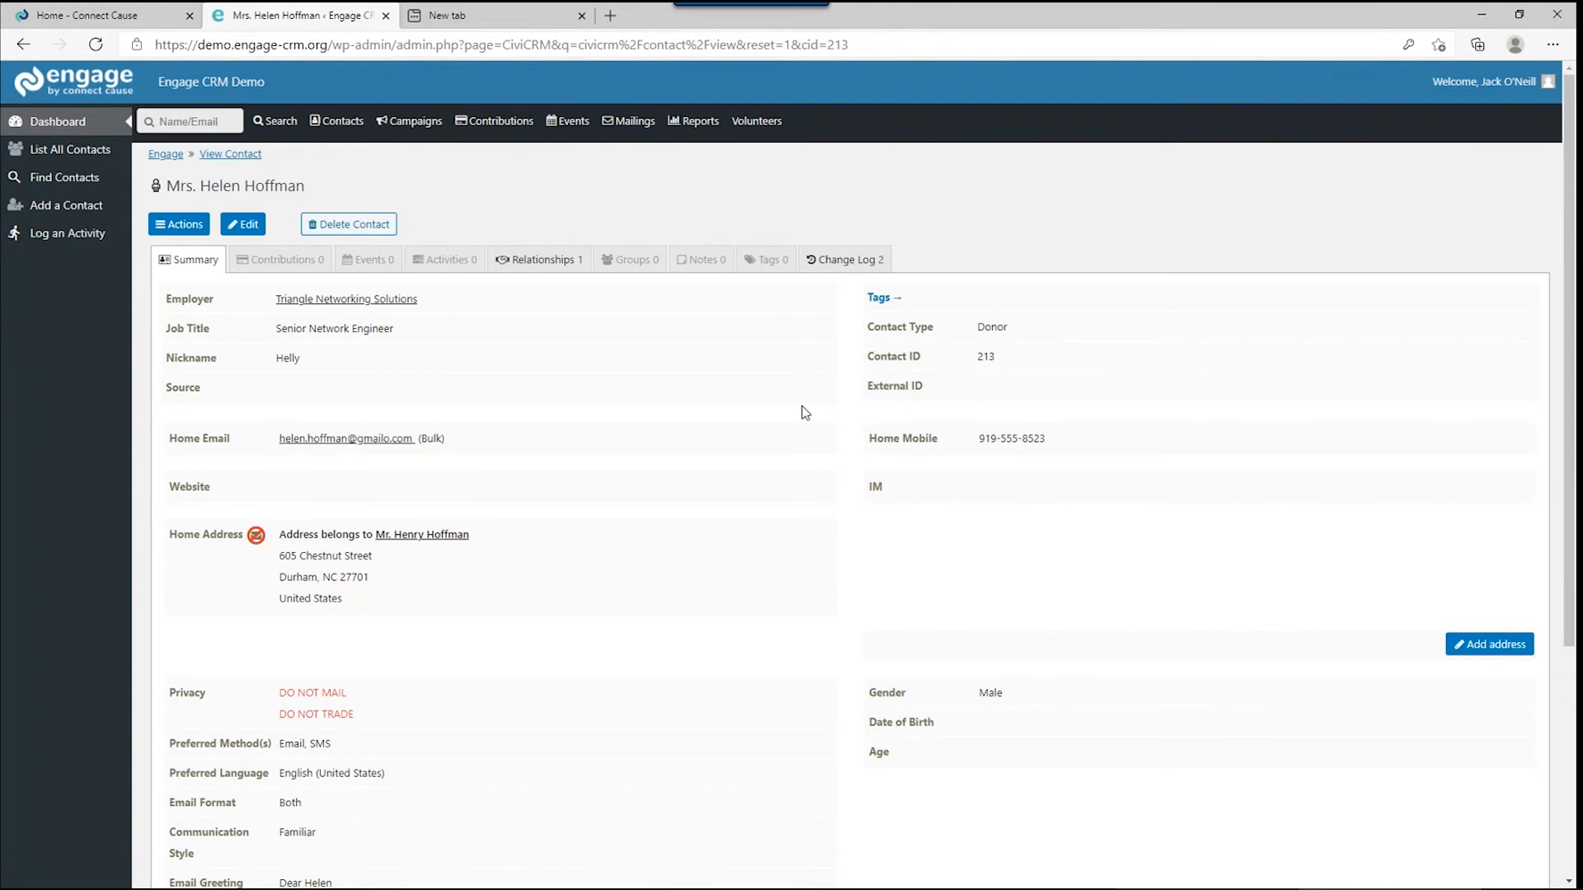
# Show the contact's Relationships tab and start a blank Add Relationship form.
pyautogui.click(526, 264)
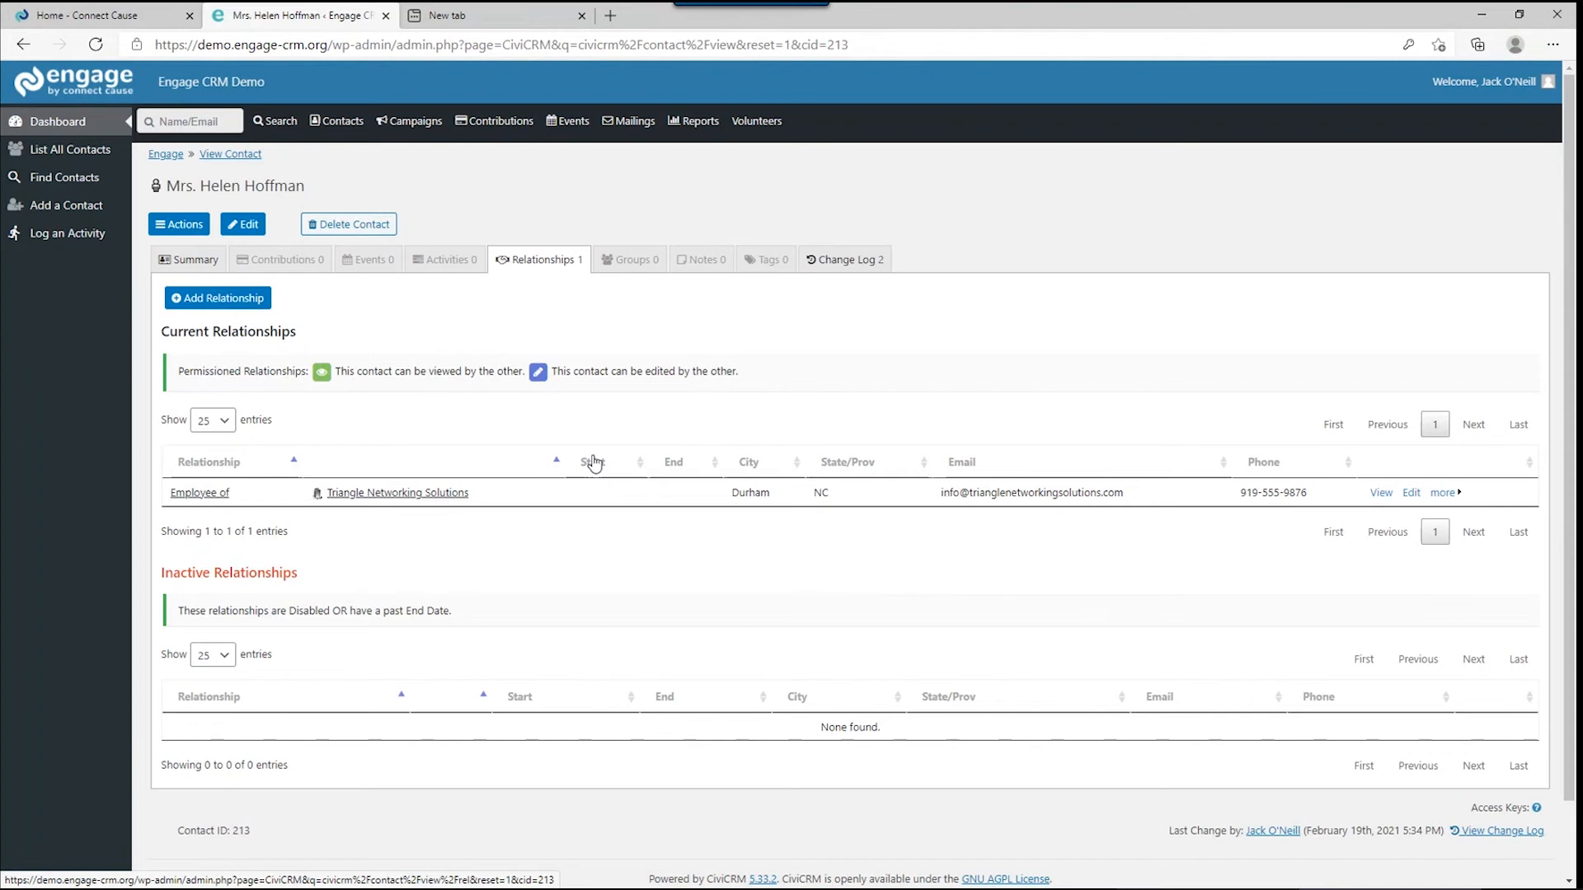
pyautogui.click(261, 299)
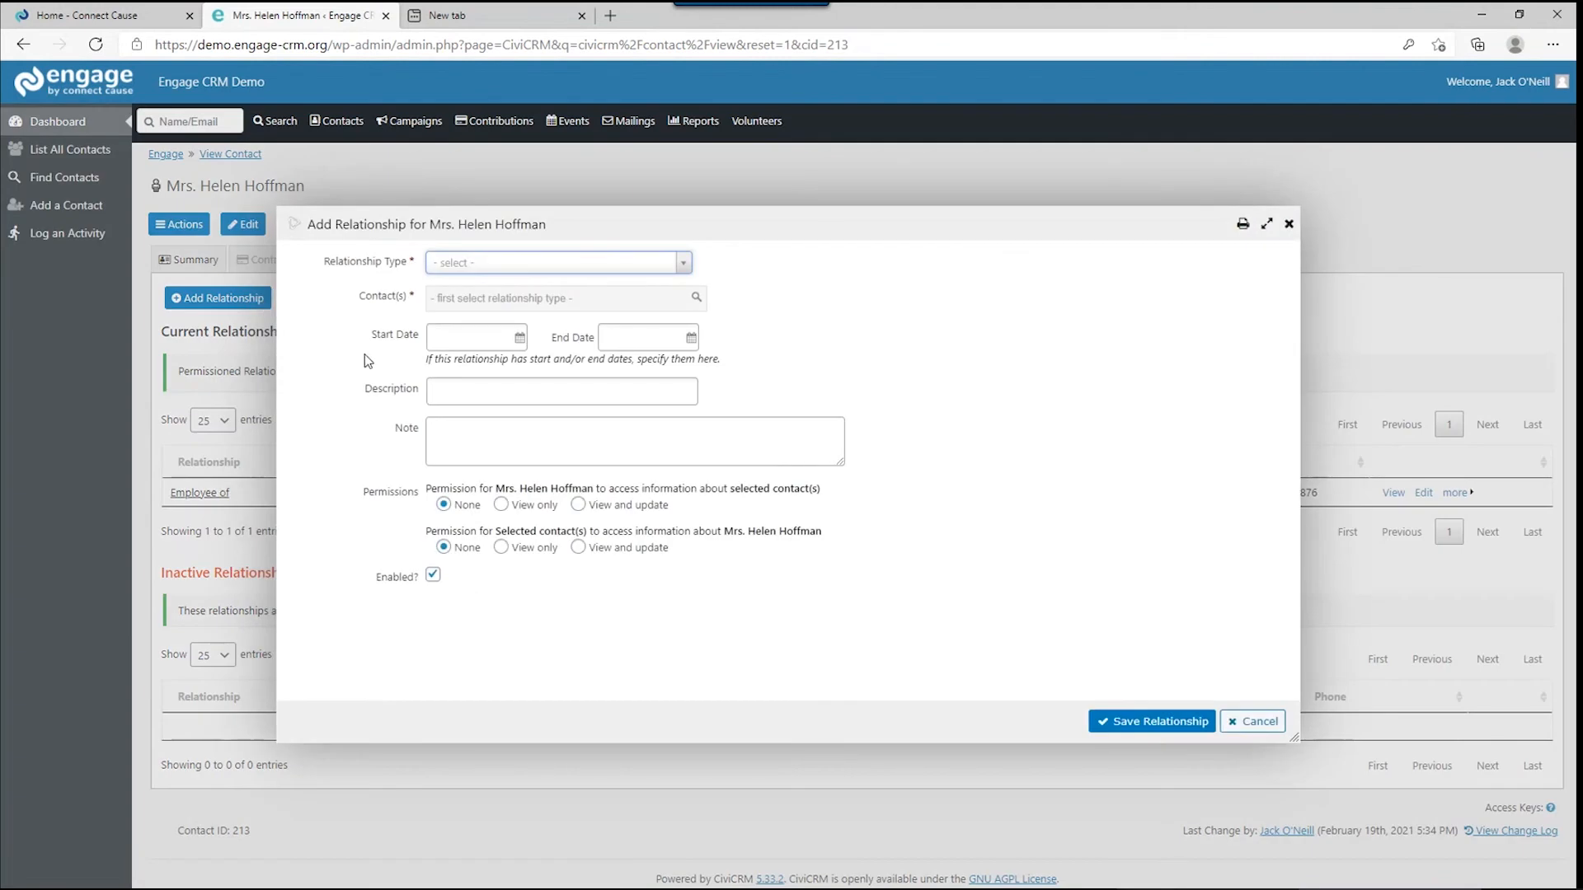
# Add a 'Spouse of' relationship to the husband's contact, found by searching his first name, and save.
pyautogui.click(479, 264)
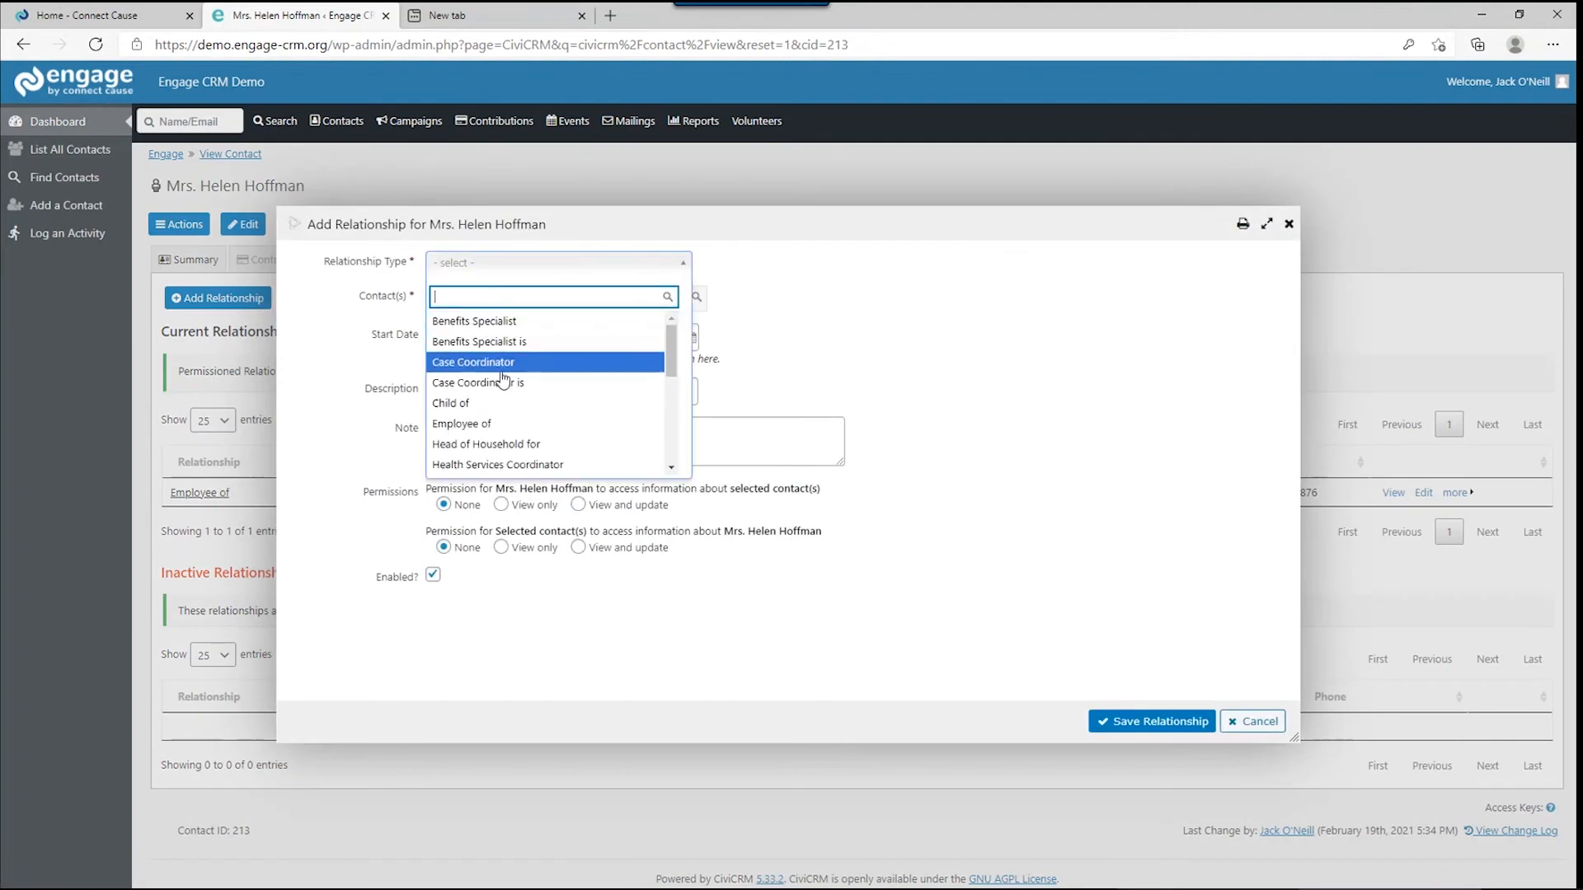
pyautogui.scroll(-1, 522, 404)
pyautogui.scroll(-5, 511, 412)
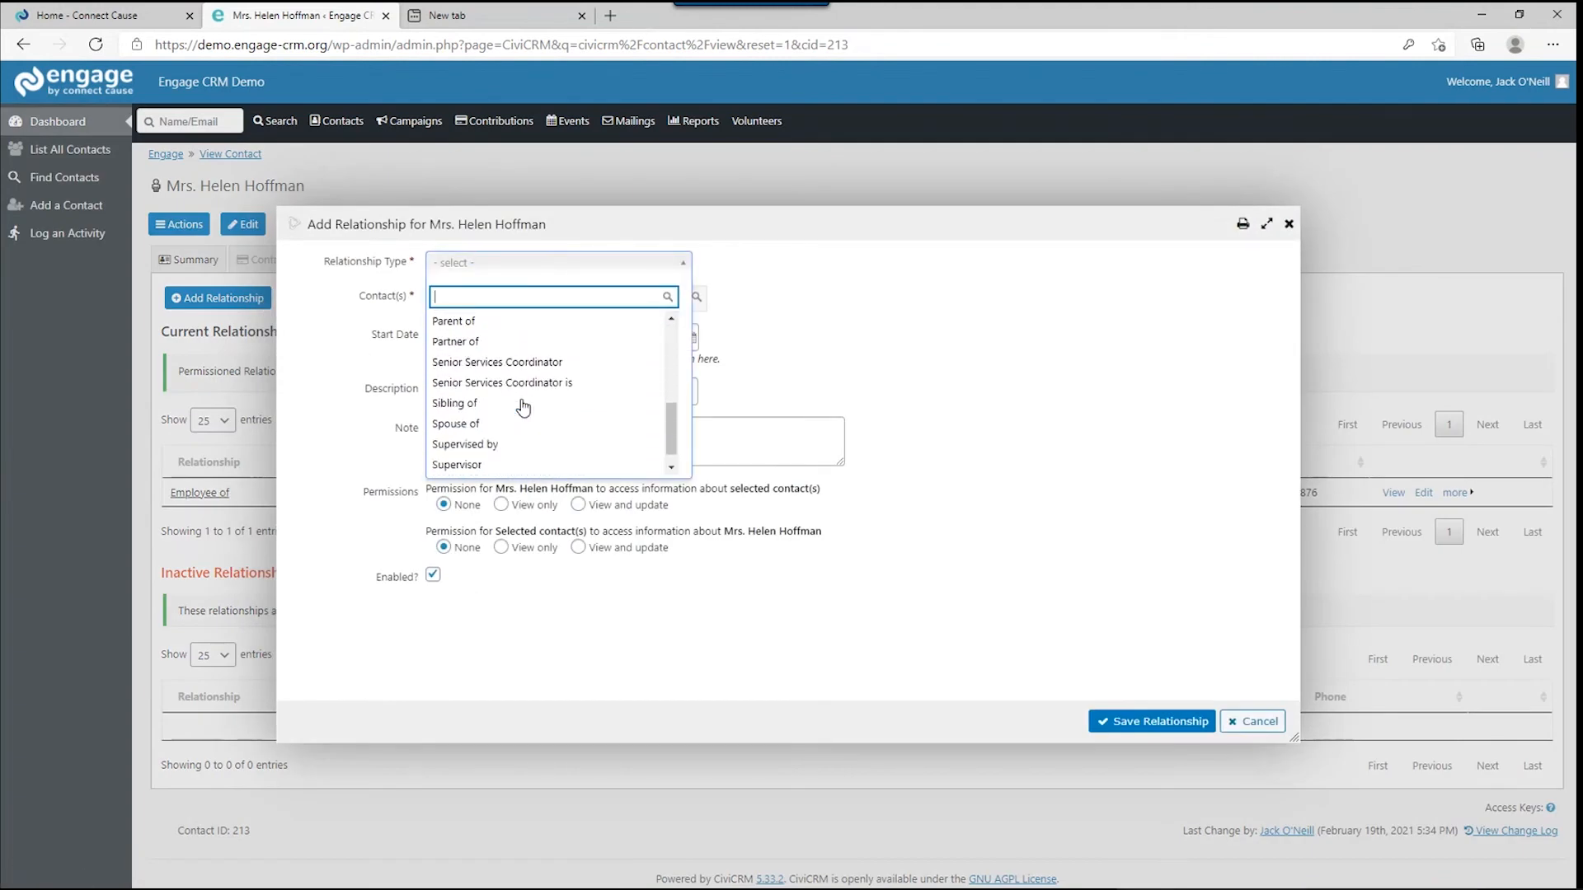
pyautogui.click(495, 424)
pyautogui.click(504, 302)
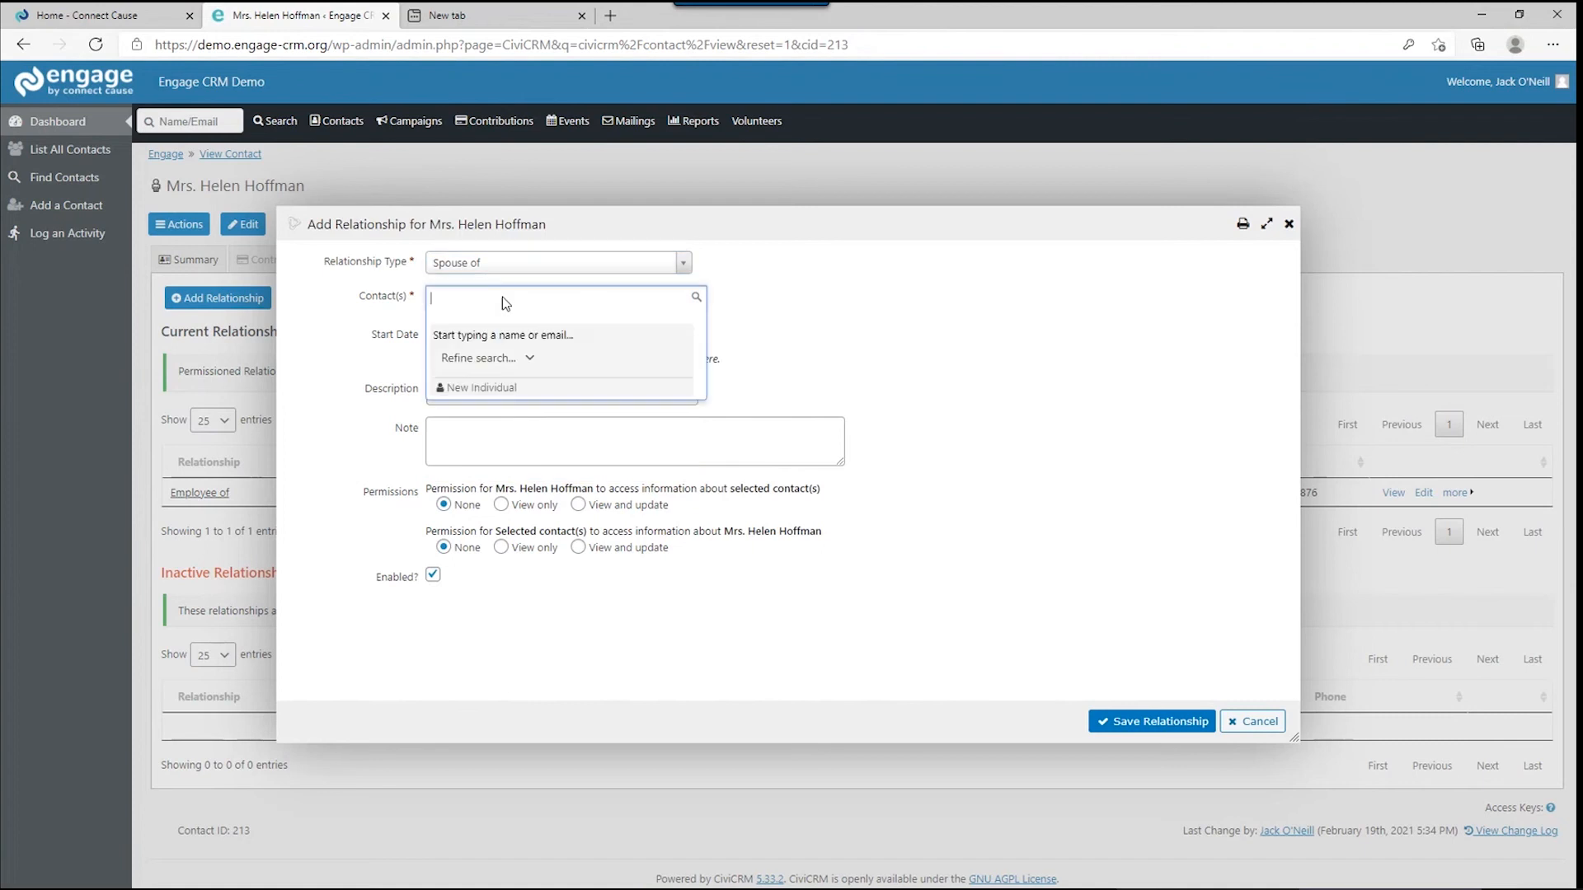
pyautogui.write('henry')
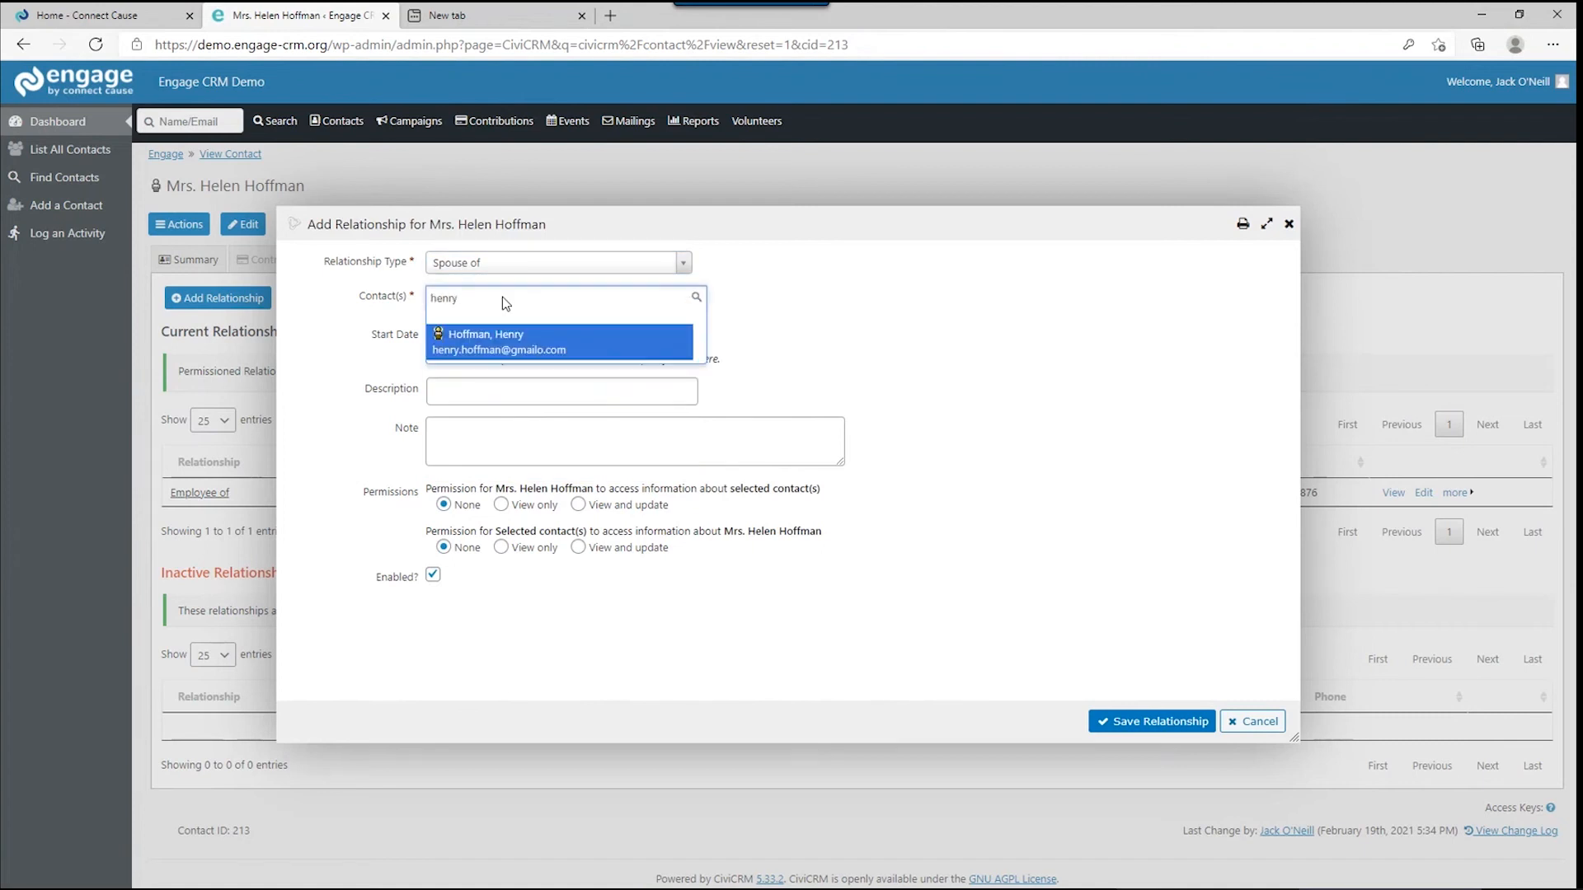
pyautogui.click(501, 339)
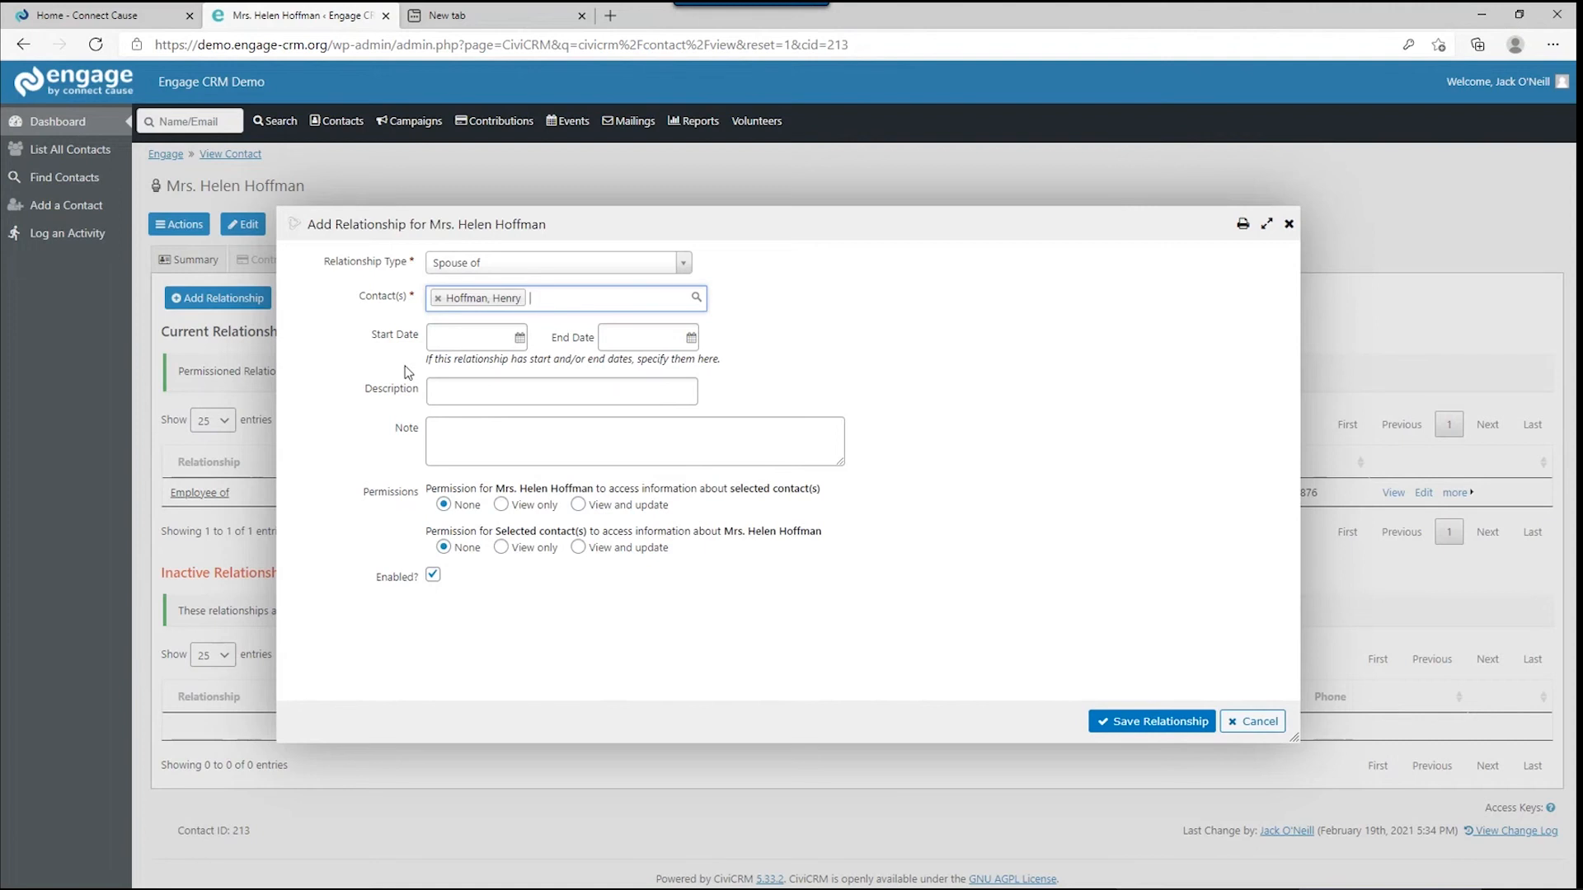
pyautogui.click(1179, 722)
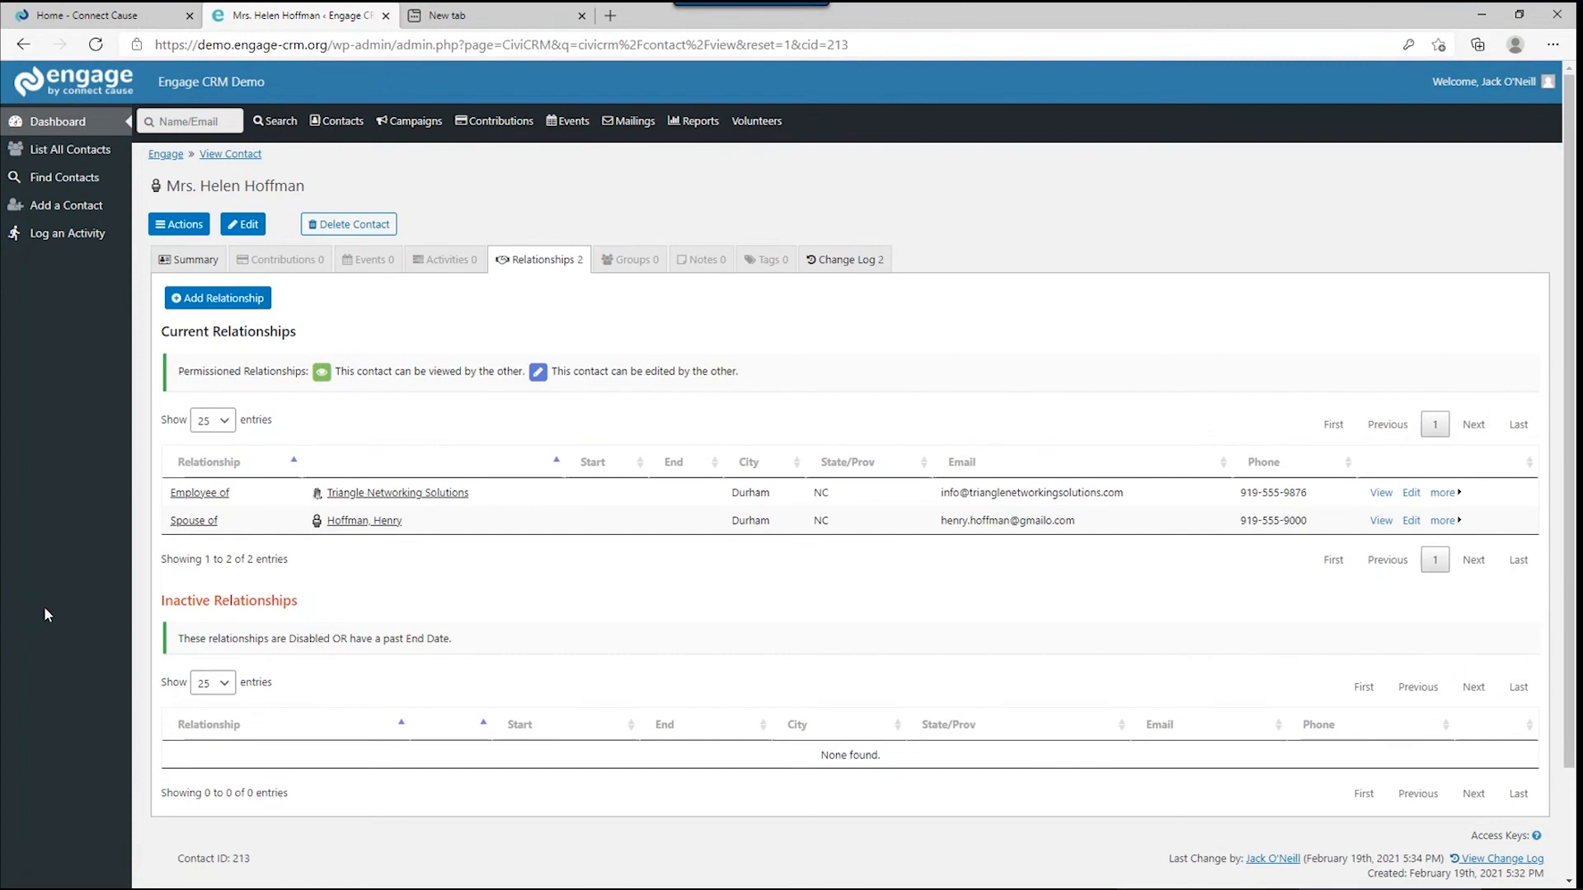
# Show the Contributions tab and start a new credit card contribution with Test Processor.
pyautogui.click(285, 259)
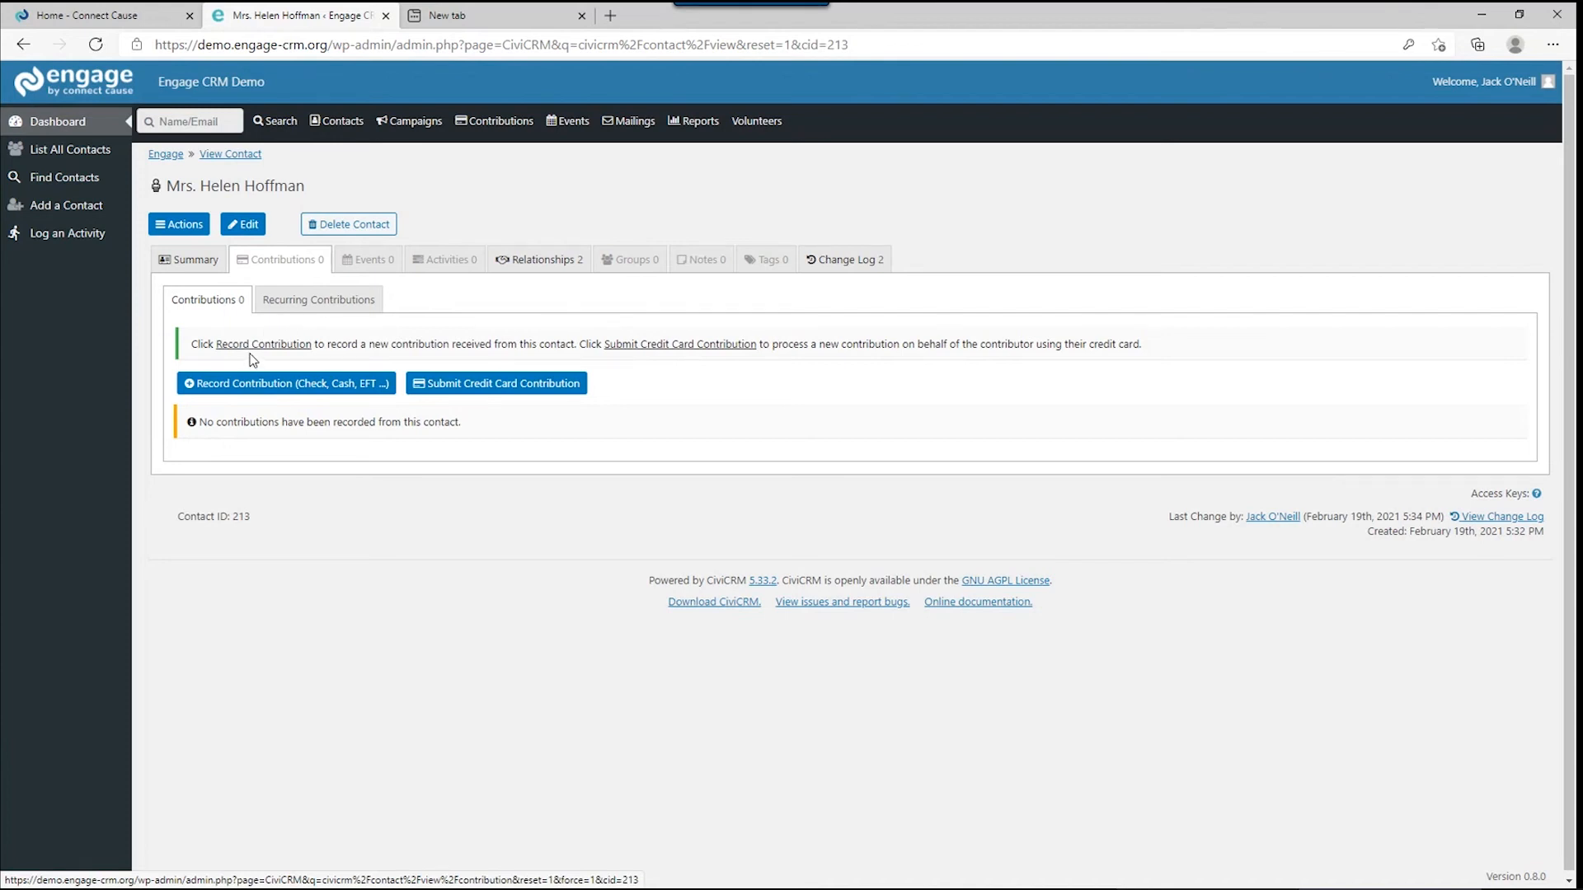
pyautogui.click(451, 399)
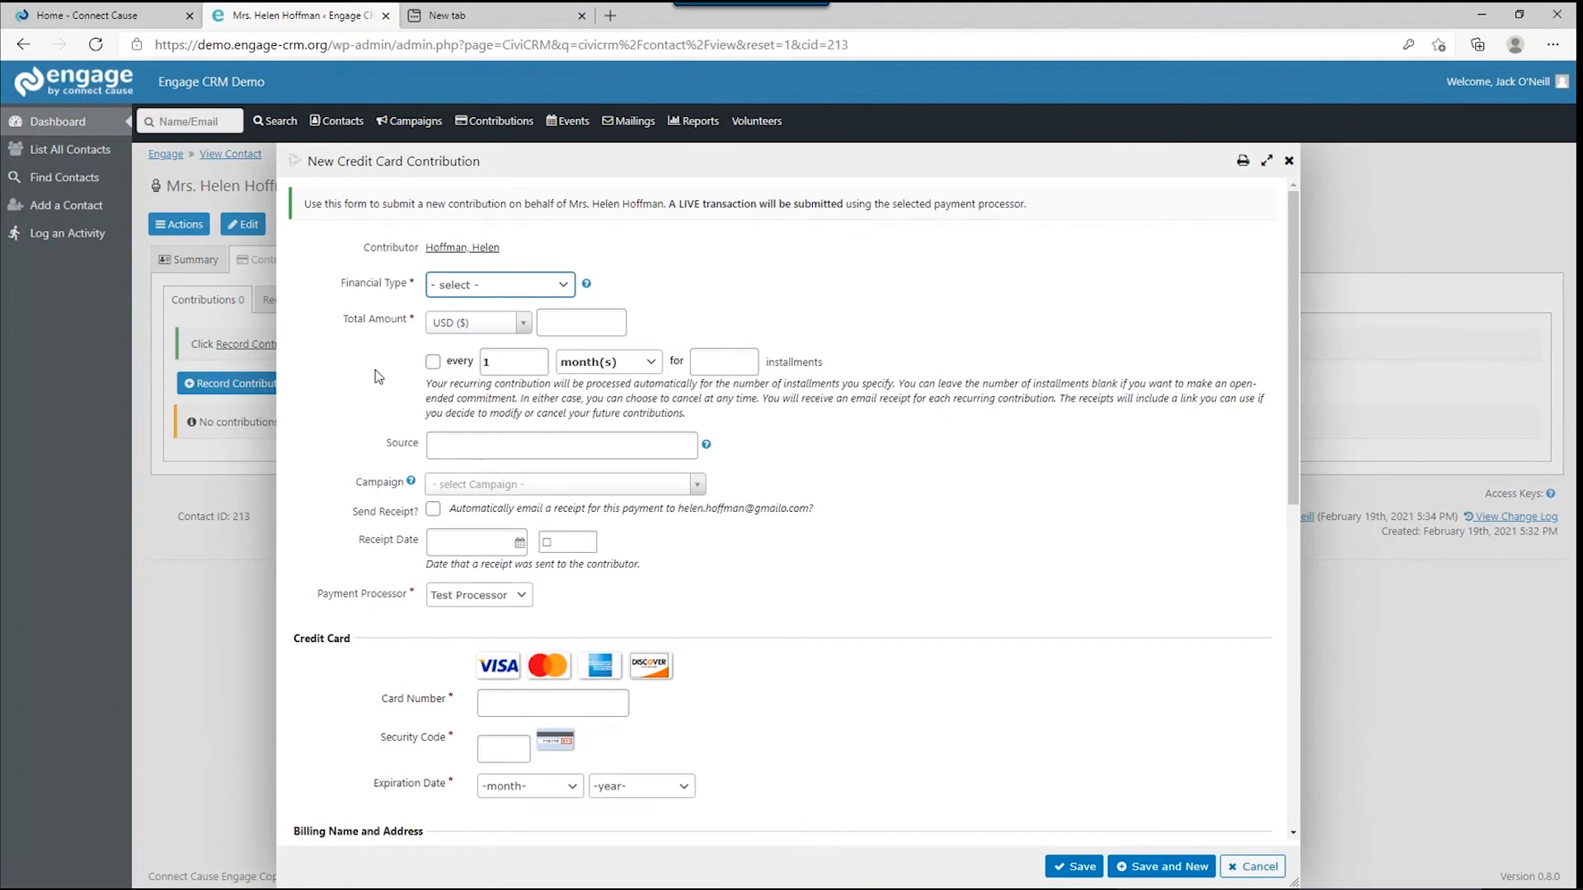
# Look through the credit card contribution form, then cancel it without saving.
pyautogui.scroll(-3, 378, 375)
pyautogui.scroll(-4, 379, 376)
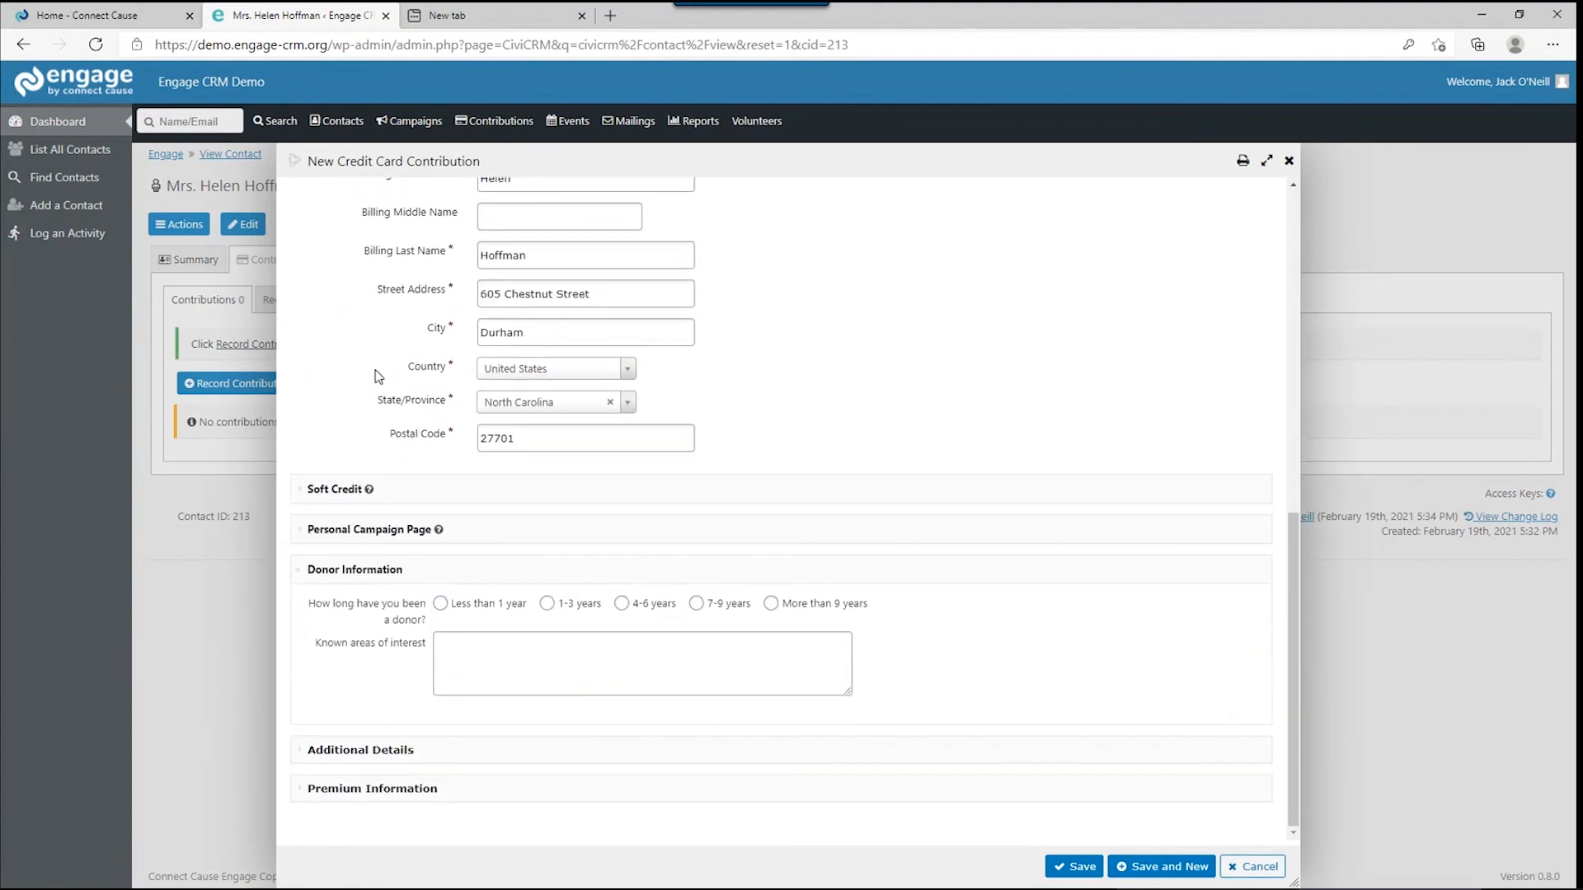
pyautogui.scroll(7, 378, 376)
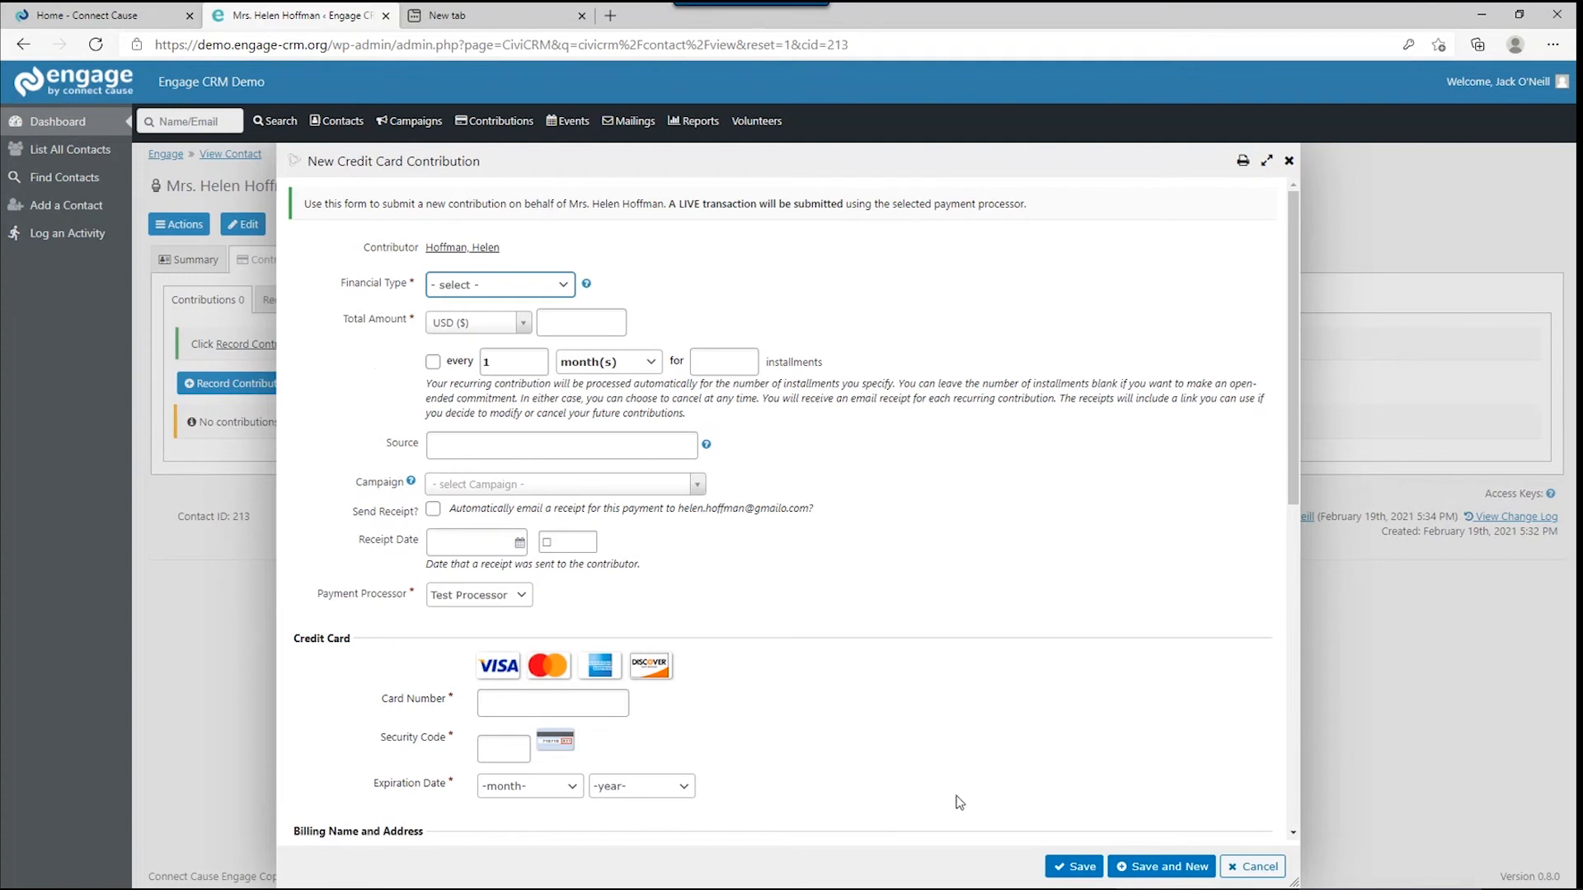
pyautogui.click(1252, 866)
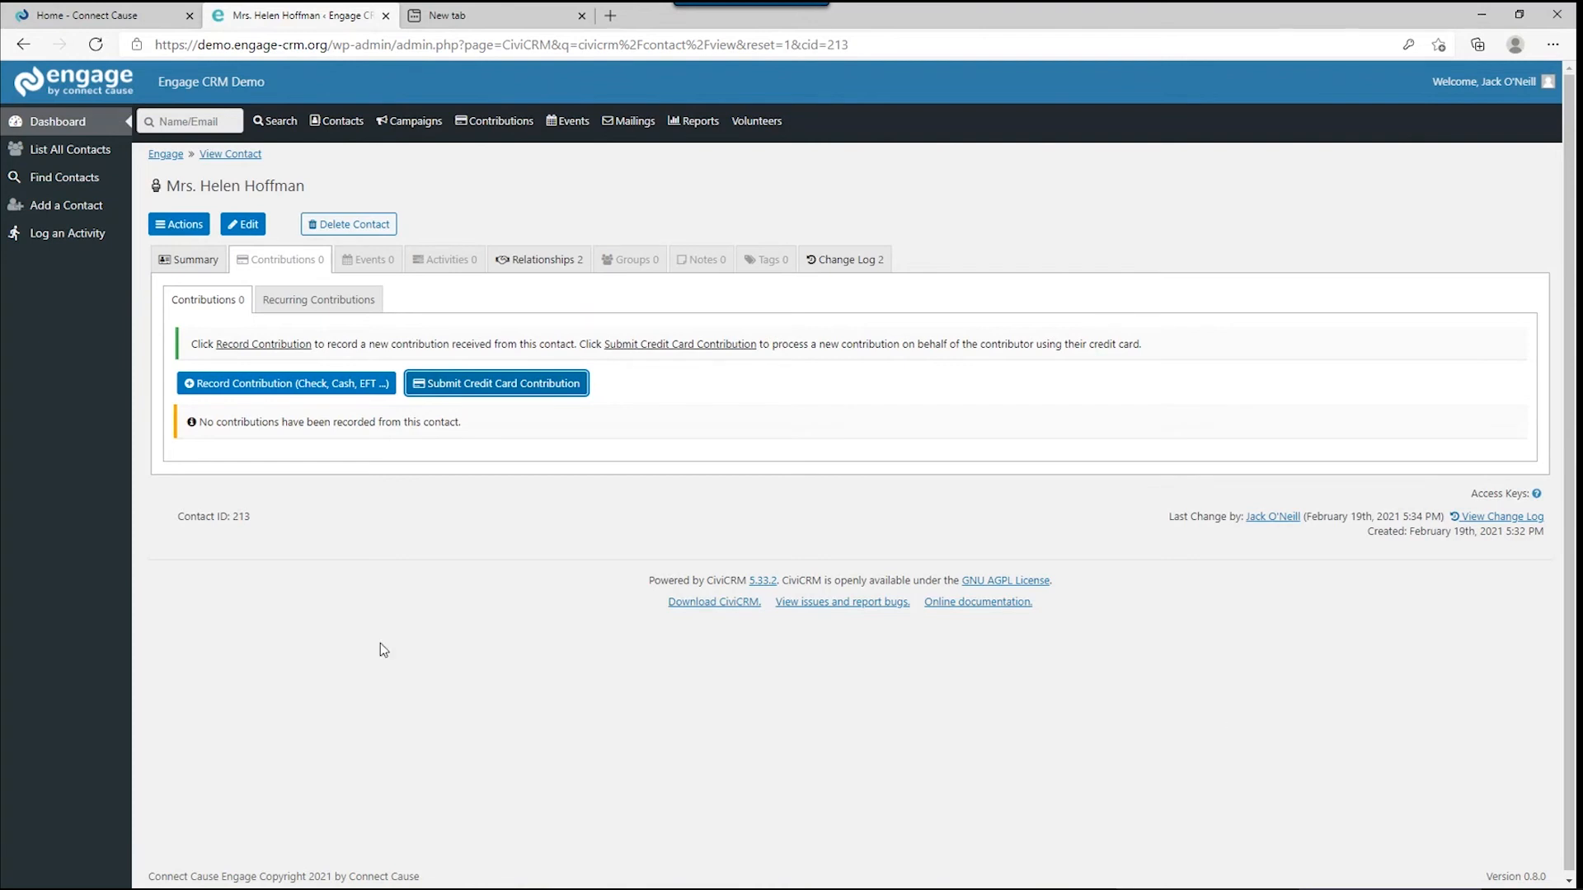
# Start a new contribution with financial type Campaign Contribution.
pyautogui.click(359, 384)
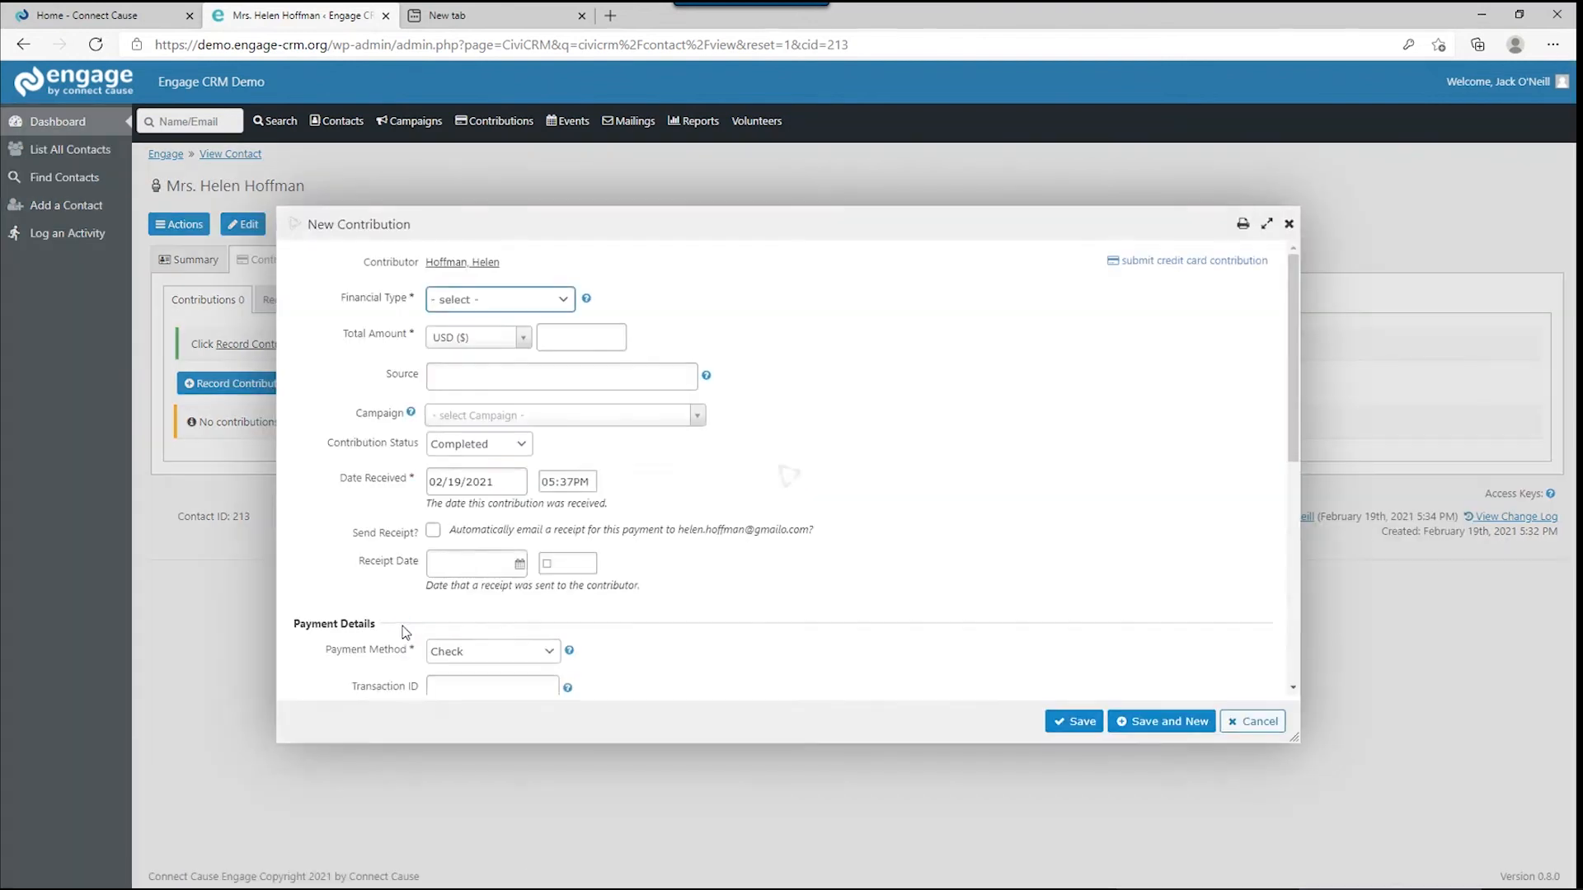
pyautogui.click(517, 241)
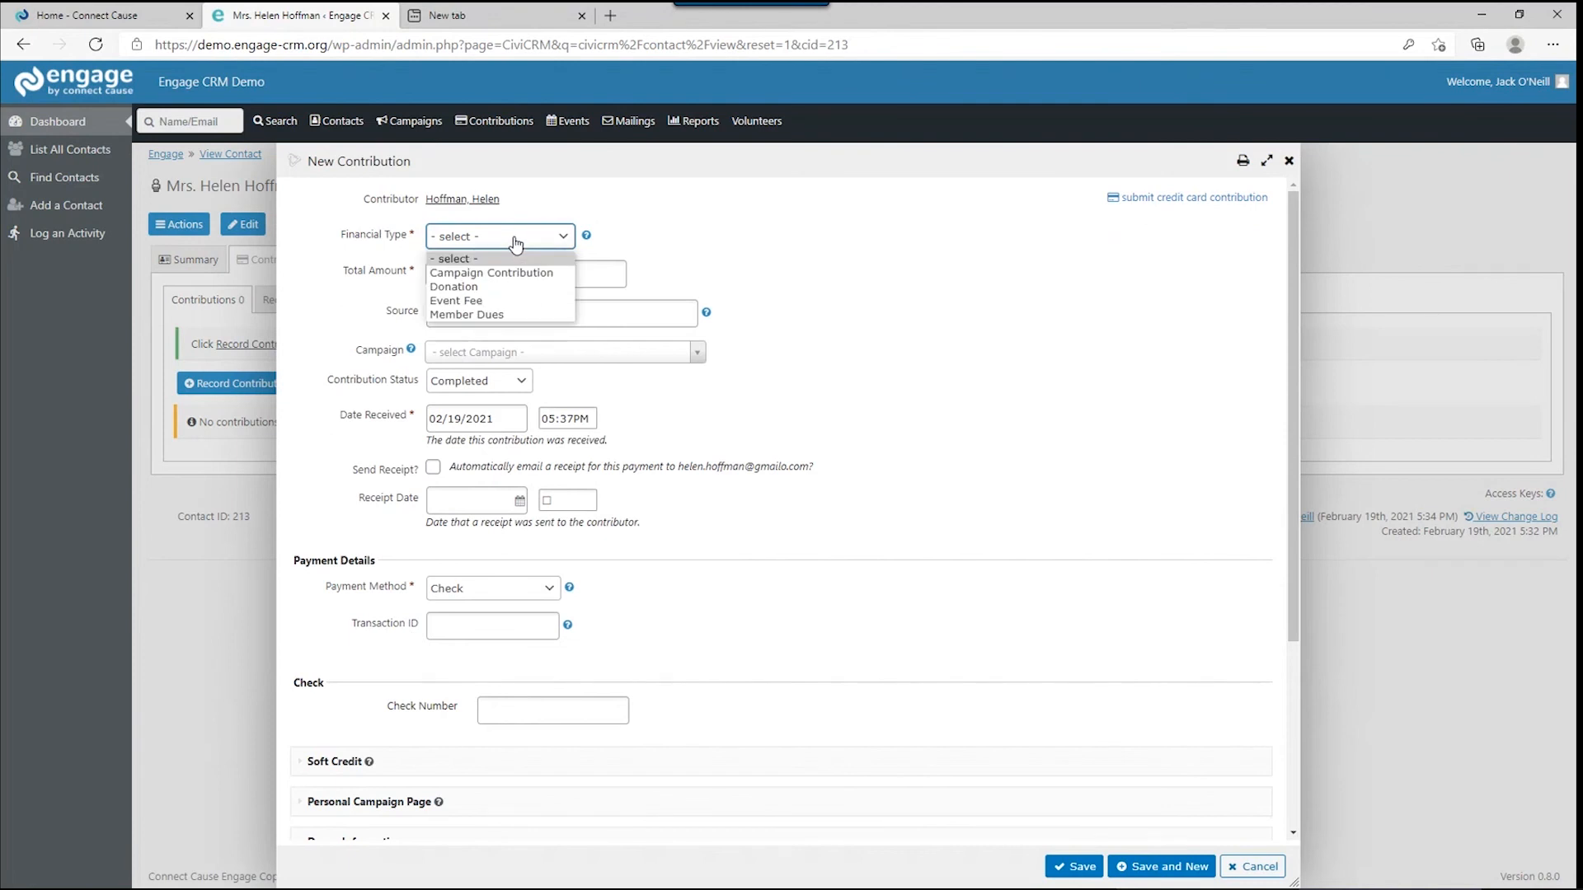
pyautogui.click(493, 273)
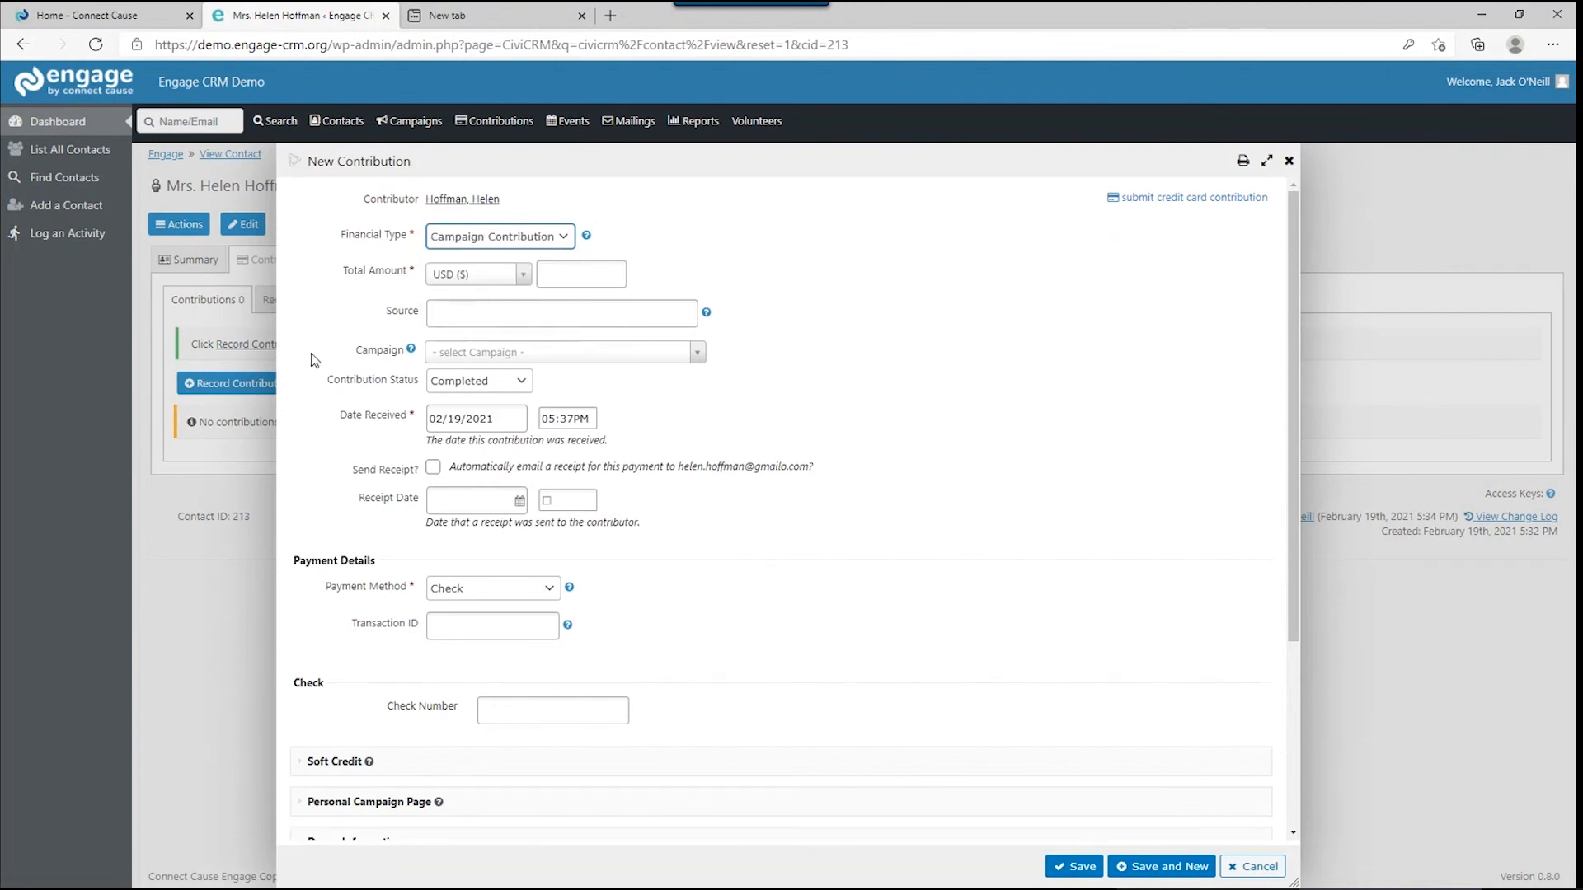
# Enter a total amount of 5000 USD and view the help for the Source field.
pyautogui.click(625, 272)
pyautogui.write('5000')
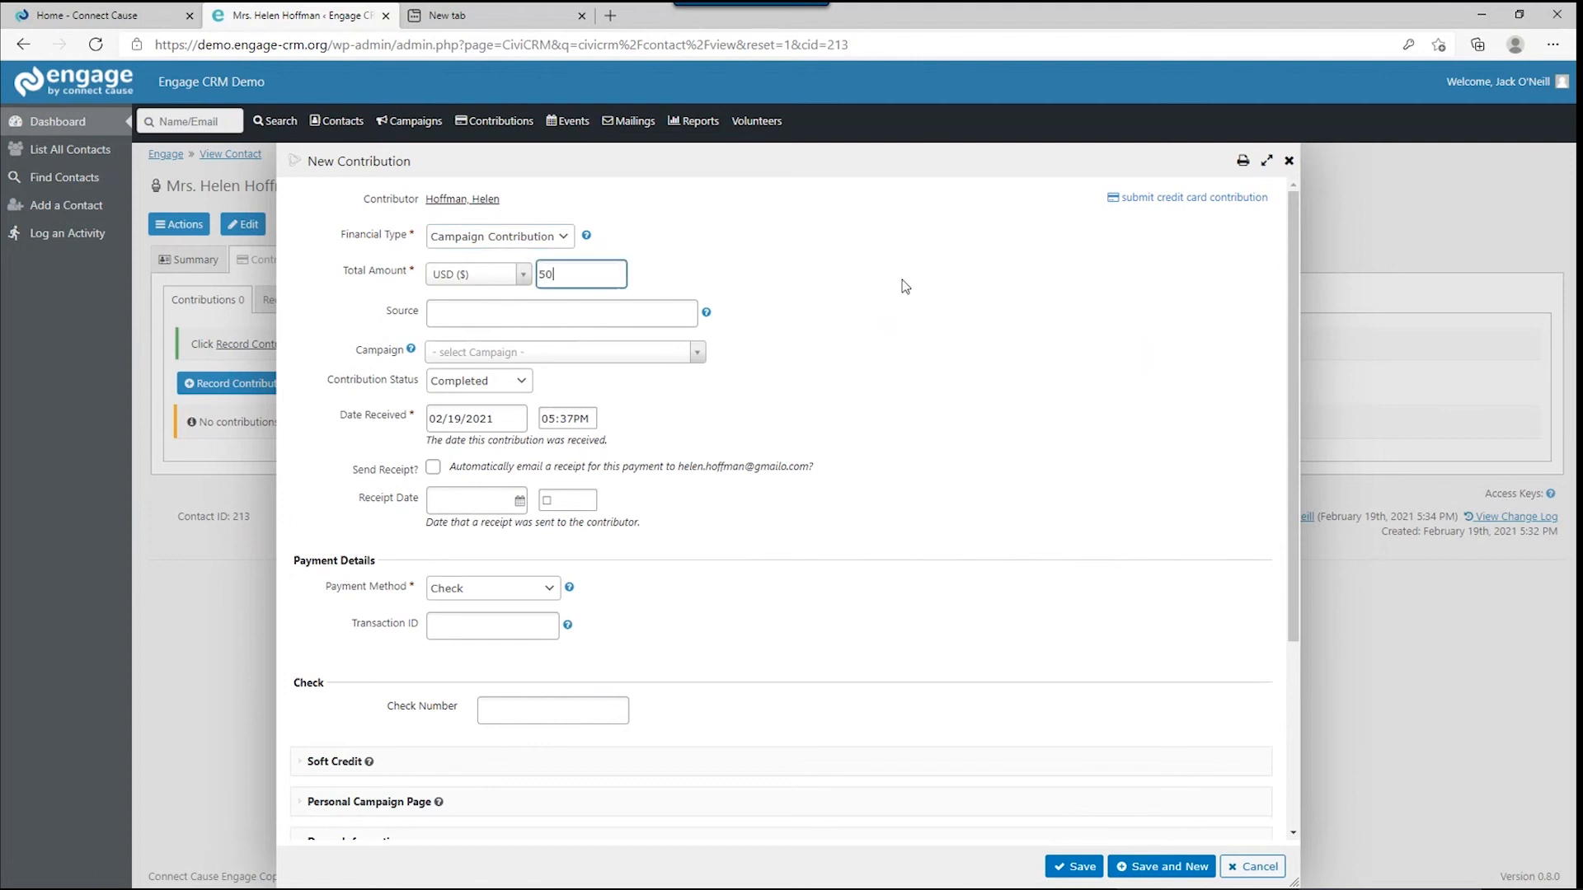
pyautogui.click(457, 313)
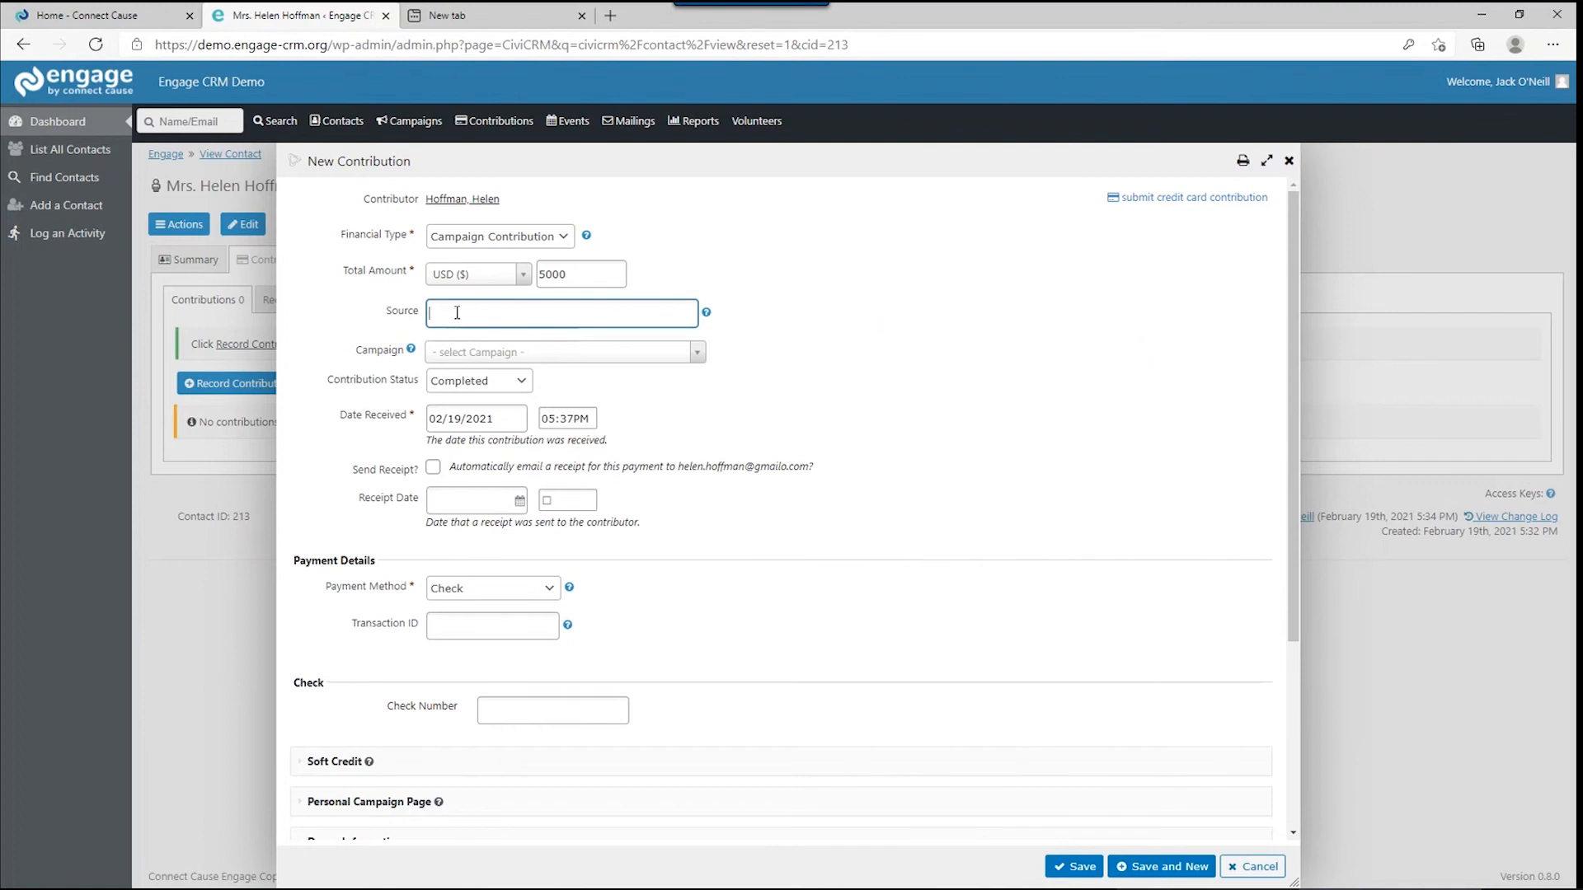
pyautogui.click(707, 312)
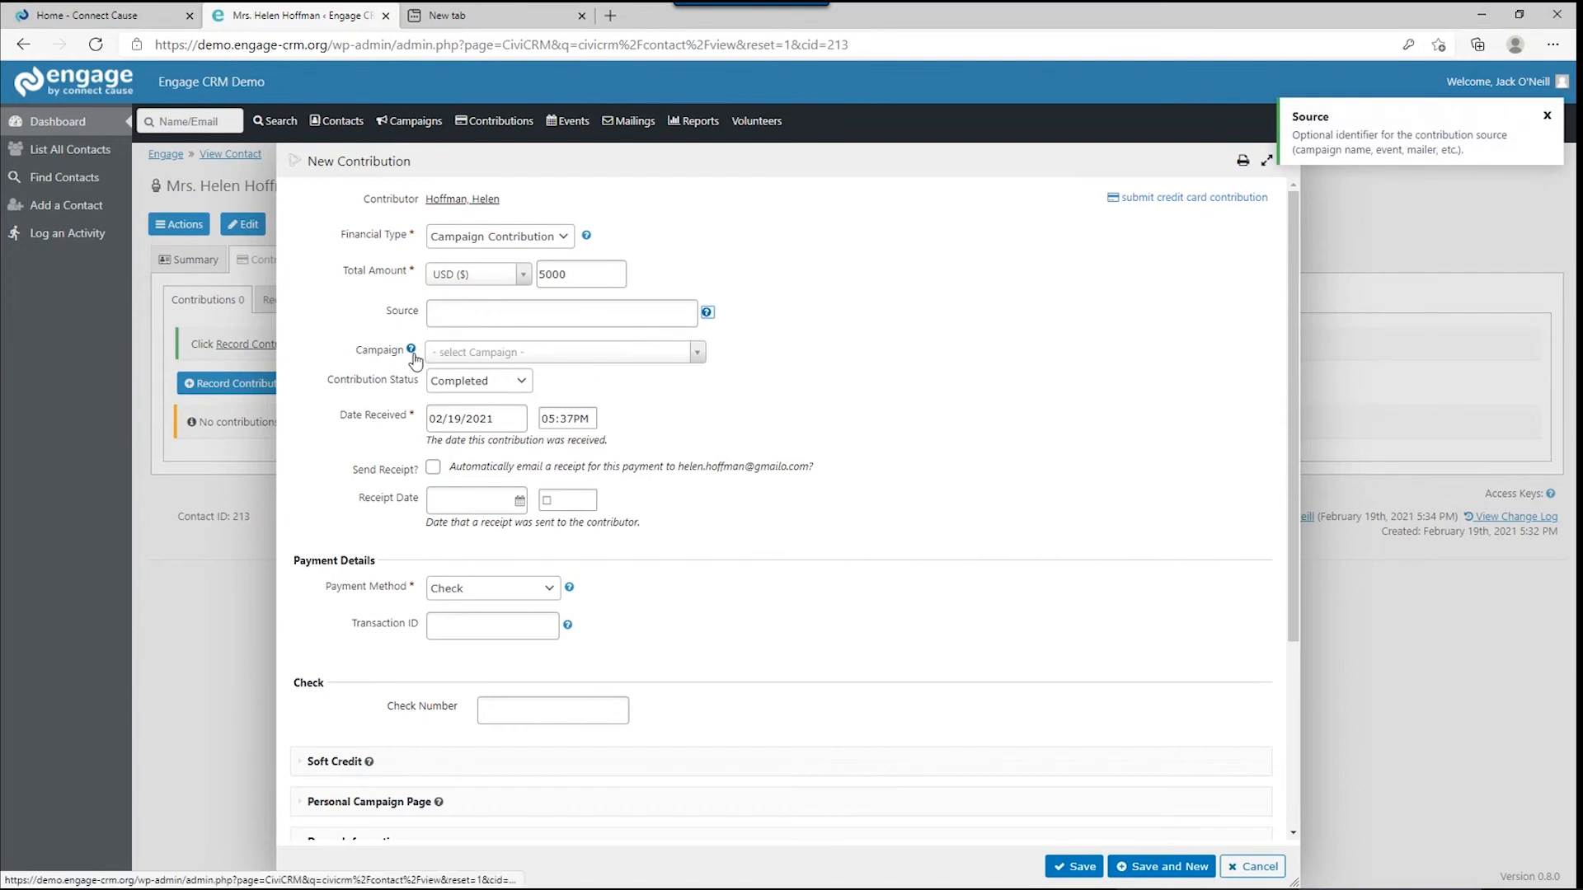
pyautogui.click(1545, 119)
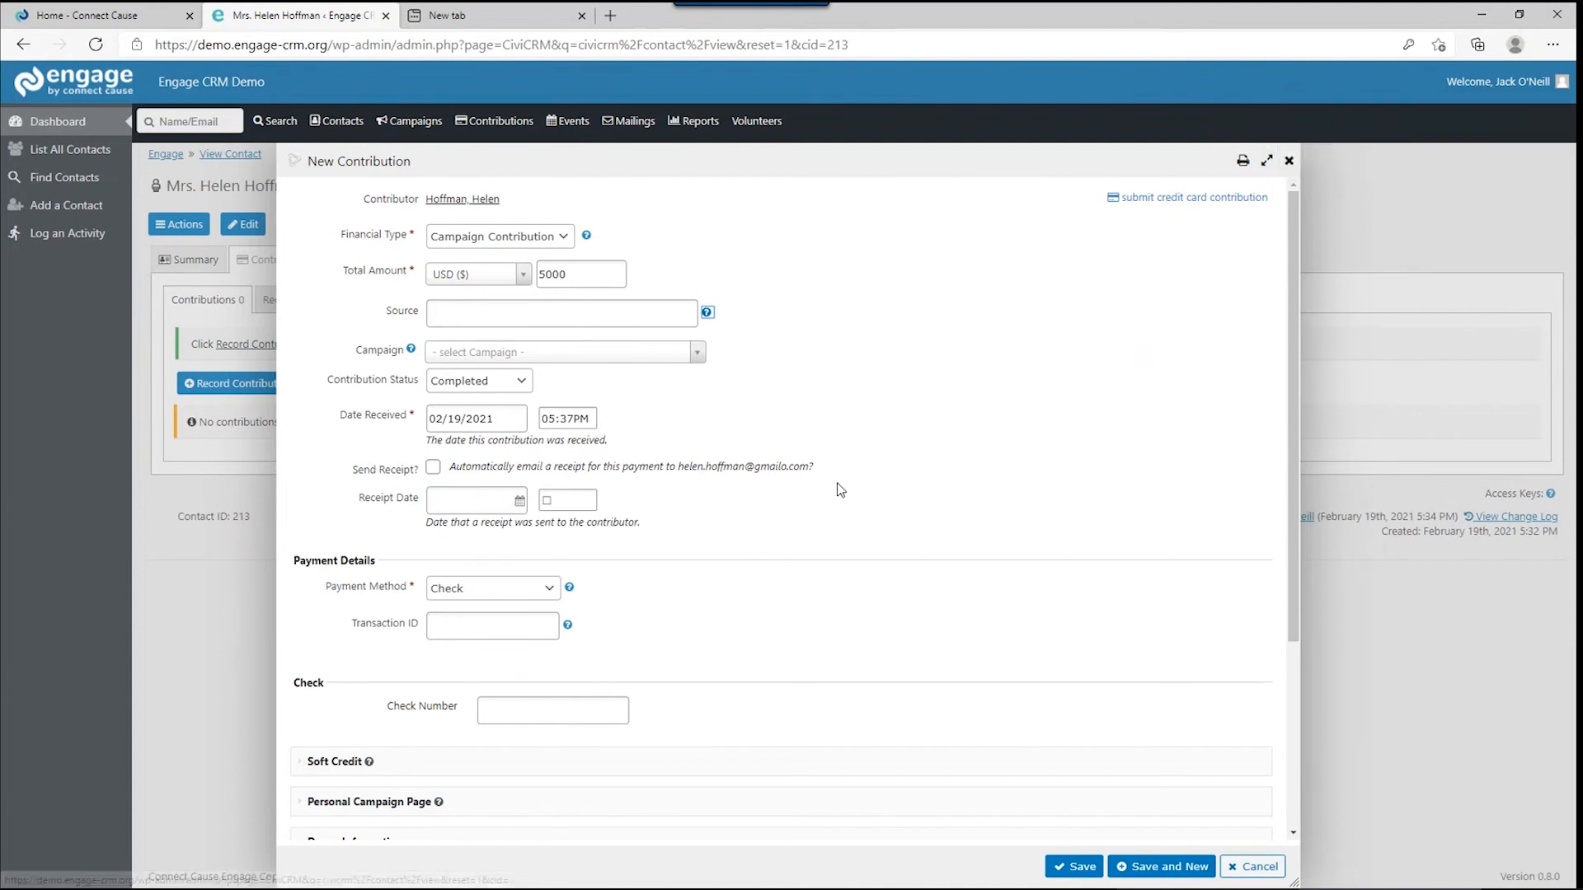
# Pick Spring Fundraiser from the new contribution's Campaign dropdown.
pyautogui.click(516, 351)
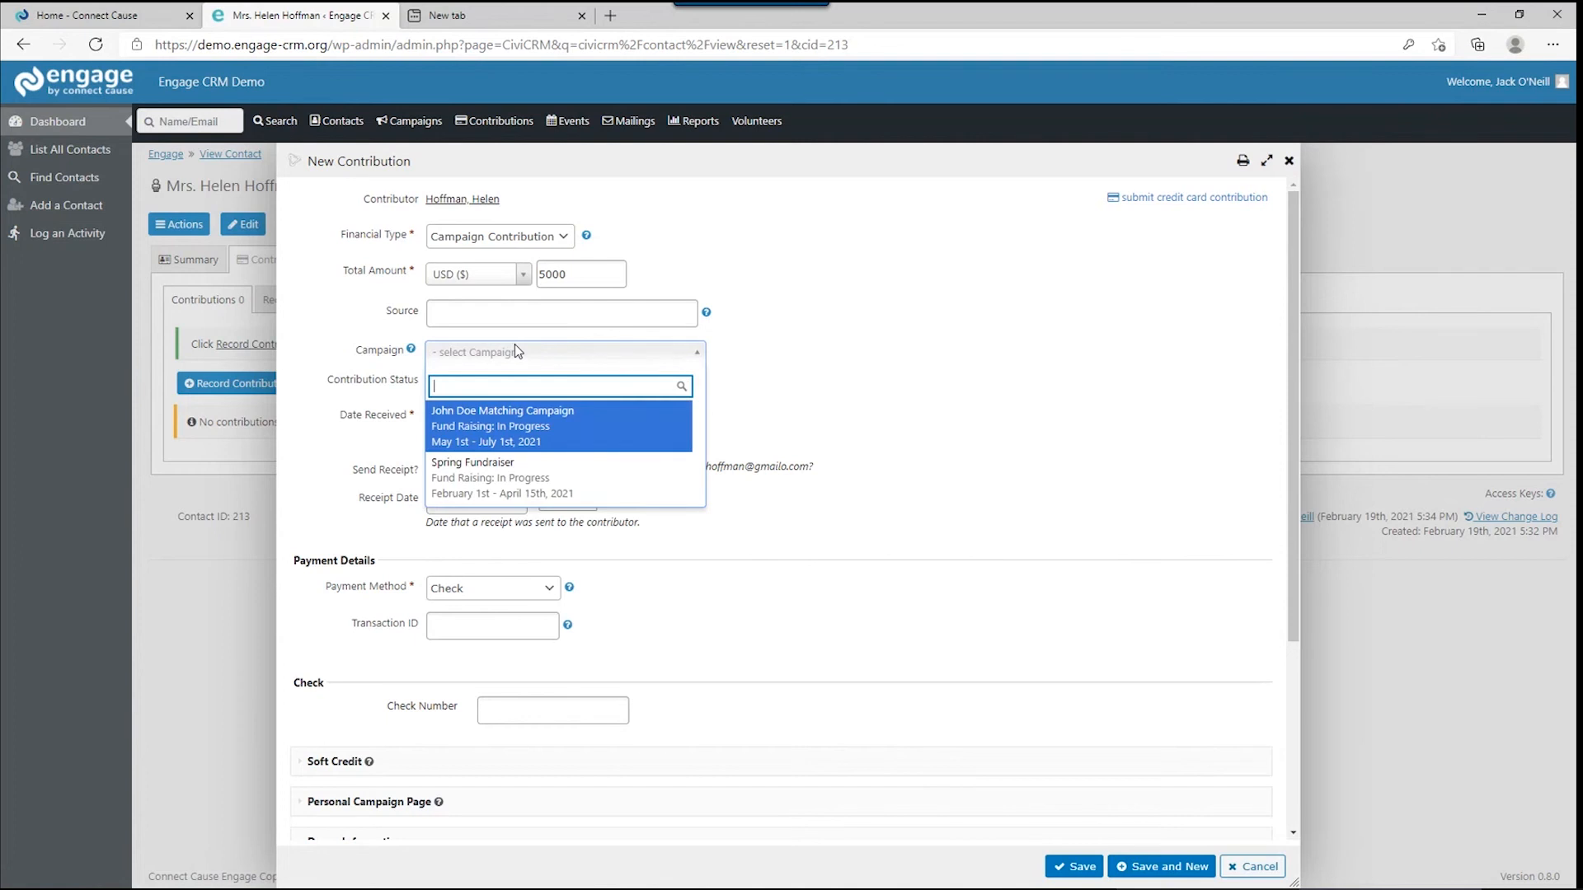
pyautogui.click(472, 480)
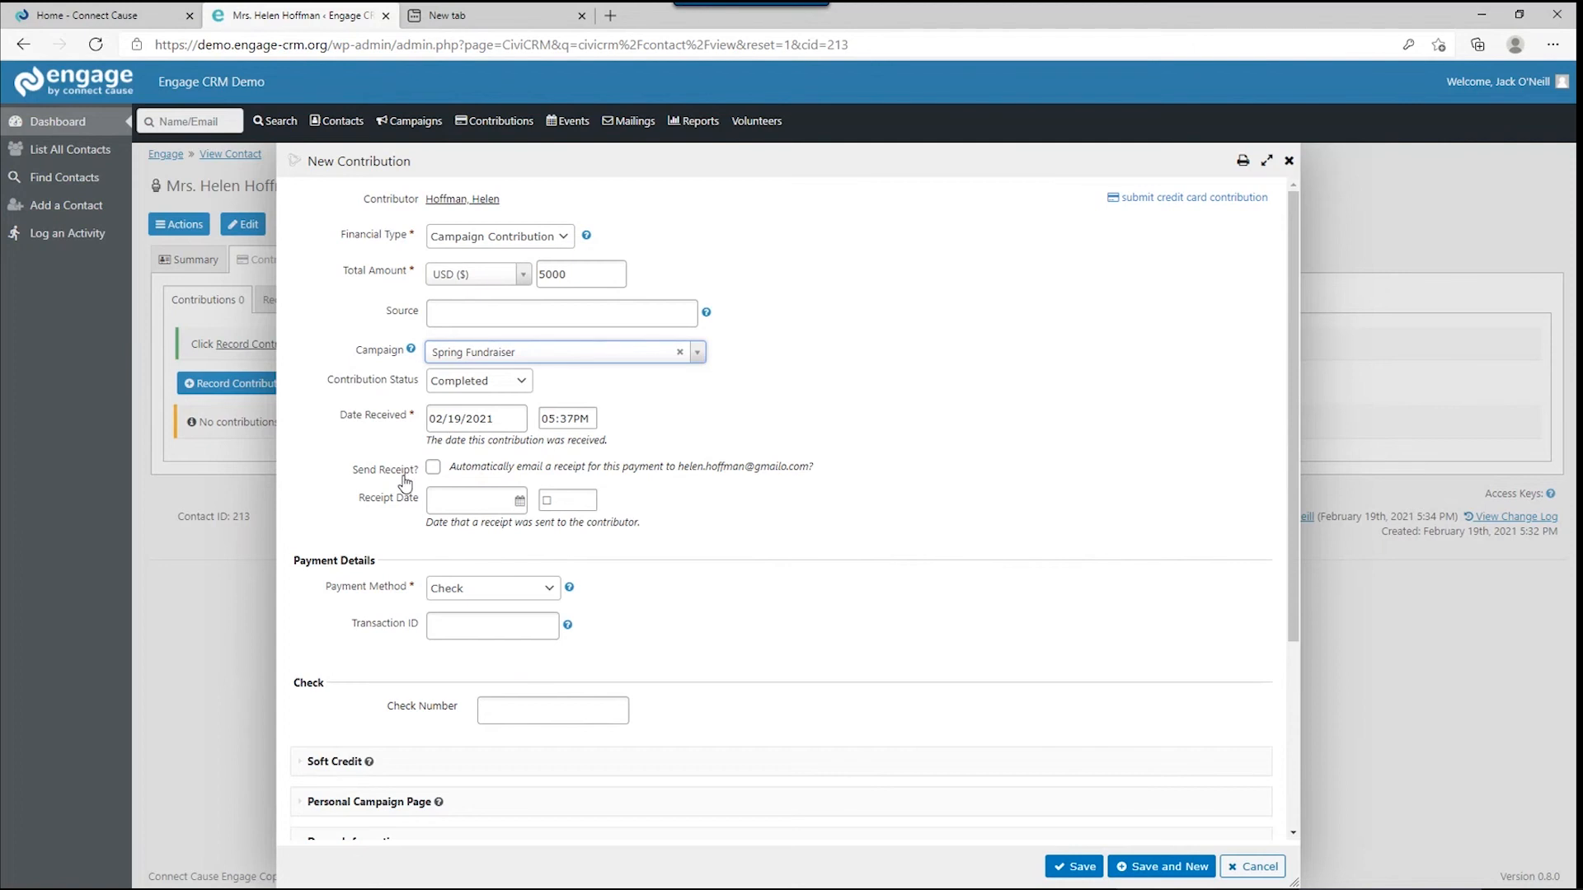
# Switch the contribution's payment method from Check to Credit Card (Offline).
pyautogui.click(446, 589)
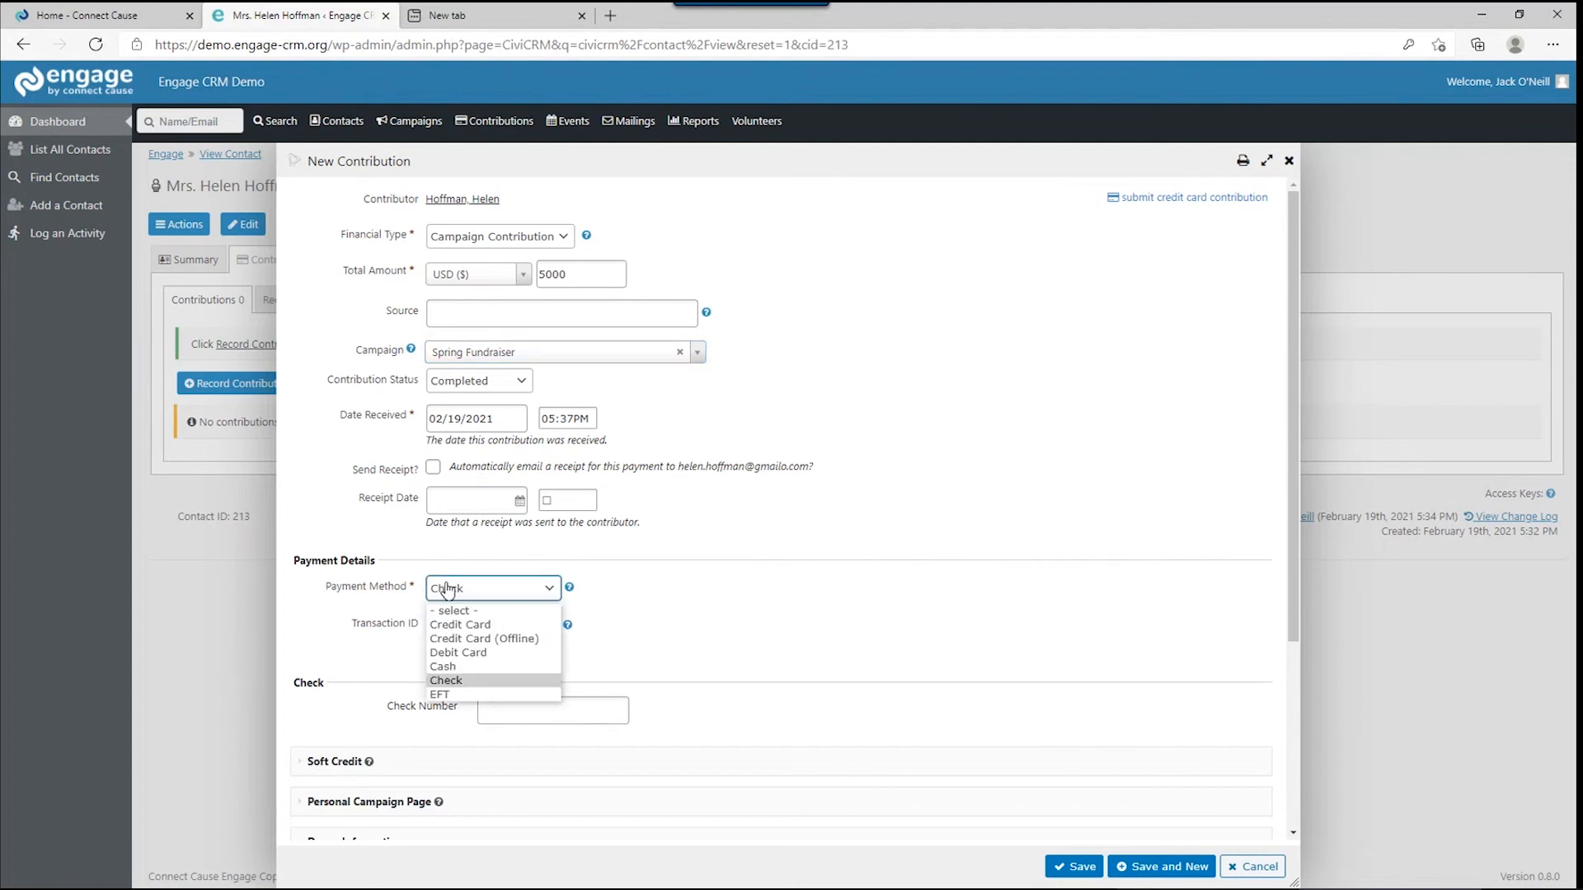
pyautogui.click(479, 640)
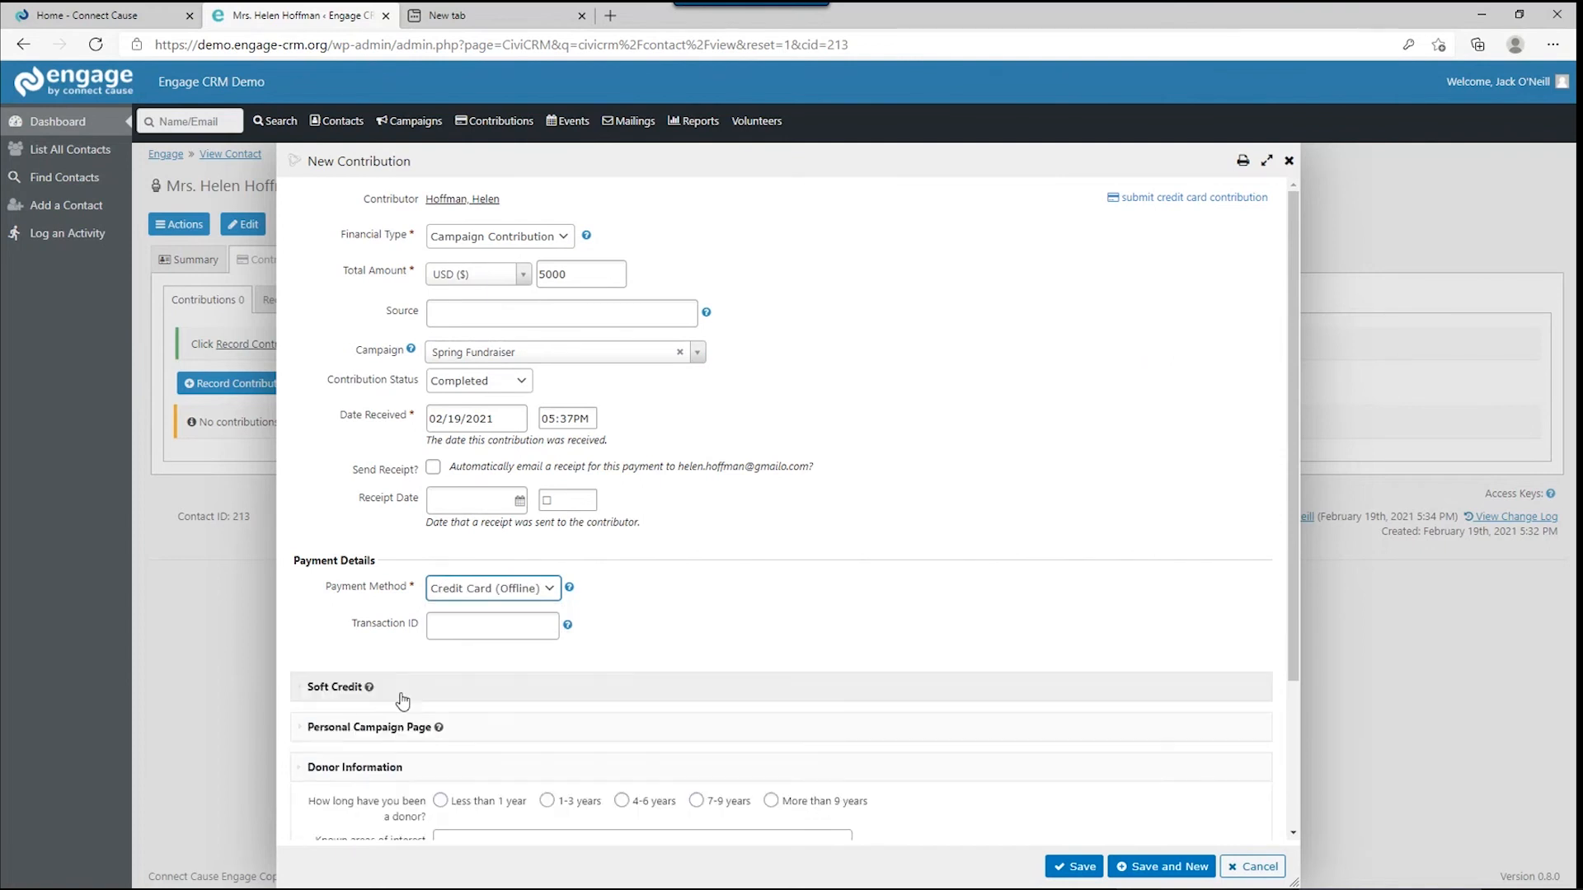
pyautogui.click(468, 618)
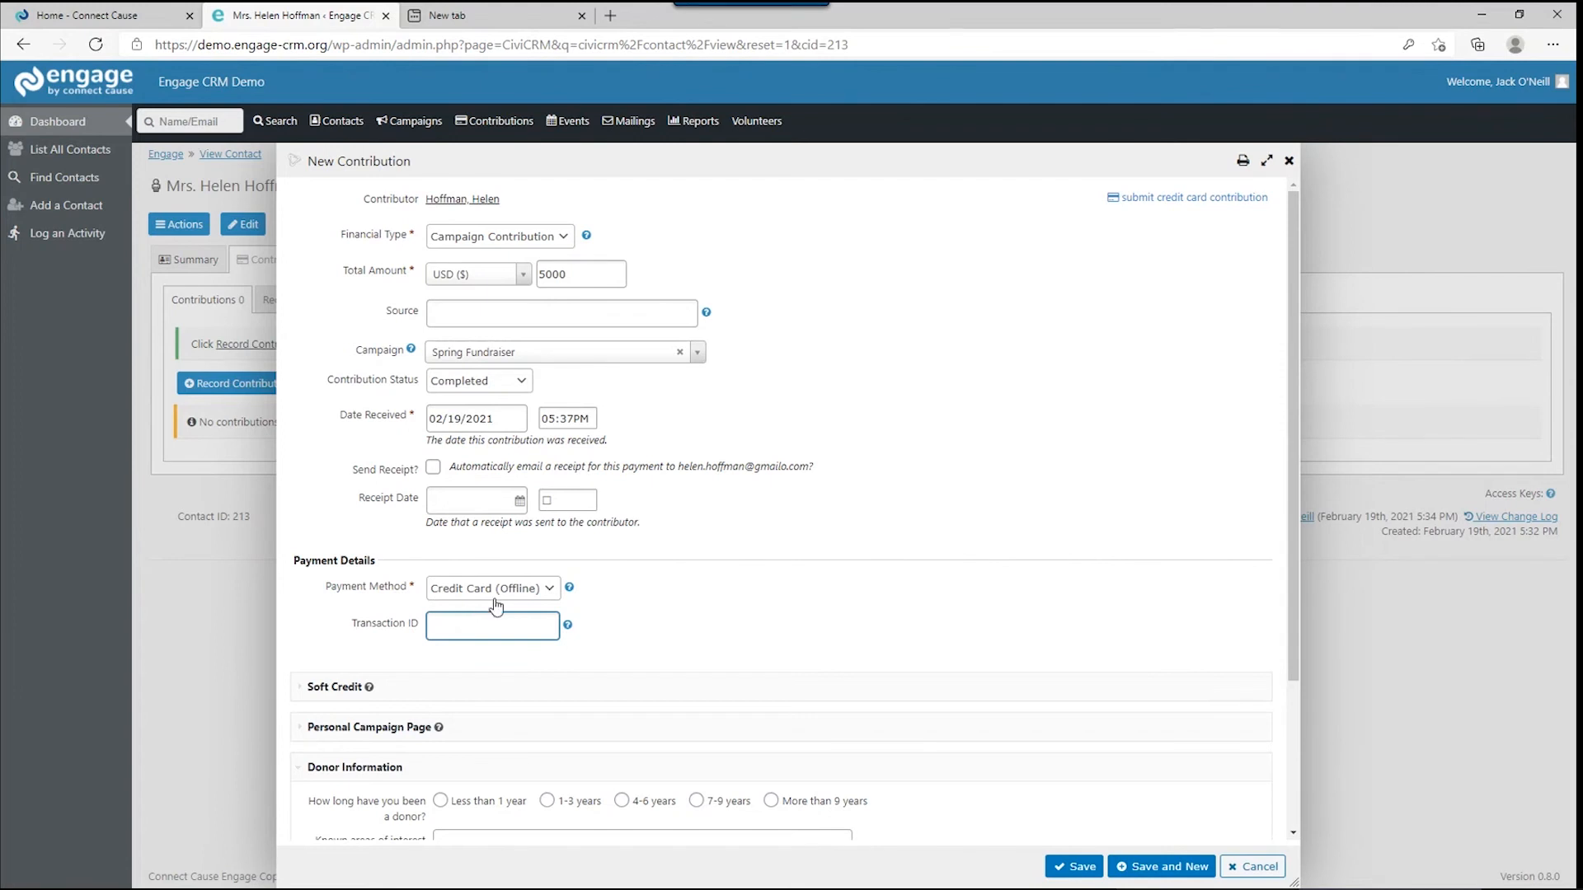
pyautogui.scroll(-3, 459, 610)
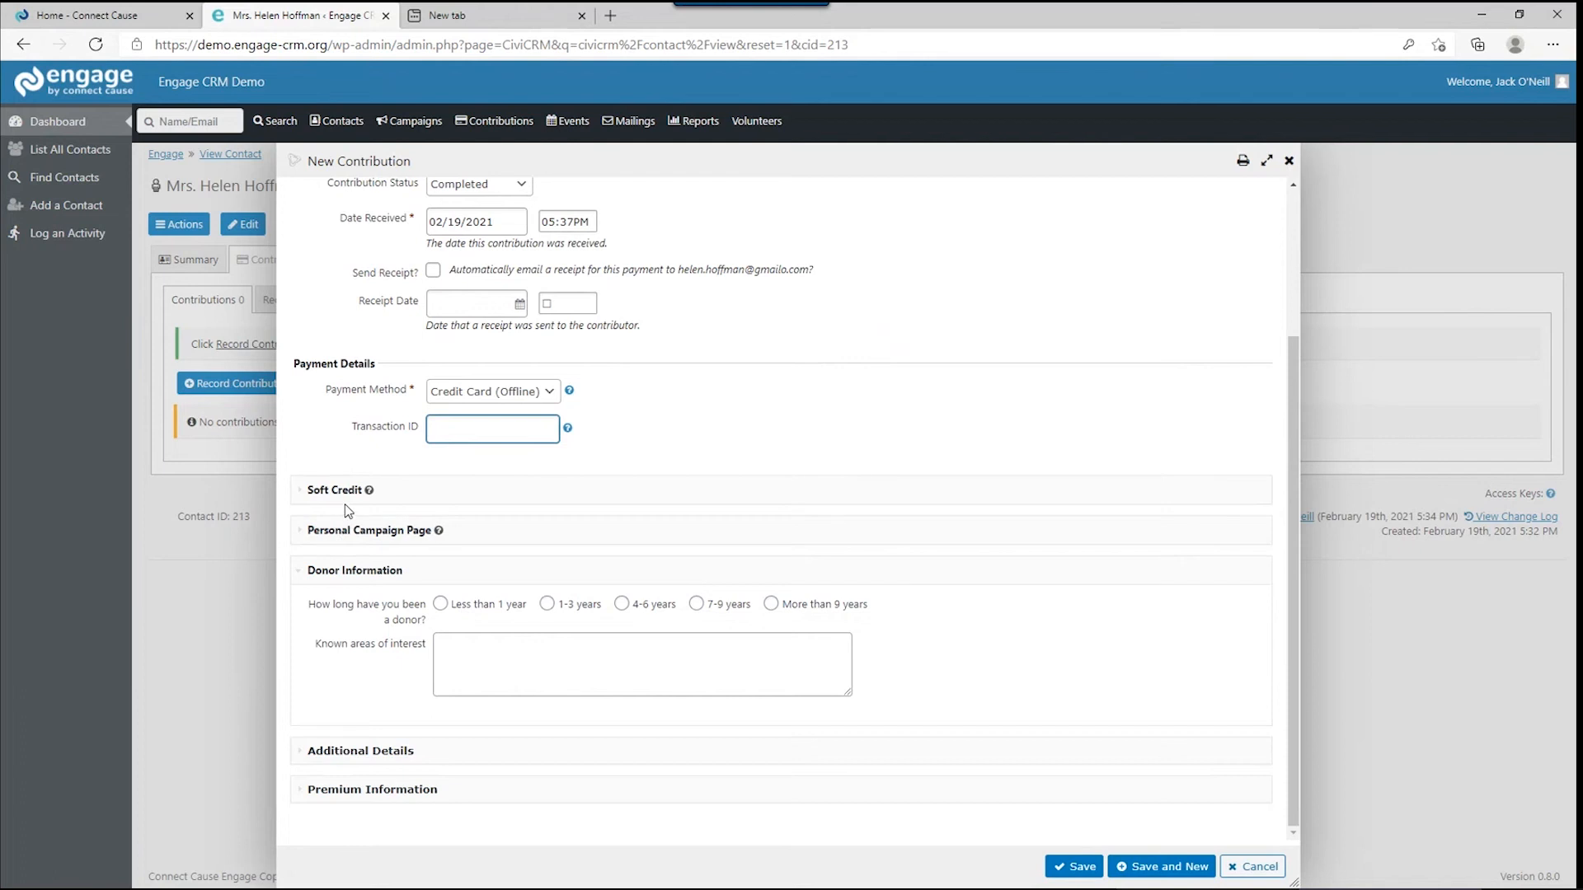
# Expand Soft Credit and pick the donor's spouse as the soft-credit contact.
pyautogui.click(346, 492)
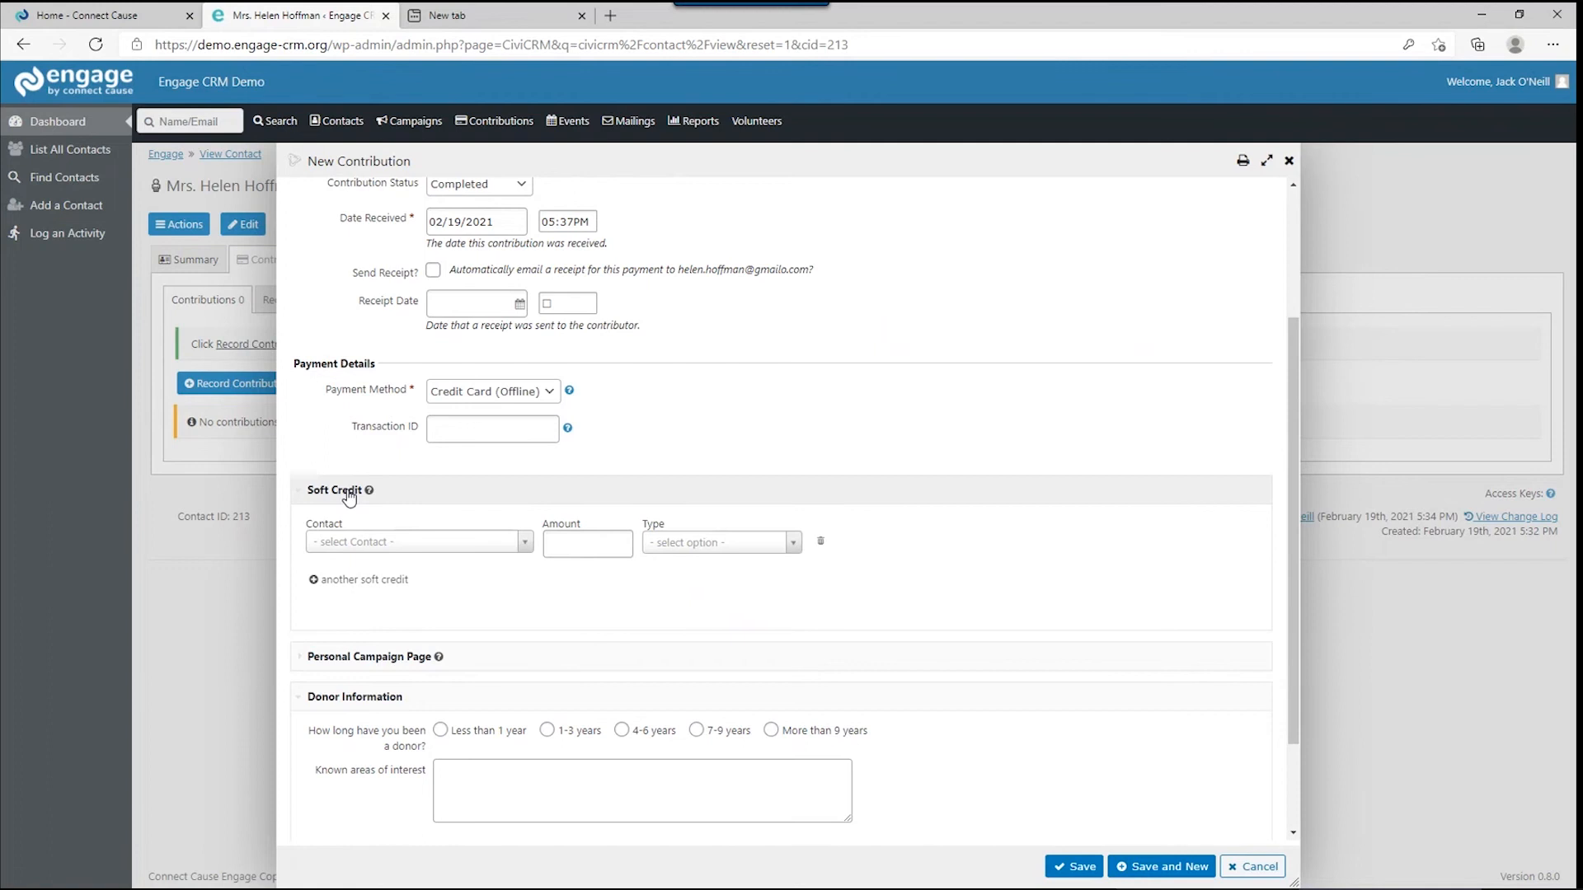
pyautogui.click(337, 546)
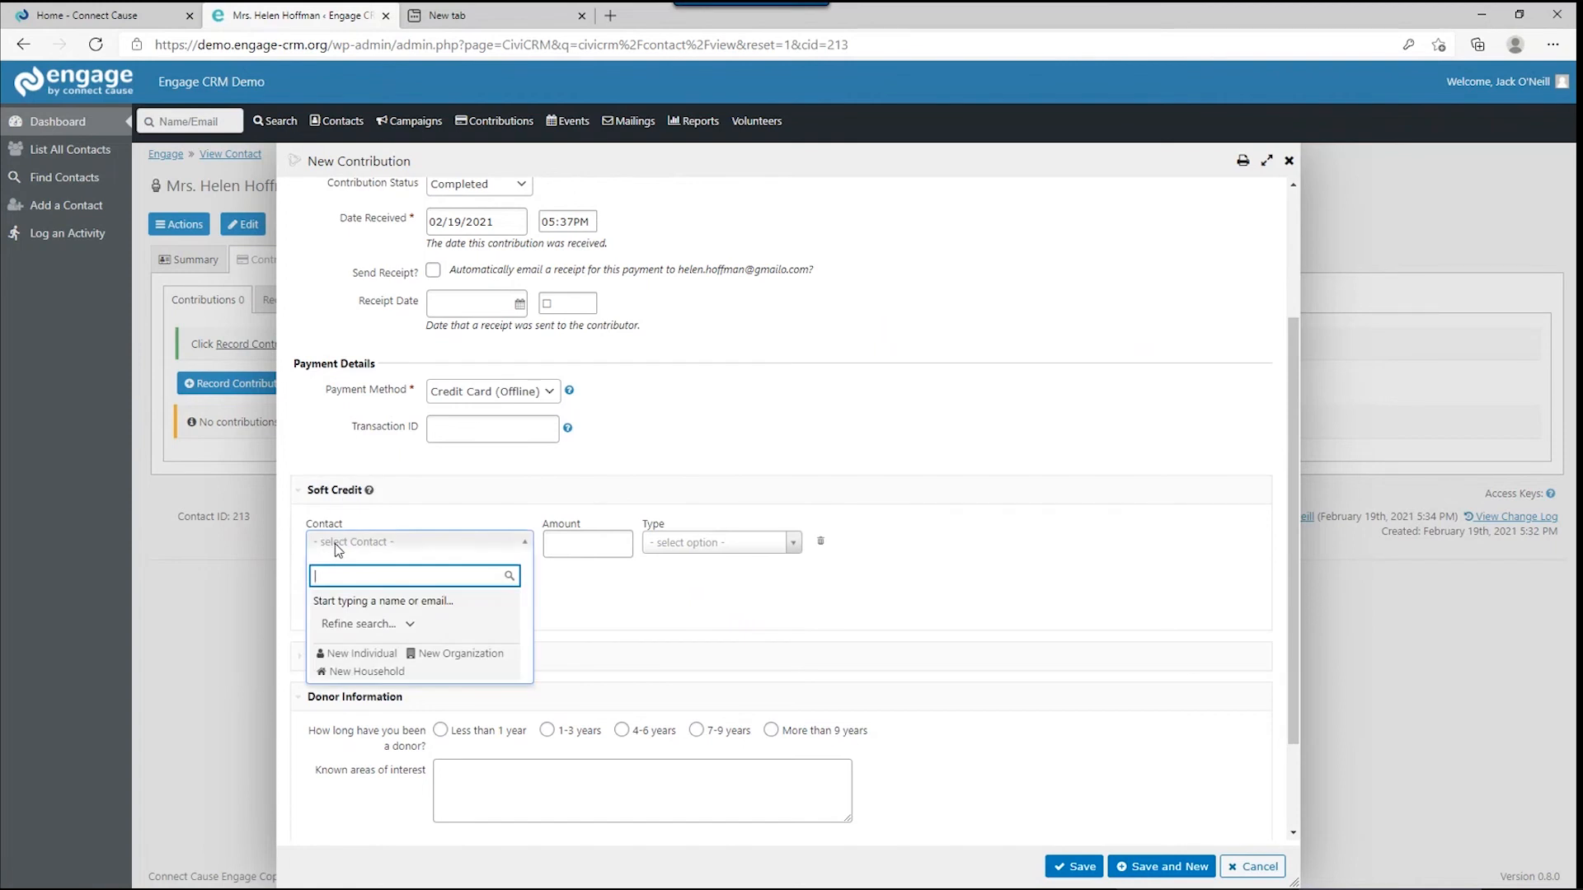
pyautogui.write('henr')
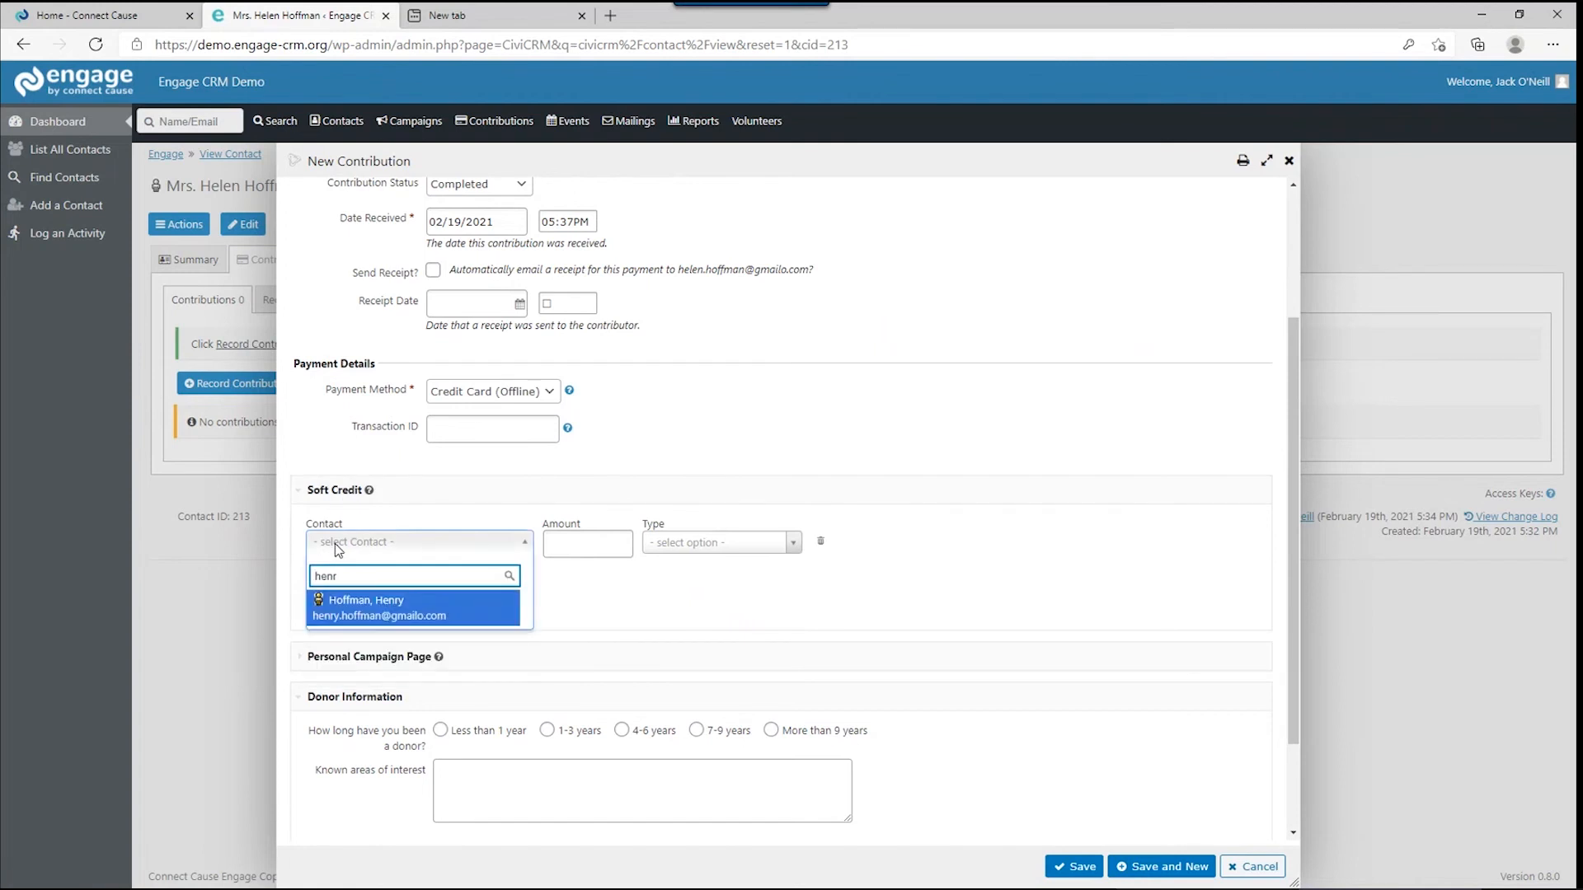
pyautogui.click(394, 601)
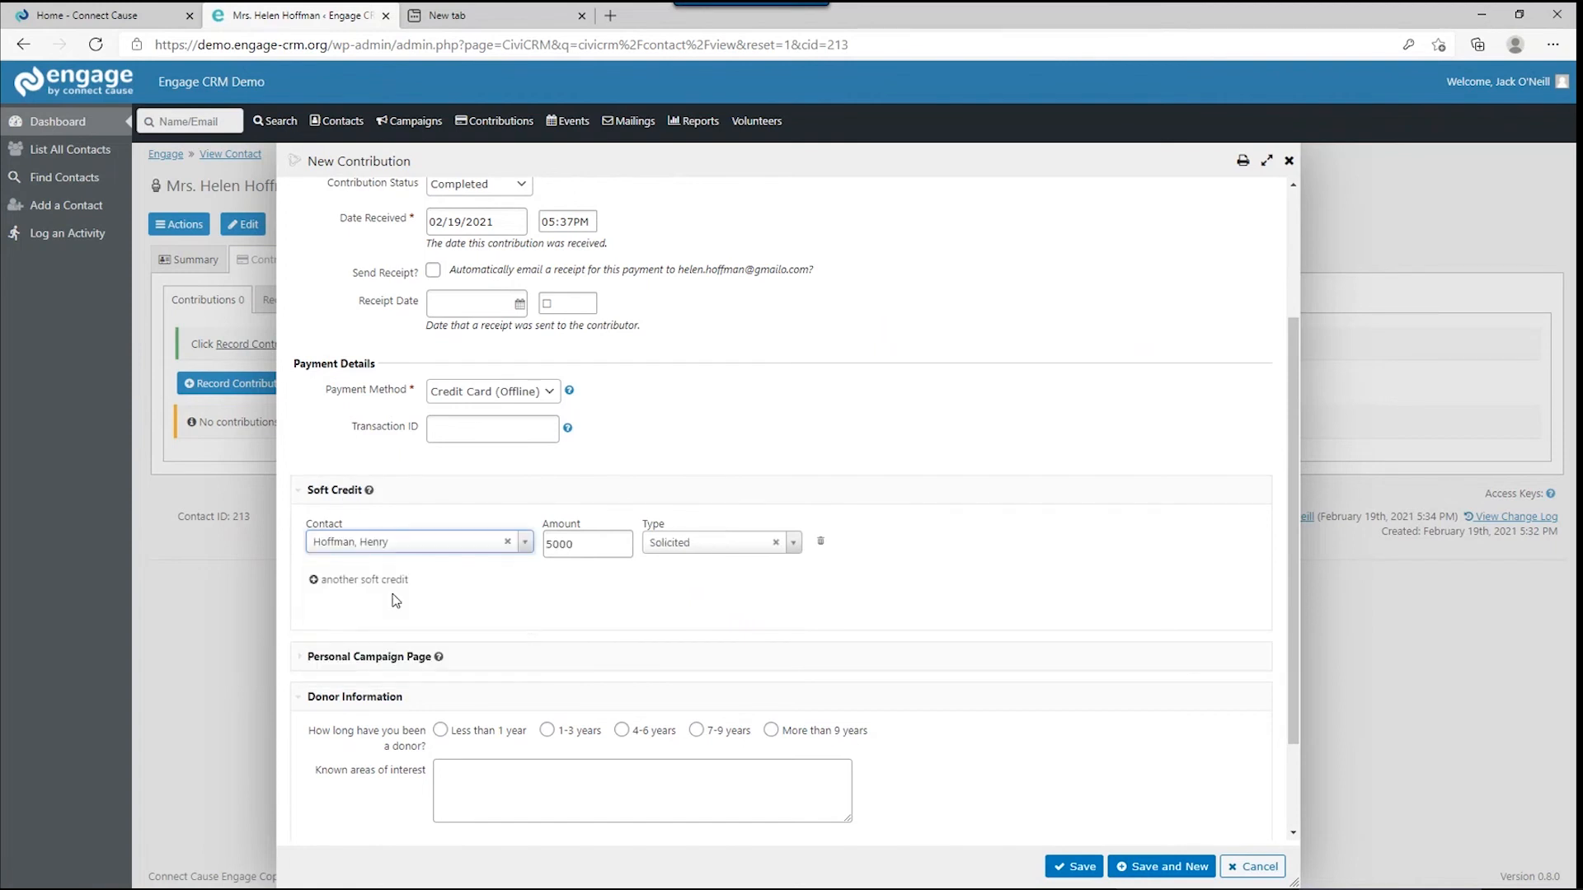
# Set the soft credit amount to 250 and its type to Household.
pyautogui.click(585, 541)
pyautogui.moveTo(585, 541); pyautogui.dragTo(544, 543)
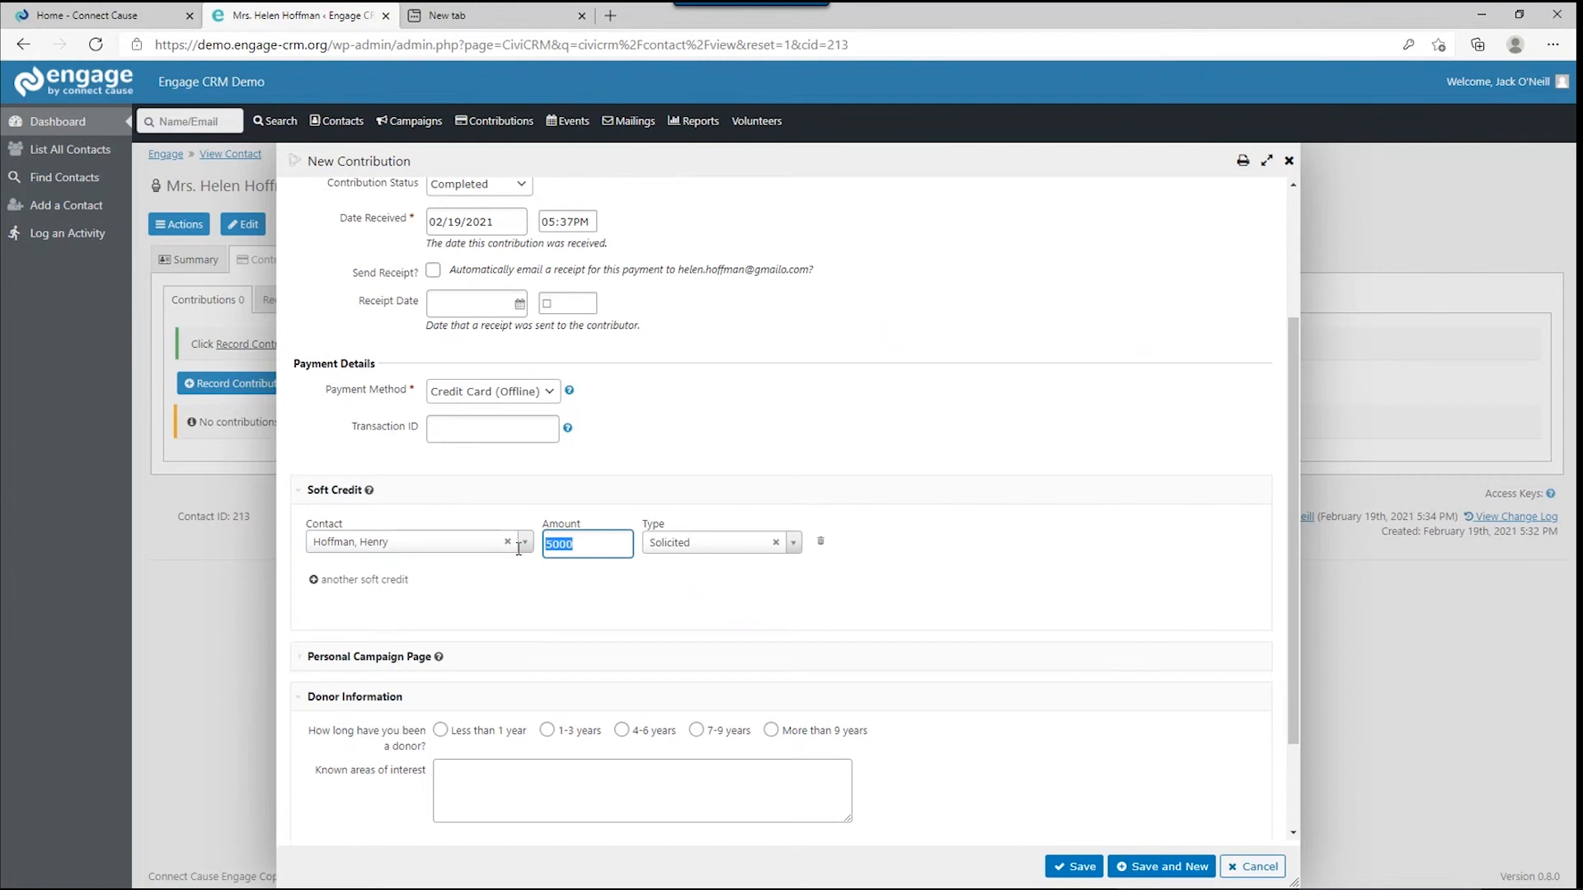
pyautogui.write('500')
pyautogui.click(742, 540)
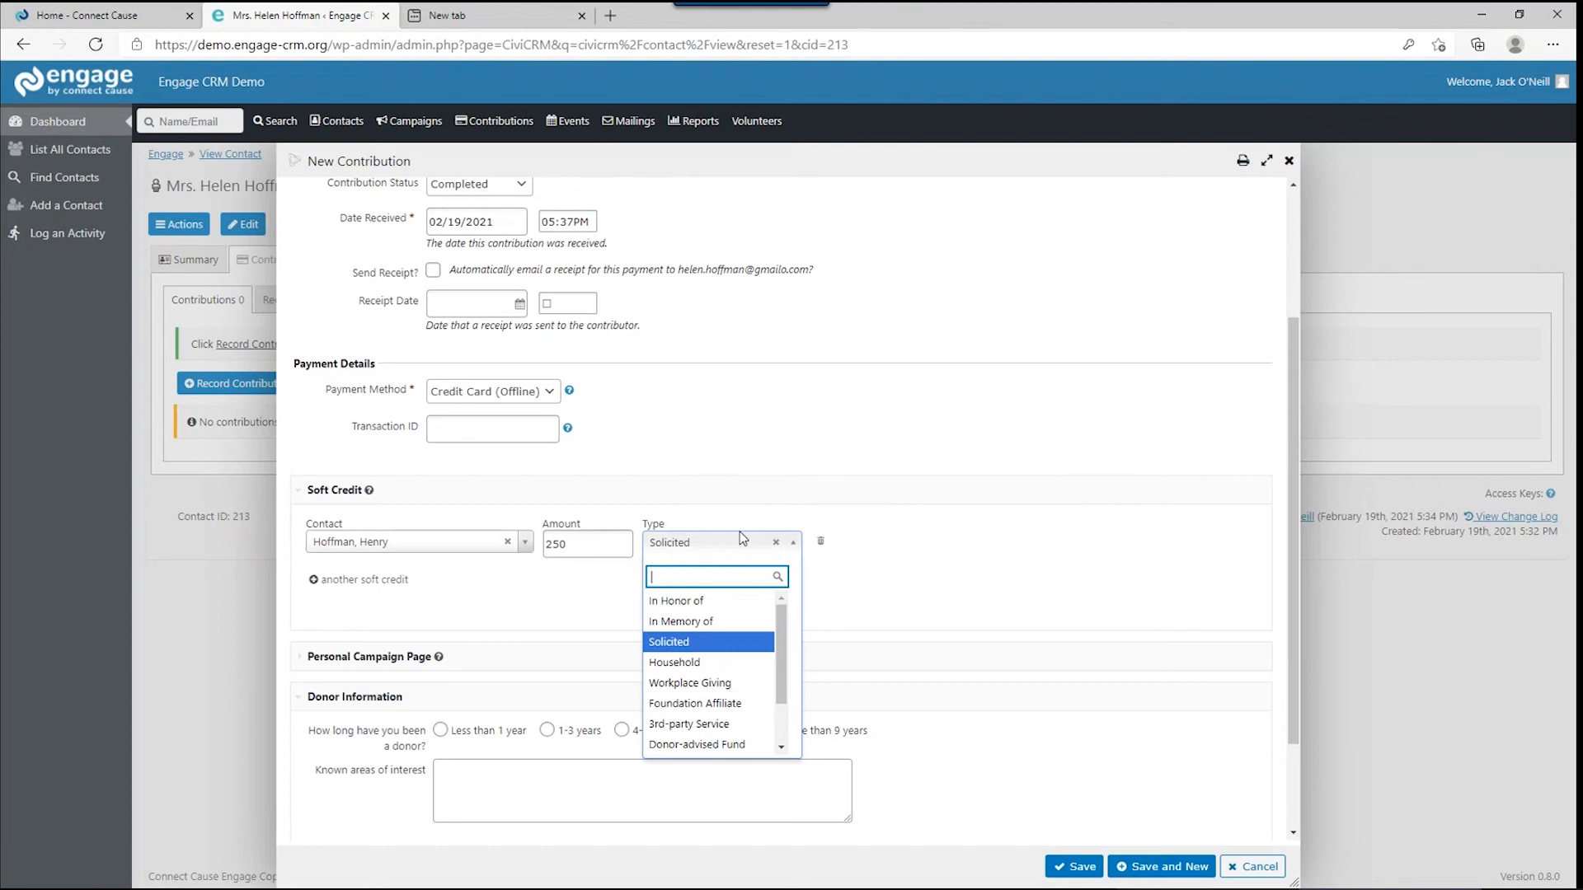
pyautogui.click(762, 663)
pyautogui.scroll(-2, 326, 618)
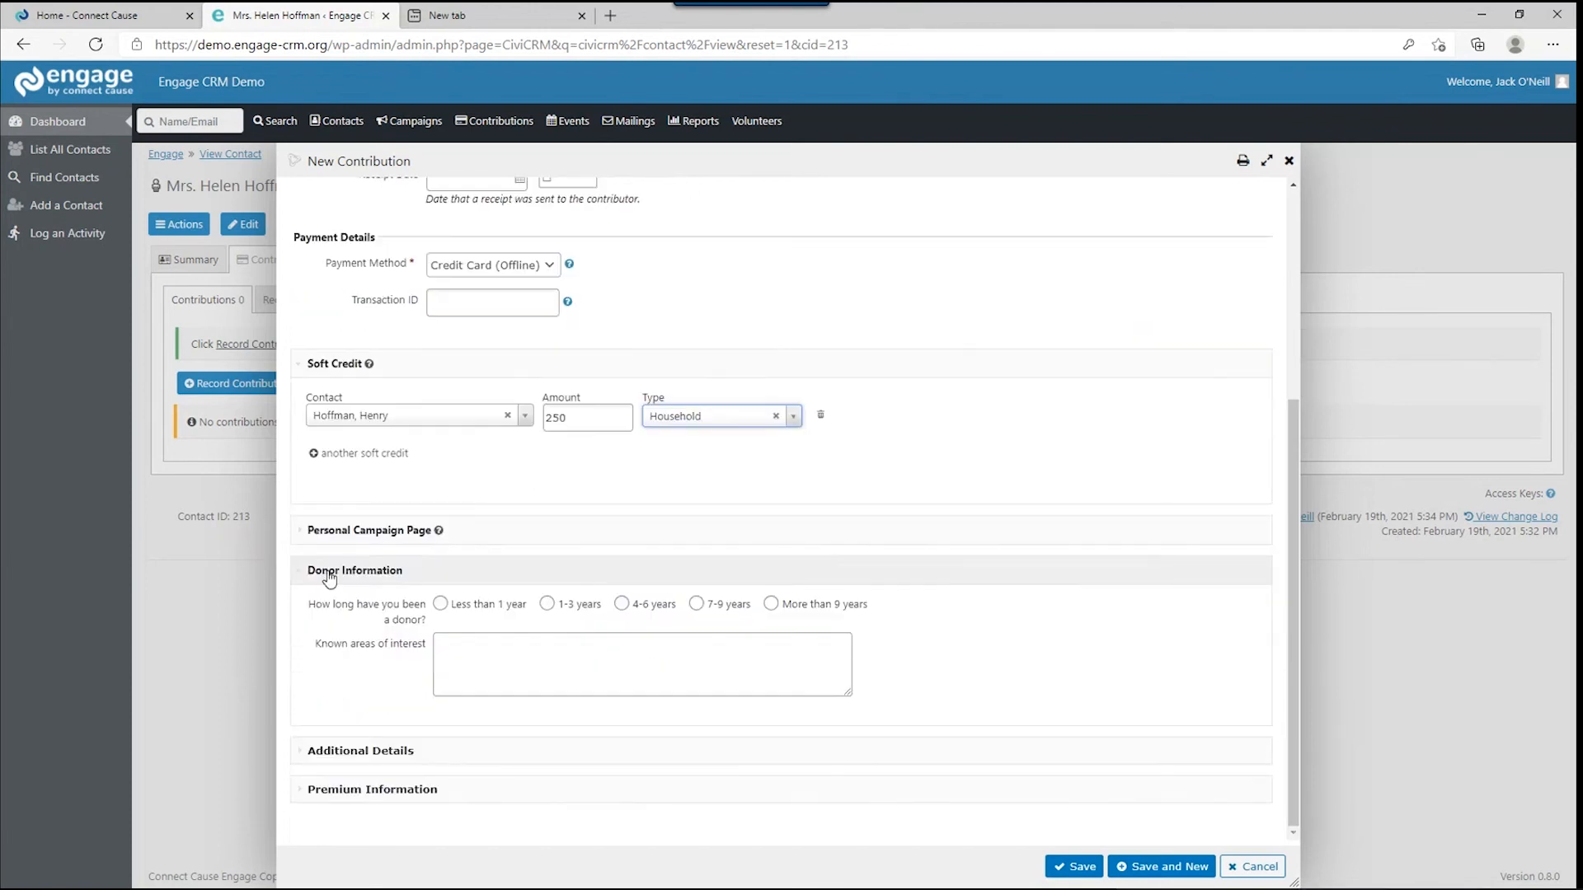
# Mark the donor as giving less than 1 year with interest 'Environmentally conscious.'.
pyautogui.click(439, 607)
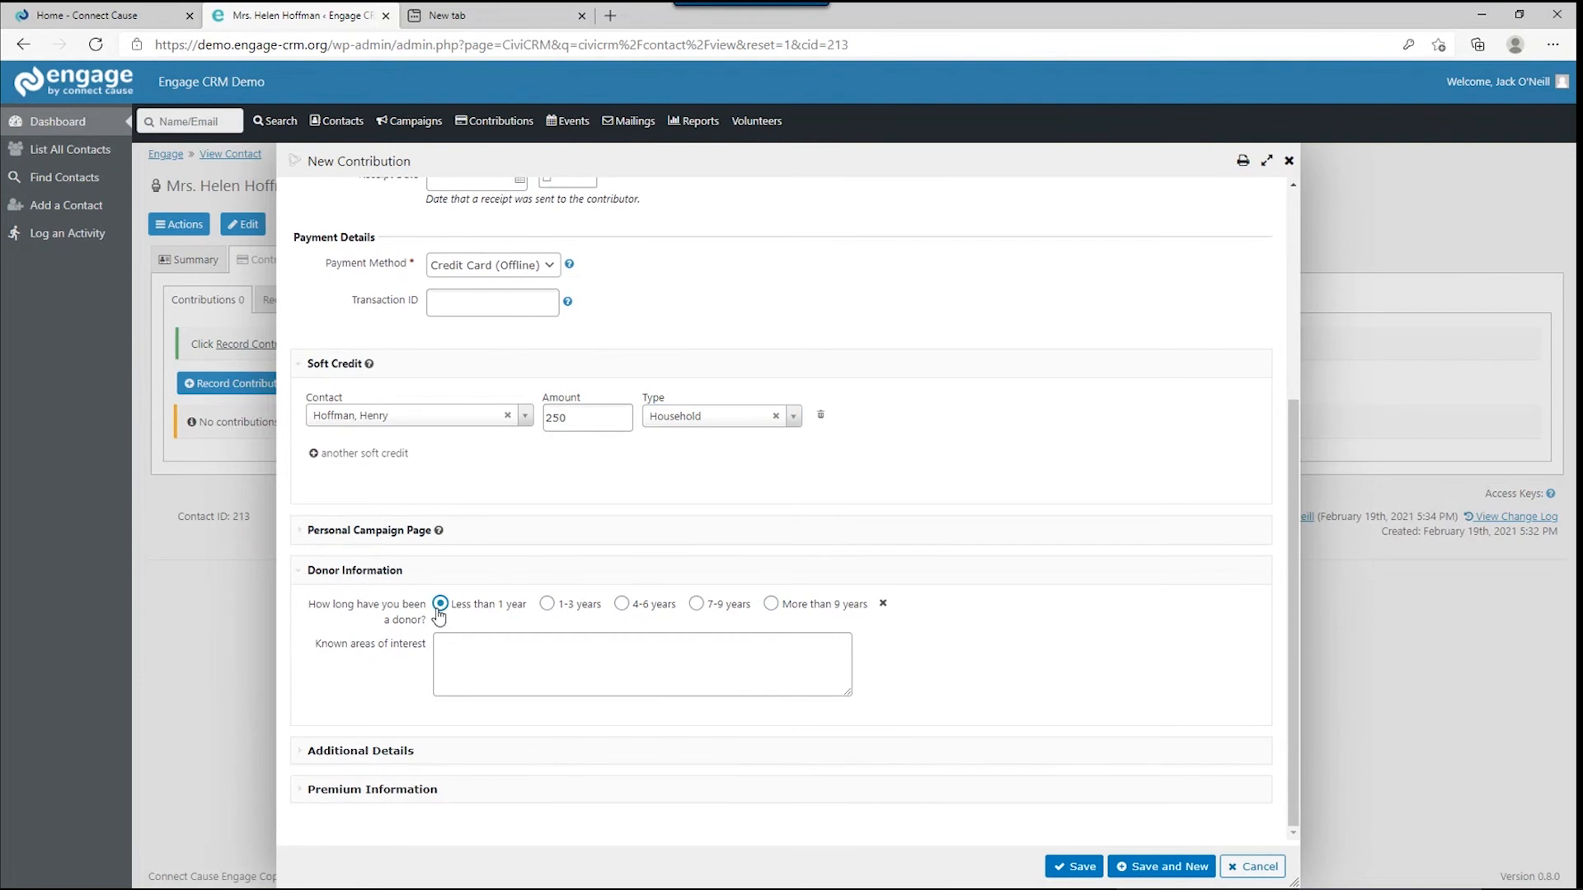
pyautogui.click(458, 655)
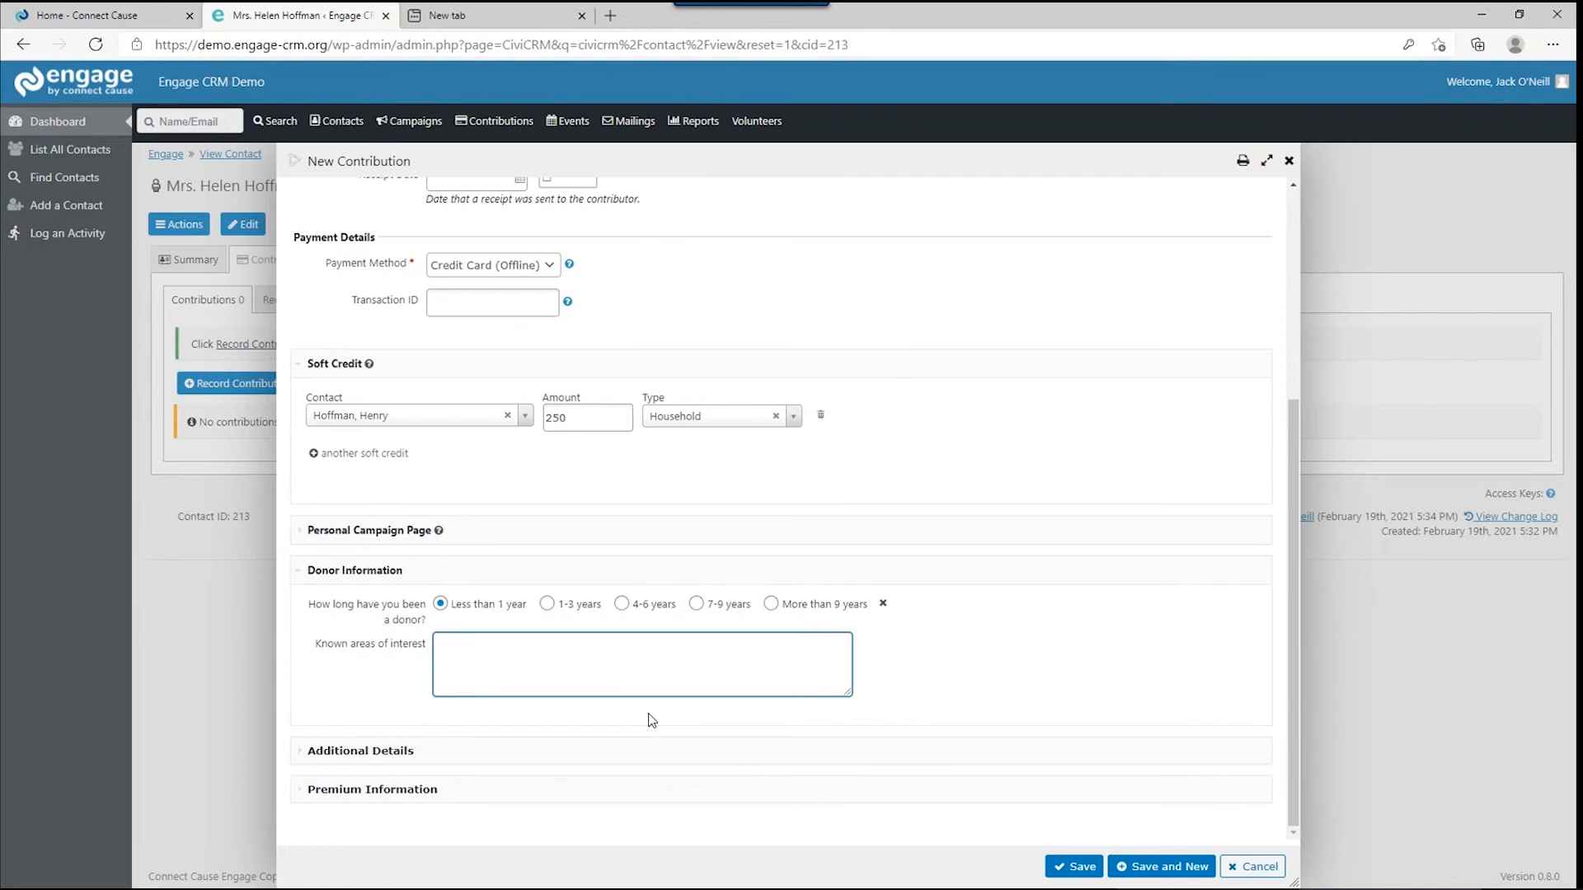
pyautogui.write('Environmentally conscious.')
pyautogui.click(446, 750)
pyautogui.scroll(-3, 446, 753)
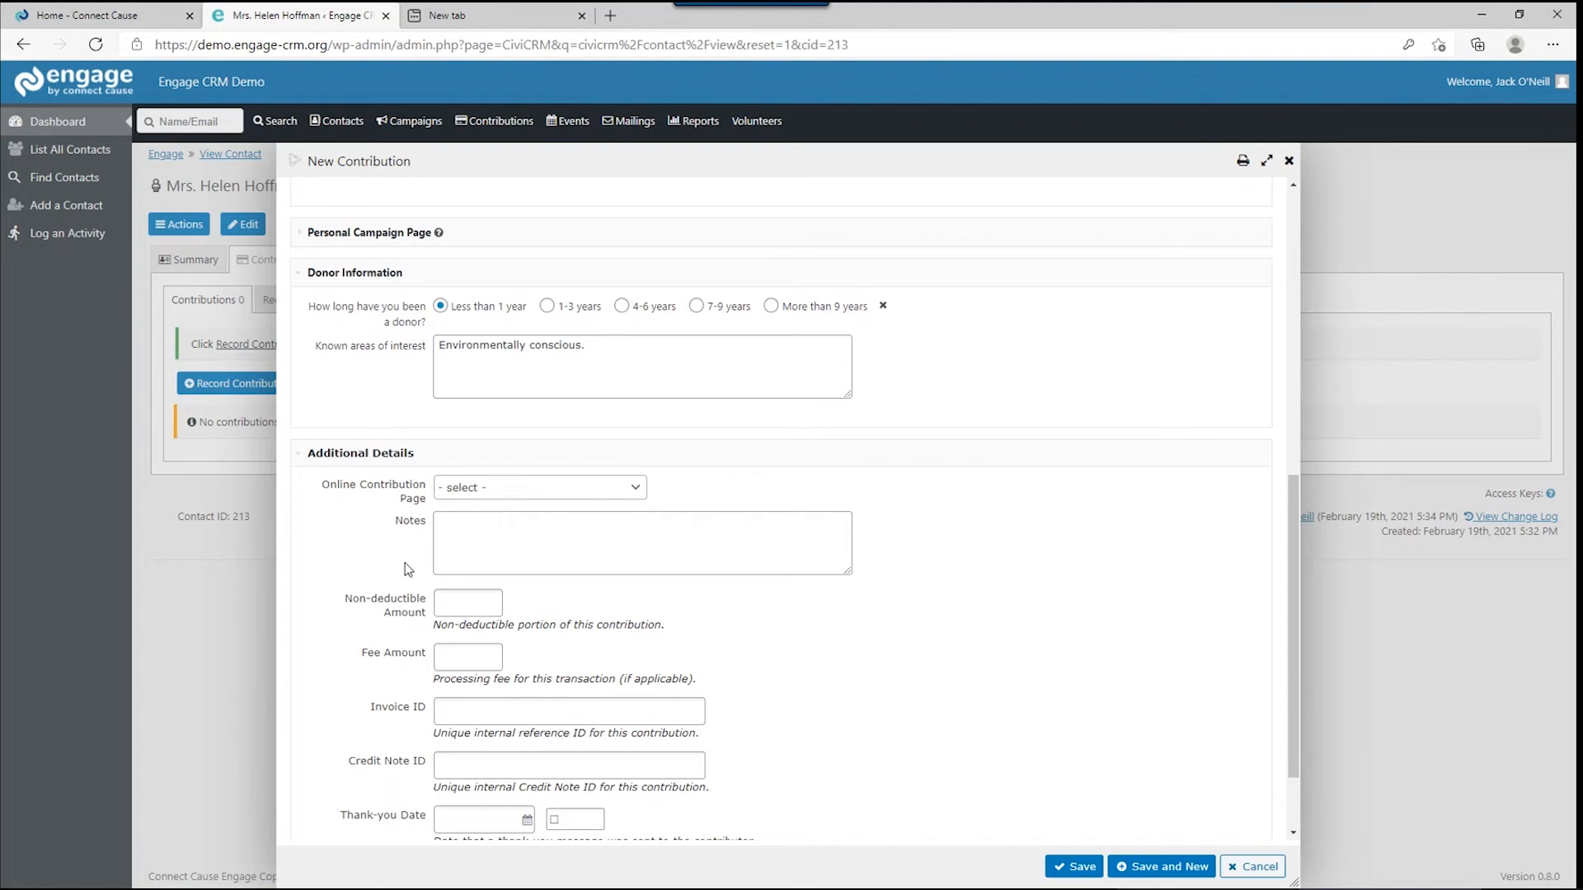
# Pass the Non-deductible Amount and Fee Amount fields, then expand Premium Information.
pyautogui.click(459, 602)
pyautogui.click(449, 652)
pyautogui.scroll(-2, 587, 625)
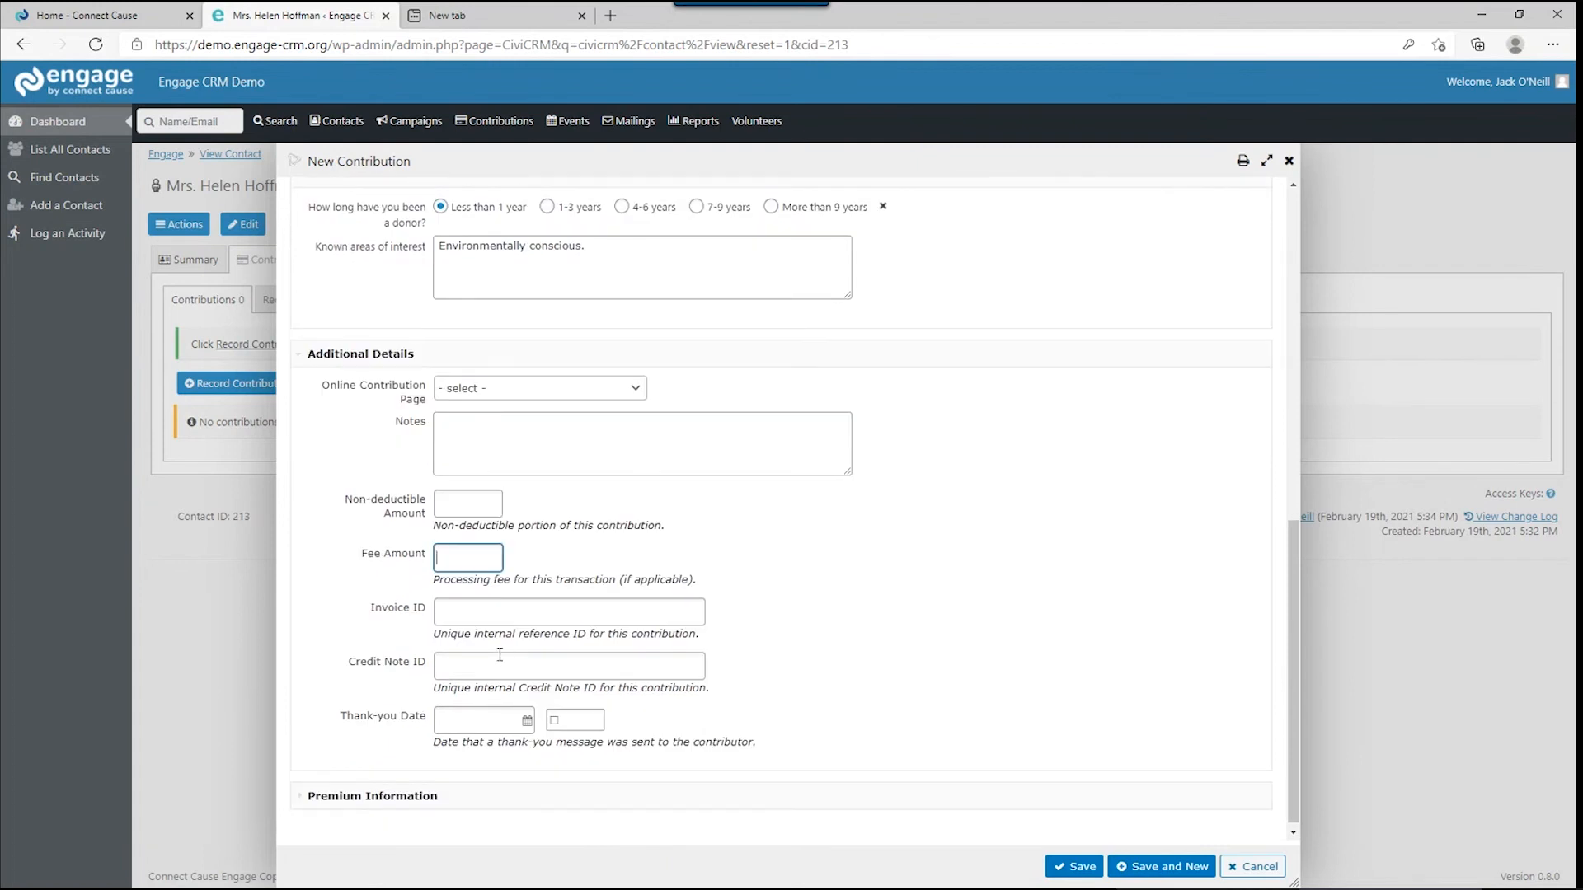
pyautogui.scroll(-1, 499, 654)
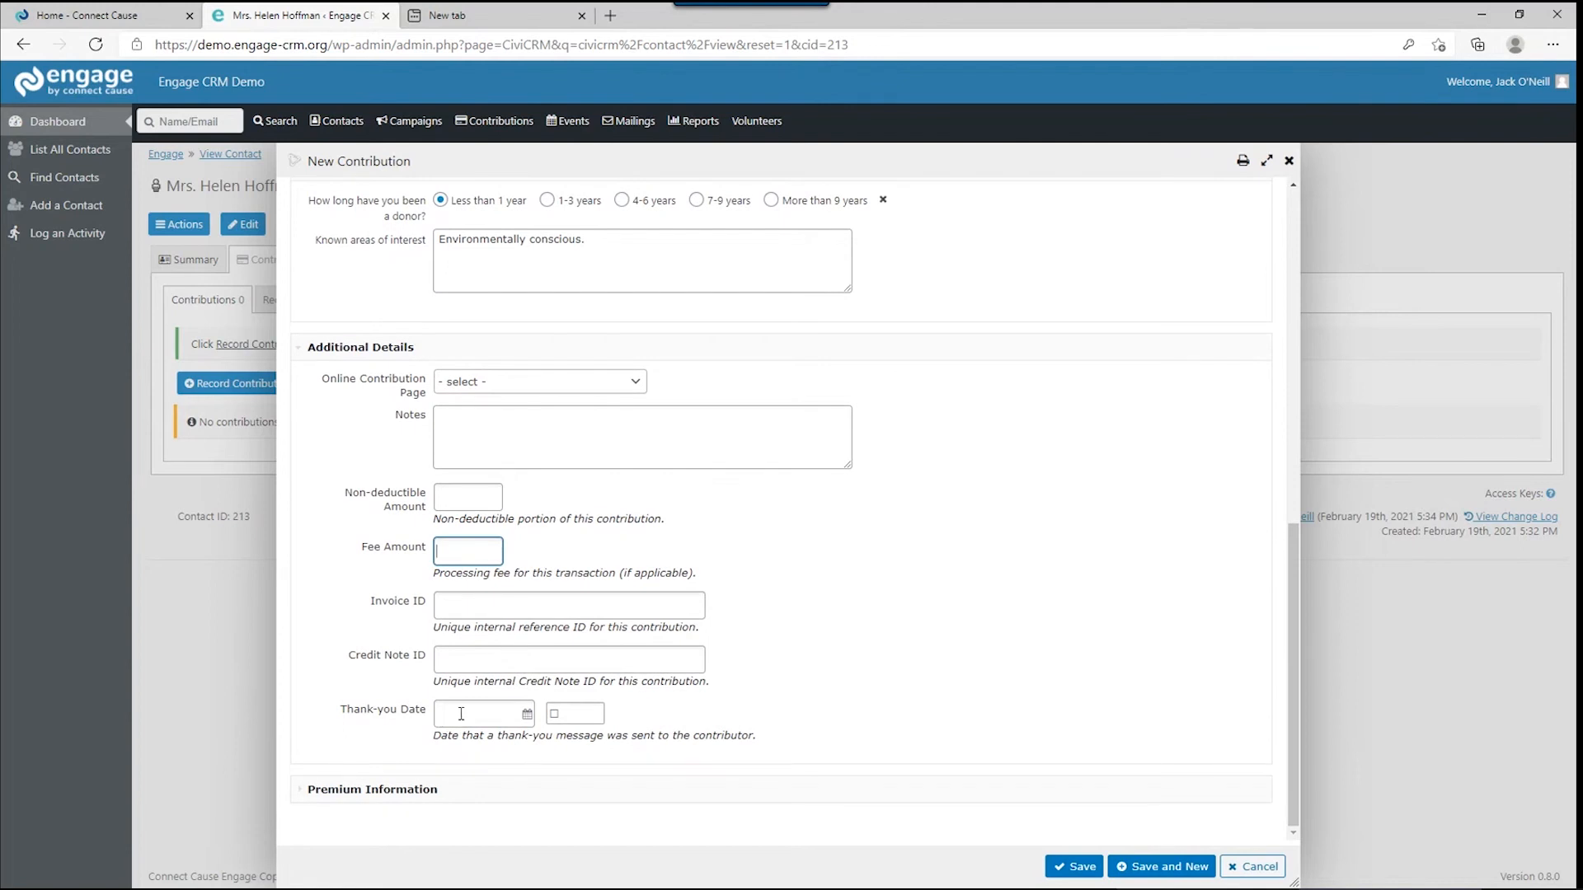
pyautogui.click(373, 789)
pyautogui.scroll(-2, 396, 745)
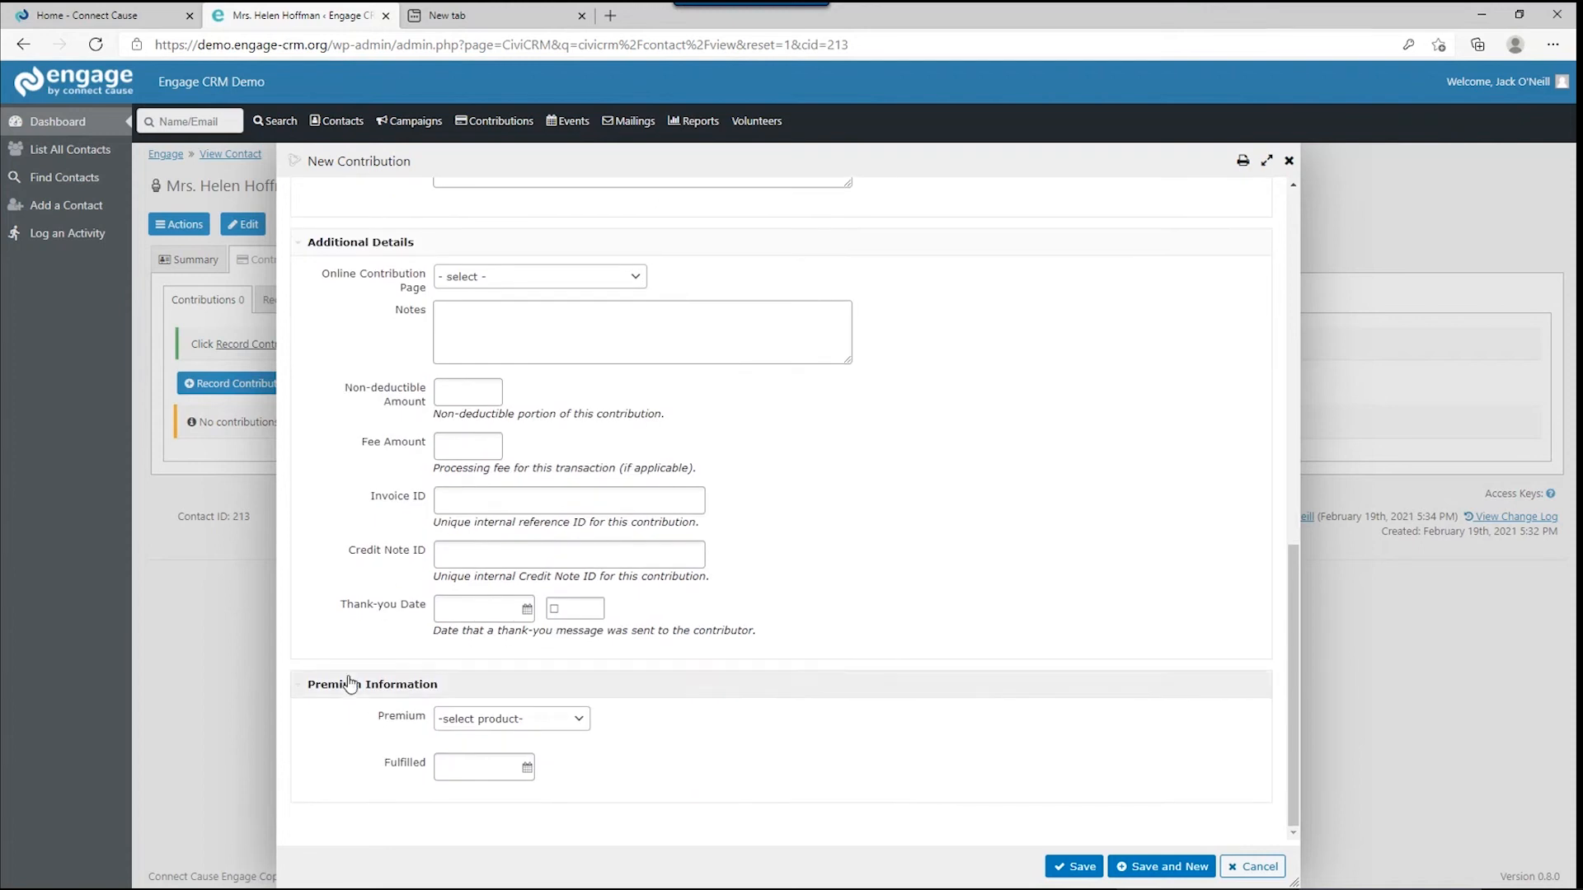
pyautogui.click(451, 731)
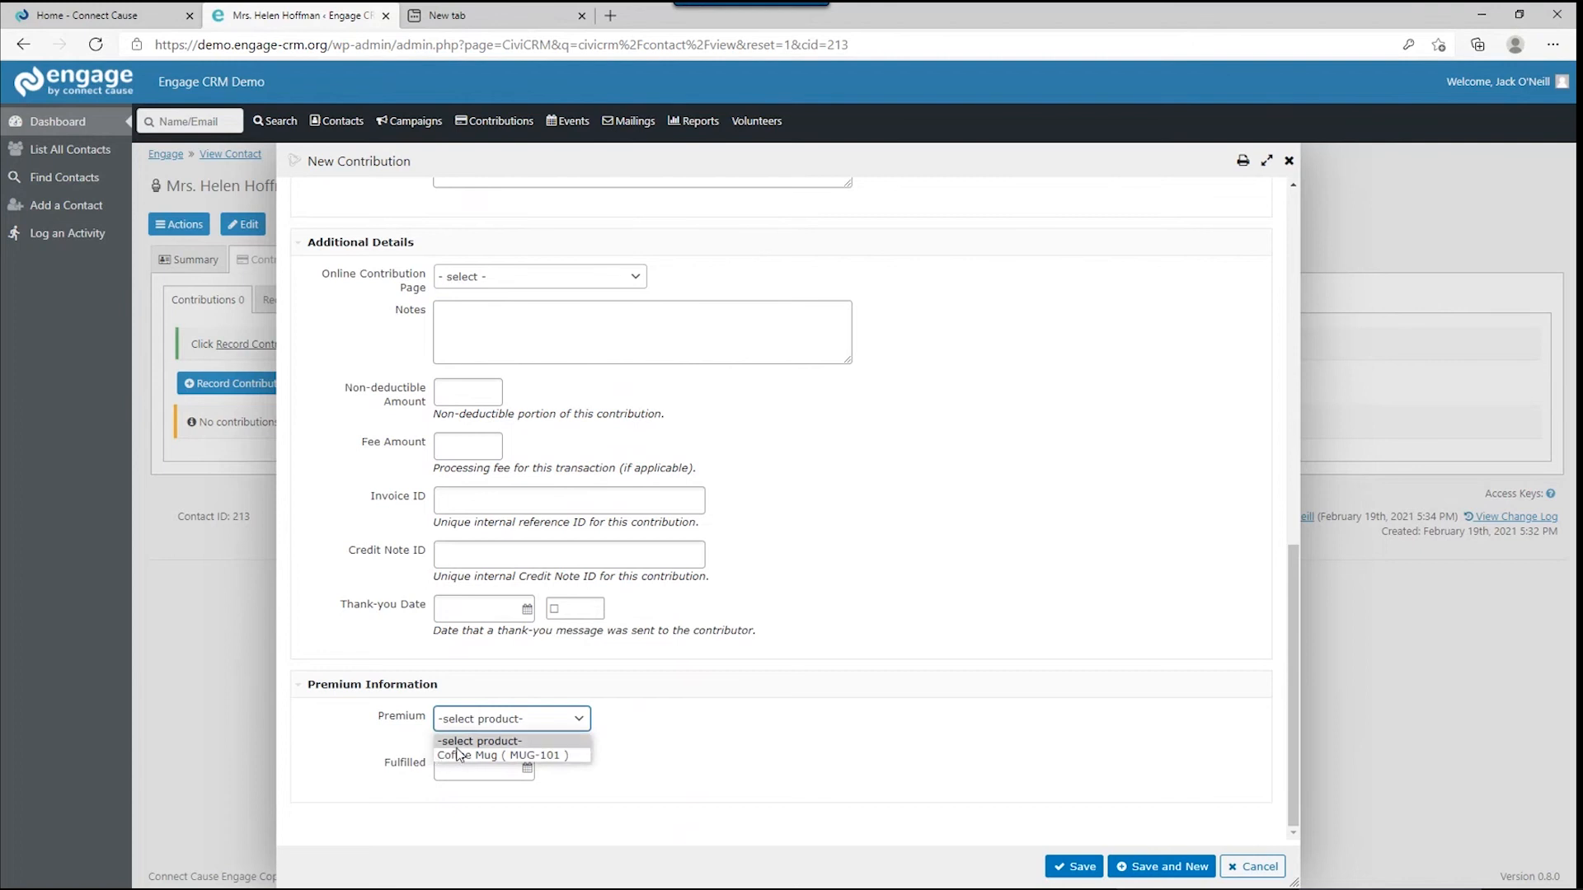
pyautogui.click(460, 755)
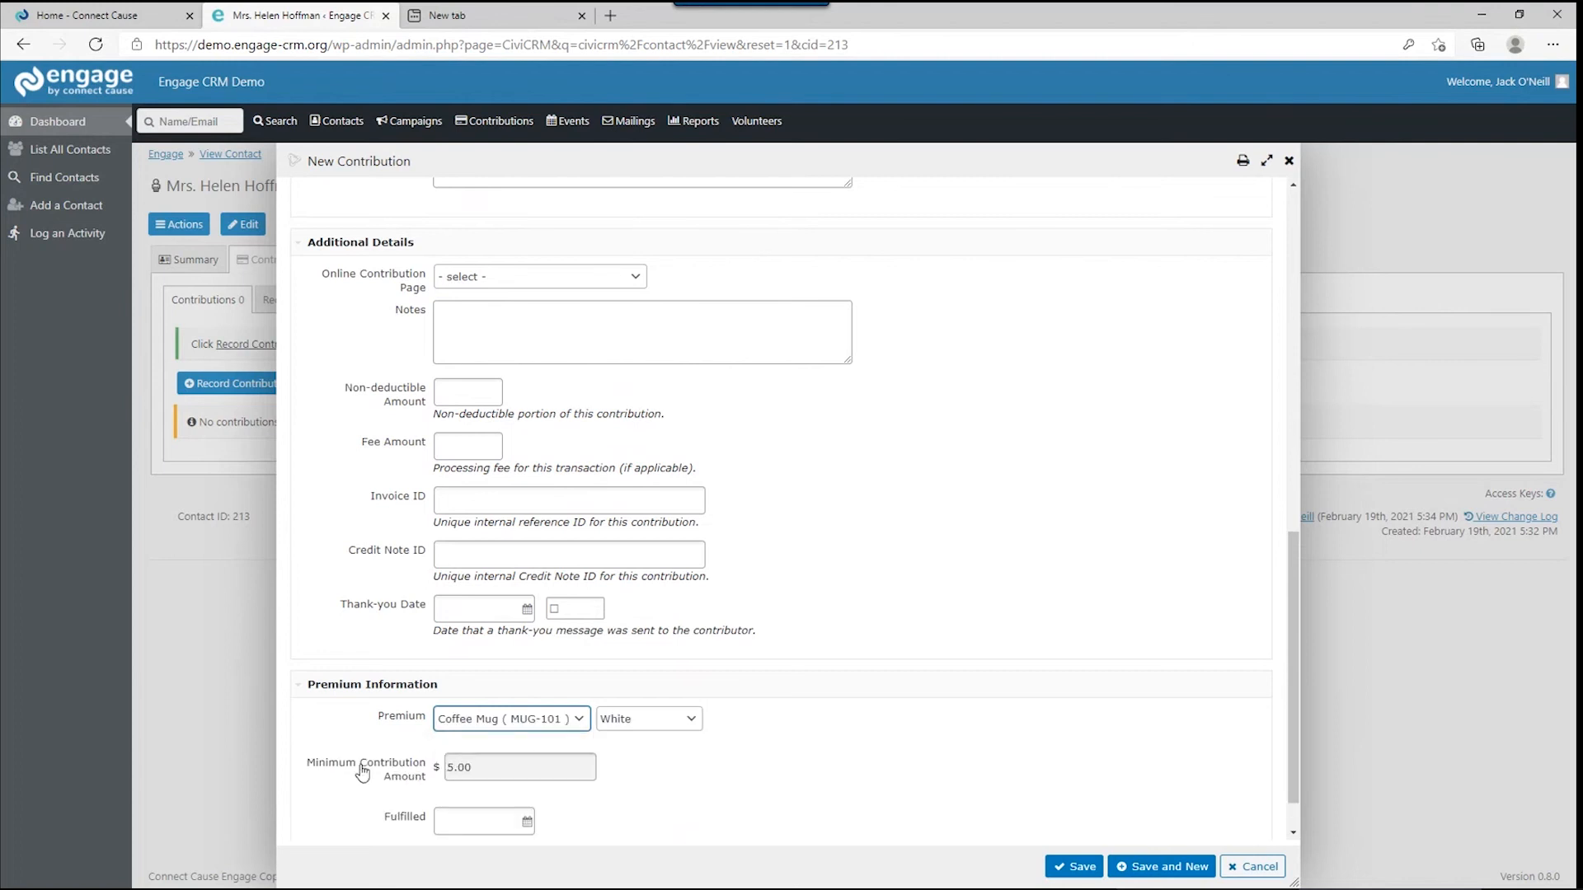
pyautogui.click(501, 765)
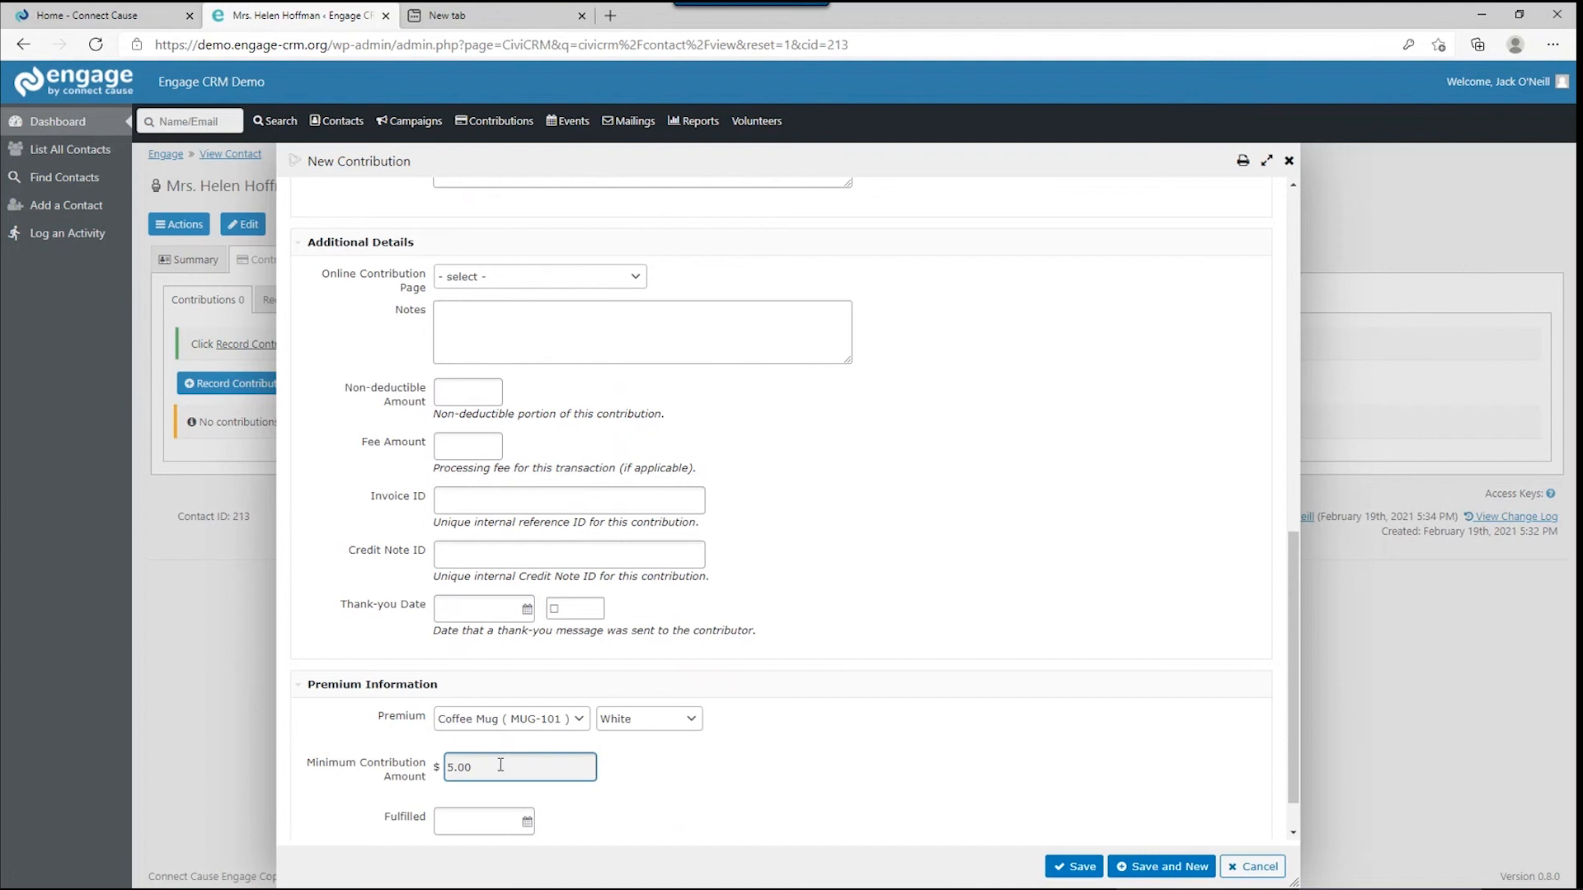
pyautogui.moveTo(500, 765); pyautogui.dragTo(444, 767)
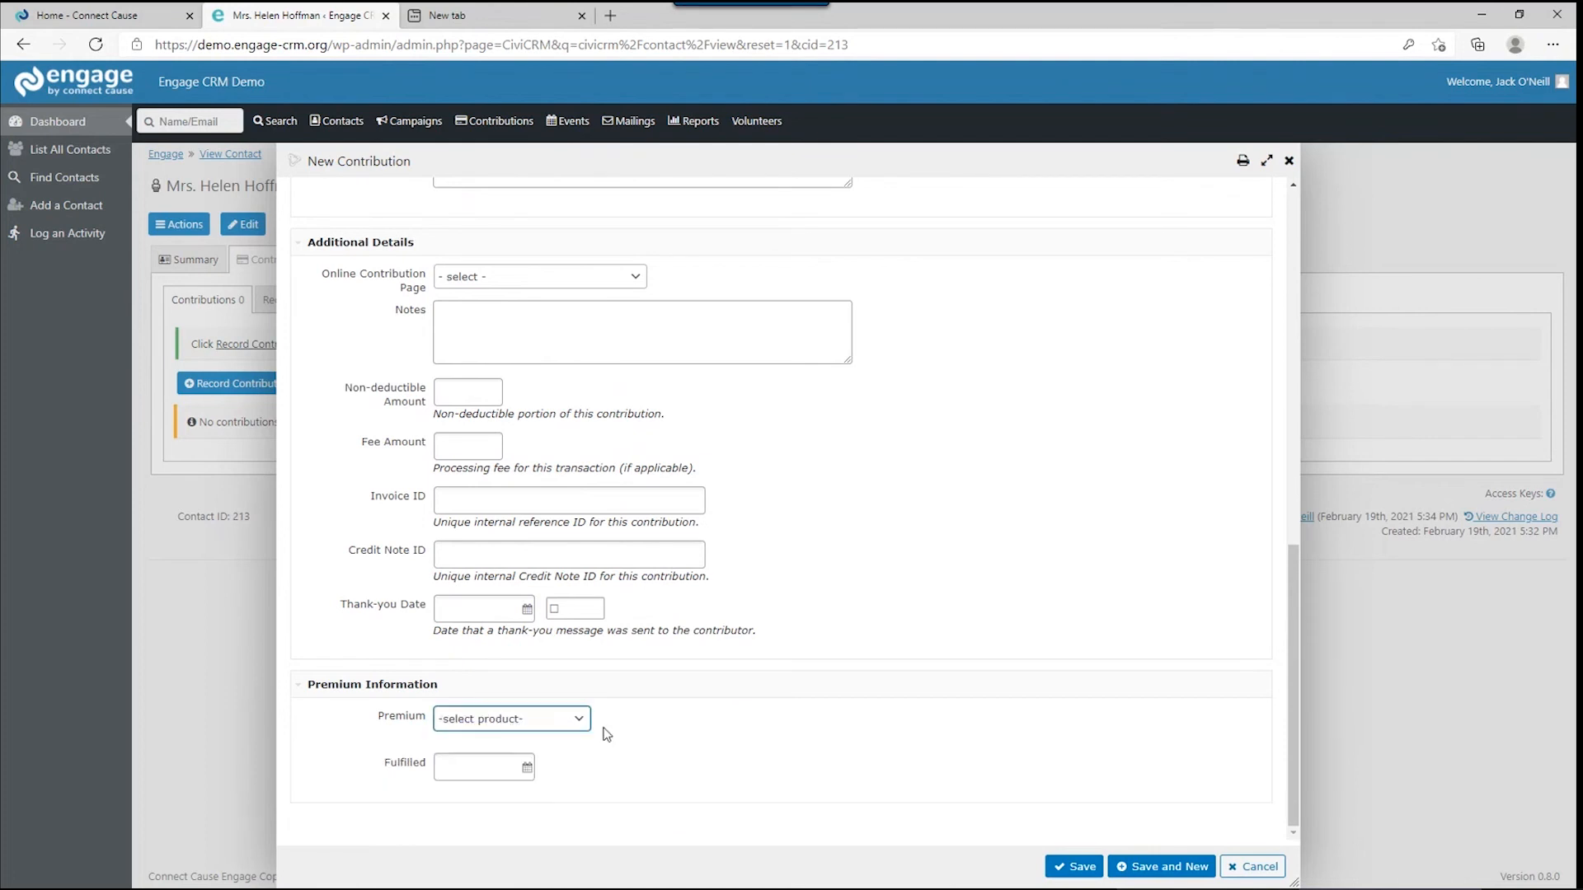
pyautogui.click(544, 730)
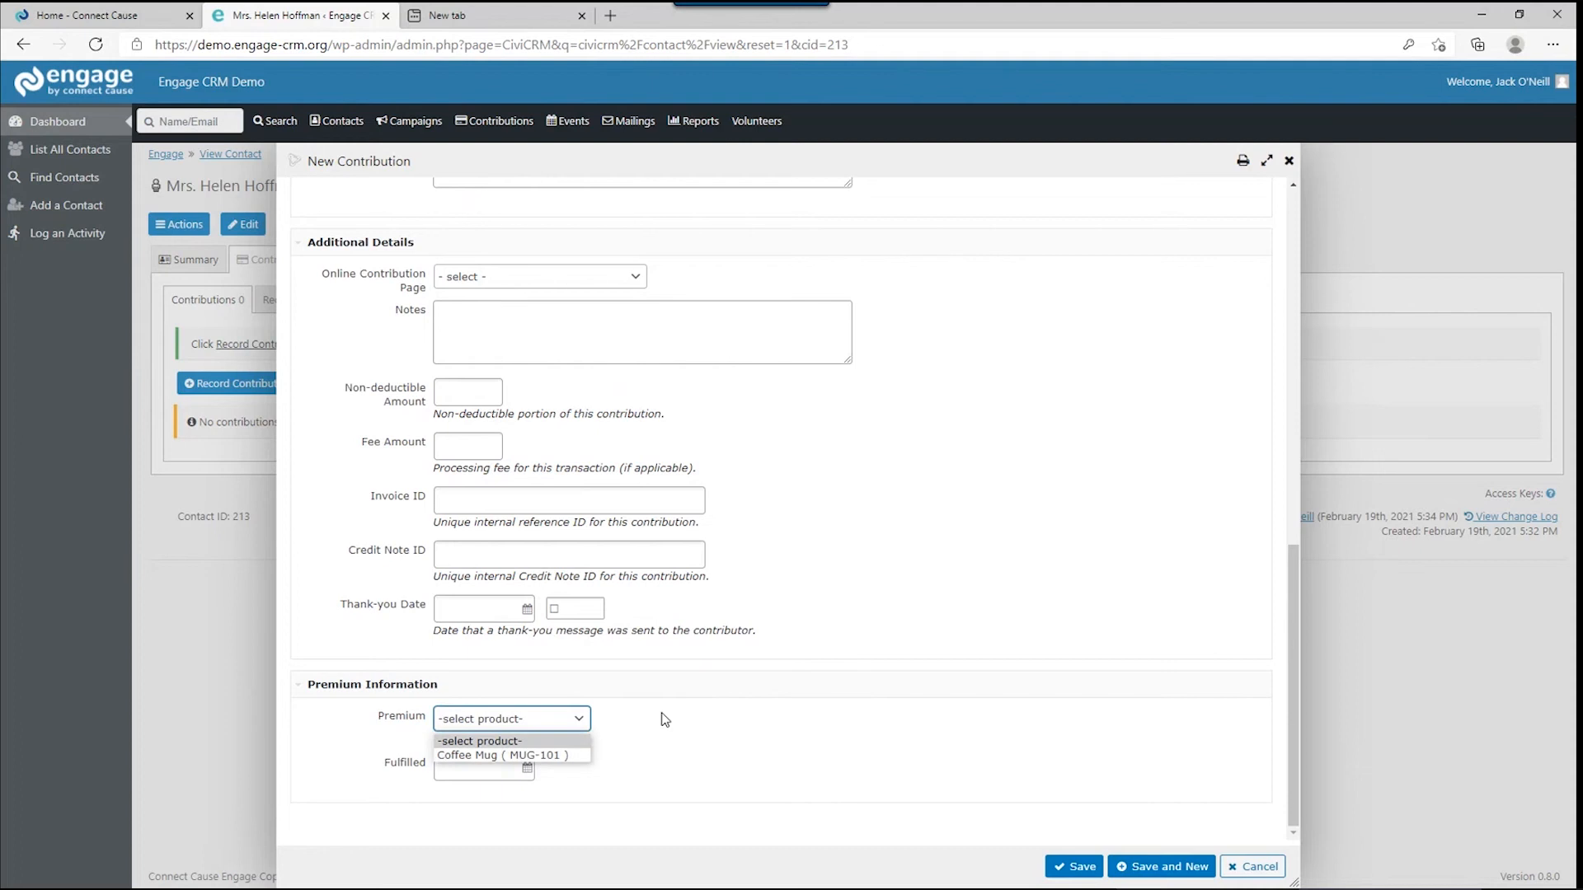
pyautogui.click(664, 719)
pyautogui.click(528, 719)
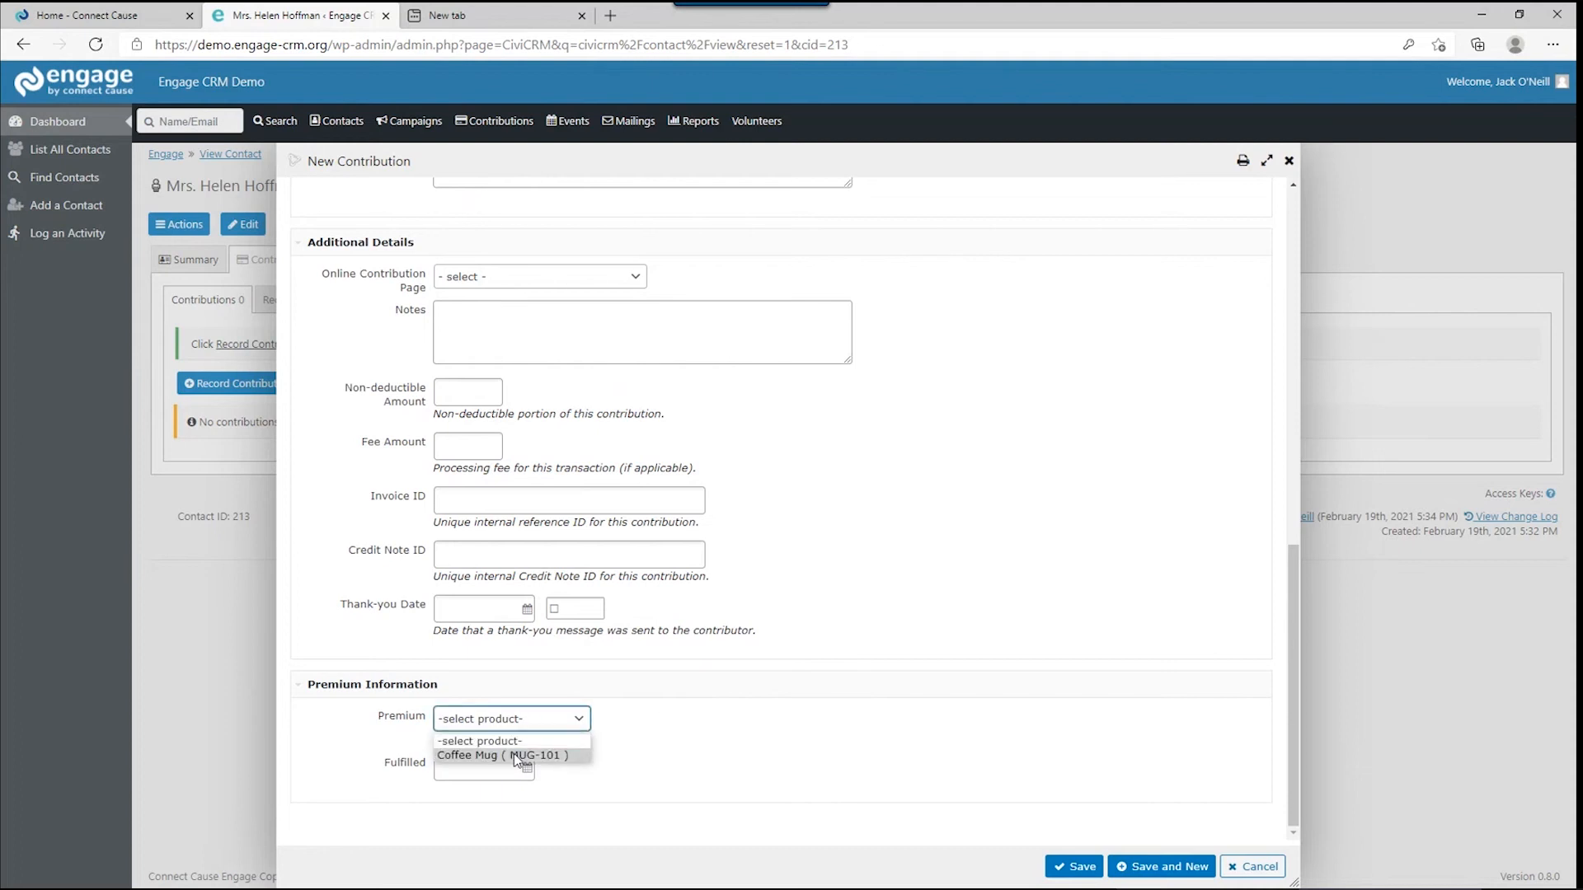
pyautogui.click(513, 753)
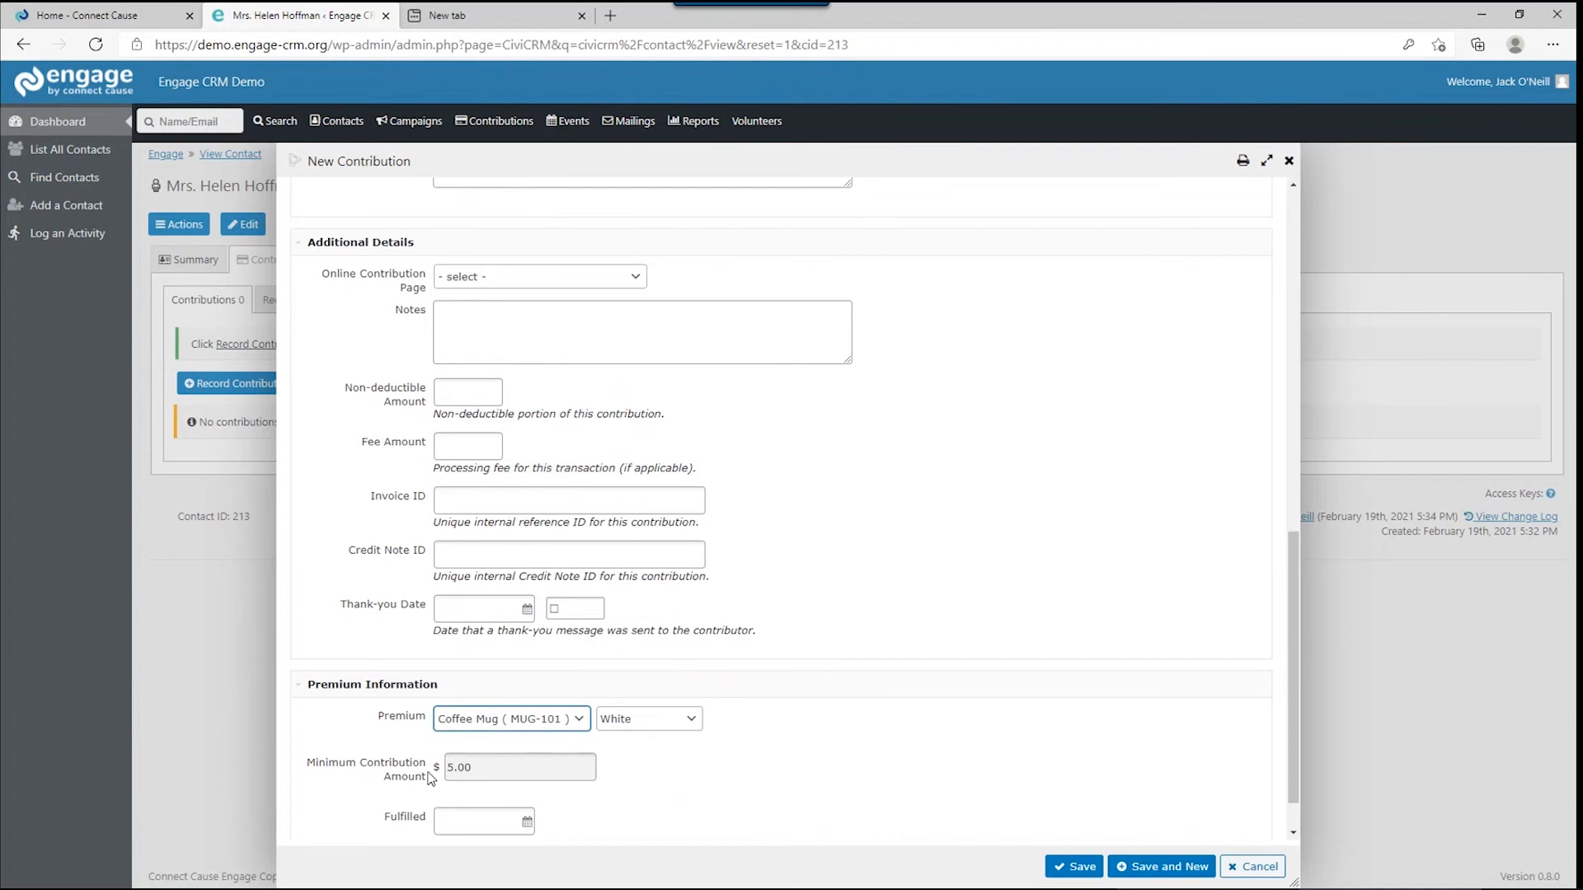
pyautogui.click(608, 723)
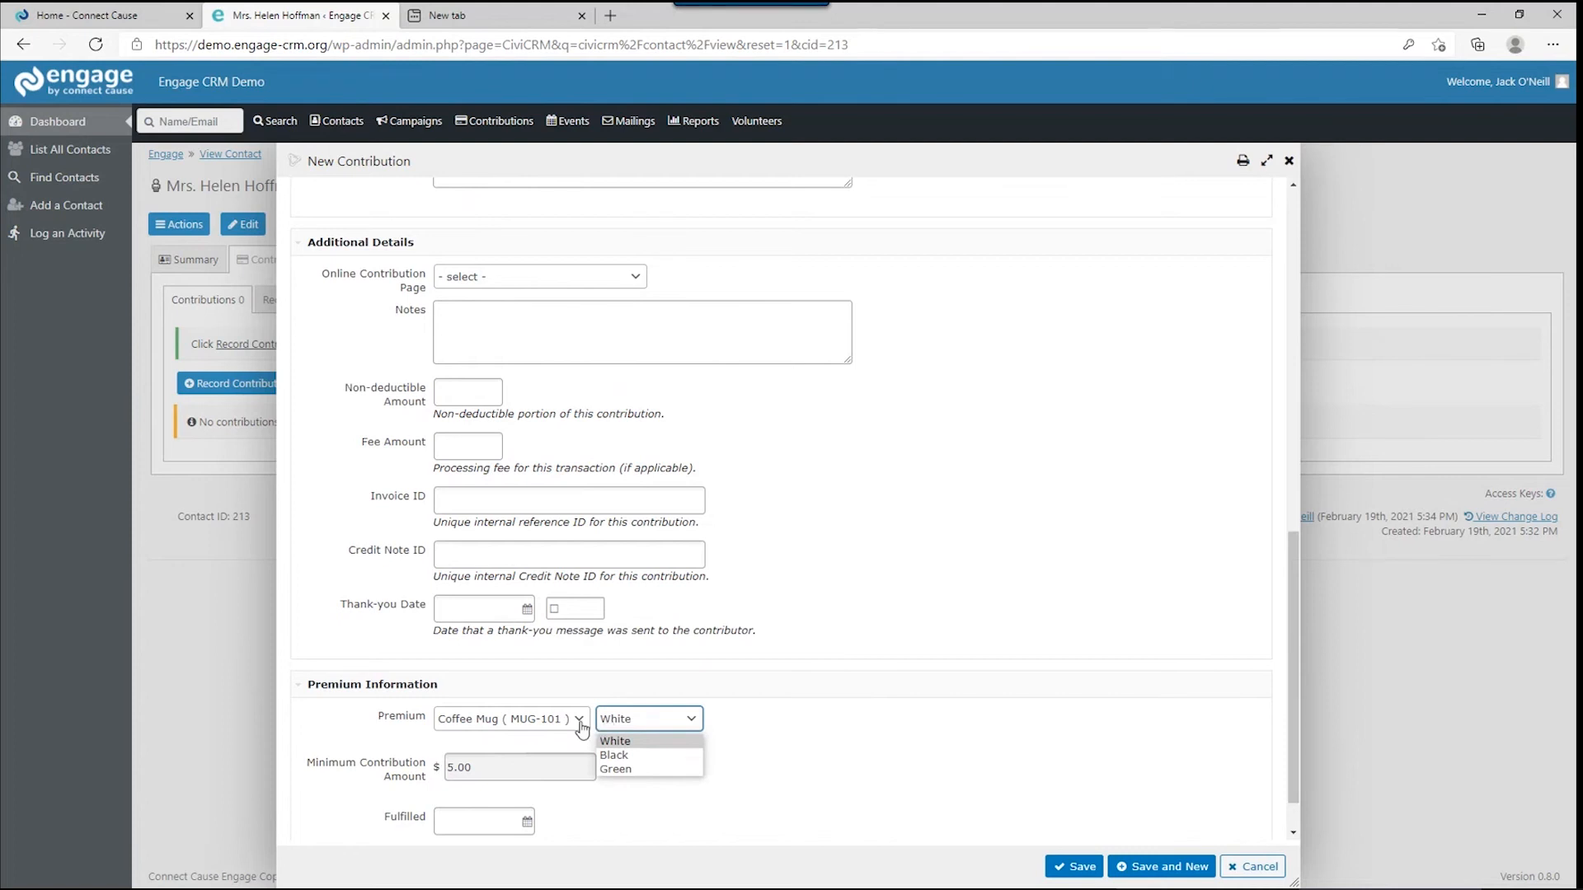
pyautogui.click(579, 722)
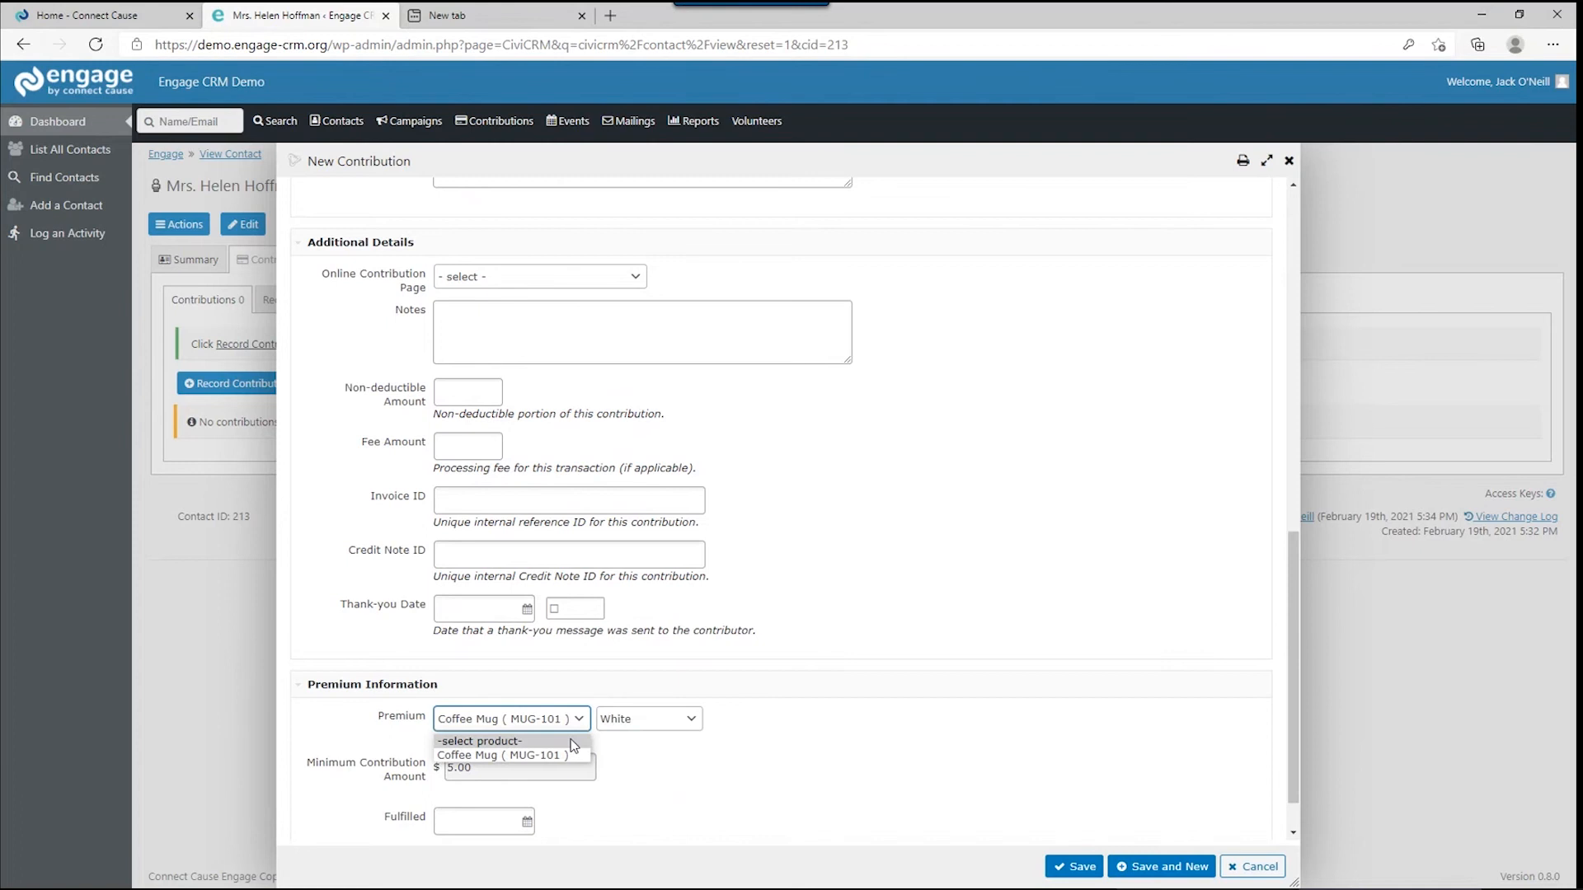
pyautogui.click(572, 741)
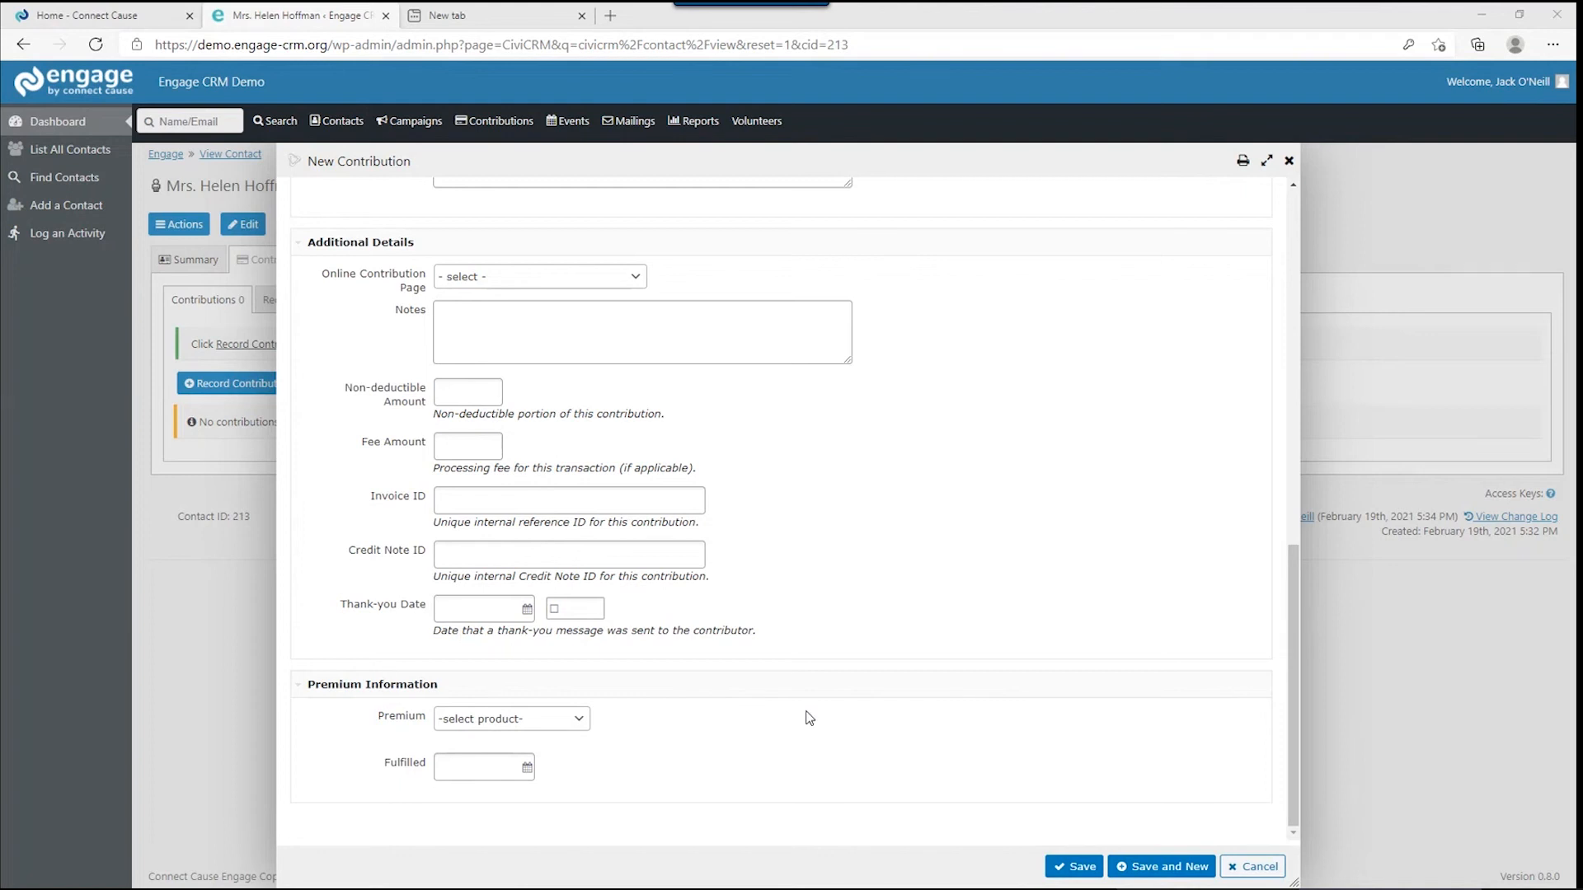
# Save the new $5,000.00 contribution from the top of the dialog.
pyautogui.scroll(15, 810, 718)
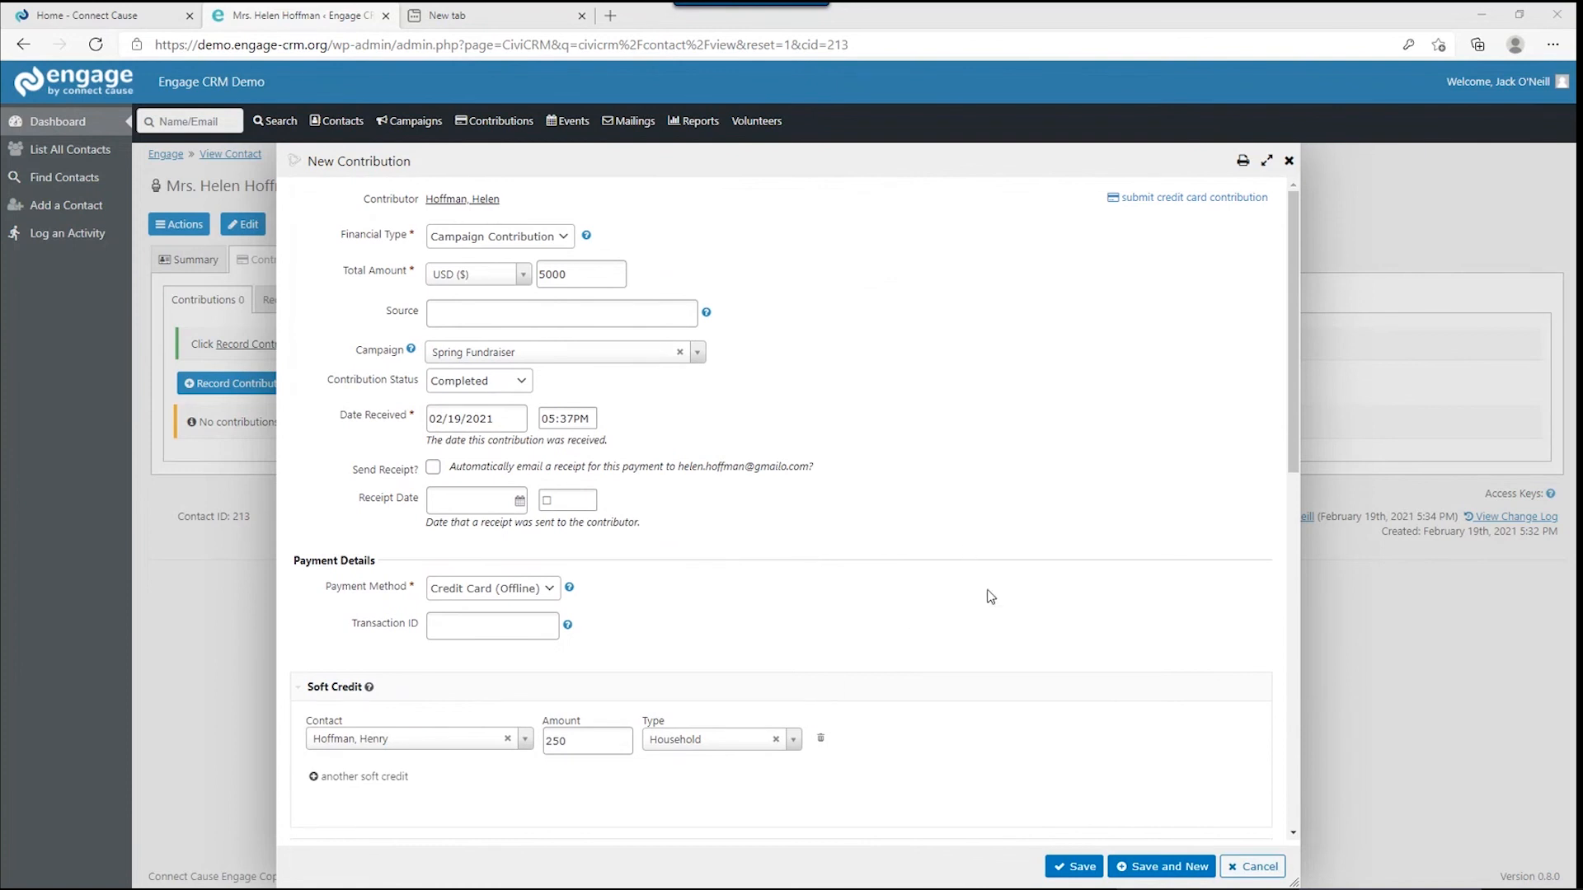
pyautogui.click(1070, 867)
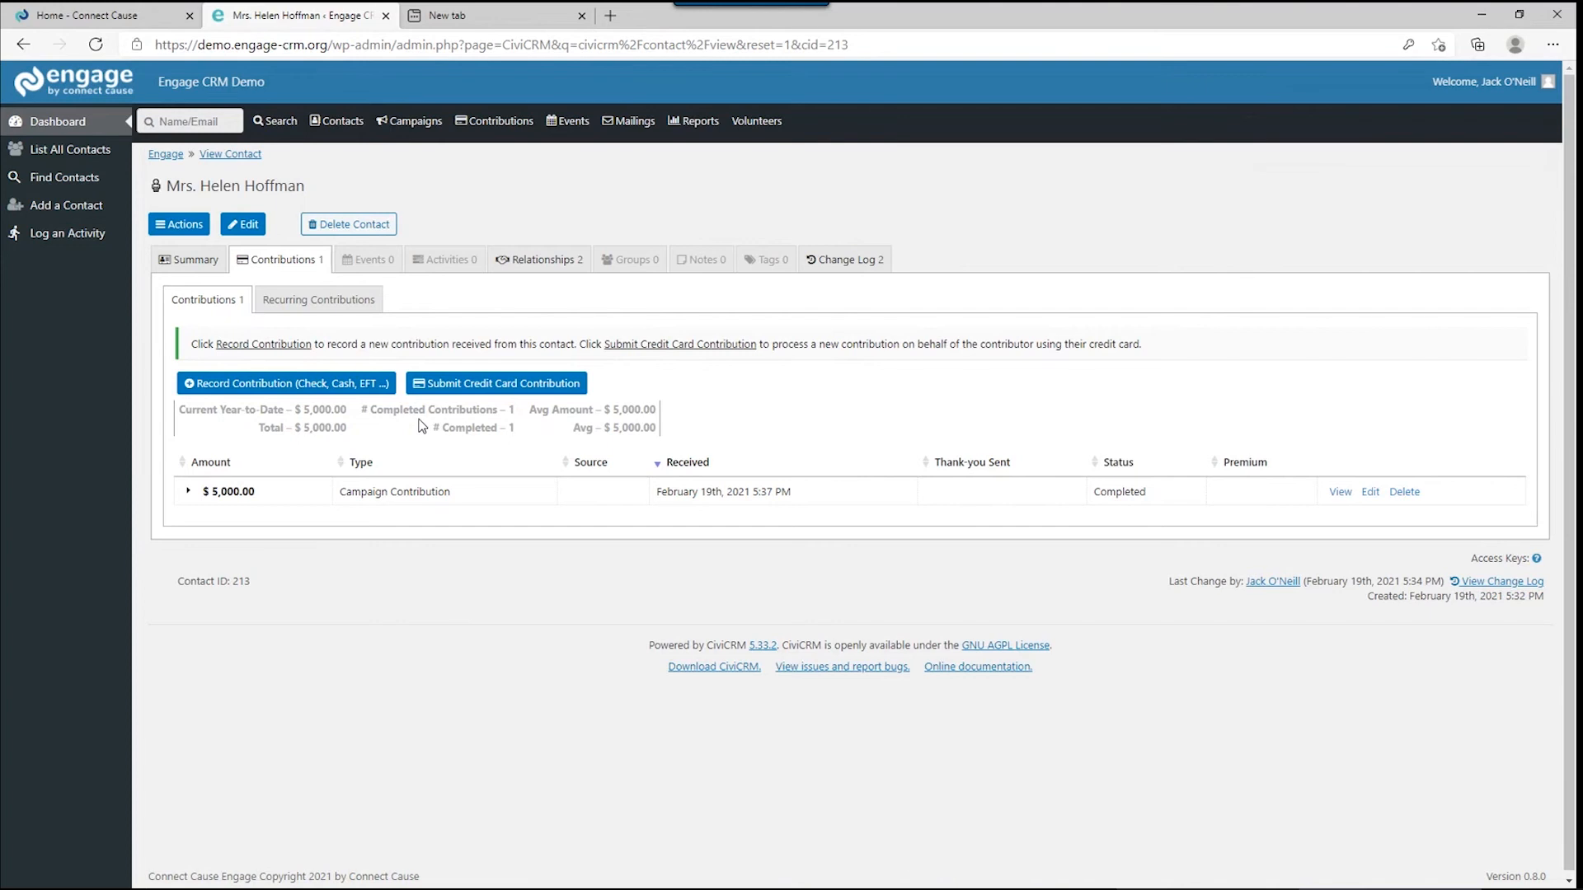
# Review the contribution's Credit Card (Offline) payment details, closing the edit dialog unchanged.
pyautogui.click(188, 491)
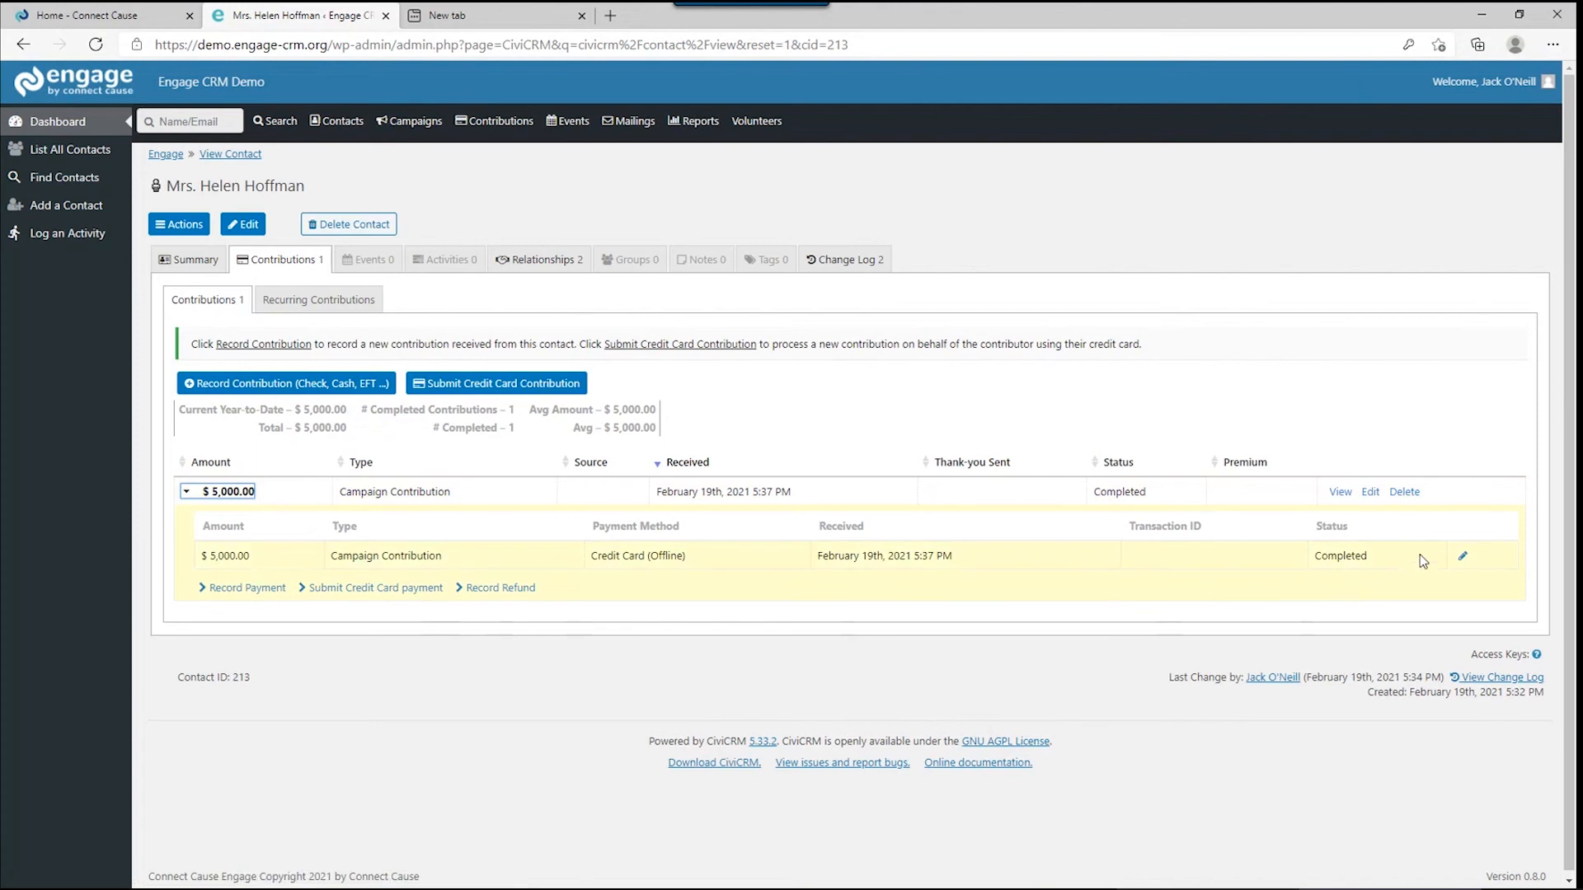
pyautogui.click(1462, 556)
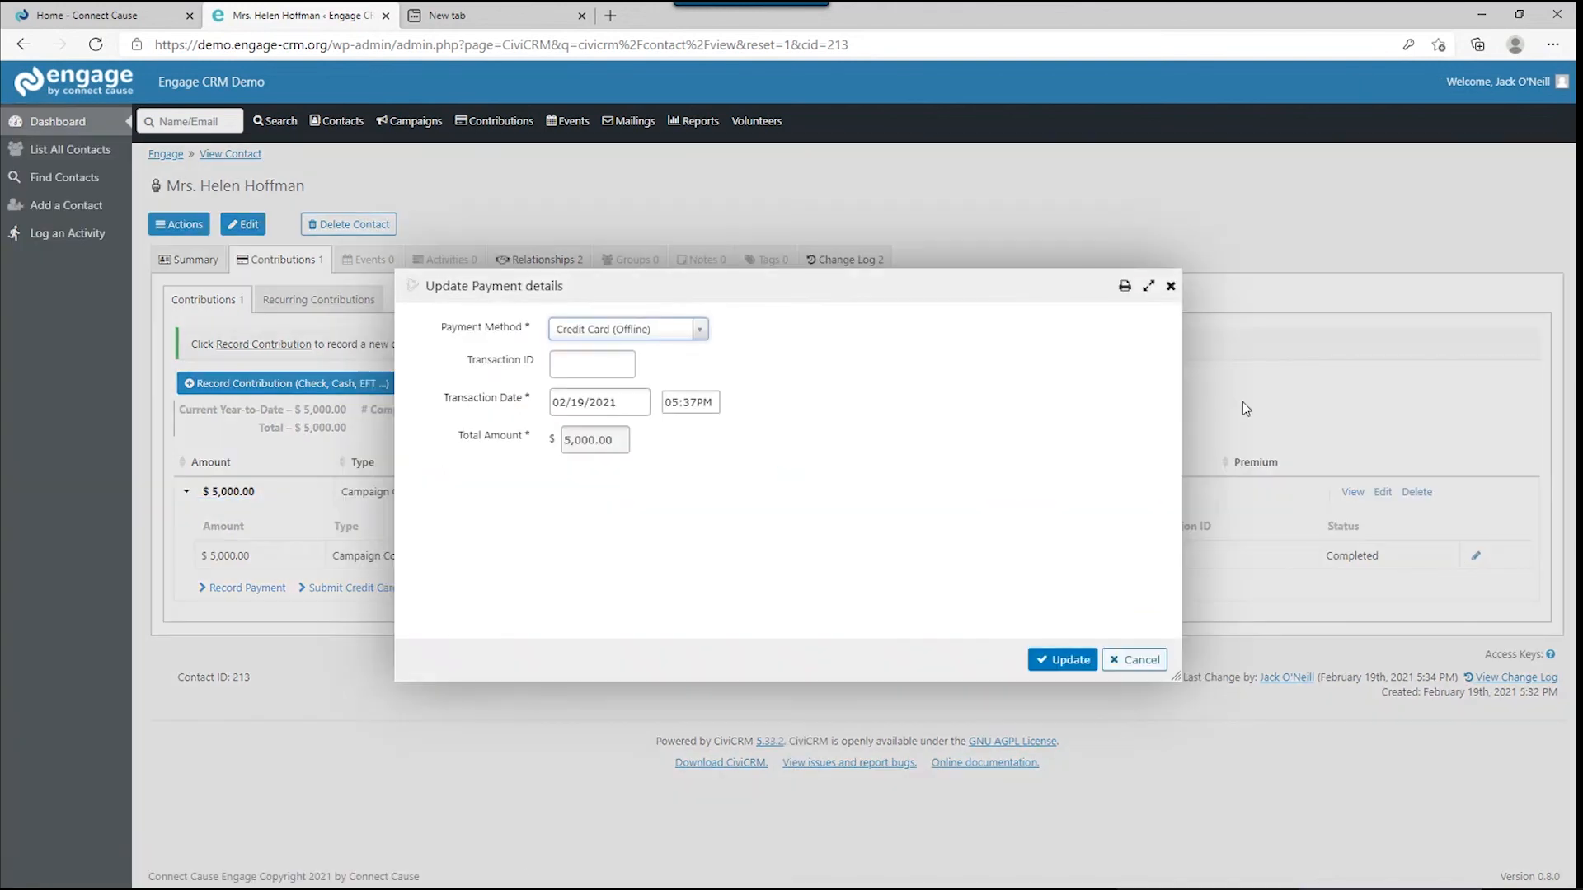
pyautogui.click(1170, 288)
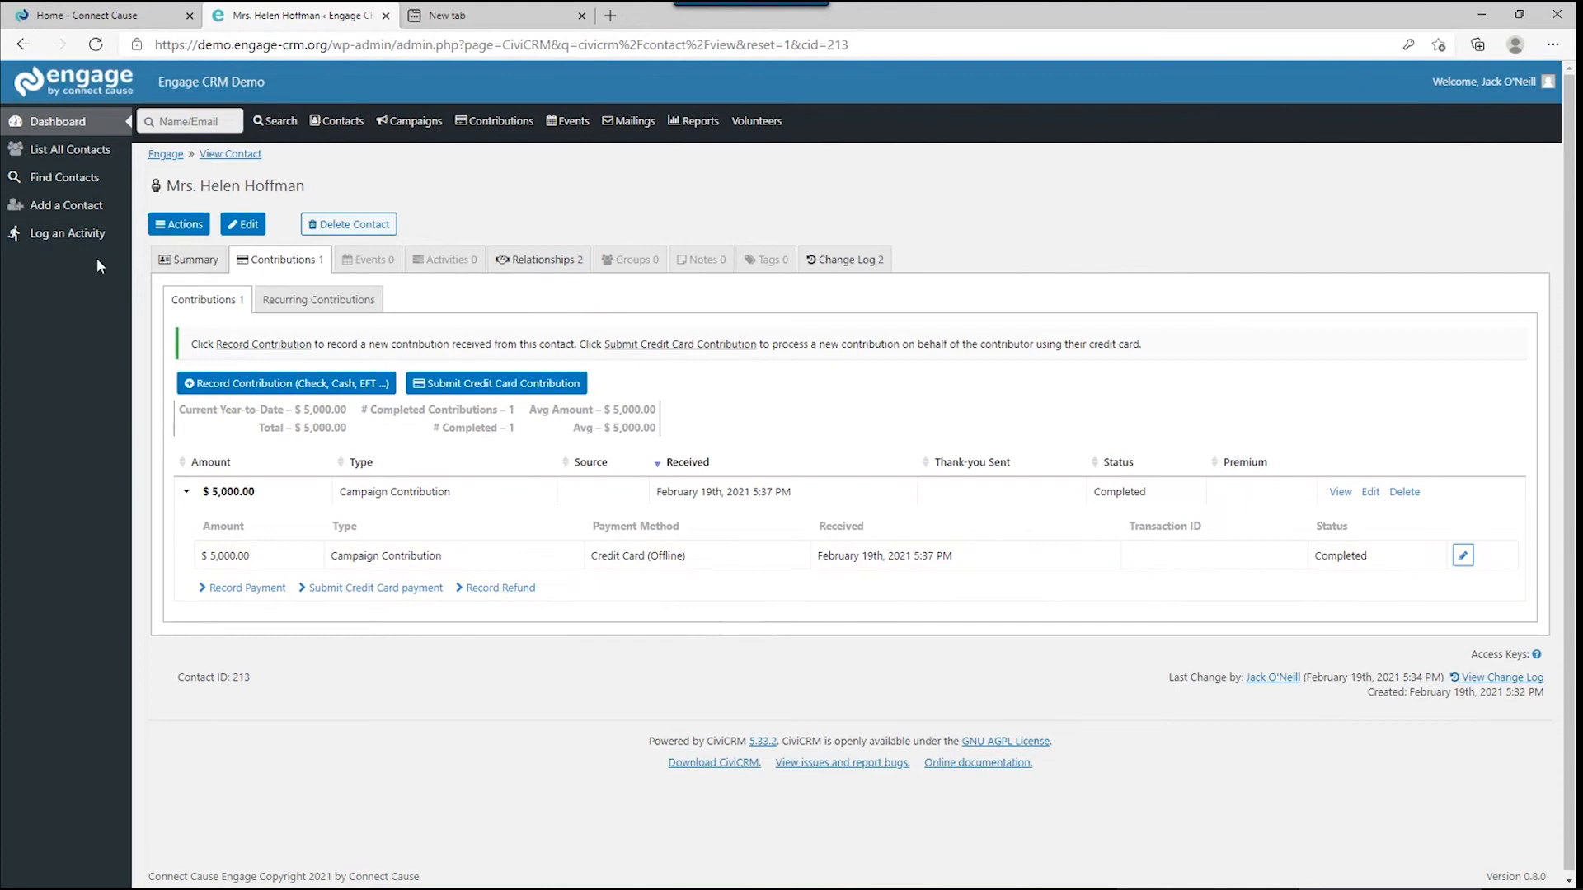
# Return to the dashboard and refresh Top Donors to show the $5,000.00 donor first.
pyautogui.click(80, 120)
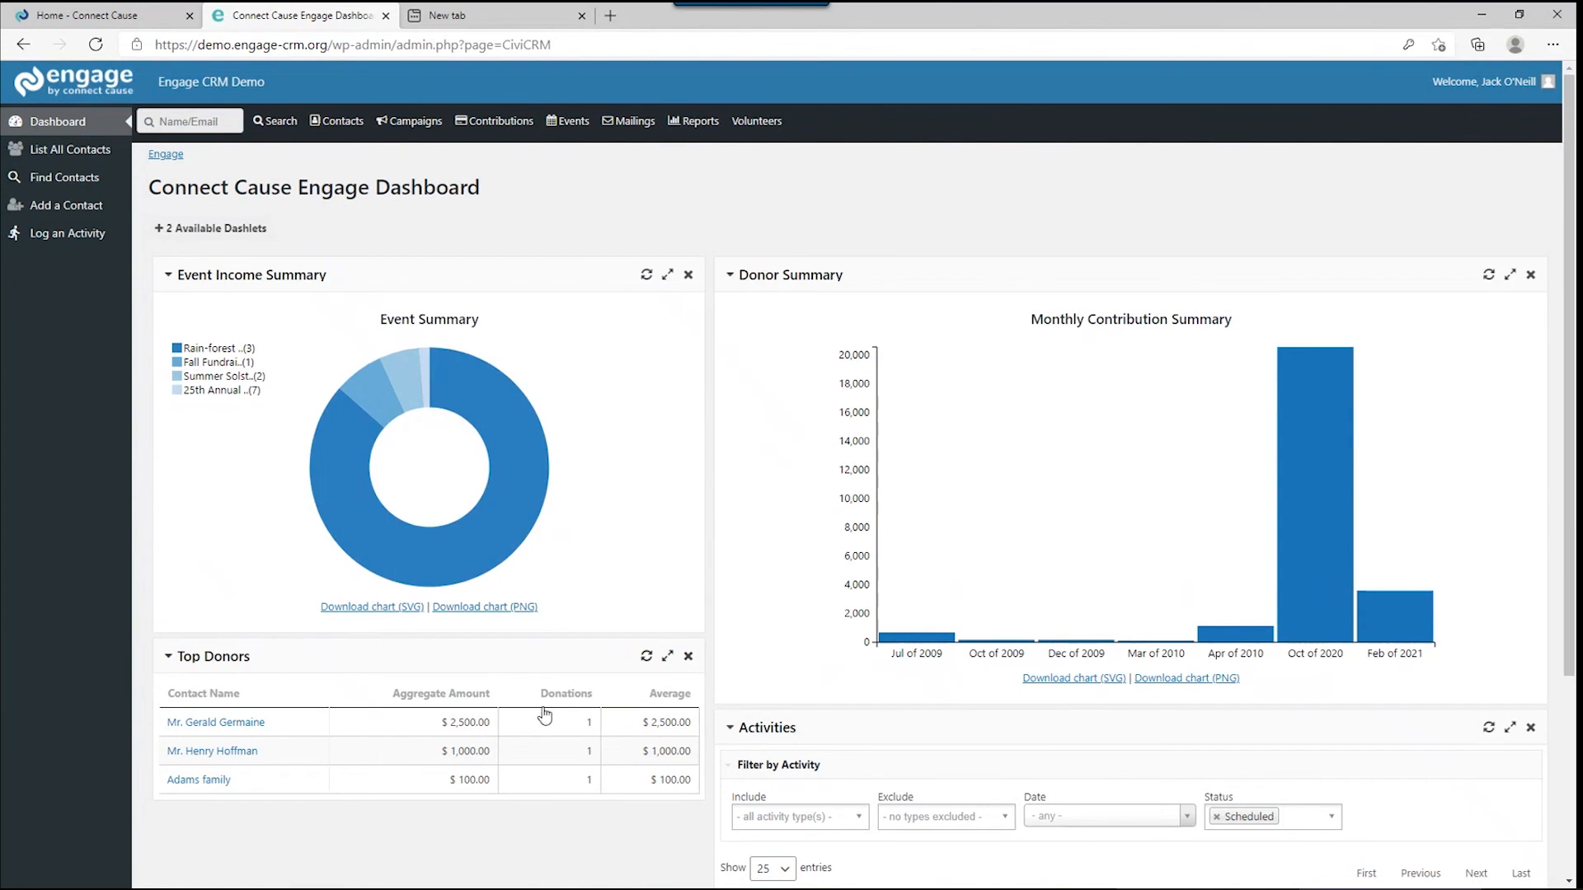
pyautogui.click(646, 655)
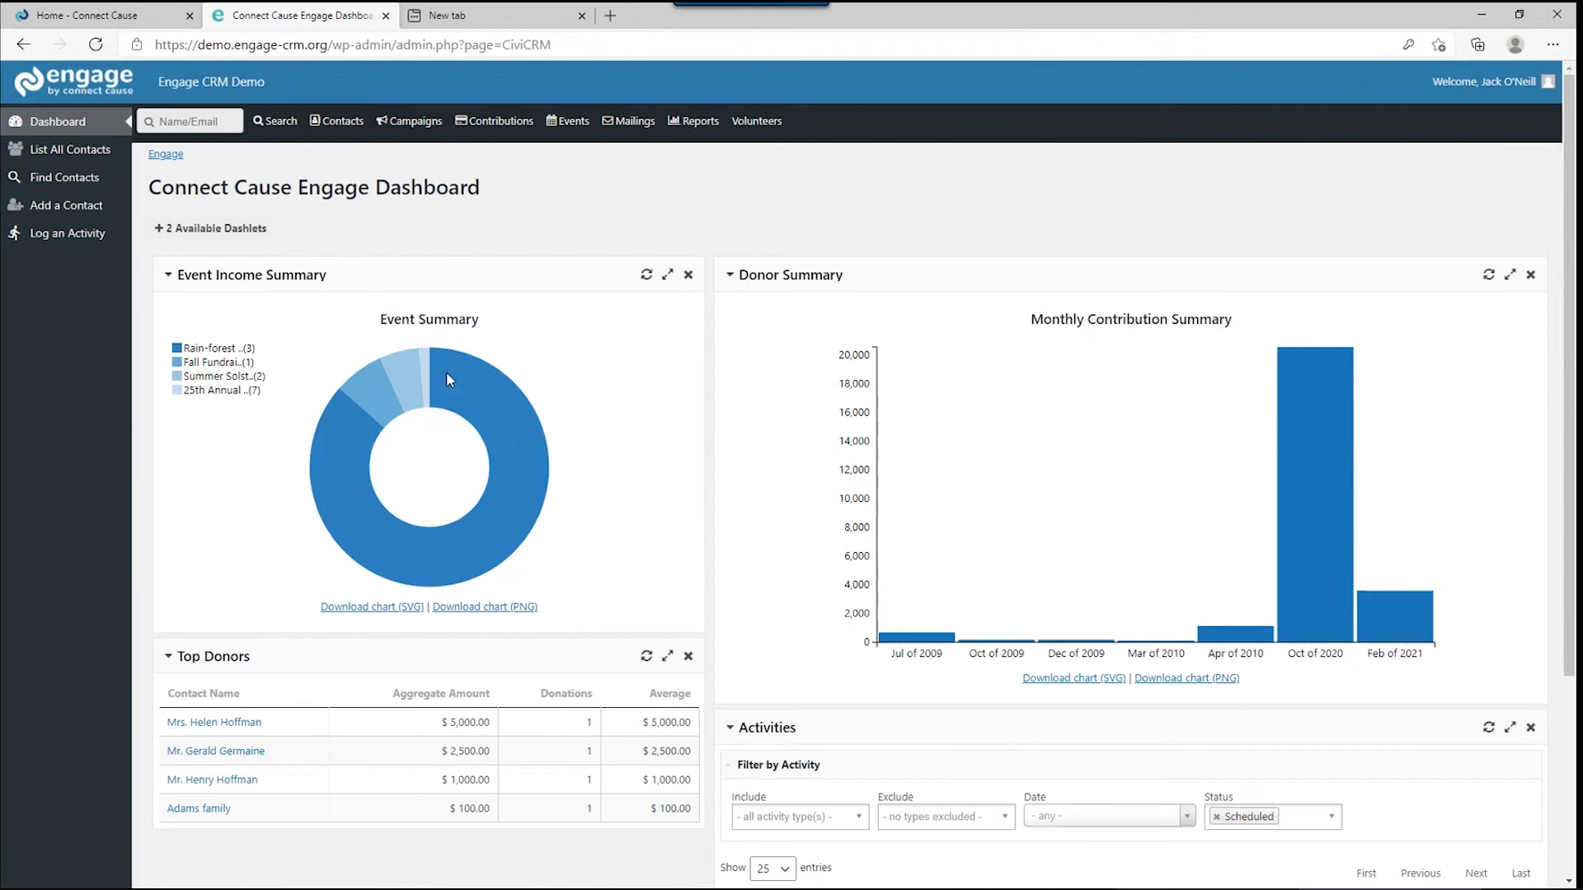
# Find the donor by first name in quick search and view her Activities tab.
pyautogui.click(224, 126)
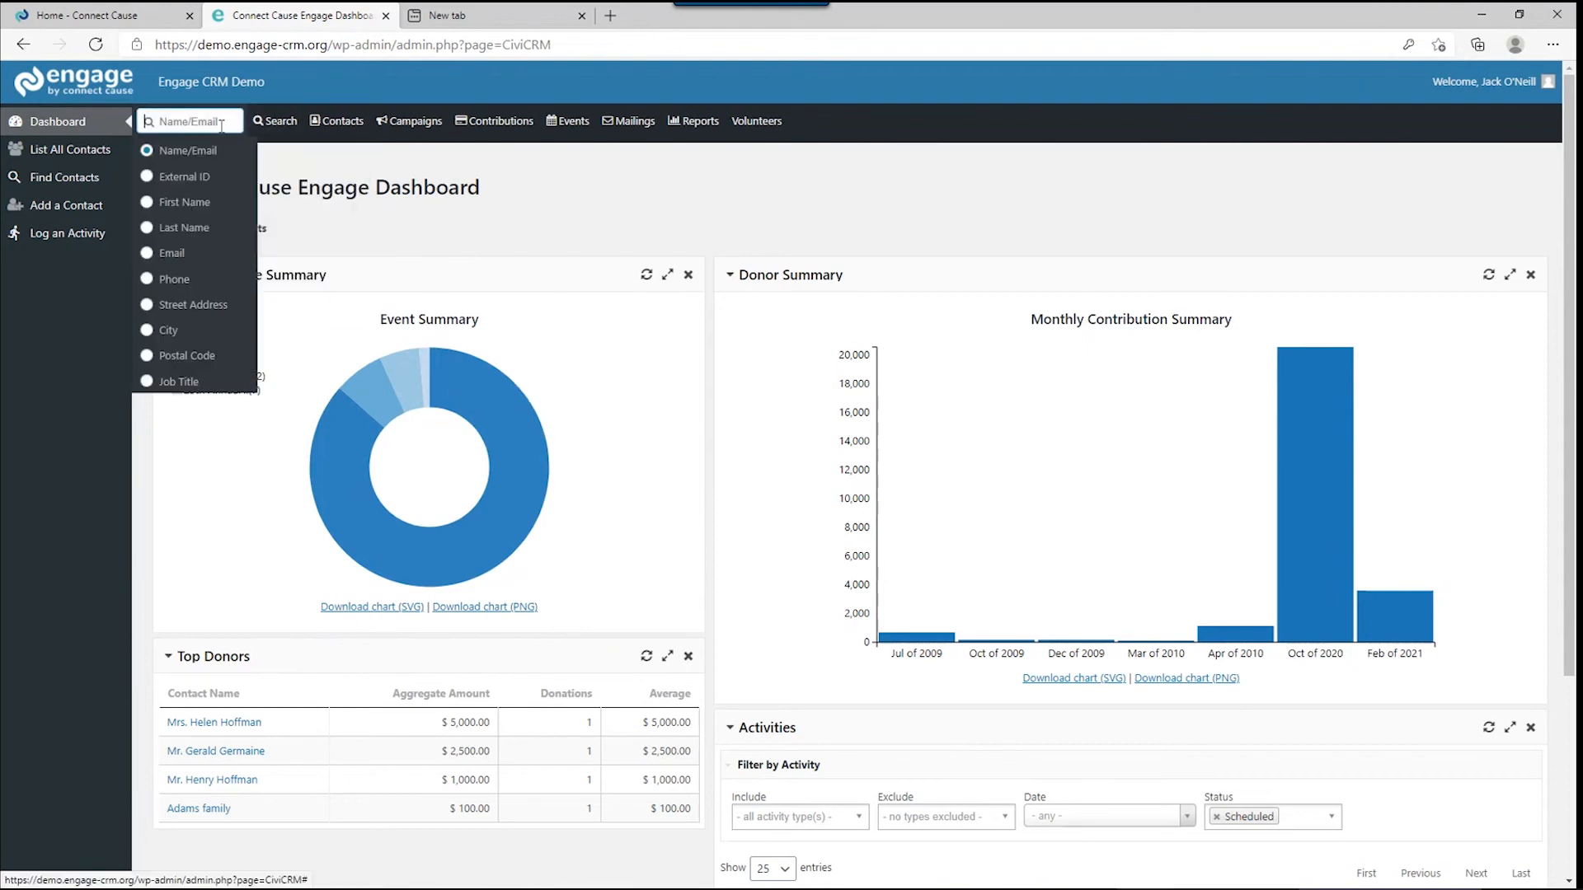
pyautogui.write('helen')
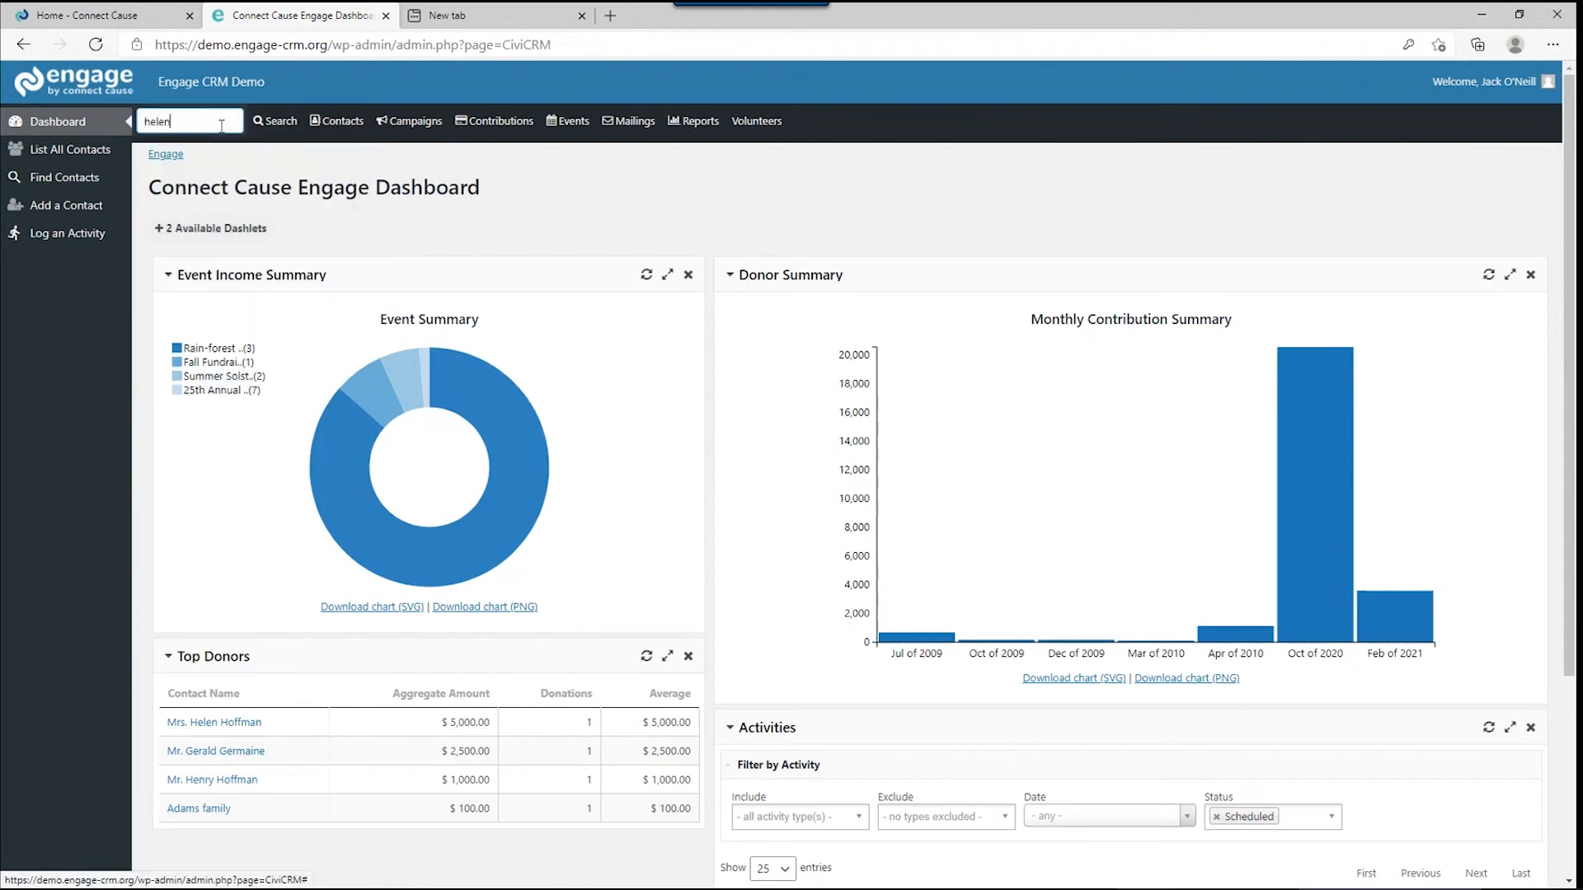
pyautogui.click(235, 149)
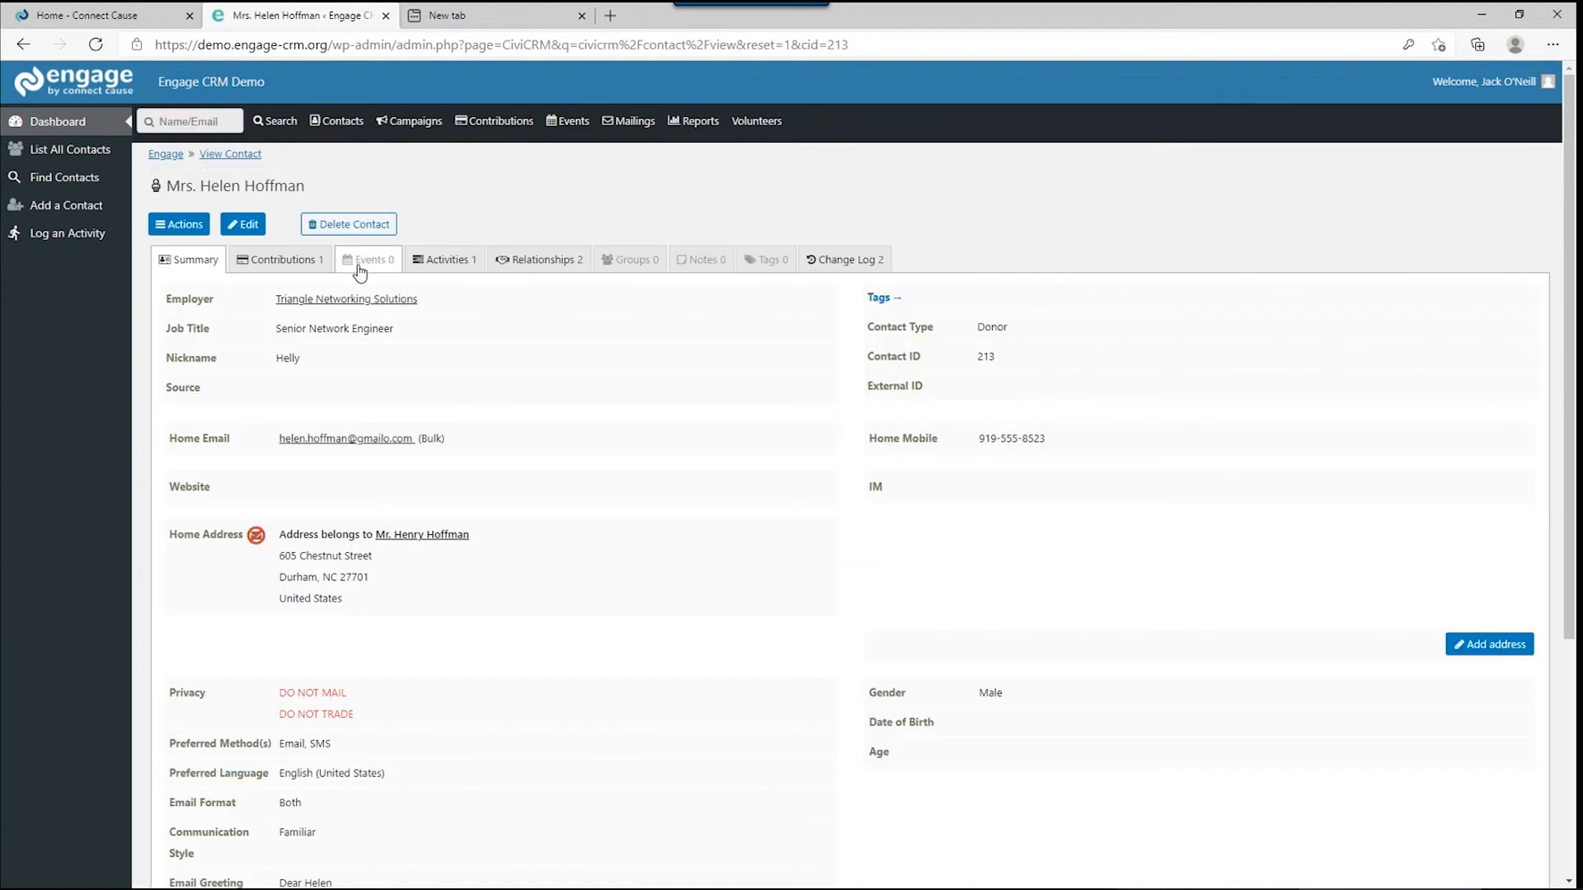
pyautogui.click(431, 265)
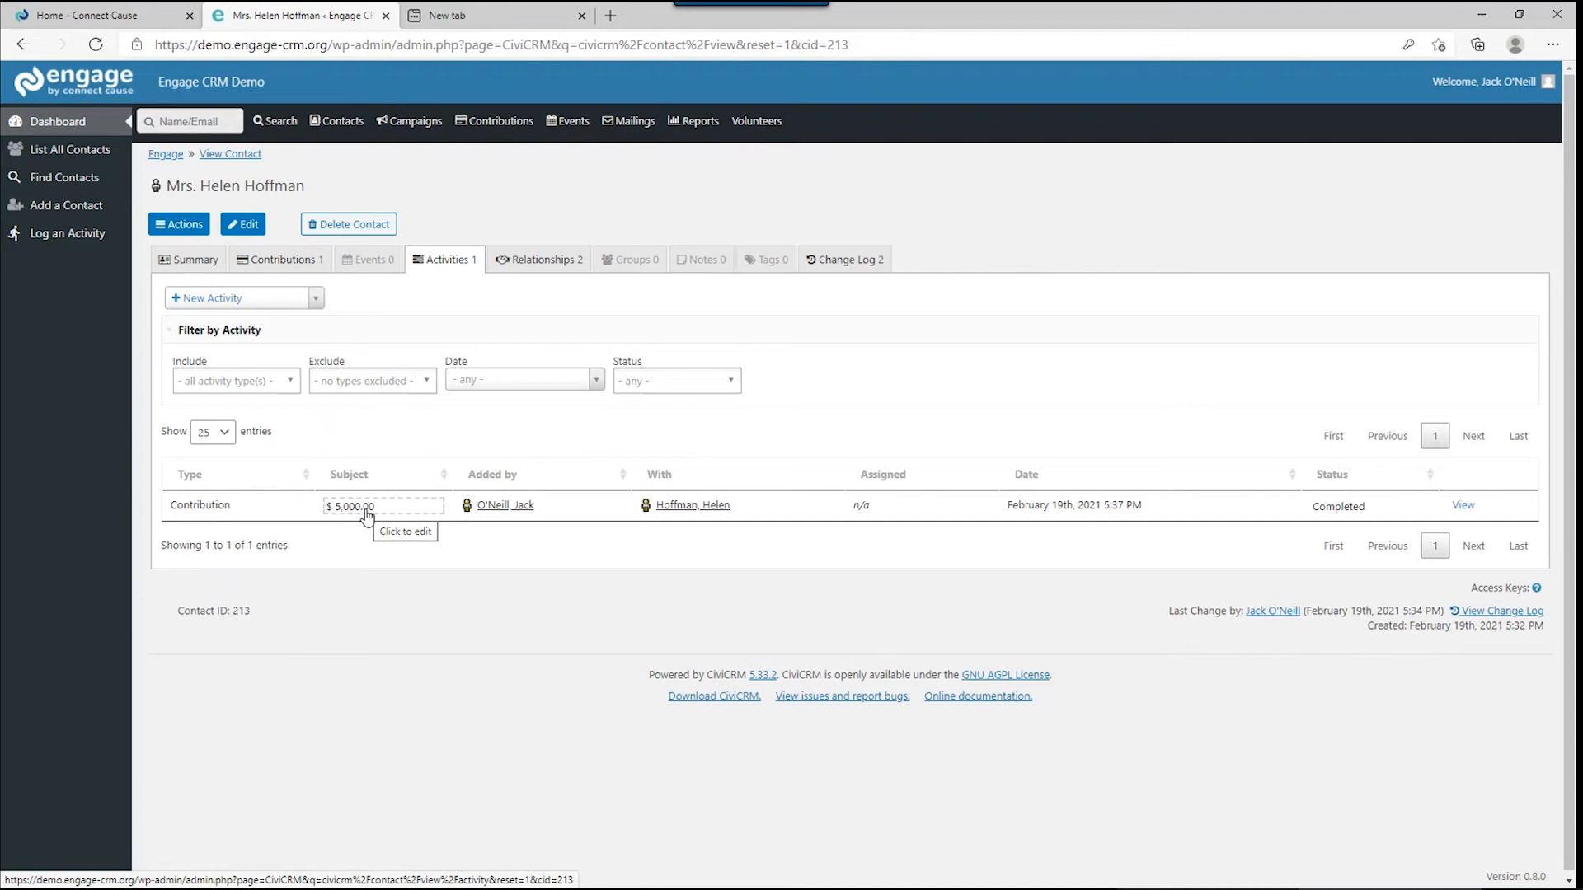
# Start a Phone Call activity and assign it to the first staff member.
pyautogui.click(194, 229)
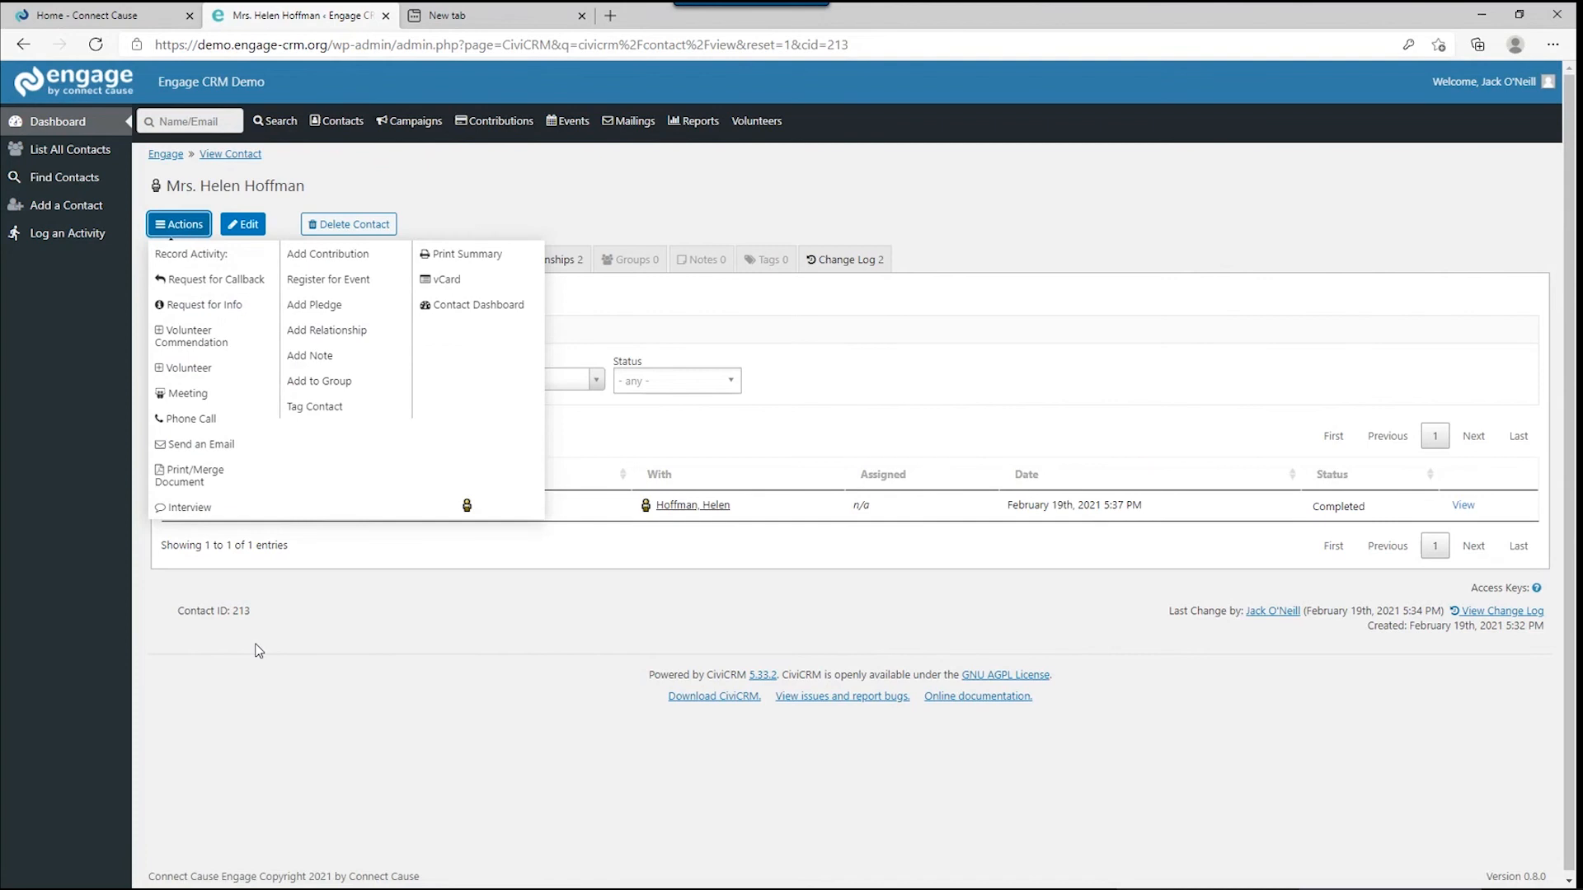
pyautogui.click(188, 417)
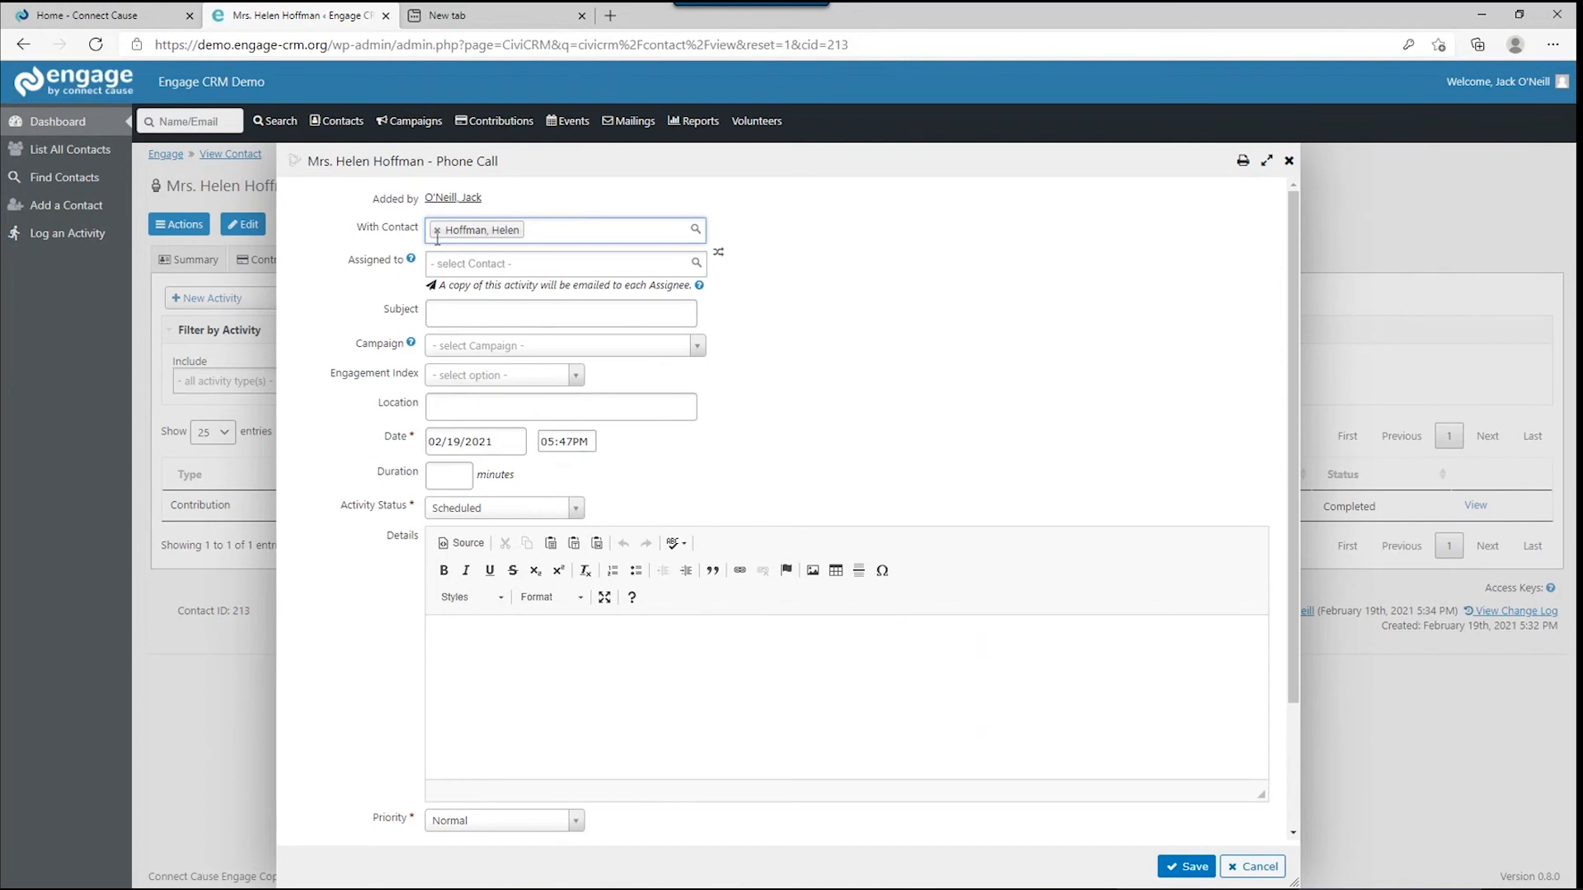
pyautogui.click(460, 266)
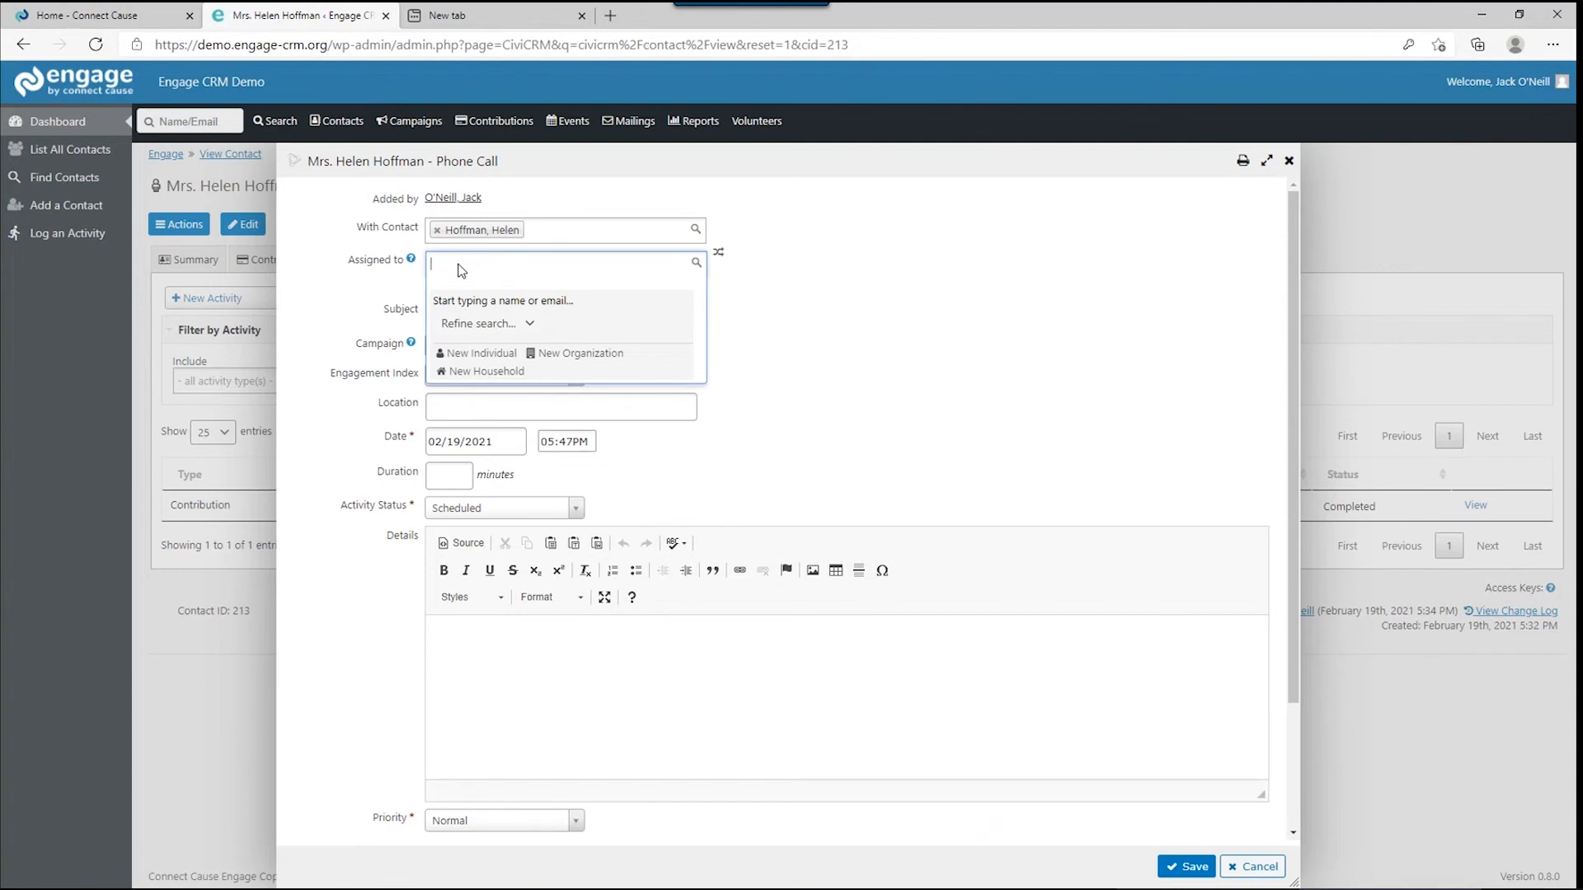
pyautogui.write('Lisa')
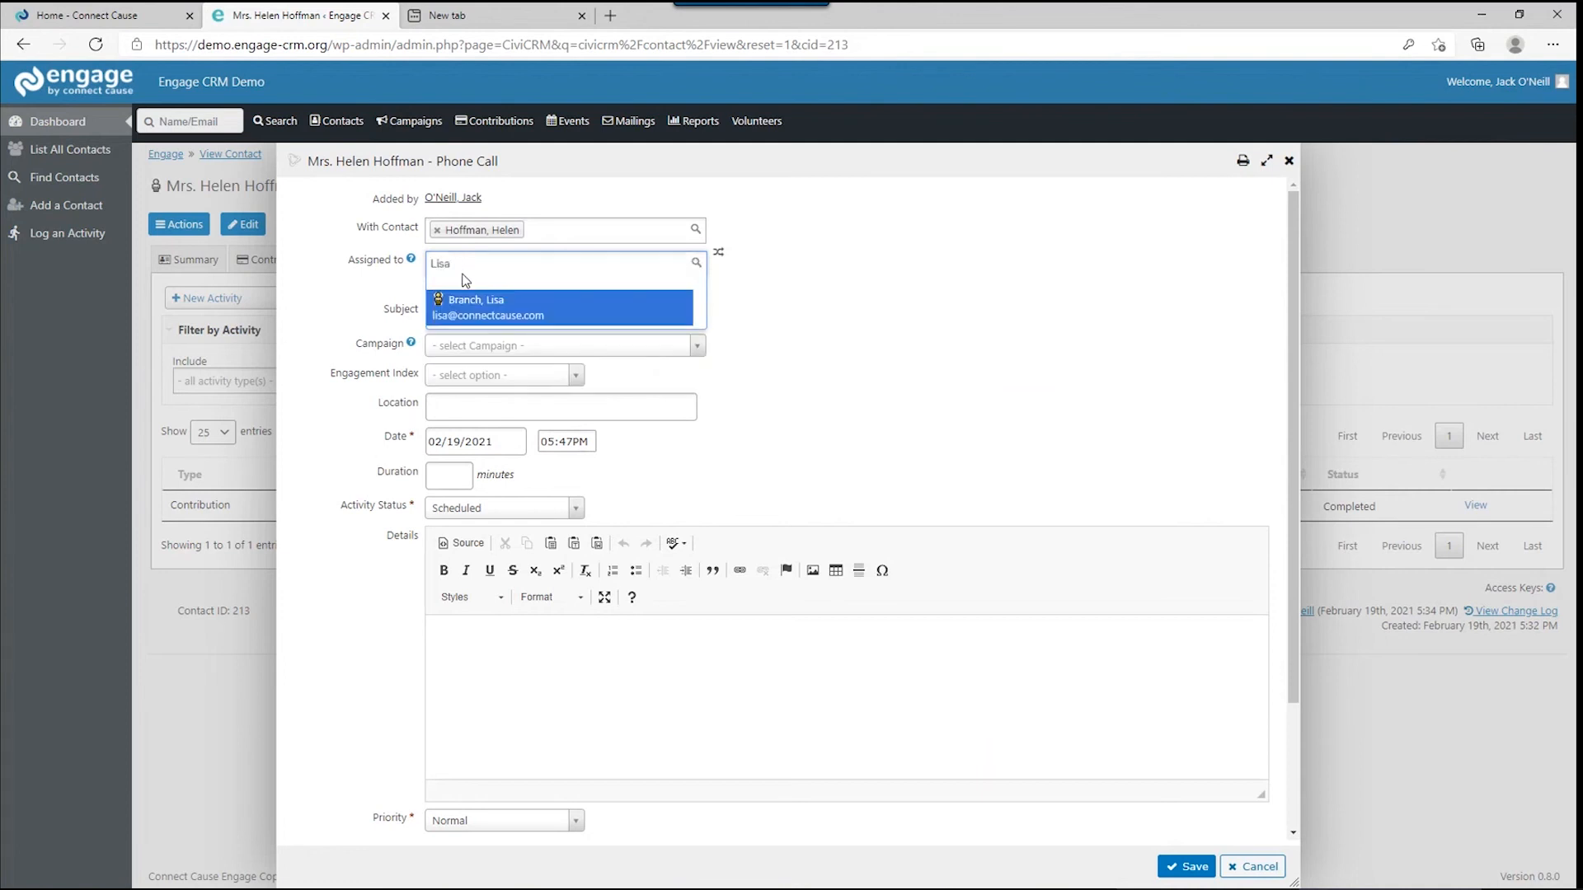
pyautogui.click(469, 310)
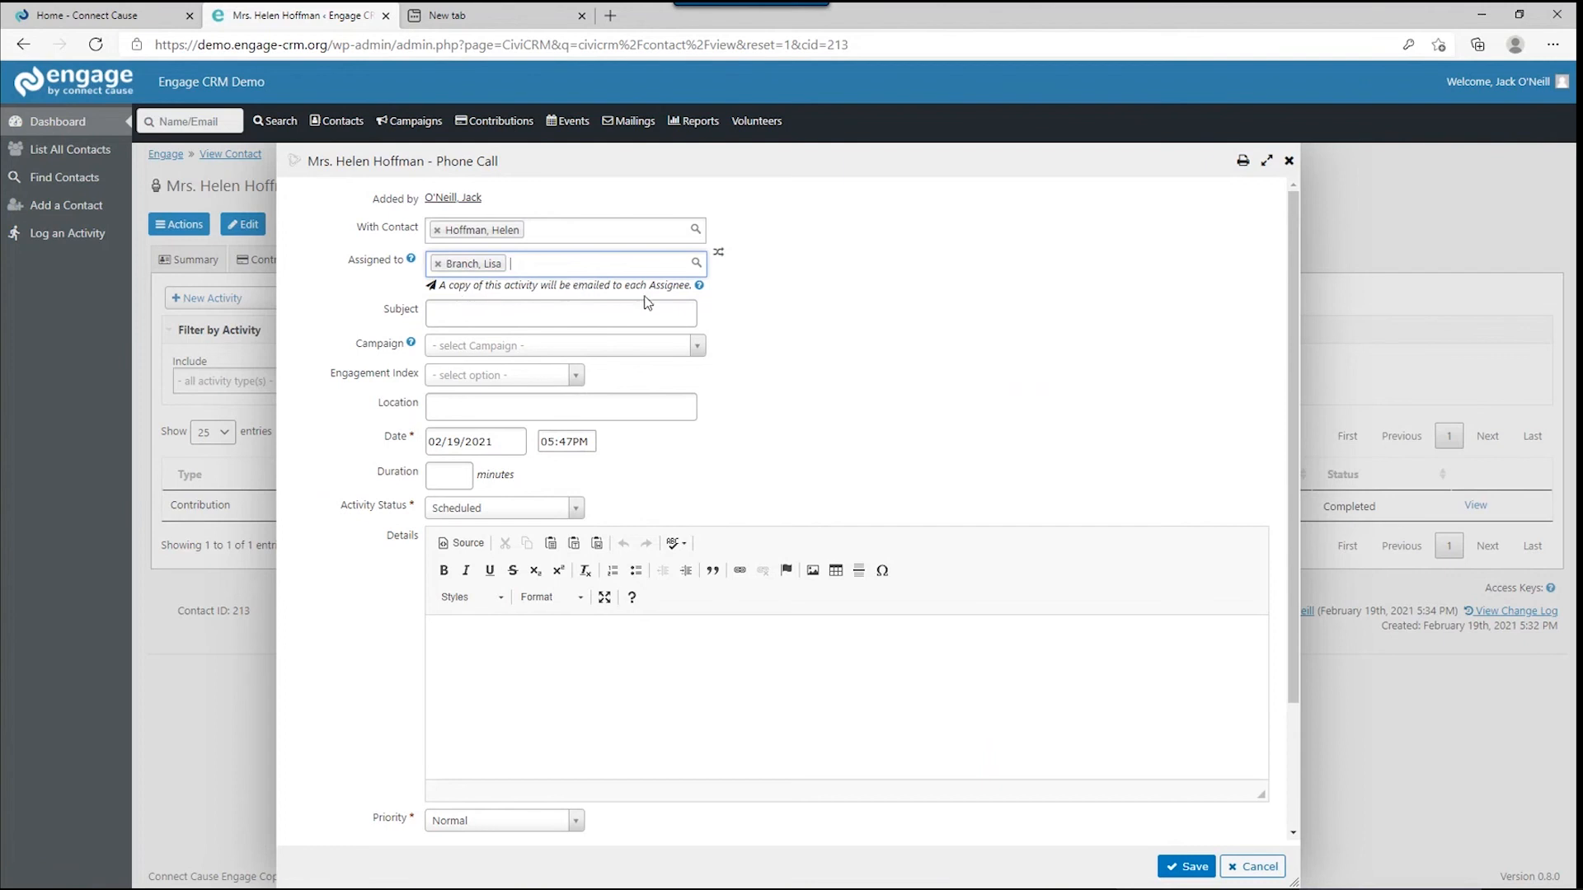
# Add a second staff member to the call's Assigned to field.
pyautogui.click(563, 265)
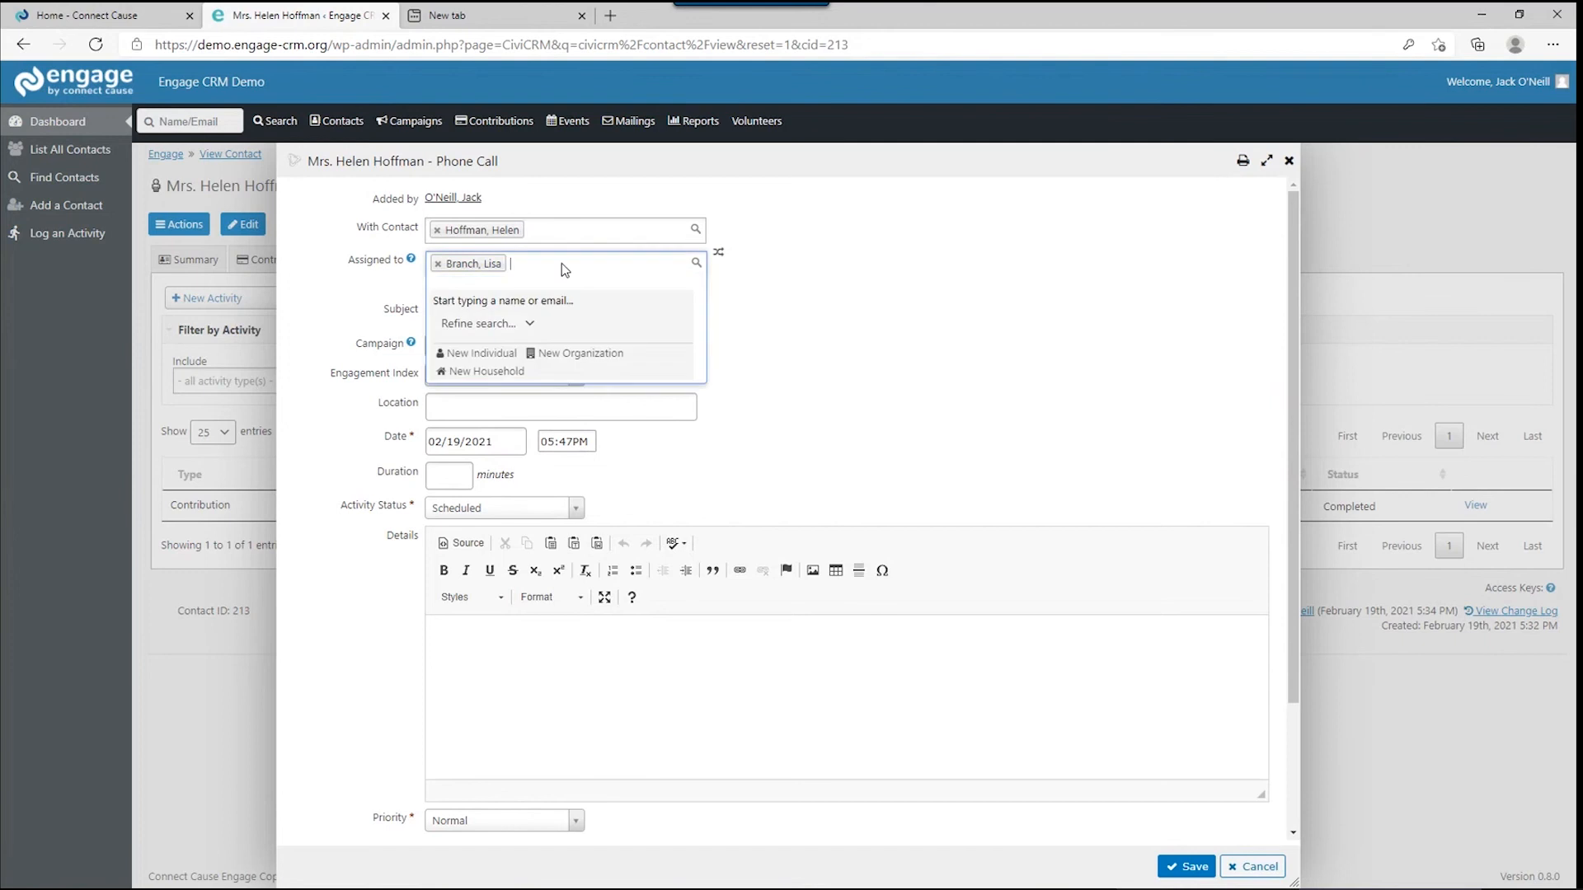
pyautogui.write('rev')
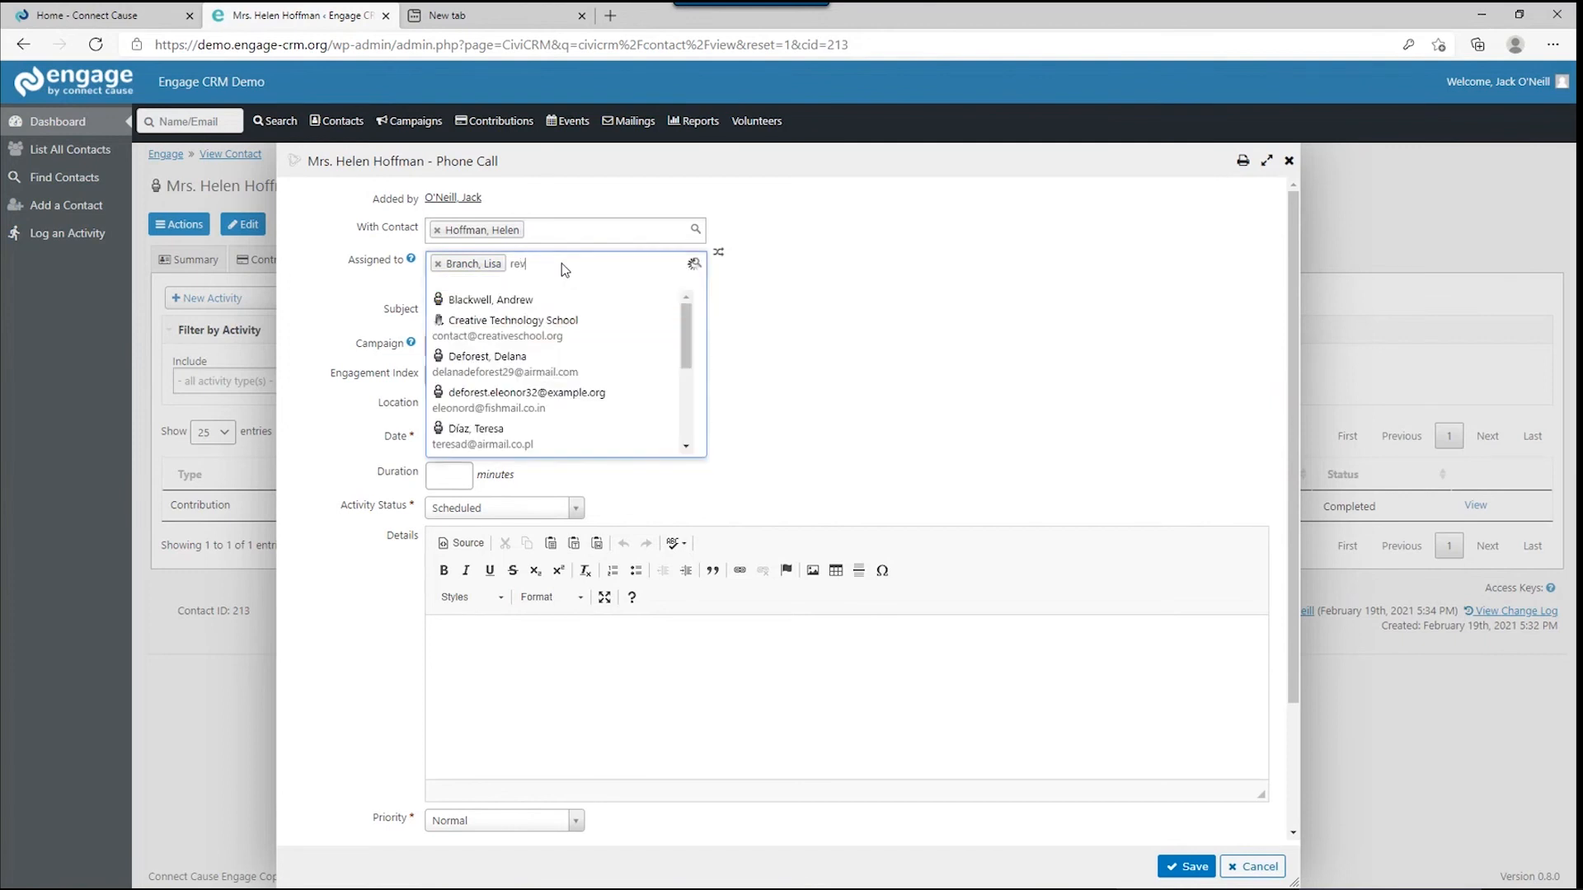
pyautogui.press('BackSpace')
pyautogui.write('b')
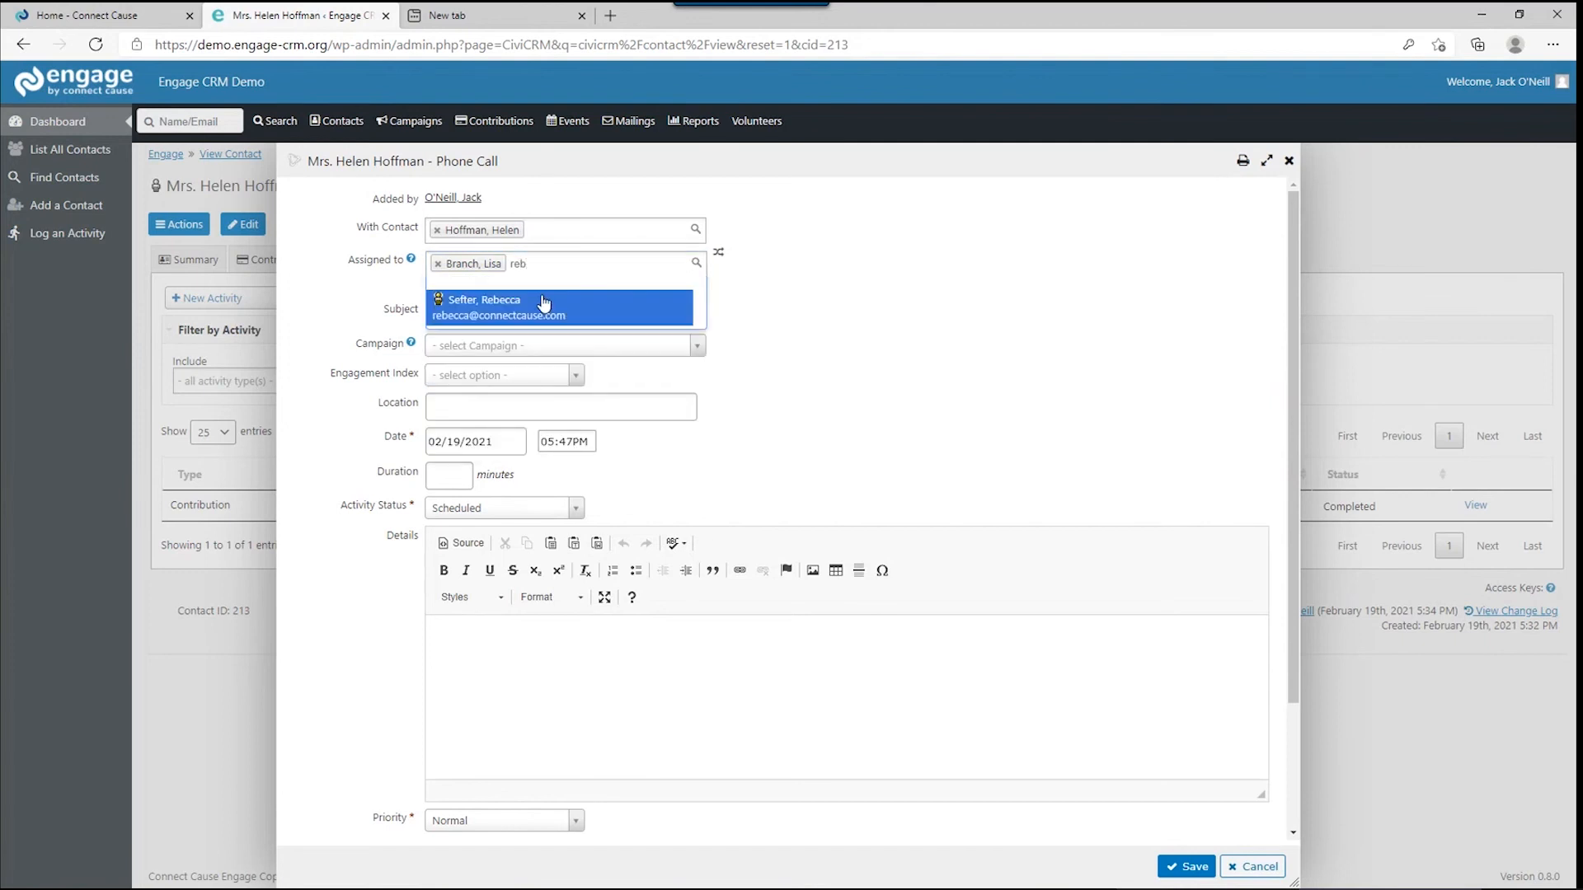
pyautogui.click(543, 304)
pyautogui.click(459, 308)
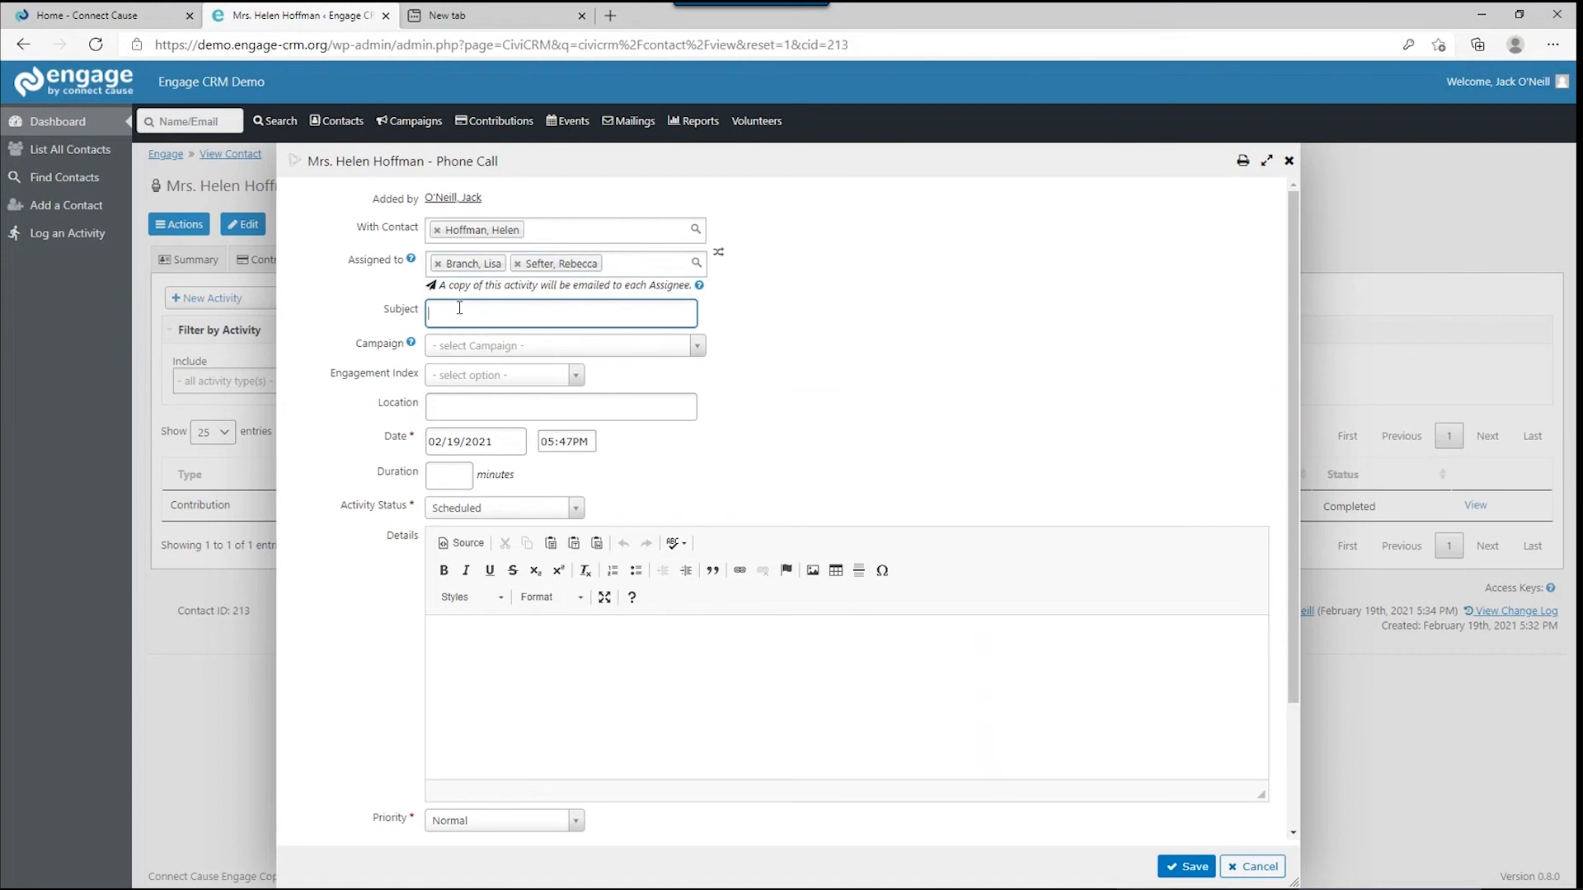
# Give the call subject 'New donor excited to work with us' and Engagement Index 5.
pyautogui.write('New donor excited to work with us')
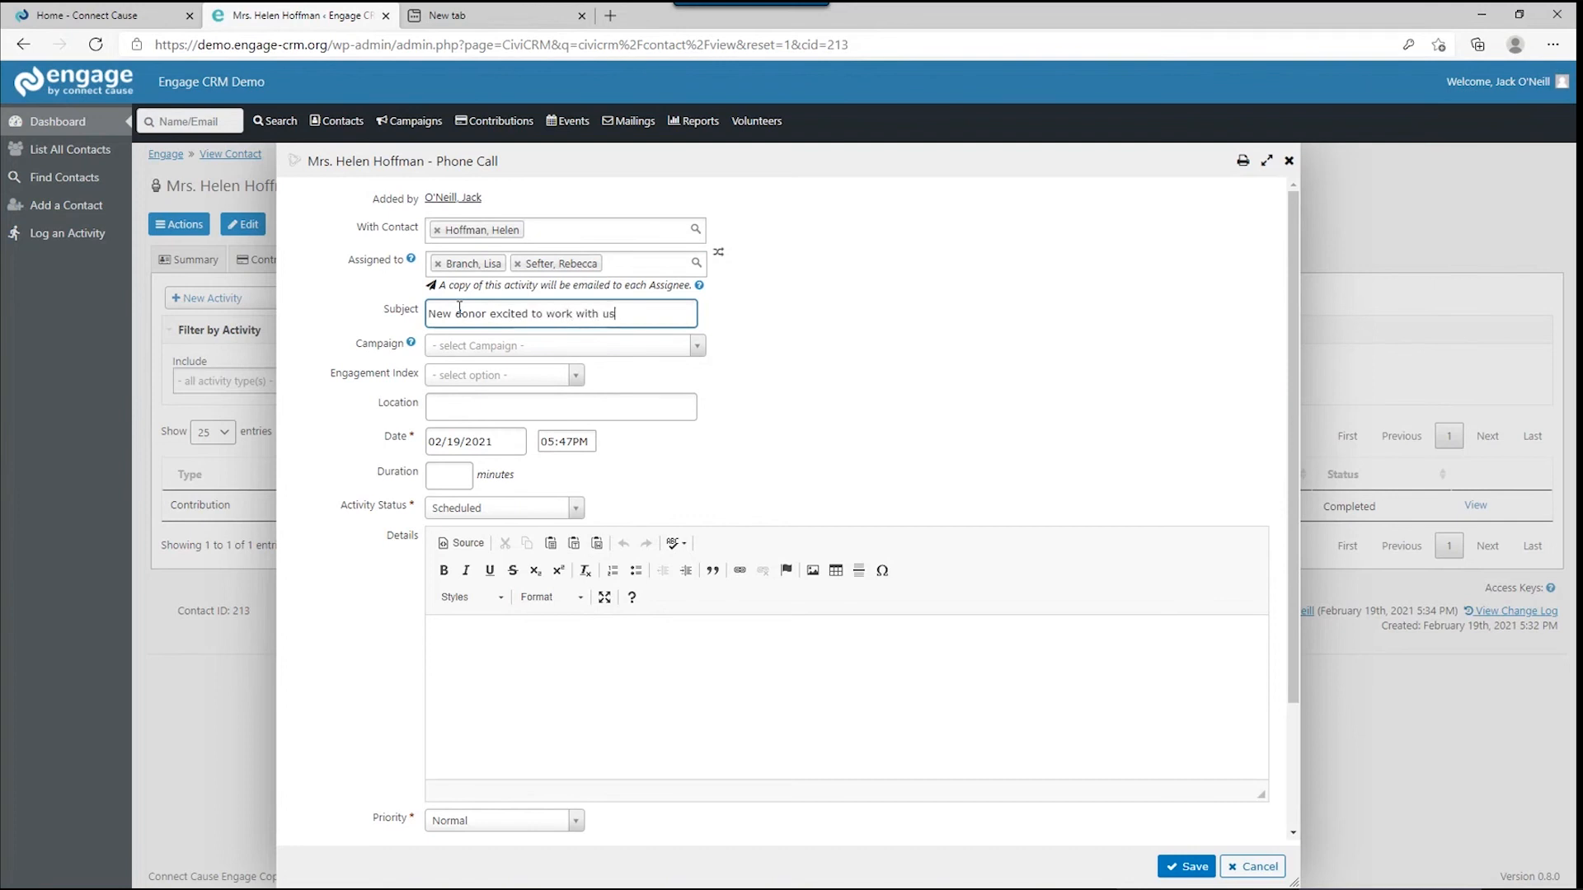
pyautogui.click(460, 350)
pyautogui.click(791, 353)
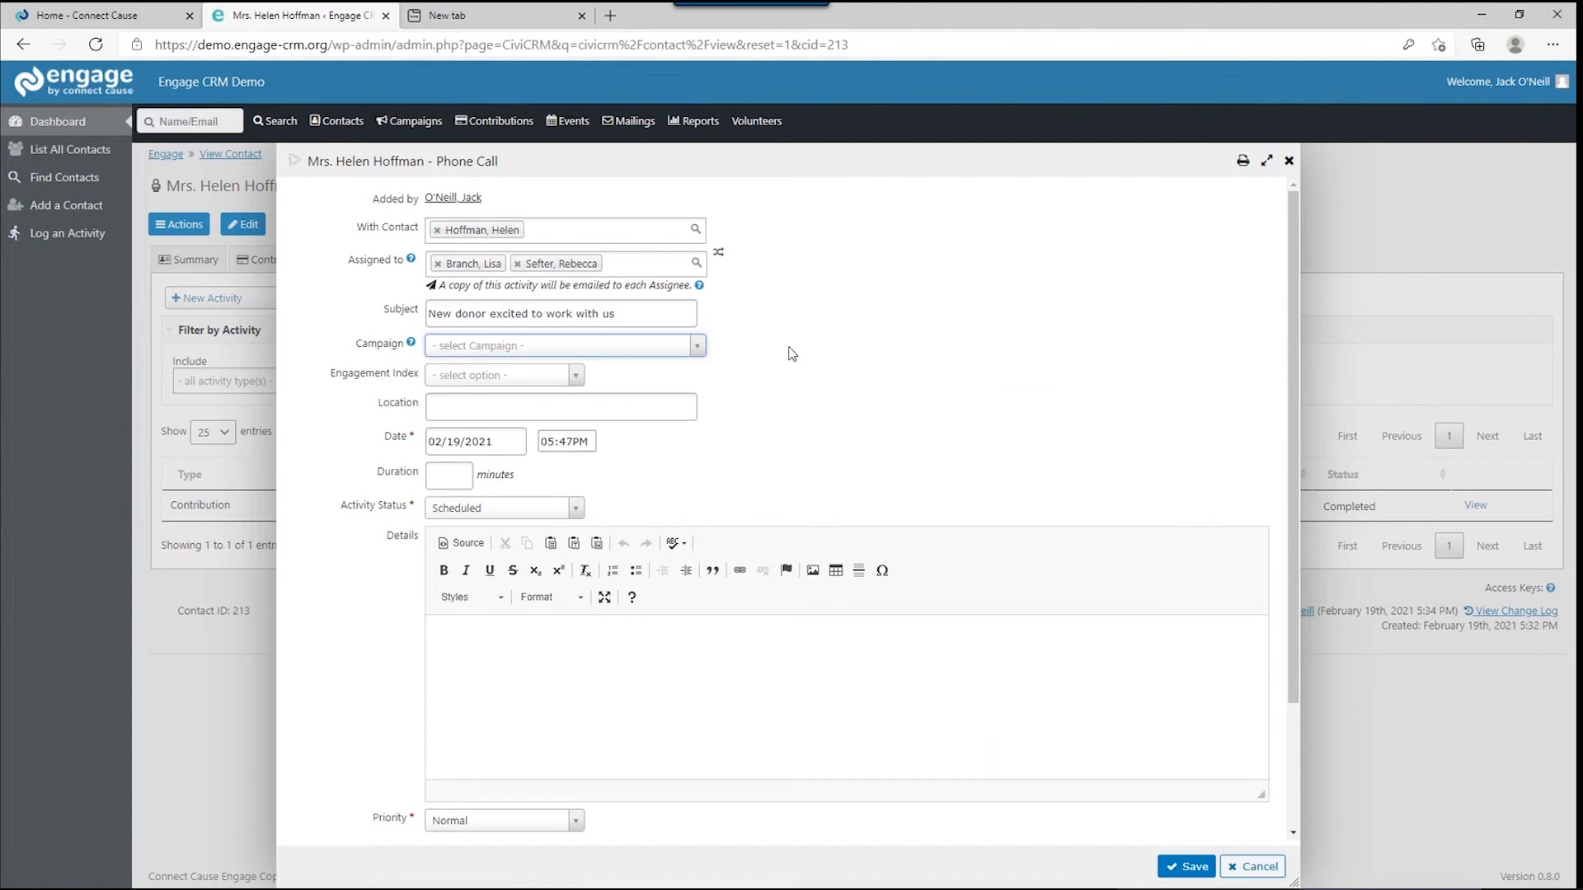
pyautogui.click(578, 374)
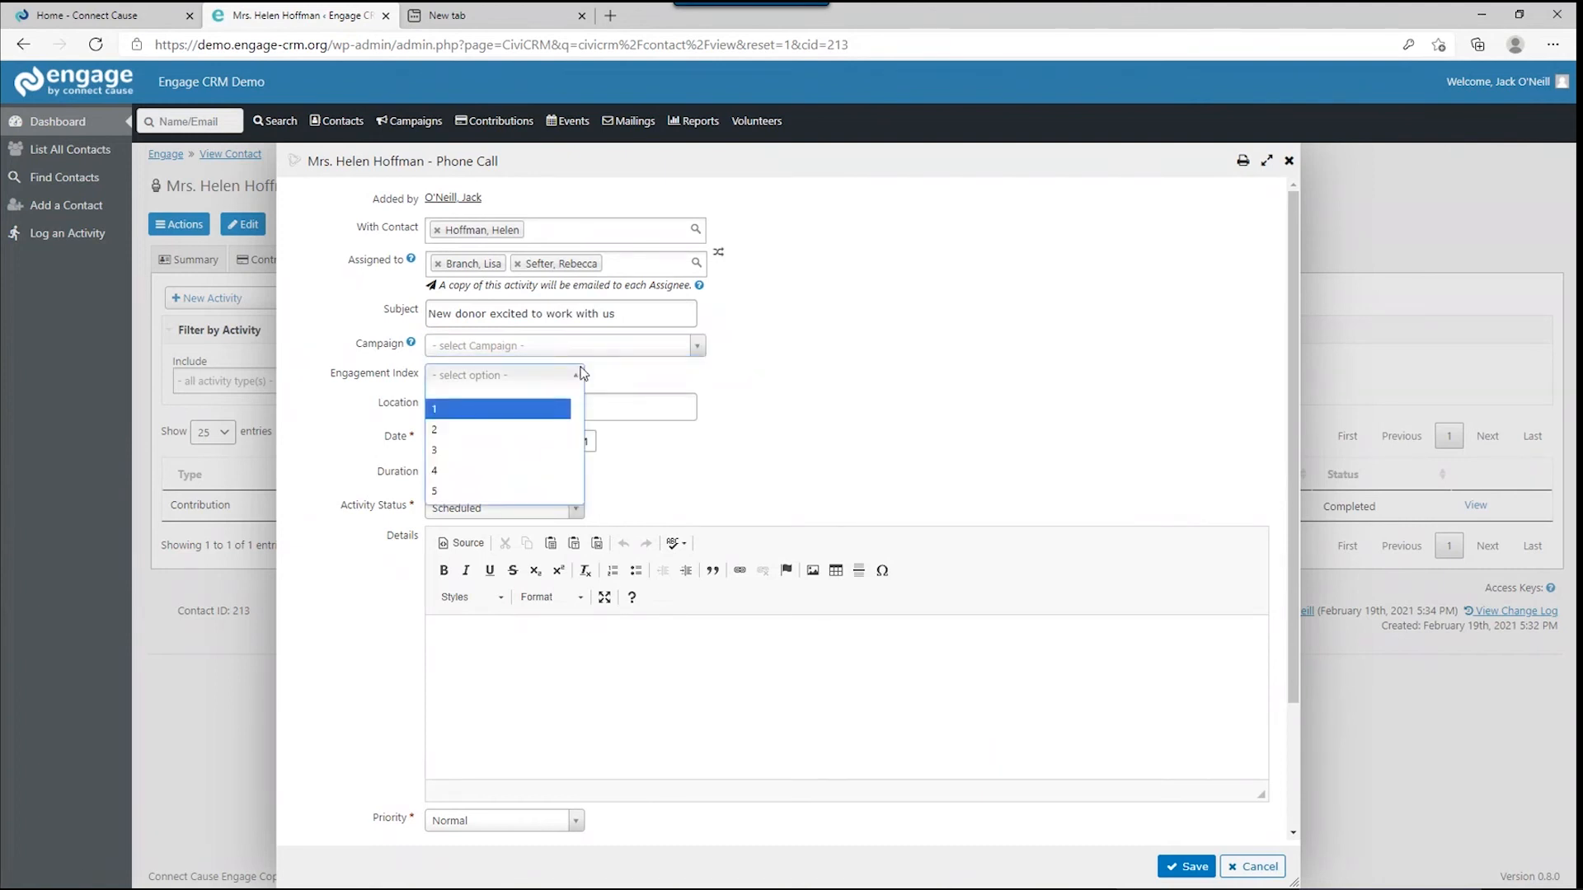
pyautogui.click(474, 490)
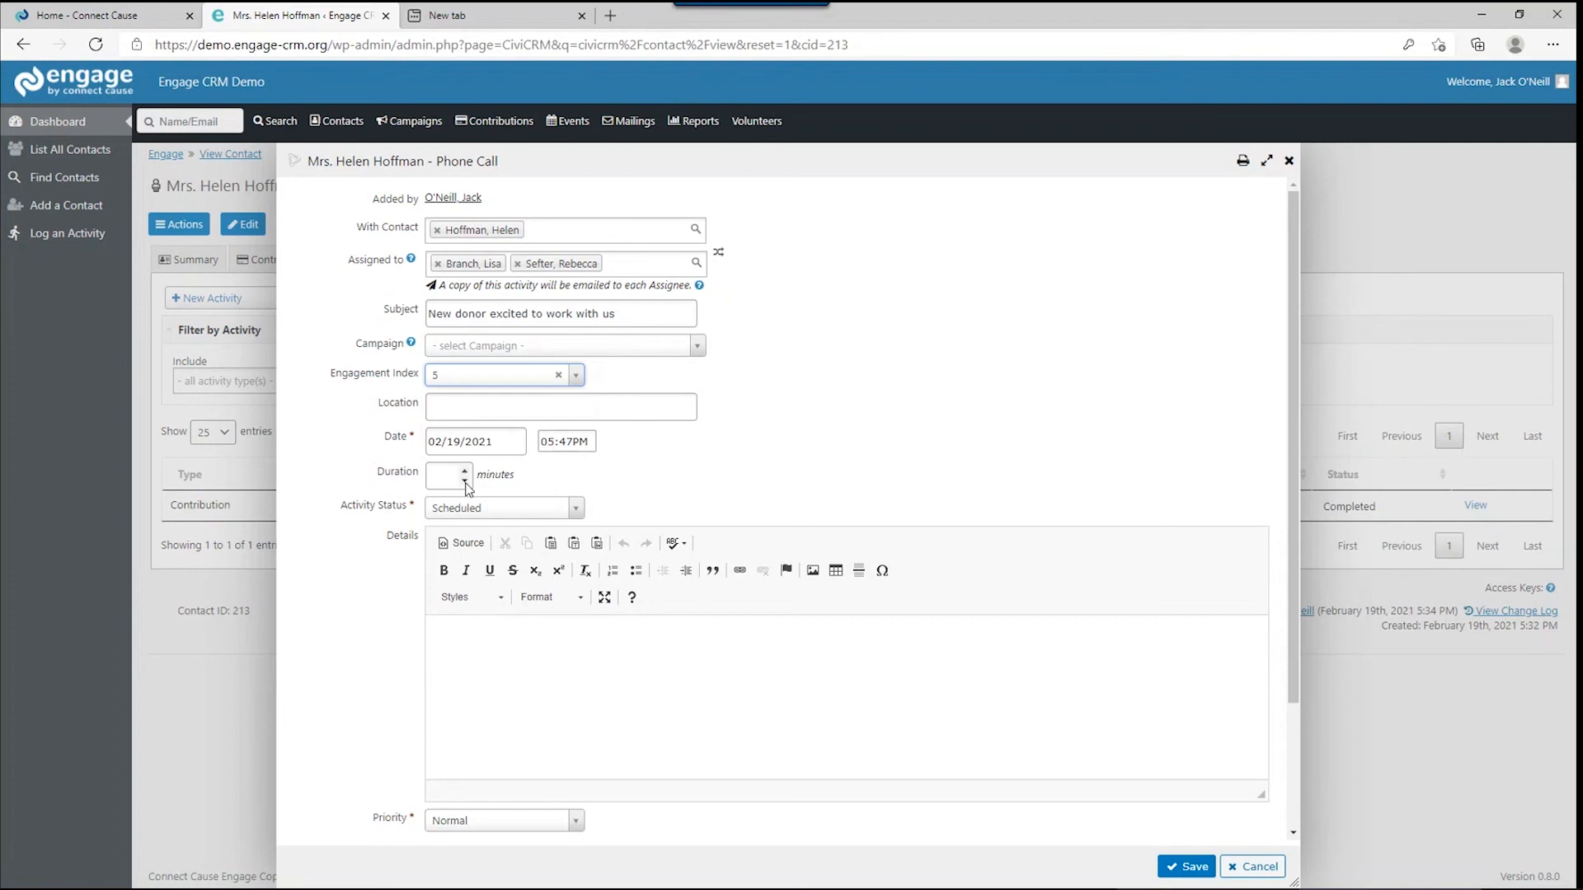
# Set the call duration to 20 minutes and its status to Completed.
pyautogui.click(496, 414)
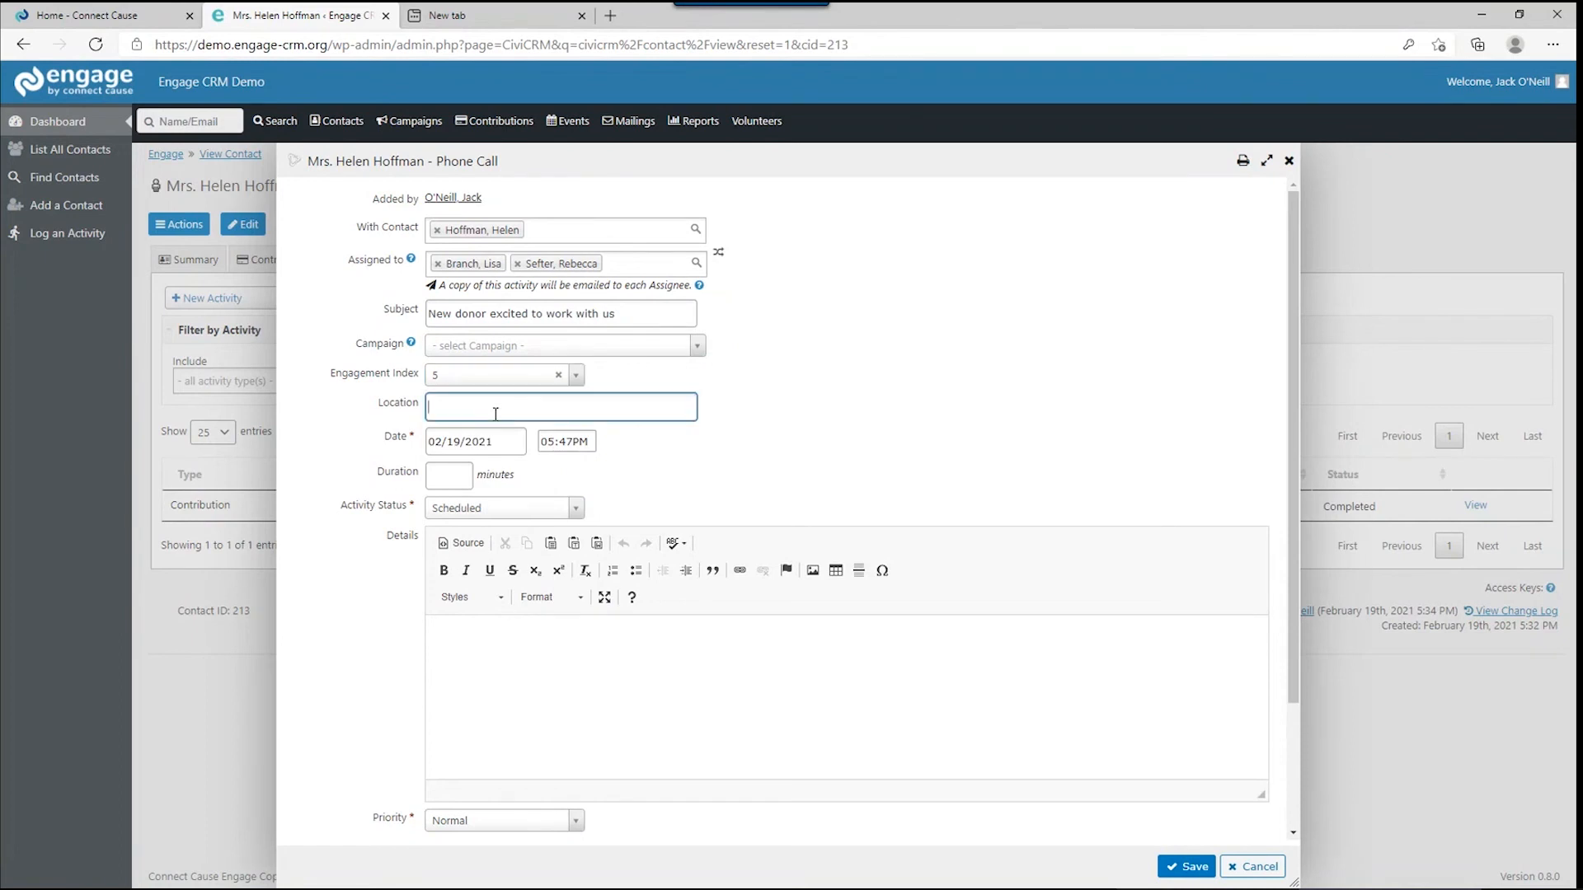
pyautogui.click(449, 476)
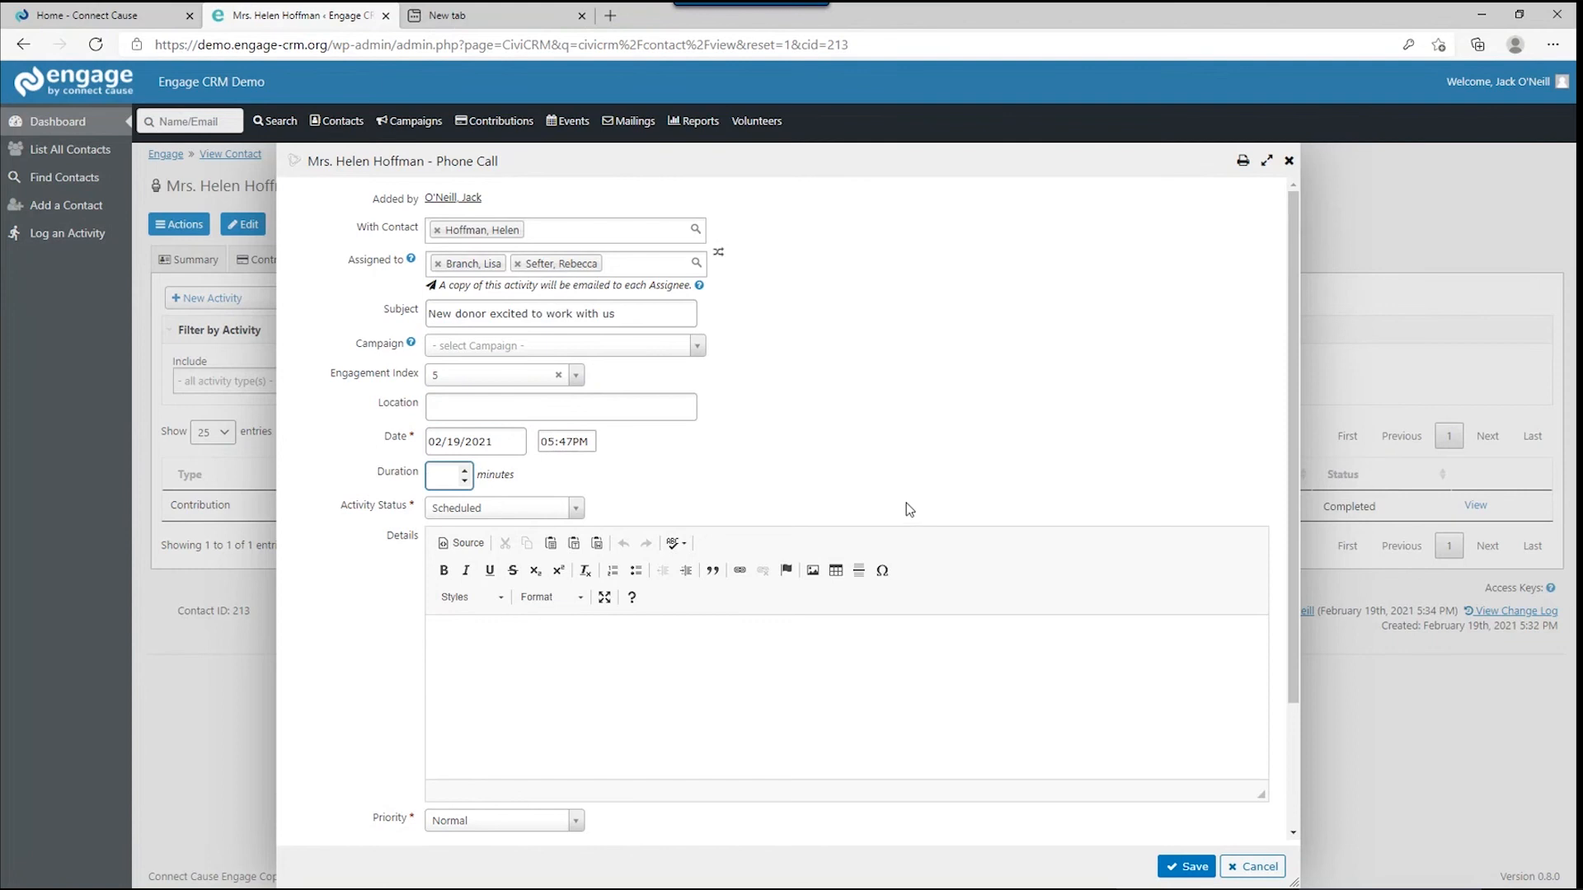
pyautogui.write('20')
pyautogui.click(570, 508)
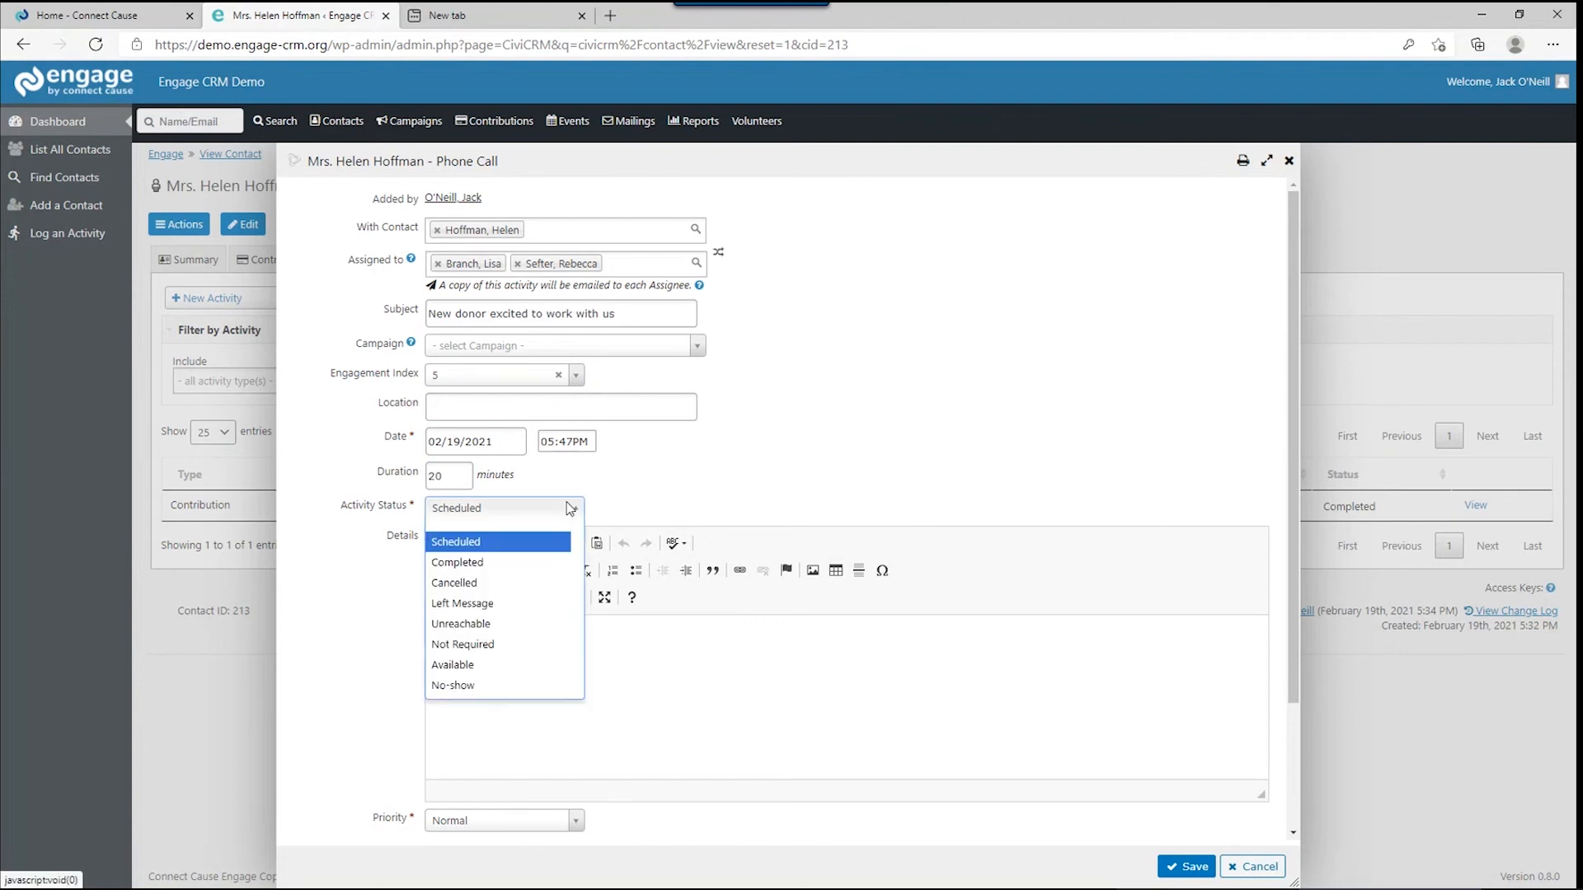
pyautogui.click(506, 561)
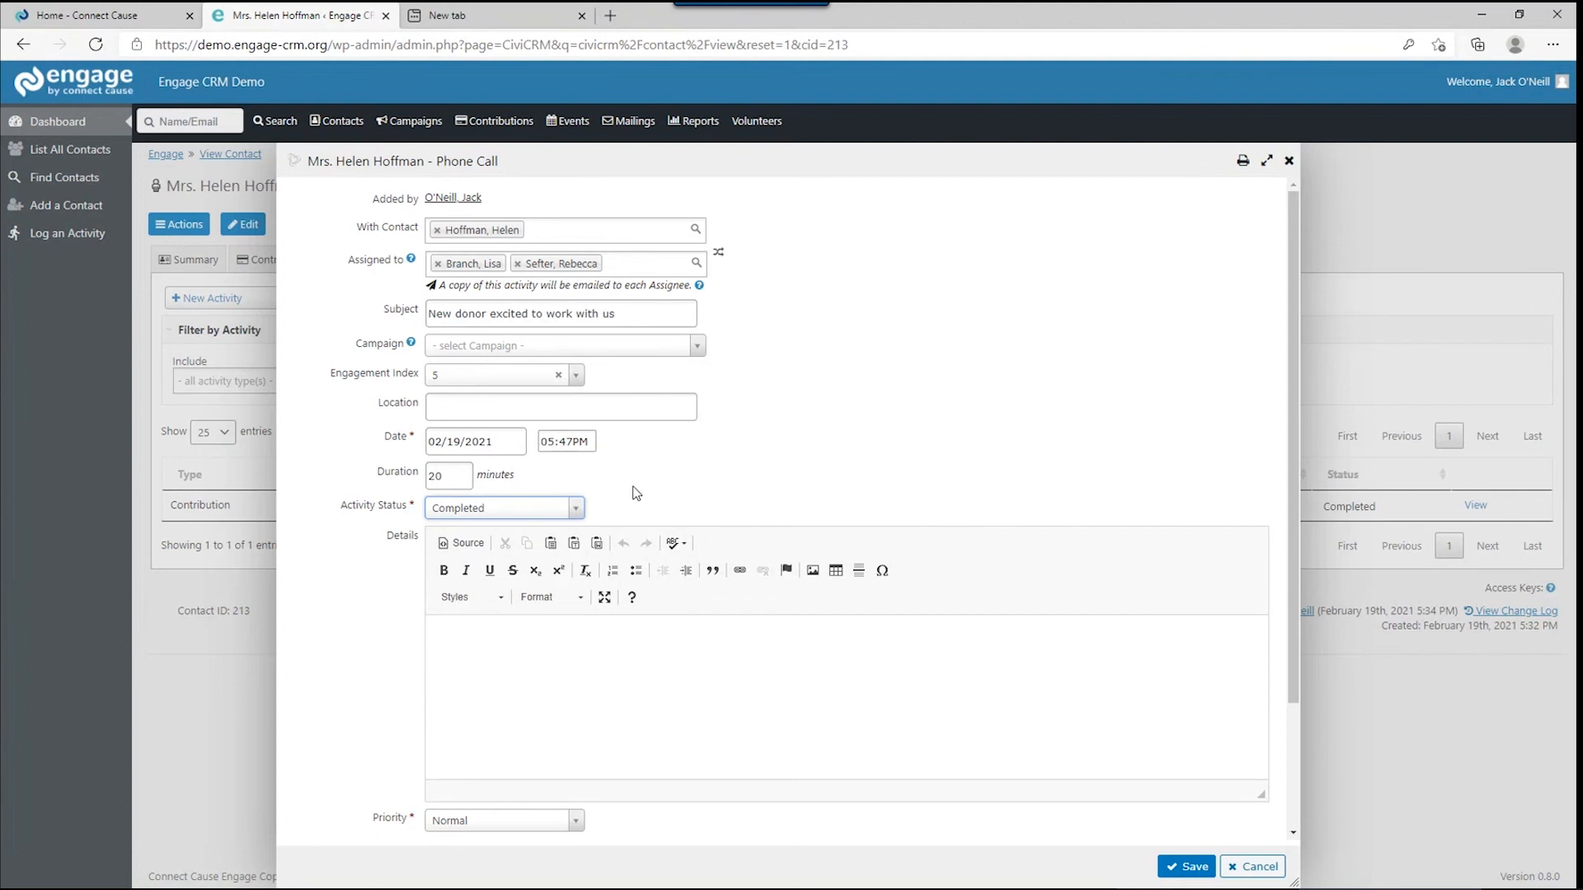
pyautogui.scroll(-2, 636, 493)
pyautogui.click(564, 498)
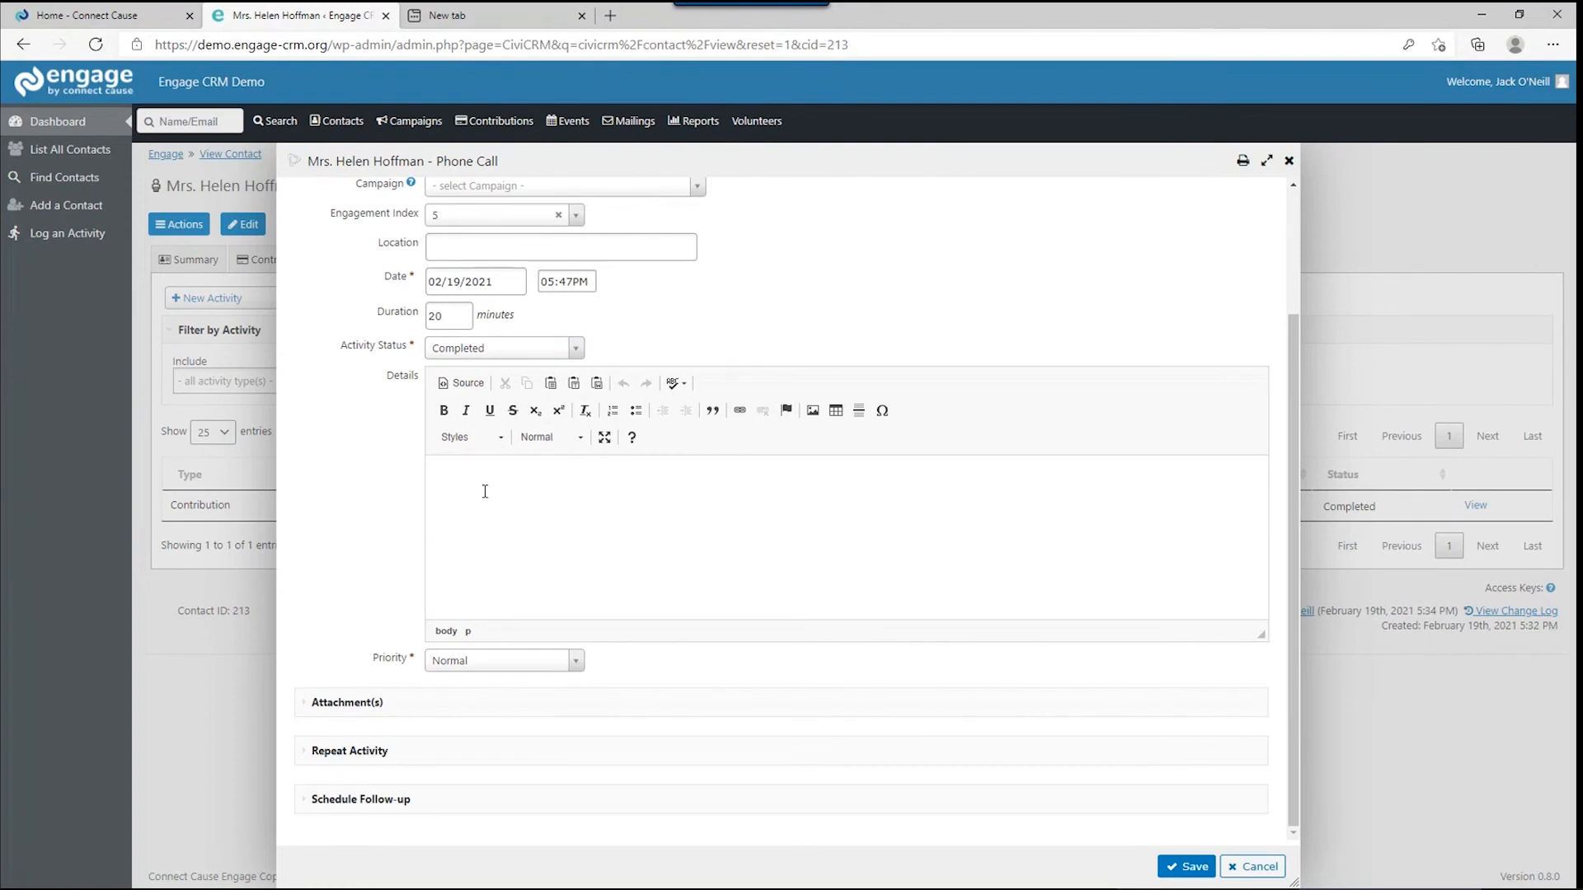
# Expand the Attachment(s), Repeat Activity and Schedule Follow-up sections of the phone call form.
pyautogui.click(314, 707)
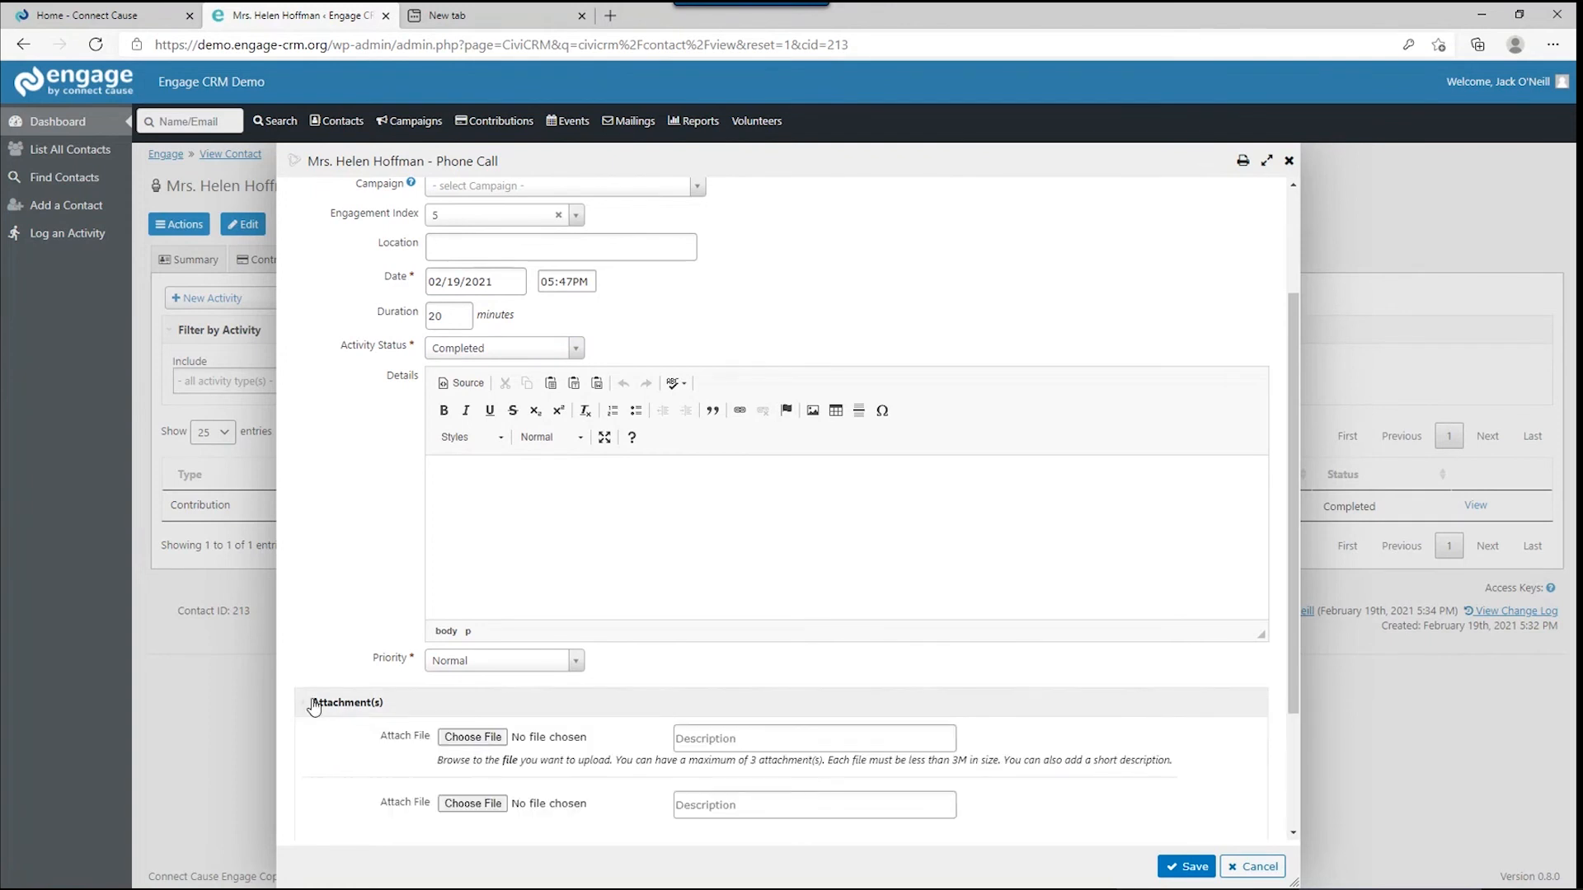
pyautogui.scroll(-2, 314, 708)
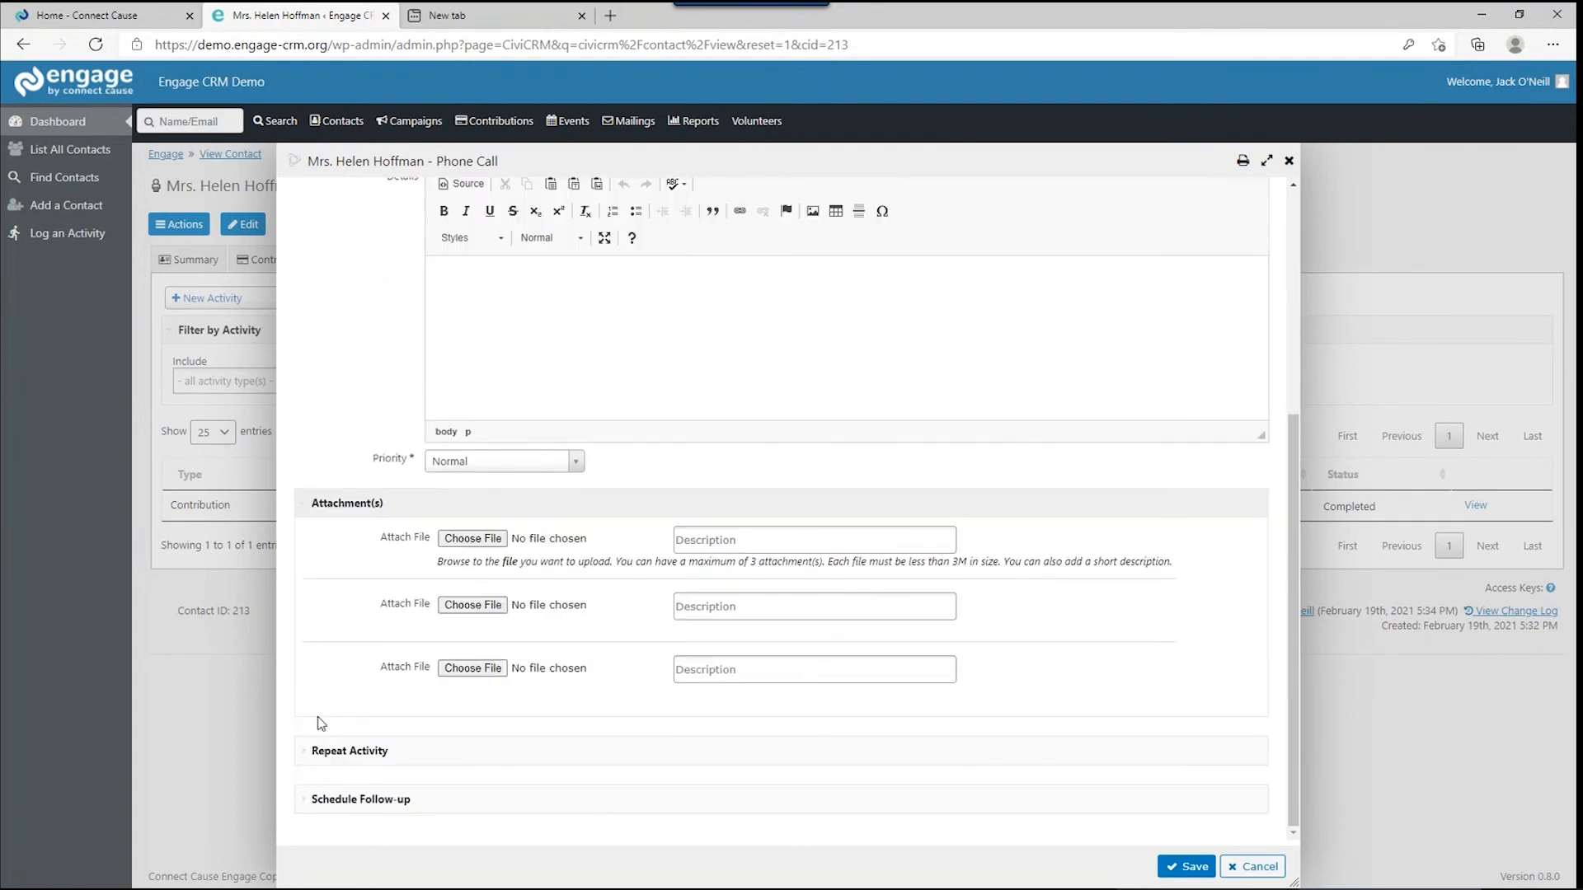
pyautogui.click(314, 754)
pyautogui.scroll(-3, 317, 746)
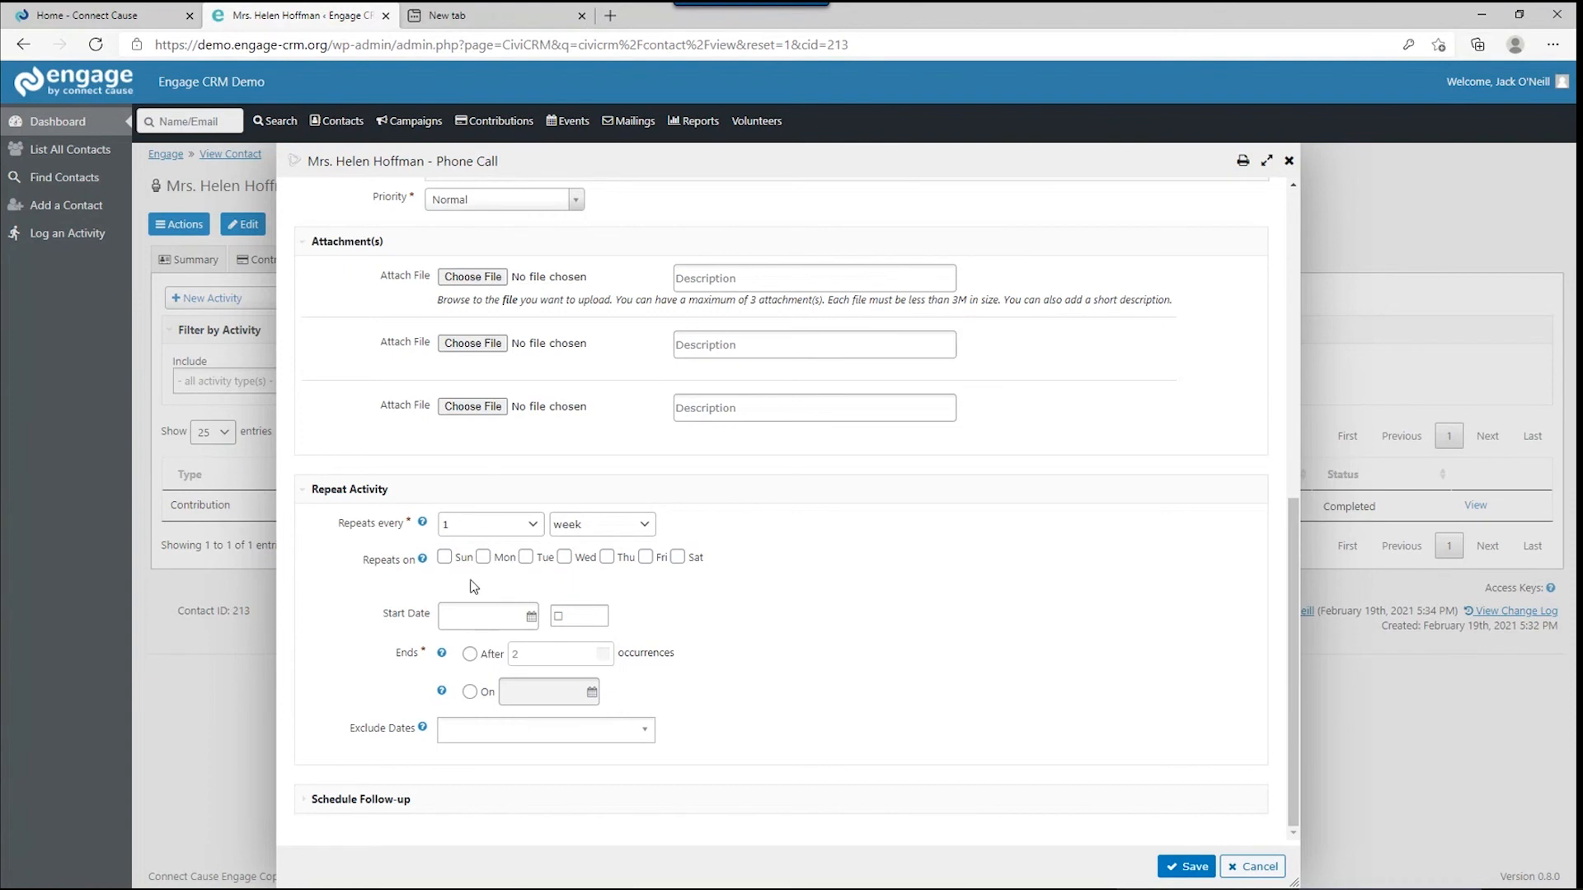
pyautogui.scroll(8, 473, 585)
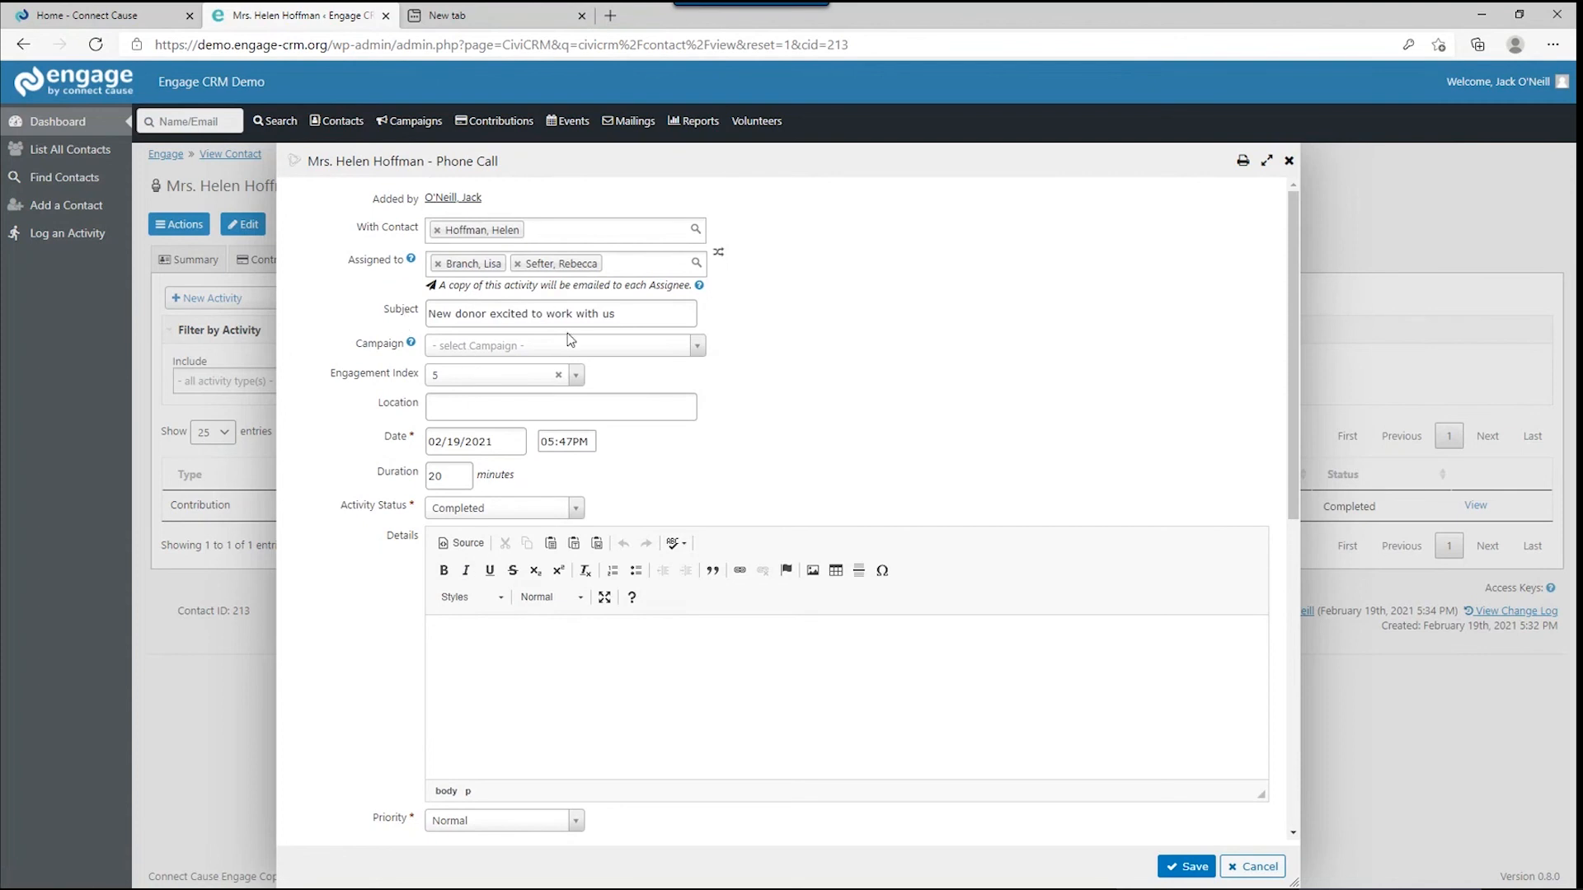
pyautogui.scroll(-8, 568, 354)
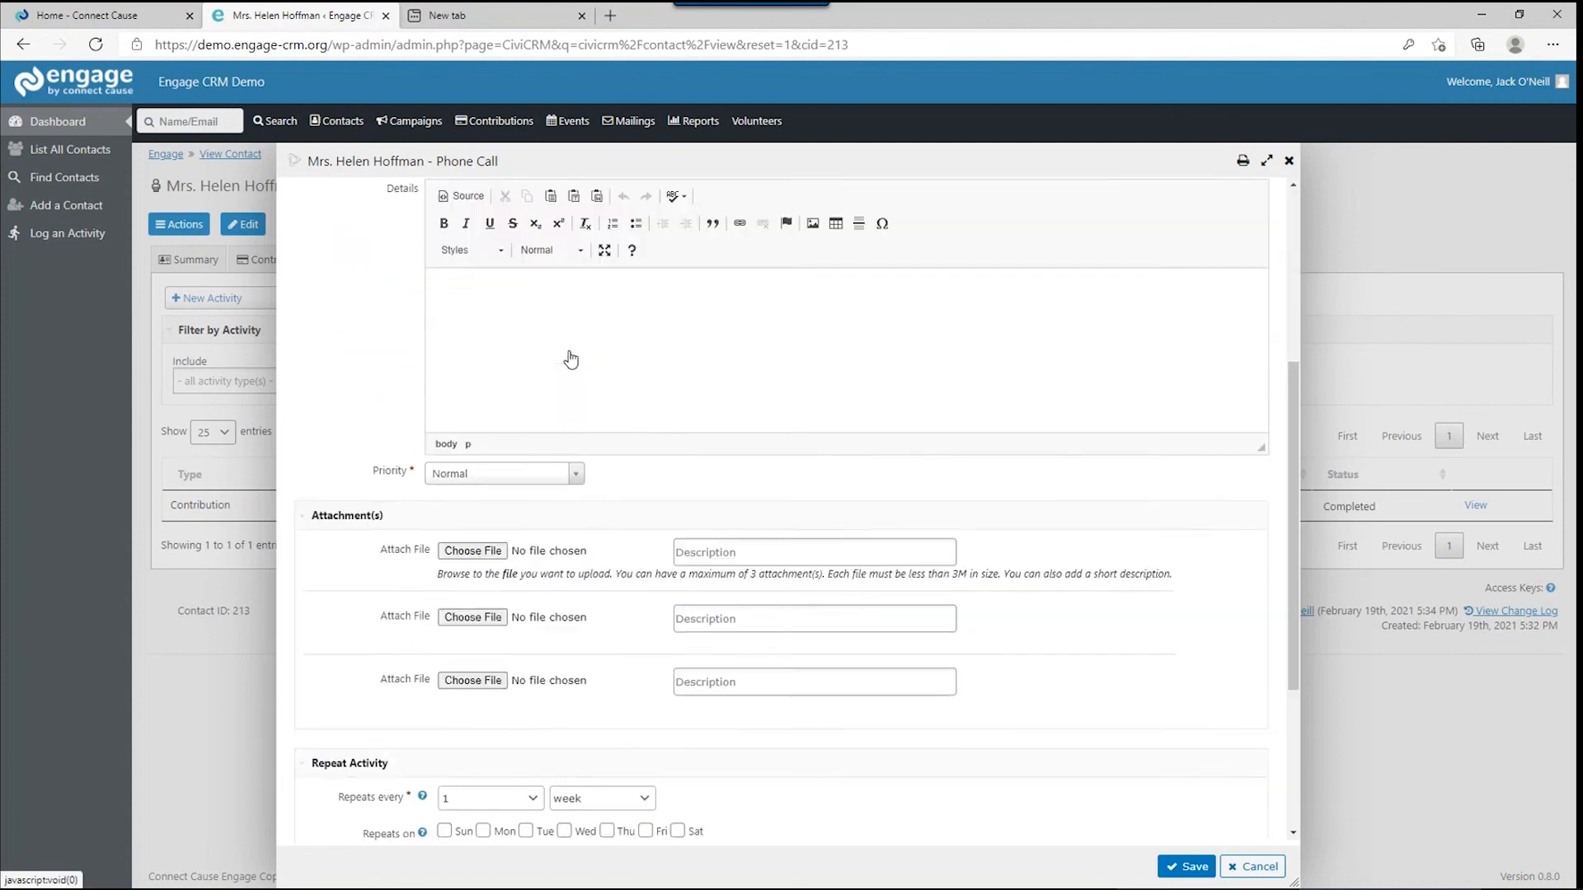
pyautogui.click(388, 798)
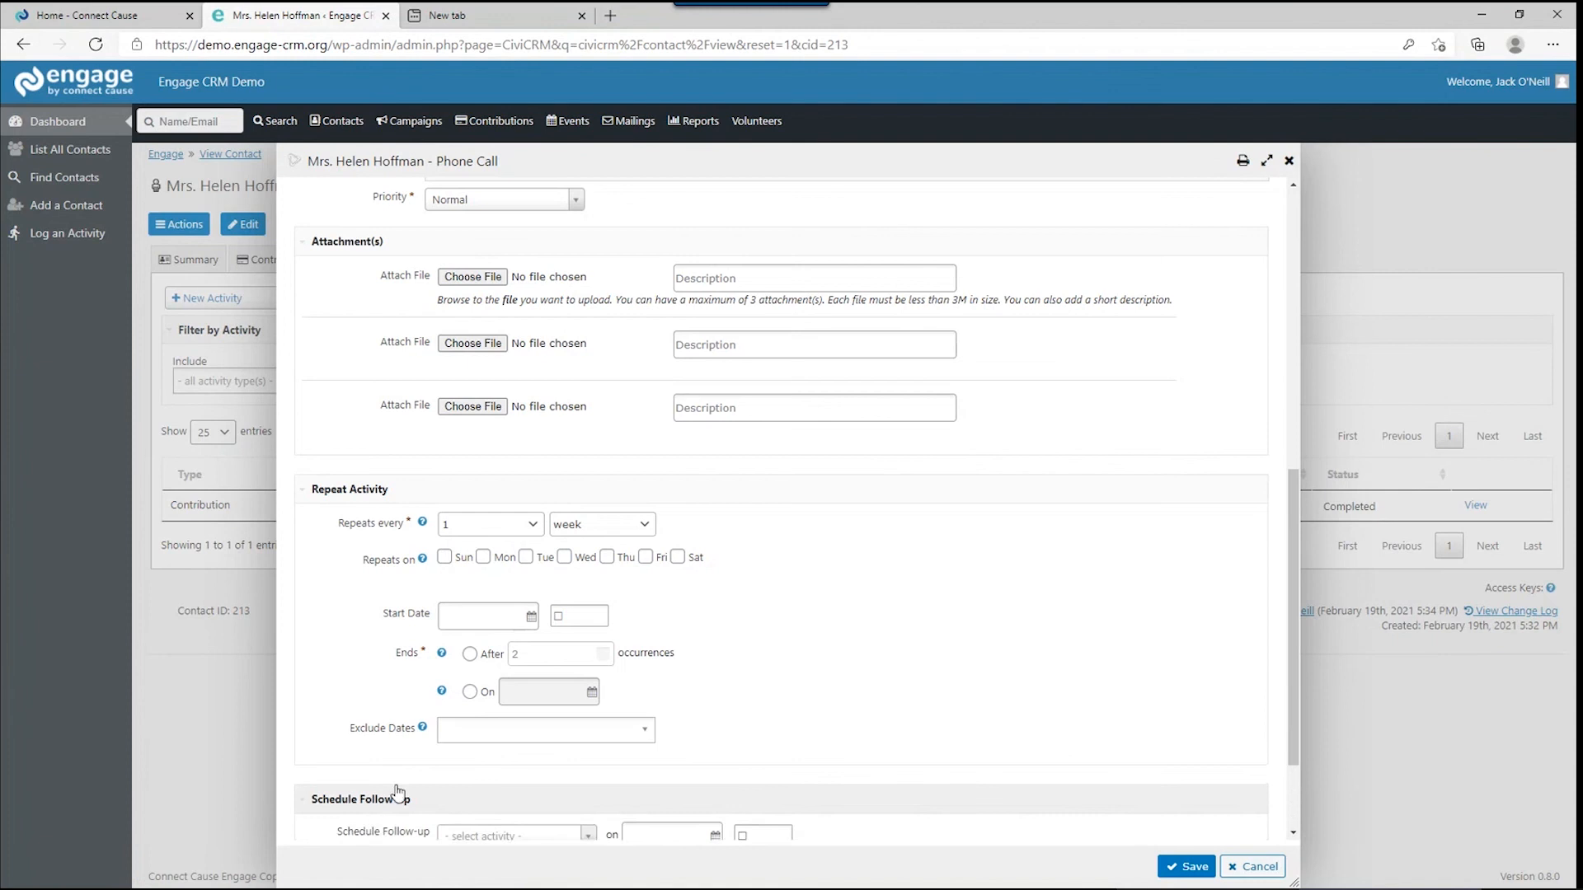
pyautogui.scroll(-2, 402, 768)
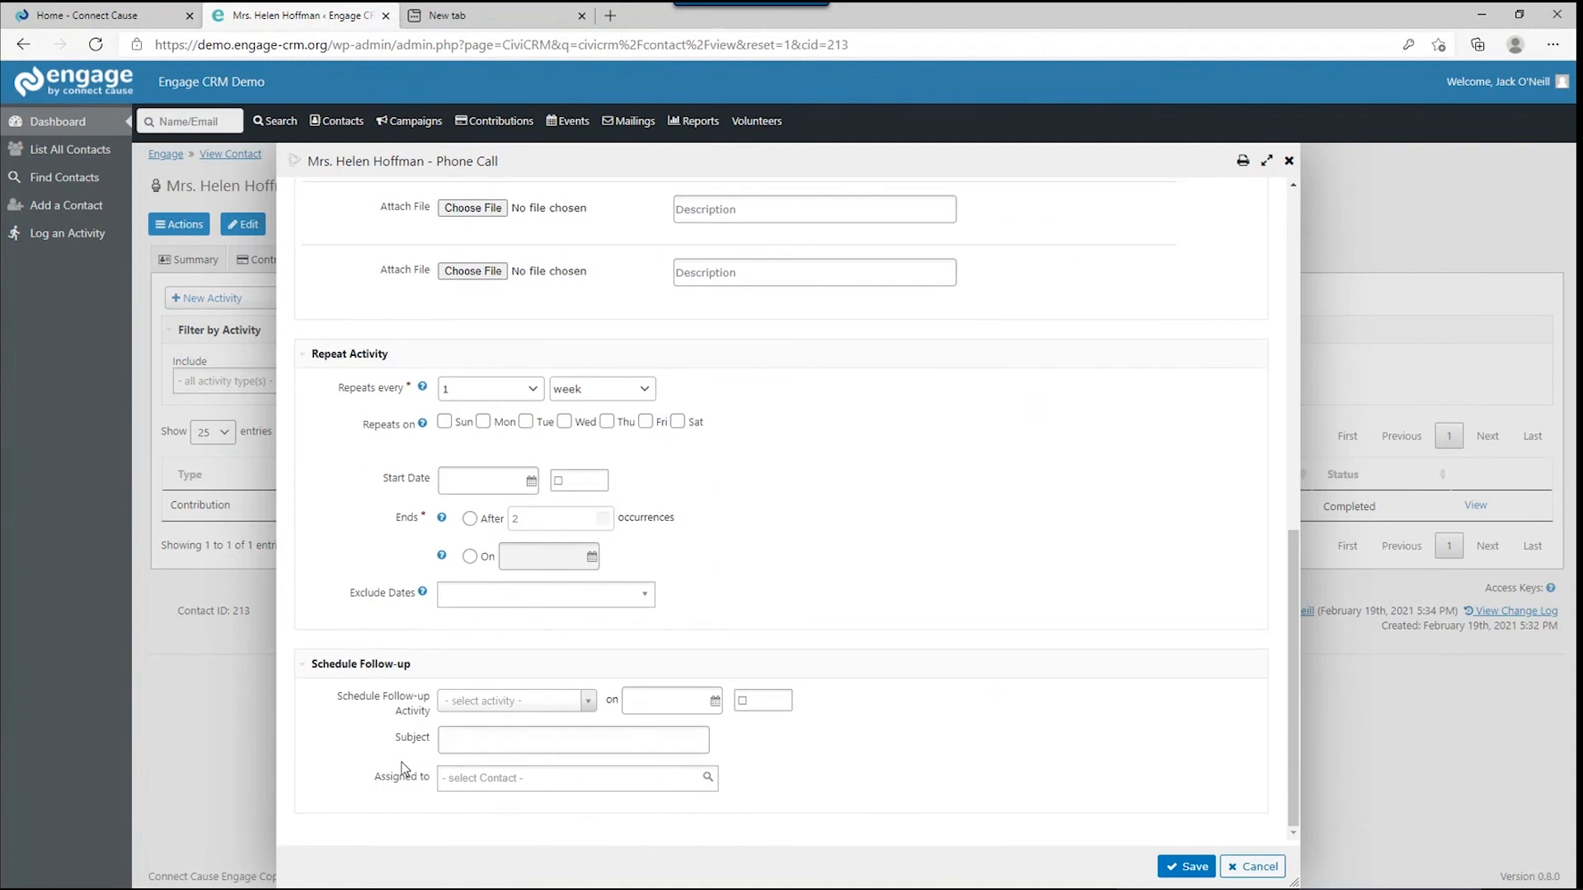
# Make the follow-up a Phone Call dated February 22, 2021.
pyautogui.click(460, 701)
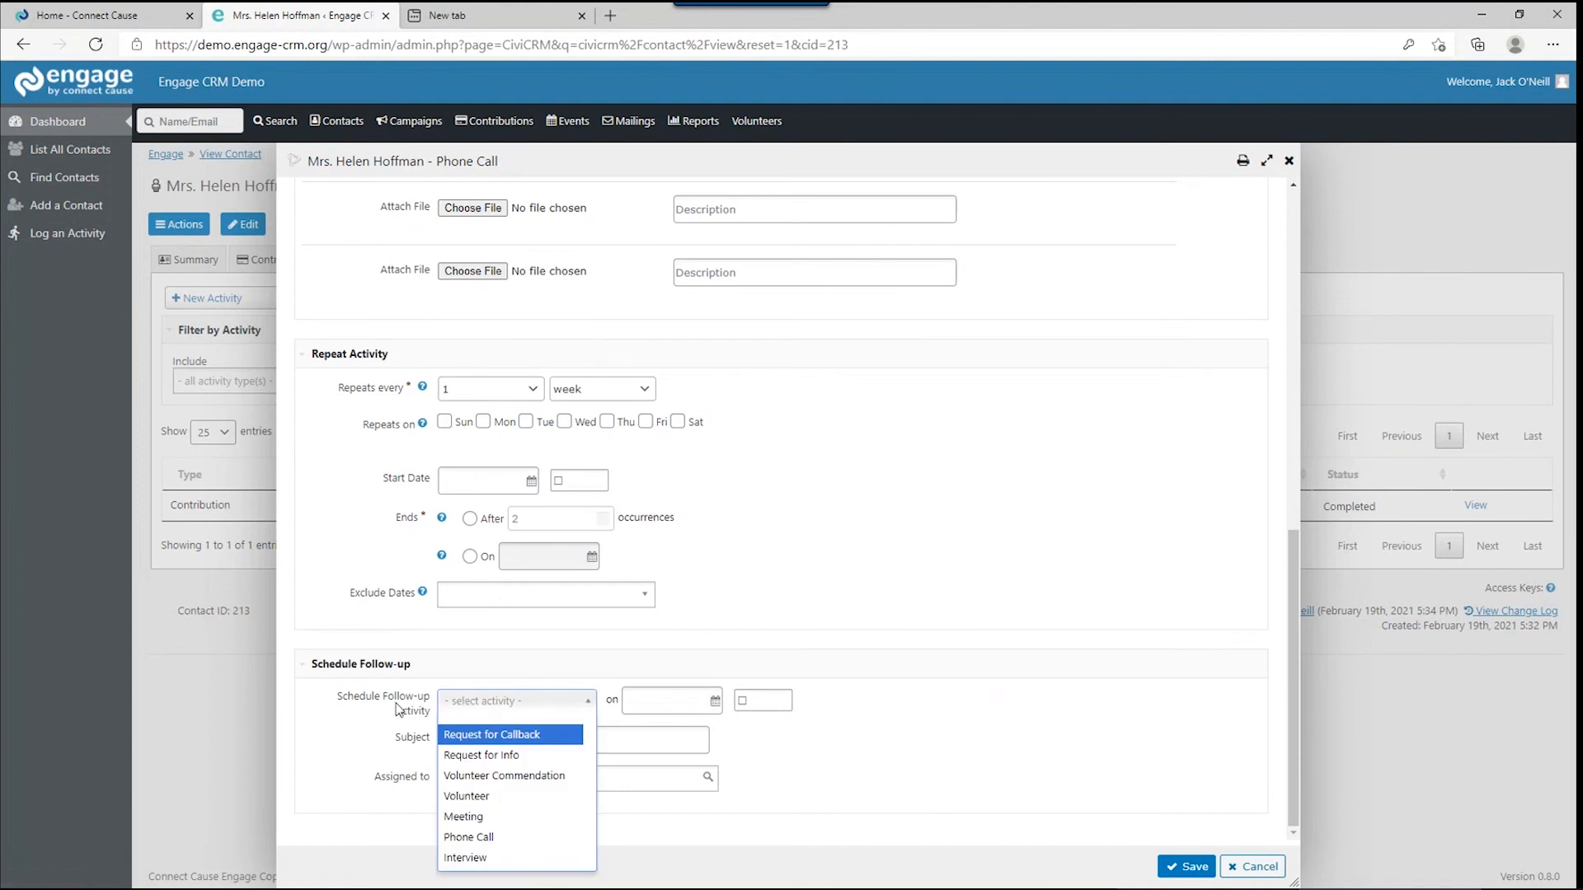
pyautogui.click(483, 837)
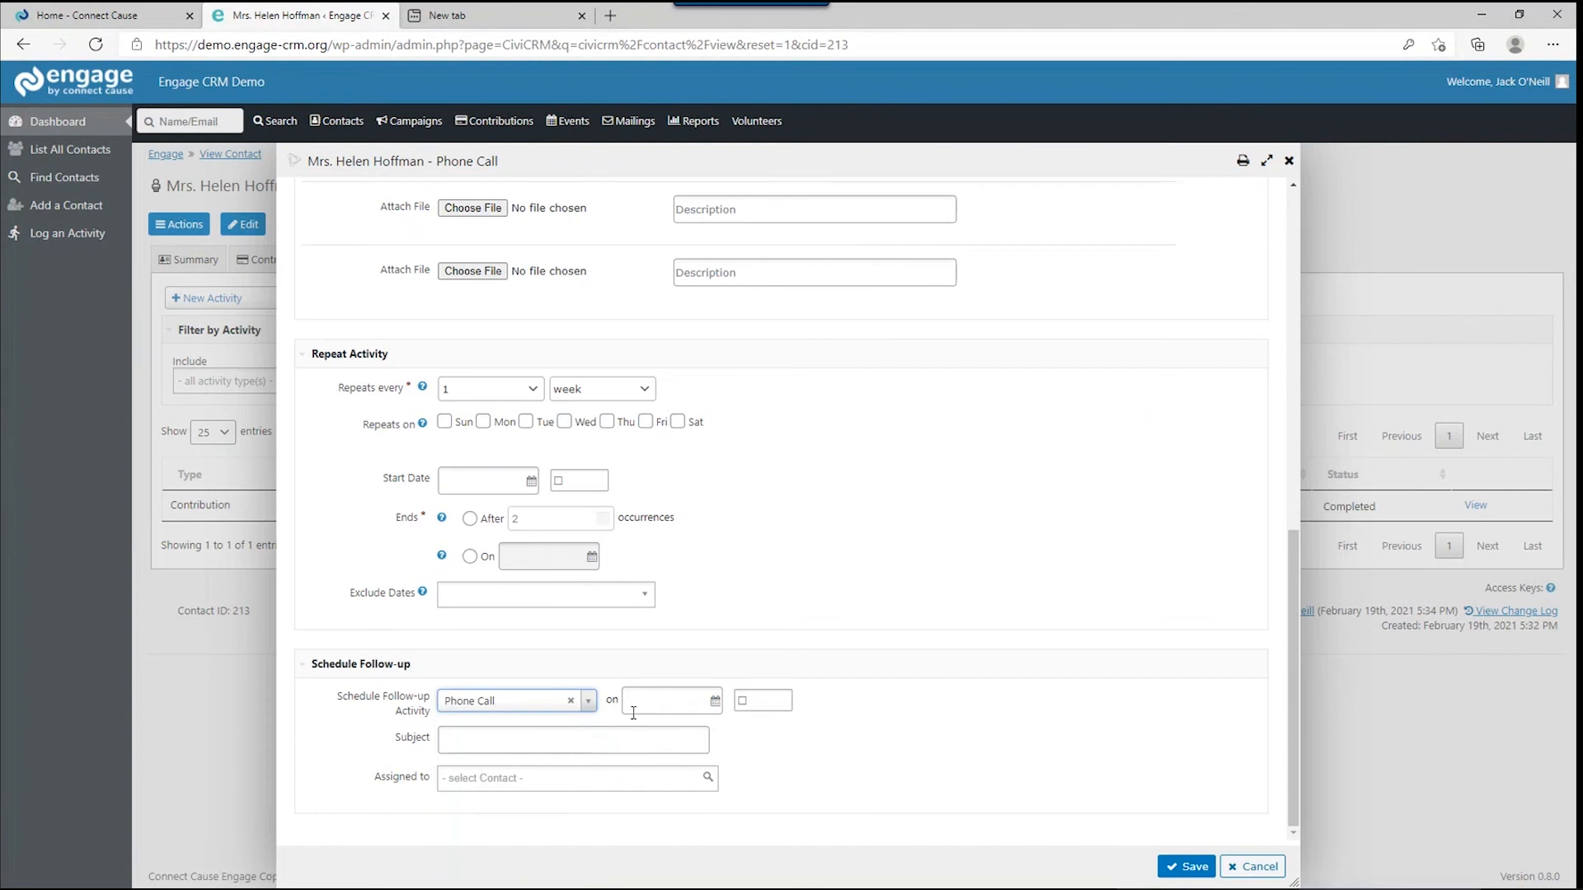
pyautogui.click(663, 701)
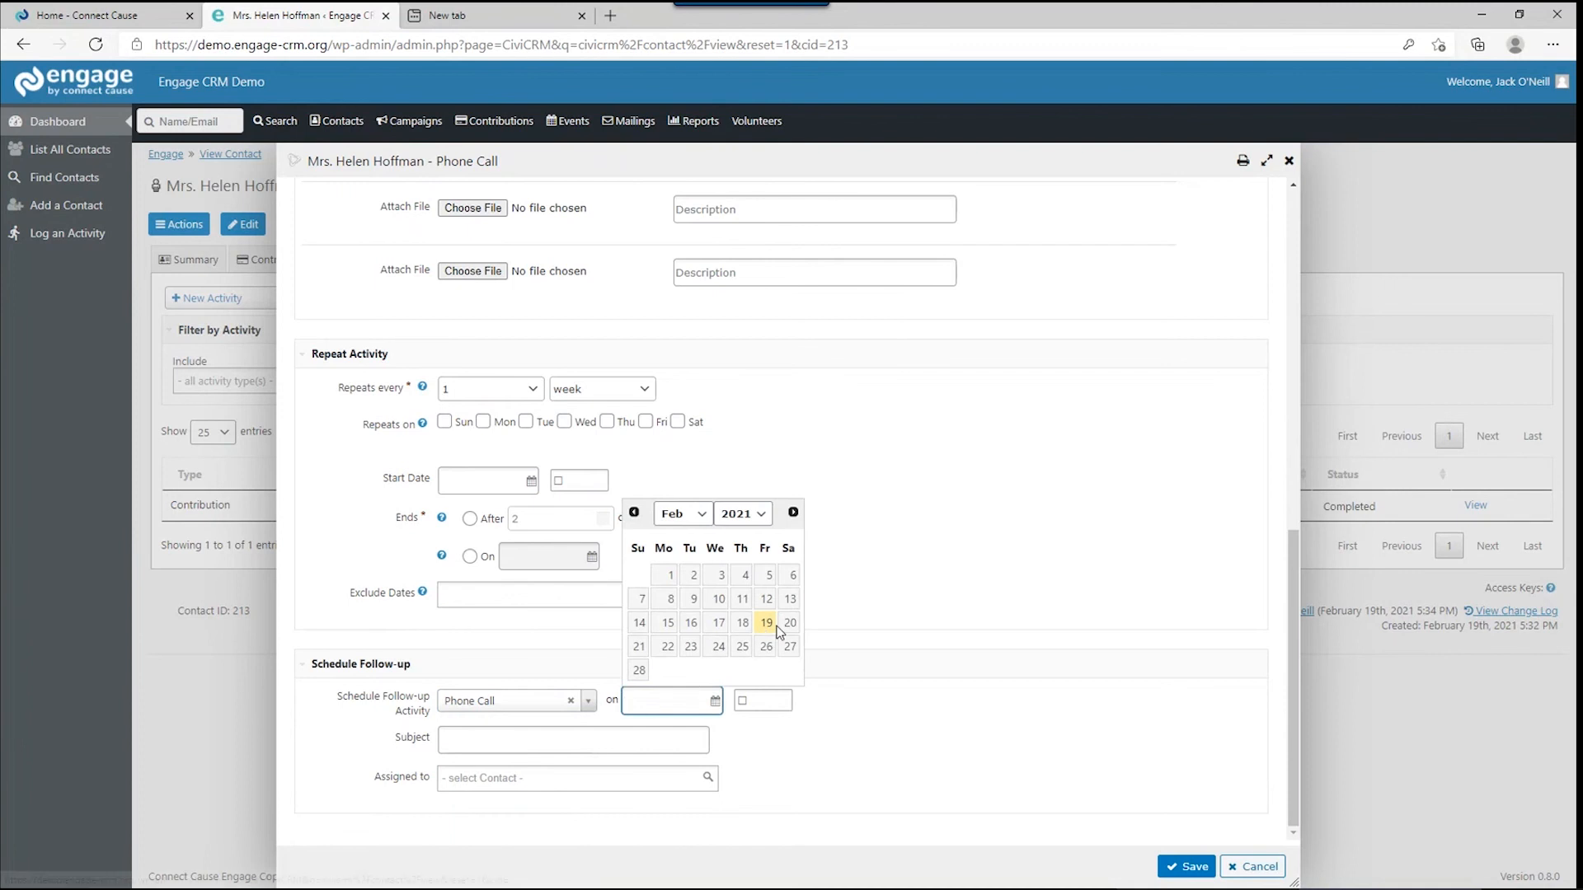
pyautogui.click(668, 647)
# Give the follow-up a welcome-call subject for the contact and assign it to a staff member.
pyautogui.click(464, 735)
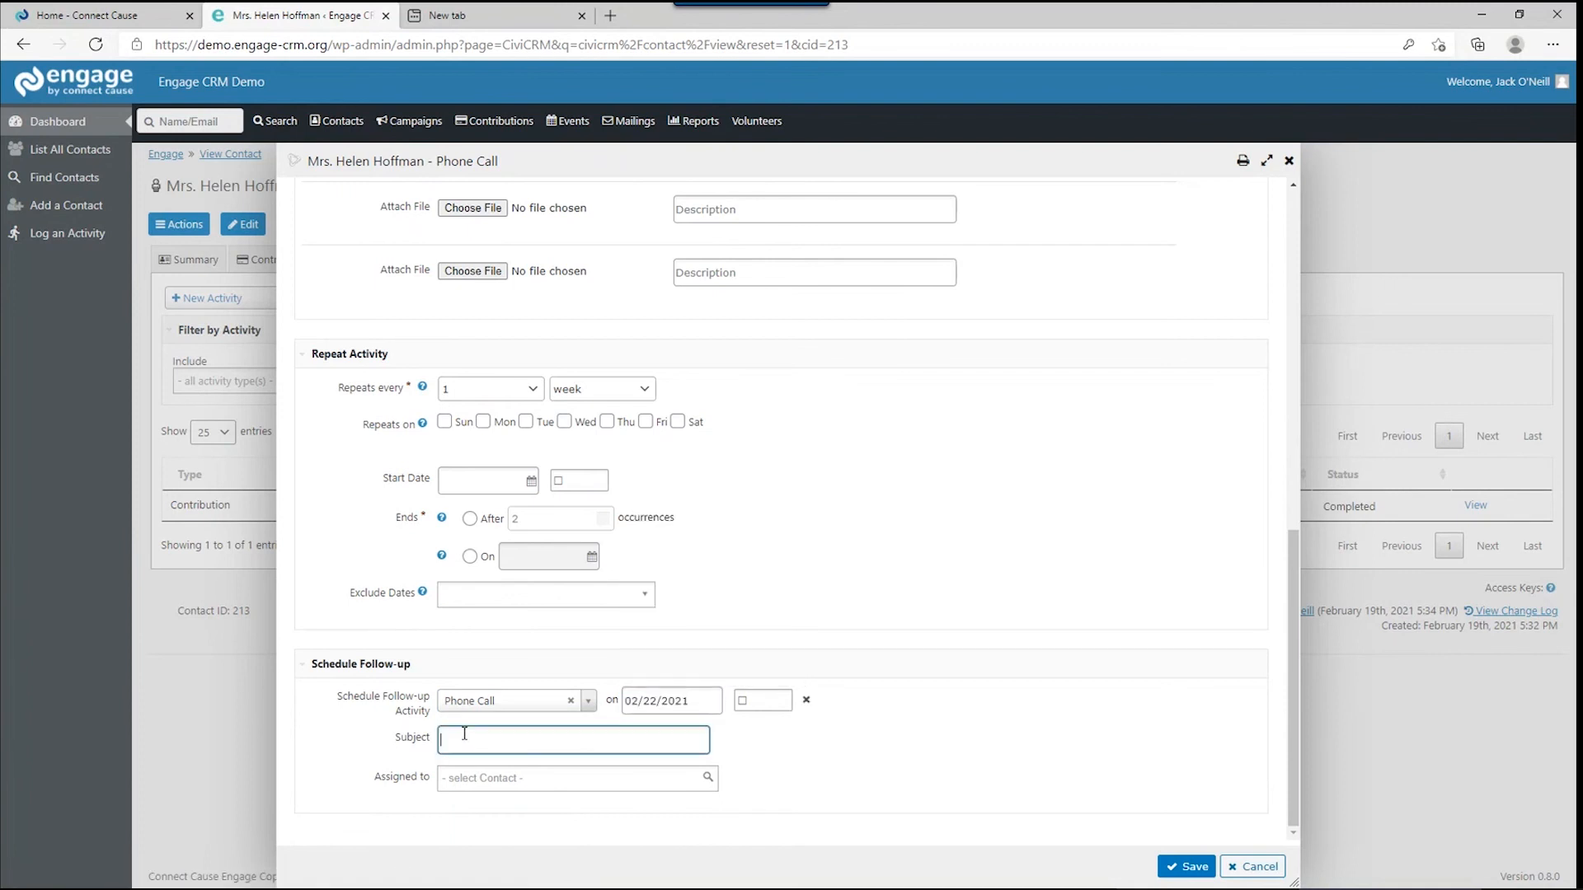
pyautogui.write('Call and Welcome Helen')
pyautogui.click(460, 778)
pyautogui.write('lisa')
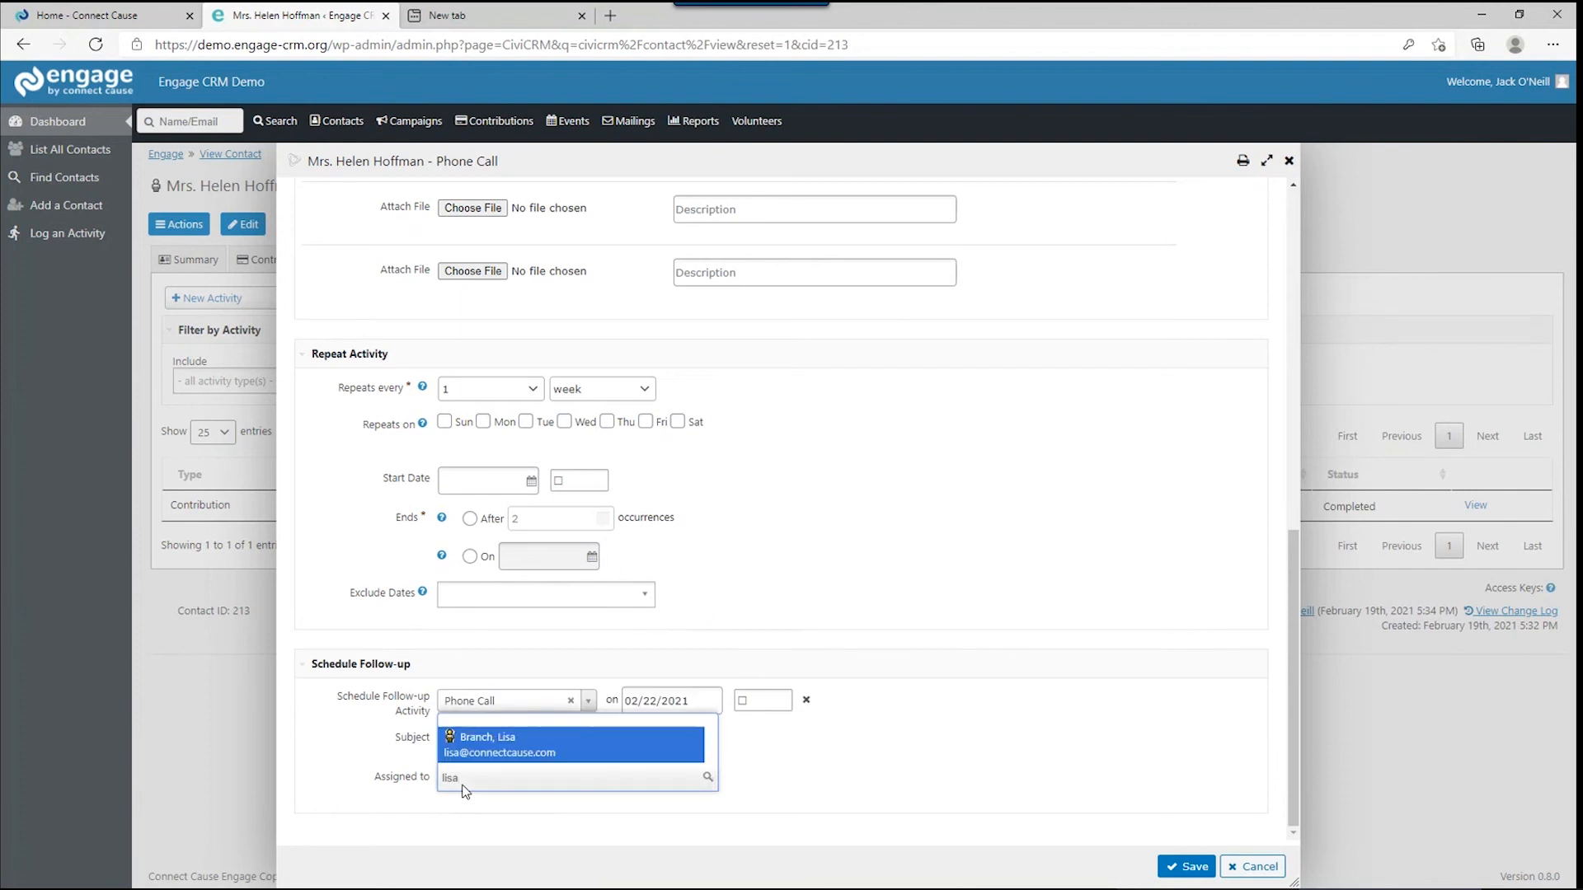
pyautogui.click(493, 736)
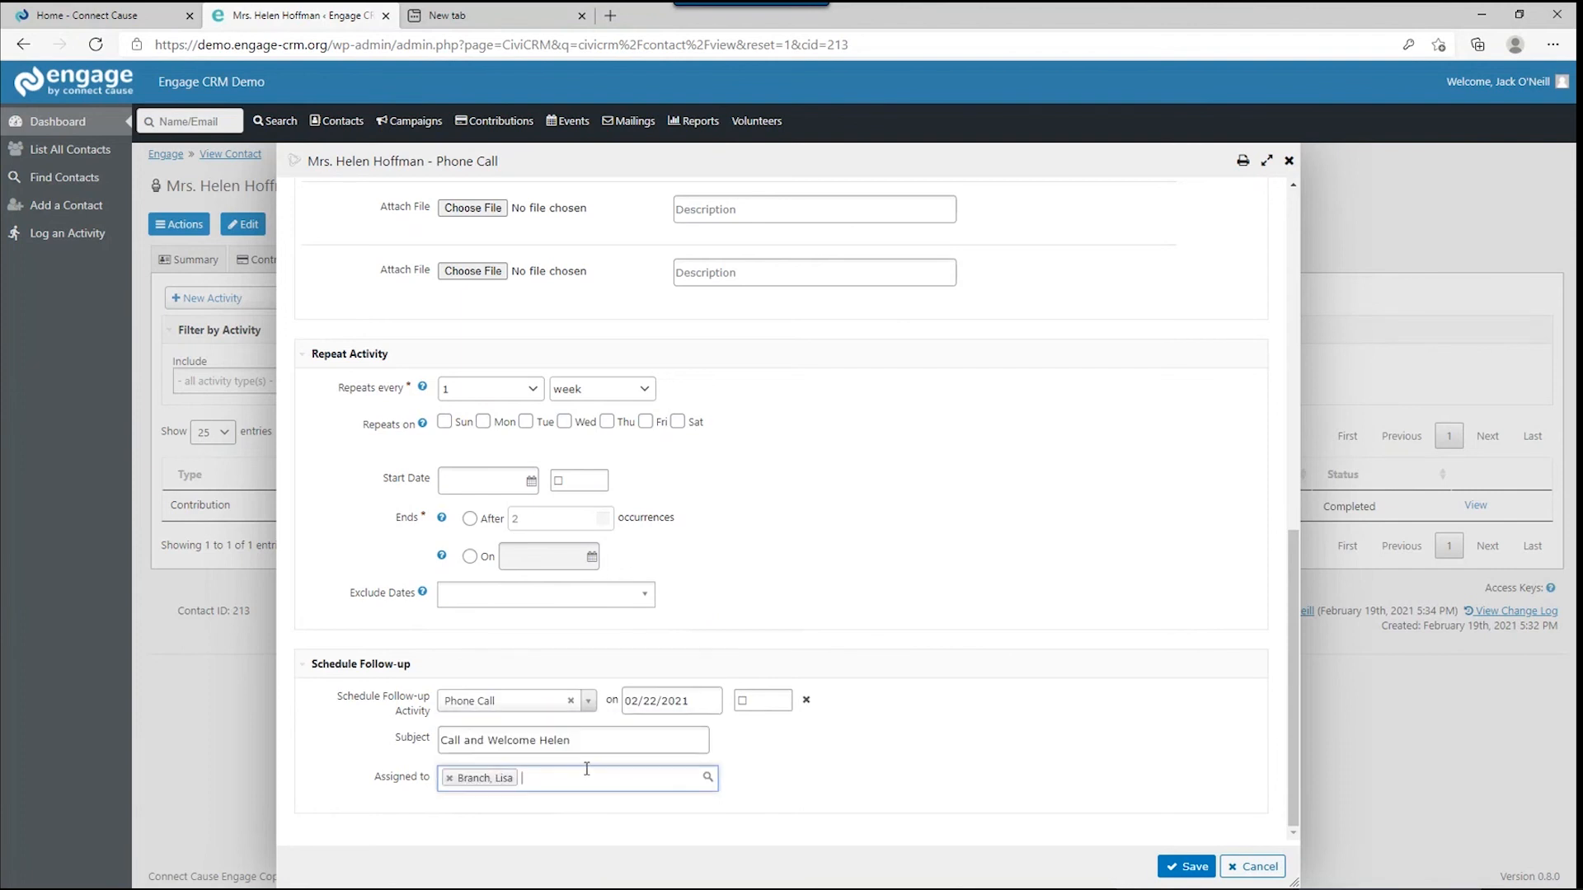
# Save the completed phone call along with its February 22, 2021 follow-up.
pyautogui.click(1191, 866)
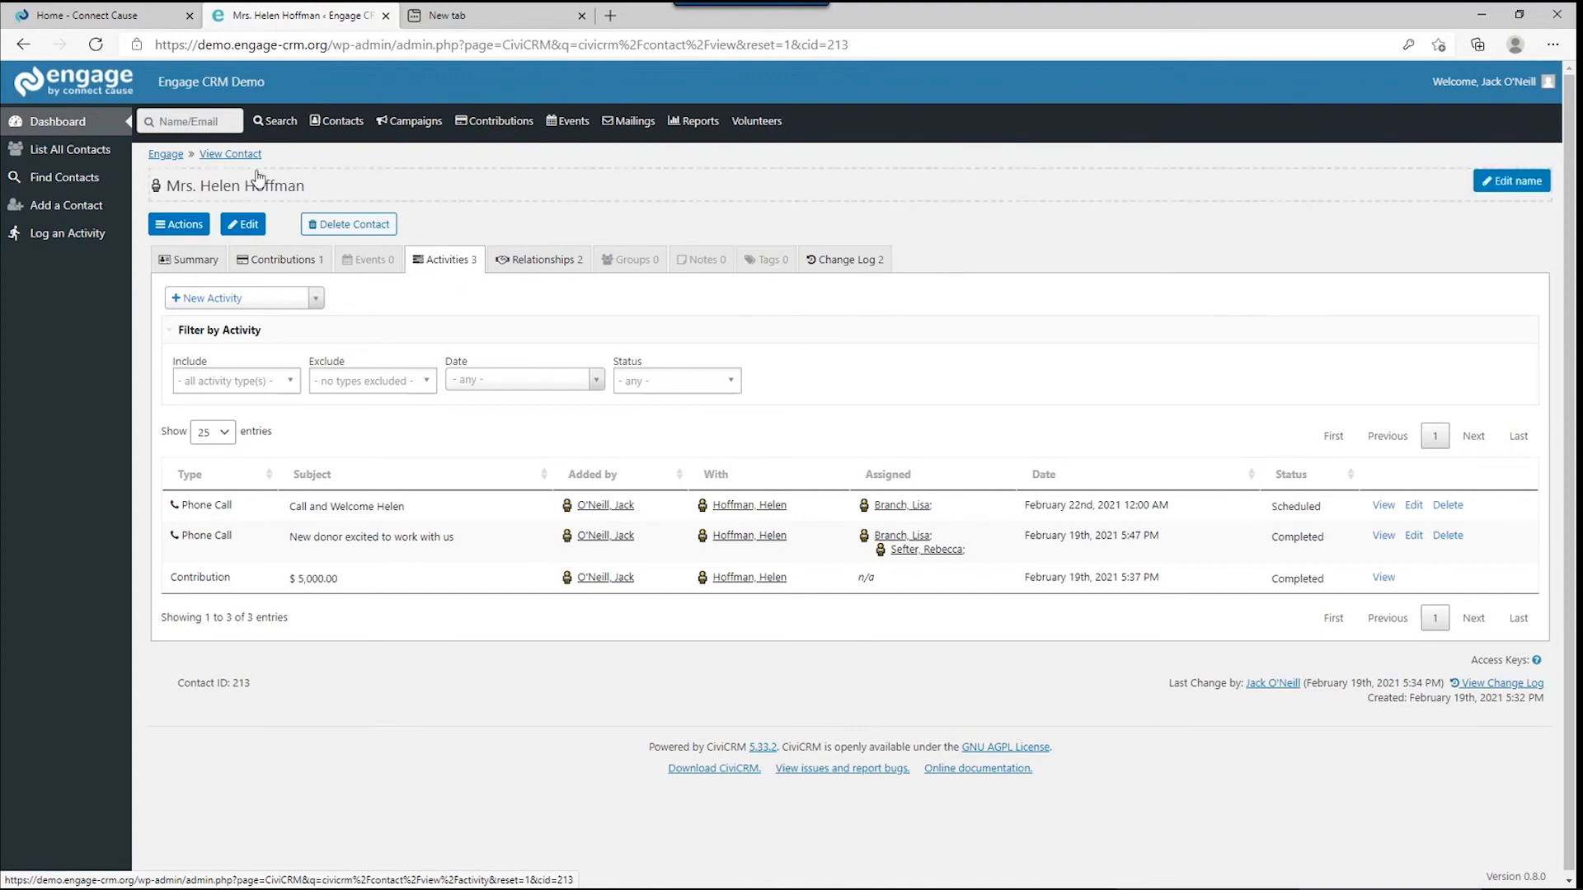
# Return to the dashboard and bring the Activities dashlet with the February 22 welcome call into view.
pyautogui.click(99, 147)
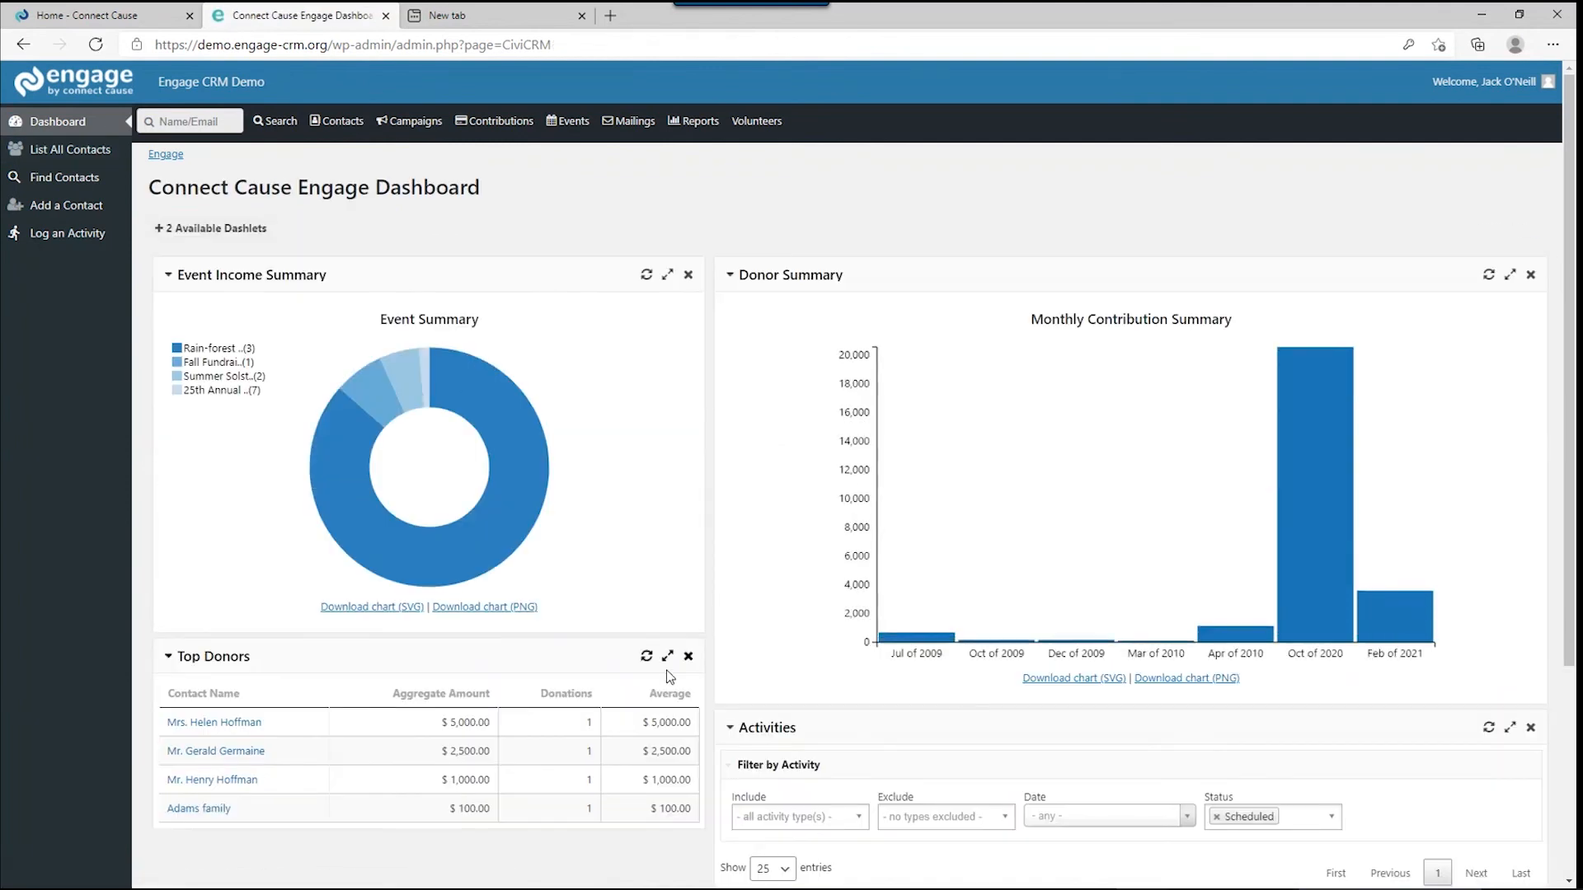
pyautogui.scroll(-3, 666, 669)
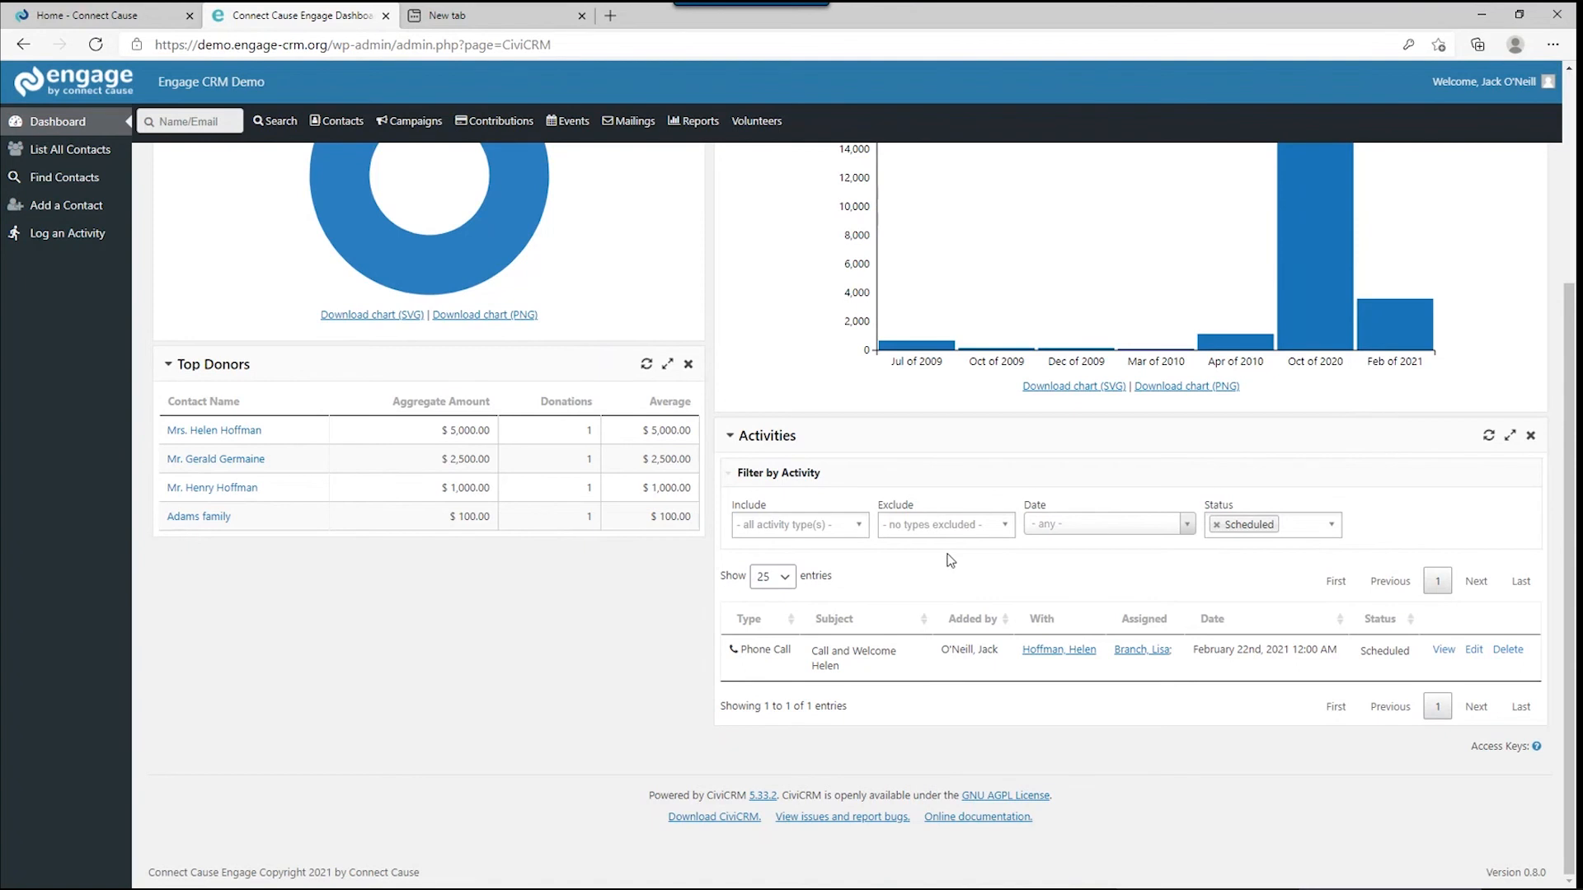
# Quick-search the top donor, open her contact record, and review her relationships and event registrations.
pyautogui.click(221, 122)
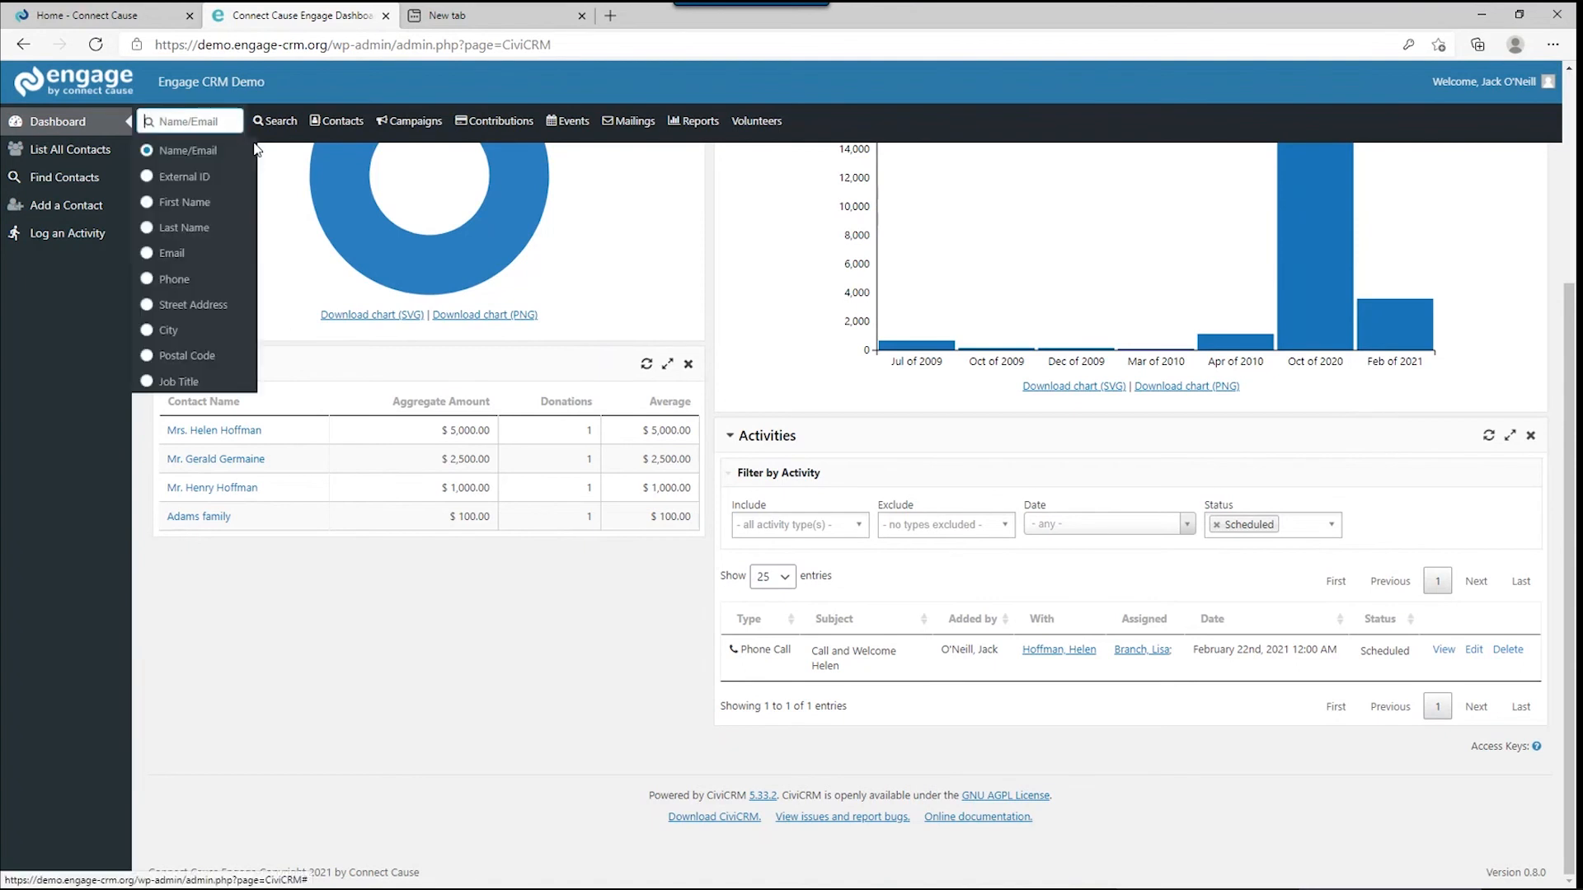
pyautogui.write('hlen')
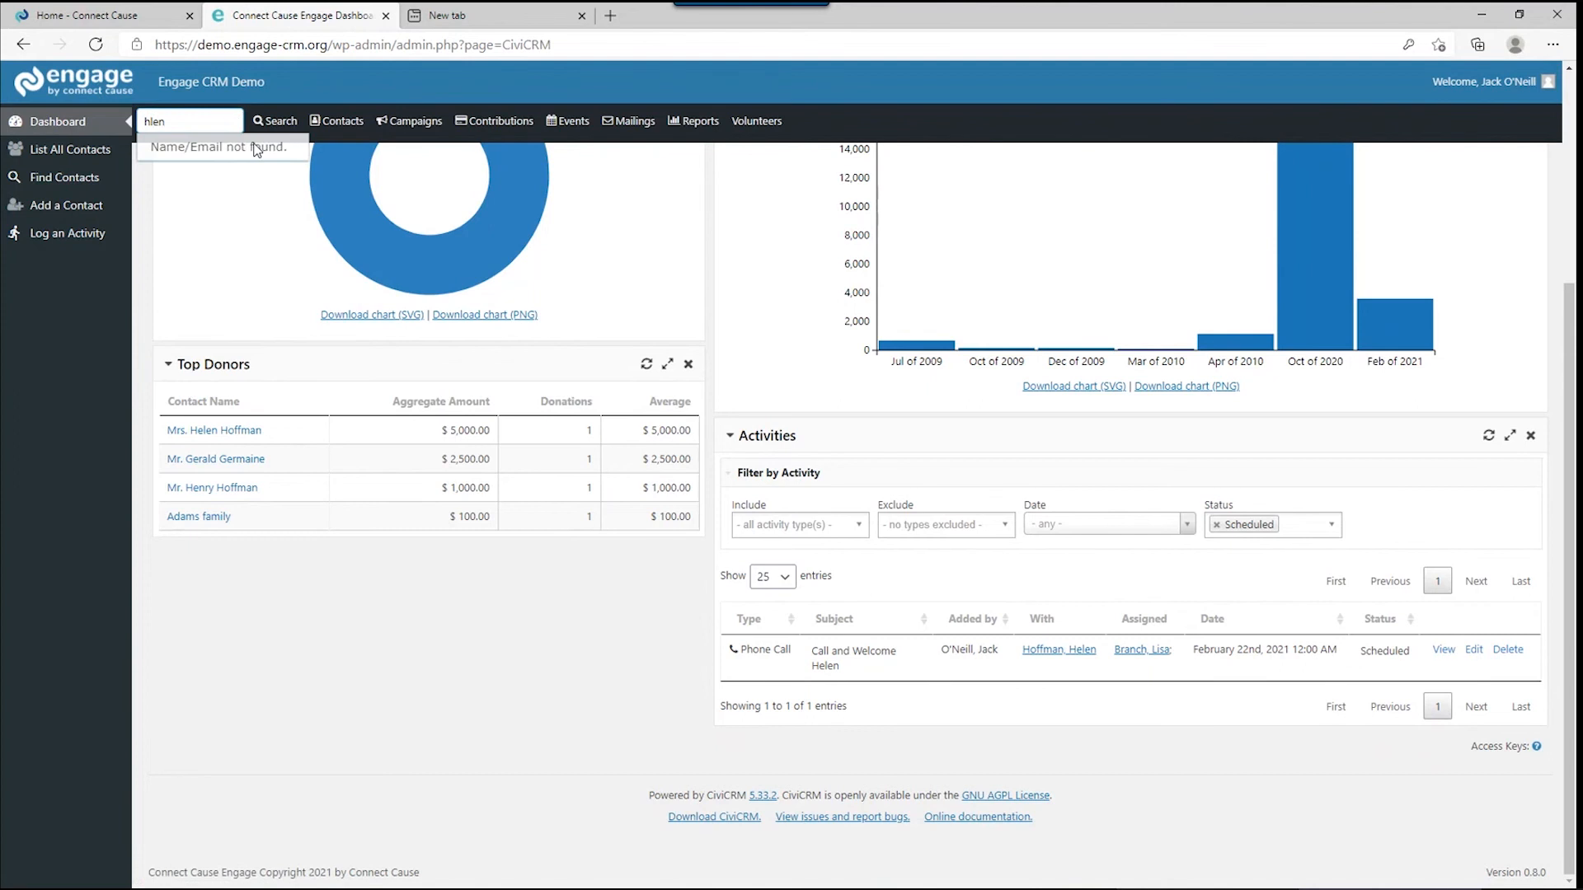
pyautogui.press('BackSpace')
pyautogui.press('BackSpace')
pyautogui.press('BackSpace')
pyautogui.write('elen')
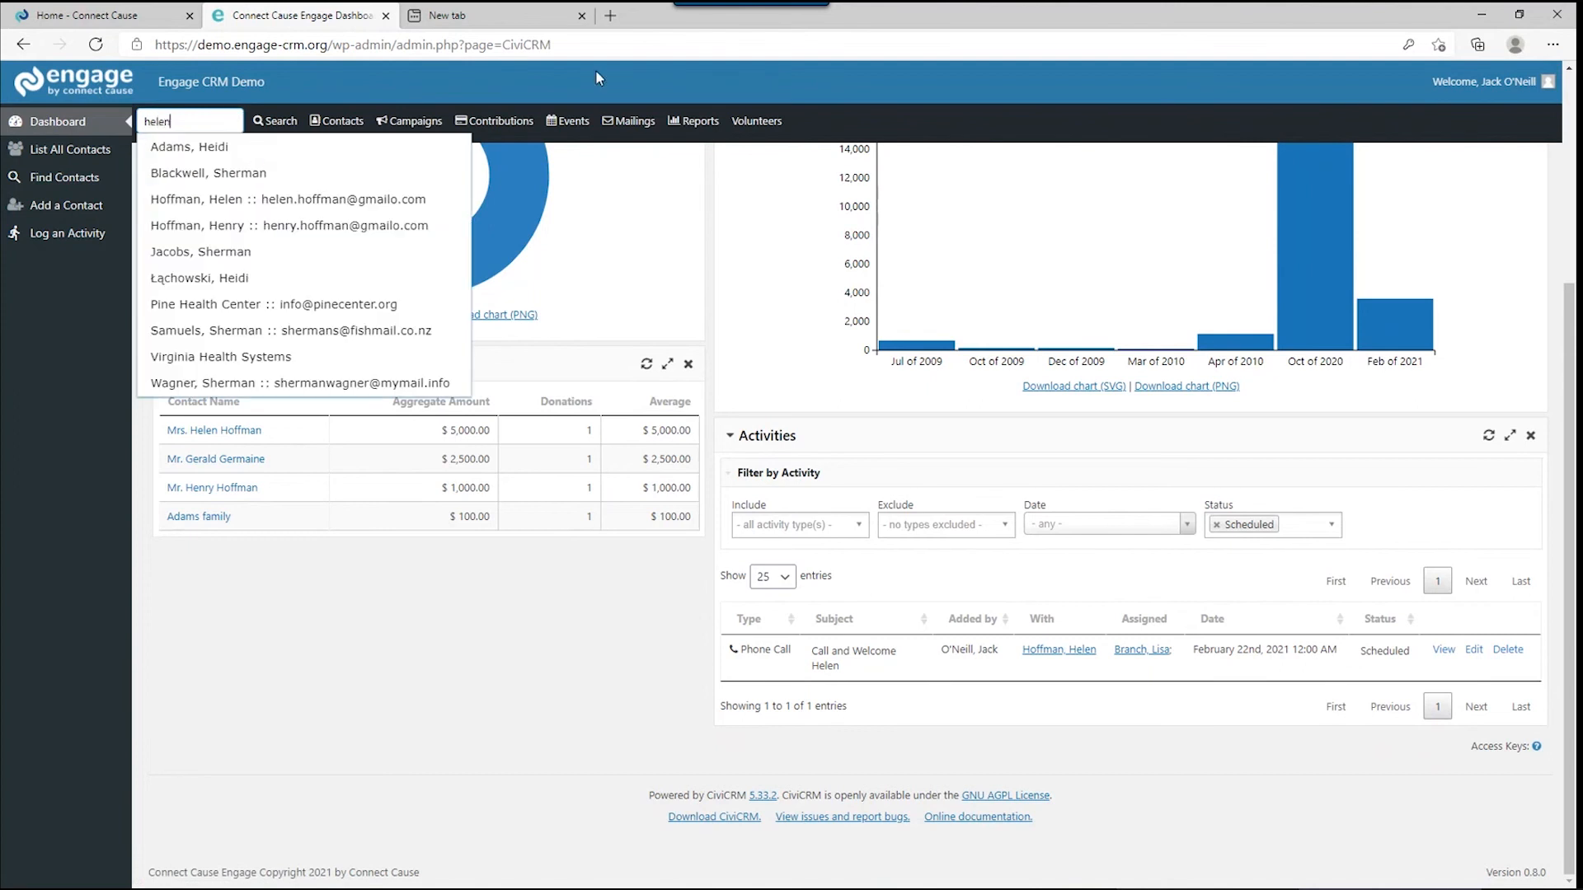
pyautogui.click(381, 150)
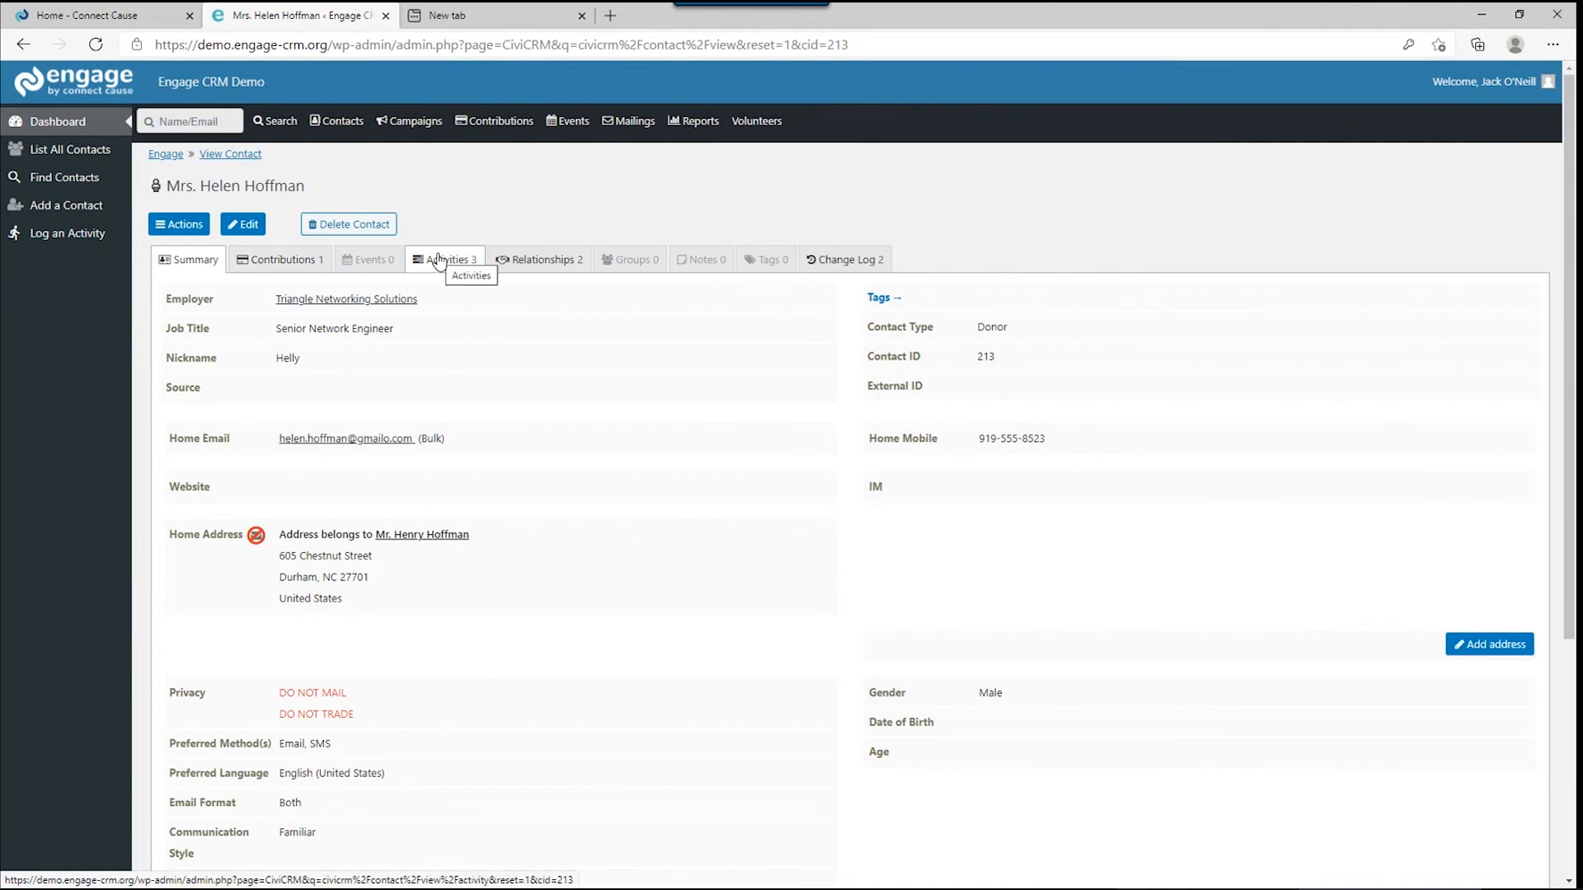
pyautogui.click(505, 265)
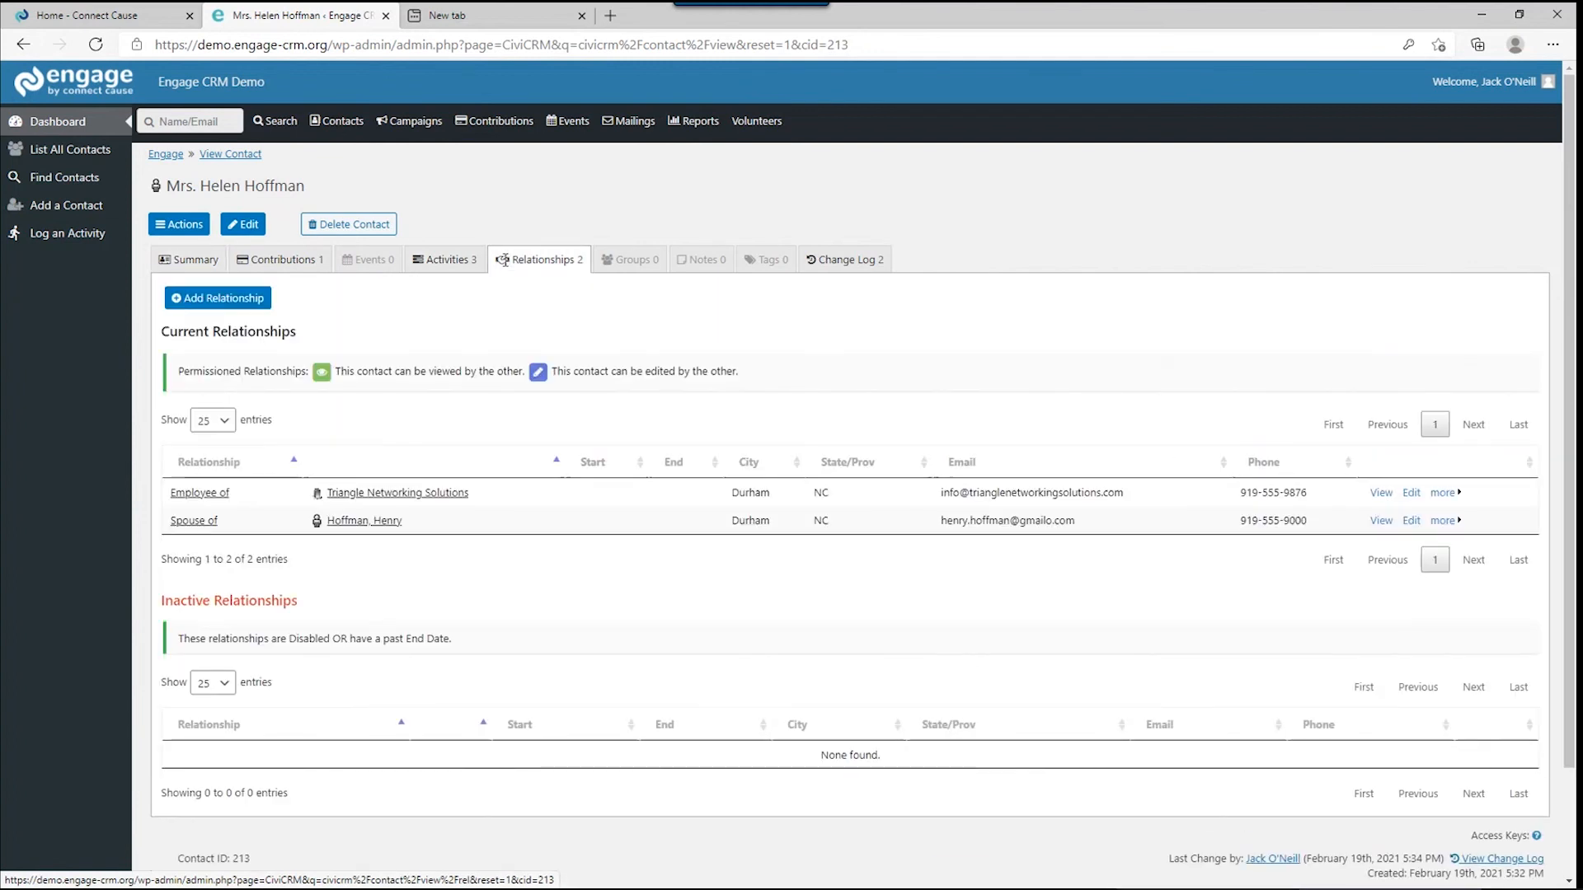
pyautogui.click(369, 260)
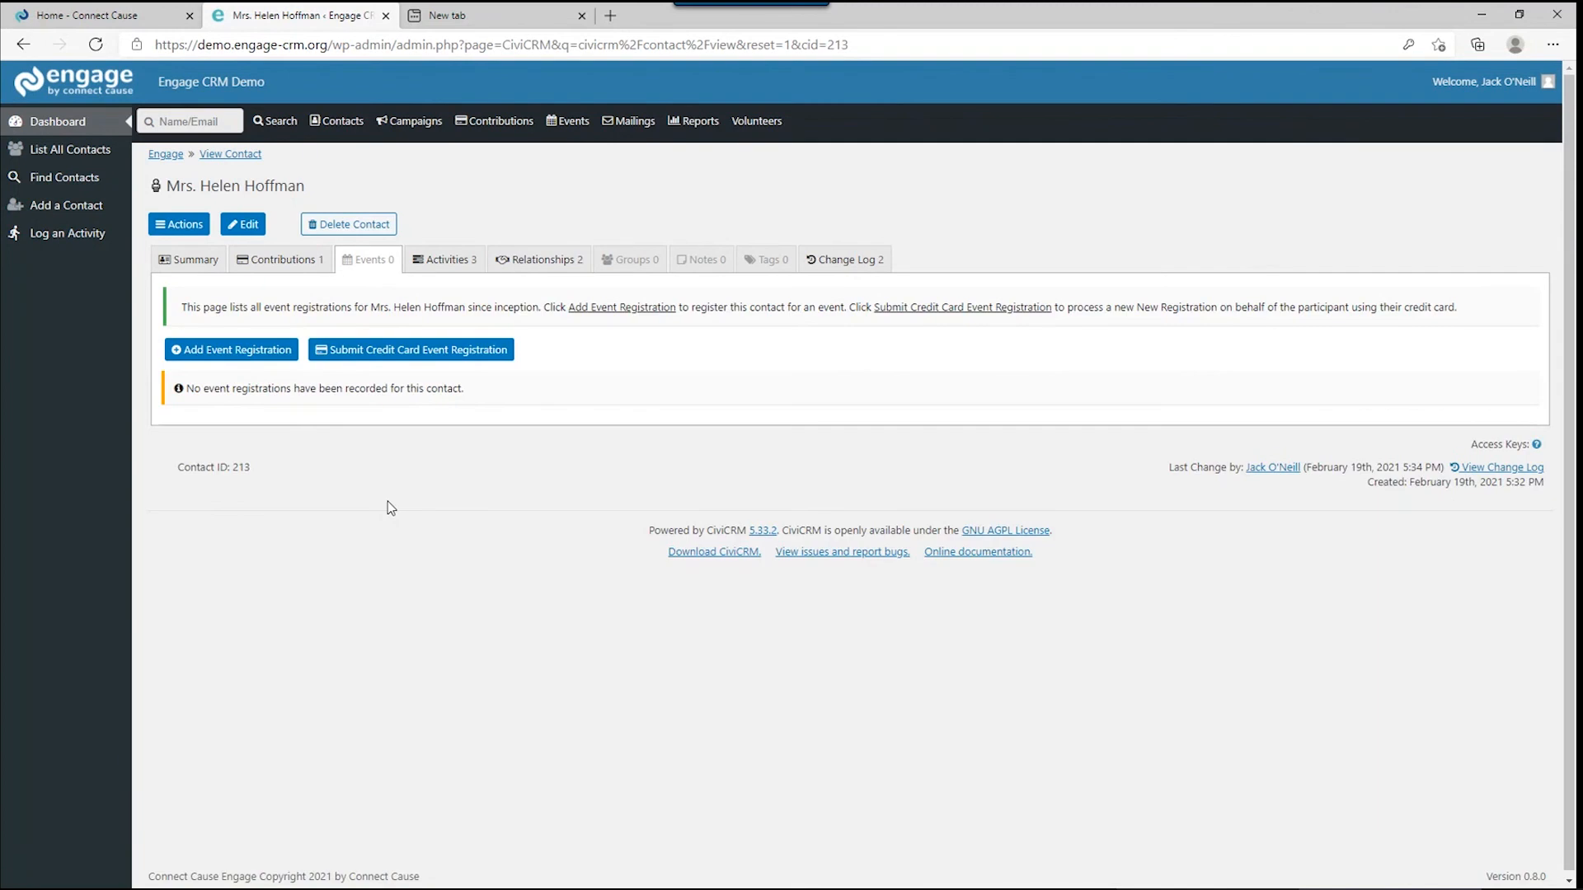
# Start a Fall Fundraiser Dinner registration for the contact, linked to its matching campaign.
pyautogui.click(253, 356)
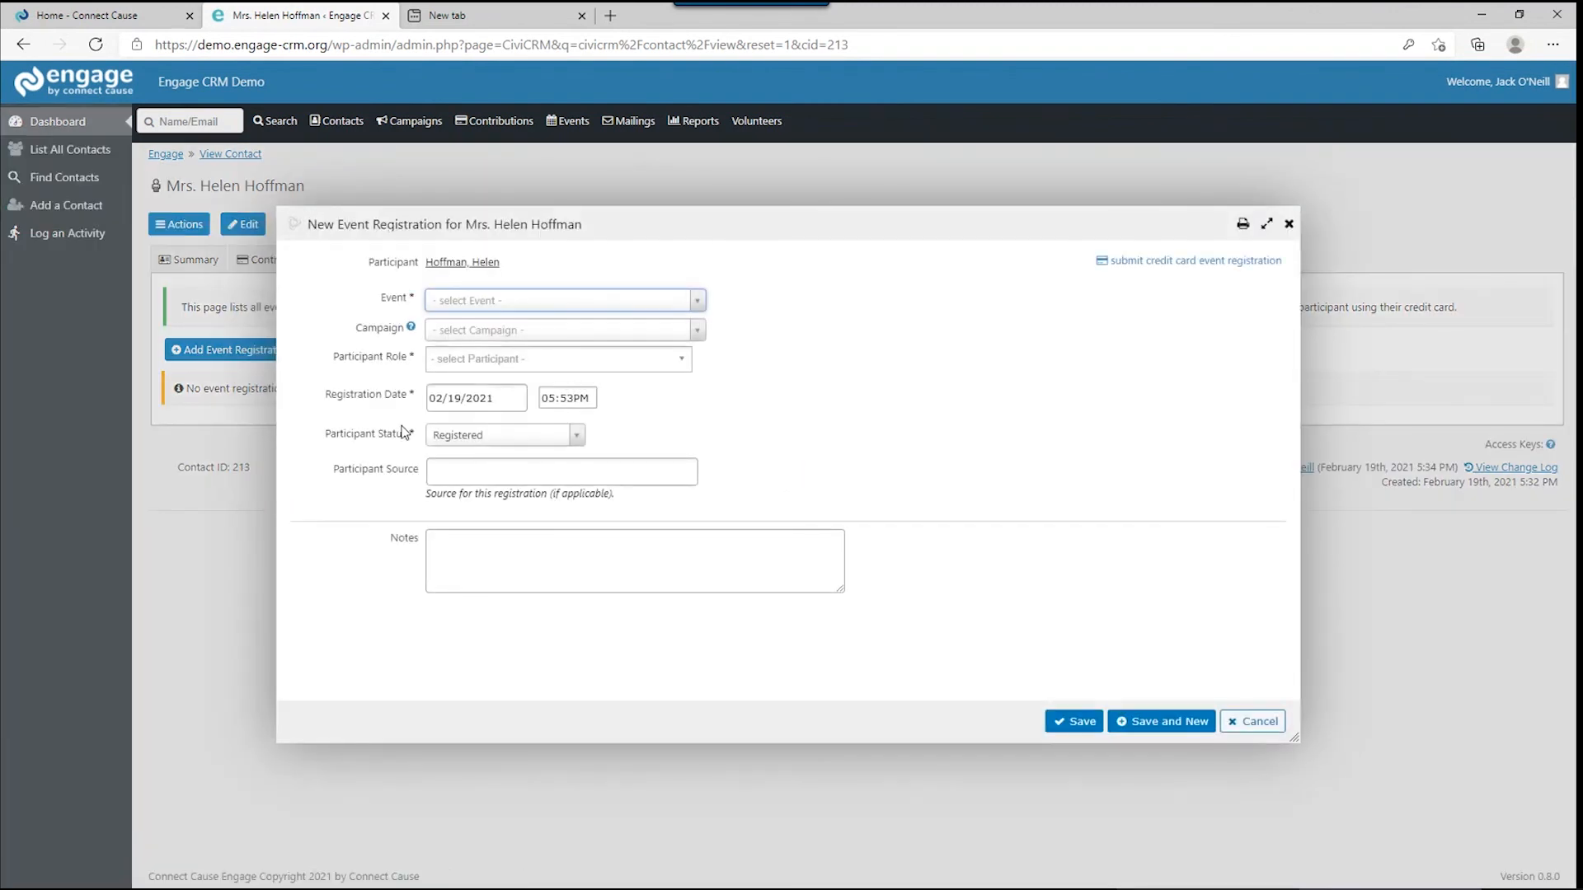
pyautogui.click(451, 312)
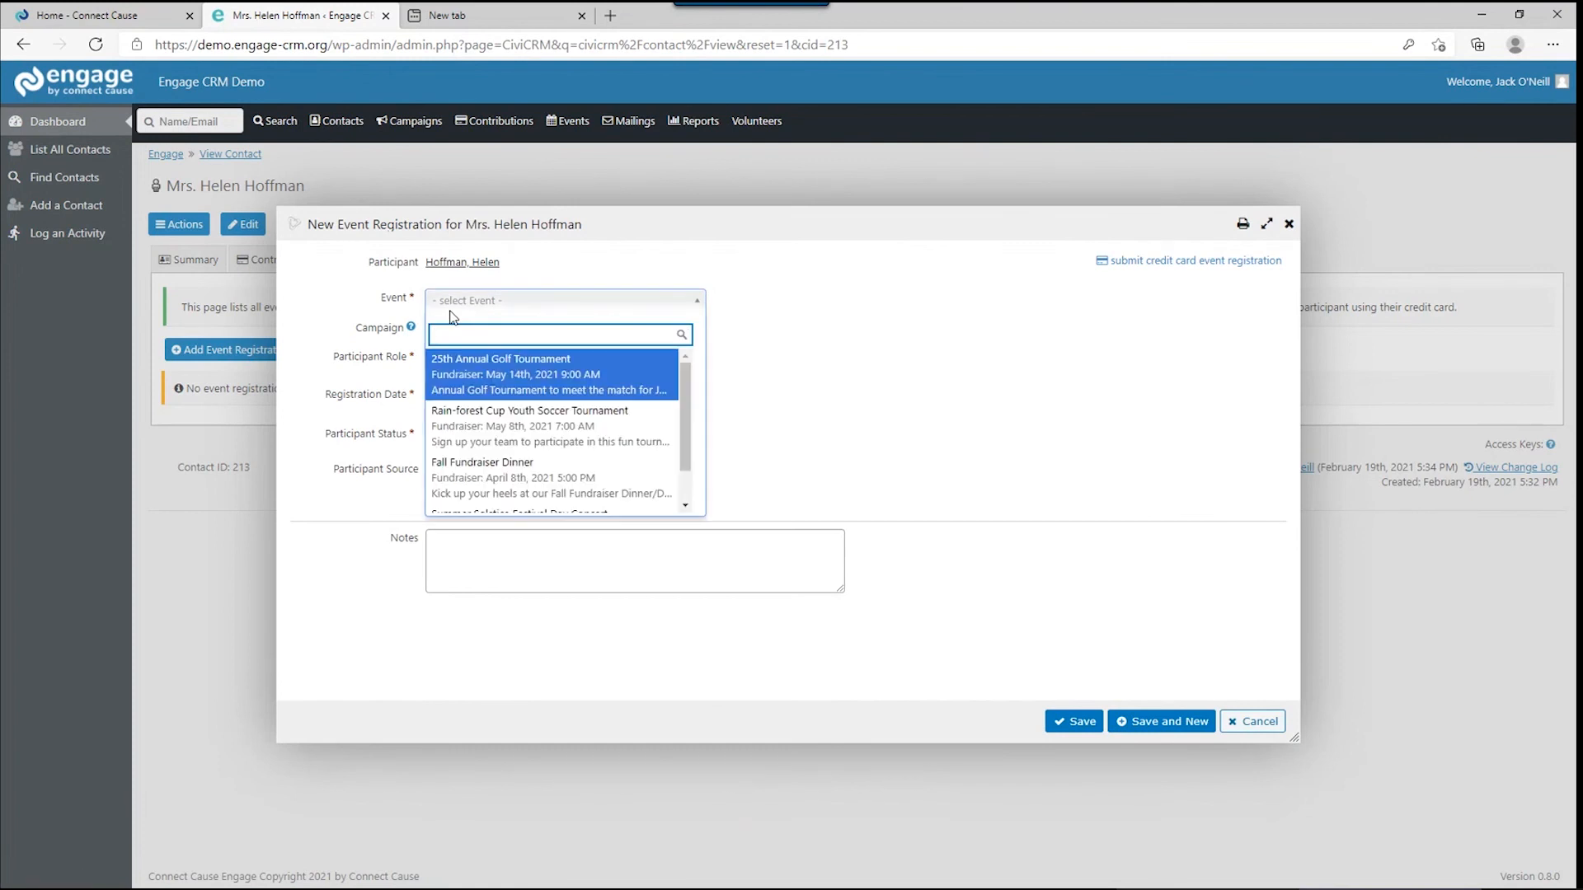
pyautogui.scroll(-1, 482, 437)
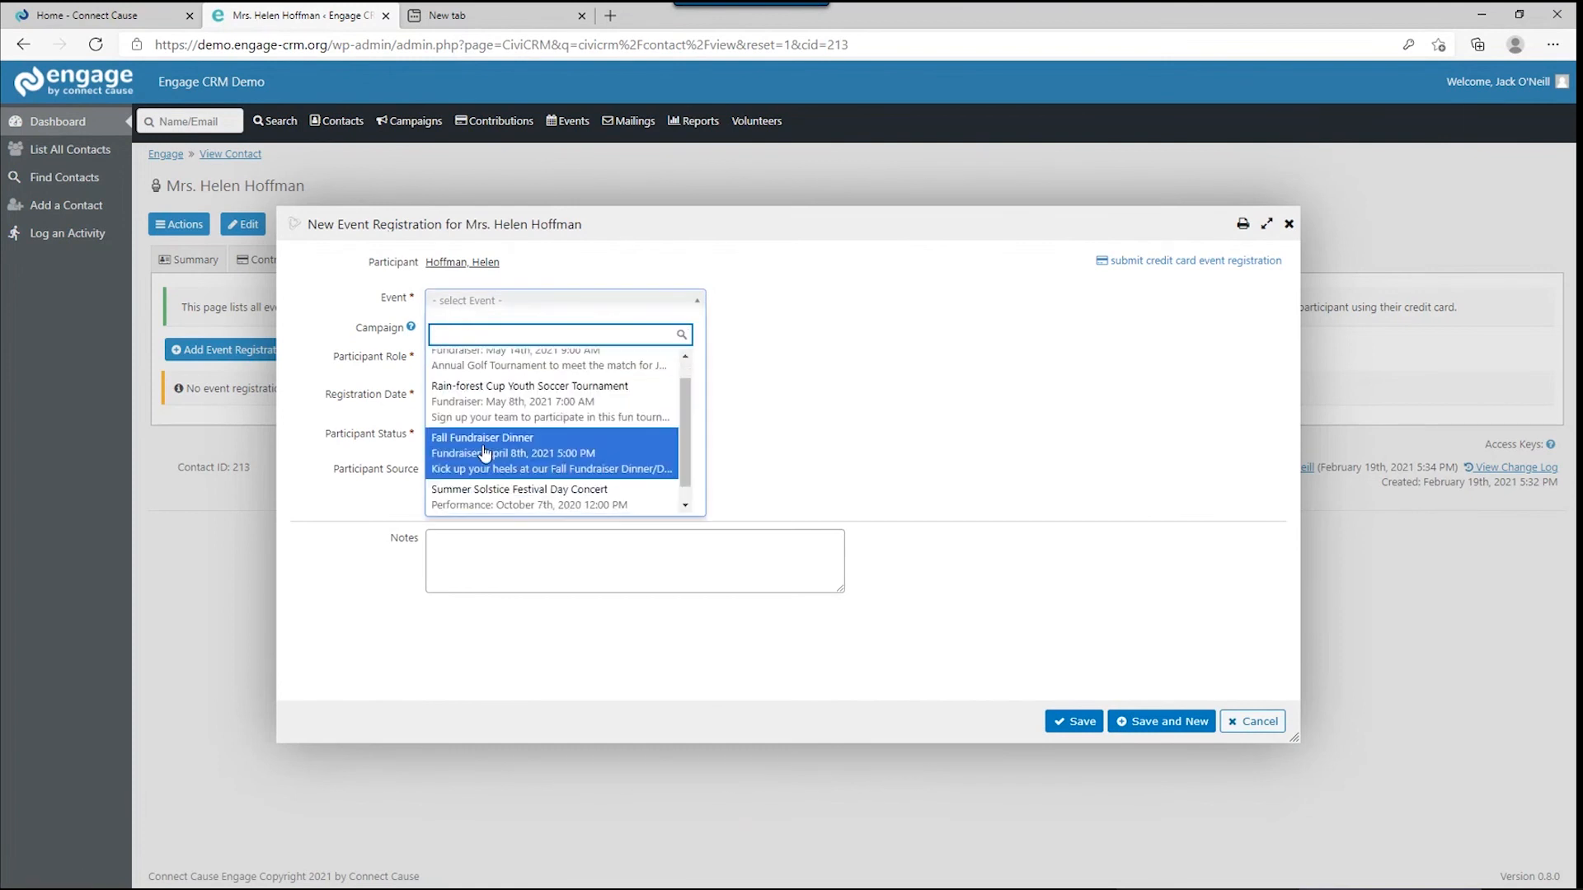
pyautogui.click(484, 452)
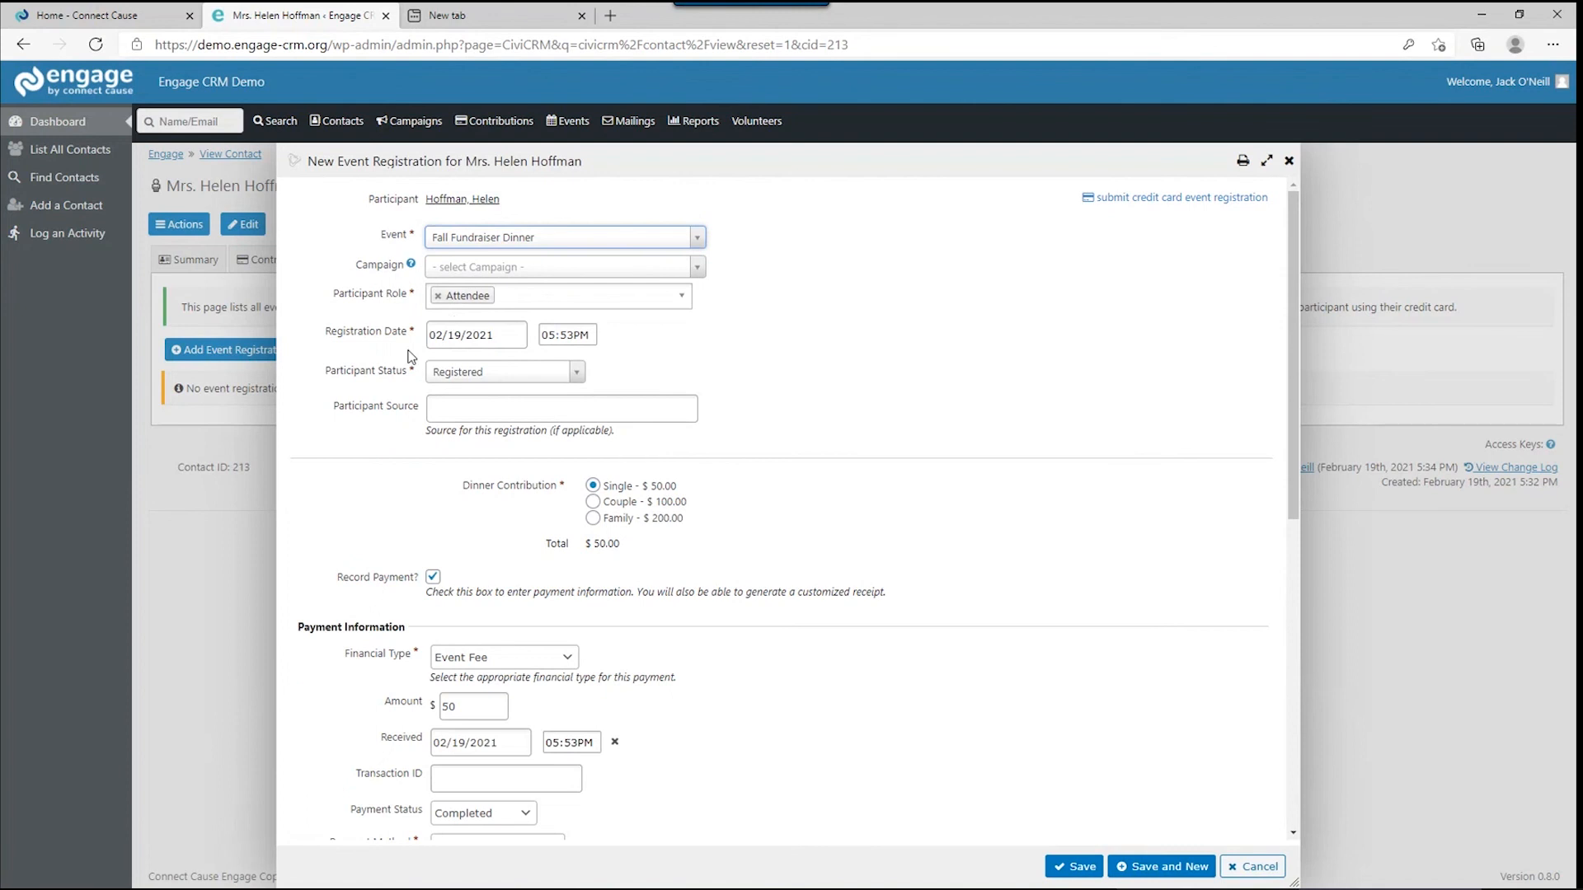
pyautogui.click(493, 269)
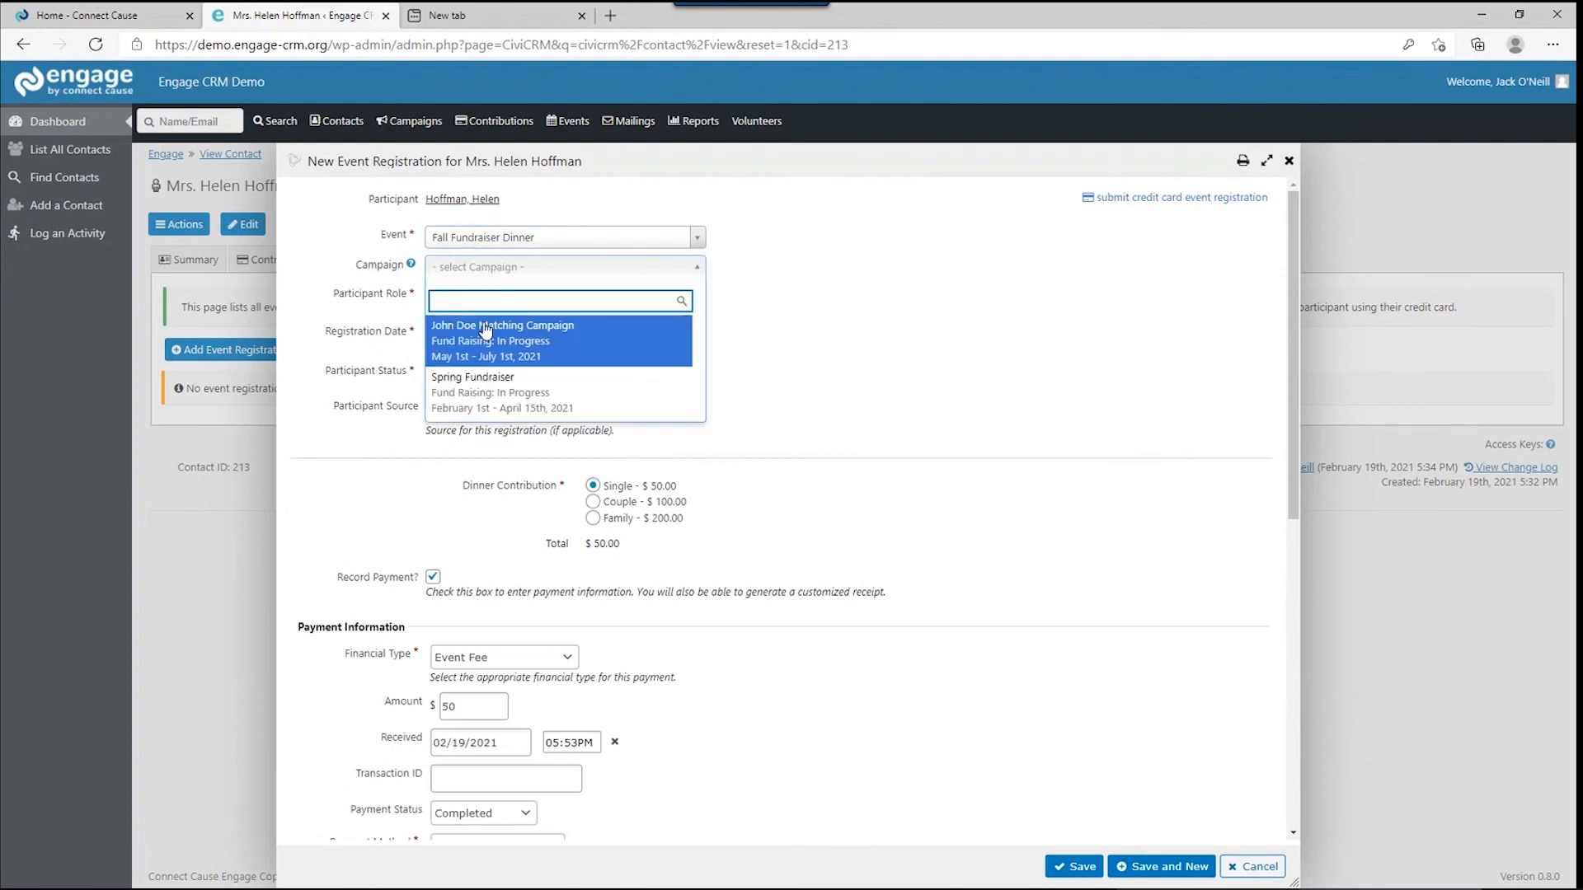
pyautogui.click(485, 322)
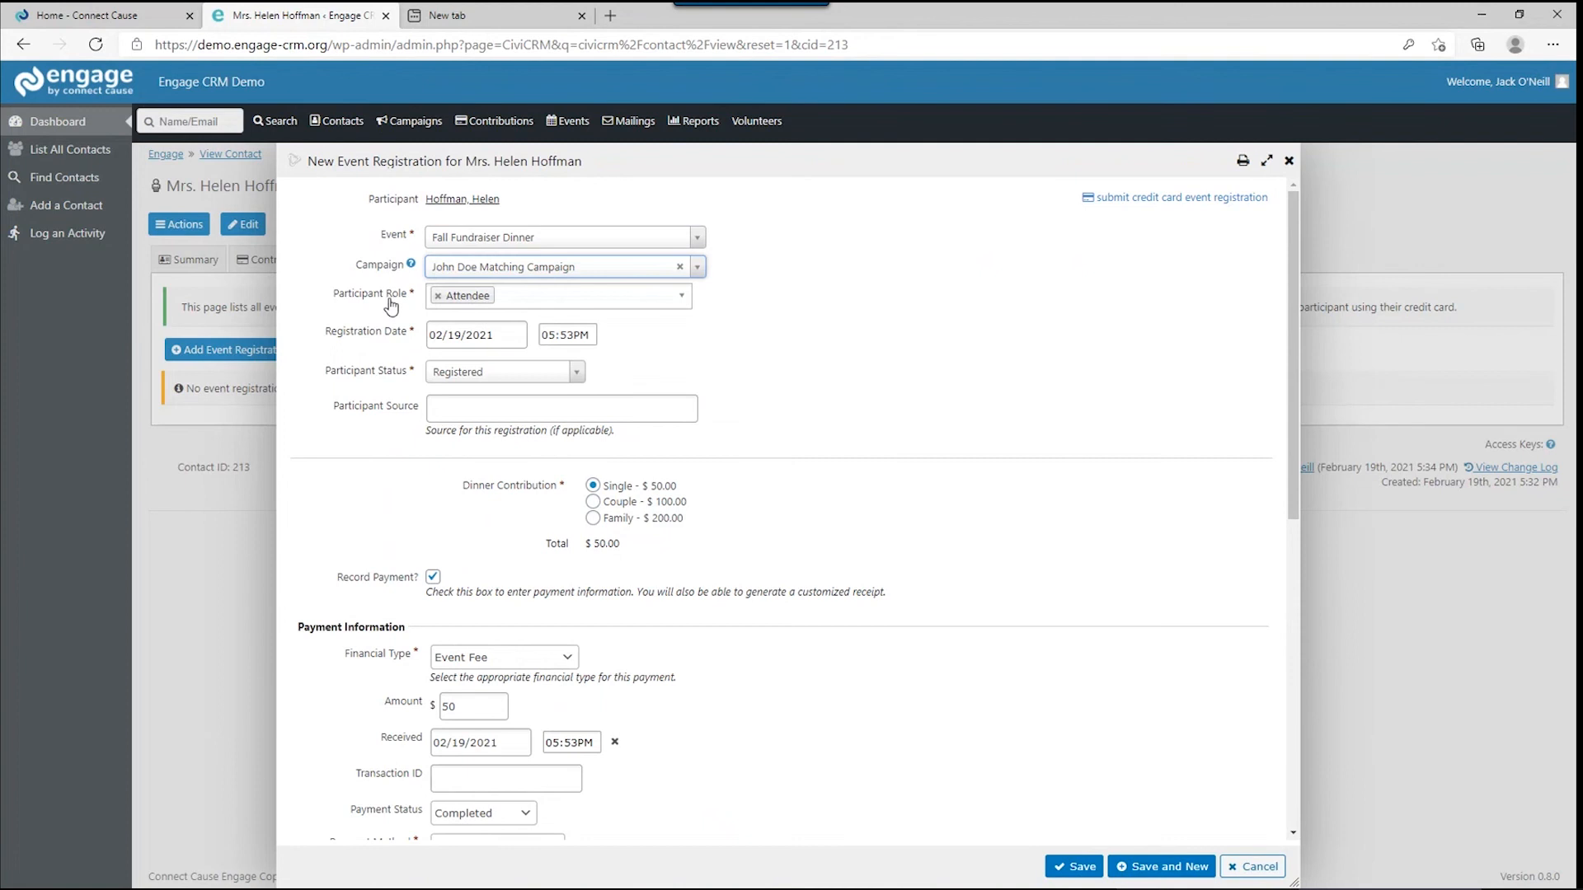
# Keep role Attendee, set source 'During initial contact call', choose Couple - $100.00, and turn off payment recording.
pyautogui.click(574, 302)
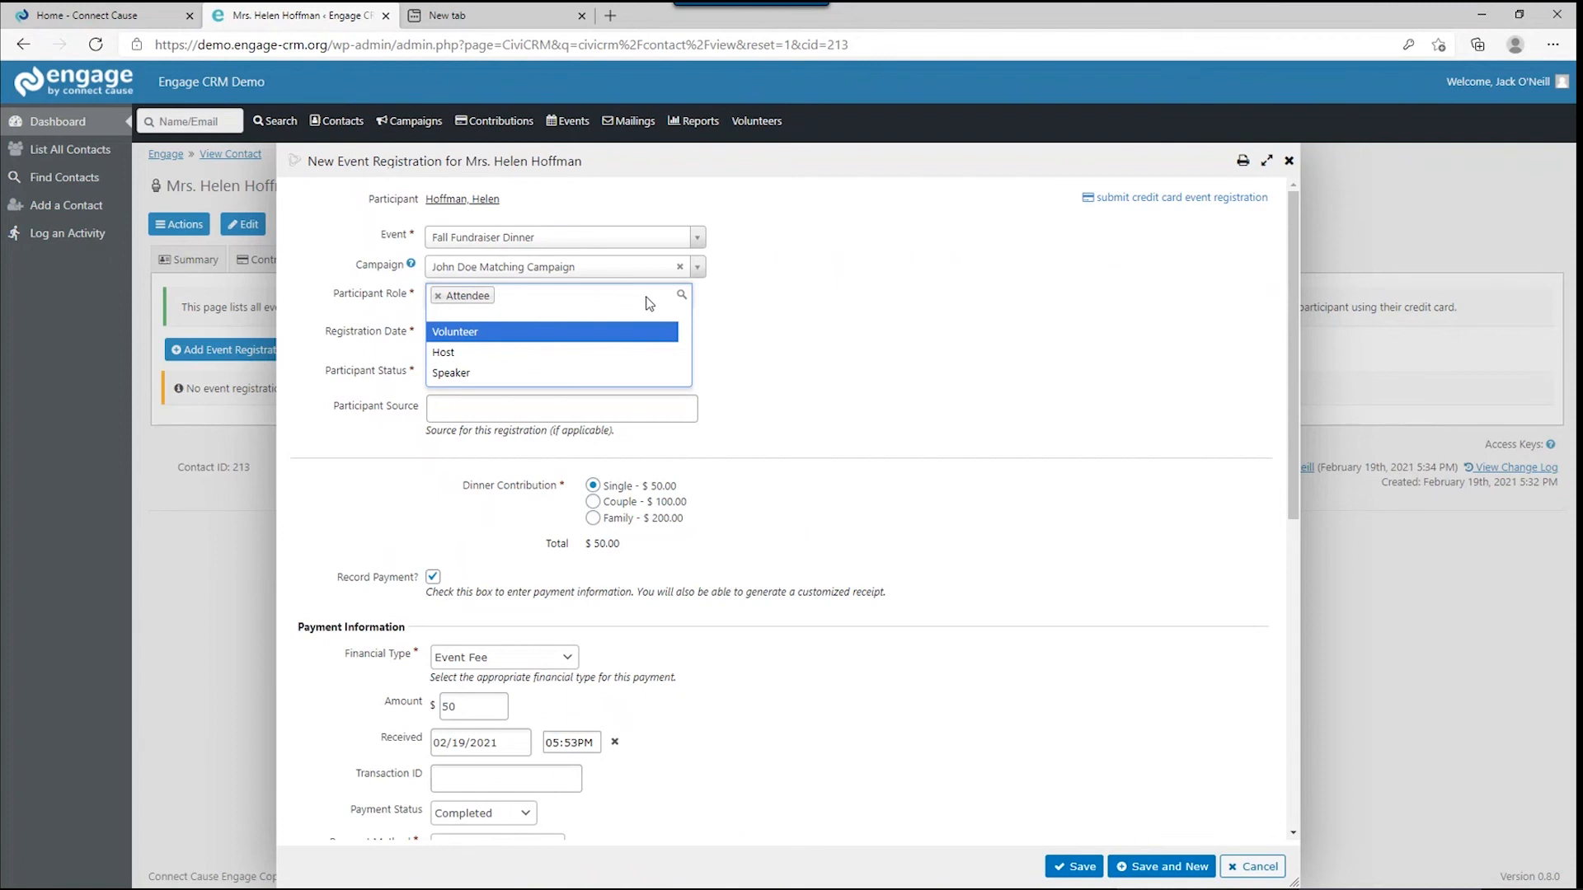
pyautogui.click(781, 351)
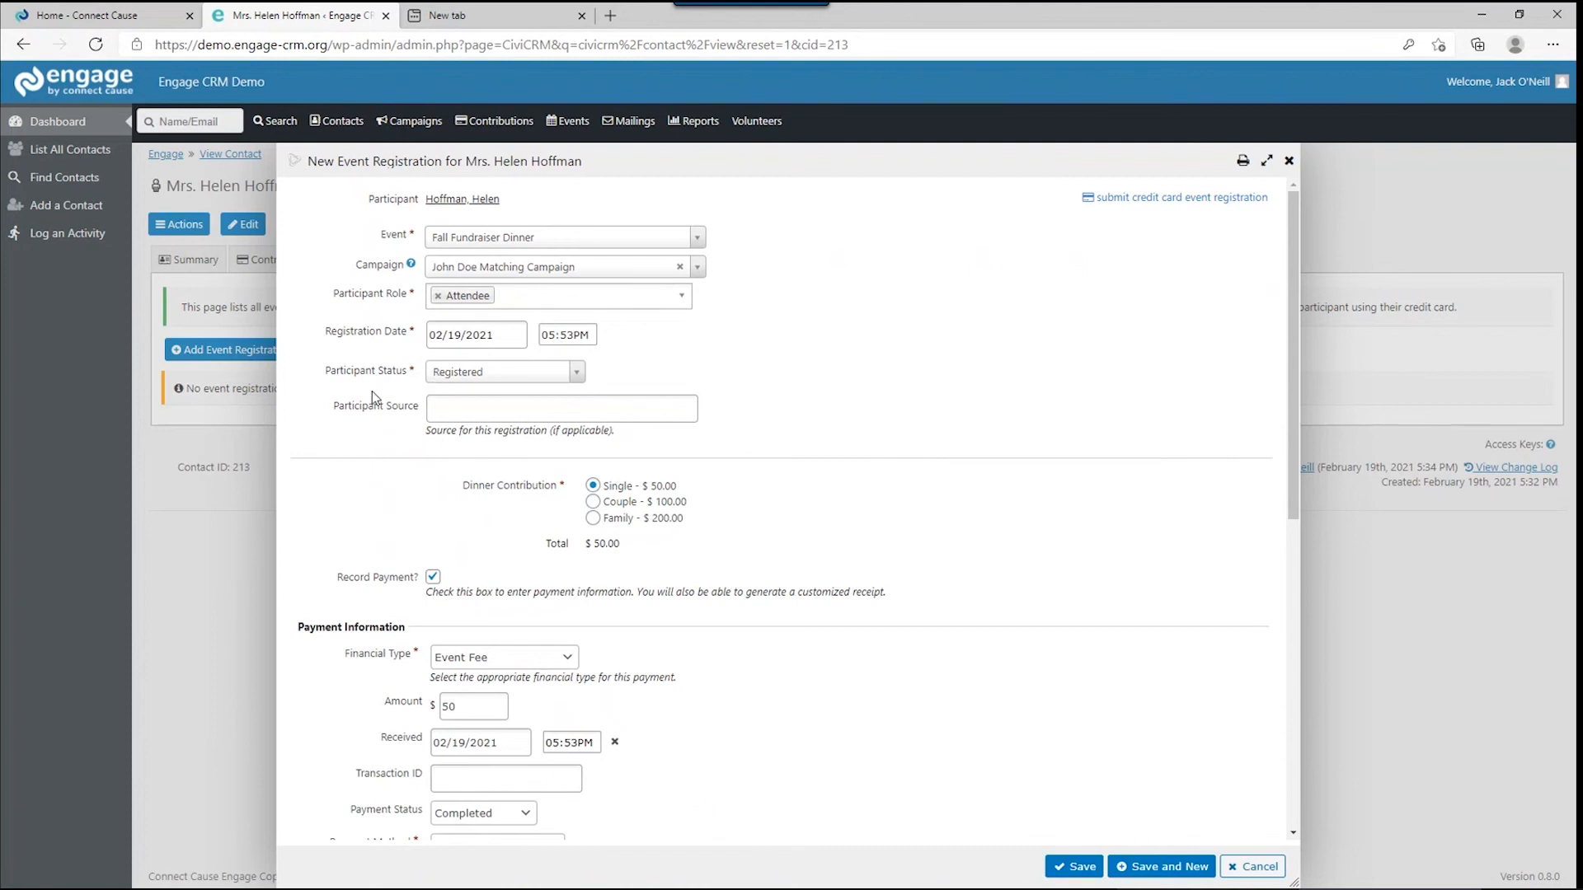
pyautogui.scroll(-3, 373, 390)
pyautogui.scroll(2, 373, 391)
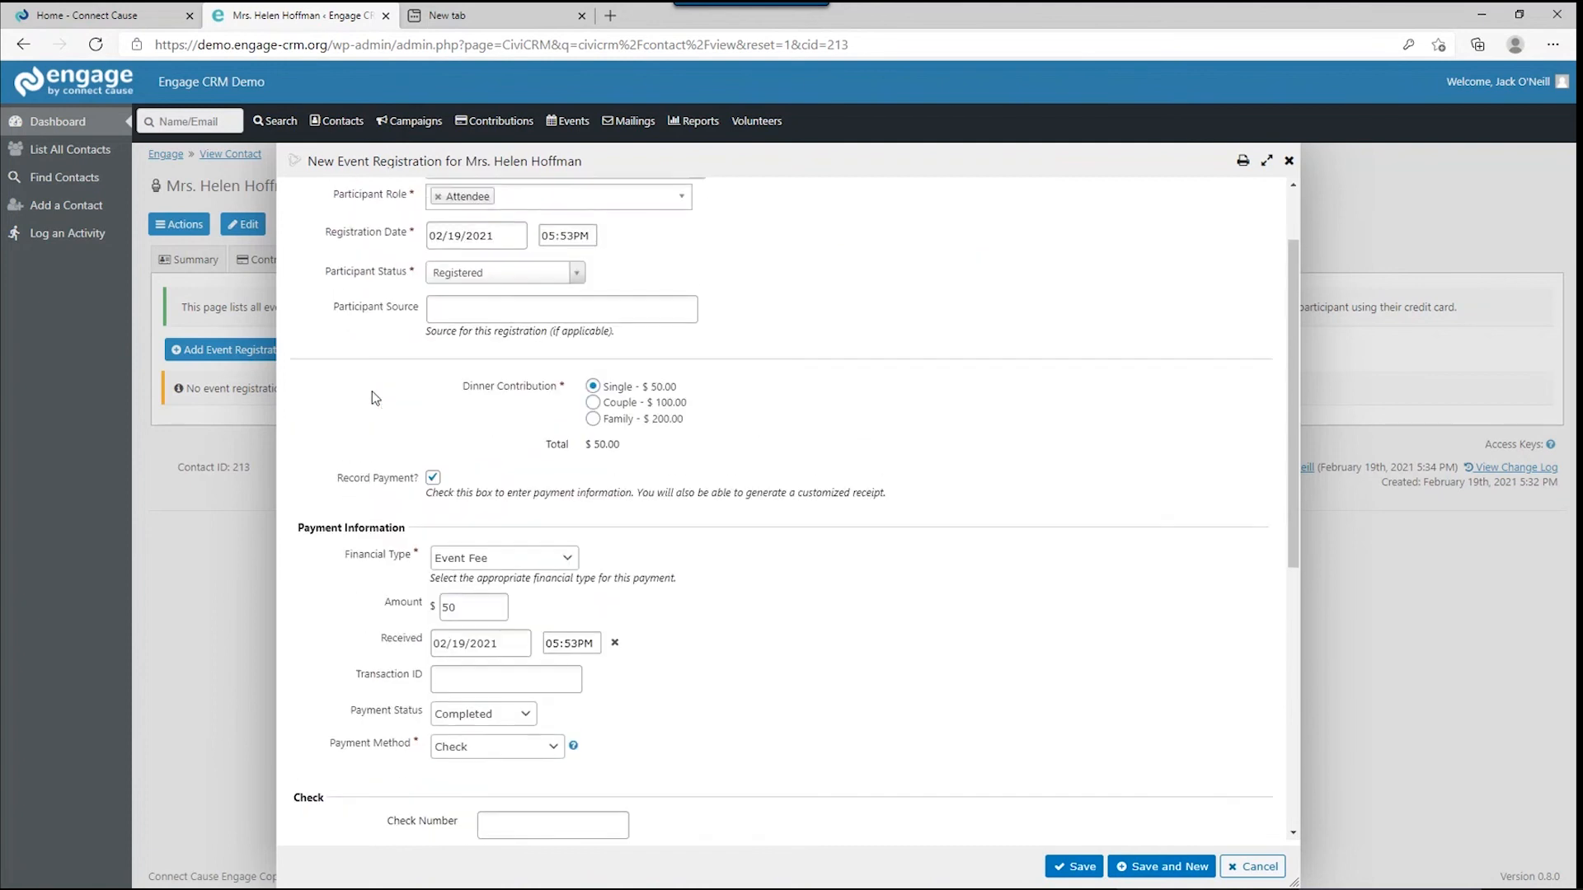
pyautogui.click(455, 321)
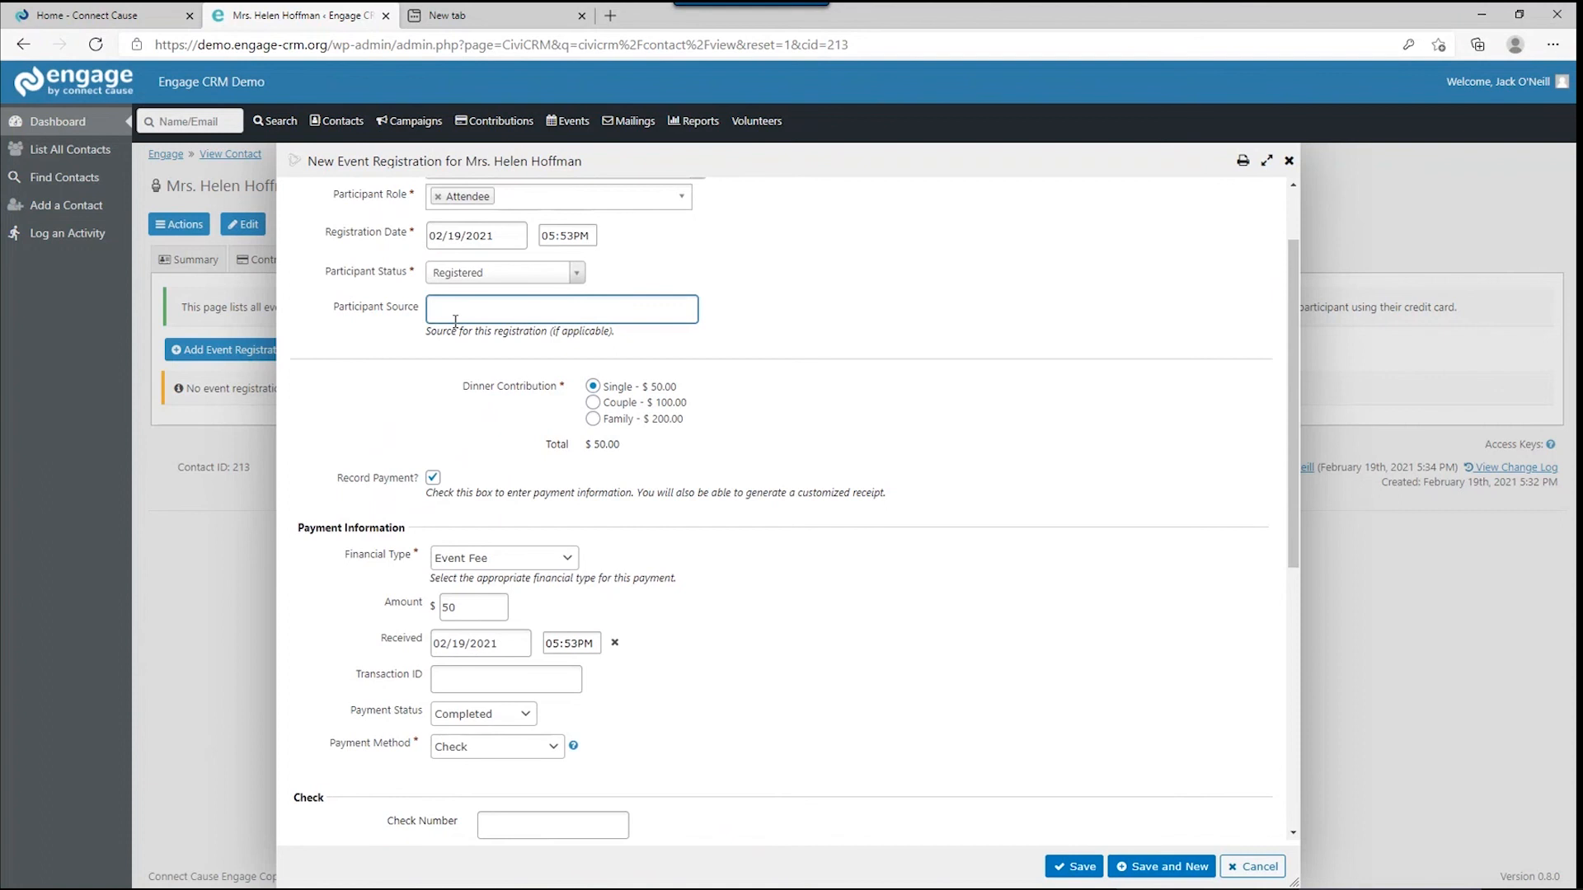
pyautogui.write('During inti')
pyautogui.write('ial contact call')
pyautogui.click(593, 402)
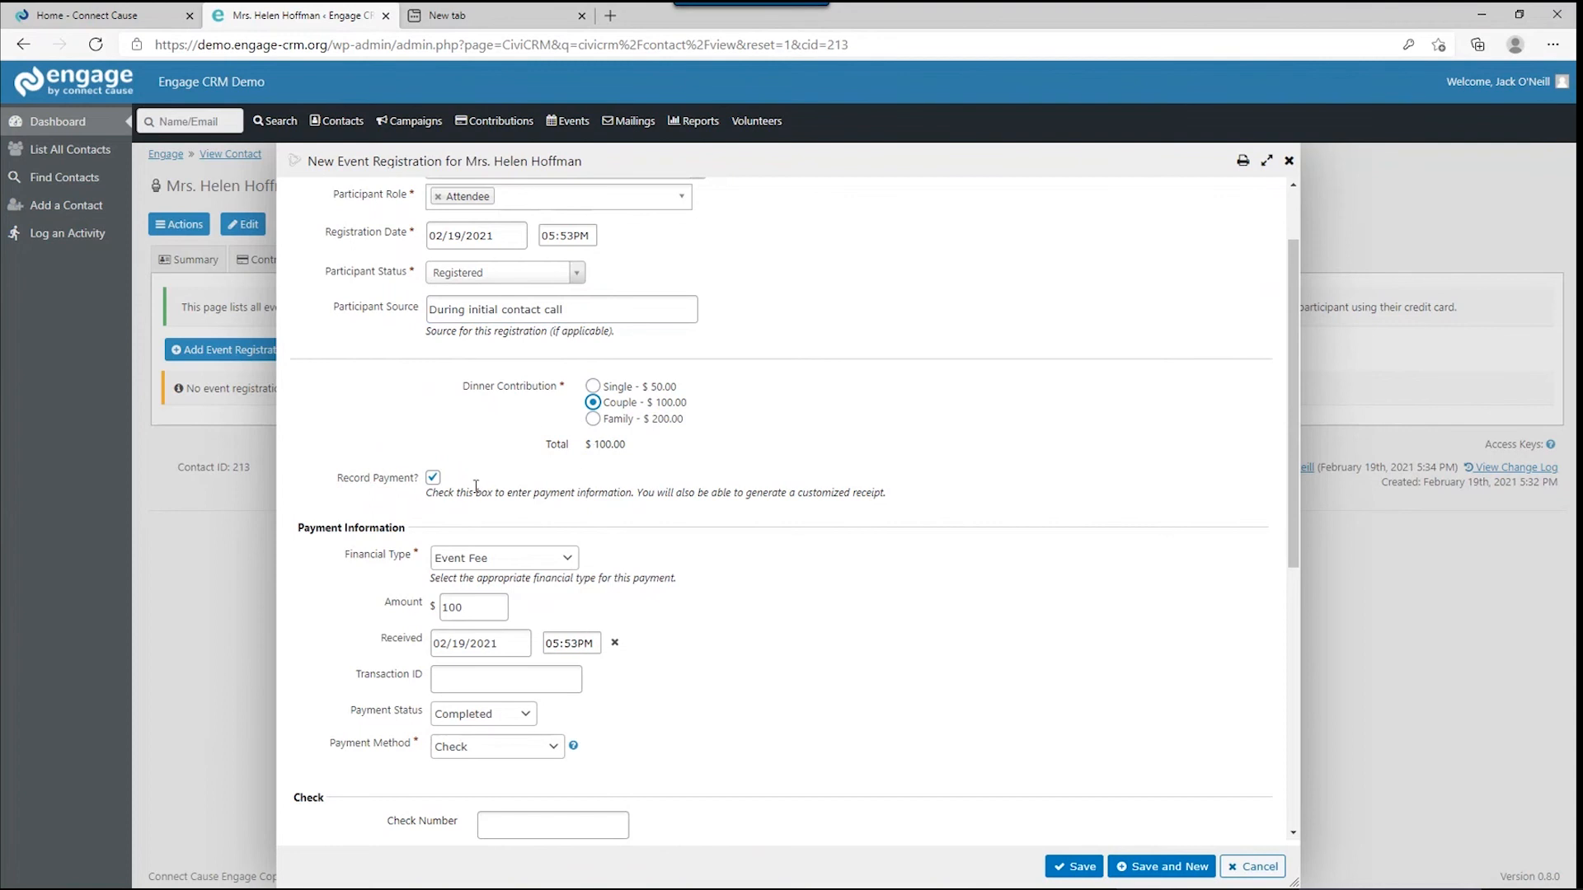
pyautogui.click(433, 478)
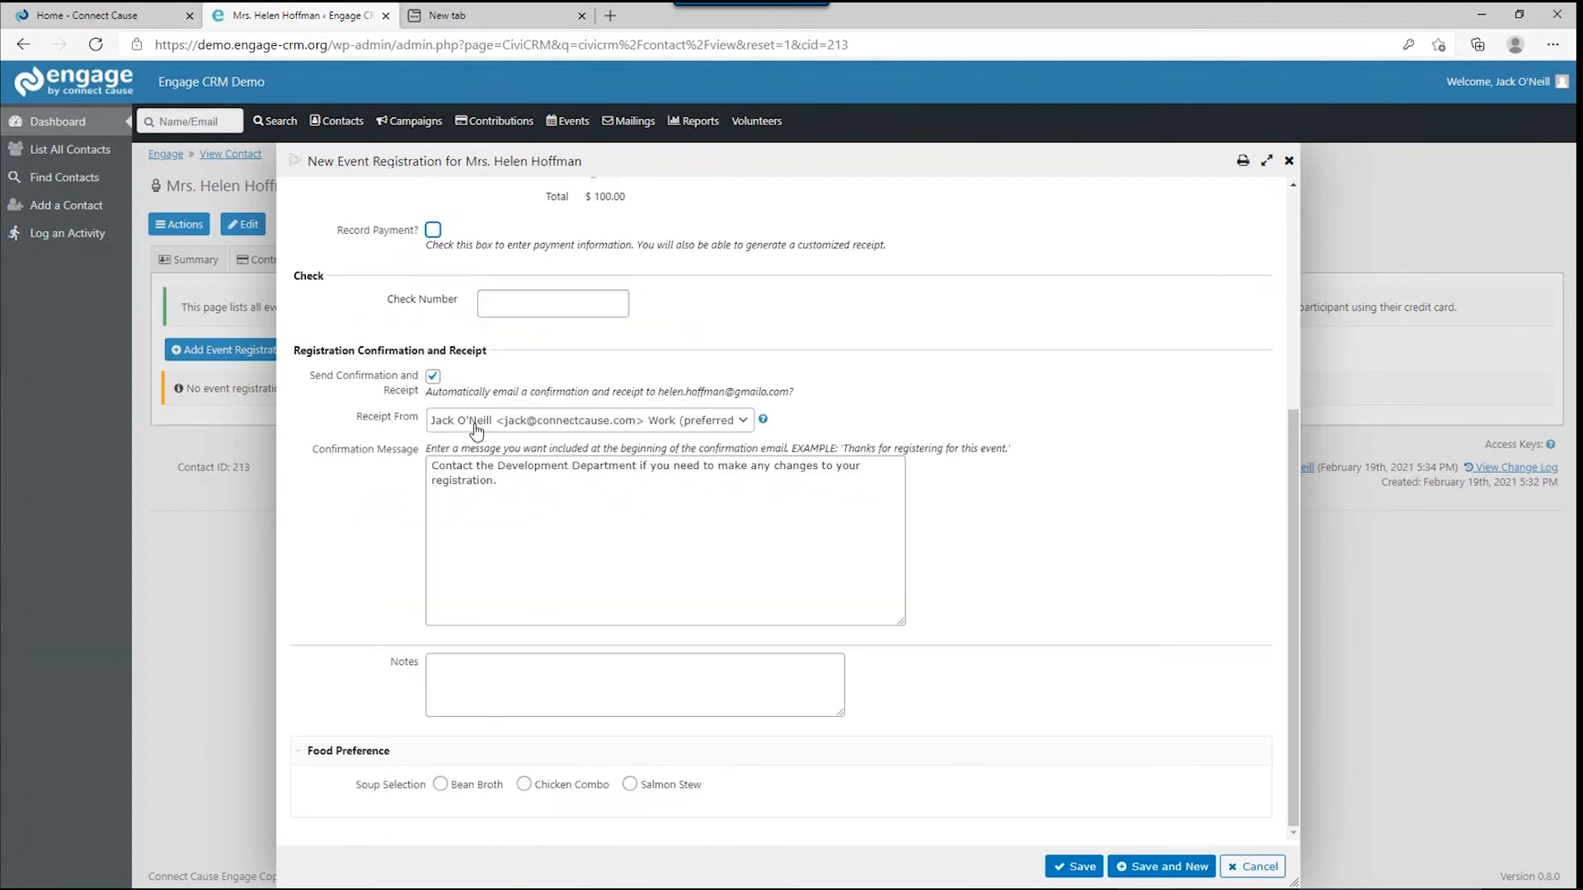
# Try Fundraising Dept. as receipt sender, then switch it back to the staff member.
pyautogui.click(475, 428)
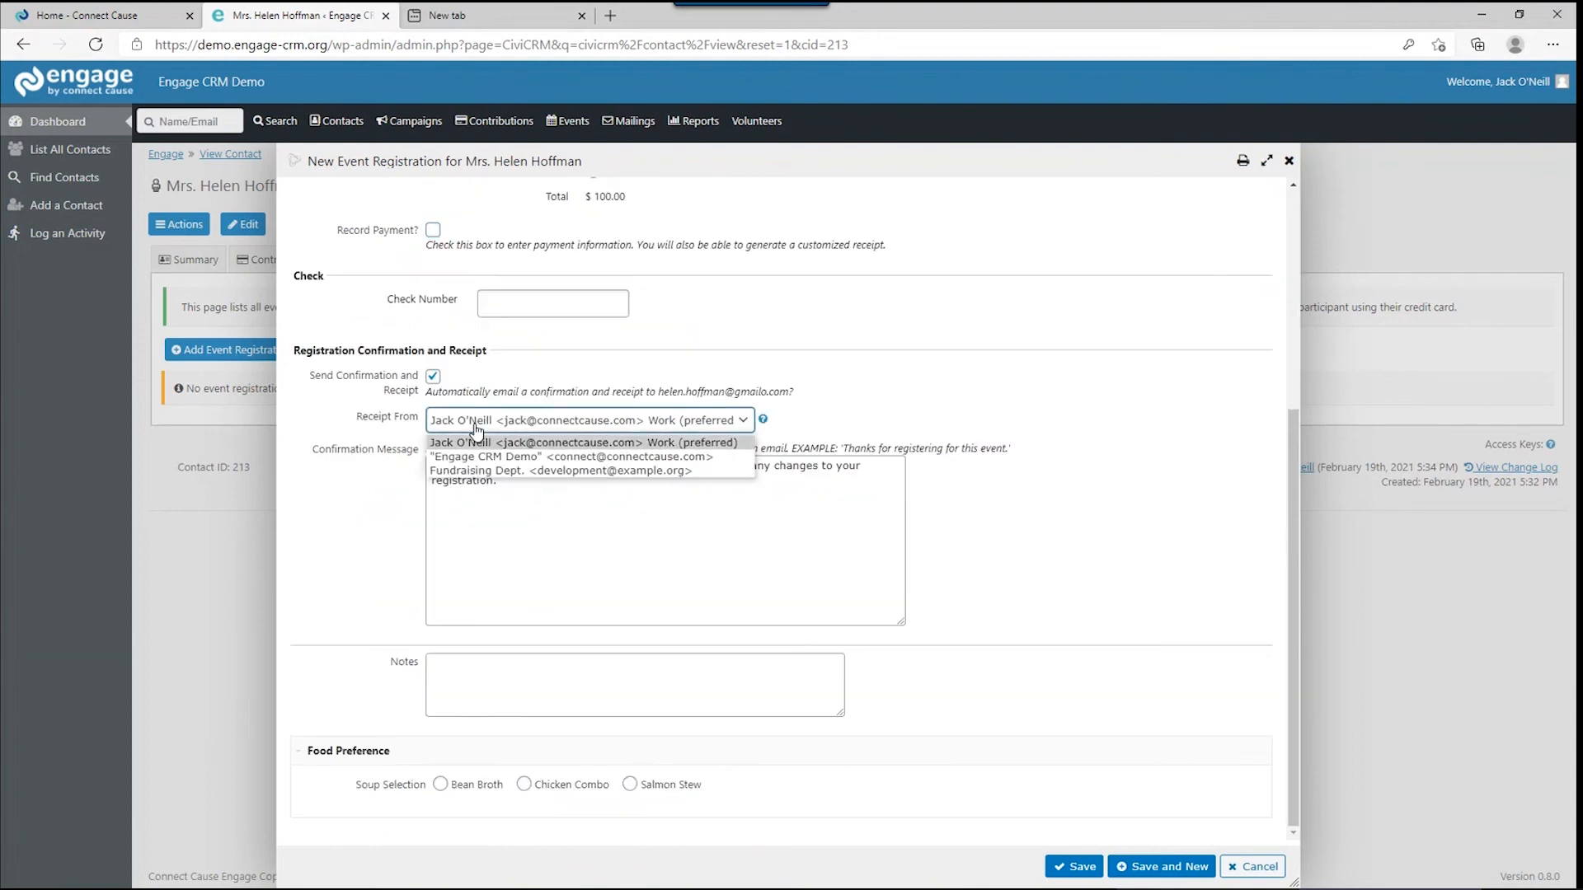
pyautogui.click(474, 477)
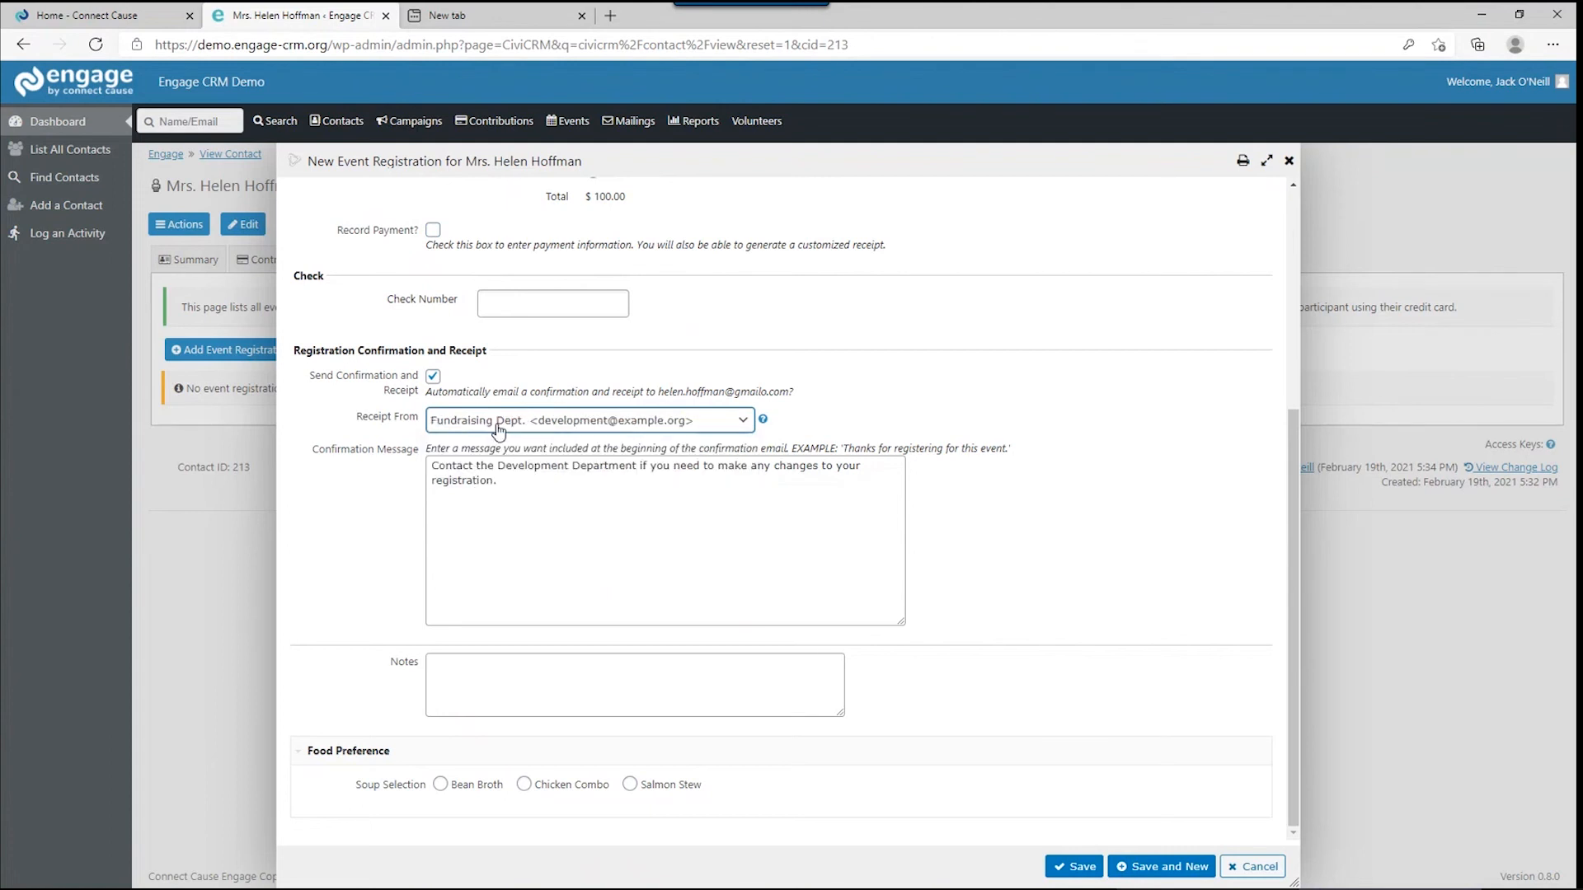
pyautogui.click(493, 423)
pyautogui.click(493, 443)
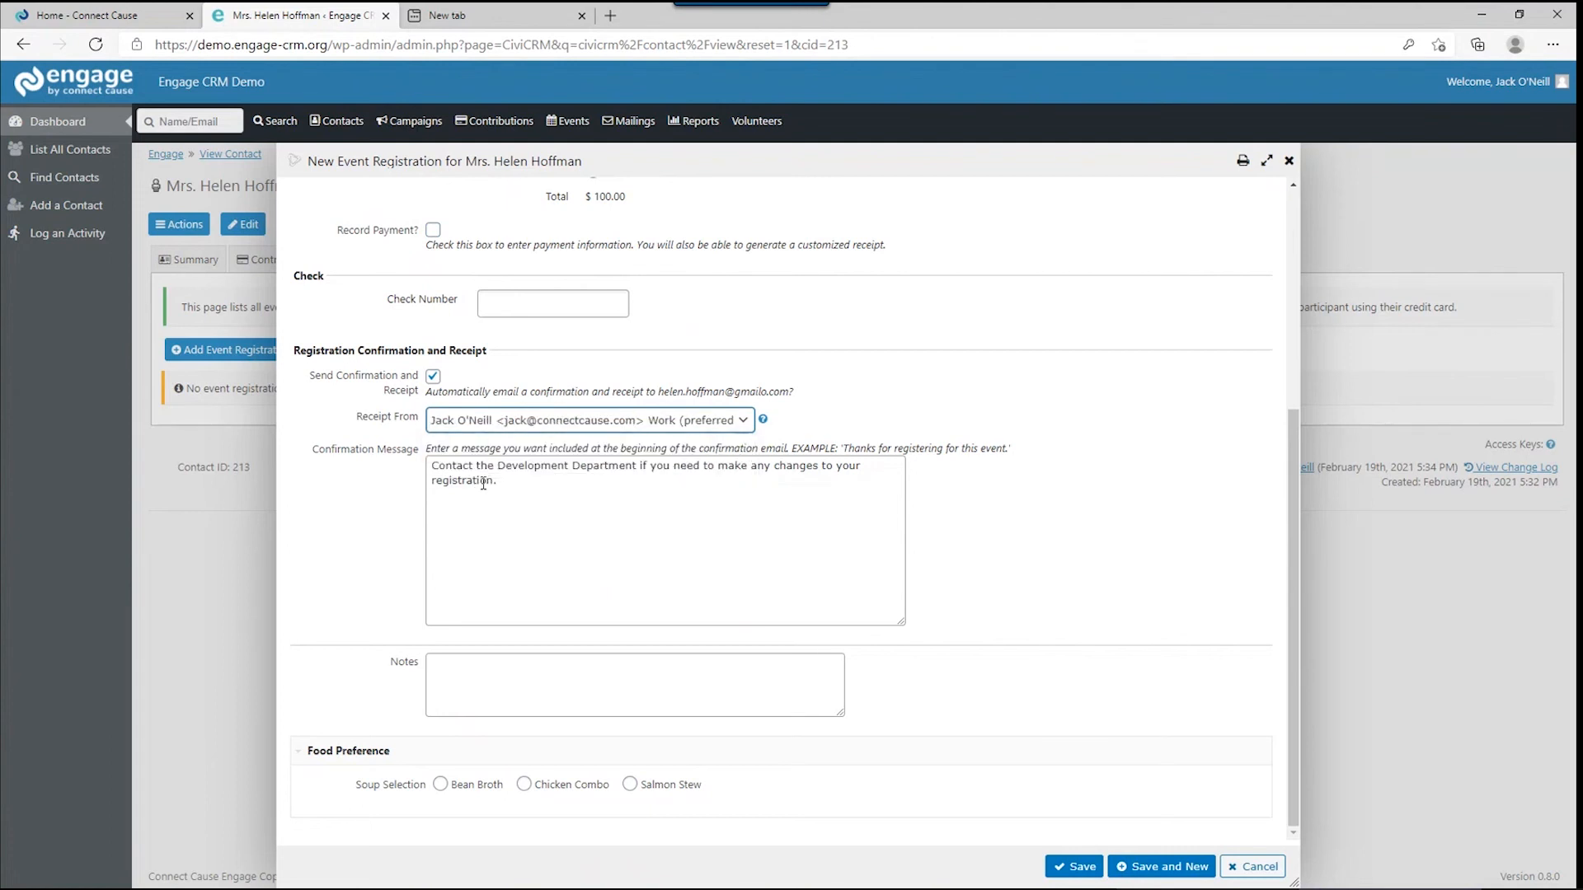
# Replace the confirmation message with a thank-you for registering for the dinner, and choose Salmon Stew soup.
pyautogui.click(482, 483)
pyautogui.moveTo(498, 481); pyautogui.dragTo(419, 467)
pyautogui.write('Thanks, Helen. You have be')
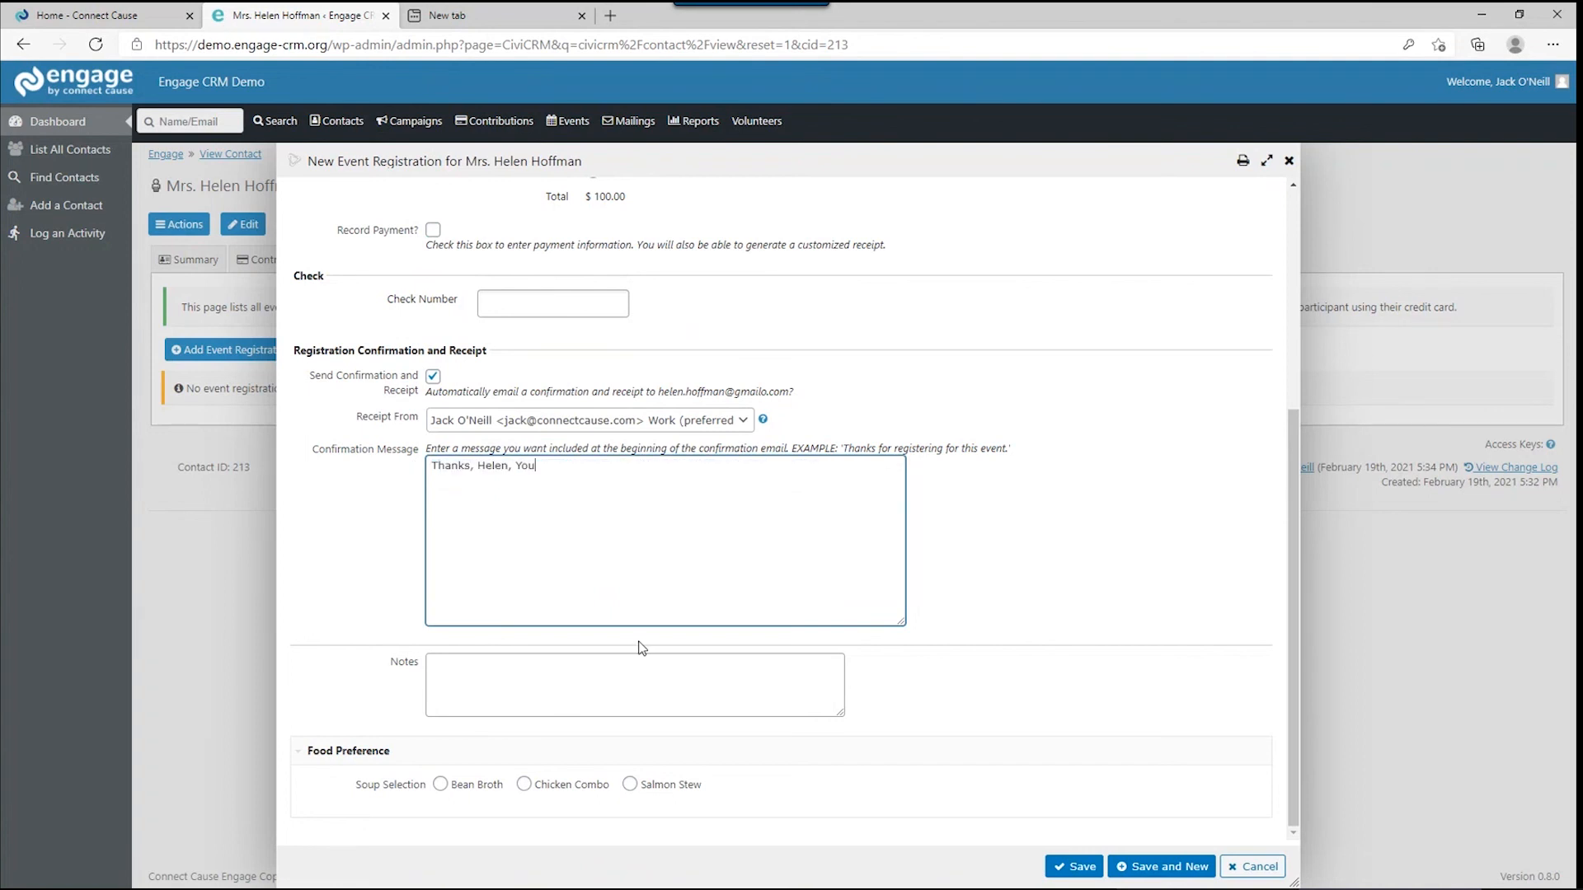
pyautogui.write('en registered for the dinne')
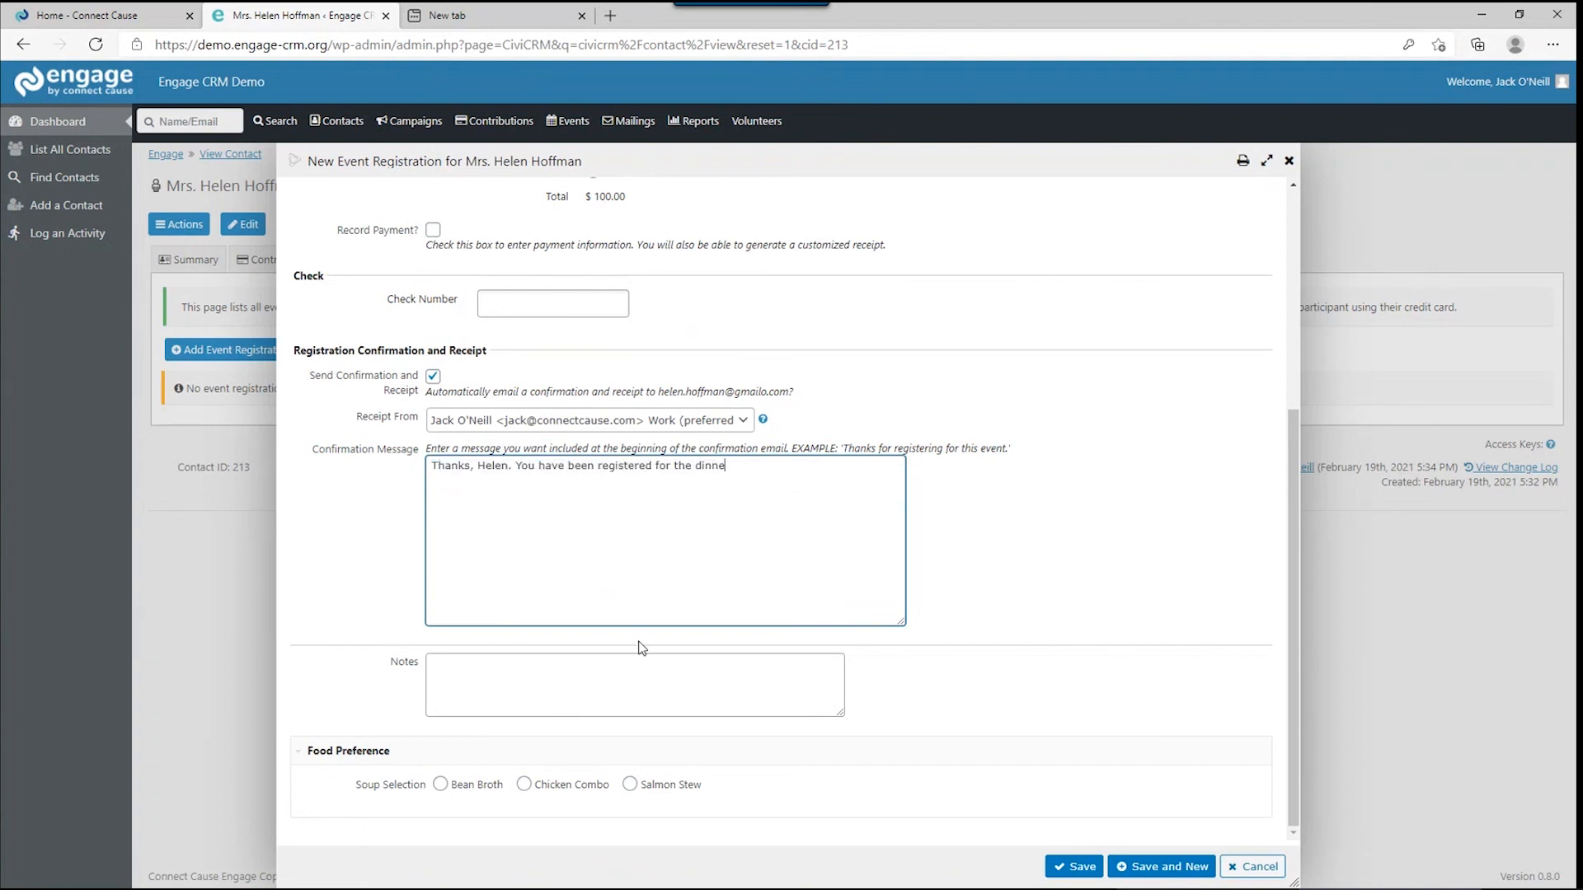
pyautogui.write('r. We look forward to seeing you there.')
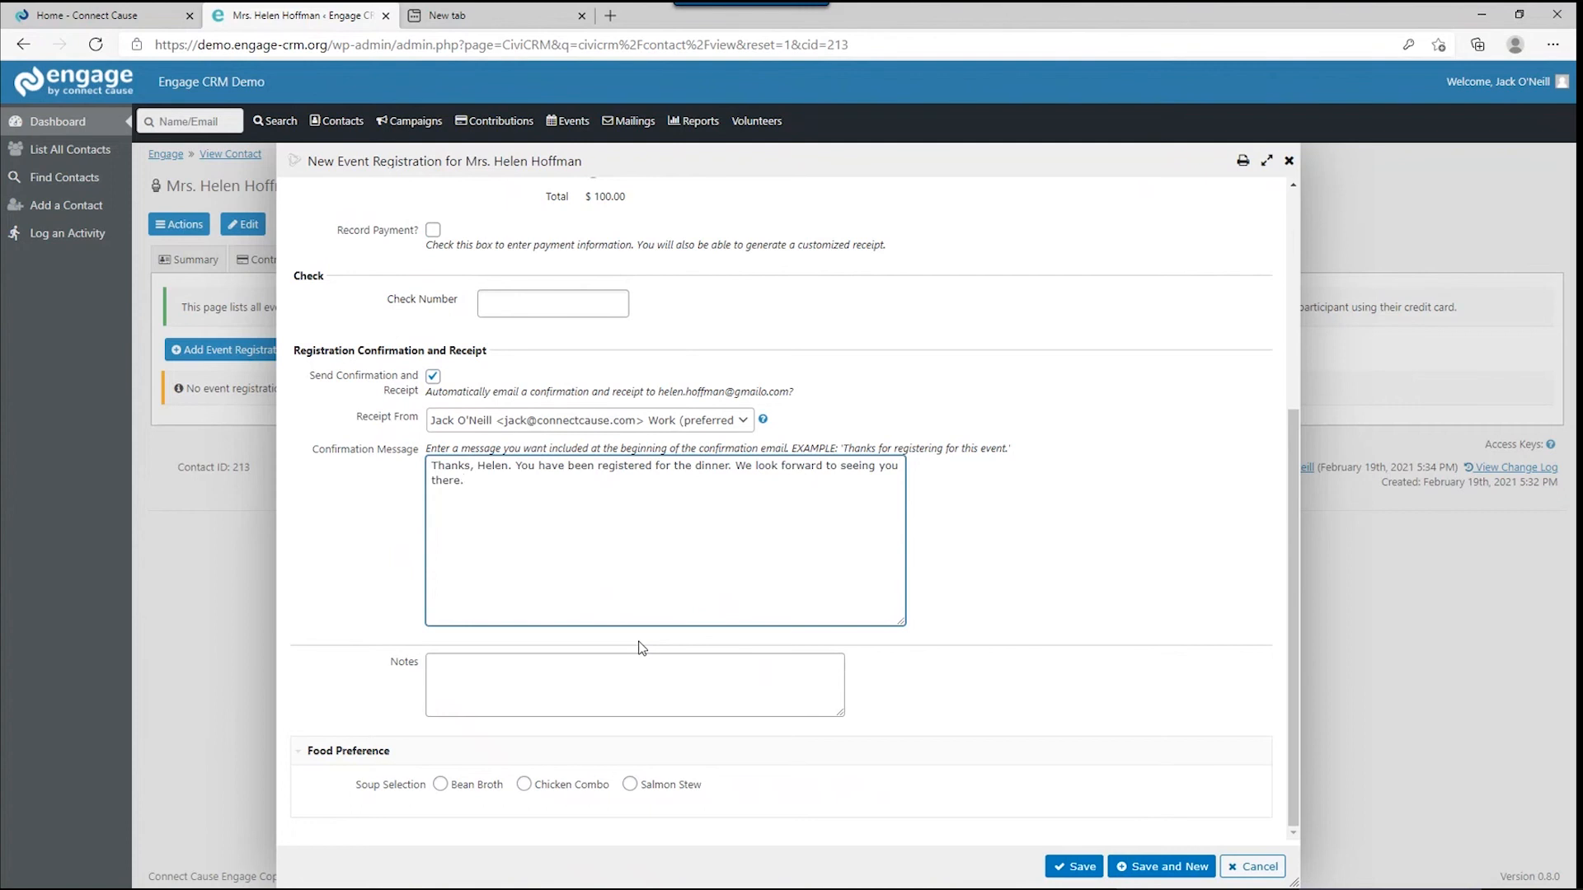
pyautogui.click(664, 648)
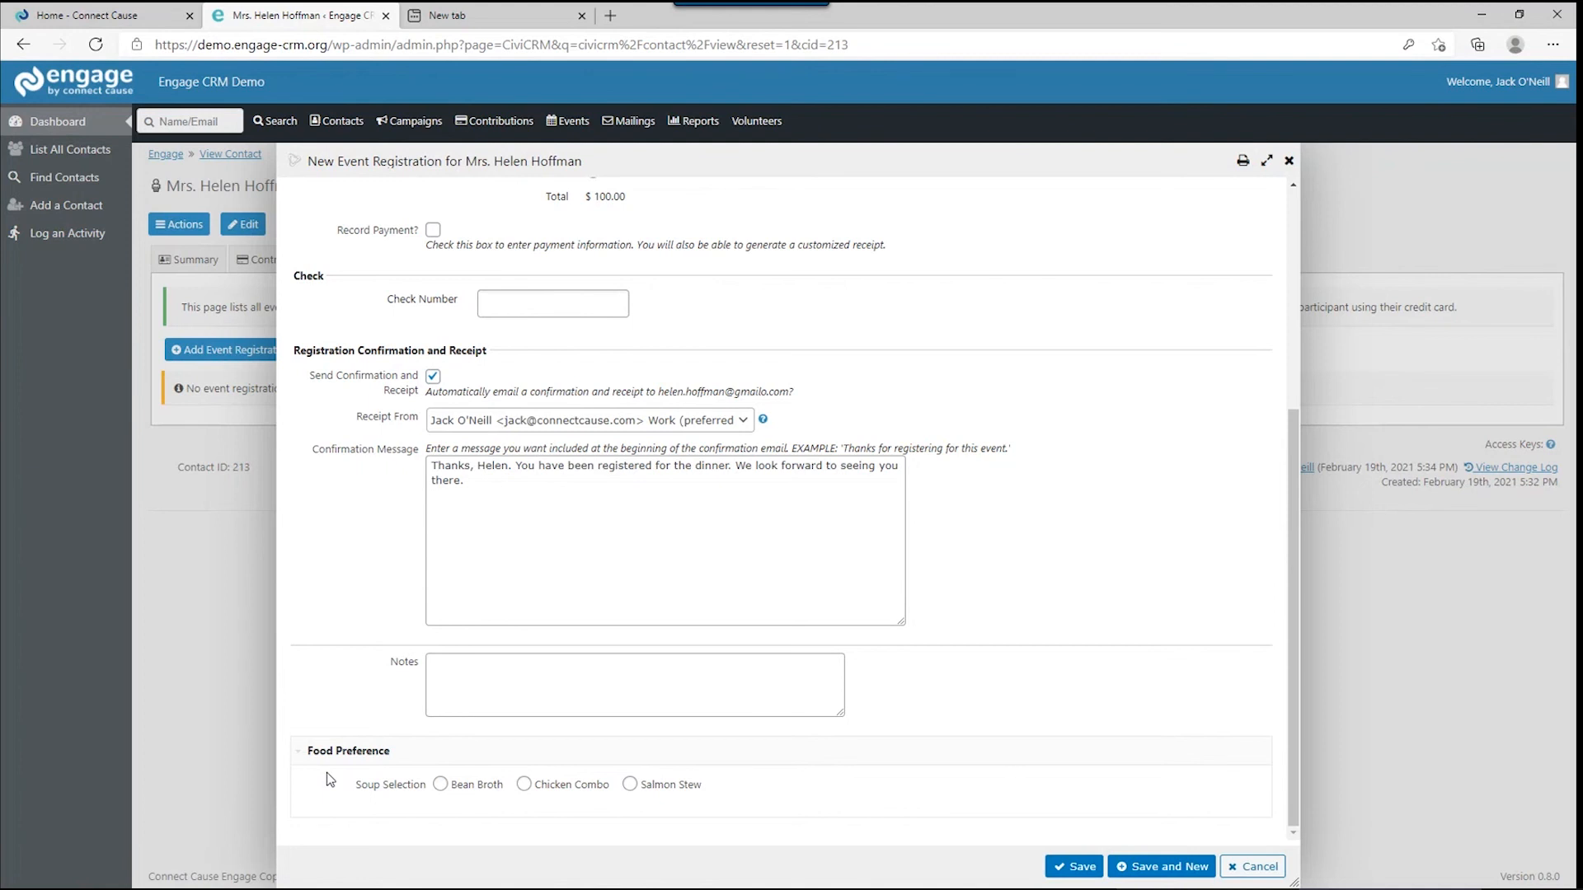
pyautogui.click(629, 786)
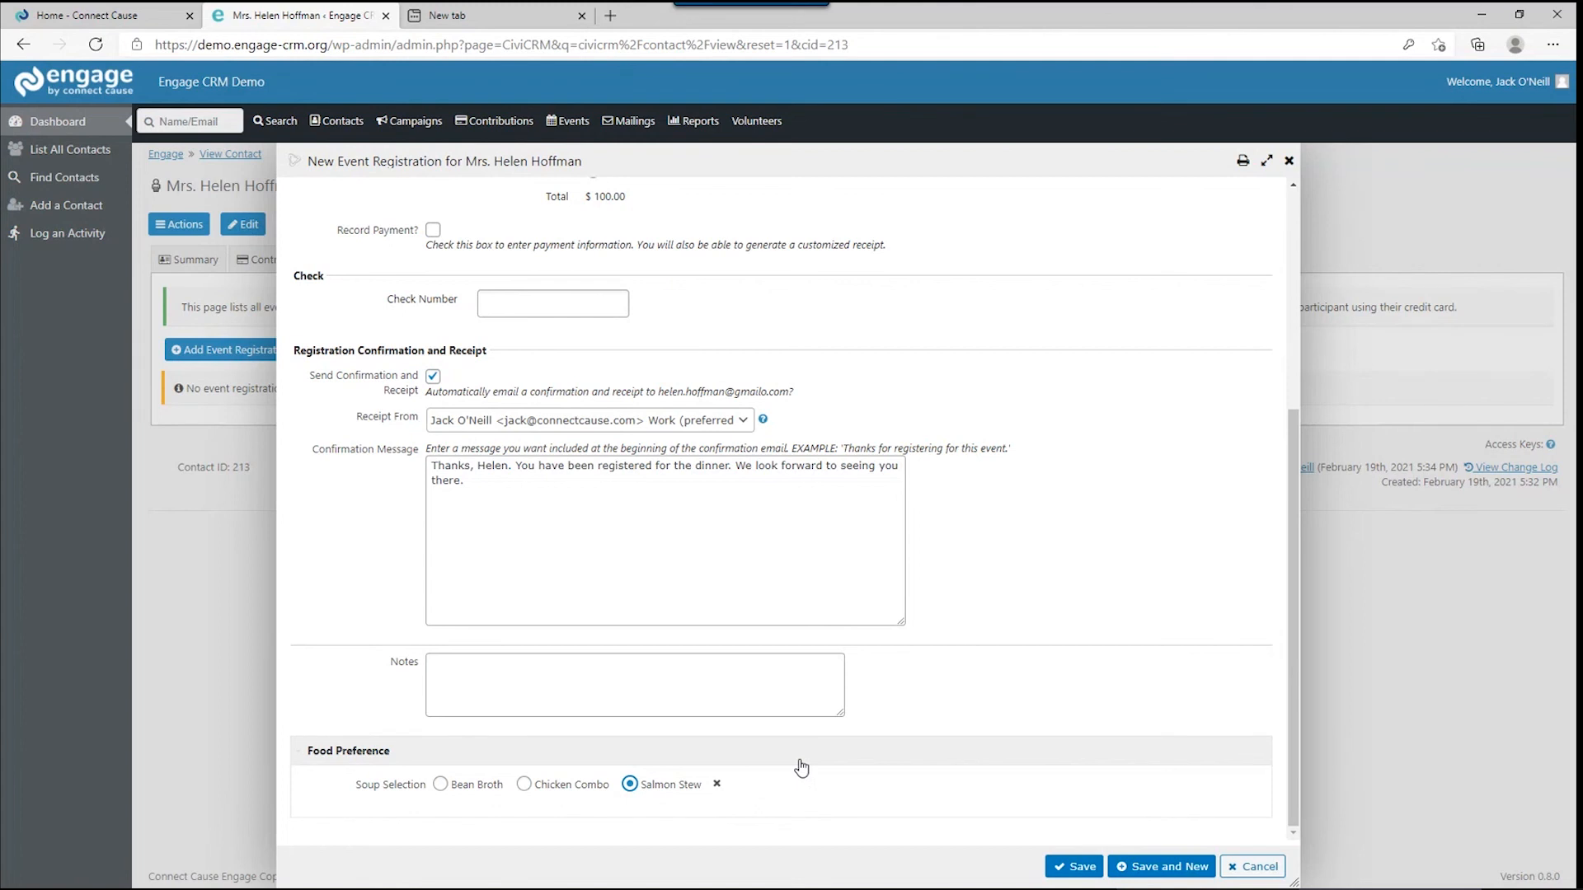
# Save the Fall Fundraiser Dinner registration to the contact.
pyautogui.click(1067, 874)
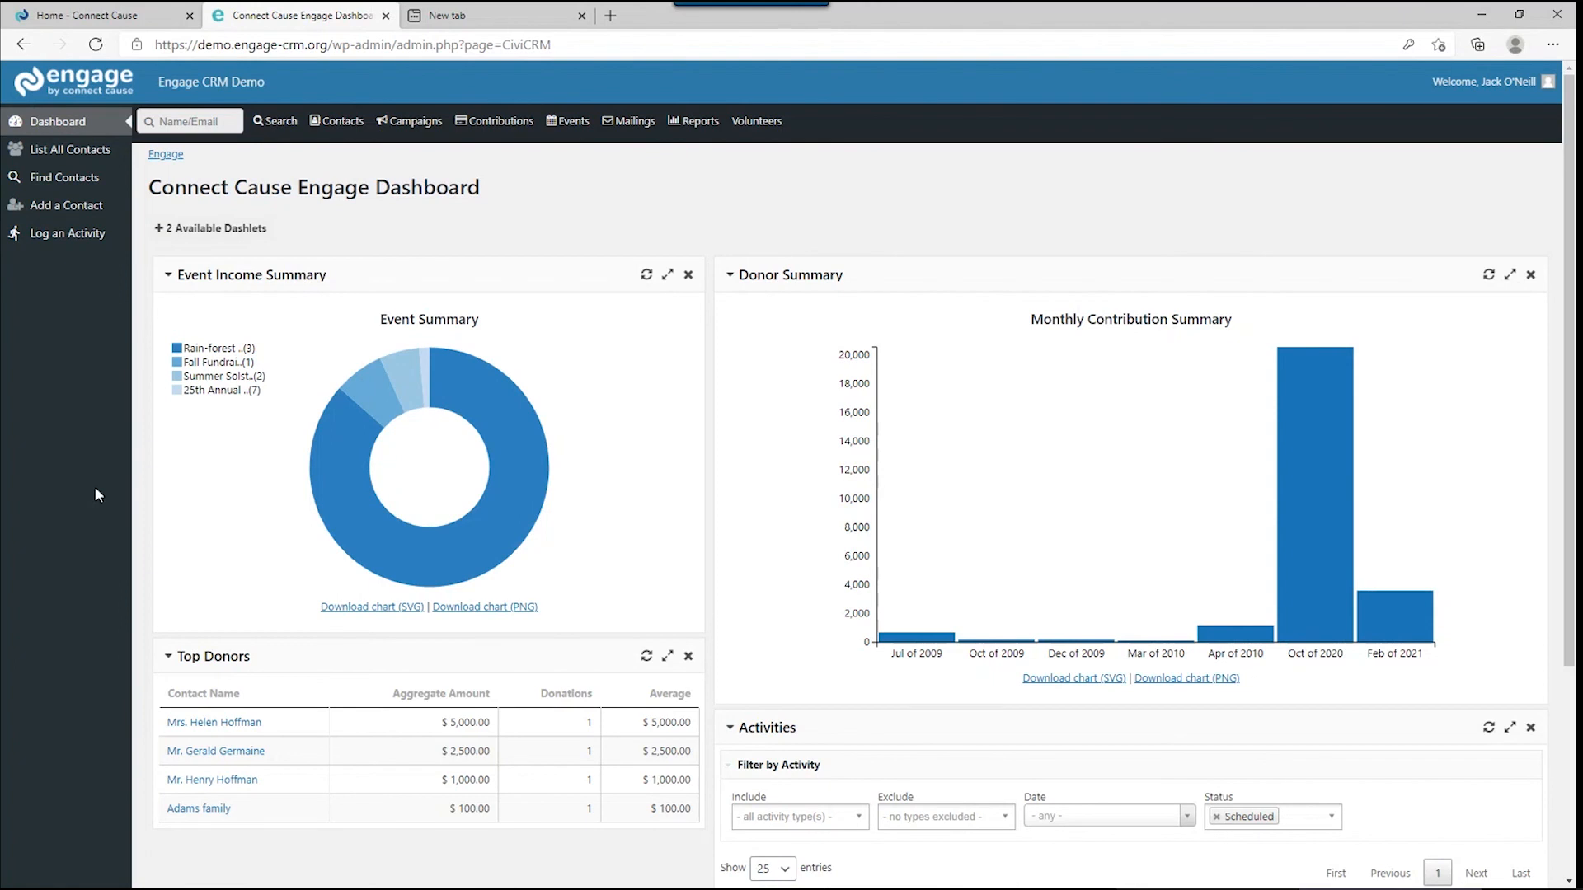
pyautogui.moveTo(193, 118)
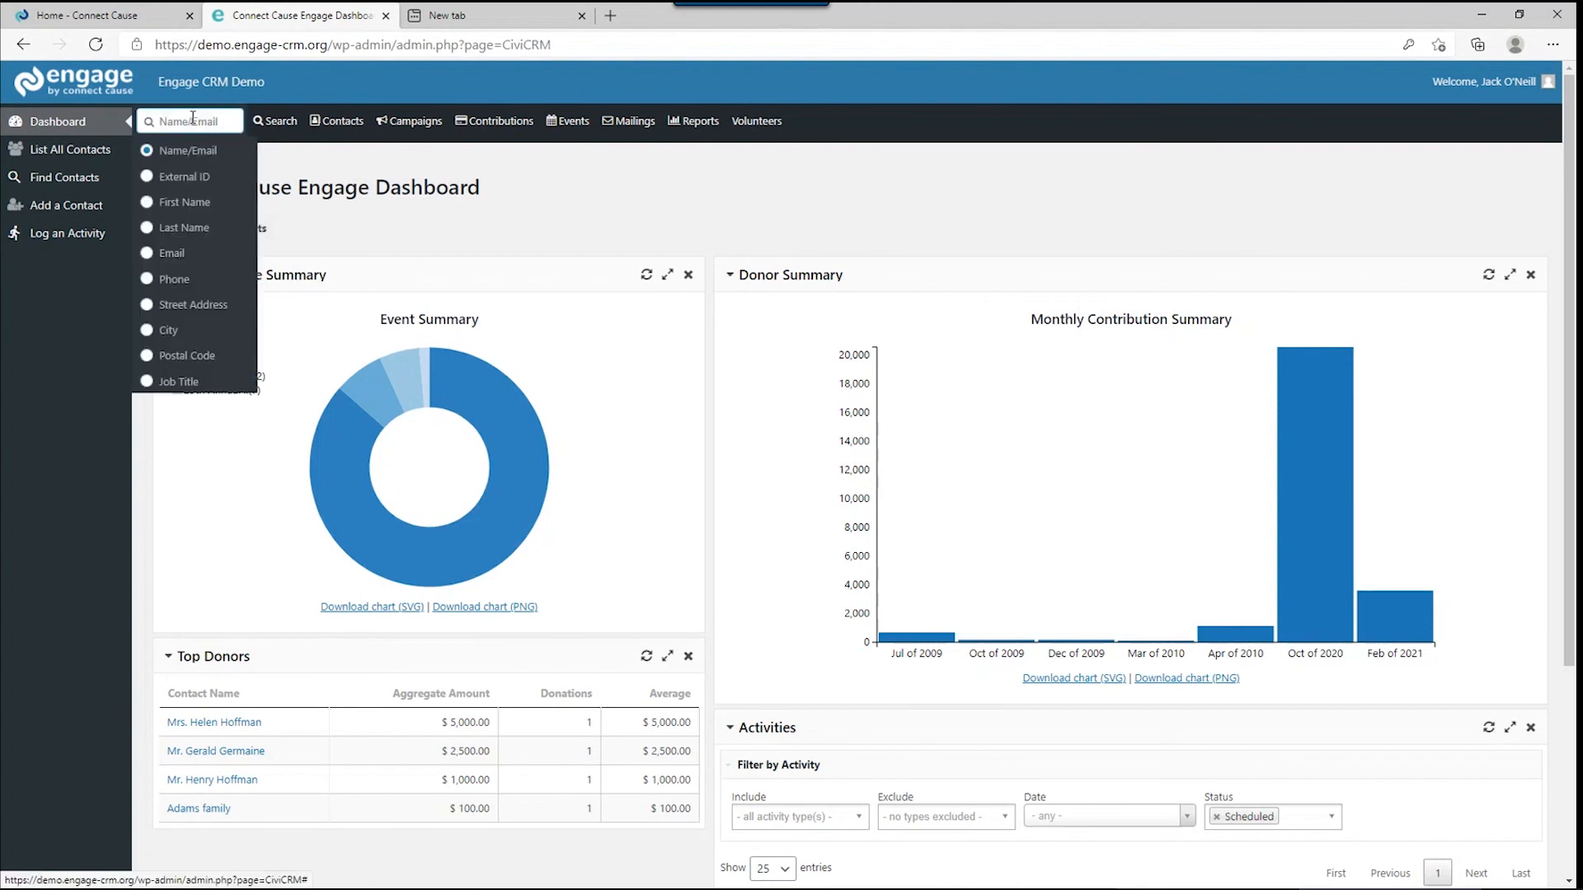
pyautogui.write('hele')
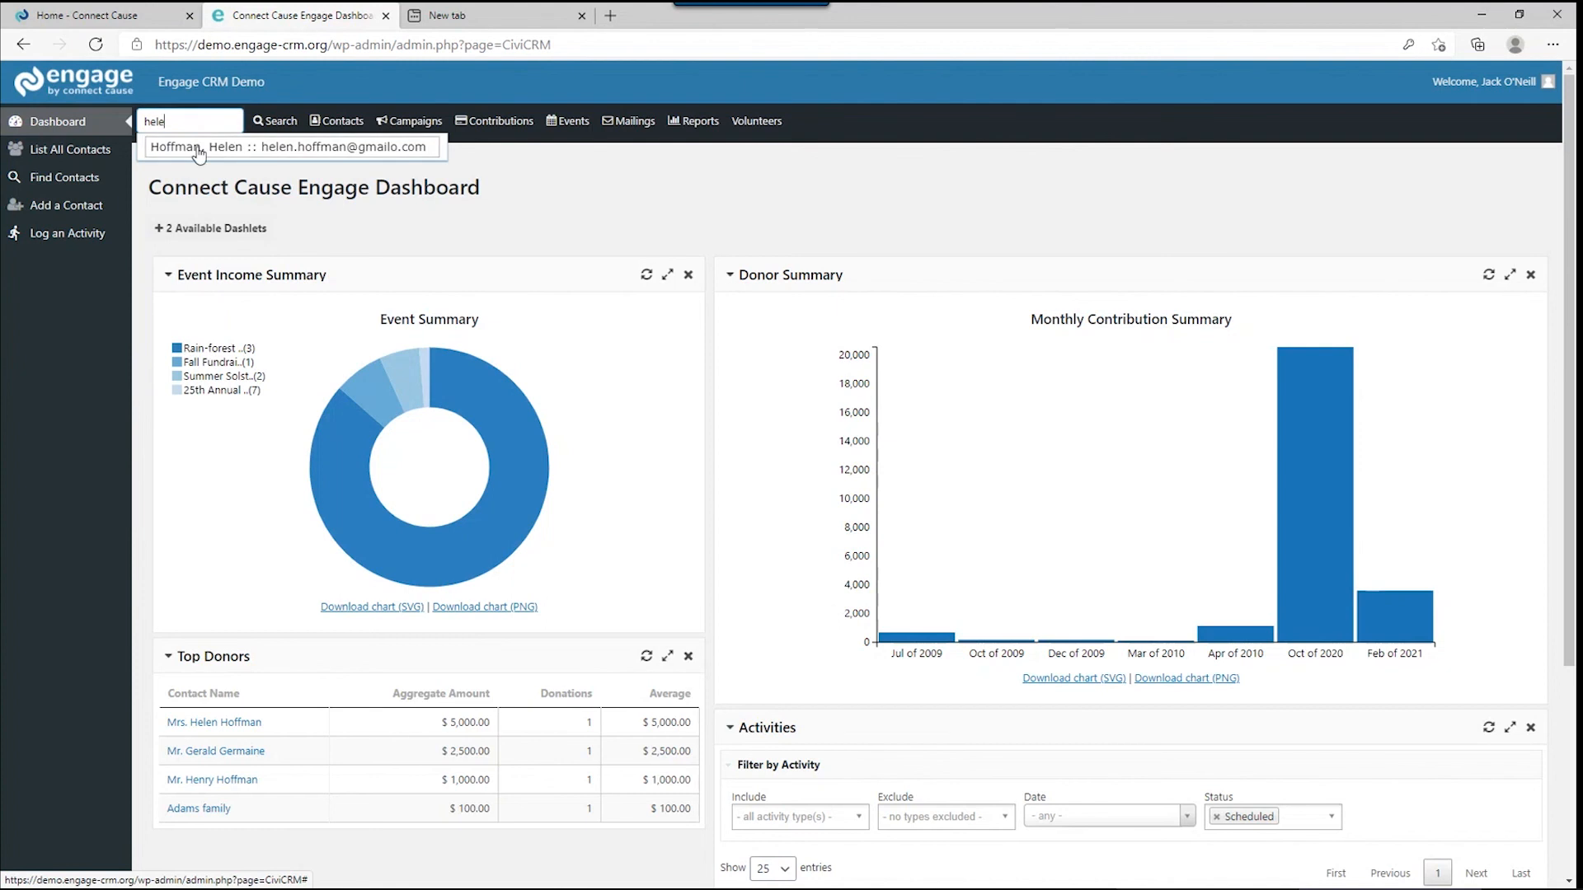
pyautogui.click(197, 148)
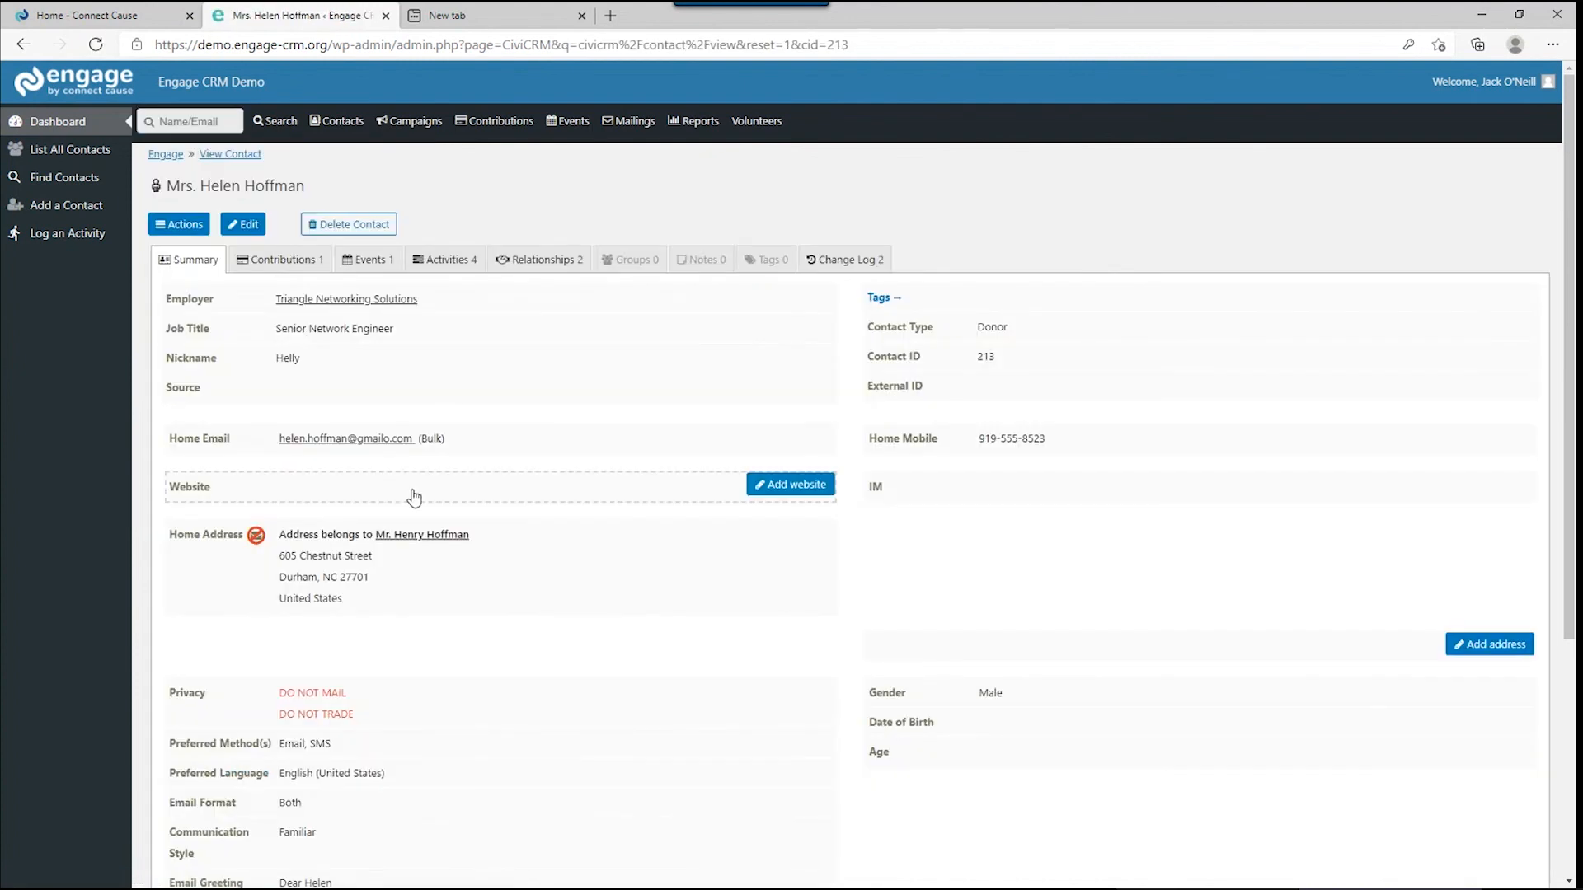
pyautogui.click(336, 125)
pyautogui.moveTo(344, 157)
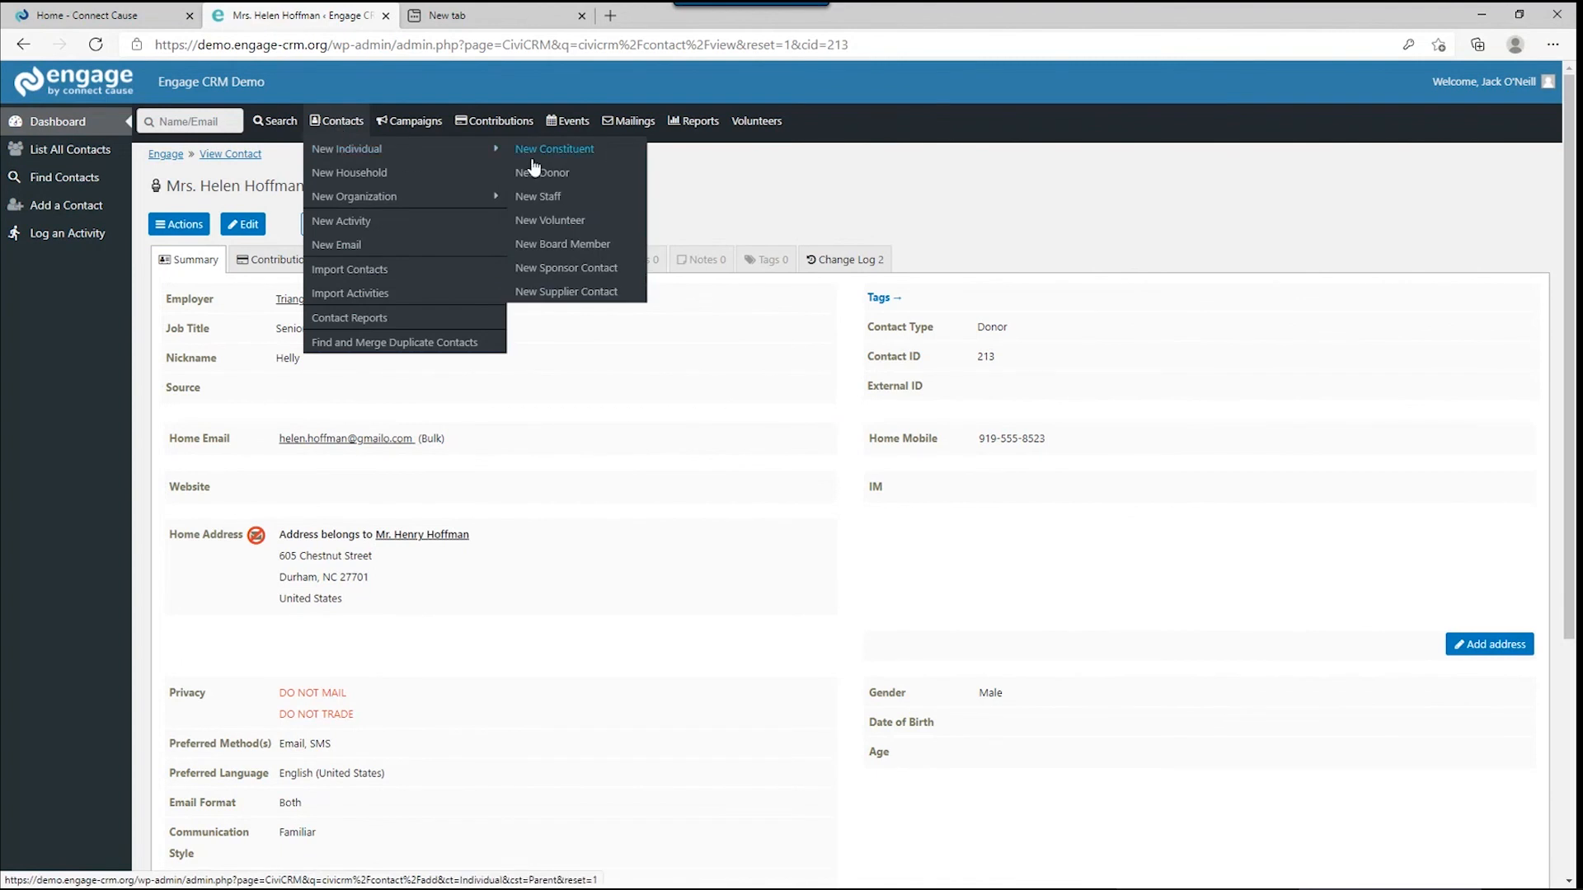
pyautogui.click(531, 224)
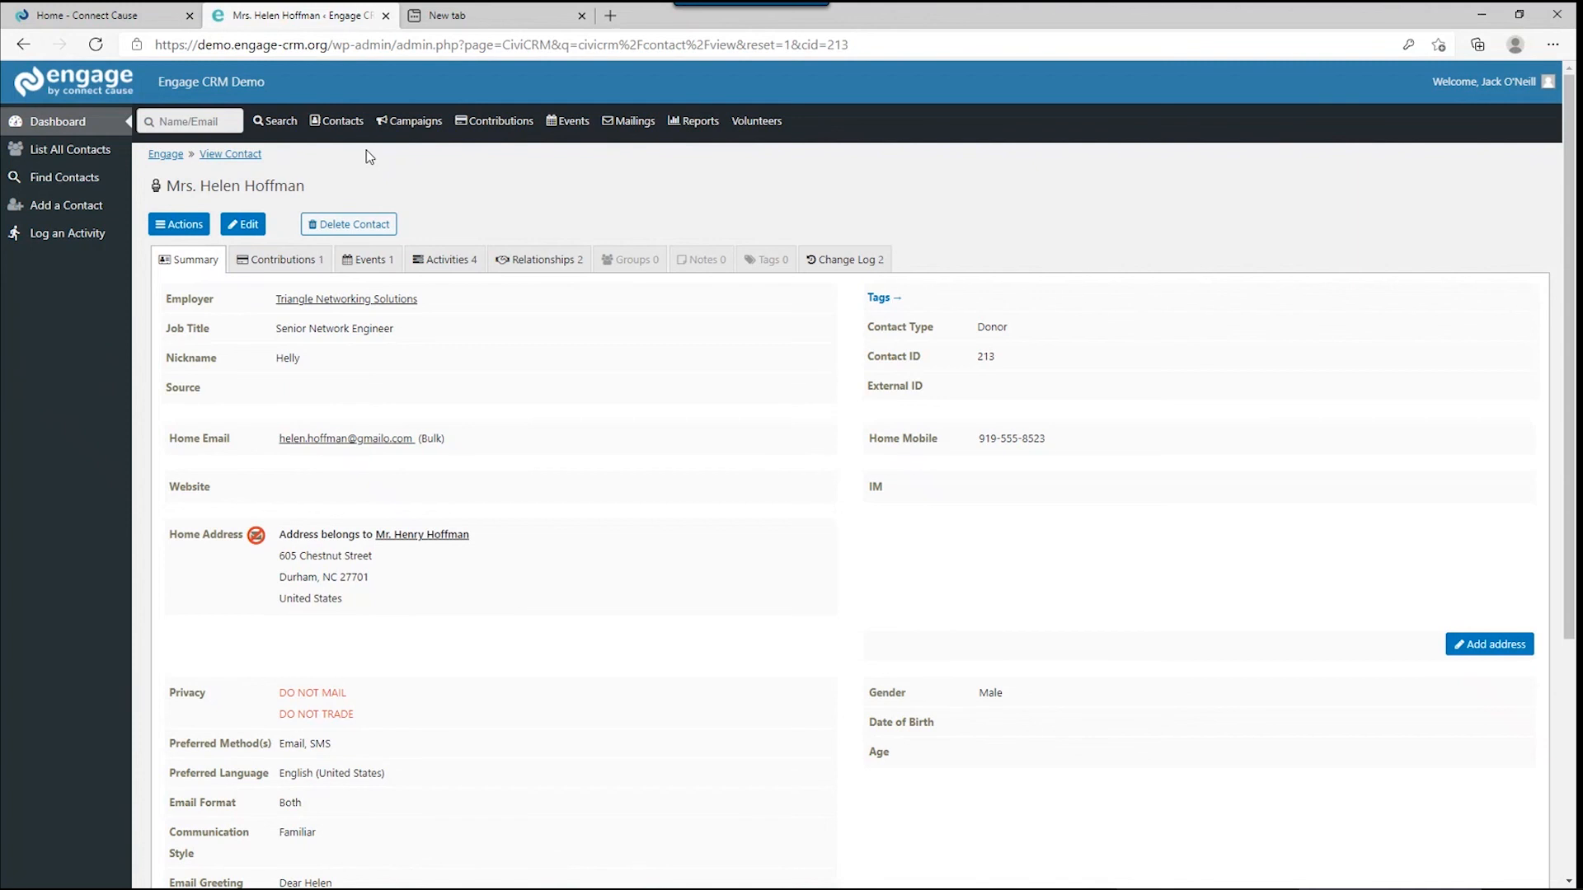
# Add Volunteer alongside Donor as the contact's type, save, and begin a new Volunteer activity.
pyautogui.click(261, 230)
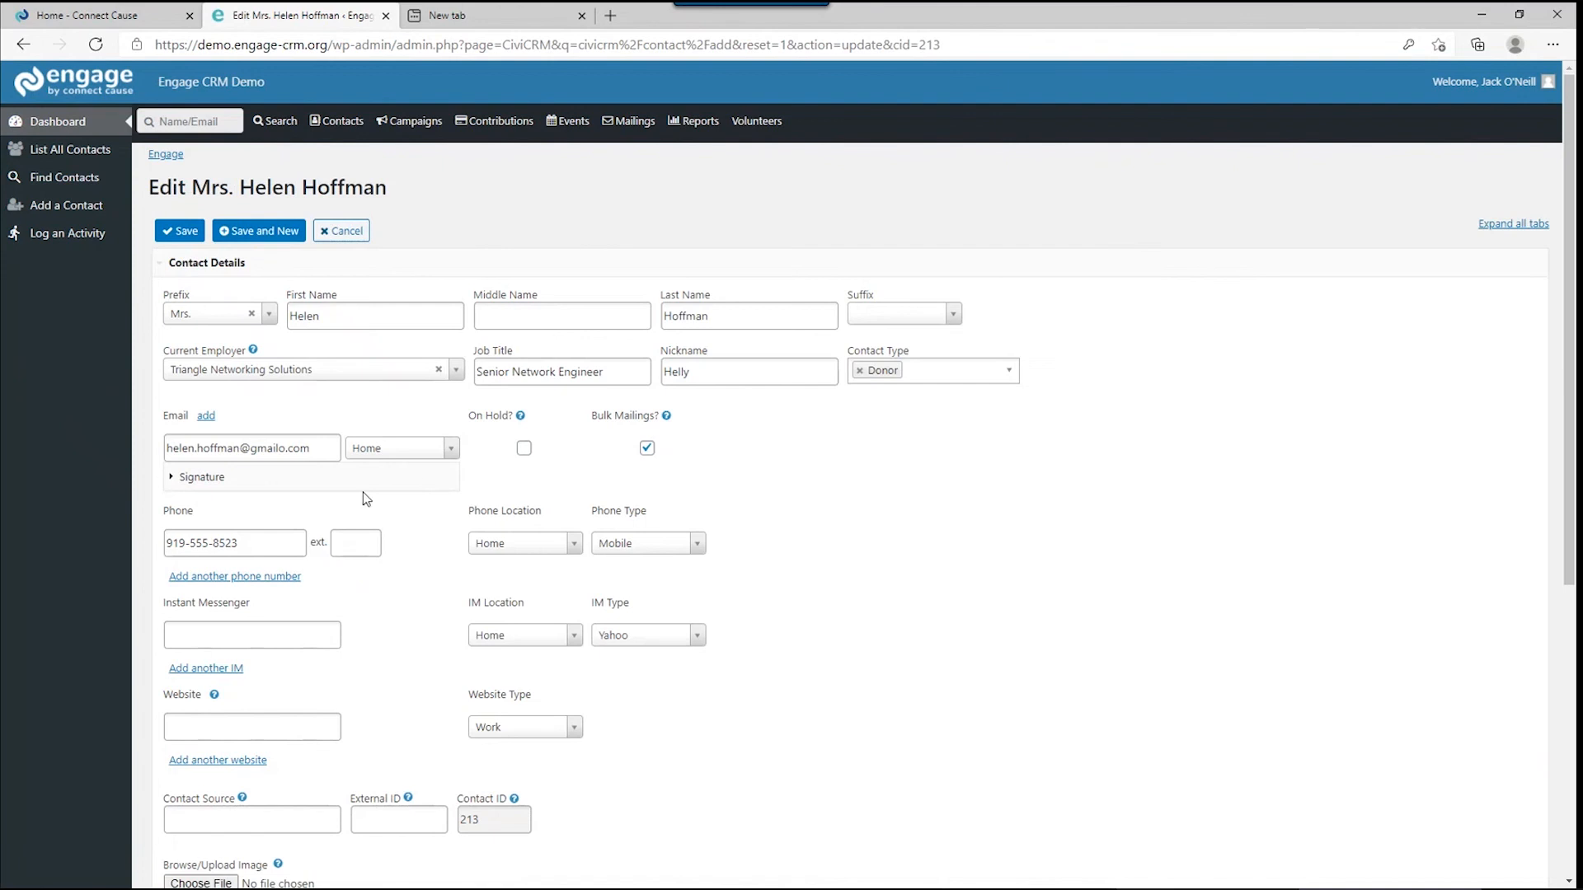
pyautogui.click(929, 376)
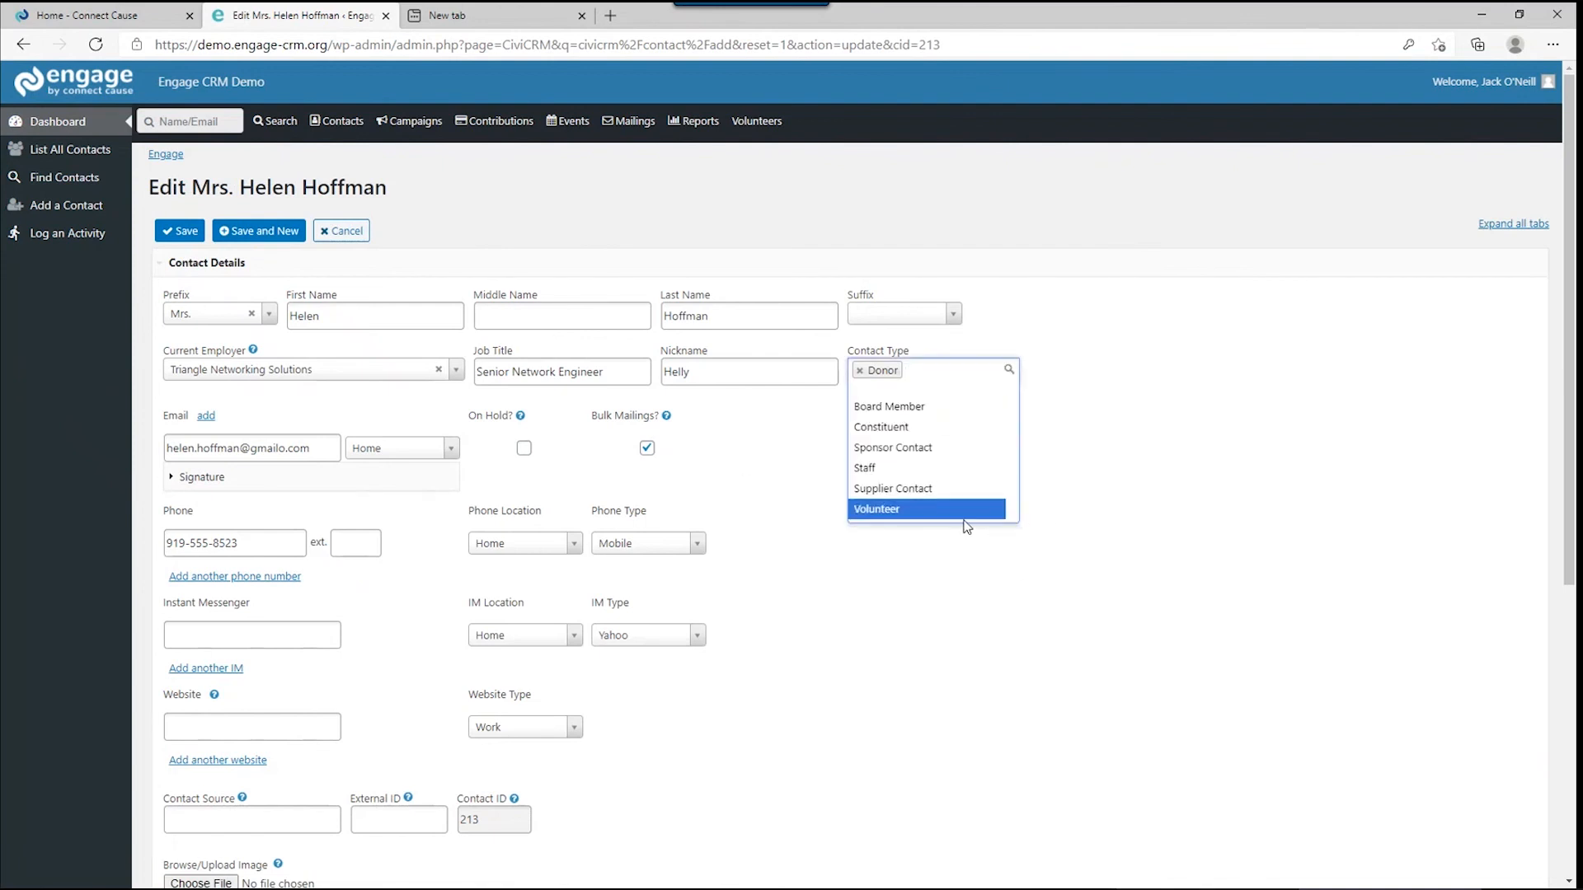
pyautogui.click(962, 517)
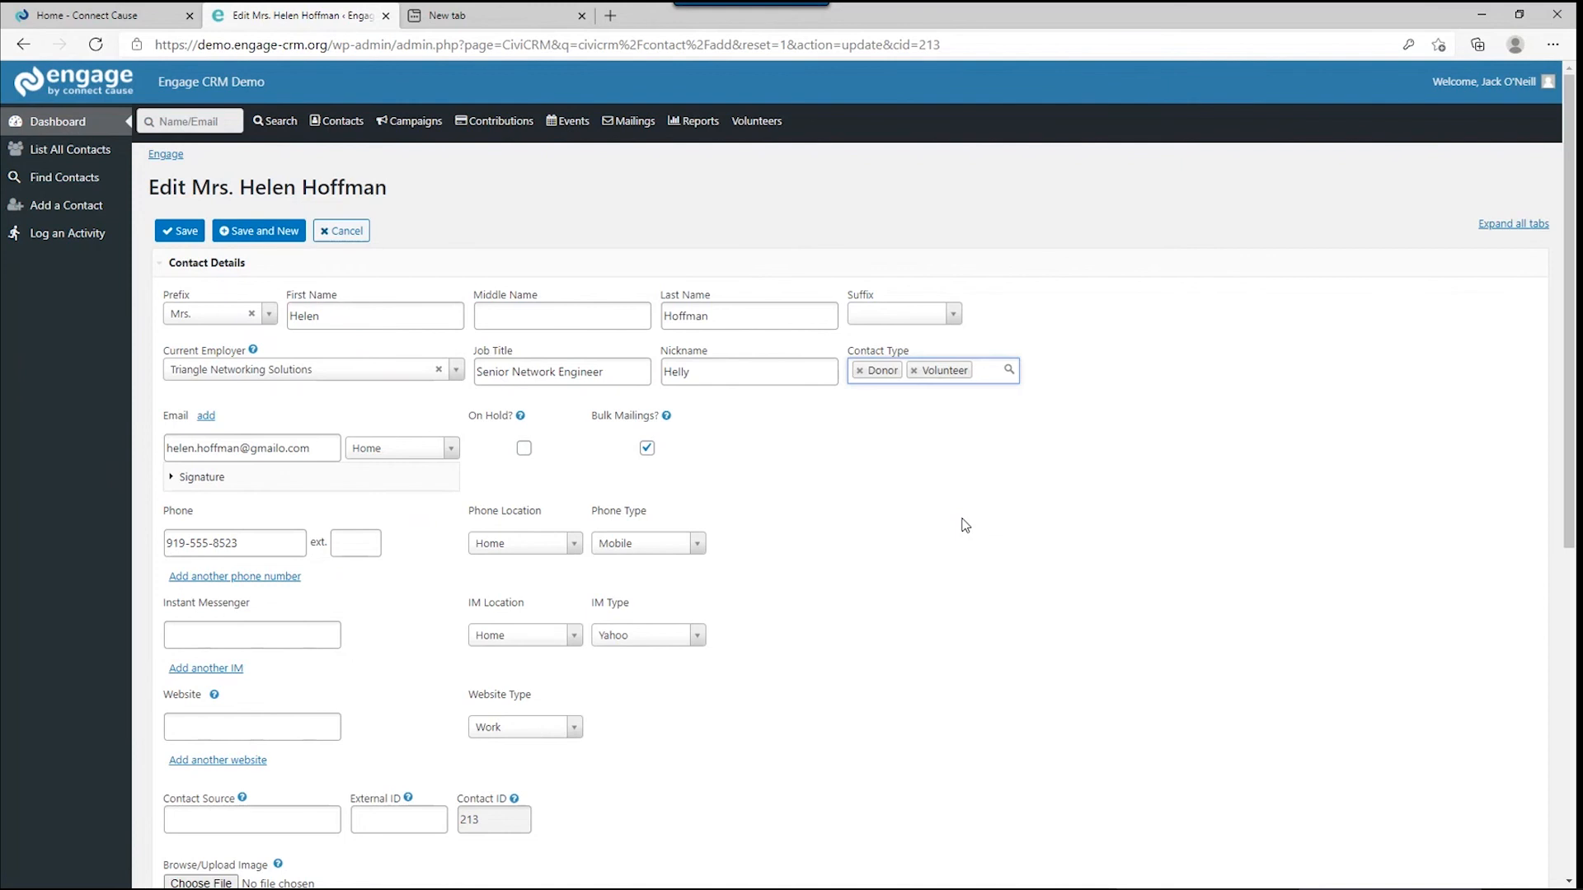
pyautogui.click(185, 234)
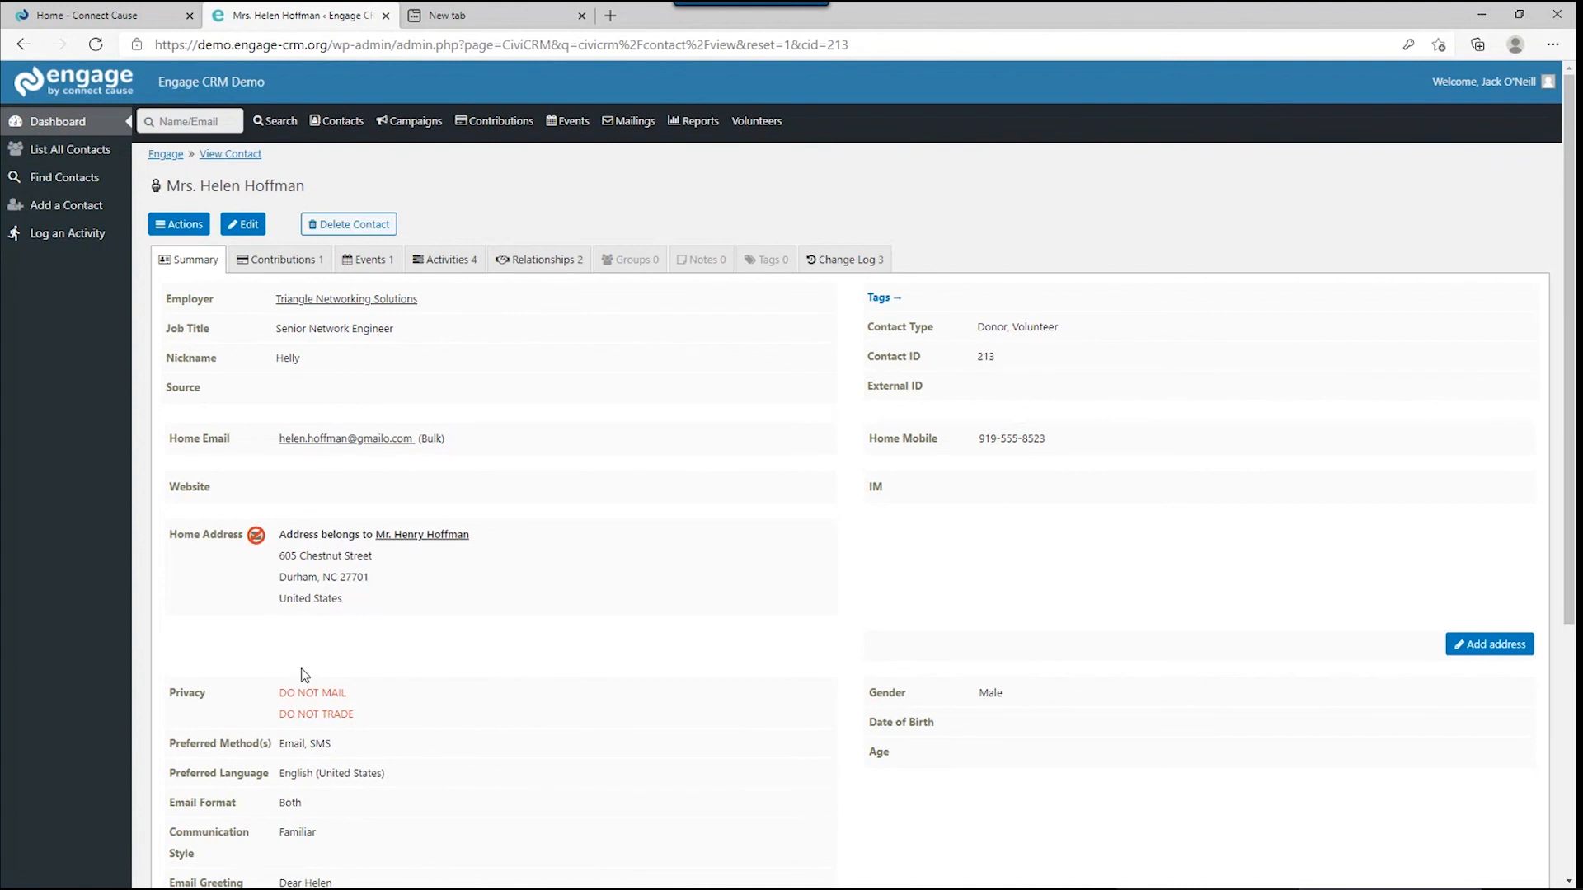
pyautogui.click(182, 228)
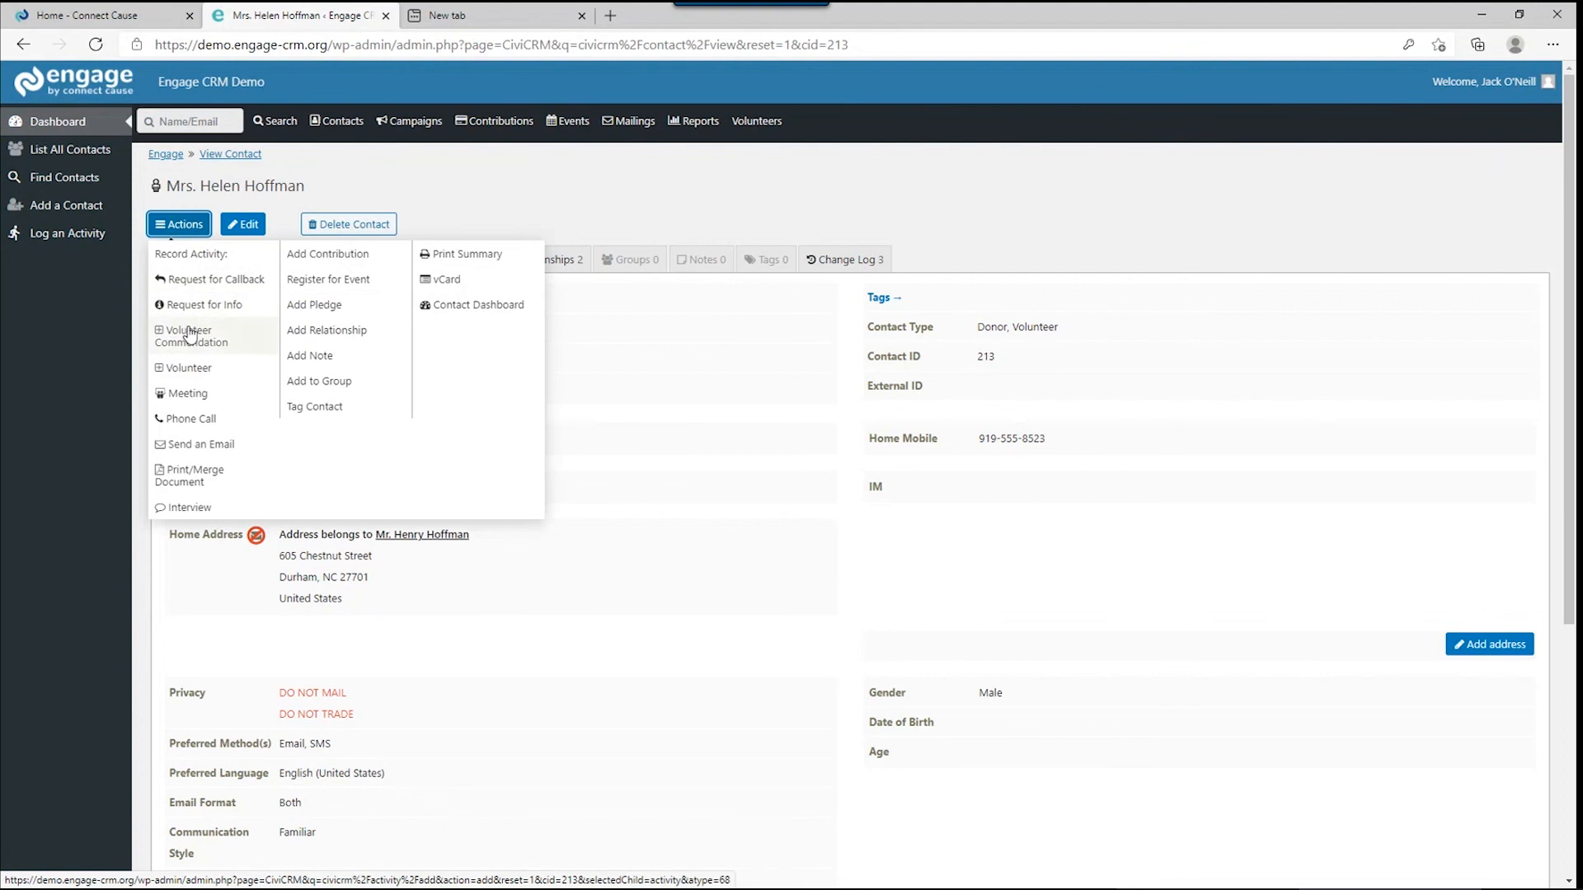
pyautogui.click(192, 377)
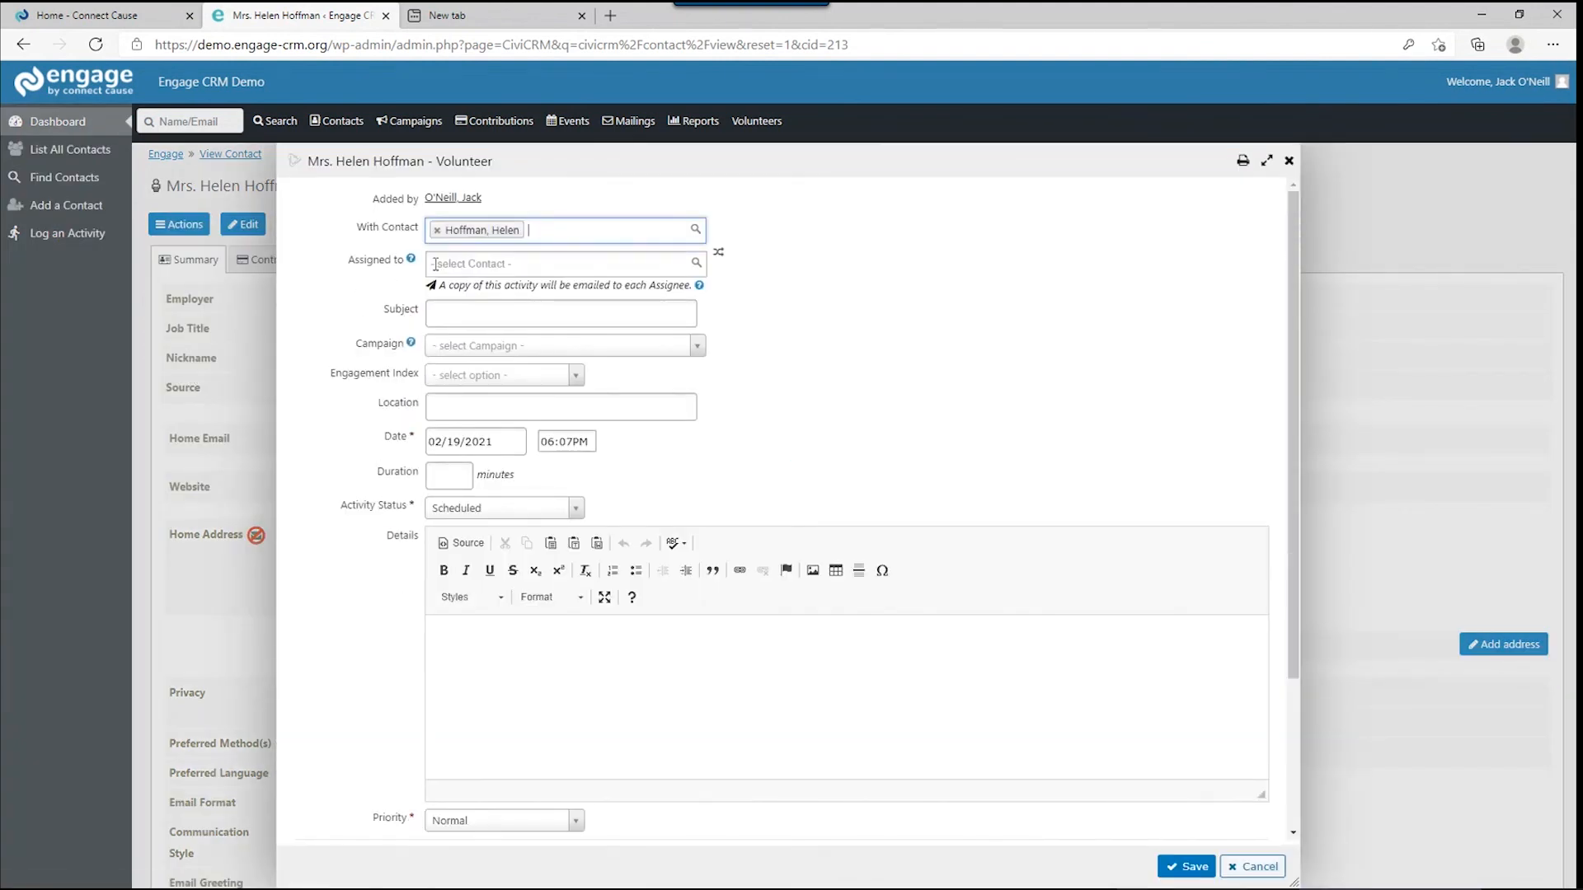
# Assign the Volunteer activity to the staff member, with a subject about 3 hours of filing.
pyautogui.click(436, 264)
pyautogui.write('bri')
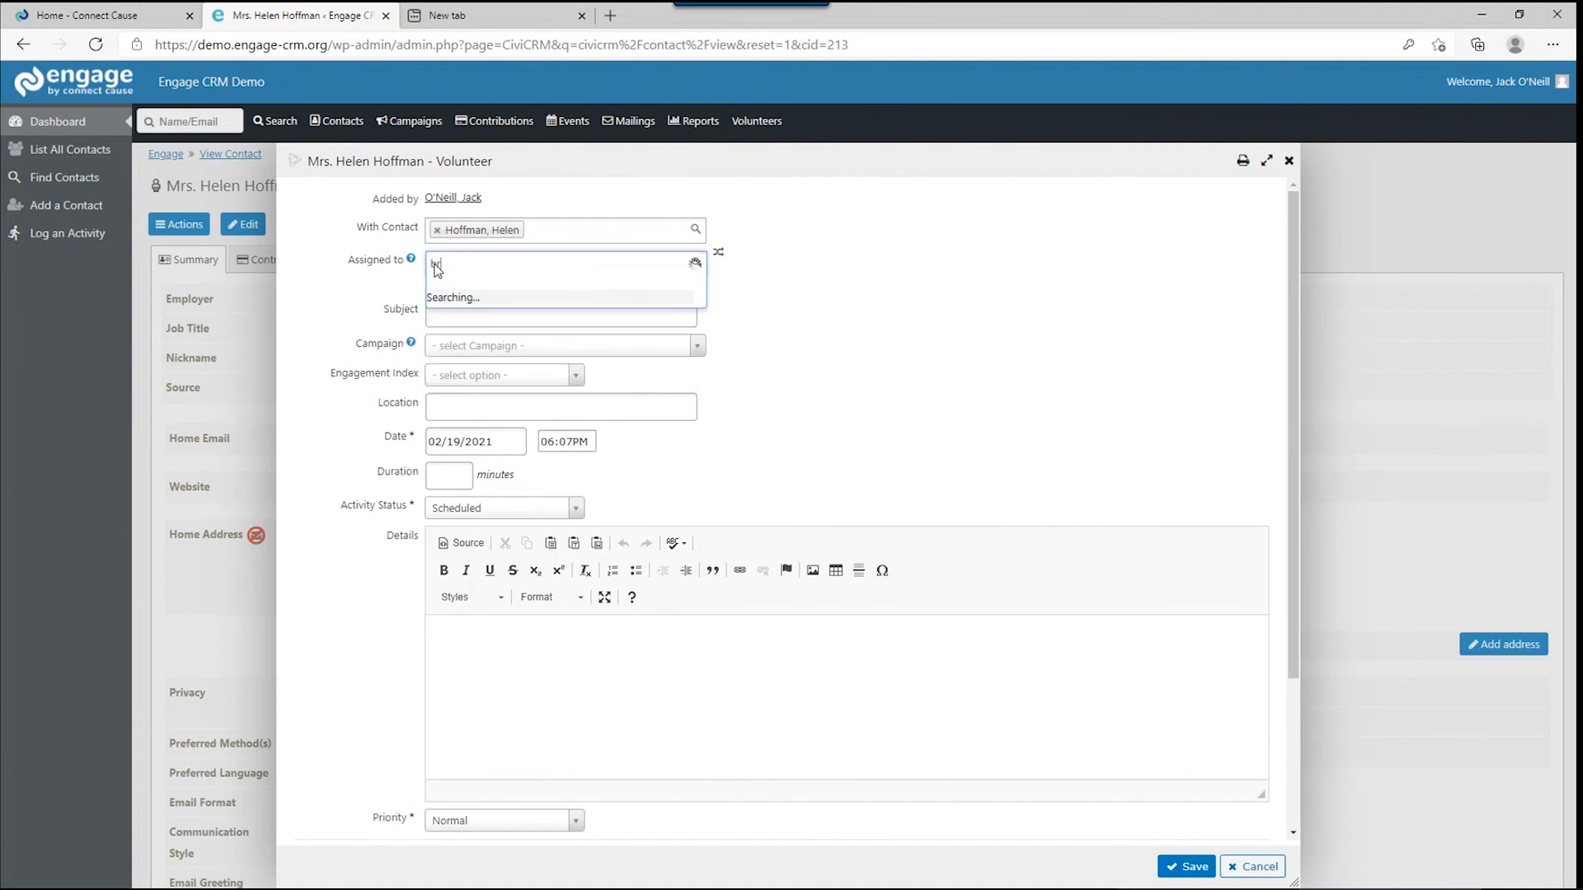
pyautogui.press('BackSpace')
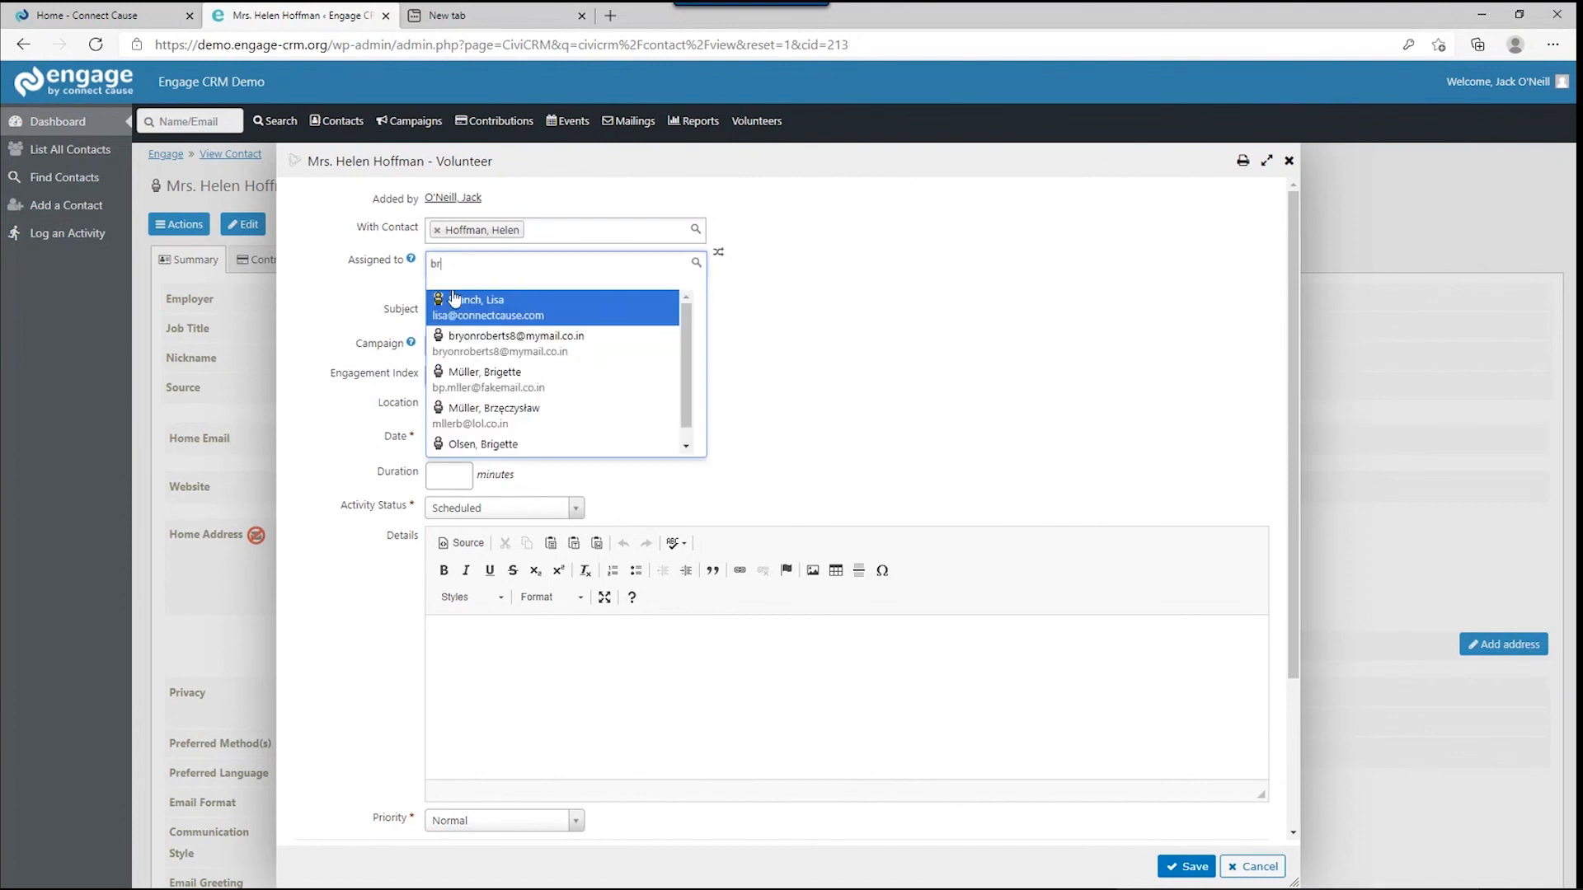
pyautogui.click(454, 302)
pyautogui.click(456, 312)
pyautogui.write('Helen spent 3 hours ')
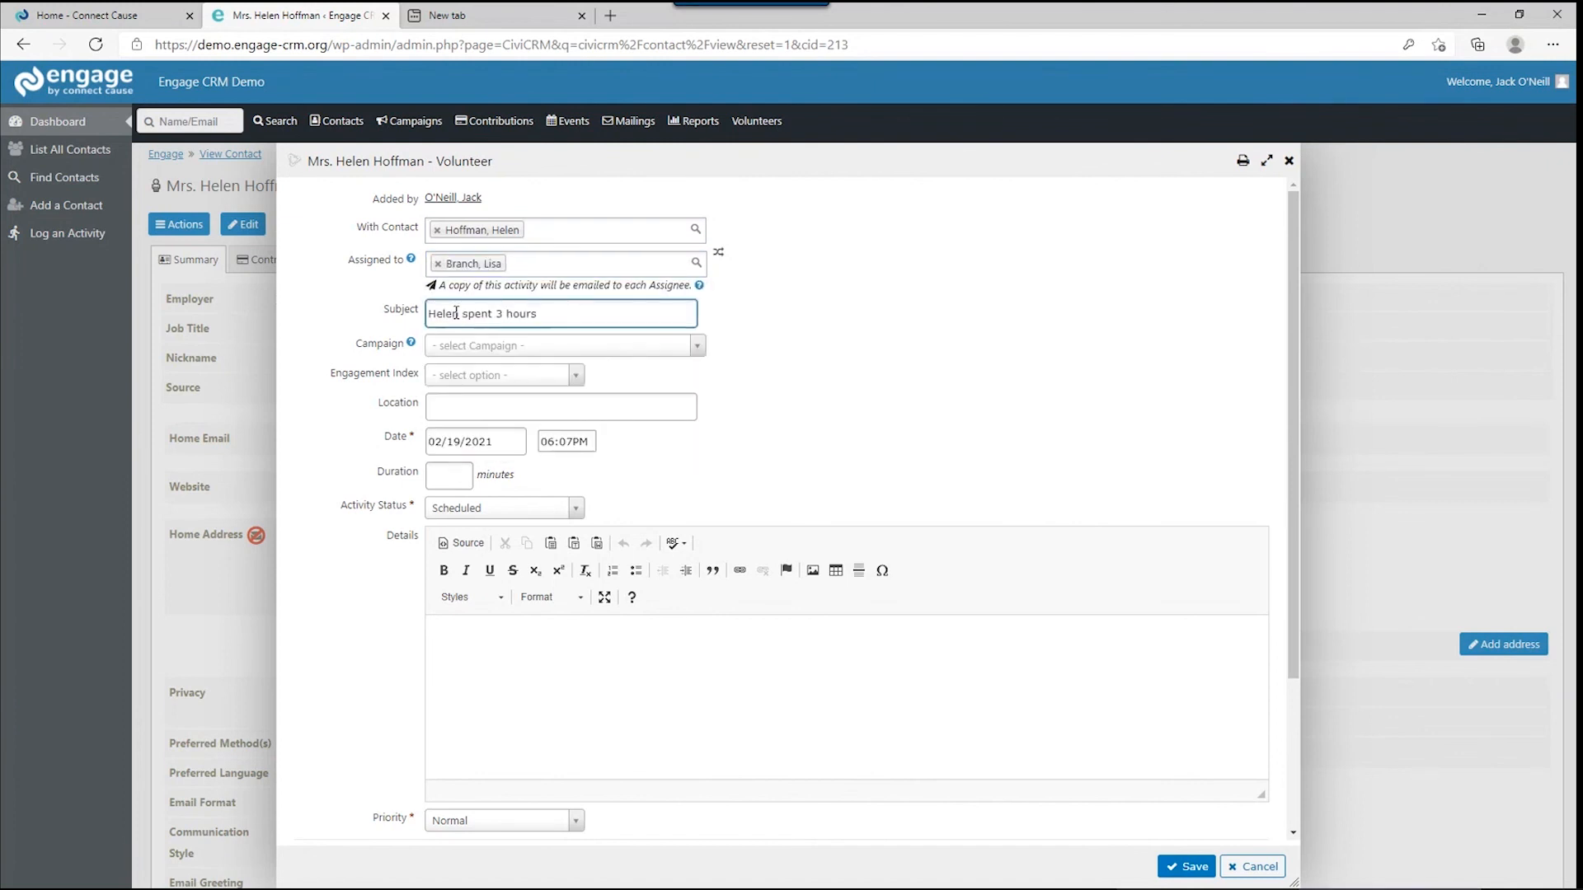
pyautogui.write('filing for us')
pyautogui.click(437, 407)
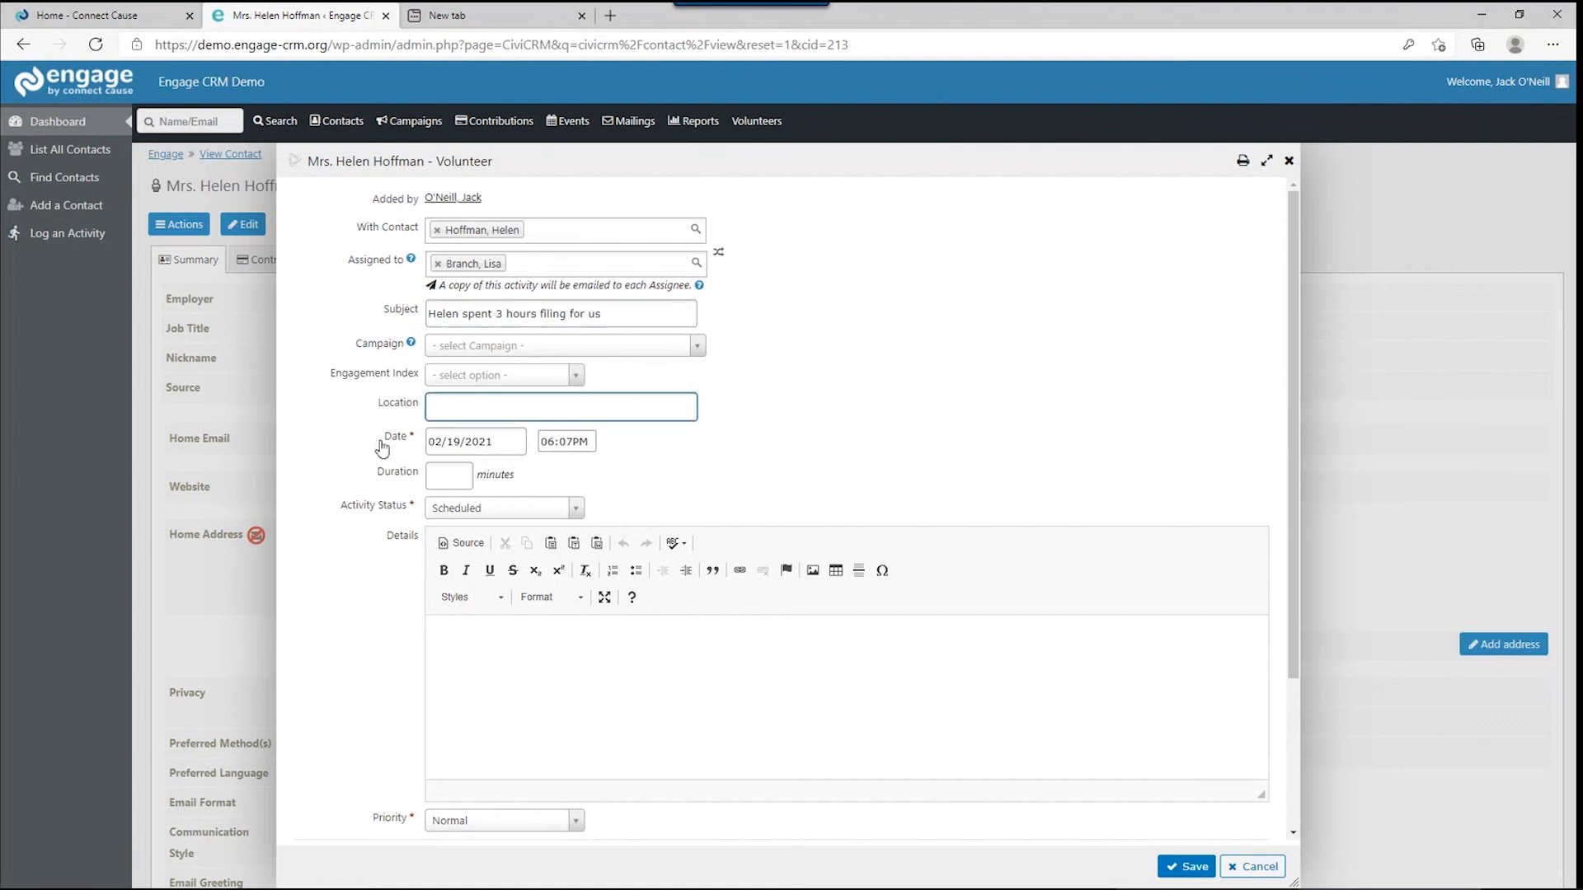
pyautogui.scroll(-1, 360, 476)
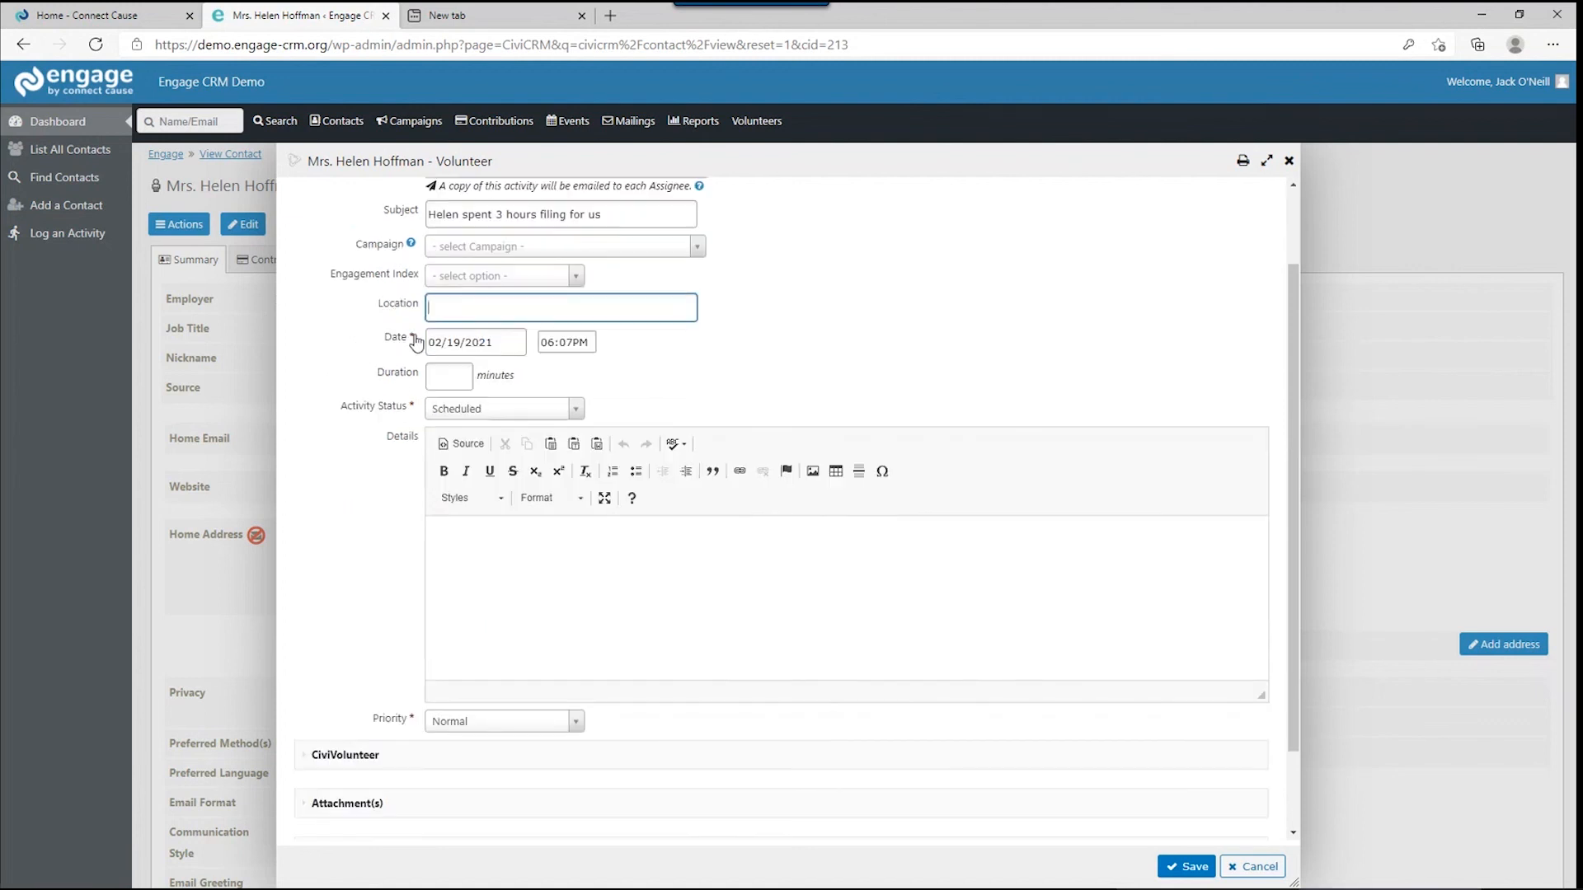
# Set duration 180, status Completed, details praising a great job, and save the activity.
pyautogui.click(465, 372)
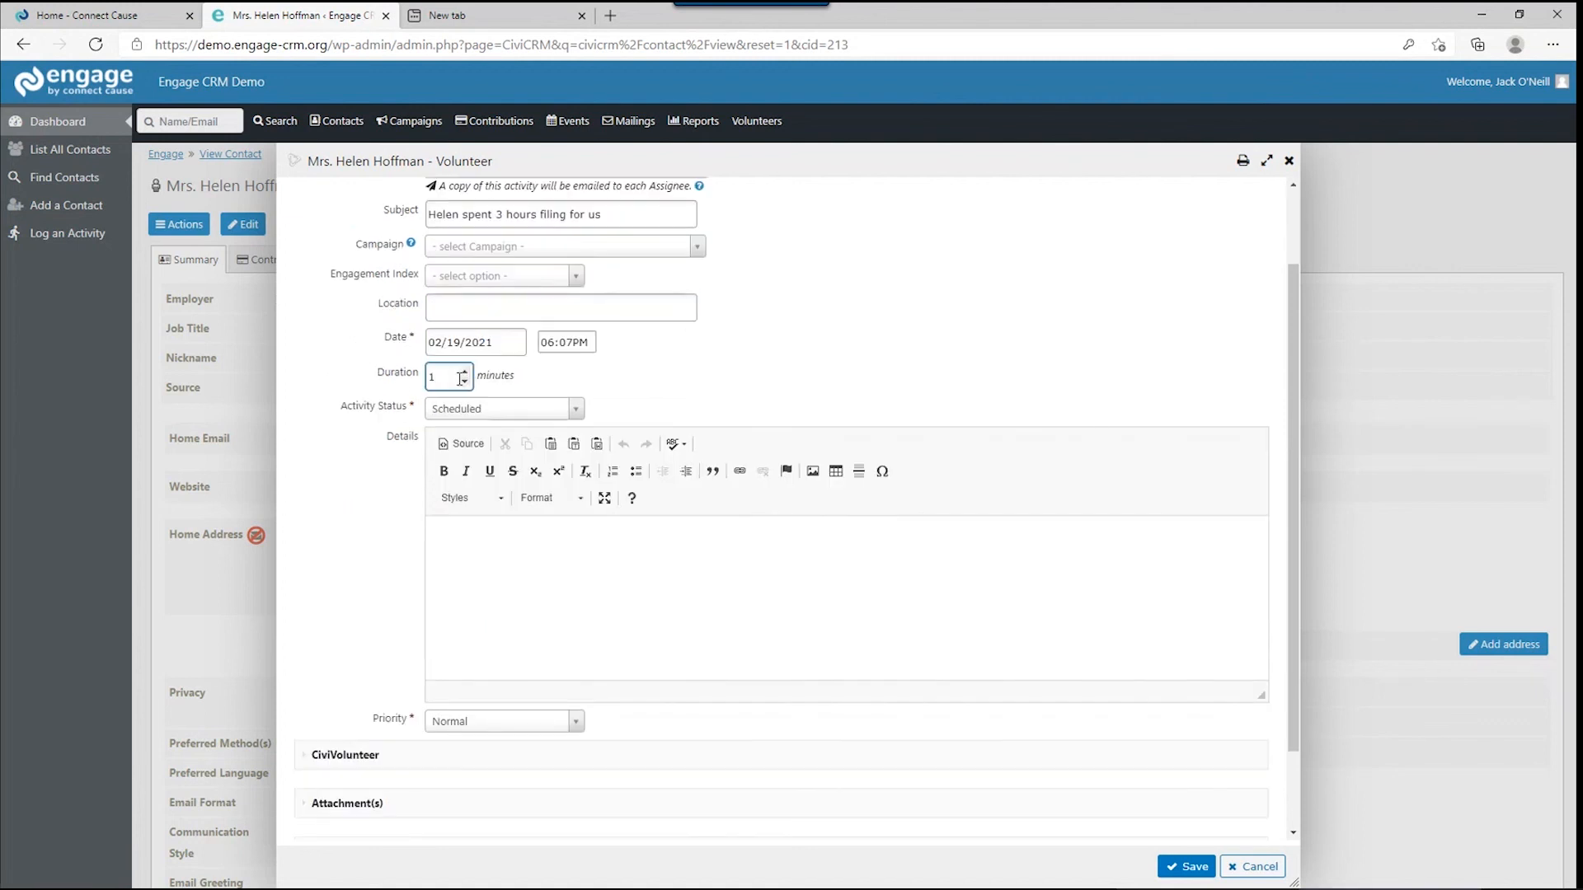
pyautogui.moveTo(449, 381); pyautogui.dragTo(417, 385)
pyautogui.write('180')
pyautogui.click(534, 408)
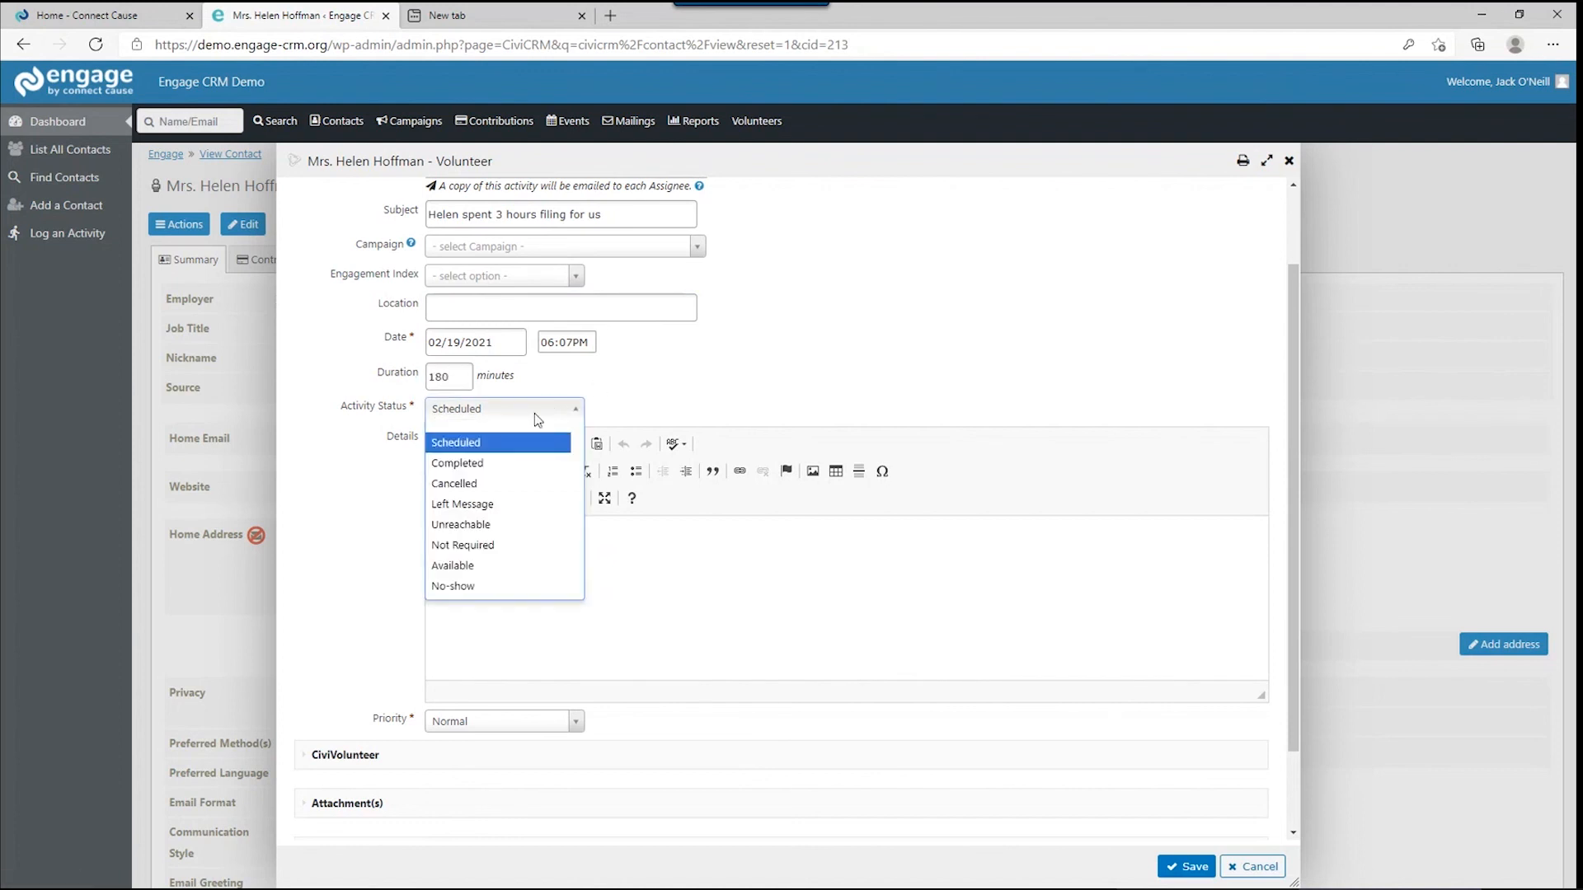
pyautogui.click(503, 462)
pyautogui.click(525, 535)
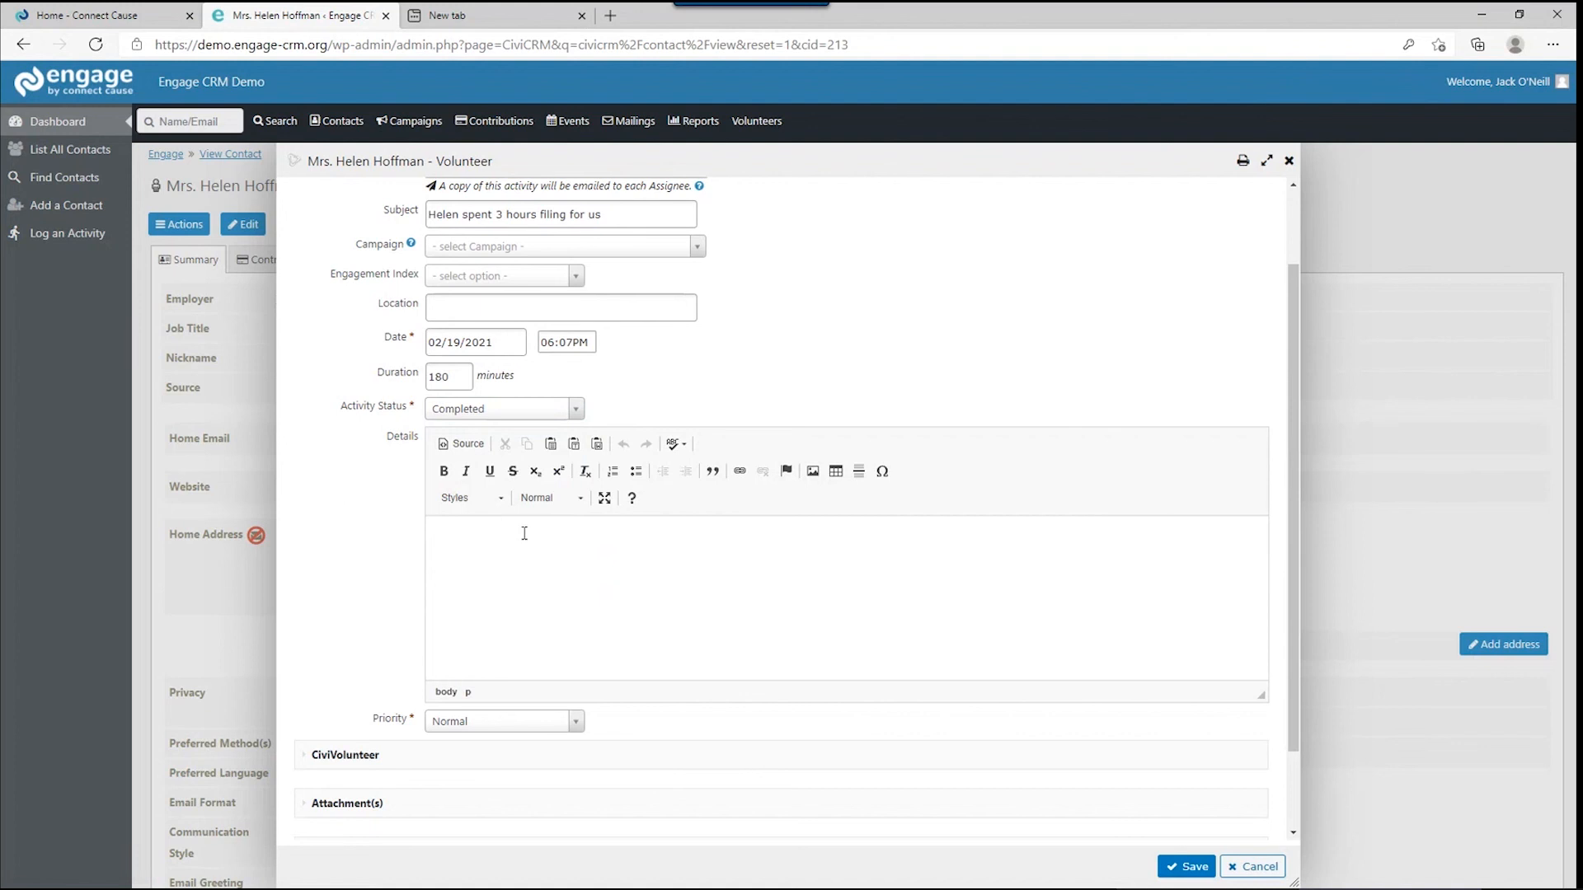
pyautogui.write('Helen did a great job!')
pyautogui.scroll(-1, 524, 534)
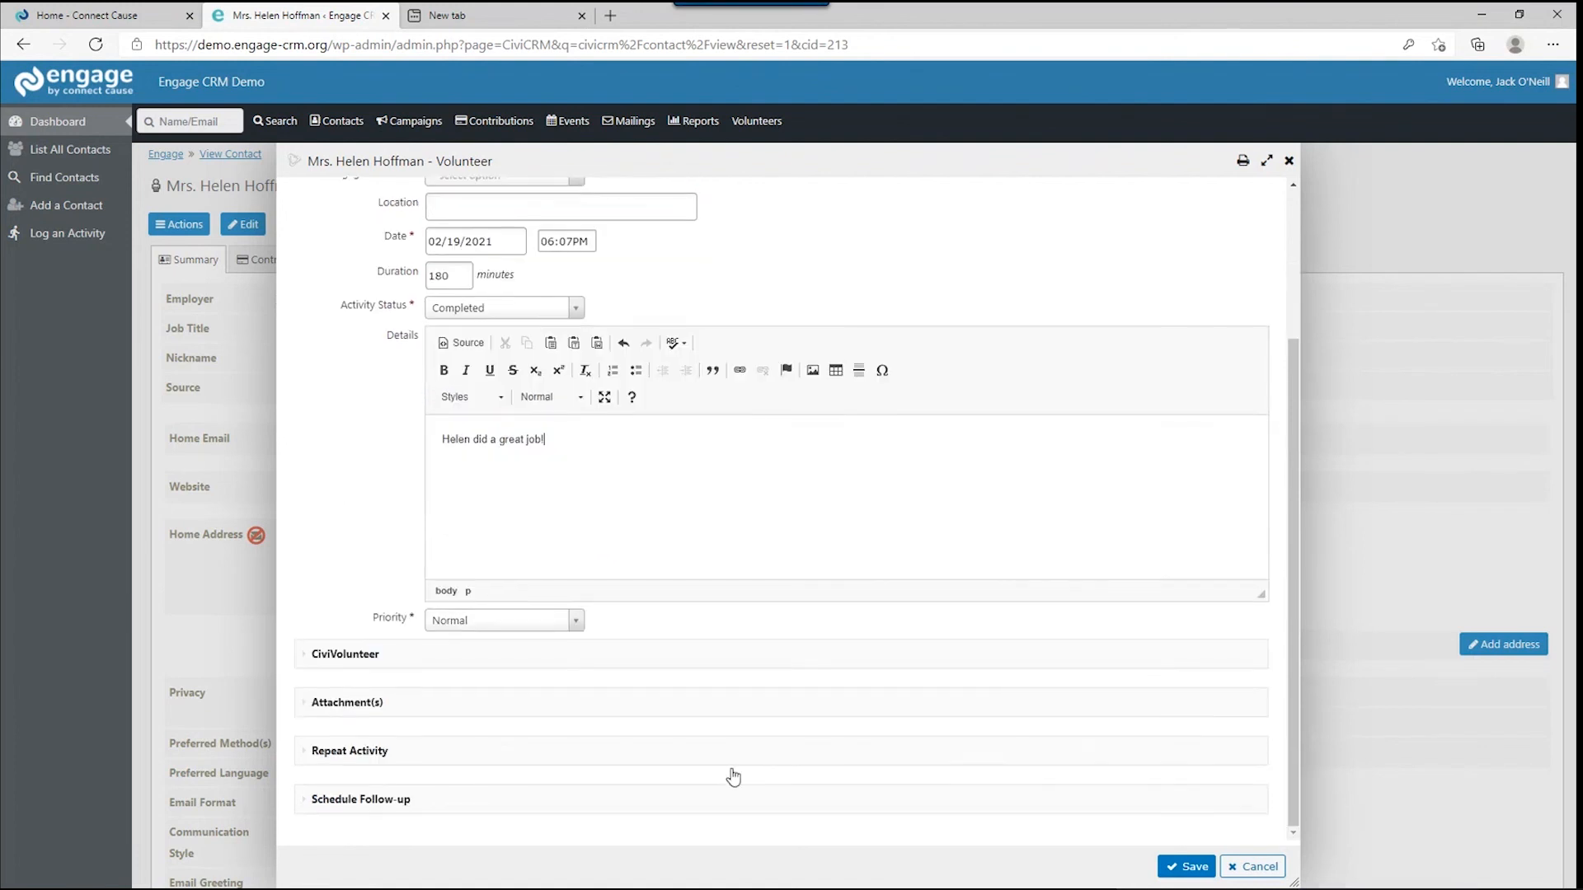
pyautogui.click(1188, 865)
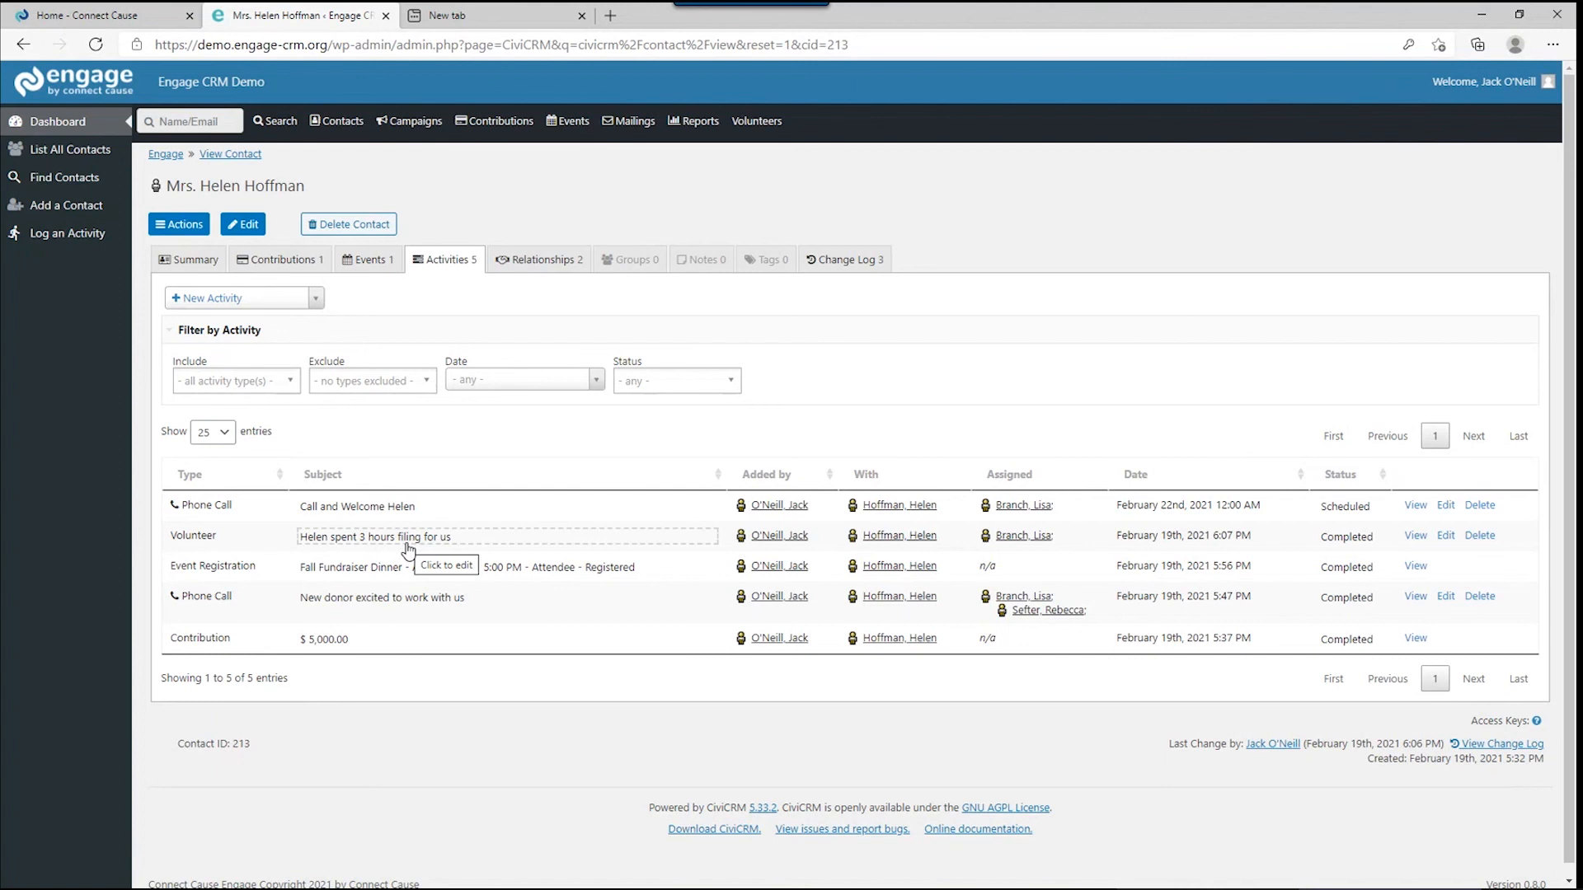
# Start a Volunteer Commendation activity from the contact's Actions menu.
pyautogui.click(181, 228)
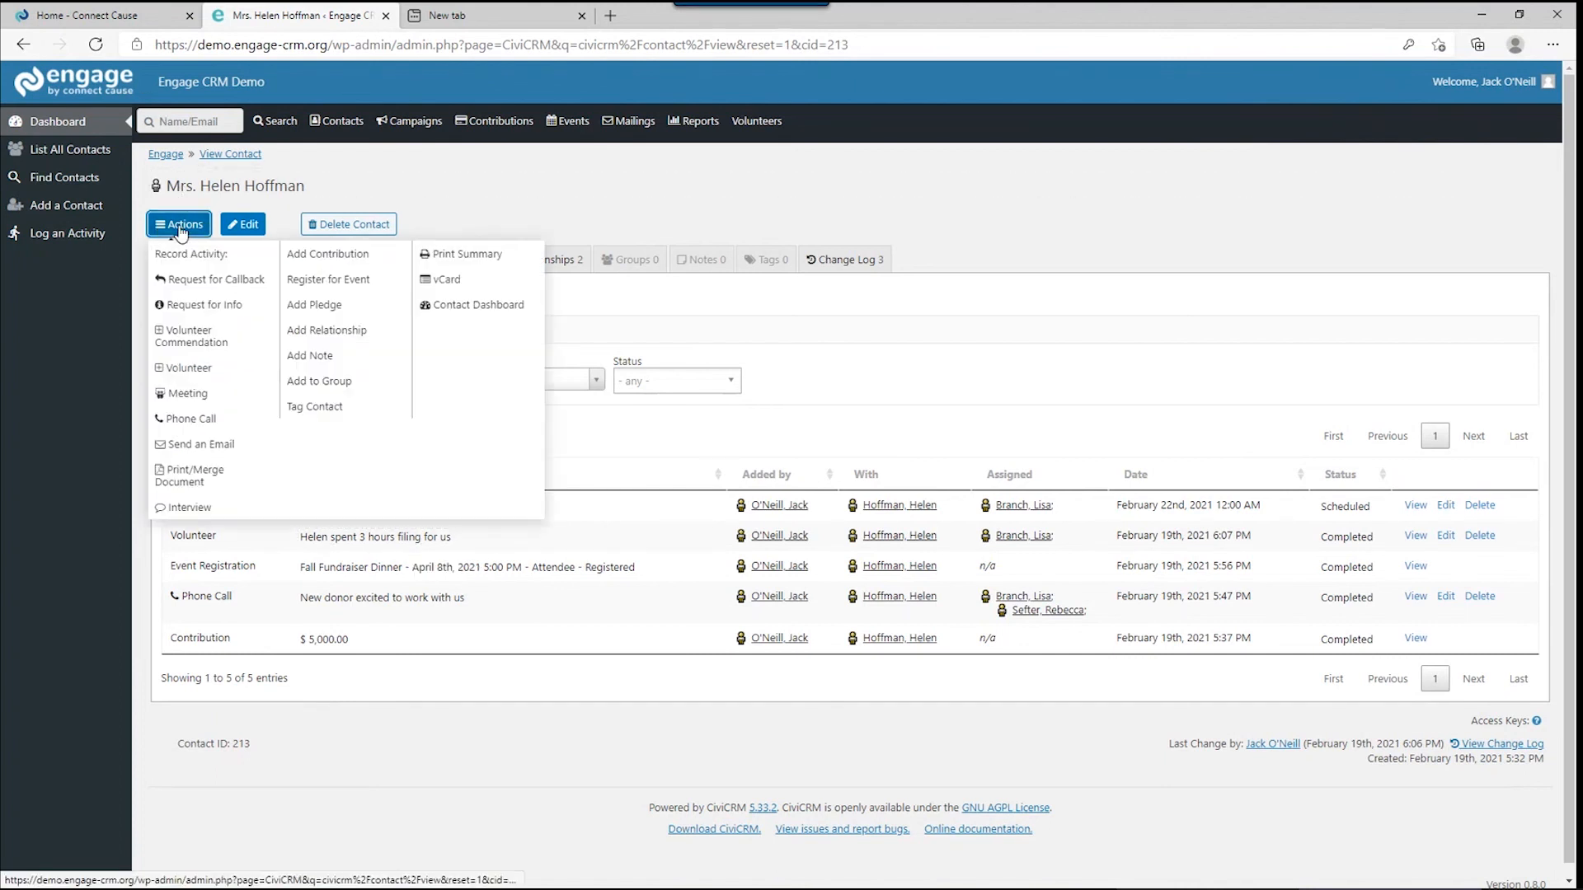
pyautogui.click(209, 340)
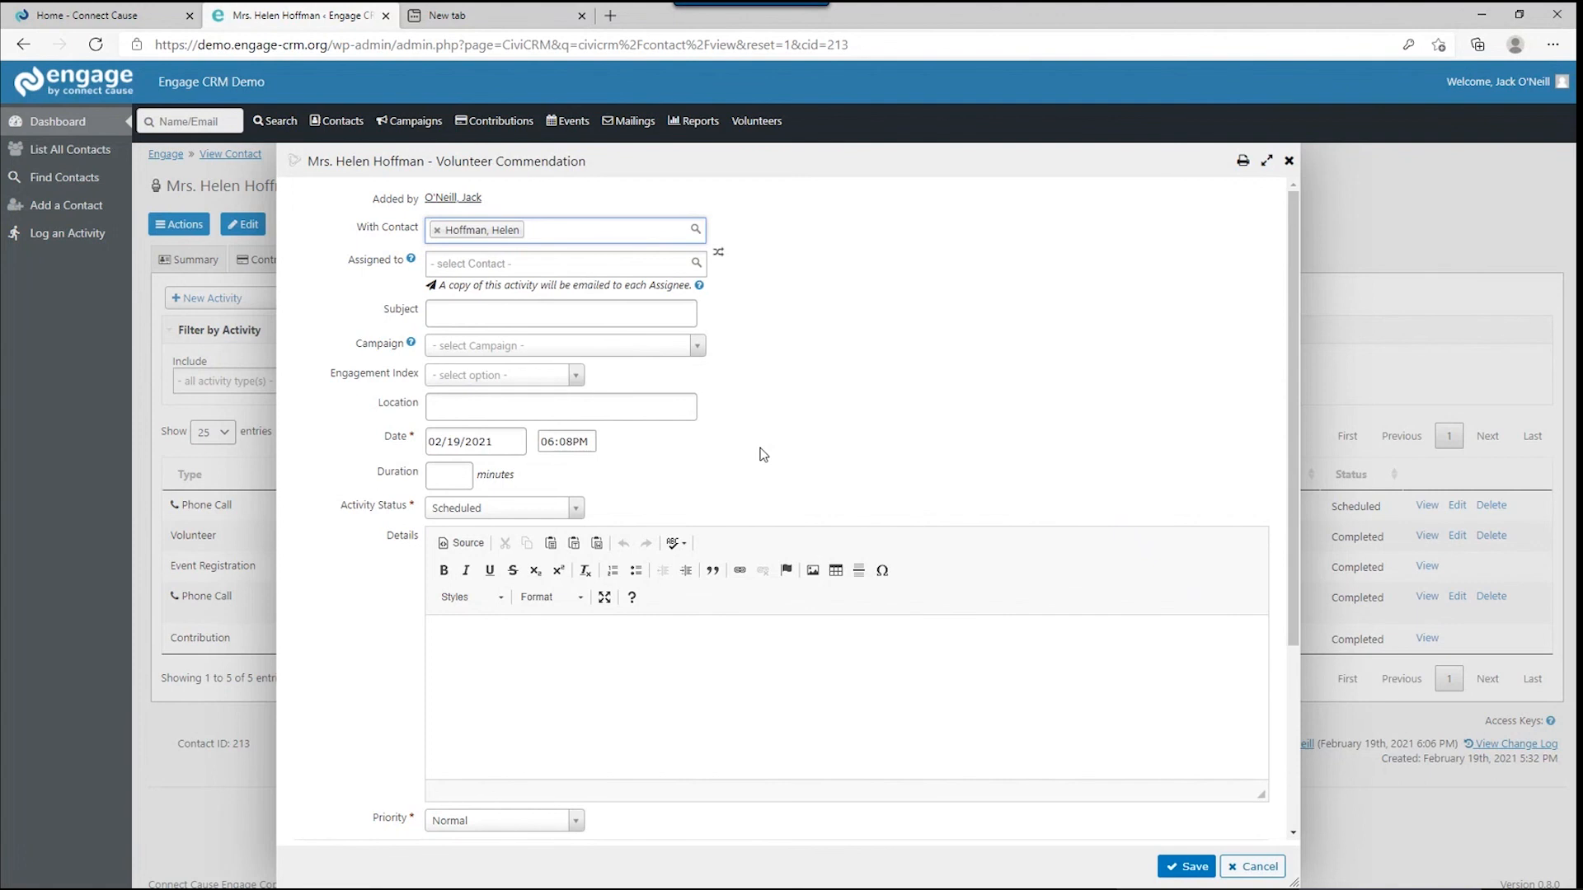
# Scroll through the Volunteer Commendation form to review its fields.
pyautogui.scroll(-2, 763, 451)
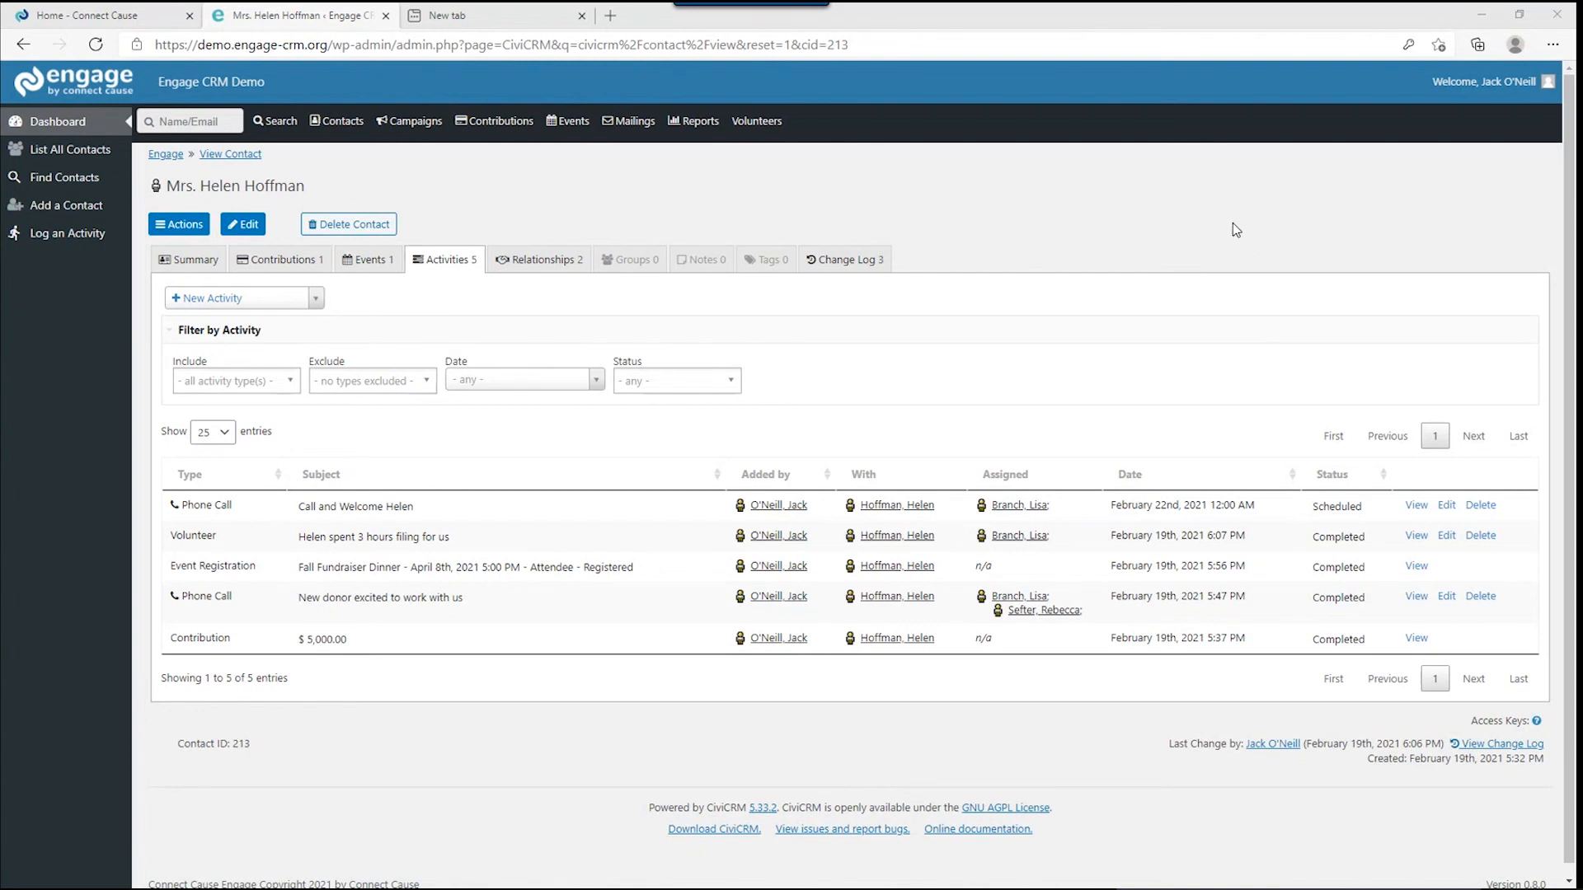
# Create a new volunteer project from the Volunteers menu.
pyautogui.click(763, 122)
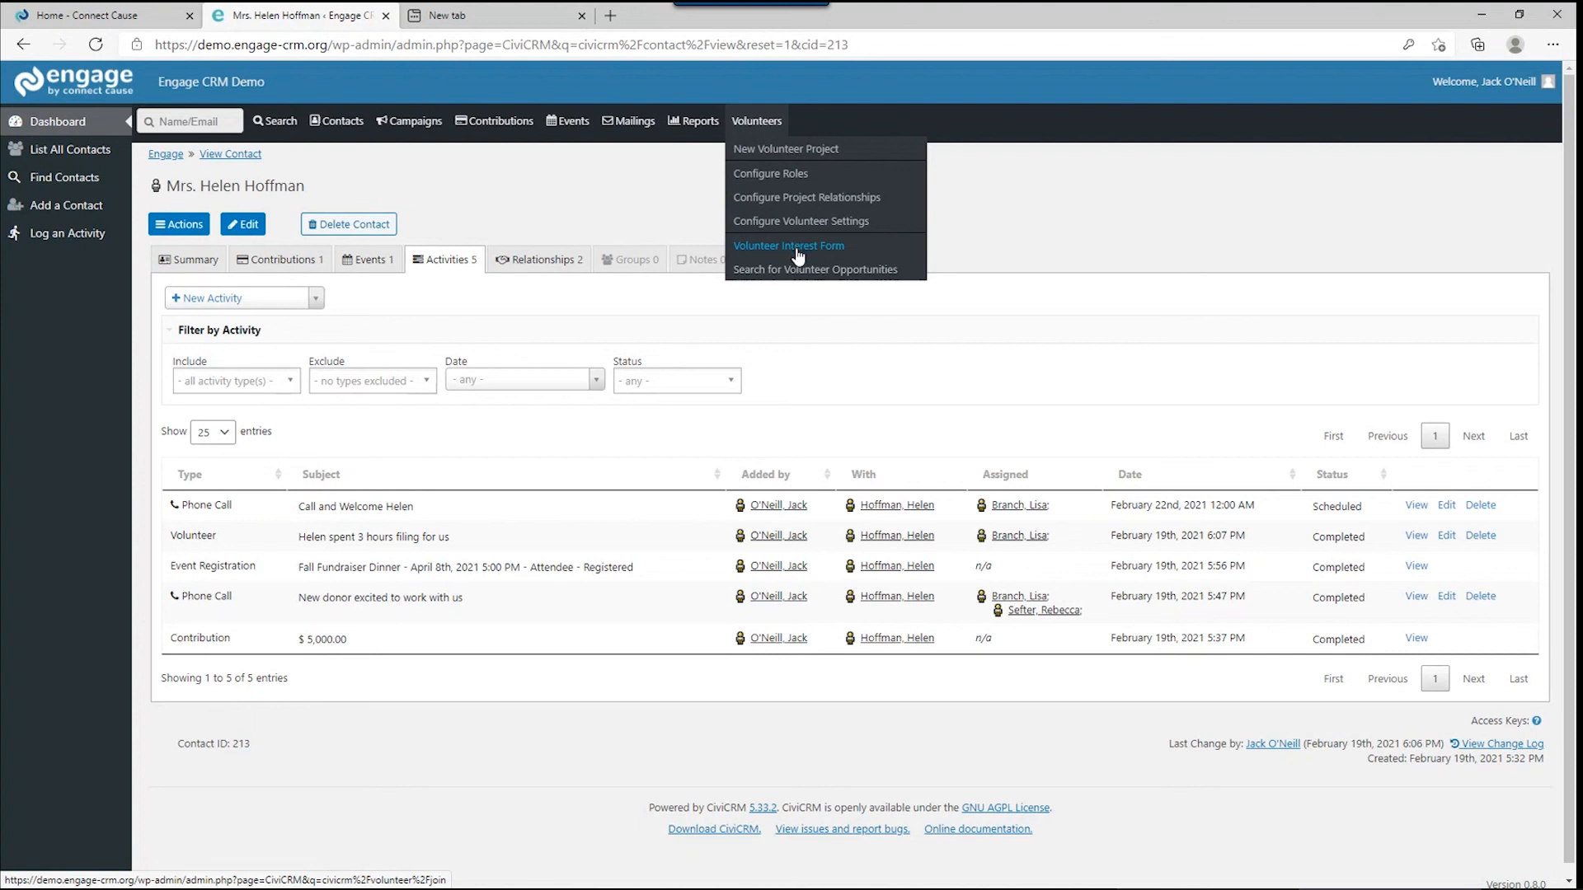
pyautogui.click(818, 150)
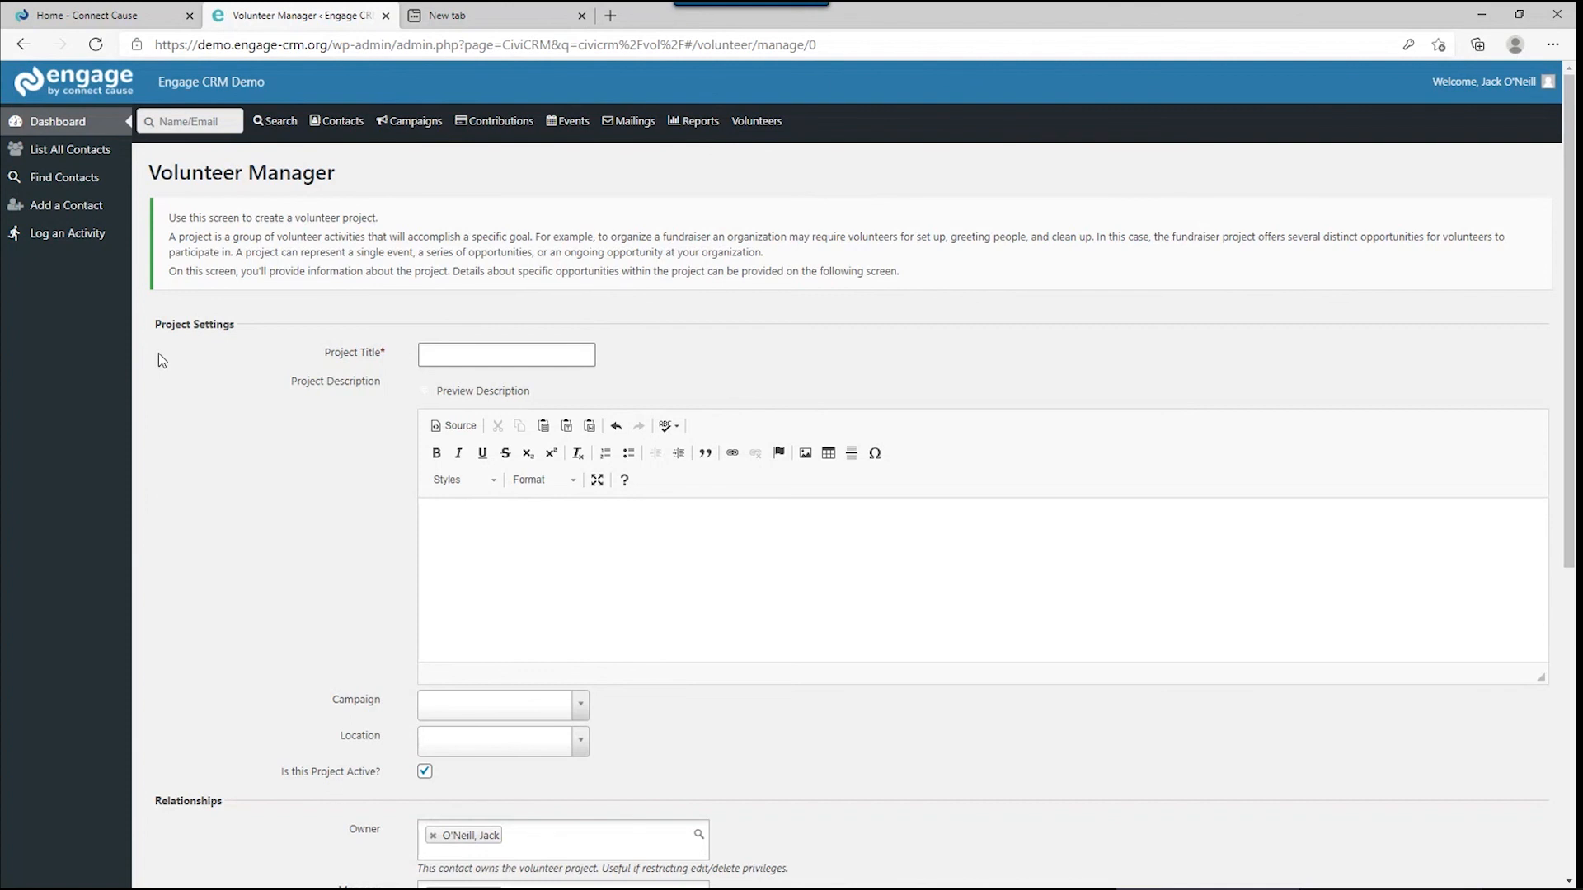
# Title the project 'Spring Fundraiser Location Cleanup' and describe needing five people to clean the gym and set up tables.
pyautogui.click(449, 352)
pyautogui.write('Spring F')
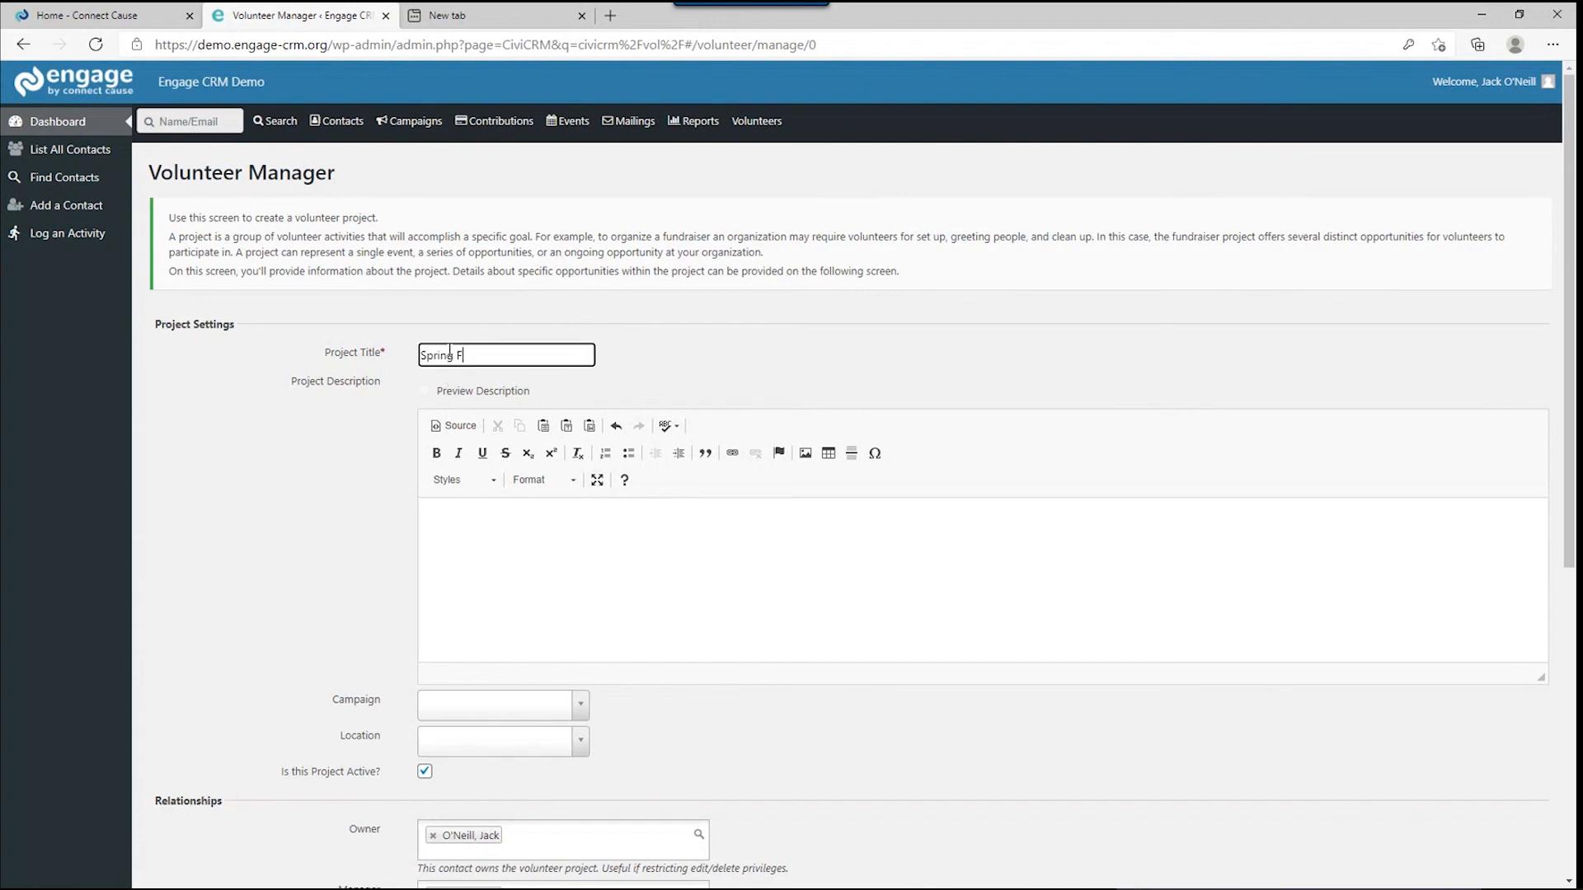
pyautogui.write('undraiser Location Cleanup')
pyautogui.click(580, 512)
pyautogui.write('We need five peop')
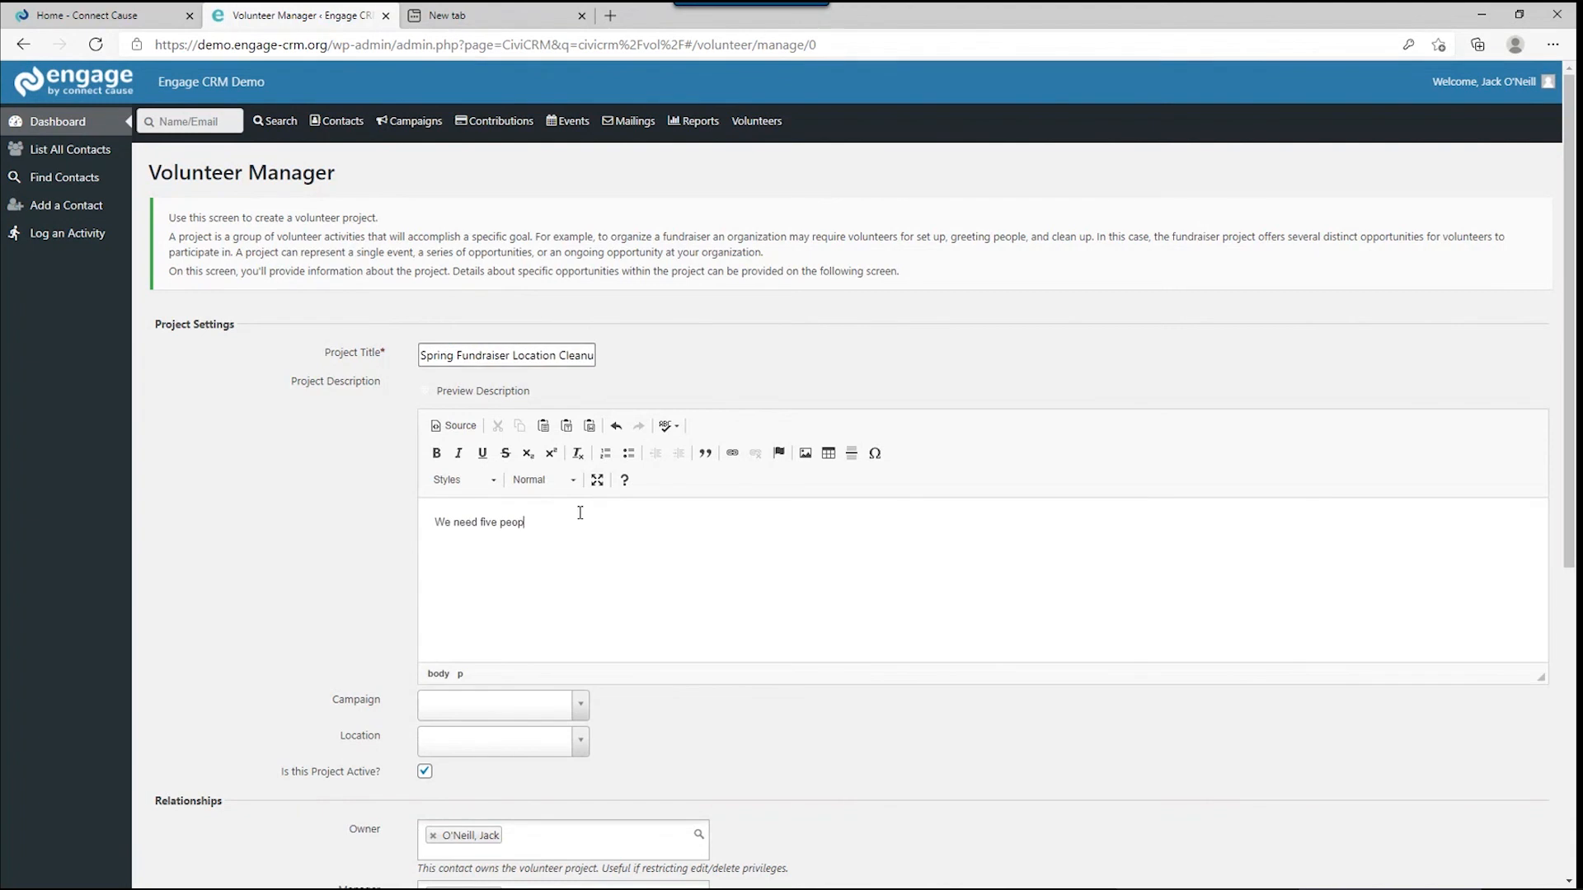
pyautogui.write('le to clean the gym and set up tables')
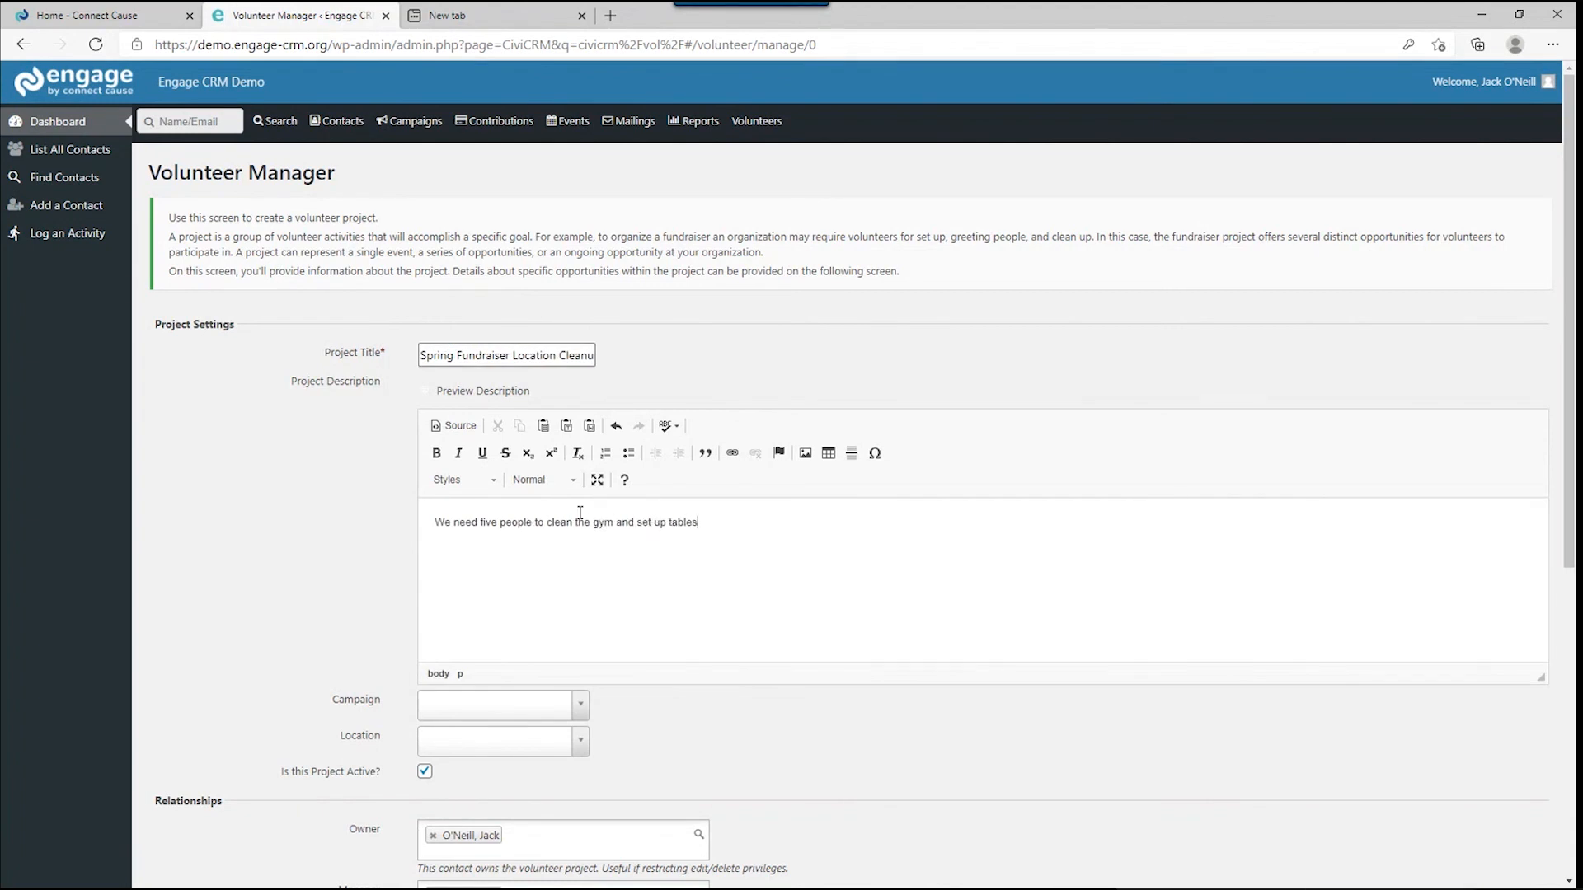
pyautogui.write('.')
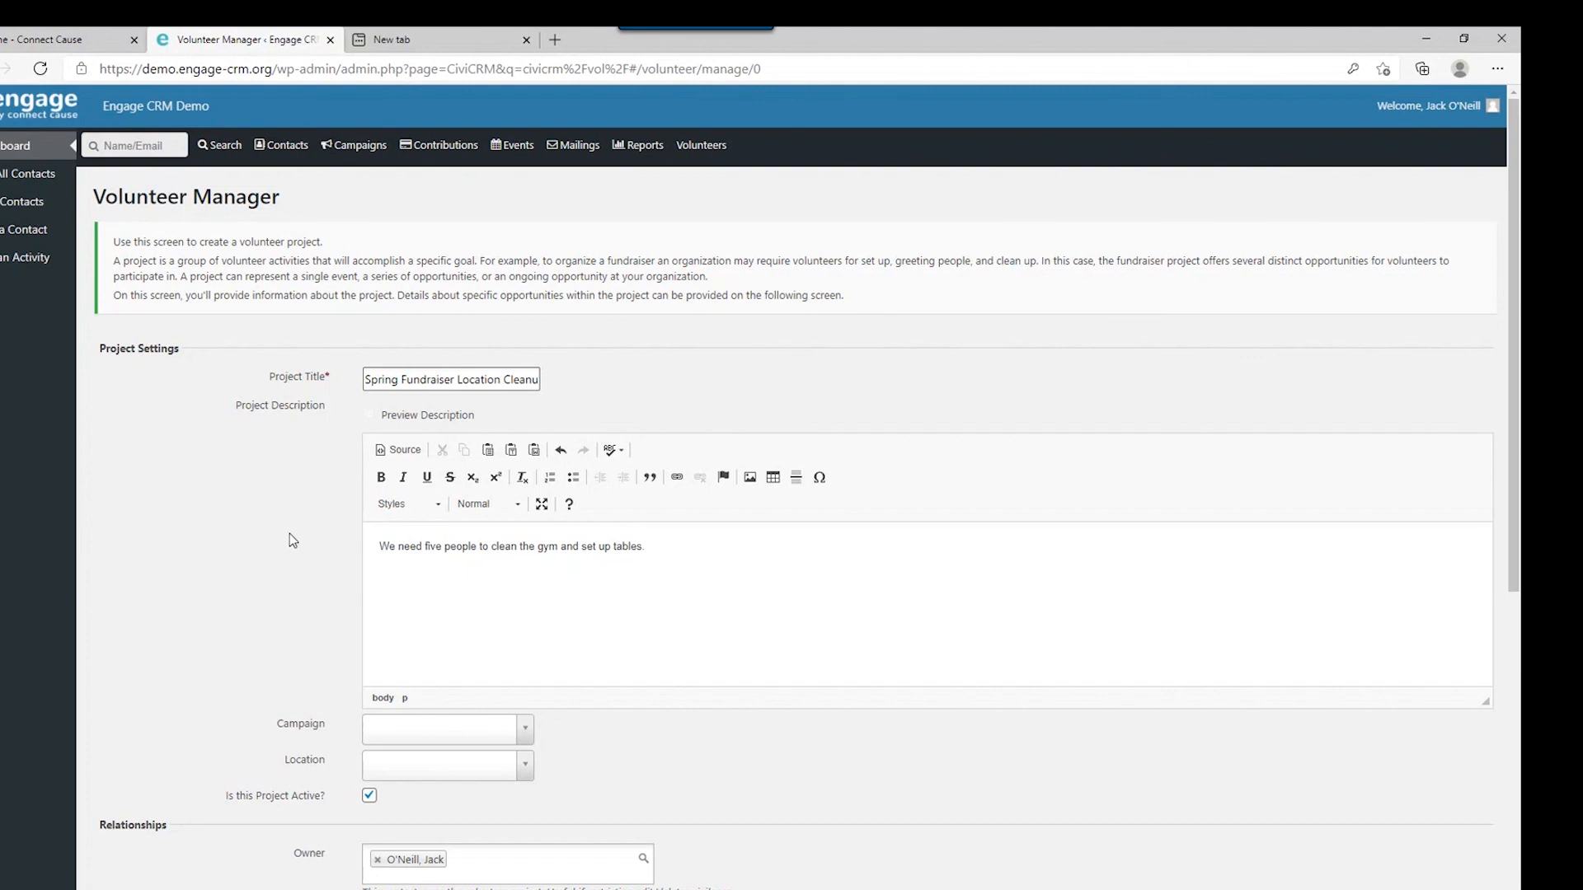
# Link the volunteer project to the Spring Fundraiser campaign.
pyautogui.click(397, 725)
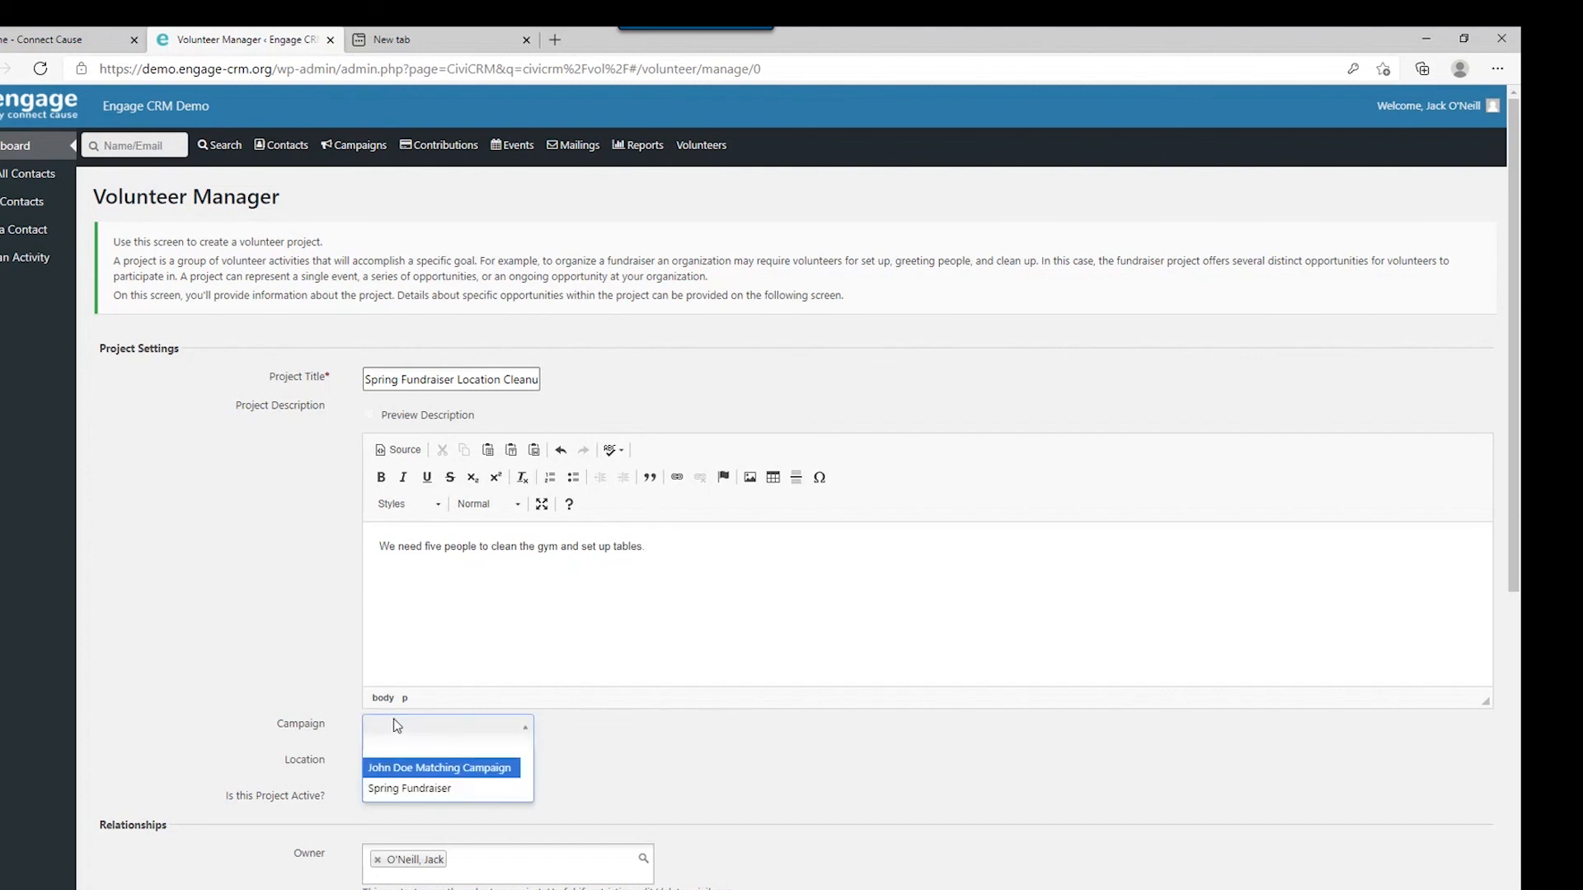
pyautogui.click(407, 791)
pyautogui.scroll(-3, 423, 783)
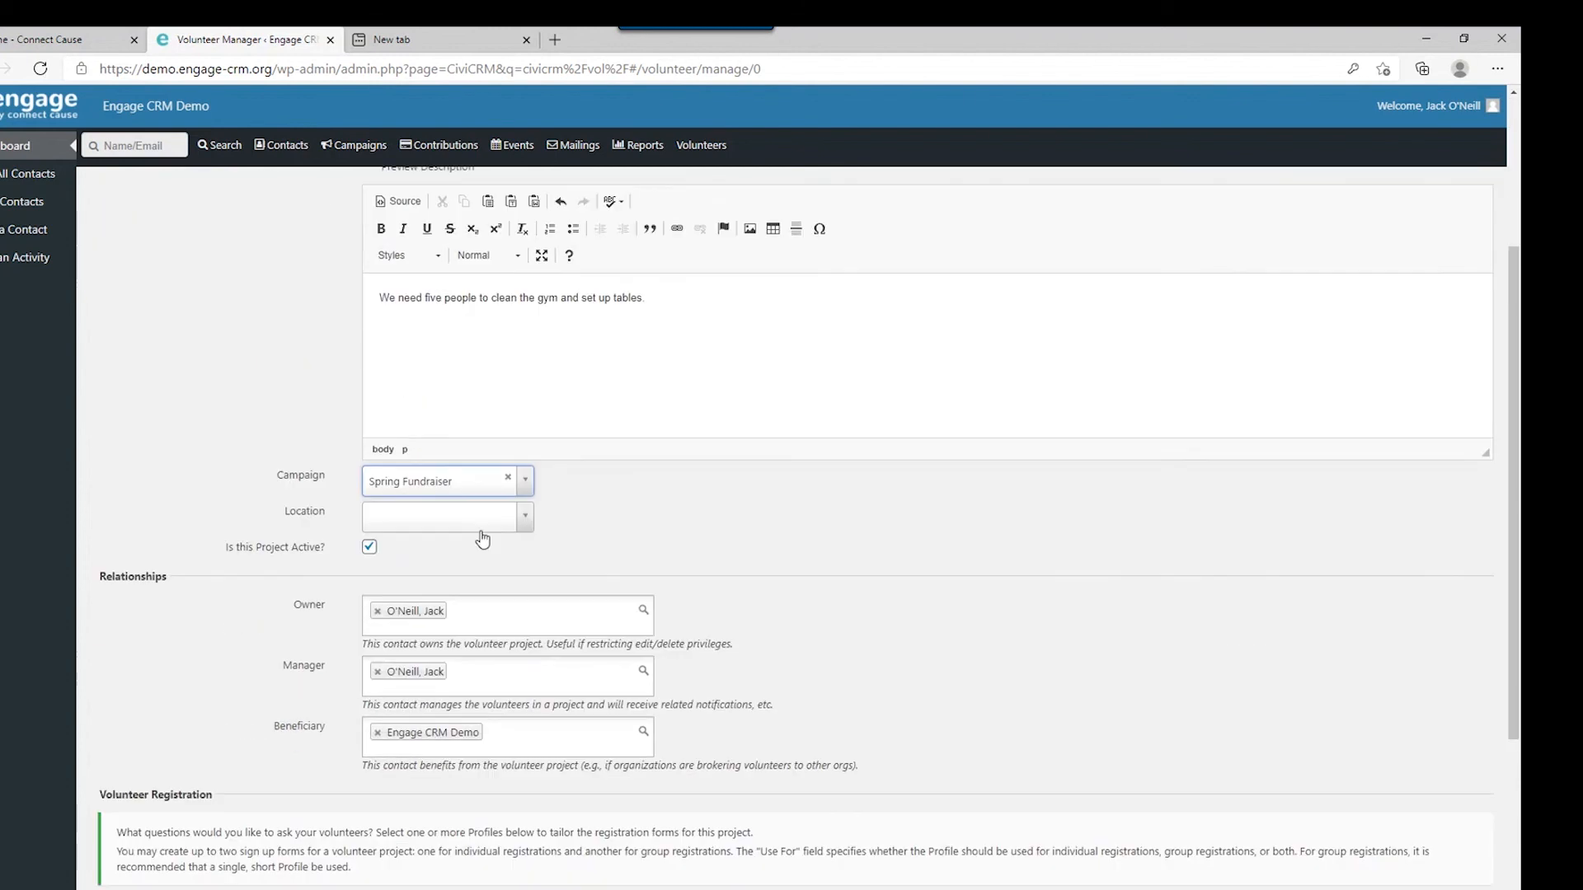
# Create a new project location at 1234 Main Street, Durham, postal code 27713.
pyautogui.click(487, 533)
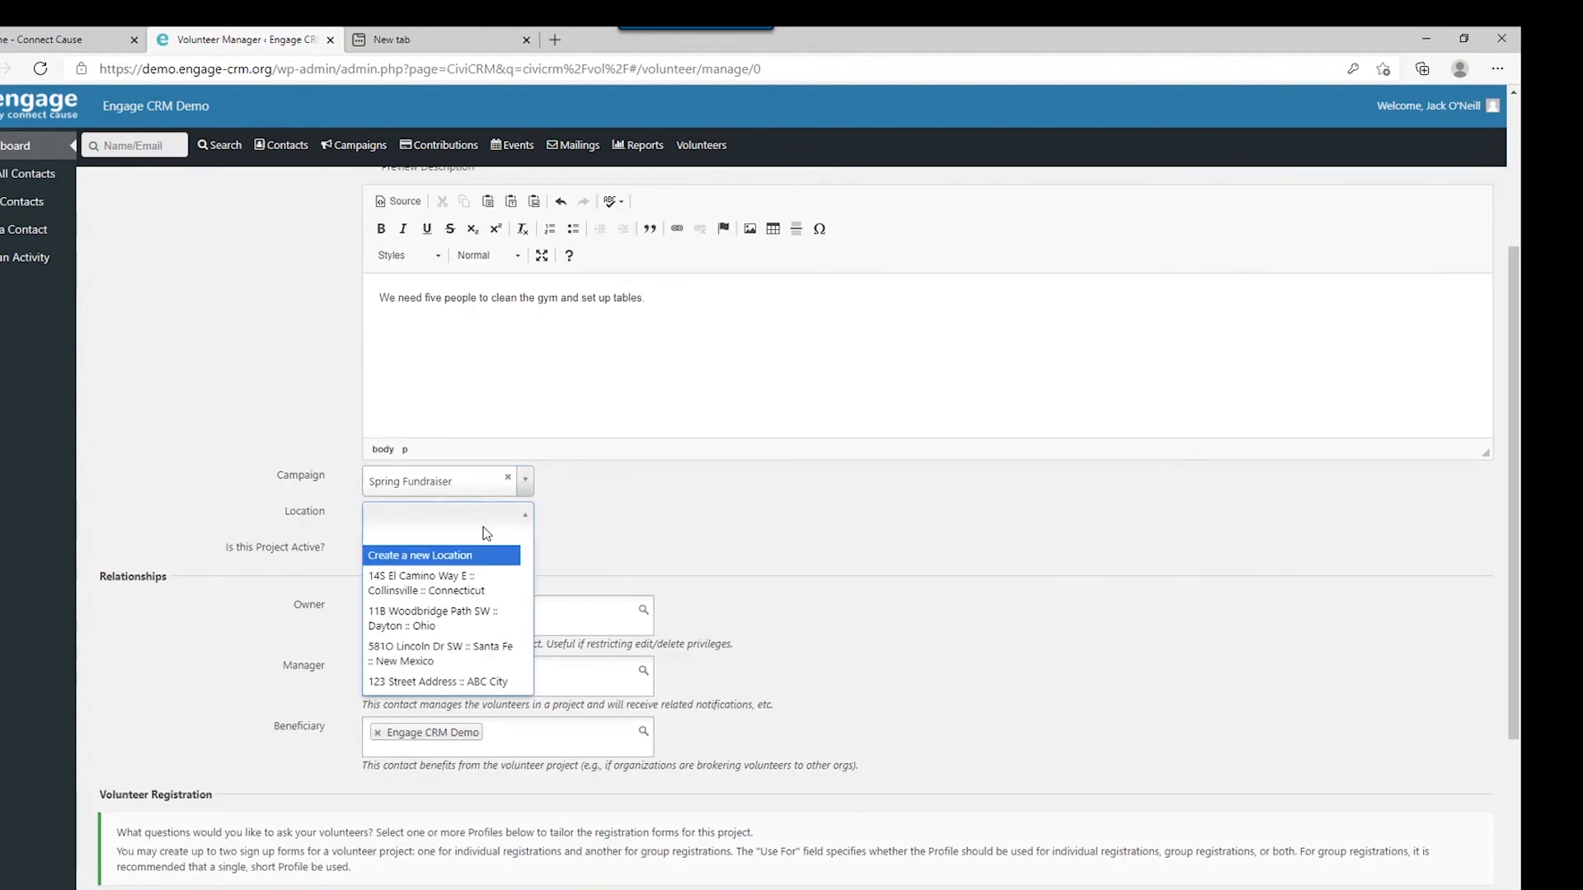
pyautogui.click(455, 555)
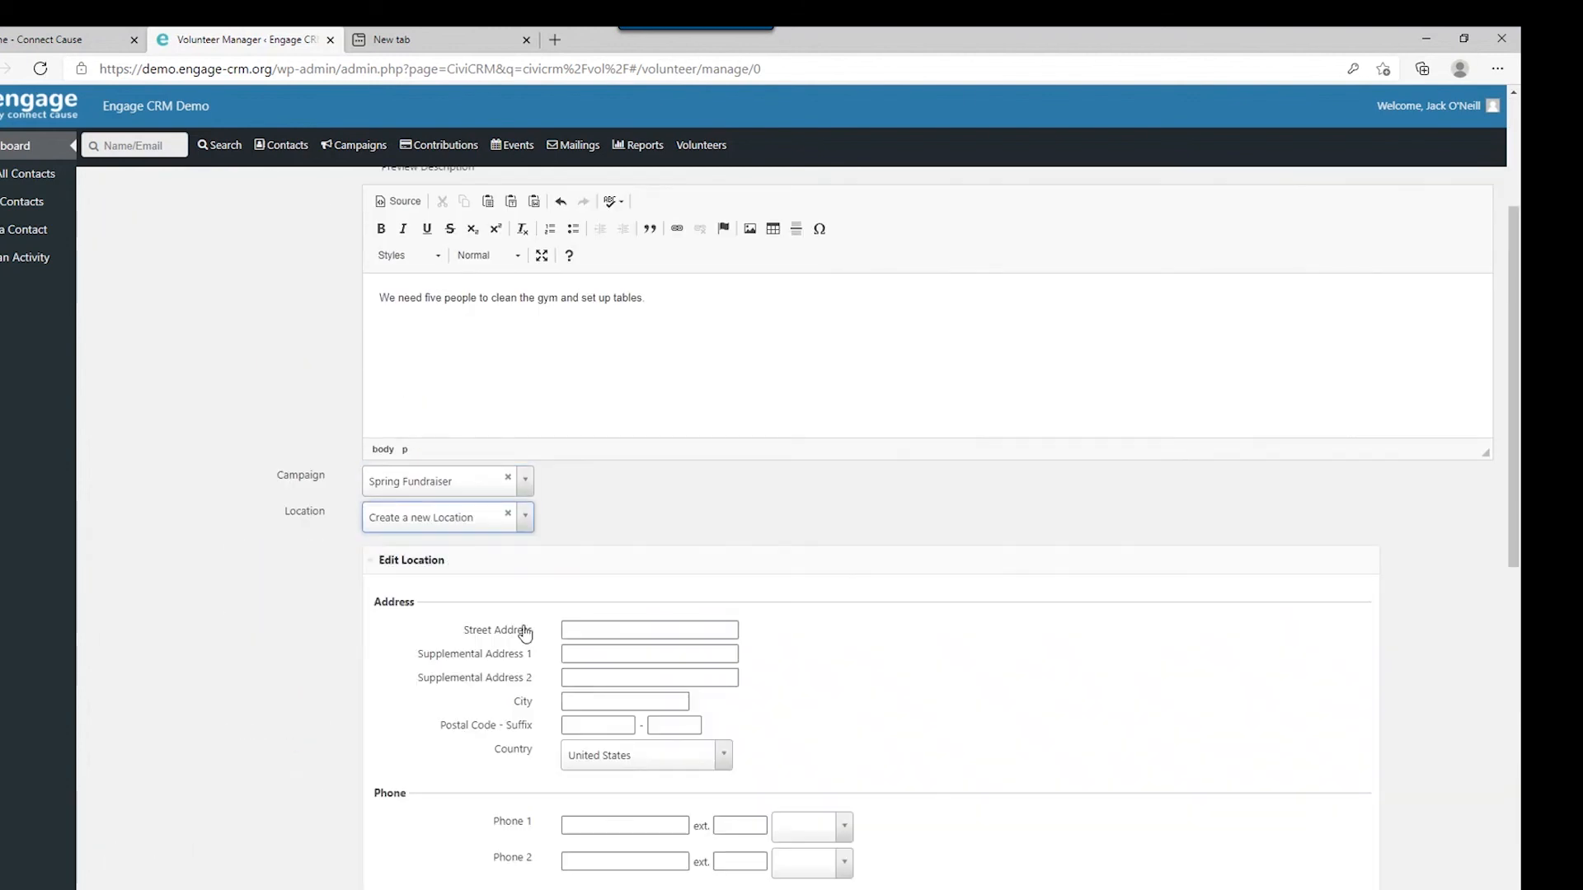
pyautogui.scroll(-3, 576, 630)
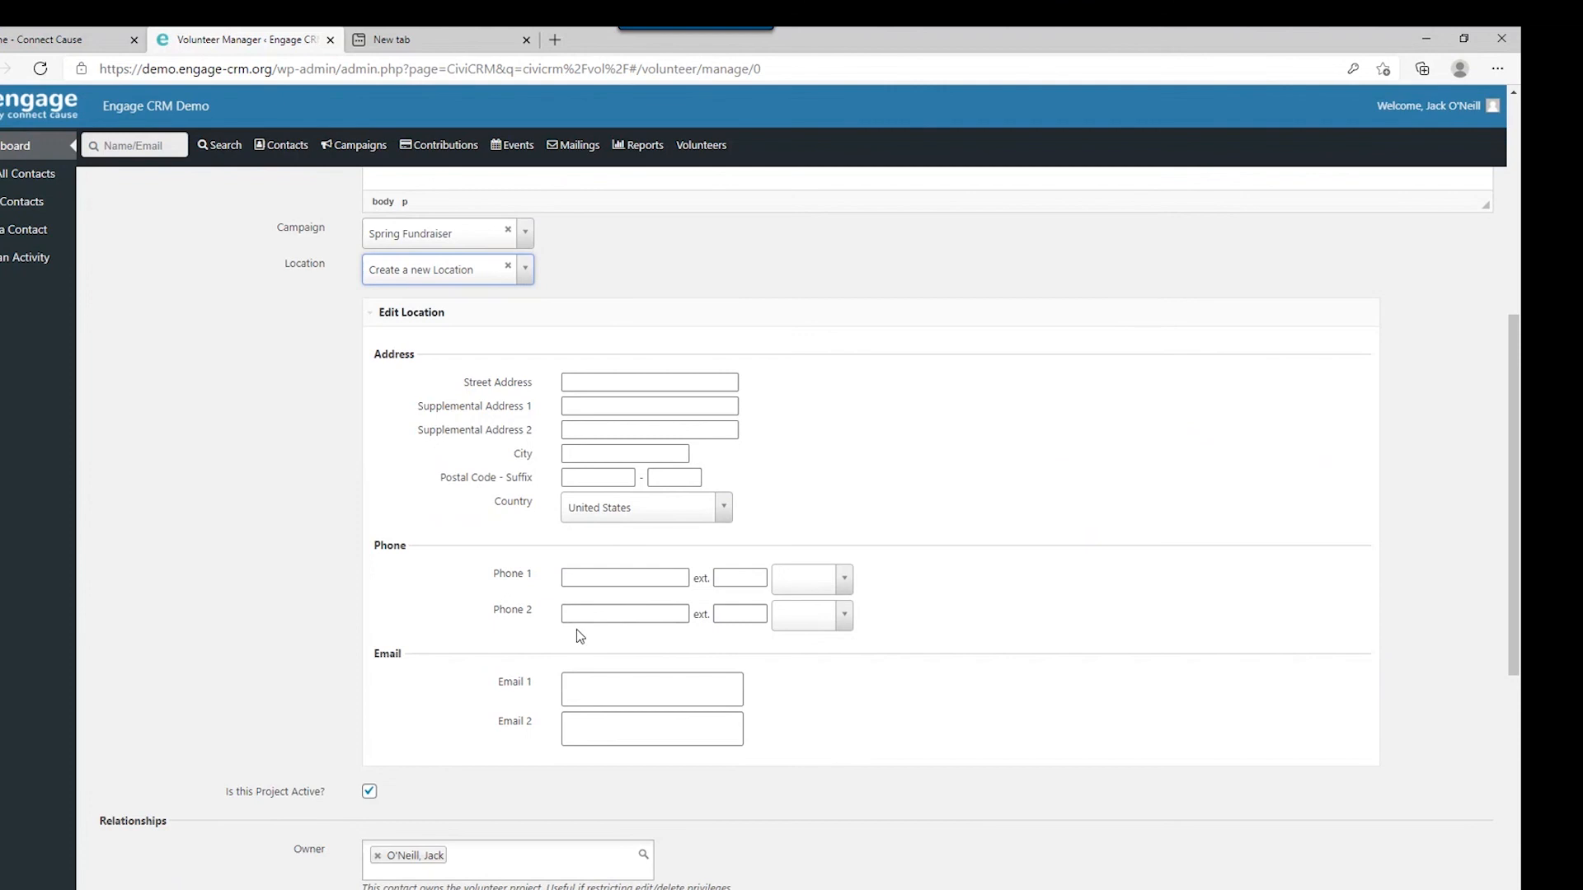
pyautogui.click(582, 384)
pyautogui.write('1234')
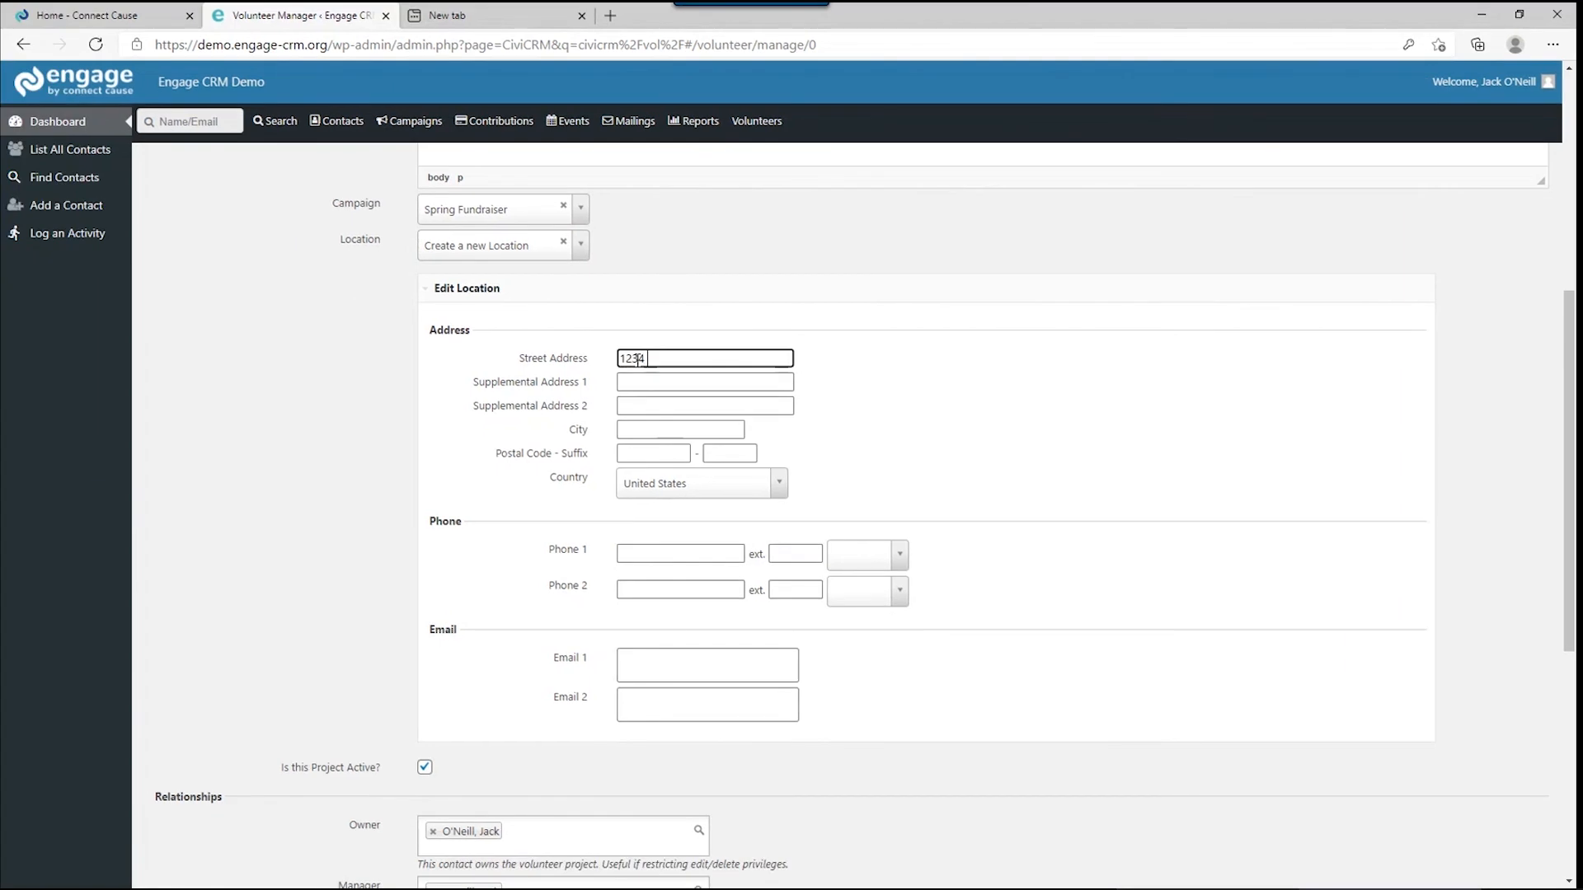
pyautogui.write(' Main Street')
pyautogui.press('Tab')
pyautogui.press('Tab')
pyautogui.press('Tab')
pyautogui.write('Durham')
pyautogui.press('Tab')
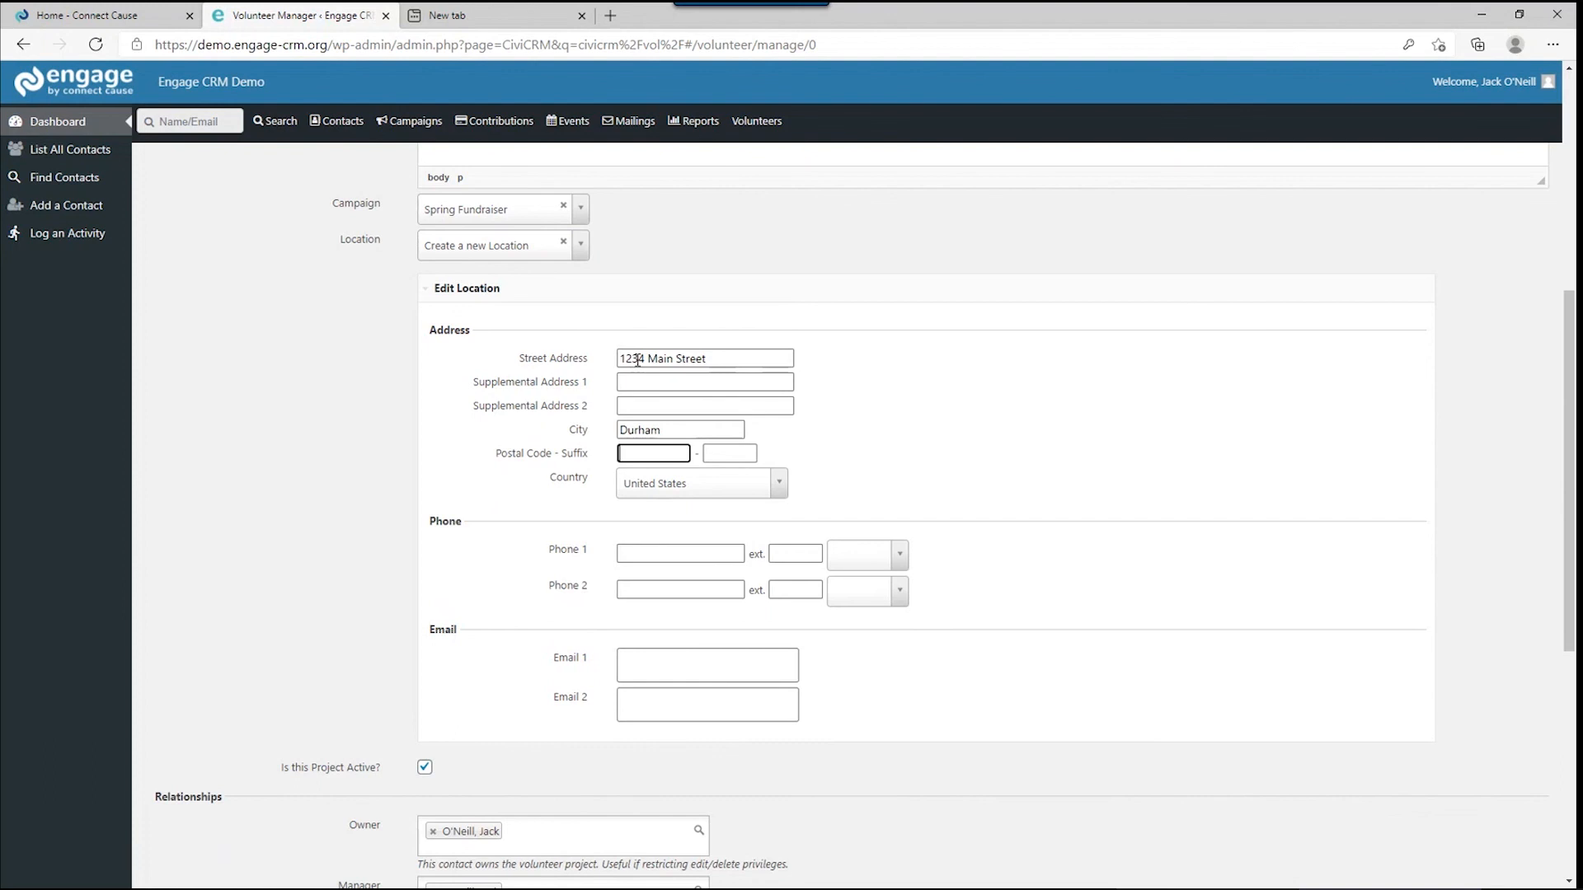
pyautogui.write('27713')
pyautogui.press('Tab')
pyautogui.click(289, 572)
pyautogui.scroll(-2, 289, 572)
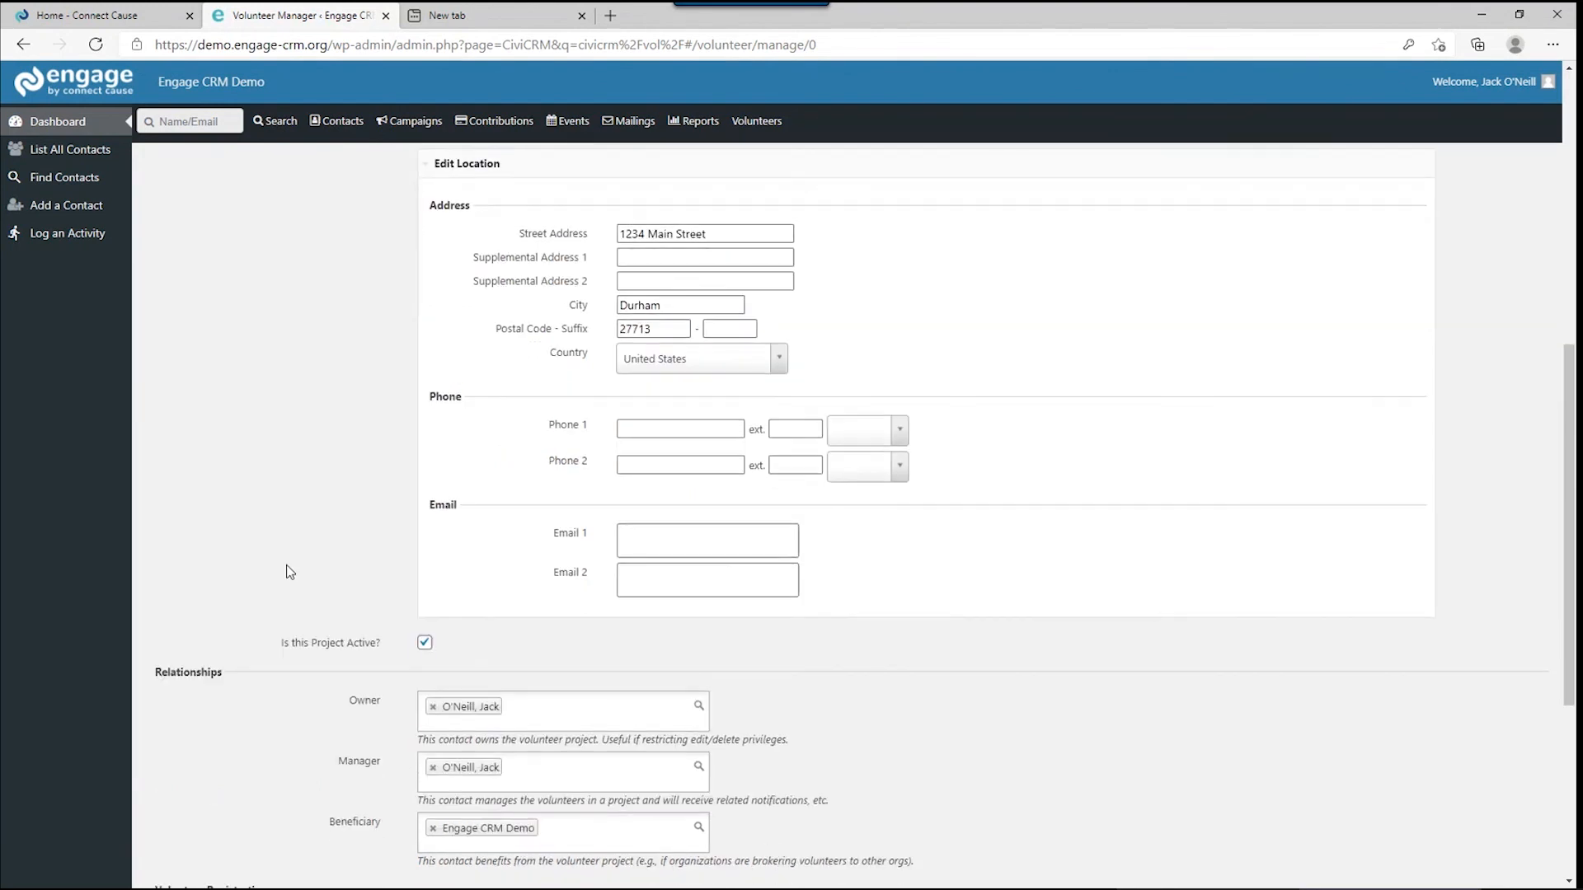
pyautogui.scroll(-4, 289, 572)
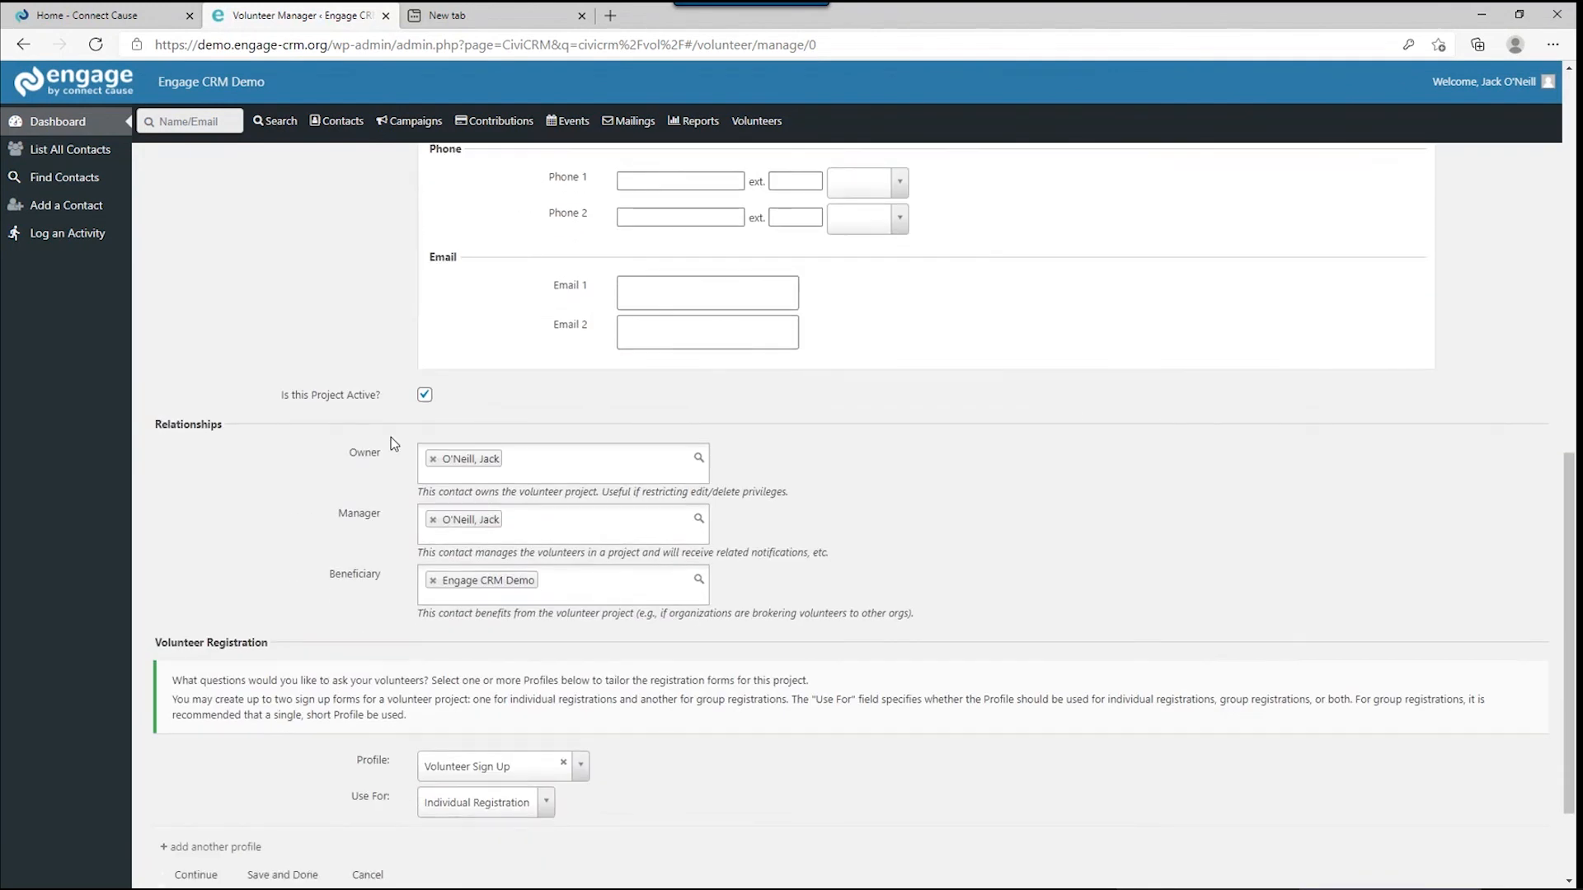
# Replace the current Owner and Manager with the same searched staff contact.
pyautogui.click(433, 458)
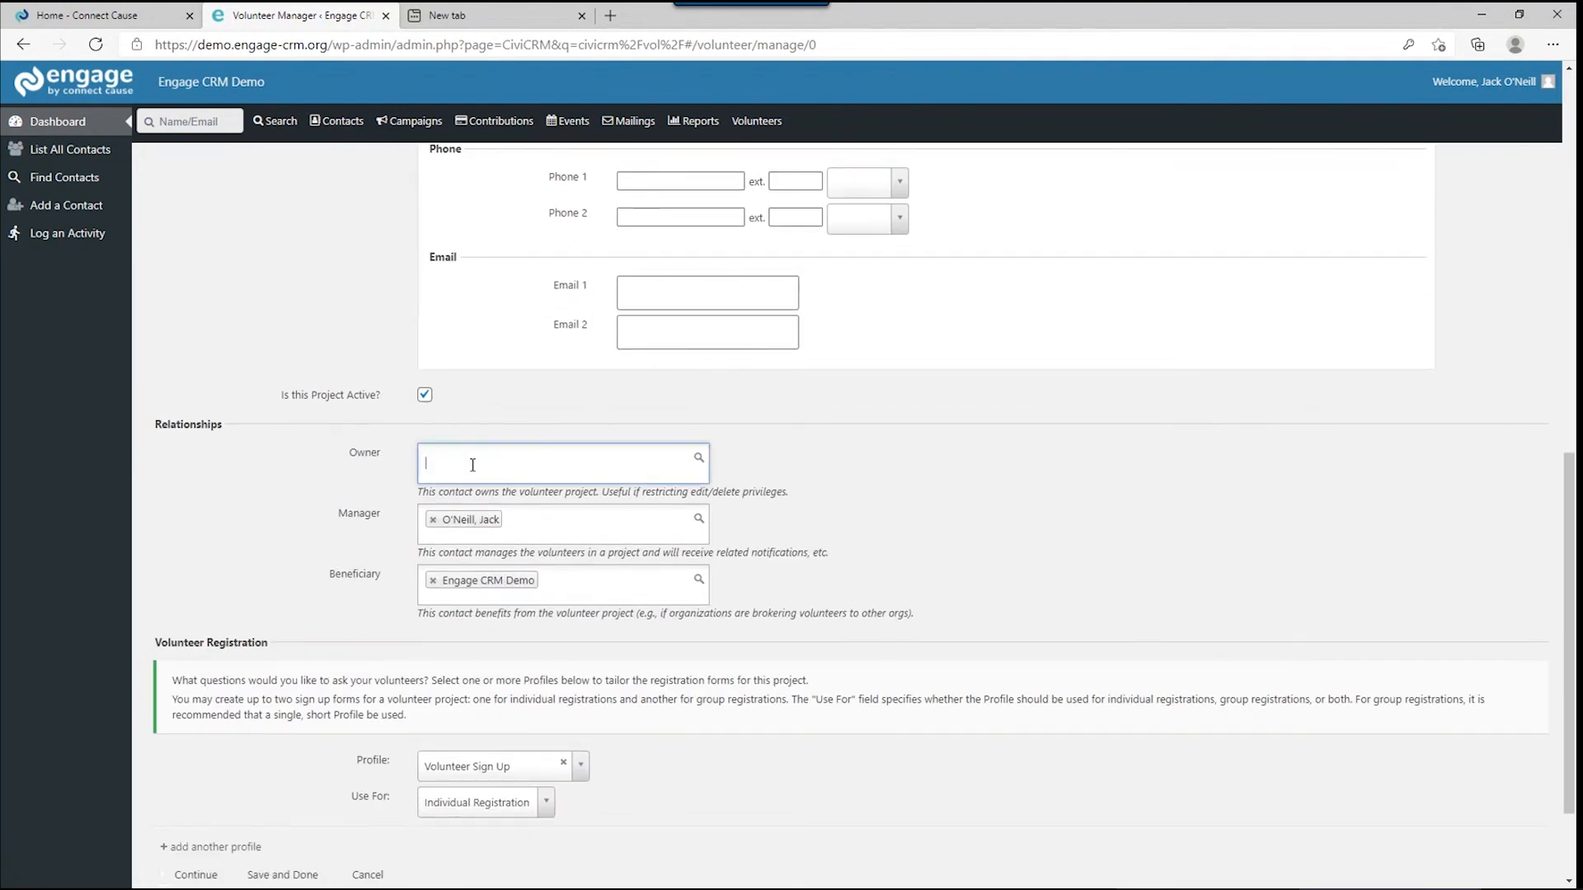
pyautogui.write('lisa')
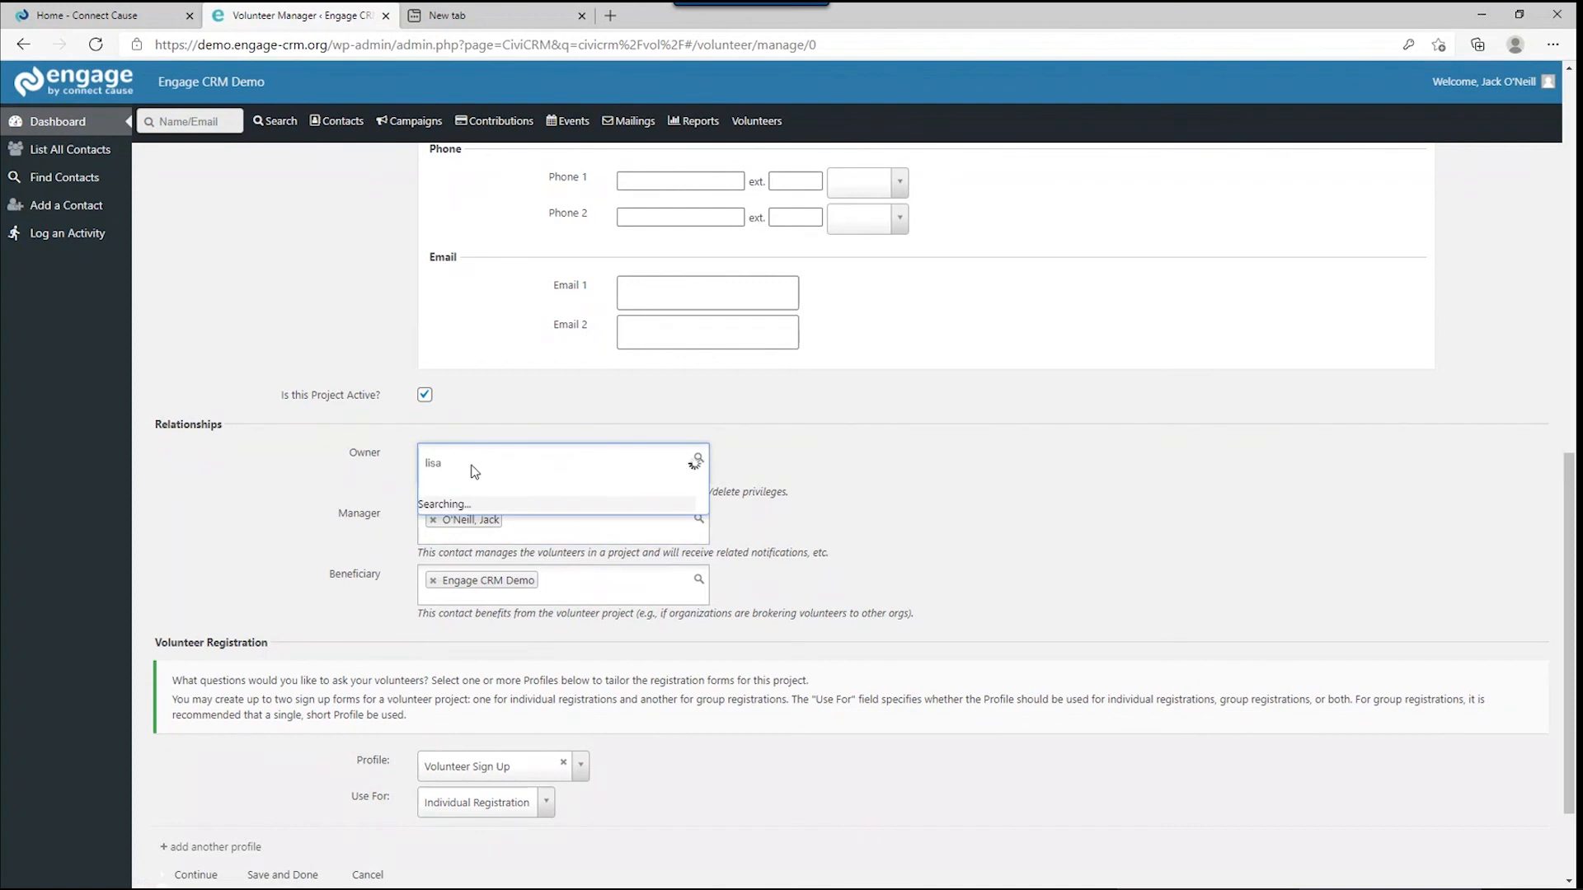
pyautogui.click(475, 499)
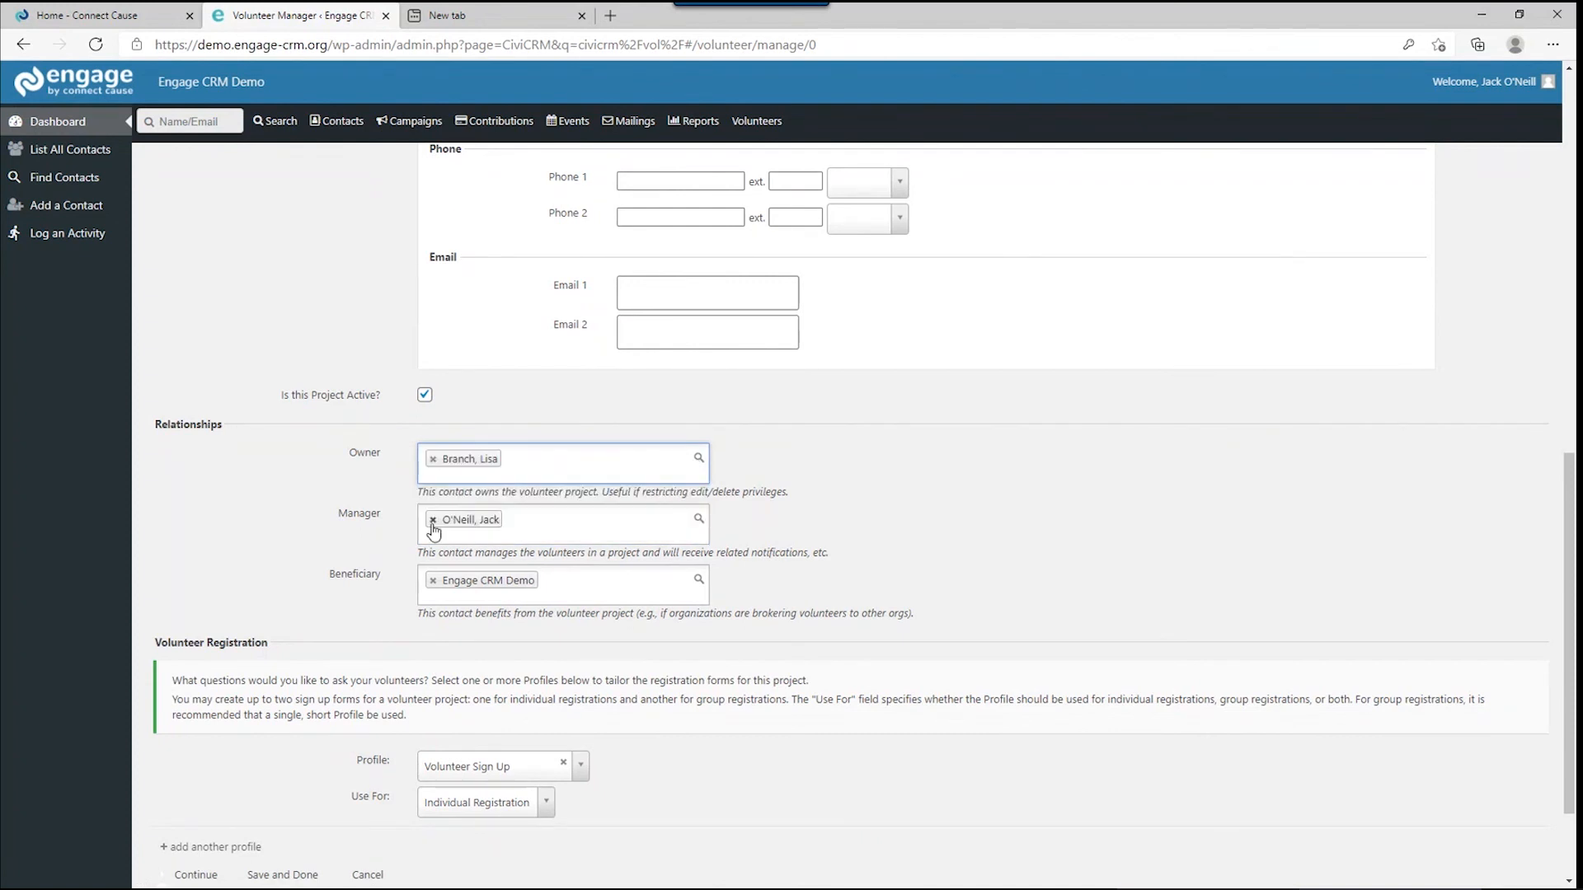
pyautogui.click(433, 520)
pyautogui.write('lisa')
pyautogui.click(456, 682)
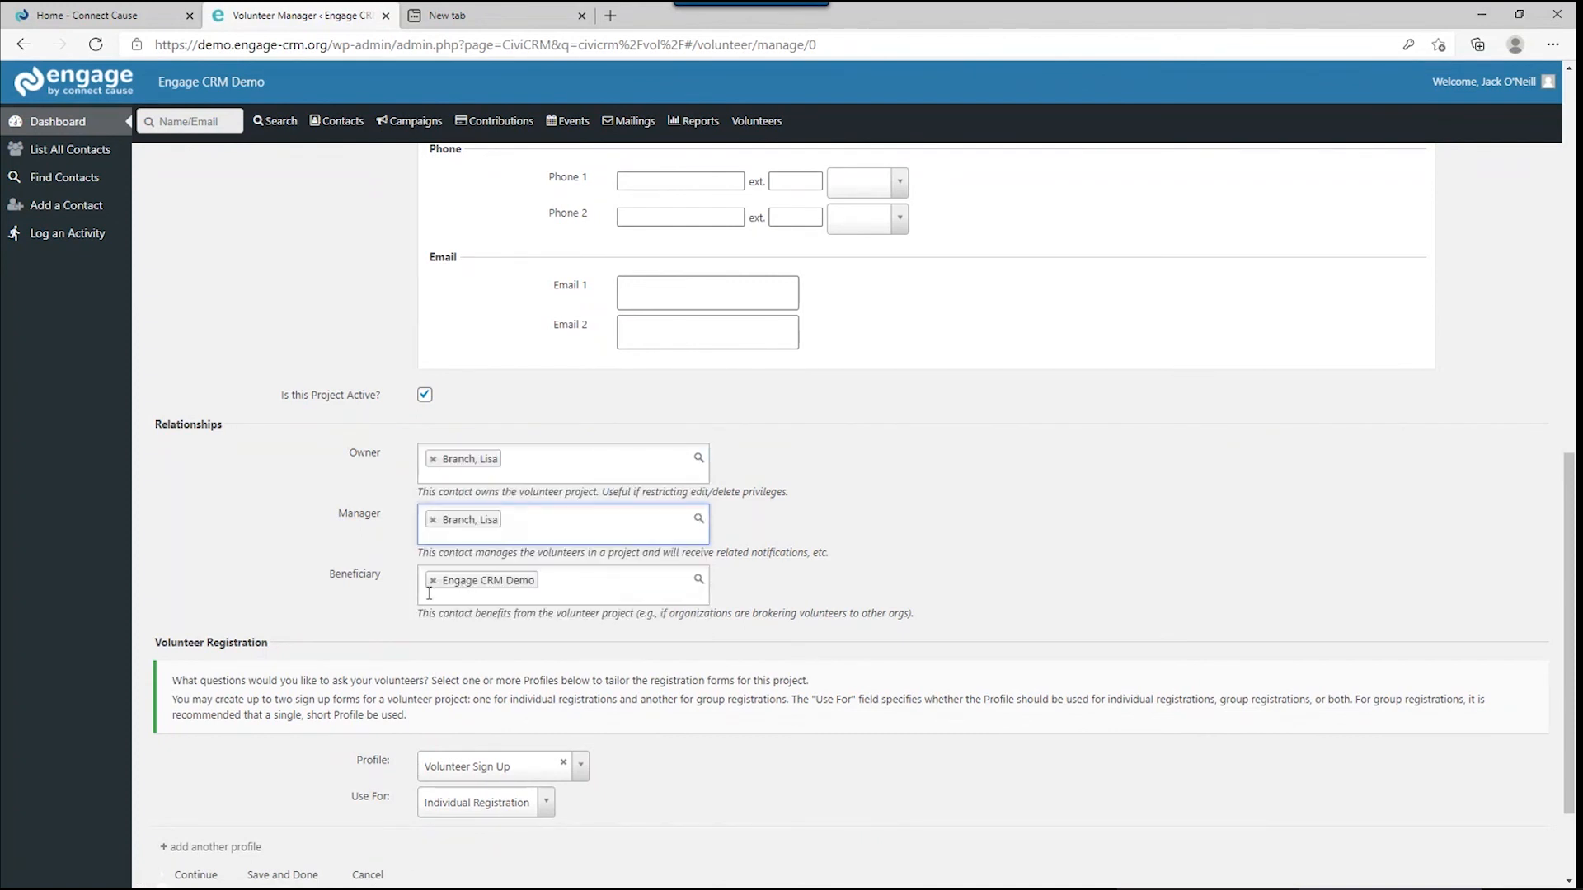
pyautogui.scroll(-2, 429, 593)
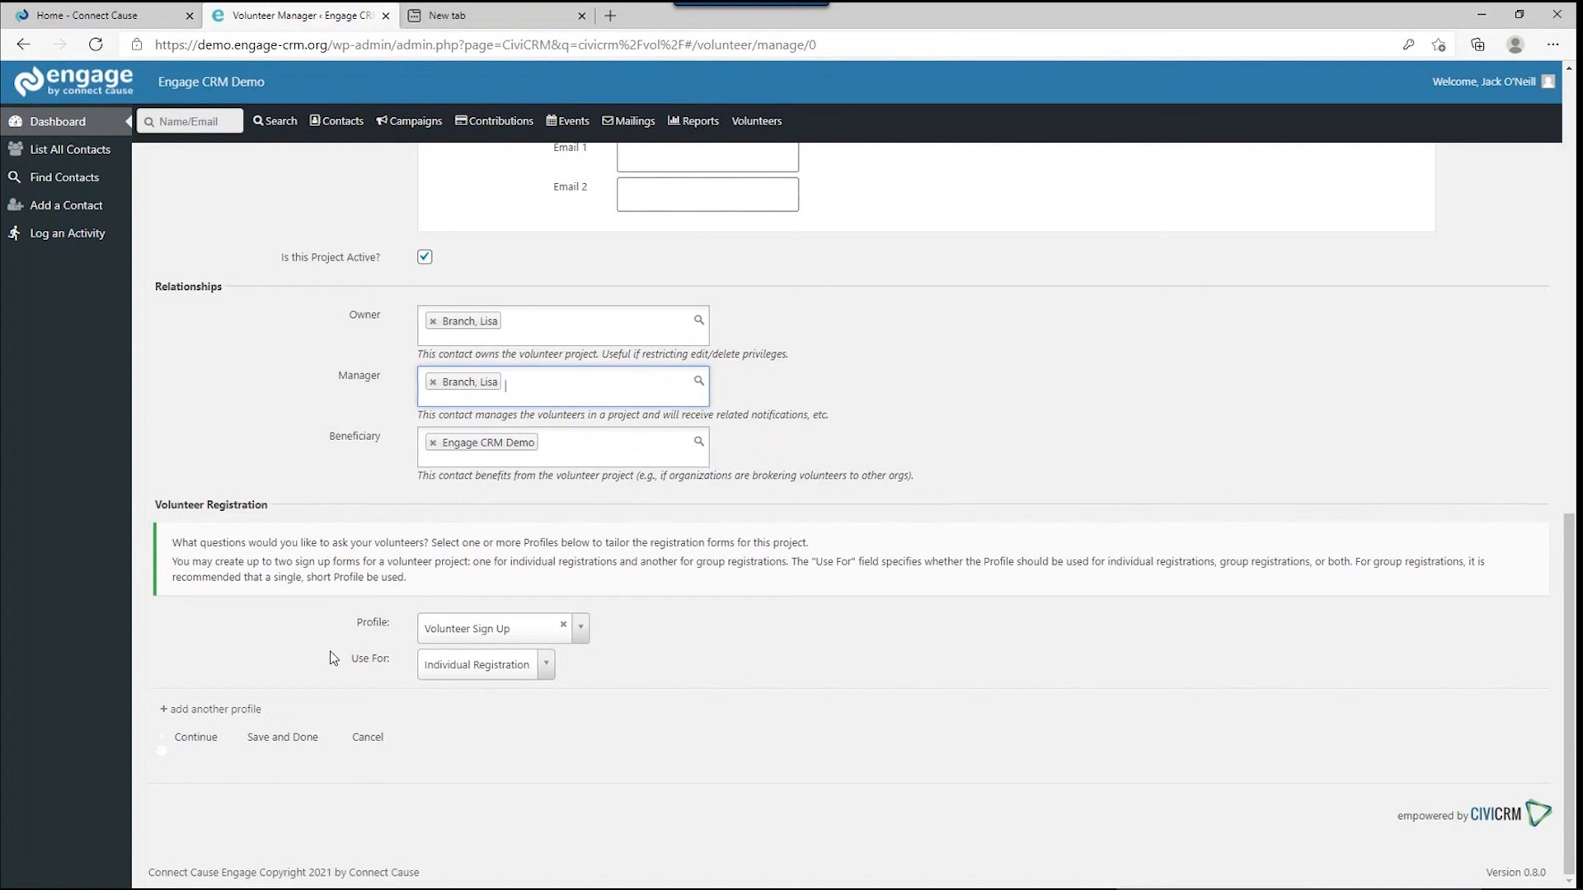
# Keep the Volunteer Sign Up profile and Individual Registration usage, then save the project.
pyautogui.click(459, 638)
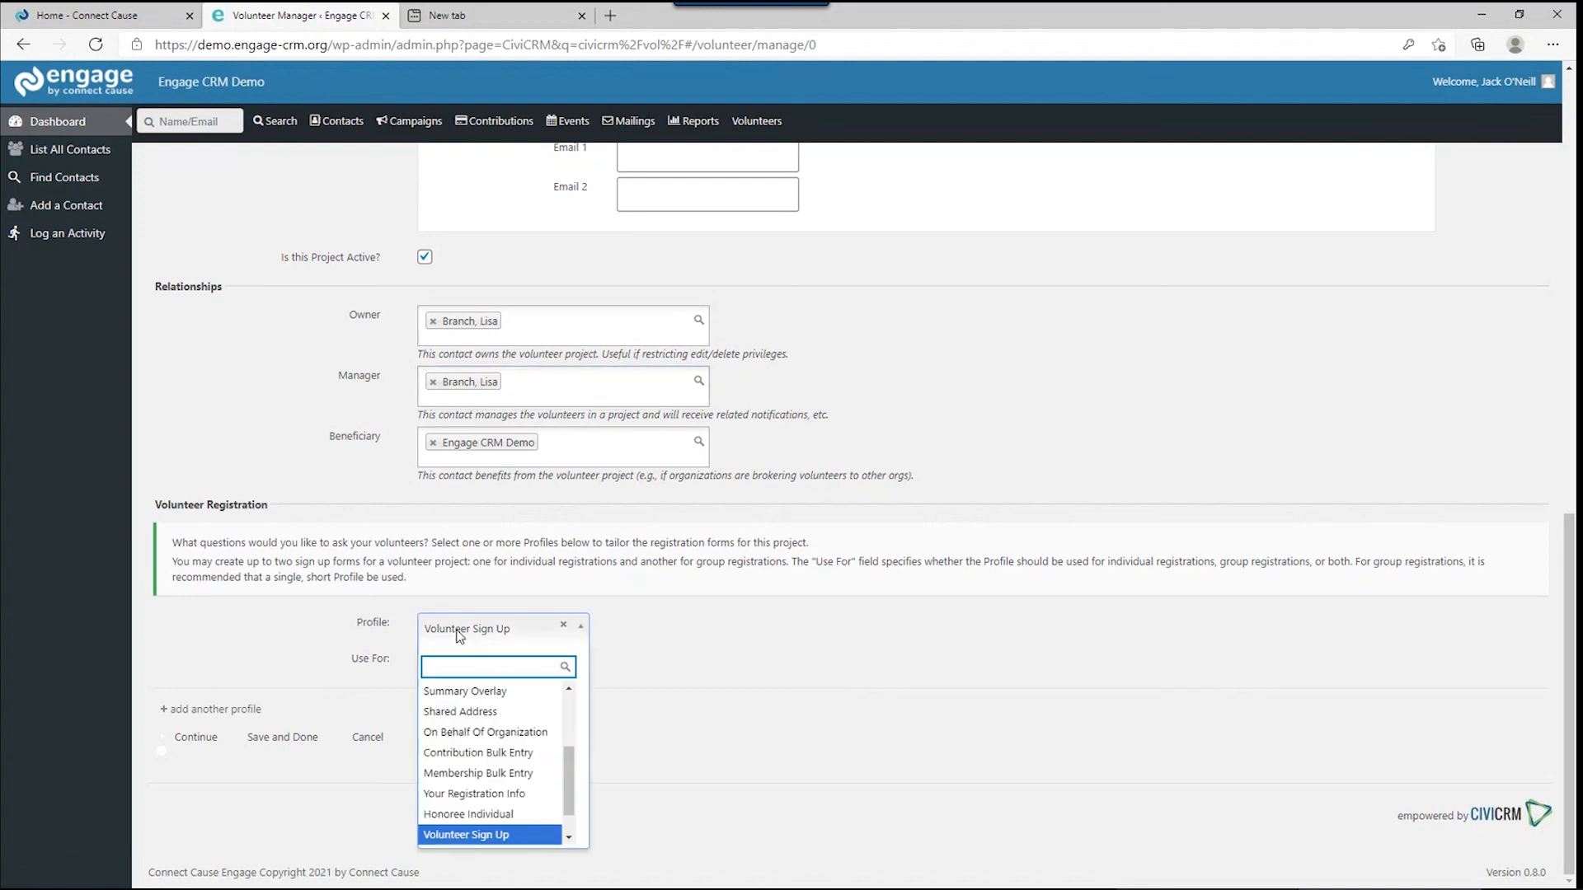
pyautogui.click(460, 638)
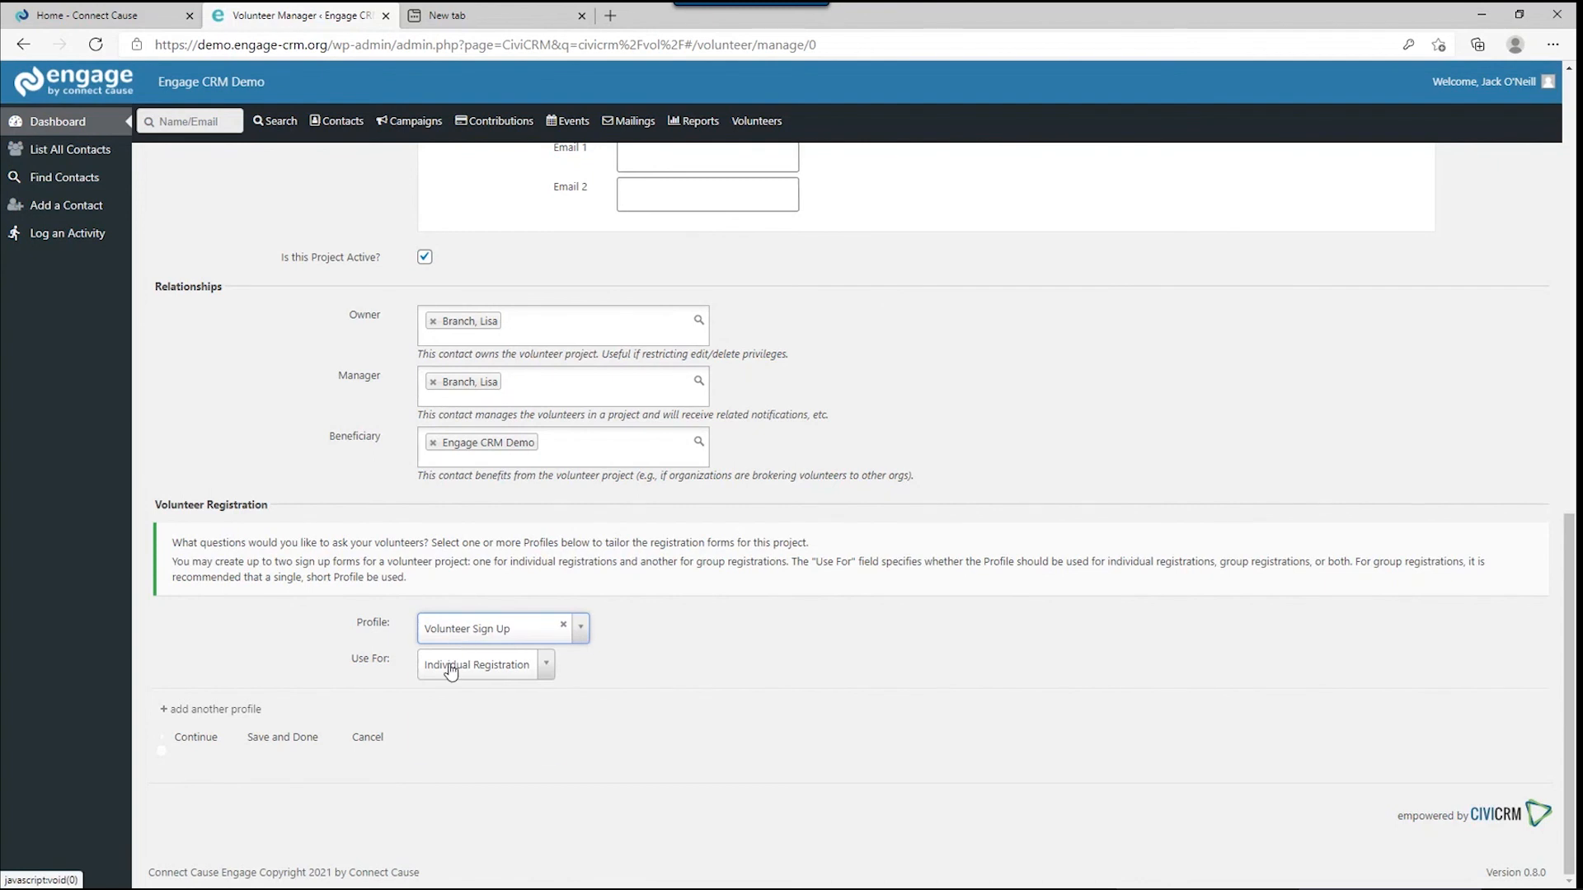
pyautogui.click(450, 671)
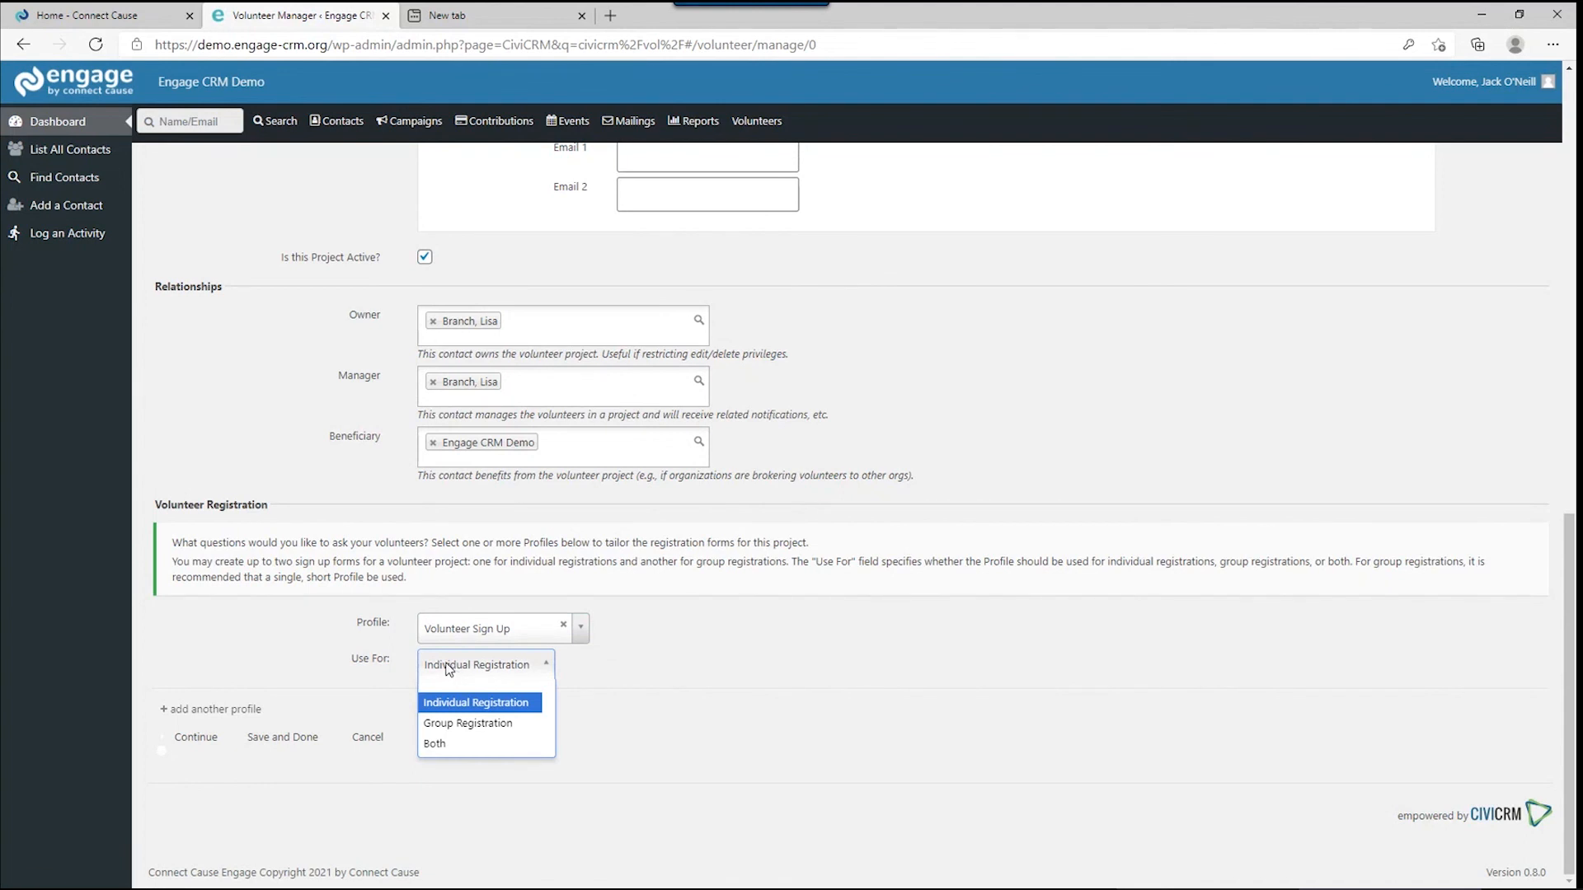
pyautogui.click(320, 676)
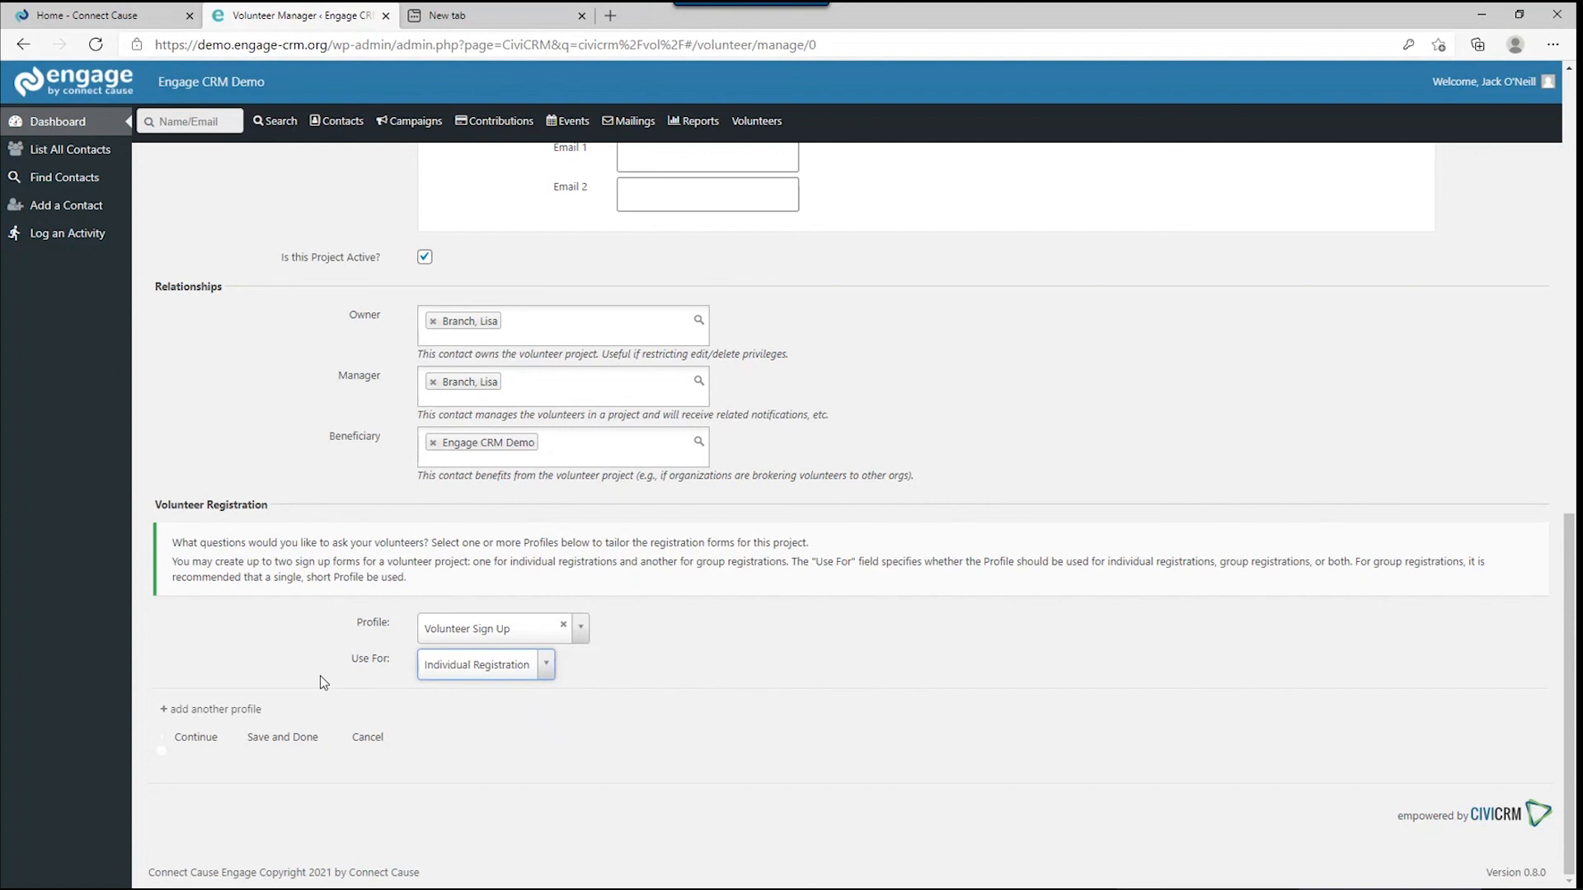
pyautogui.click(186, 740)
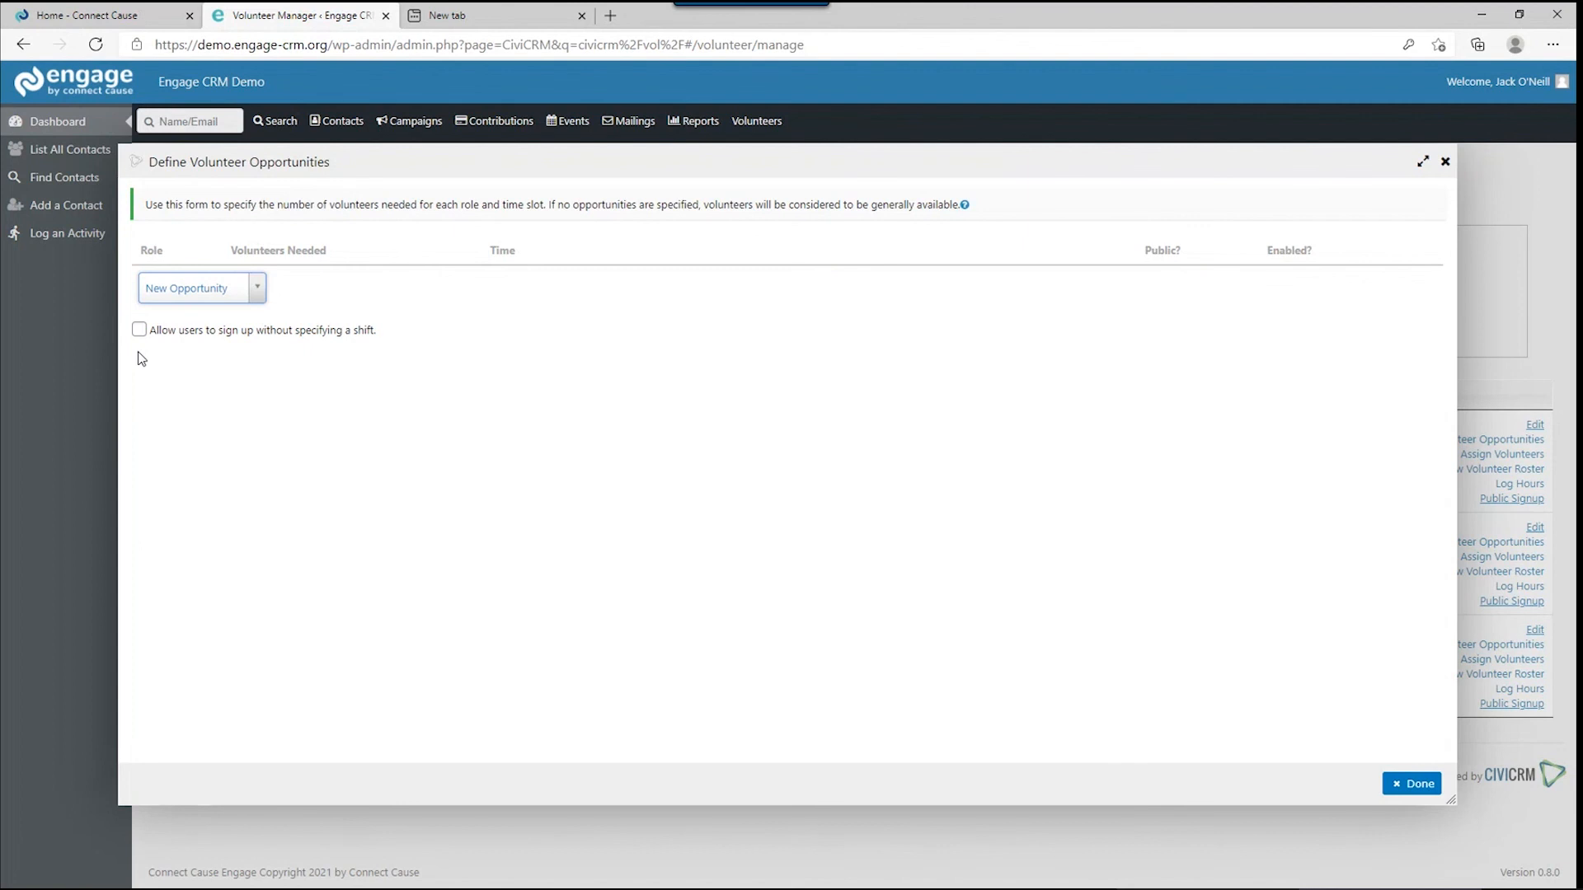
# Add a Trash Pickup opportunity for 2 volunteers with an Open-Ended schedule.
pyautogui.click(262, 287)
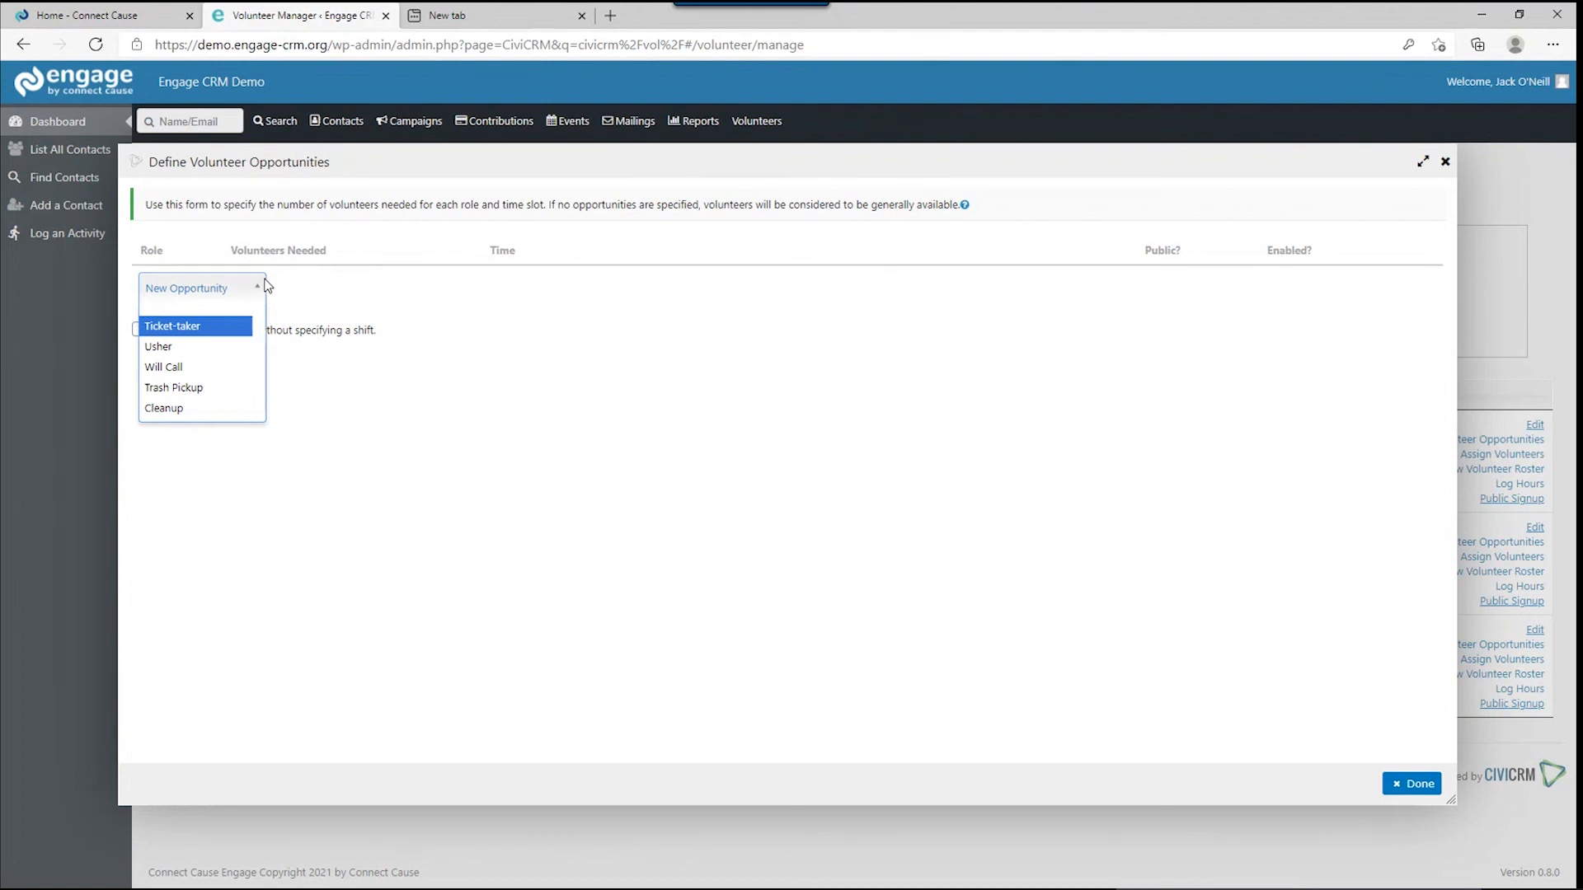
pyautogui.click(206, 387)
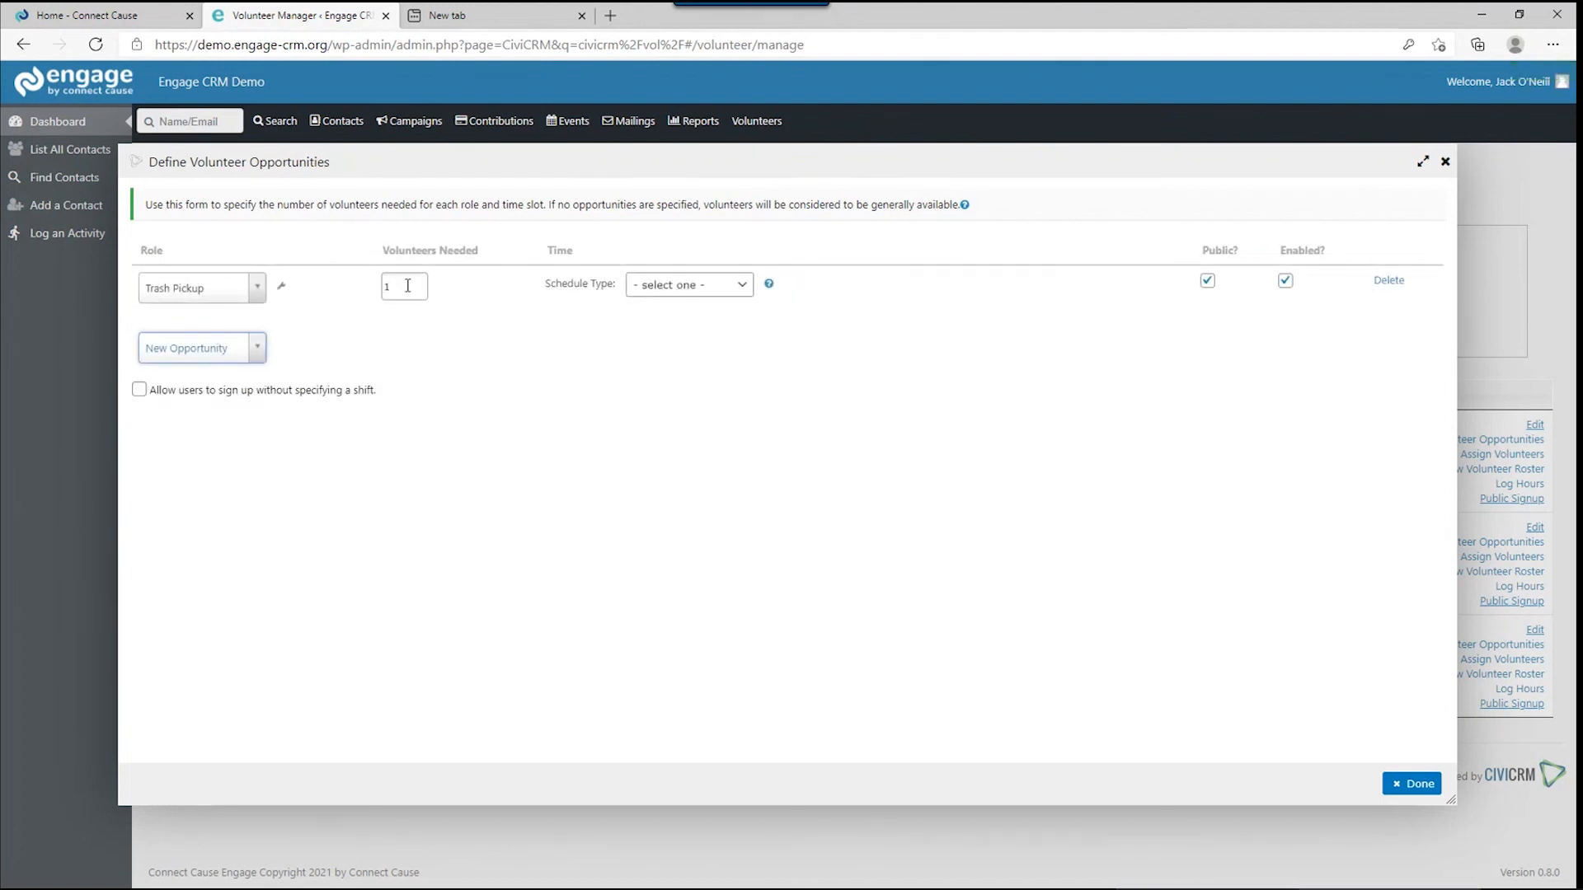
pyautogui.moveTo(407, 286); pyautogui.dragTo(372, 289)
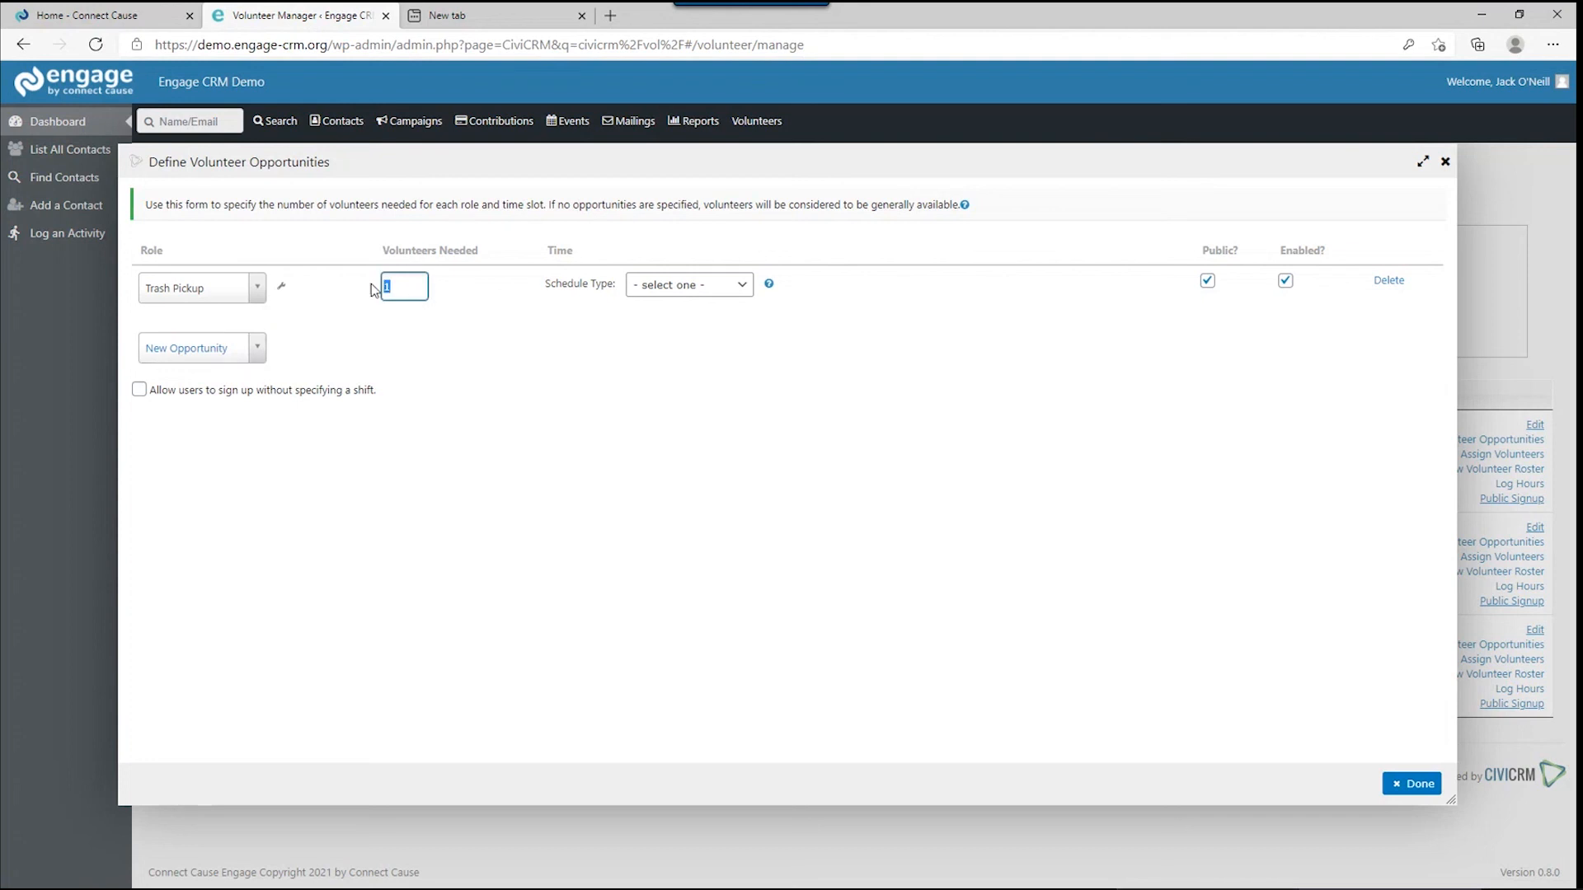
pyautogui.write('2')
pyautogui.click(645, 284)
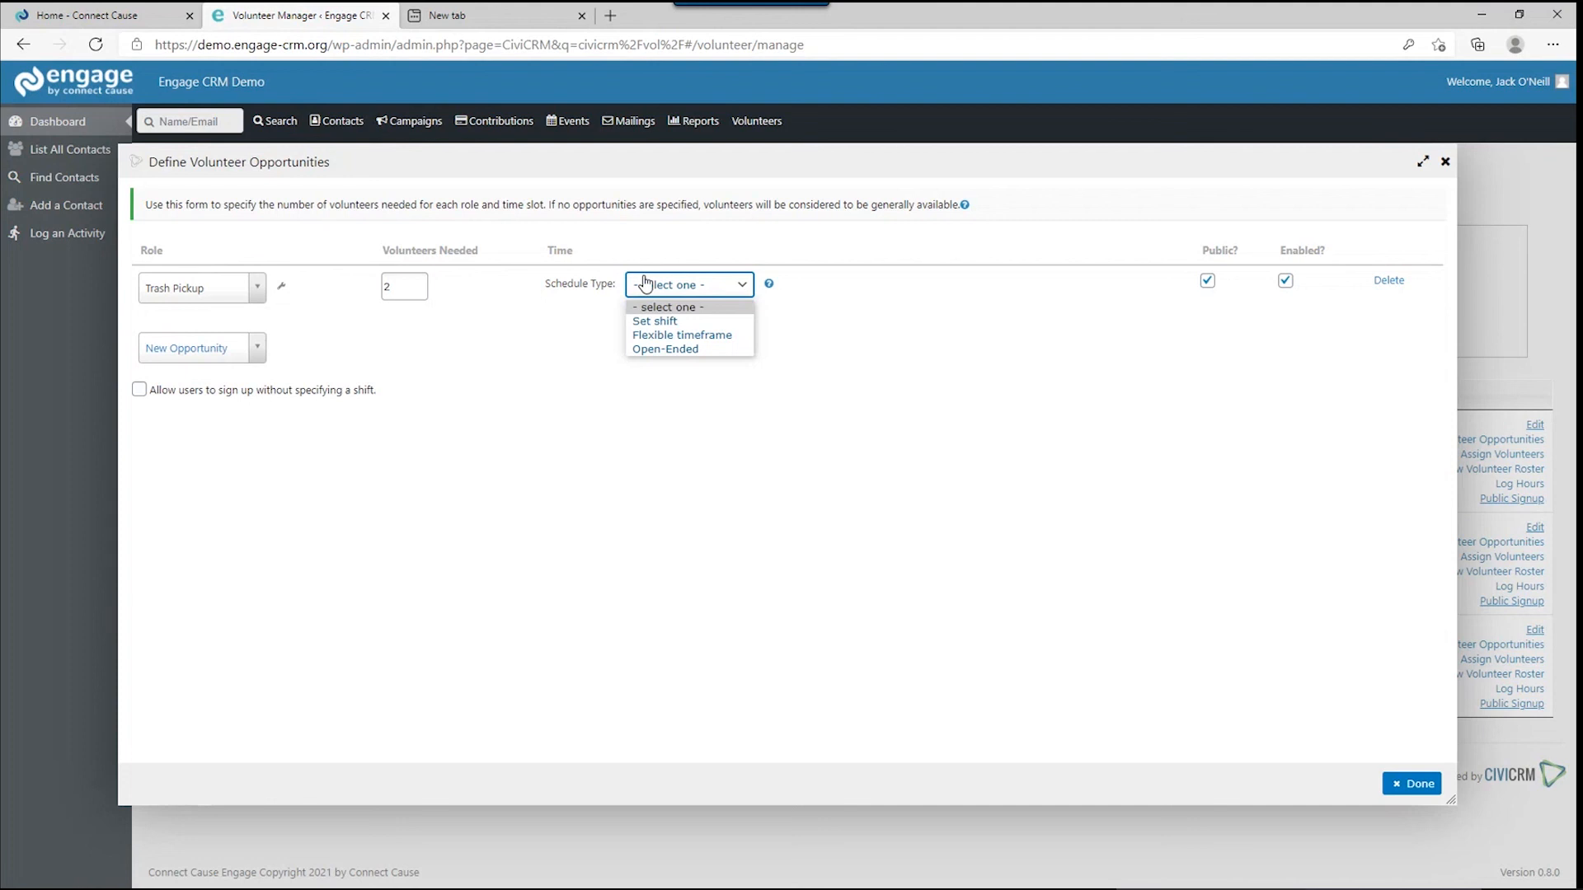
pyautogui.click(671, 350)
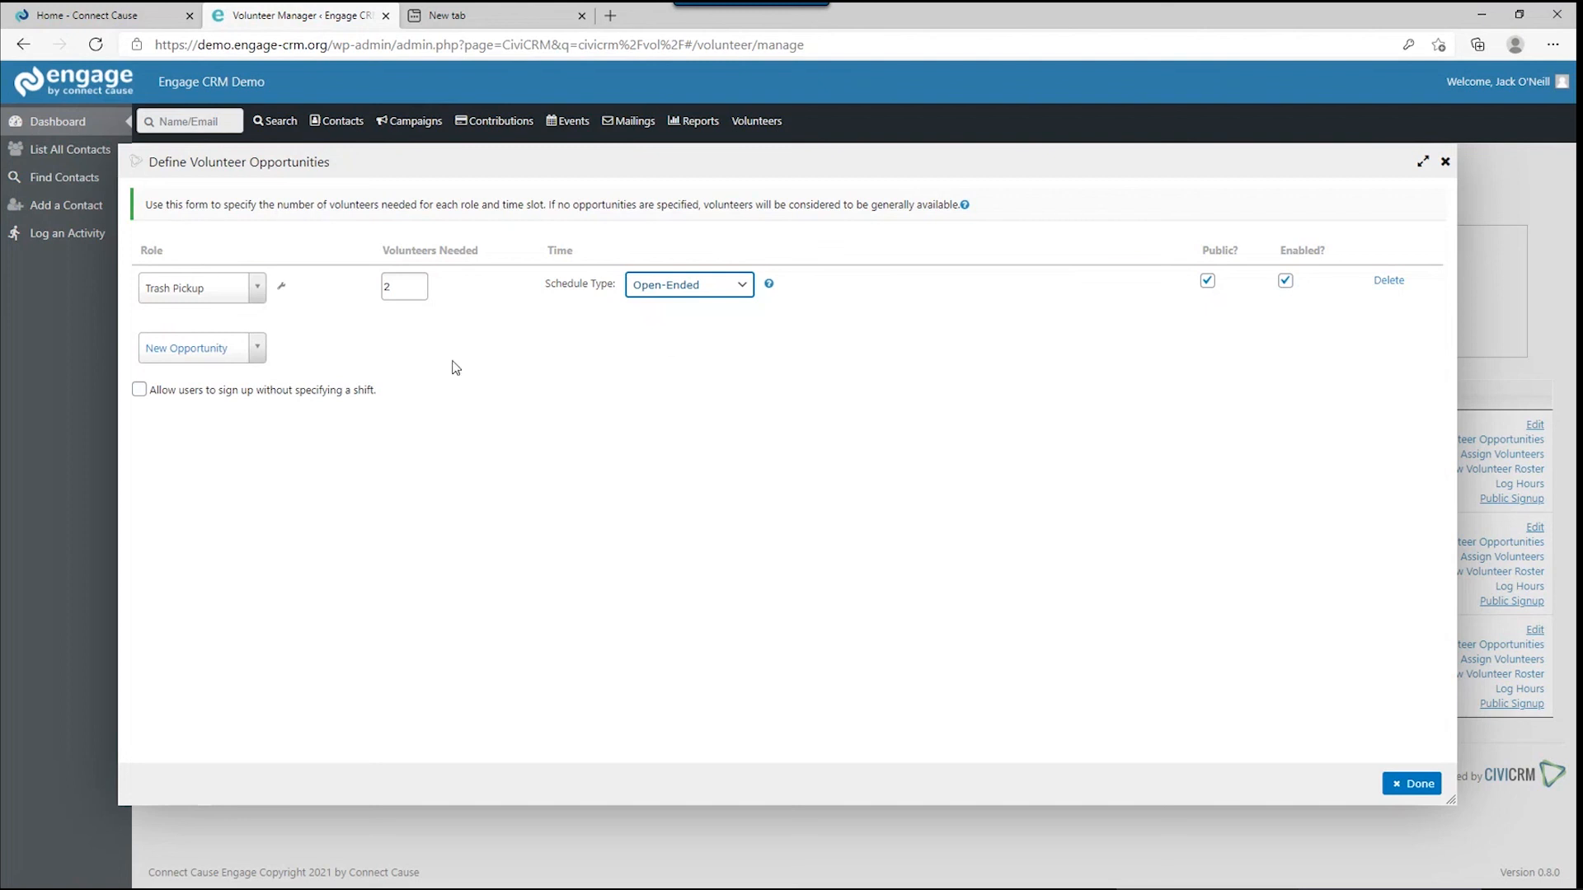
# Add a Cleanup opportunity needing 3 volunteers.
pyautogui.click(226, 356)
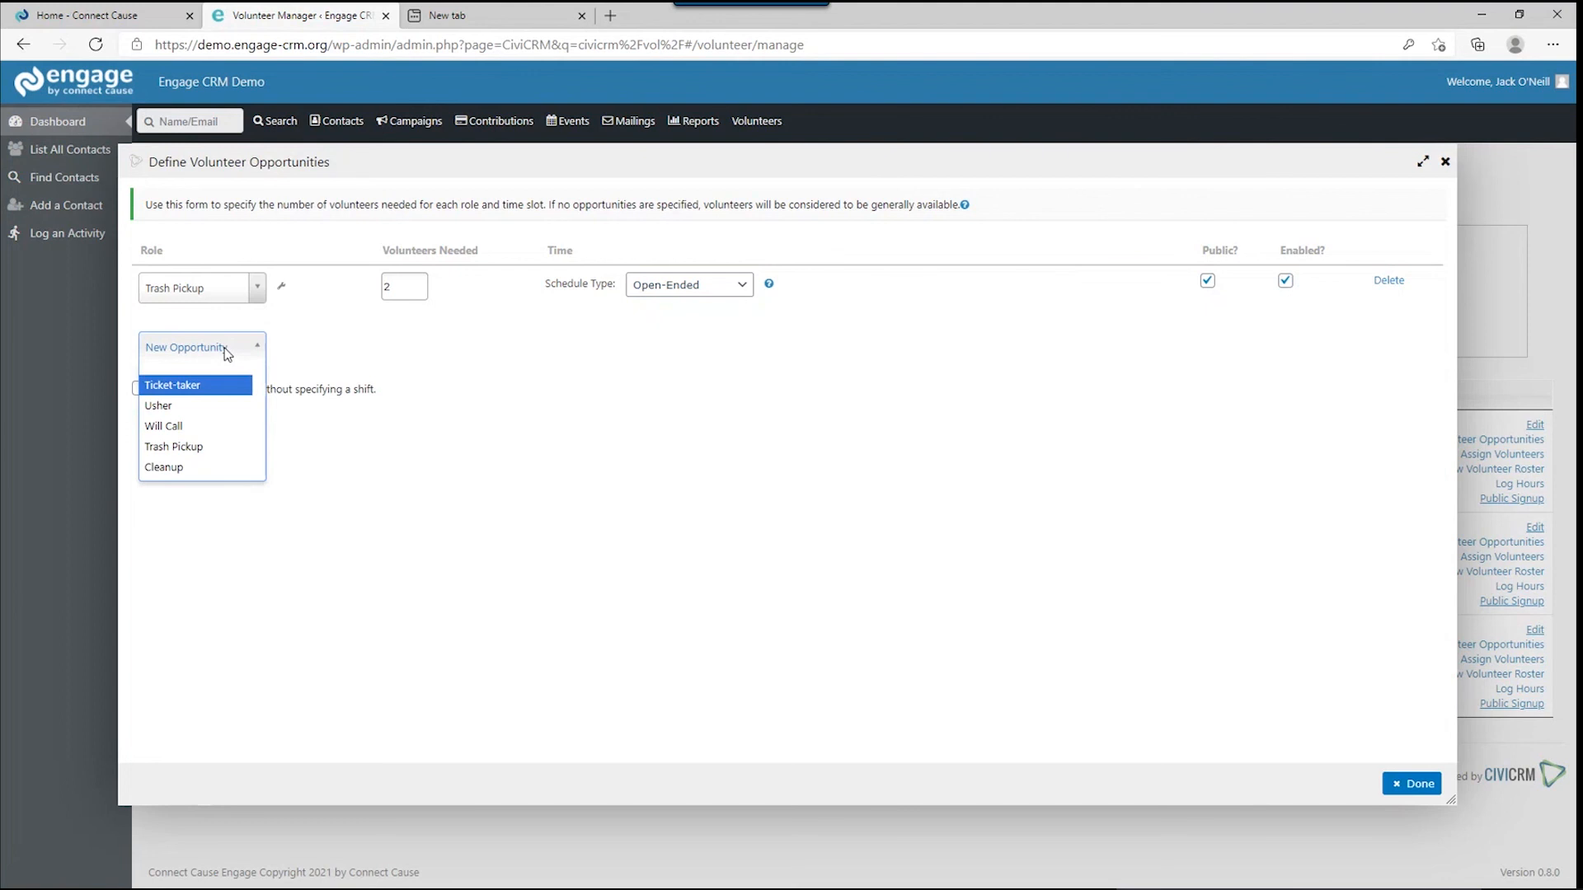
pyautogui.click(201, 468)
pyautogui.doubleClick(383, 345)
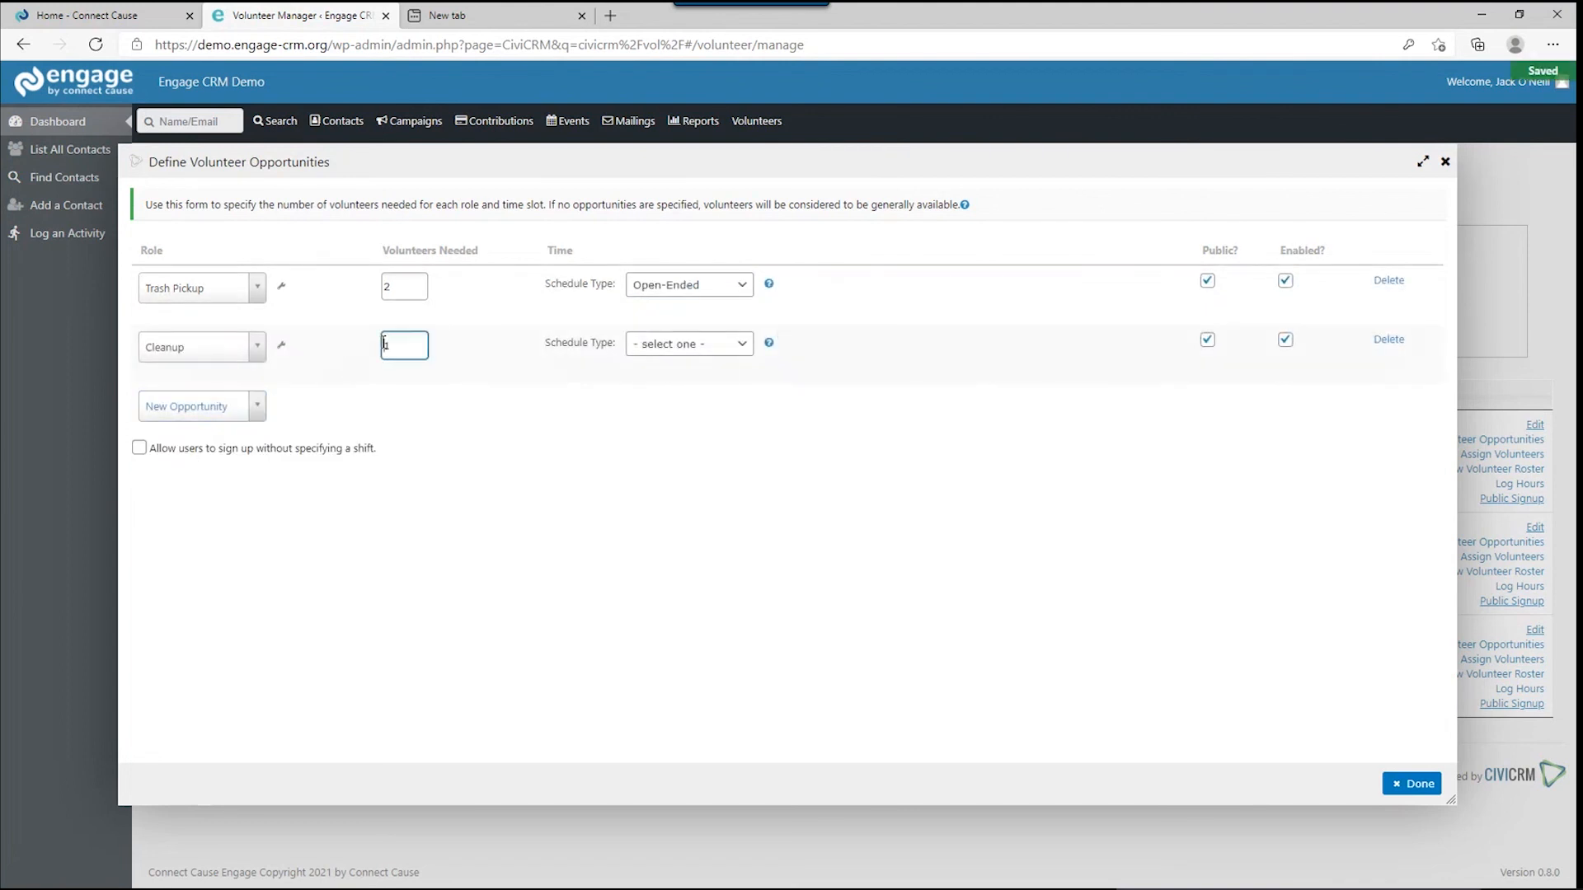
pyautogui.write('3')
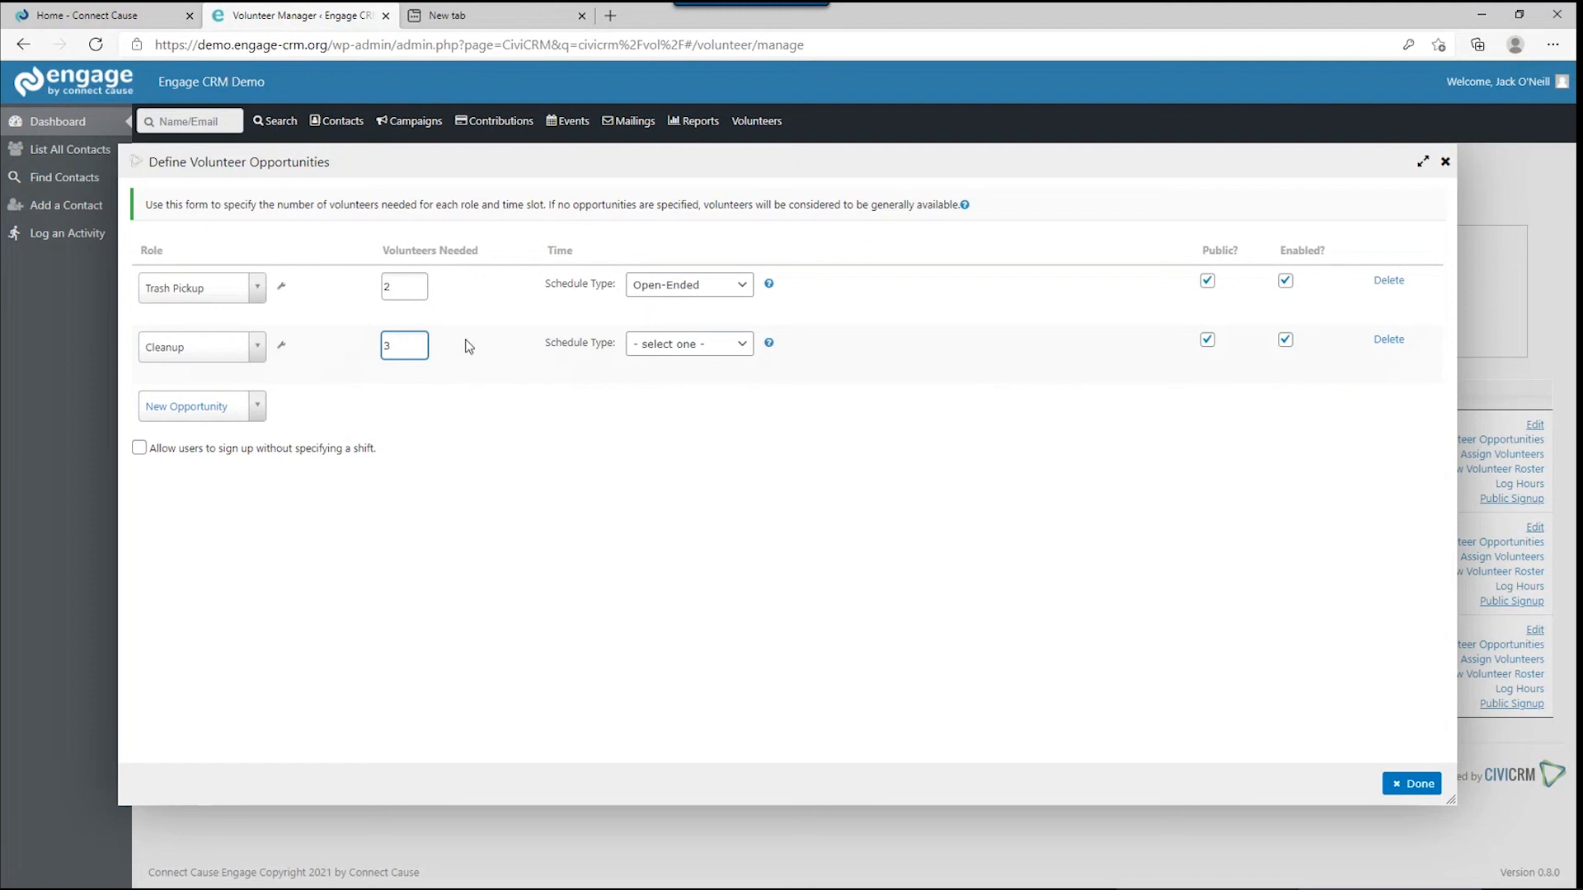
# Give Cleanup a set 90-minute shift on 02/27/2021 11:00PM and allow sign-up without a shift.
pyautogui.click(684, 346)
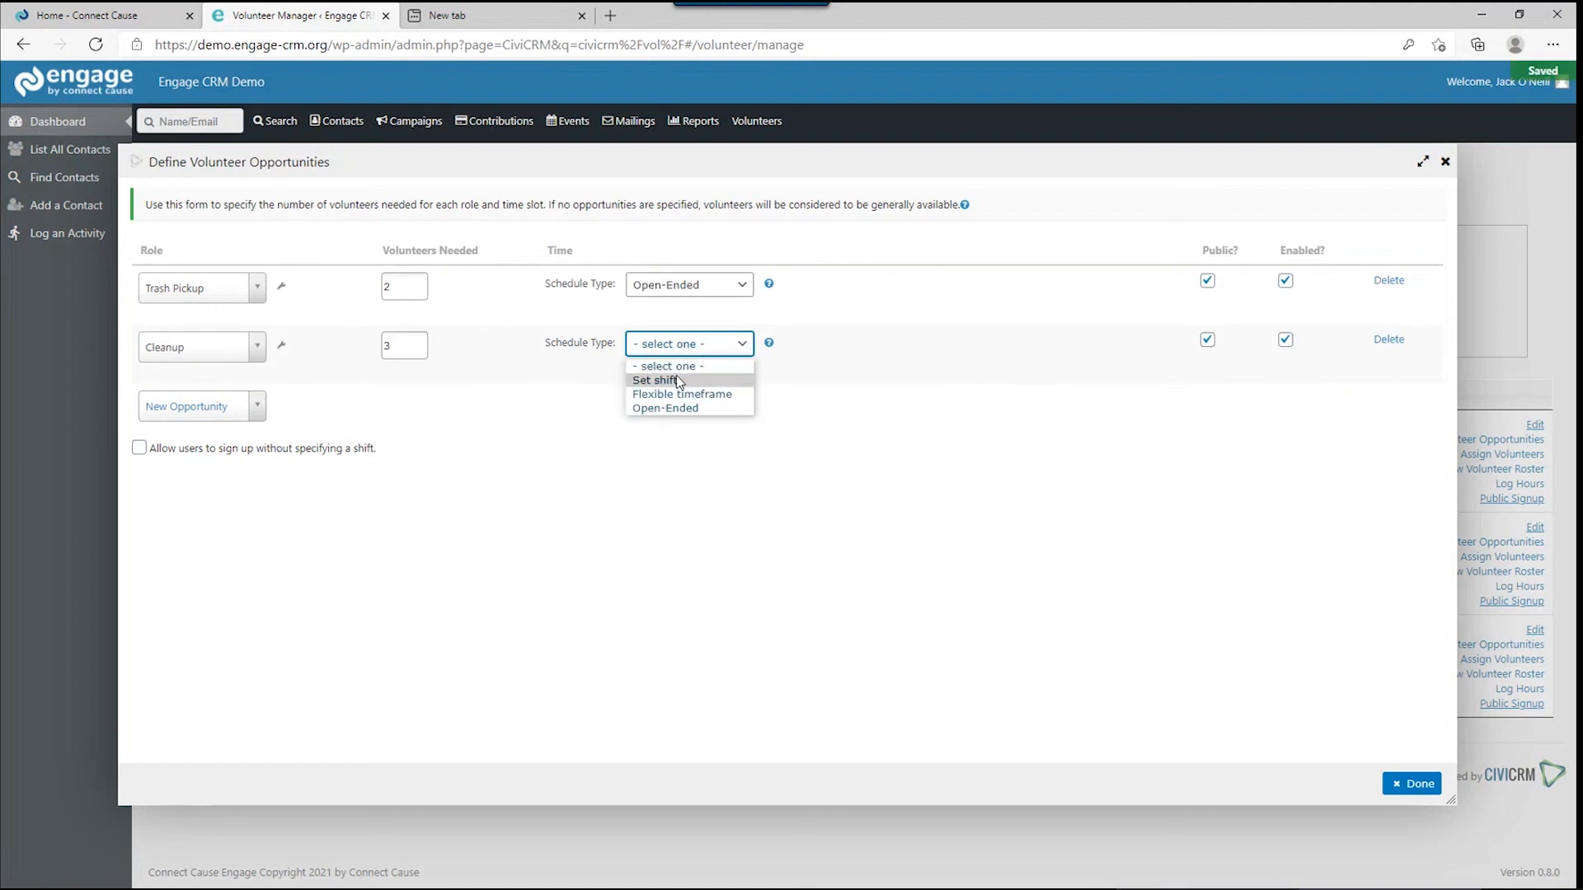
pyautogui.click(678, 376)
pyautogui.click(622, 423)
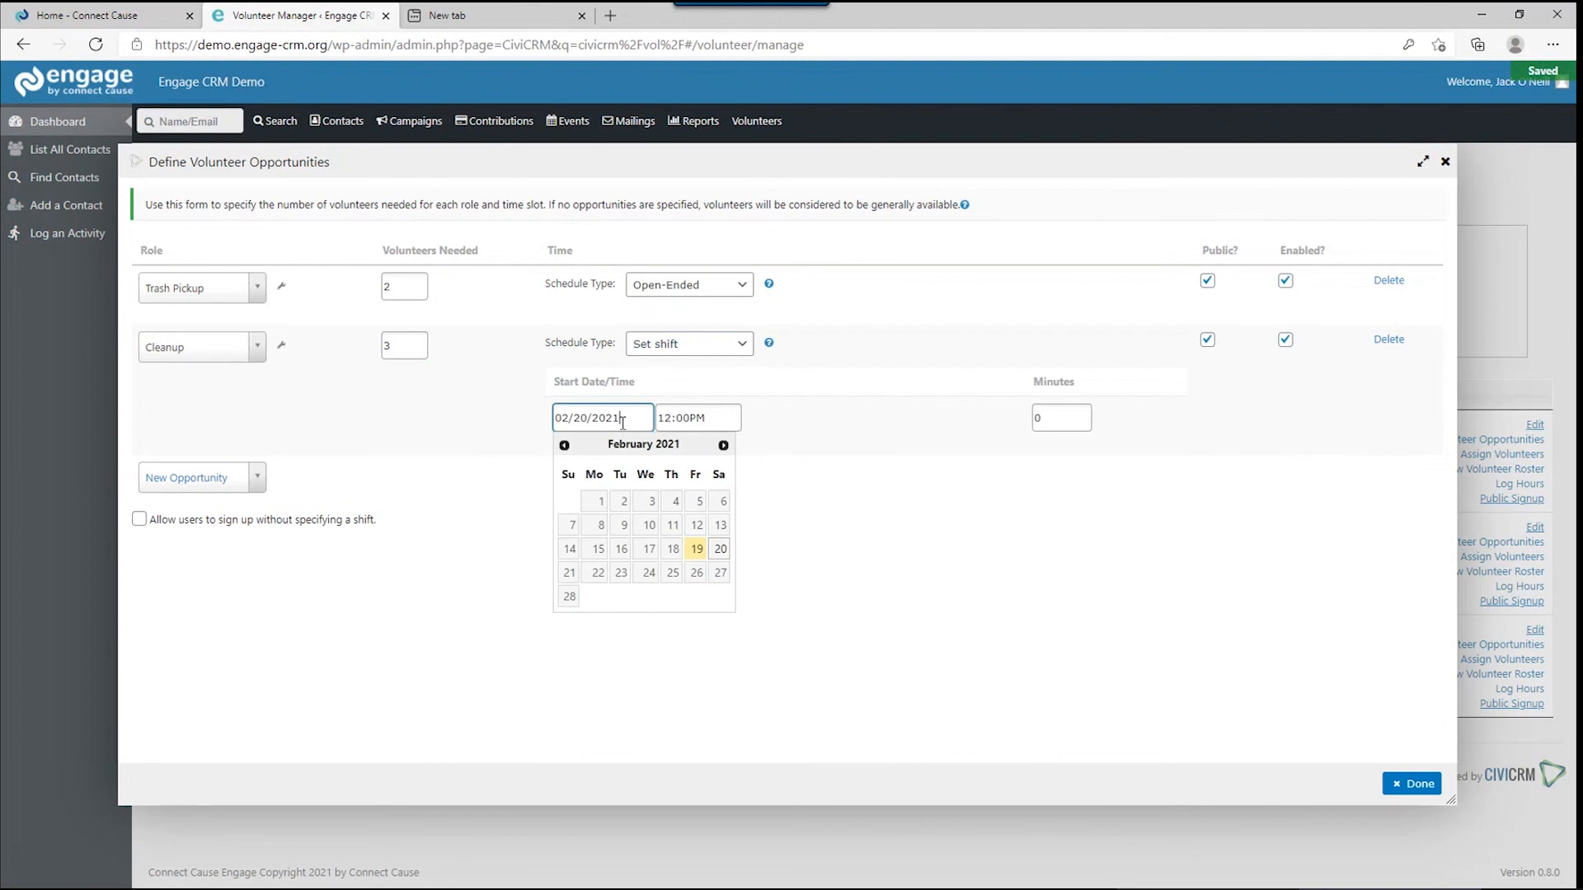
pyautogui.click(721, 572)
pyautogui.click(678, 412)
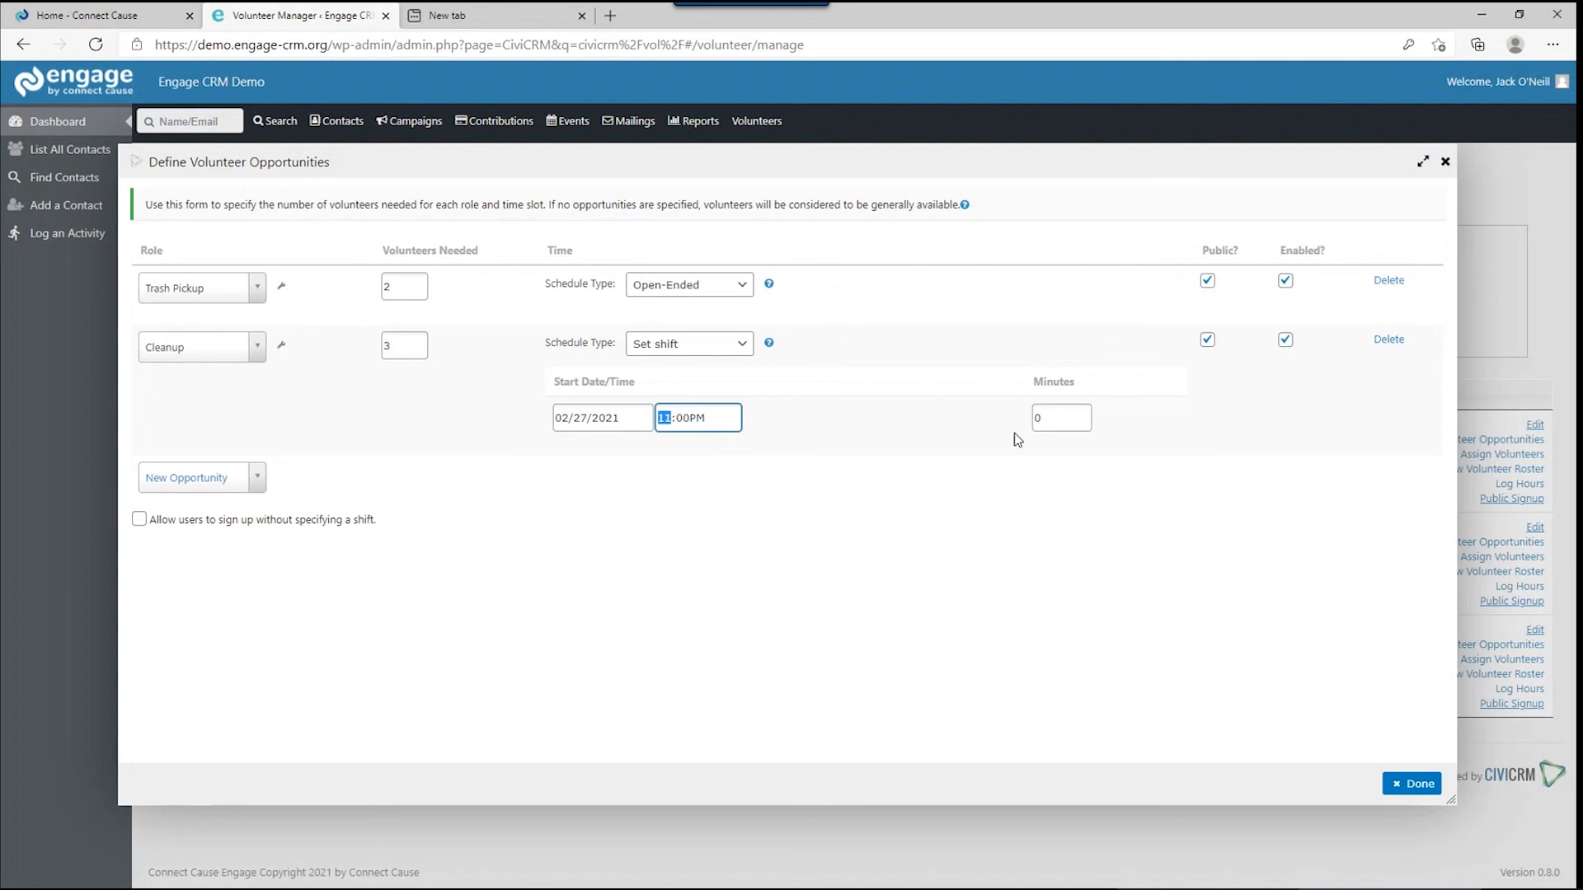
pyautogui.click(1050, 414)
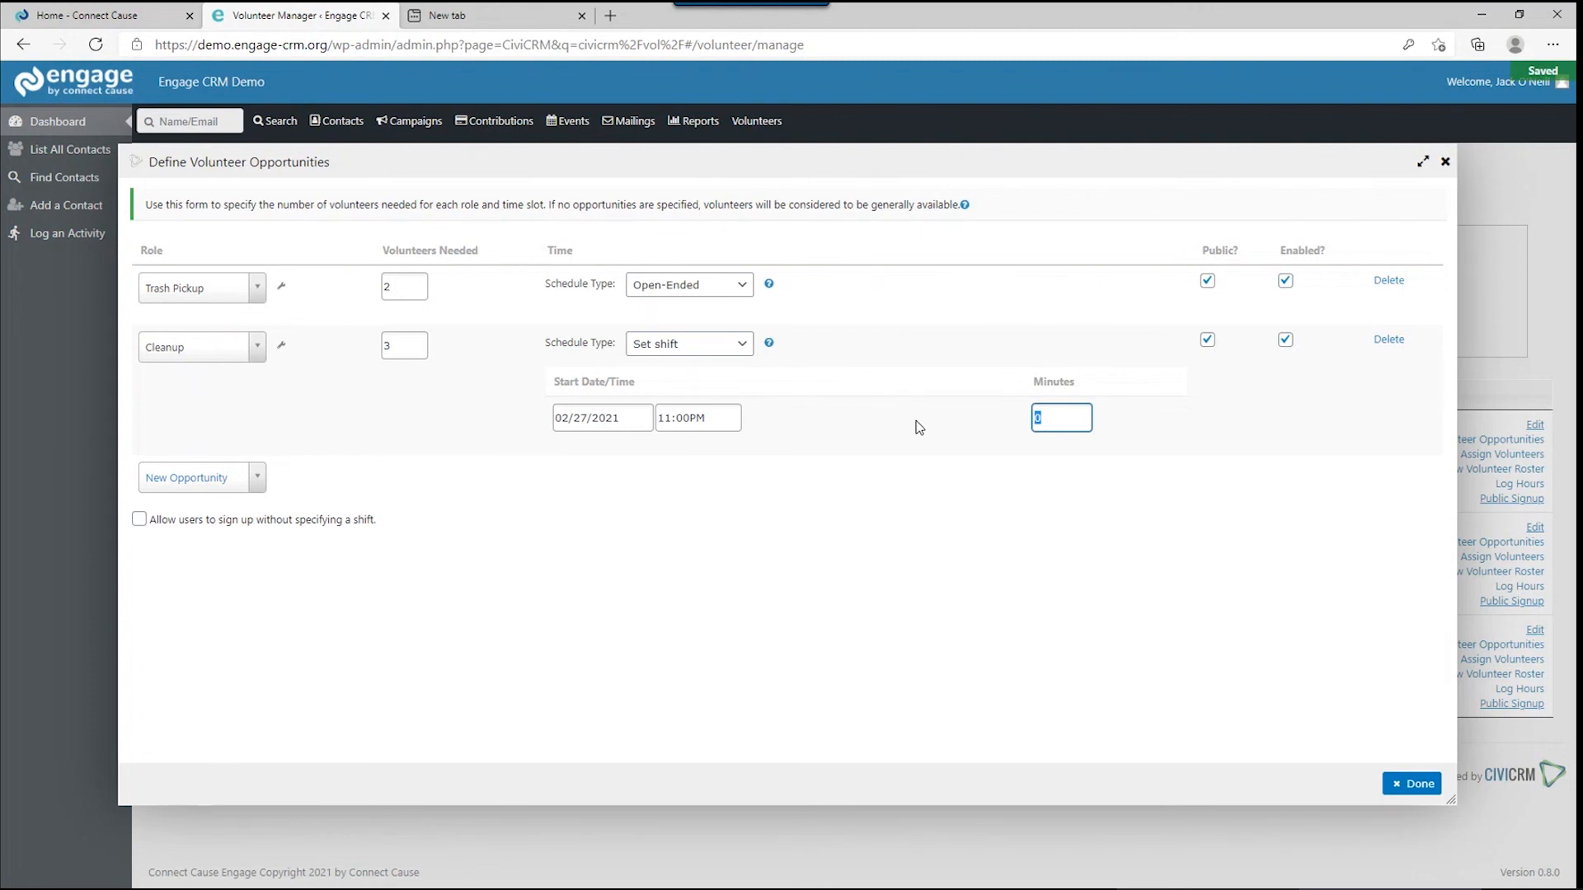
pyautogui.write('90')
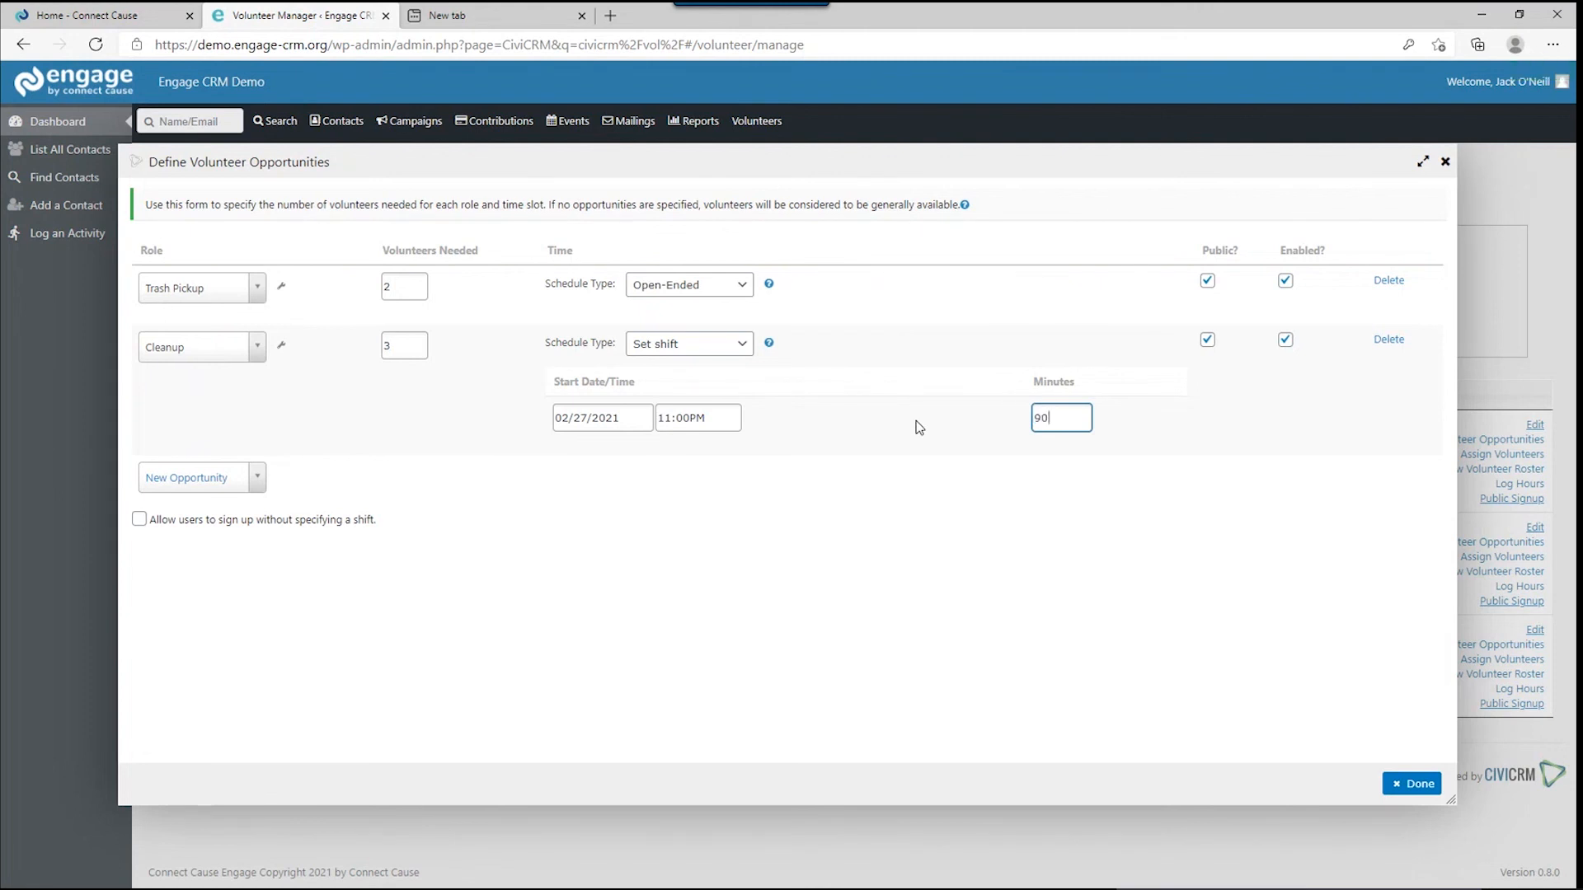
pyautogui.click(246, 532)
pyautogui.click(246, 532)
# Close the opportunities form and open Assign Volunteers for Spring Fundraiser Location Cleanup, ready to search.
pyautogui.click(1411, 783)
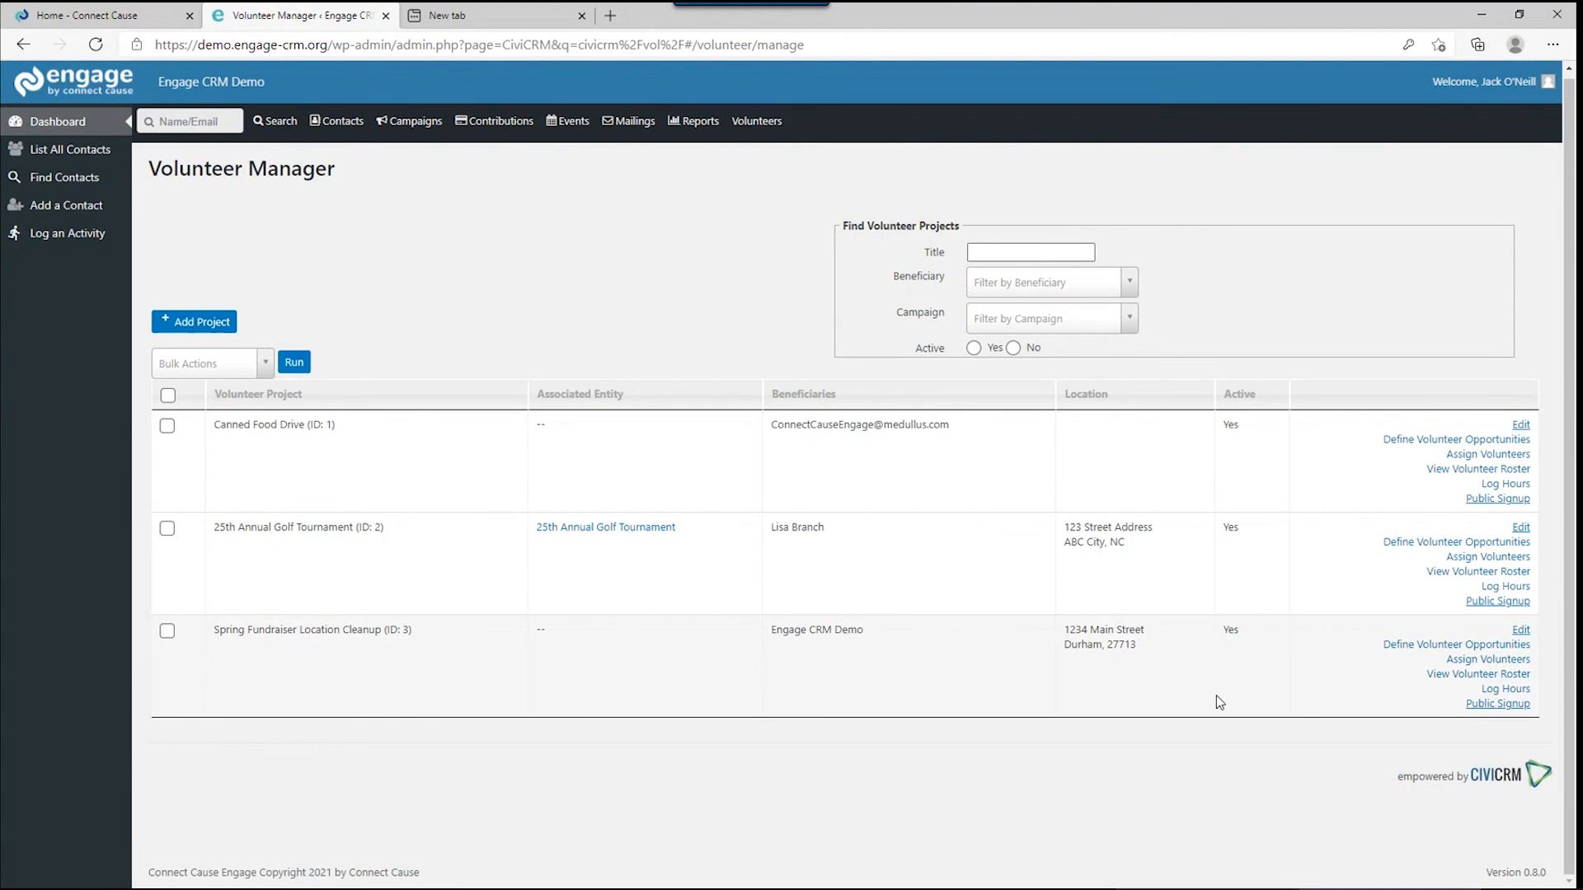
pyautogui.click(1459, 659)
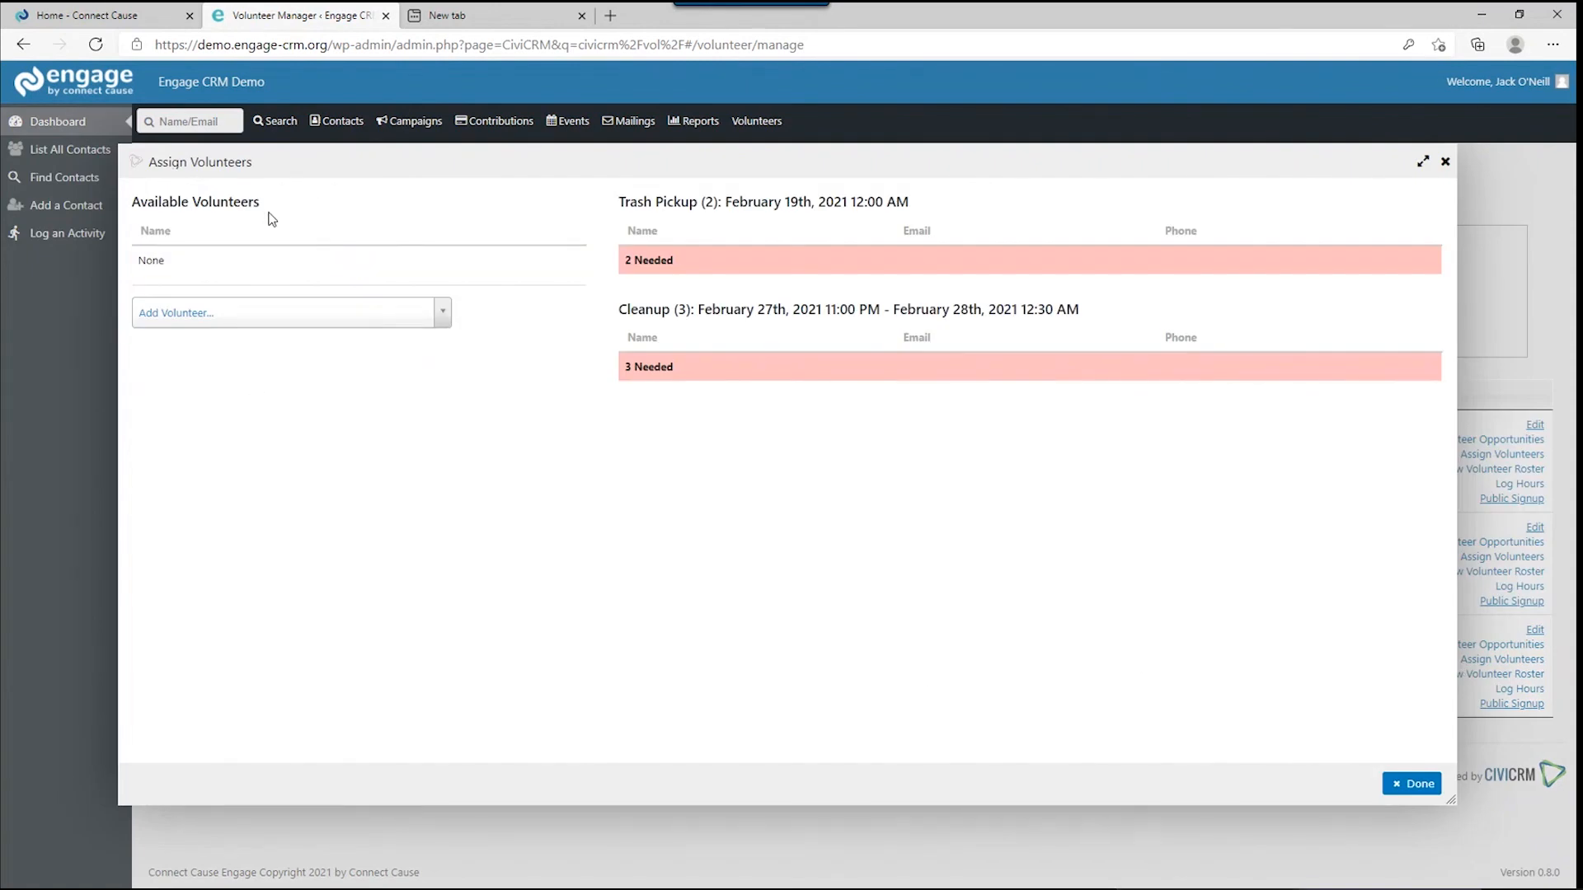
pyautogui.click(301, 317)
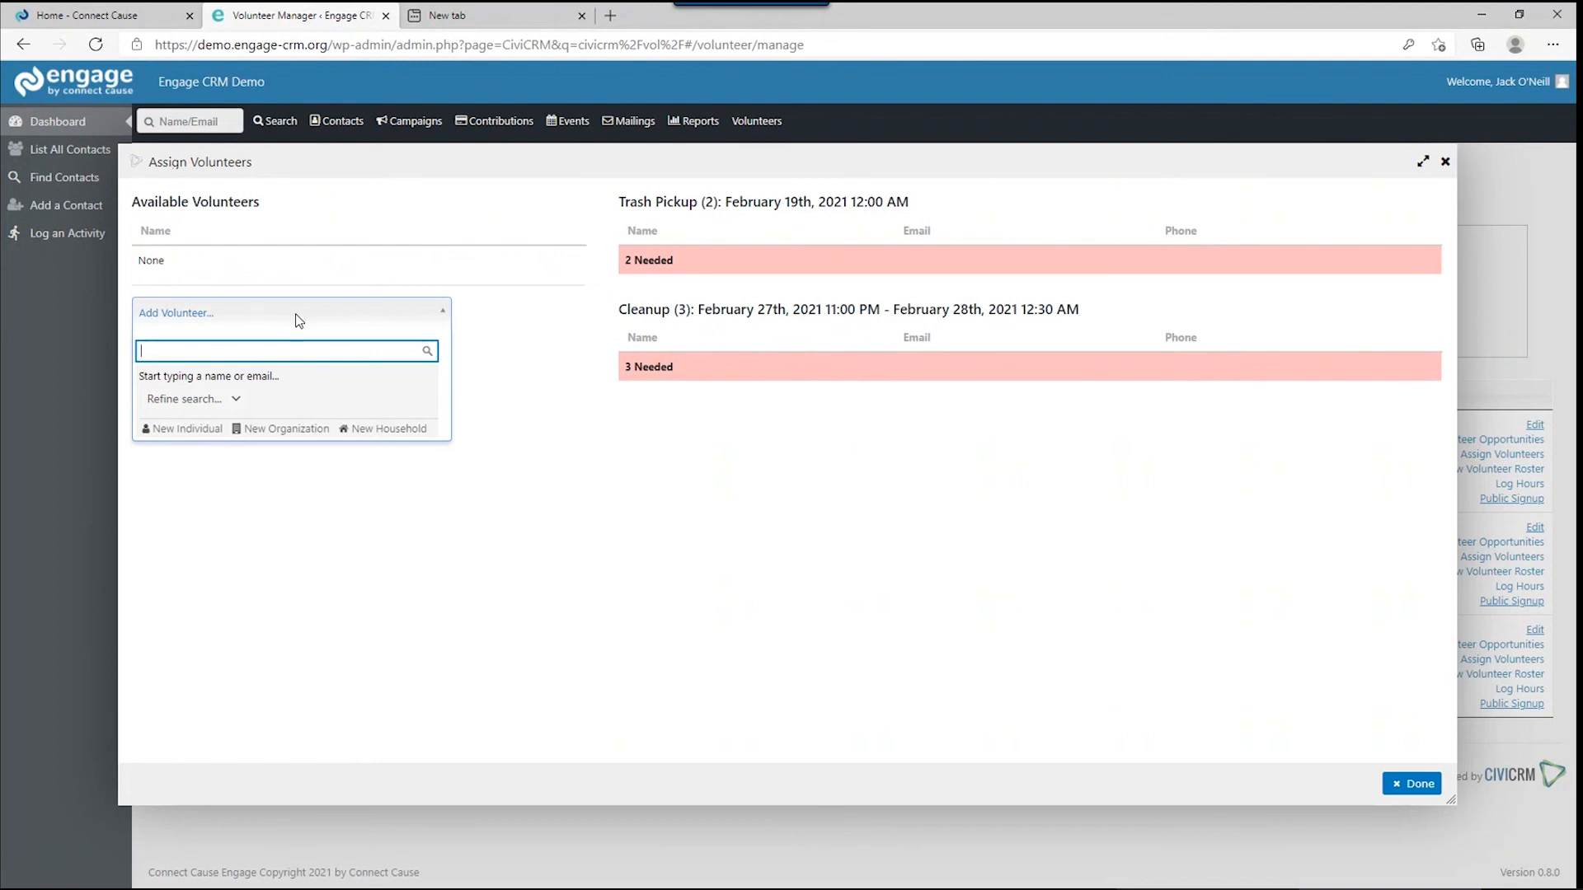
# Search for the first volunteer and move them into Trash Pickup.
pyautogui.write('helen')
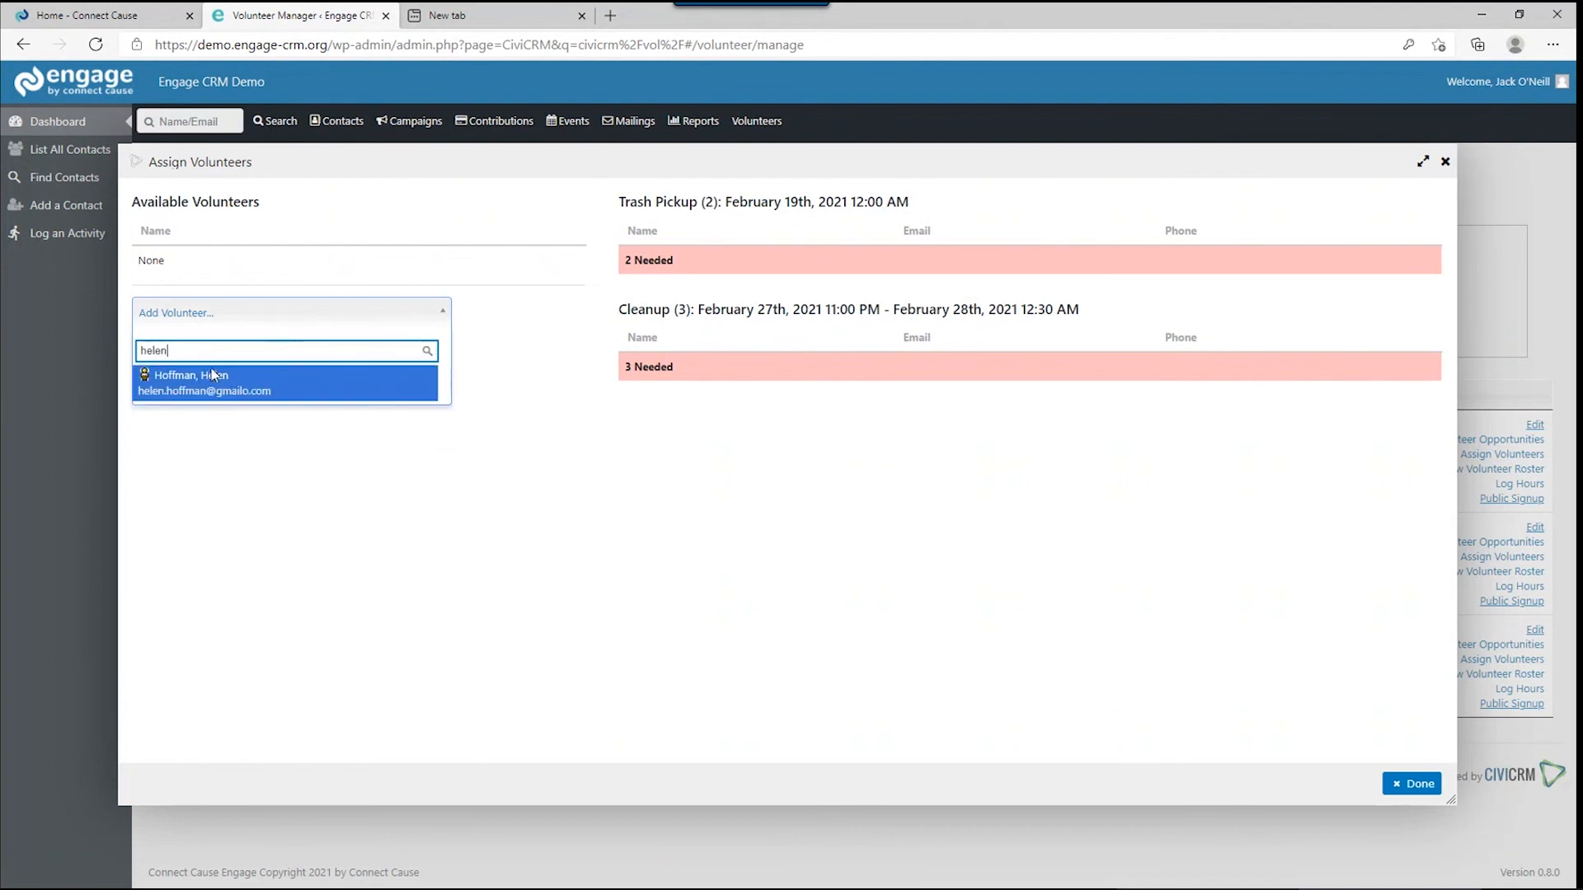
pyautogui.click(213, 375)
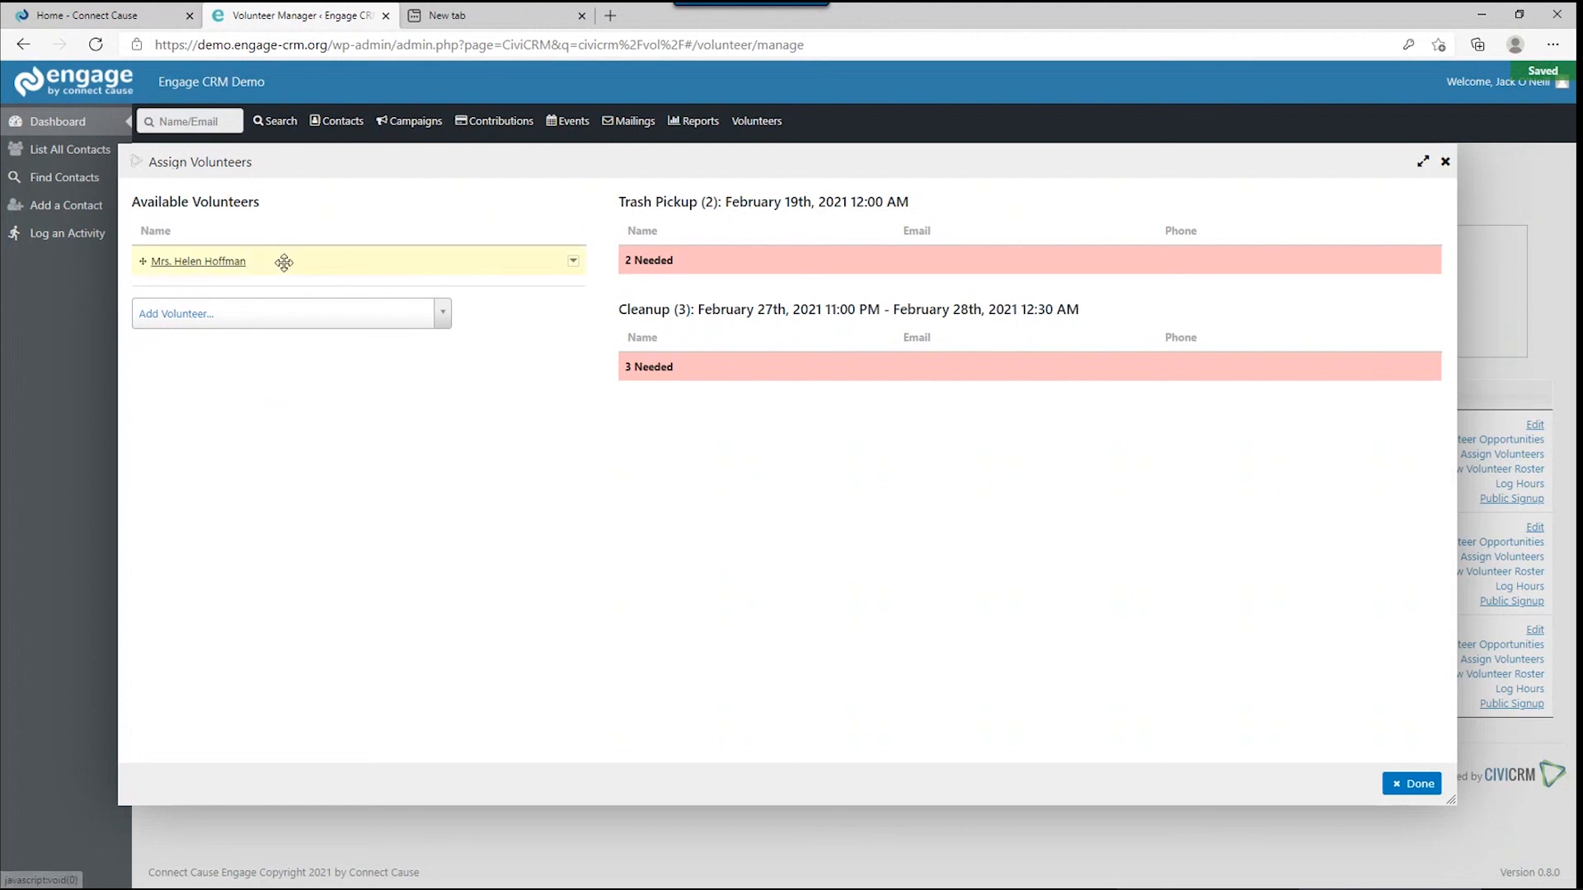
pyautogui.click(577, 268)
pyautogui.moveTo(582, 278)
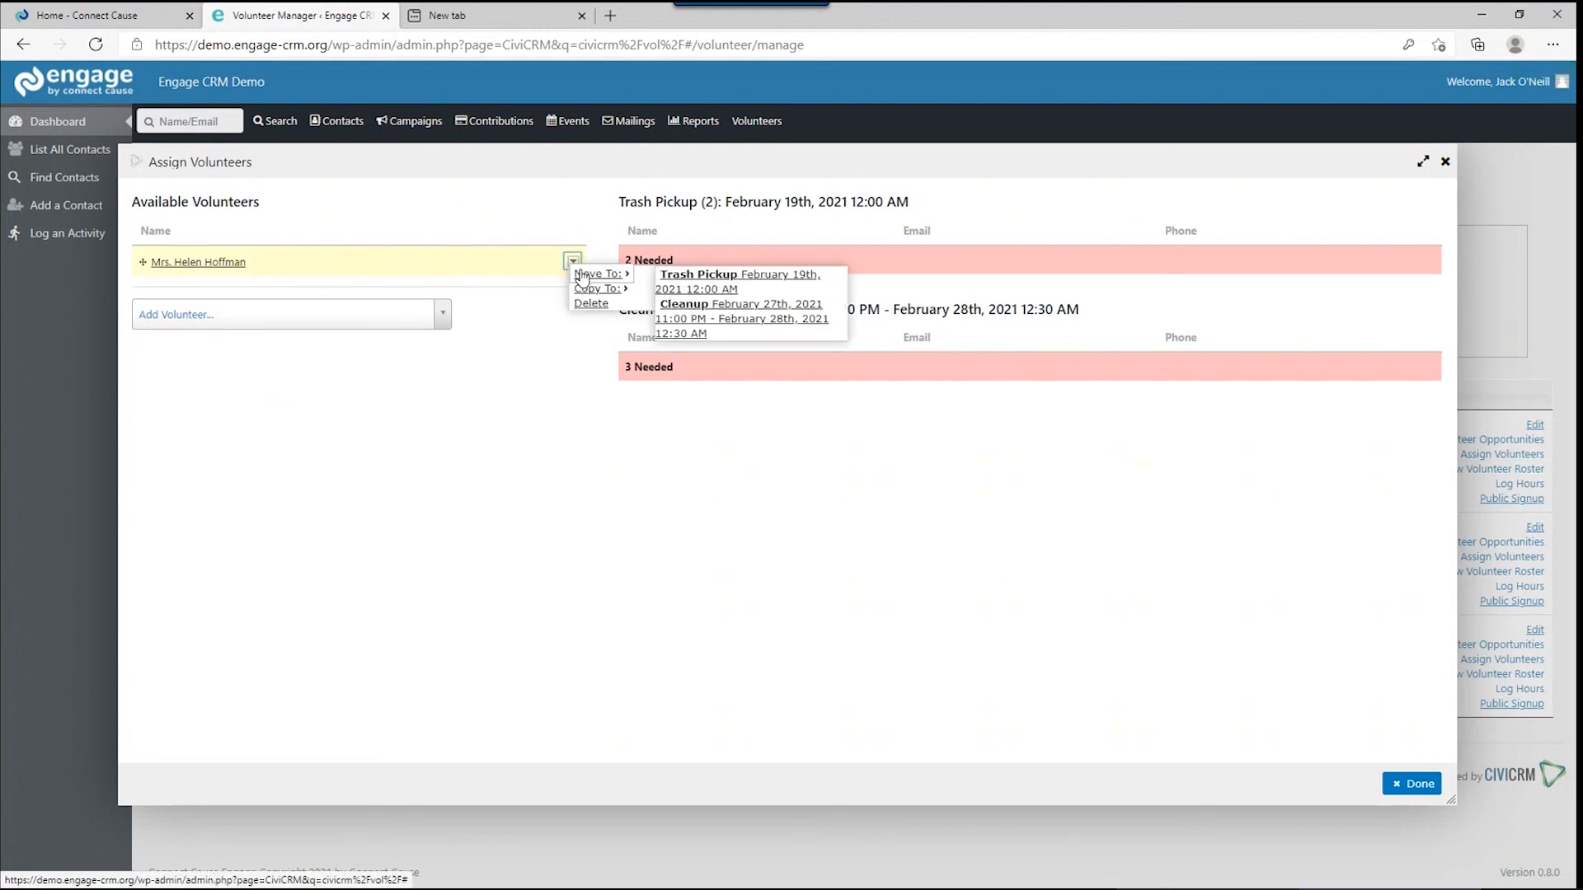
pyautogui.click(681, 278)
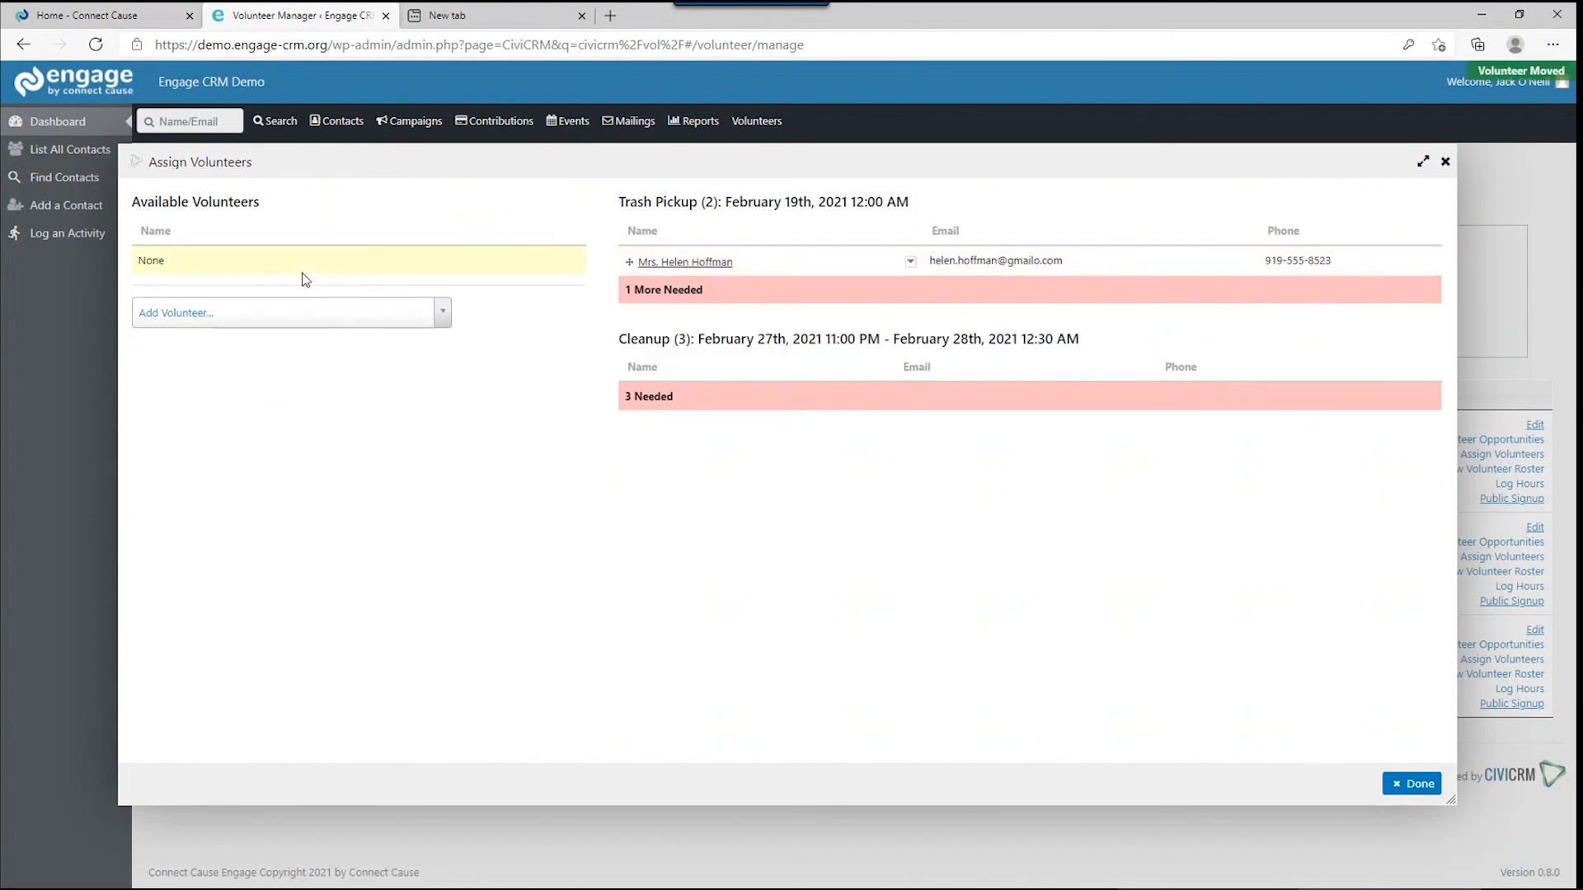
# Add the same volunteer again and move them into the Cleanup shift.
pyautogui.click(218, 305)
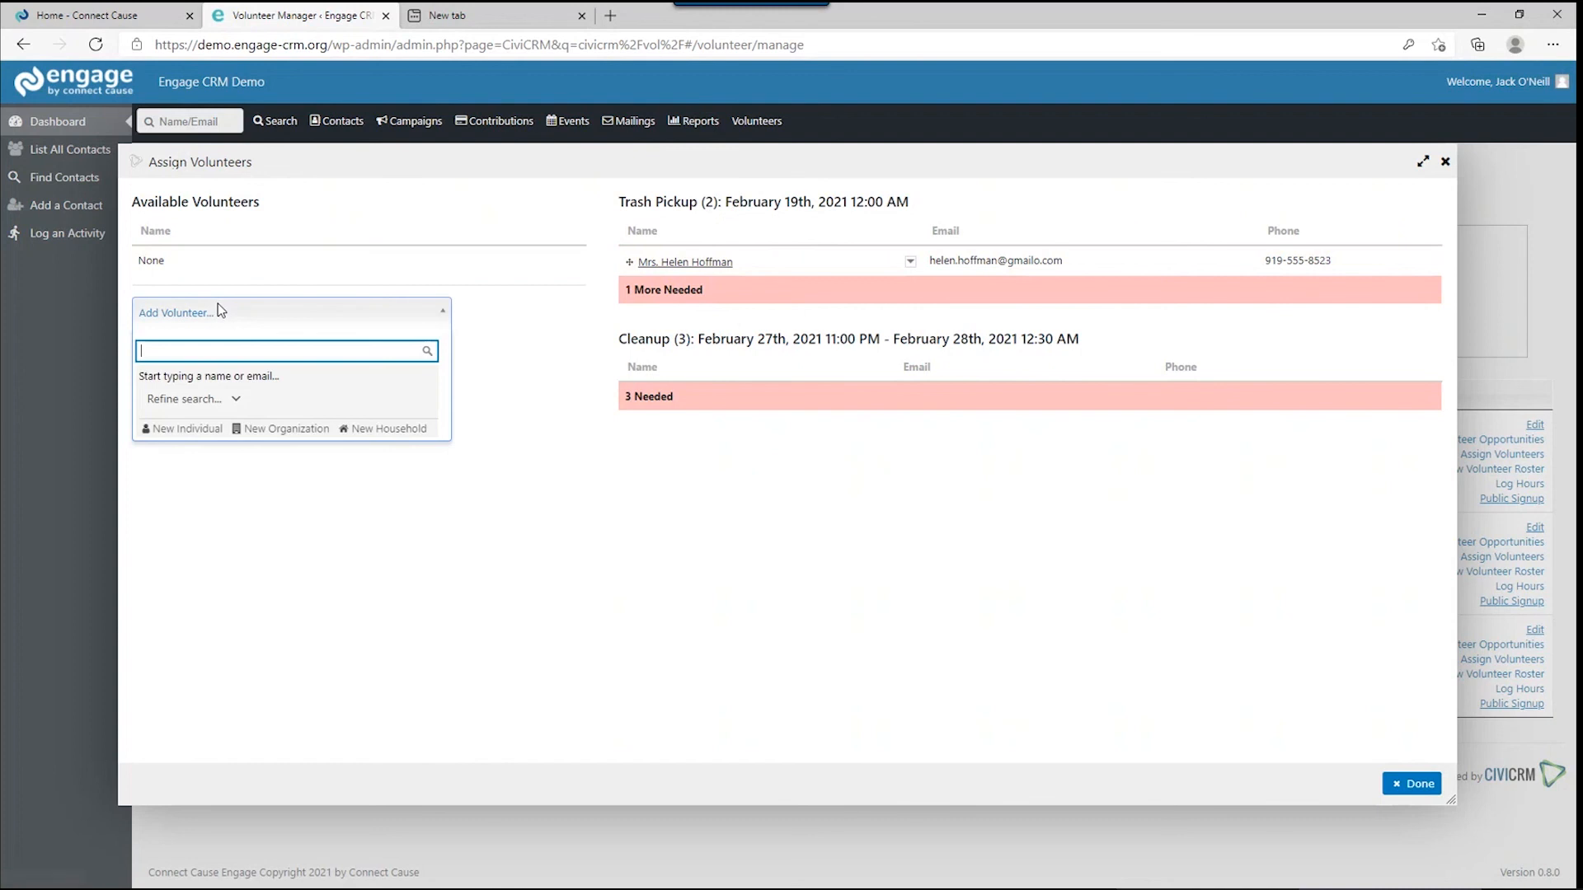
pyautogui.write('hele')
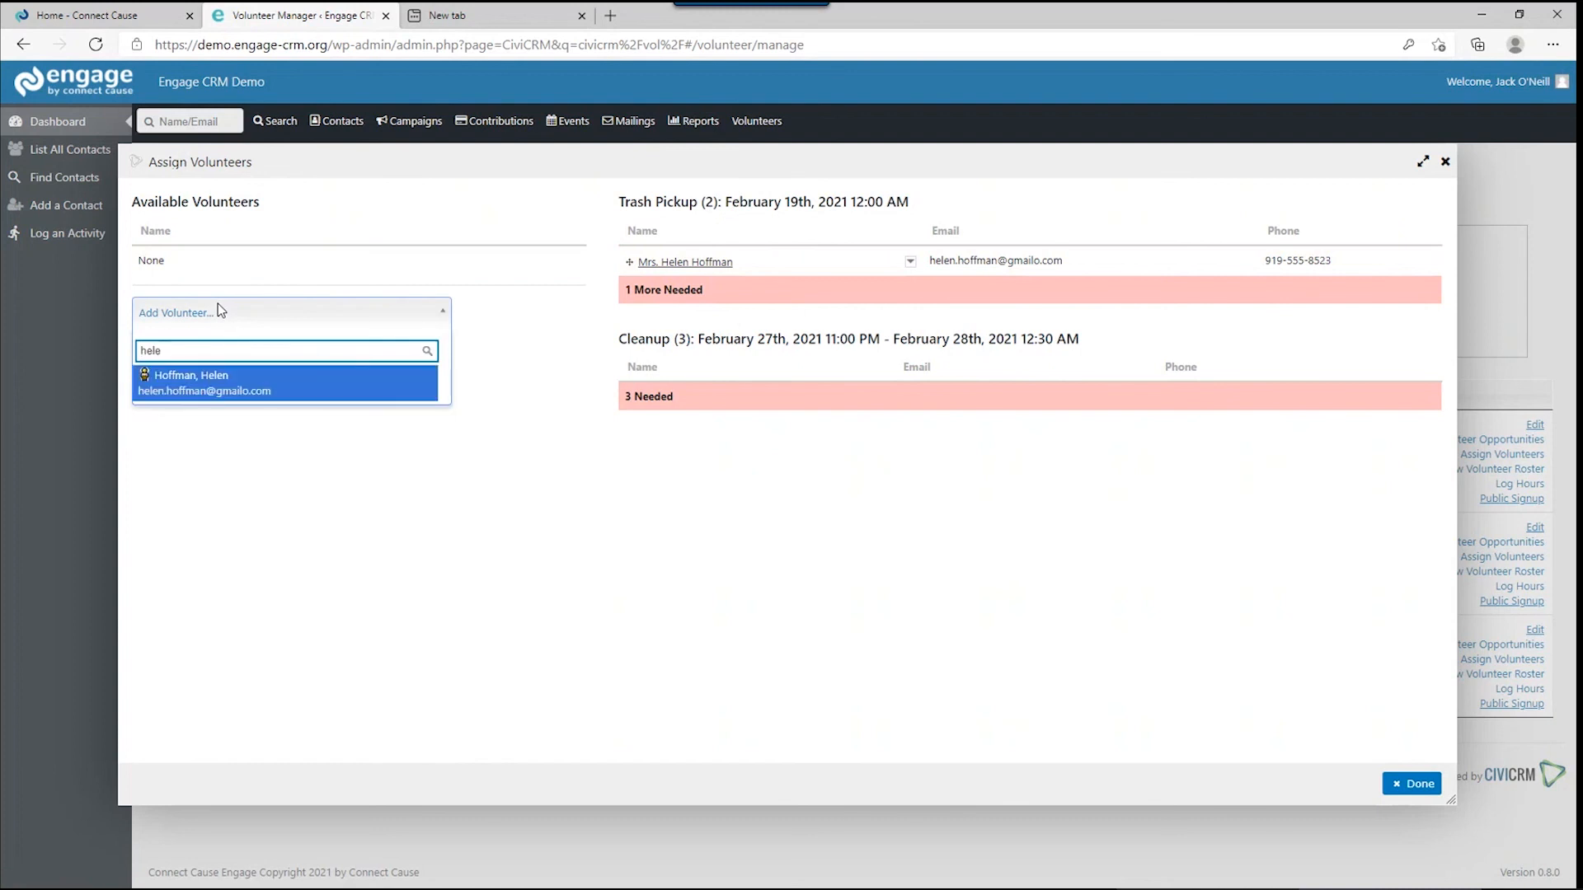
pyautogui.click(230, 402)
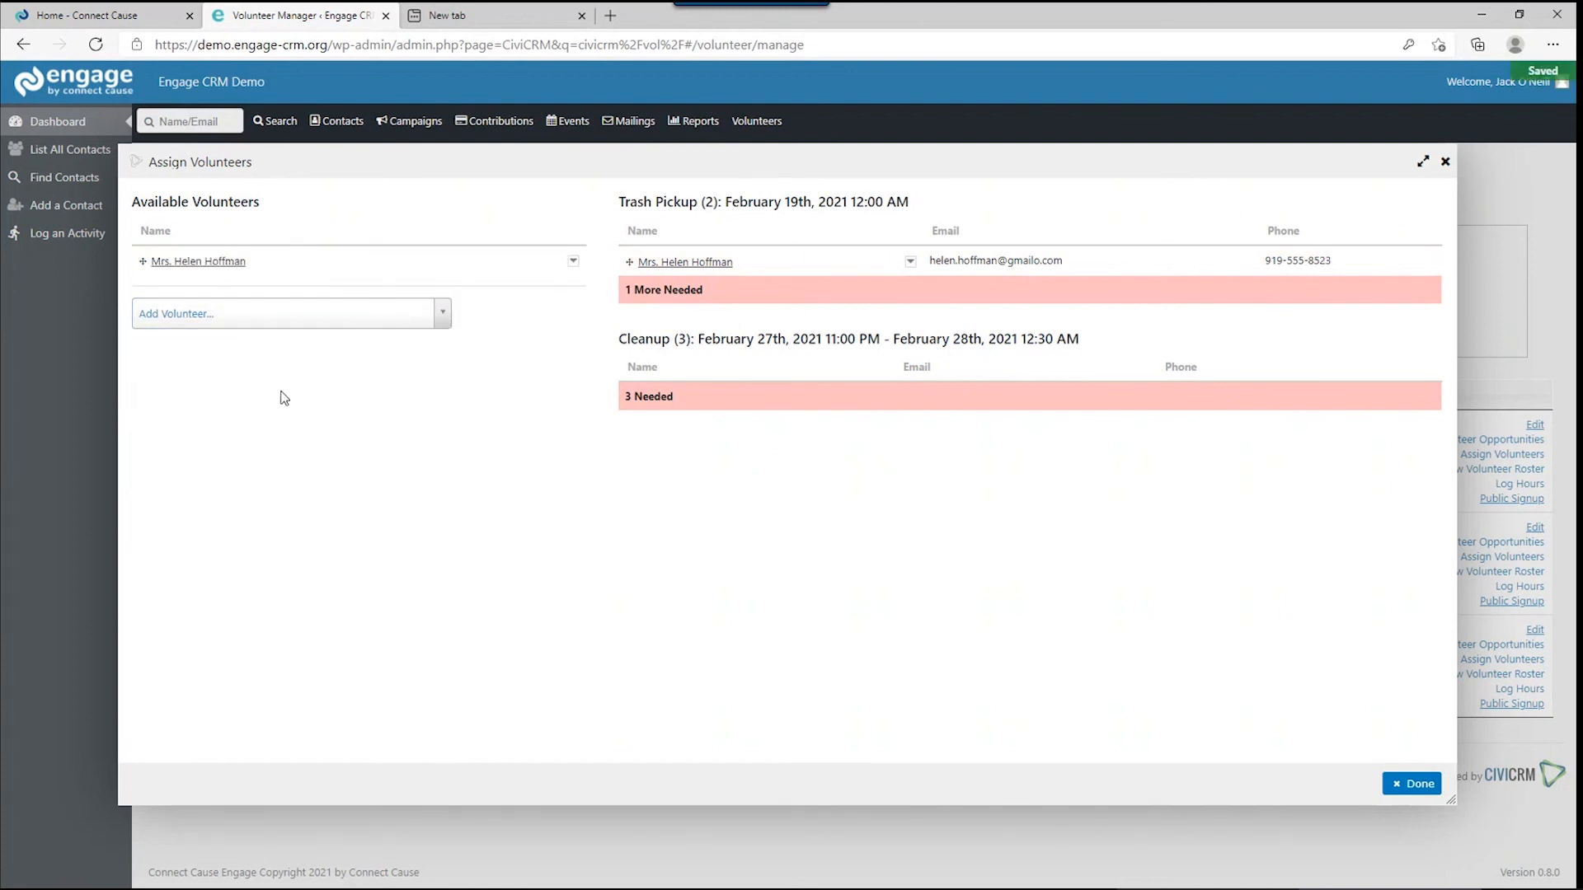
pyautogui.click(573, 262)
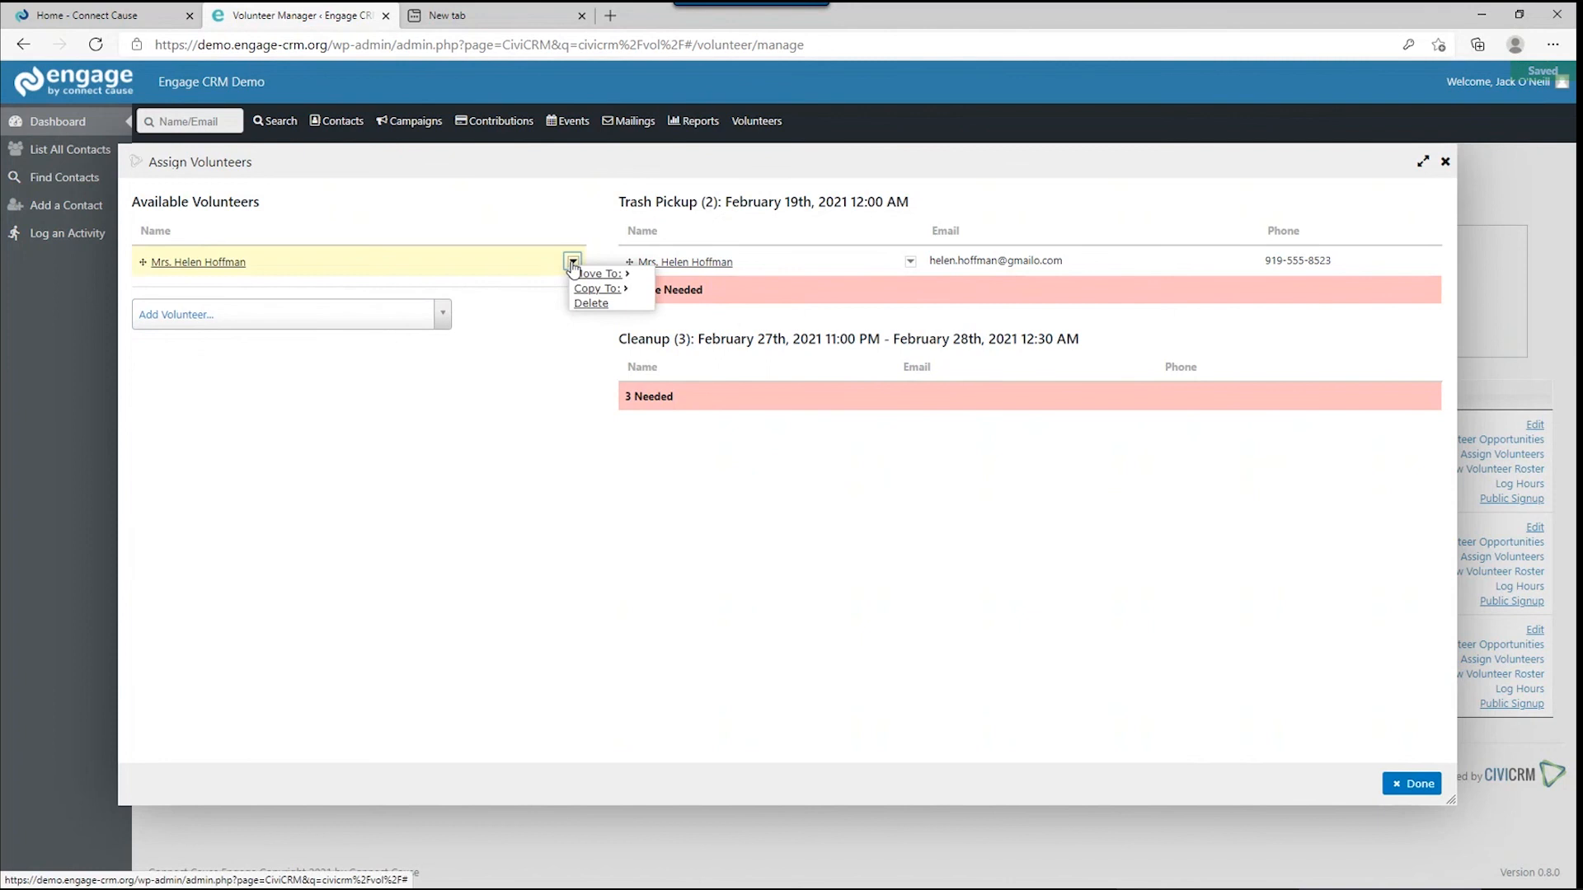
pyautogui.moveTo(596, 289)
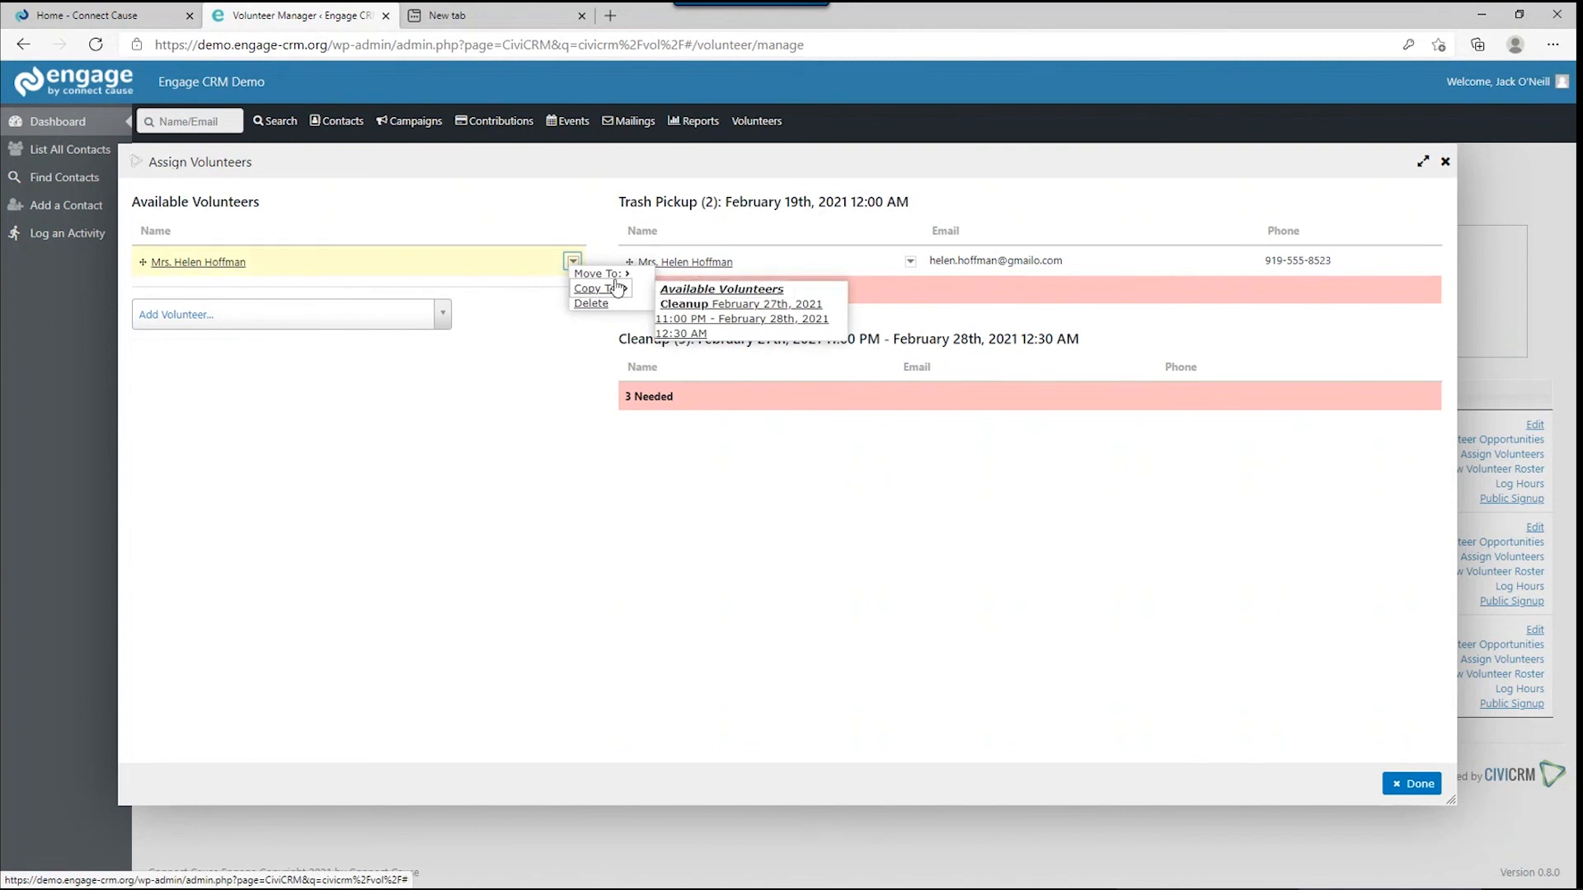
pyautogui.moveTo(614, 274)
pyautogui.click(742, 280)
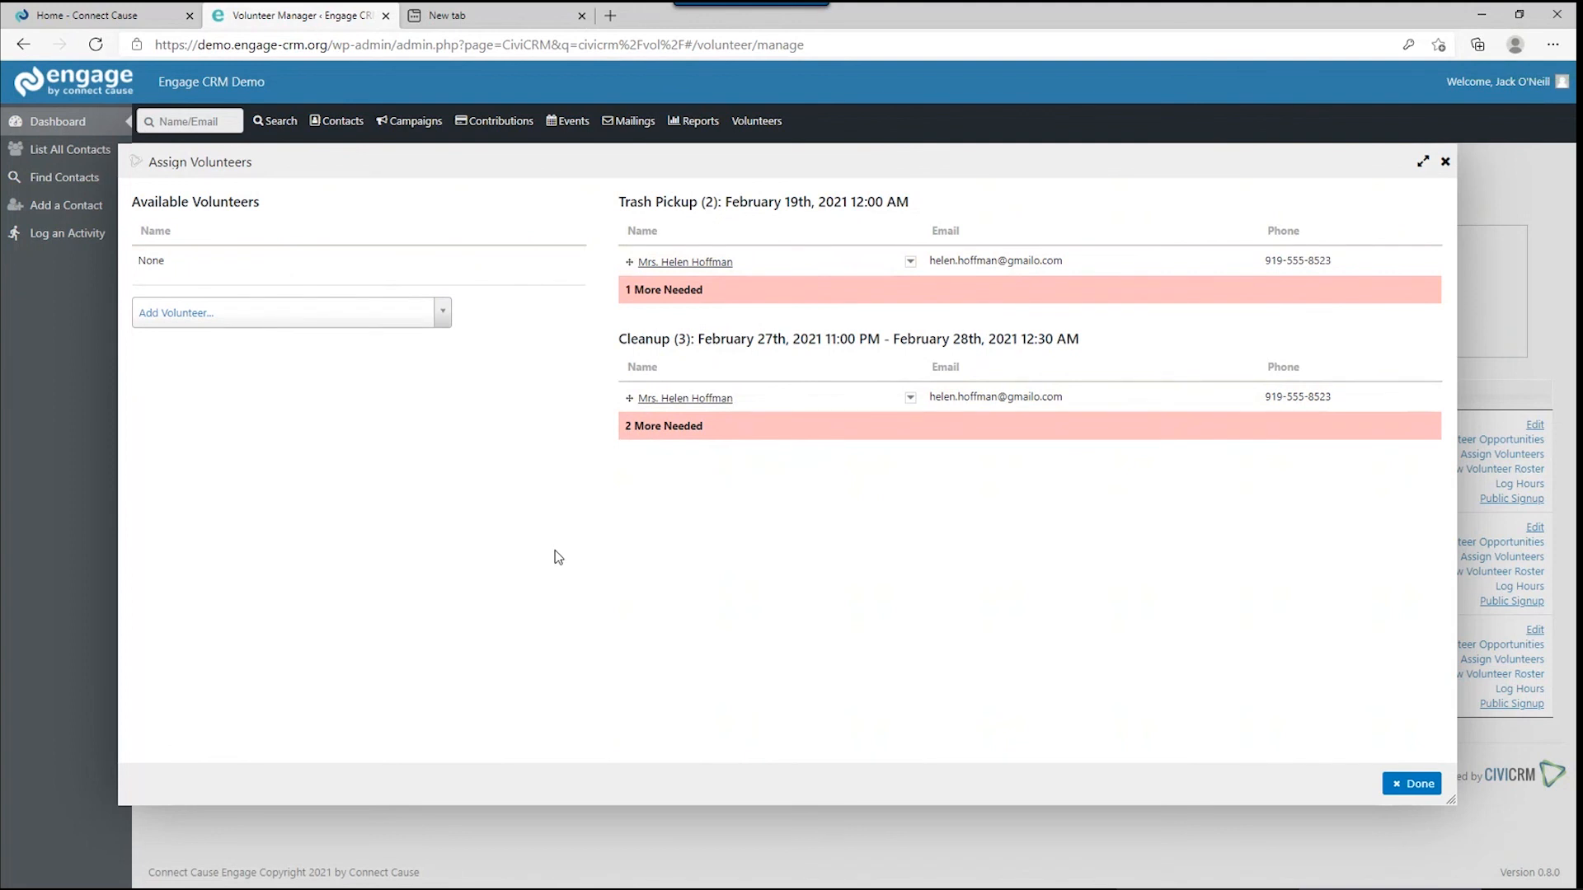
# Search for a second volunteer and move them into Trash Pickup.
pyautogui.click(265, 311)
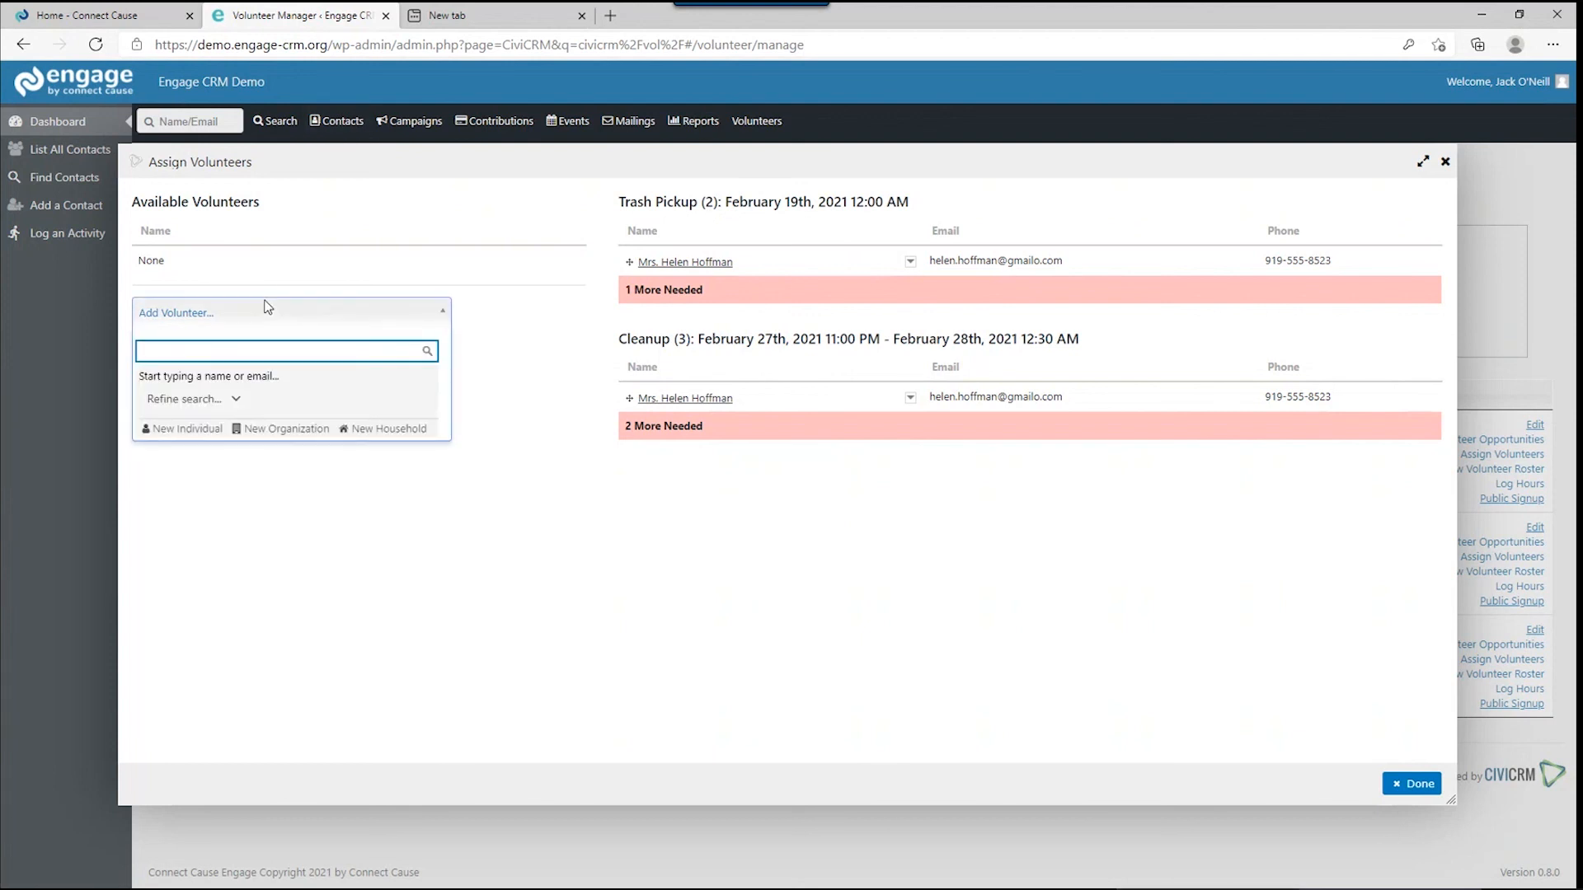
pyautogui.write('henry')
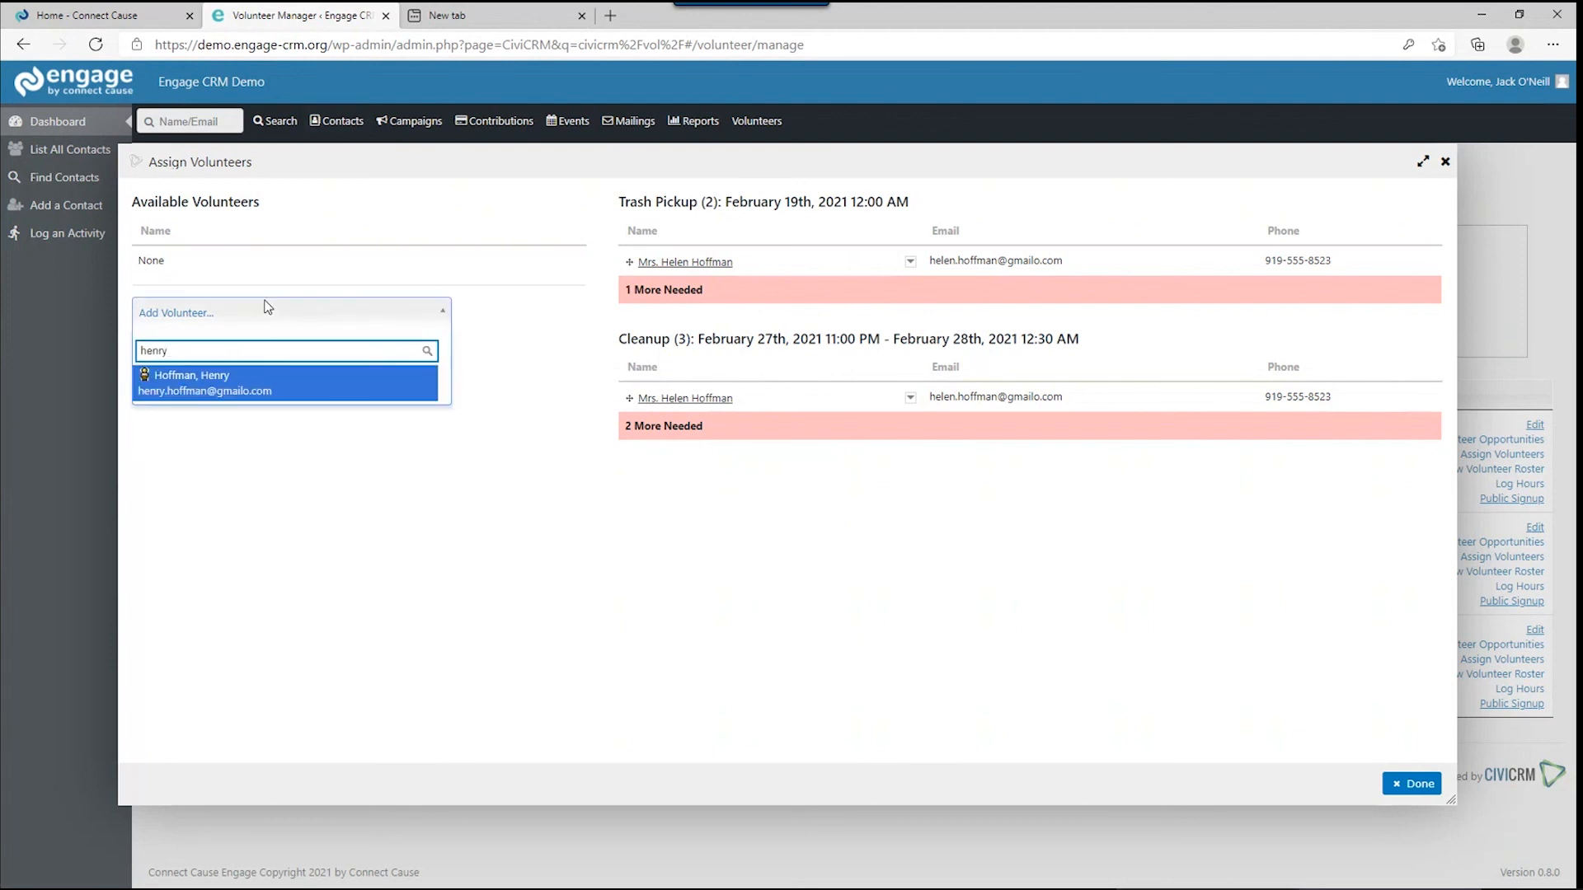
pyautogui.click(252, 380)
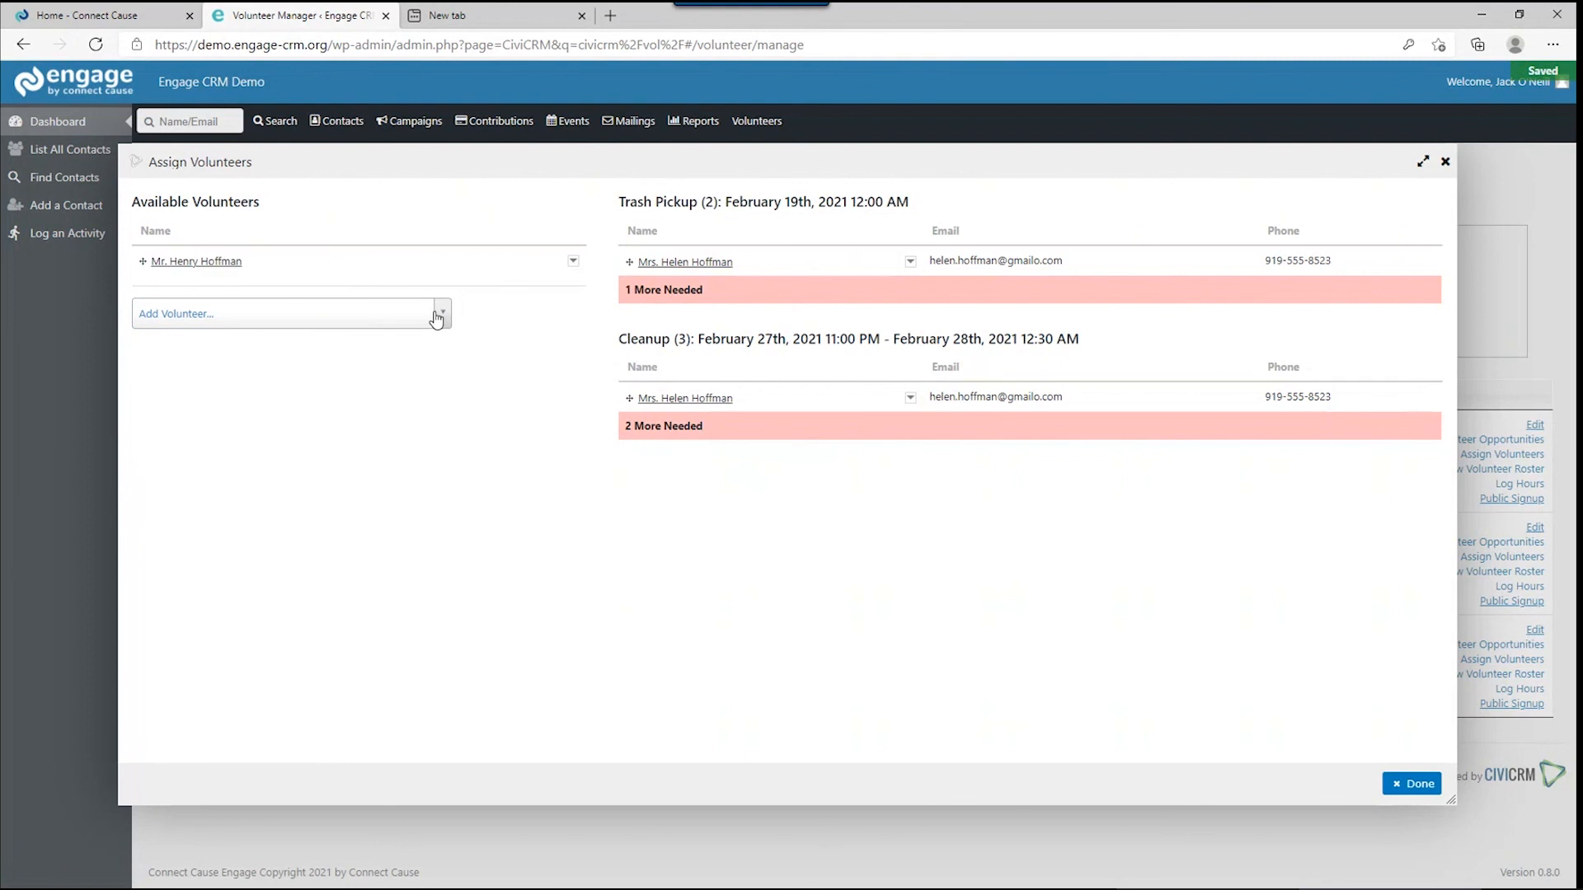
pyautogui.click(573, 261)
pyautogui.moveTo(585, 274)
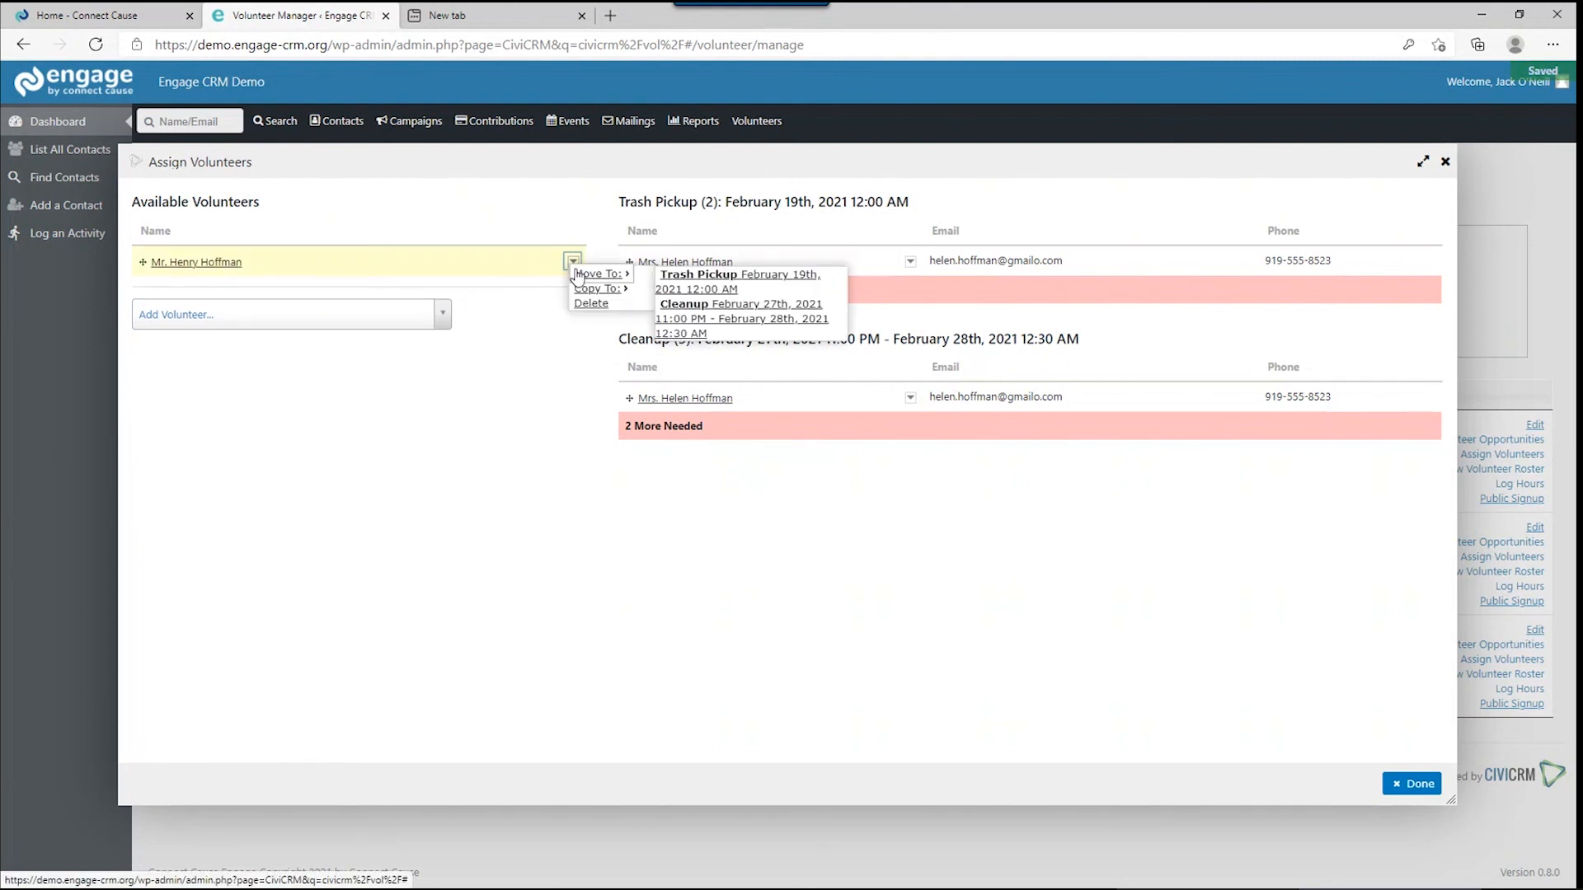
pyautogui.click(689, 279)
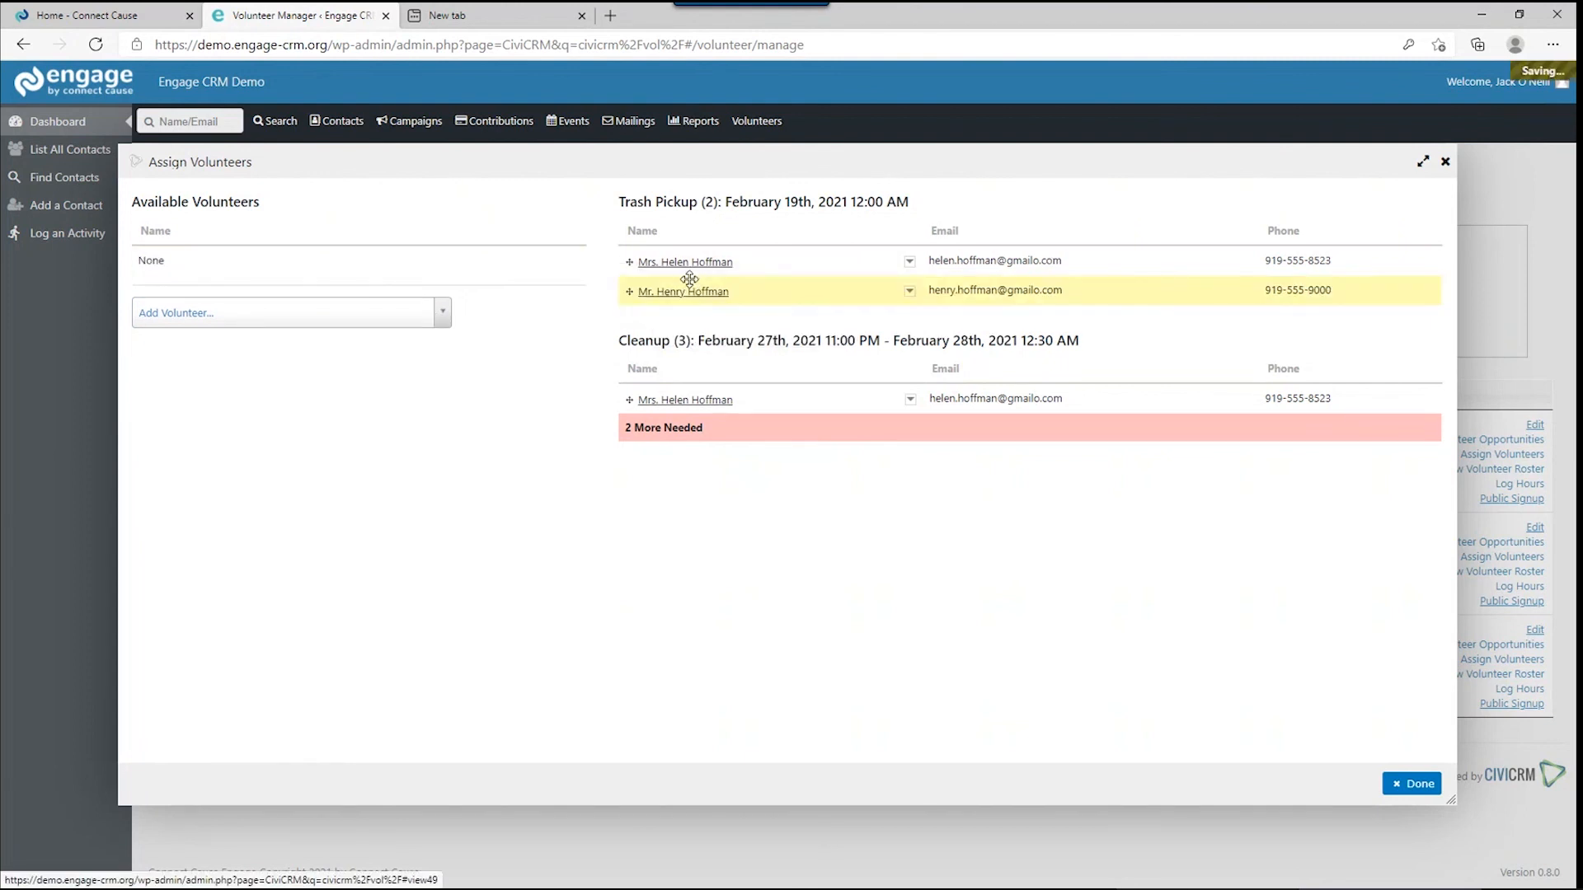
# Add the second volunteer again and move them into the Cleanup shift.
pyautogui.click(221, 312)
pyautogui.write('h')
pyautogui.press('BackSpace')
pyautogui.write('hen')
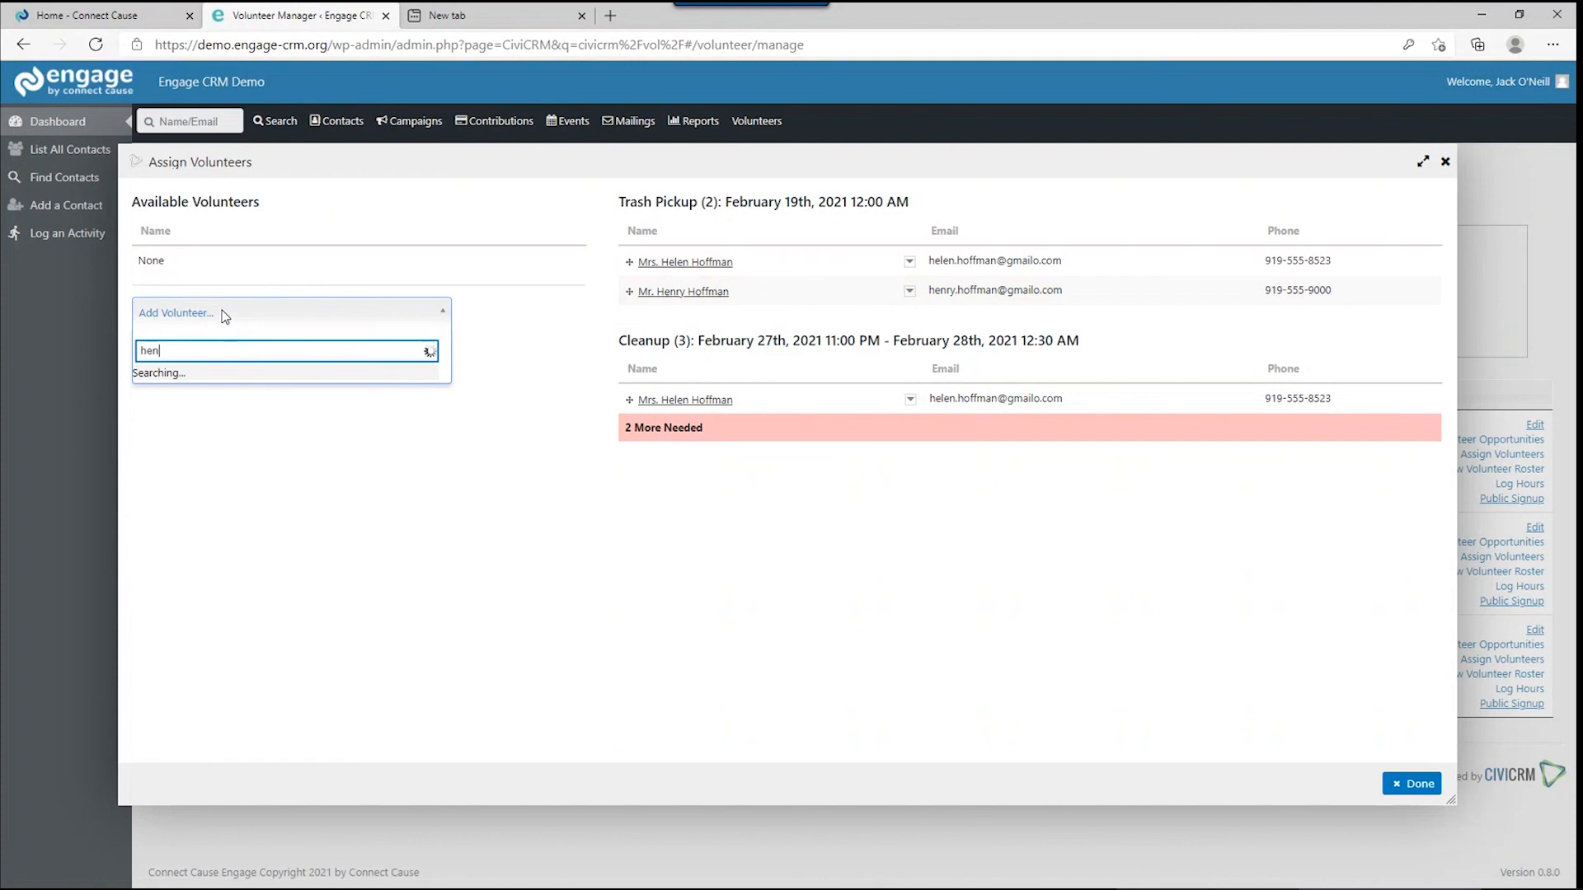
pyautogui.click(228, 394)
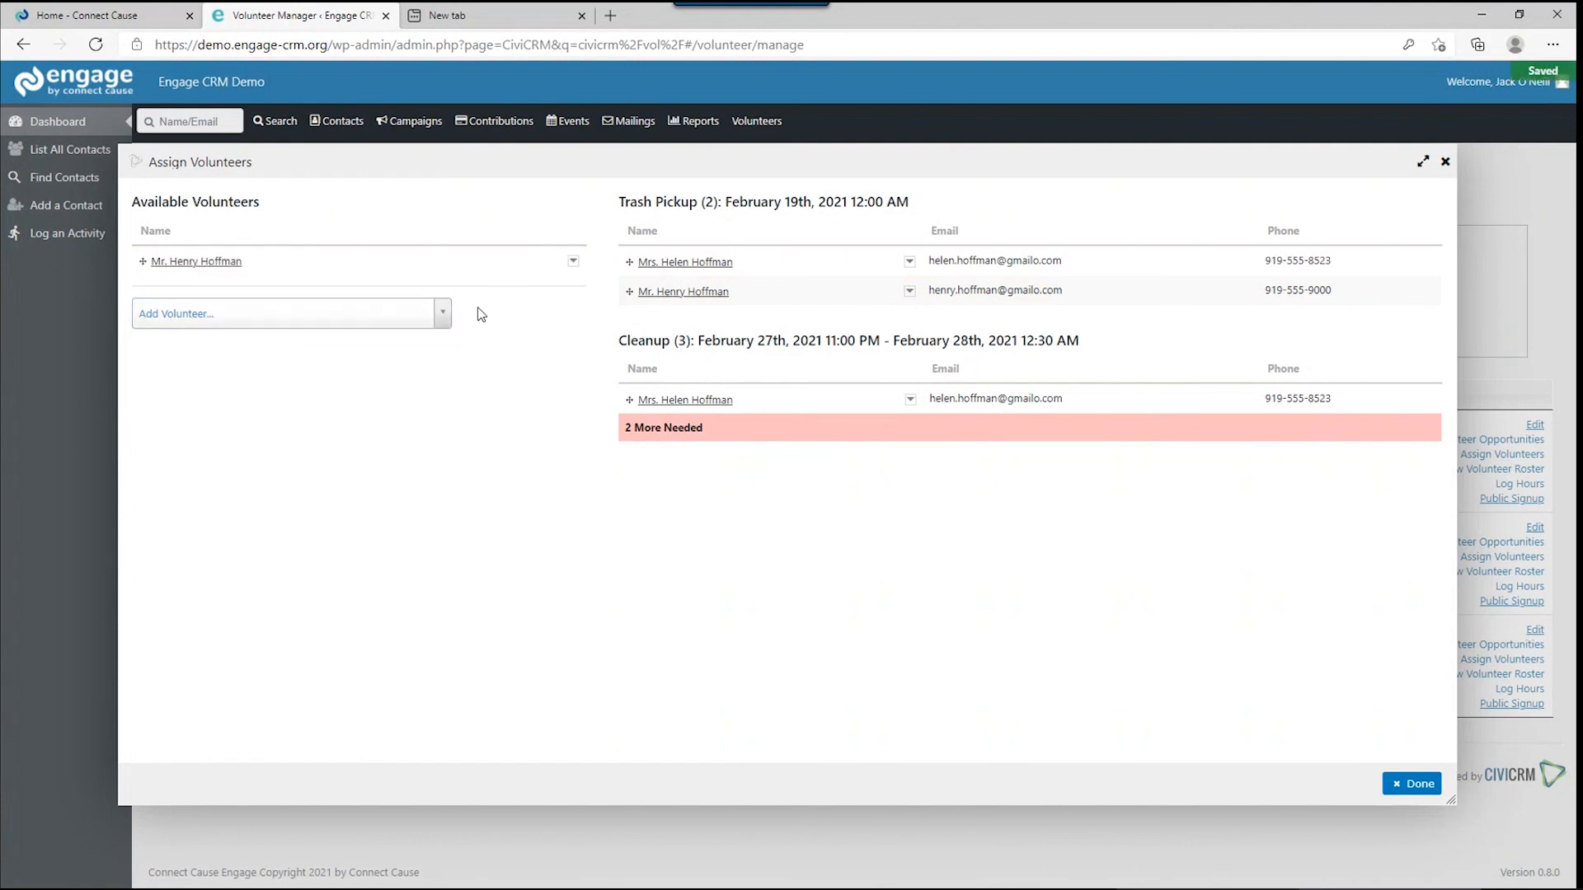
pyautogui.click(574, 261)
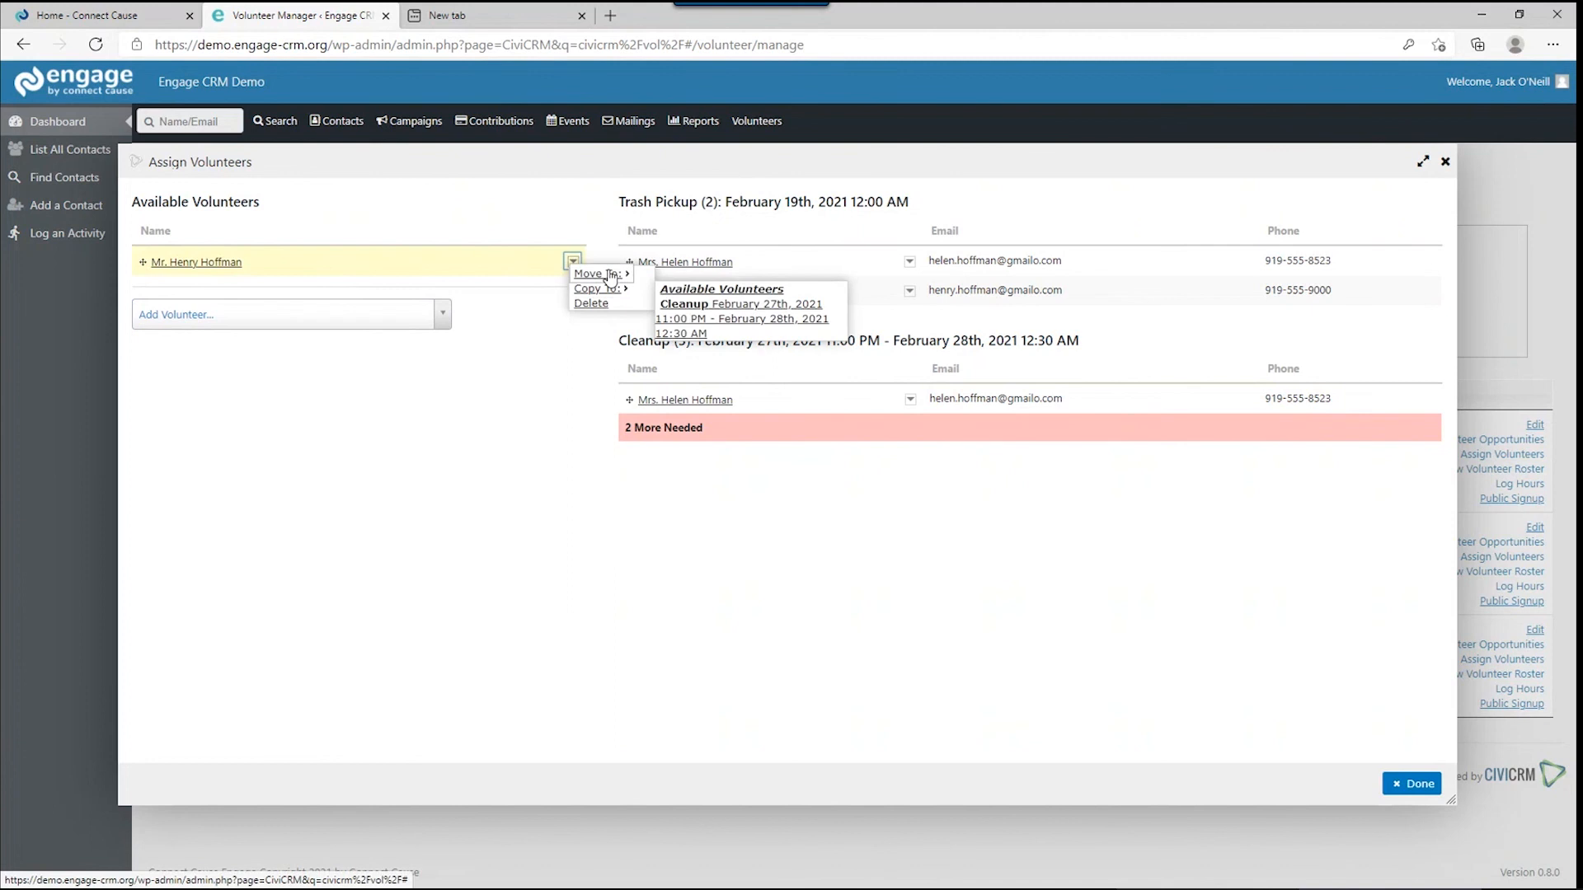
pyautogui.moveTo(615, 274)
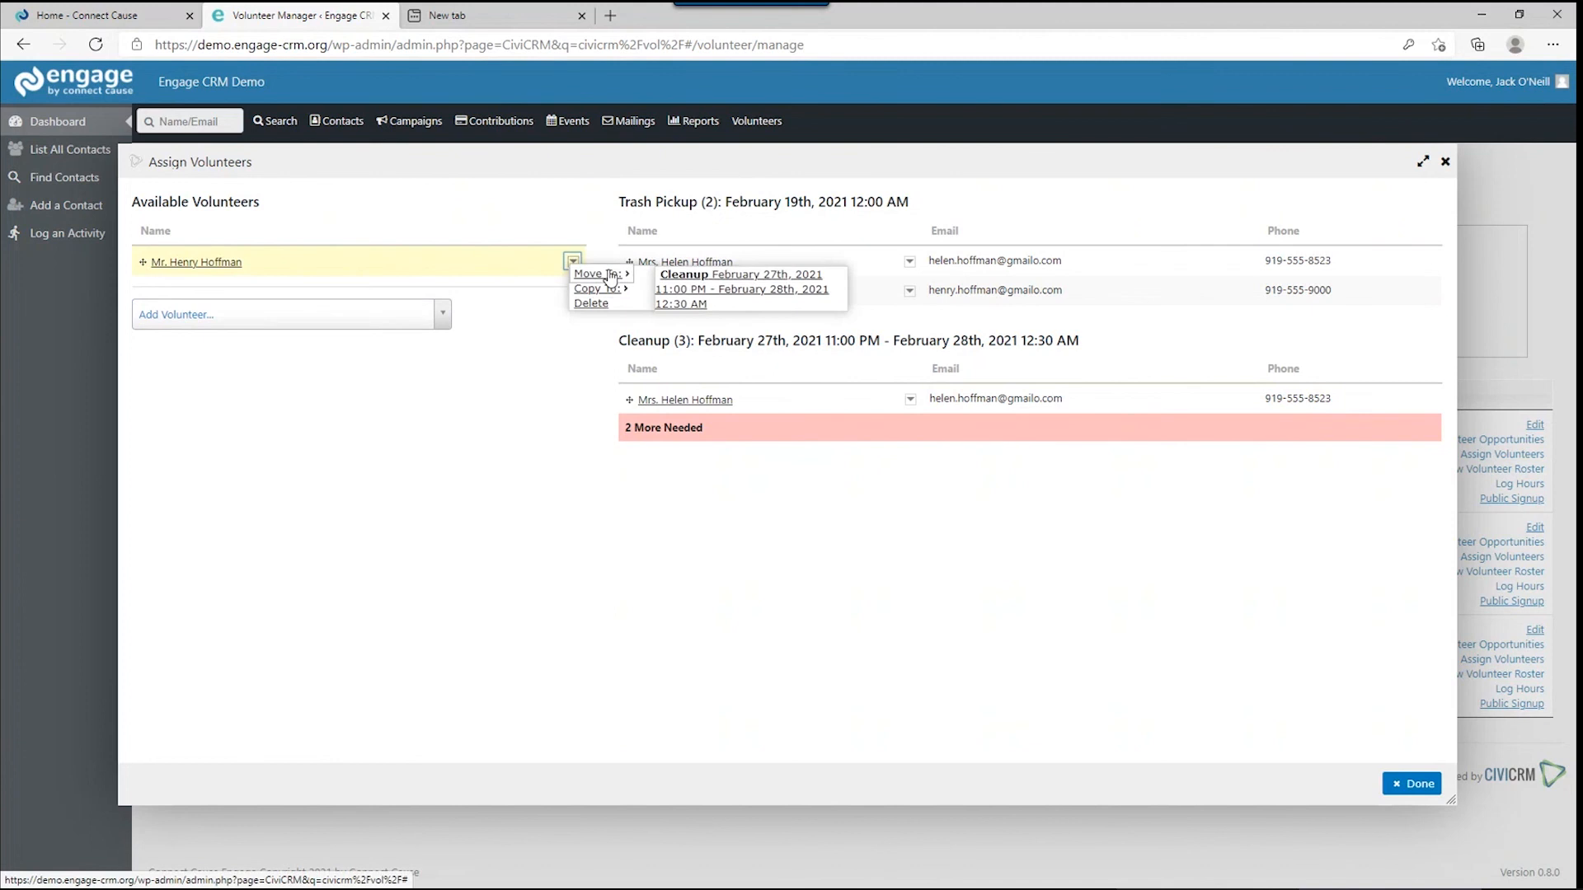
pyautogui.click(729, 292)
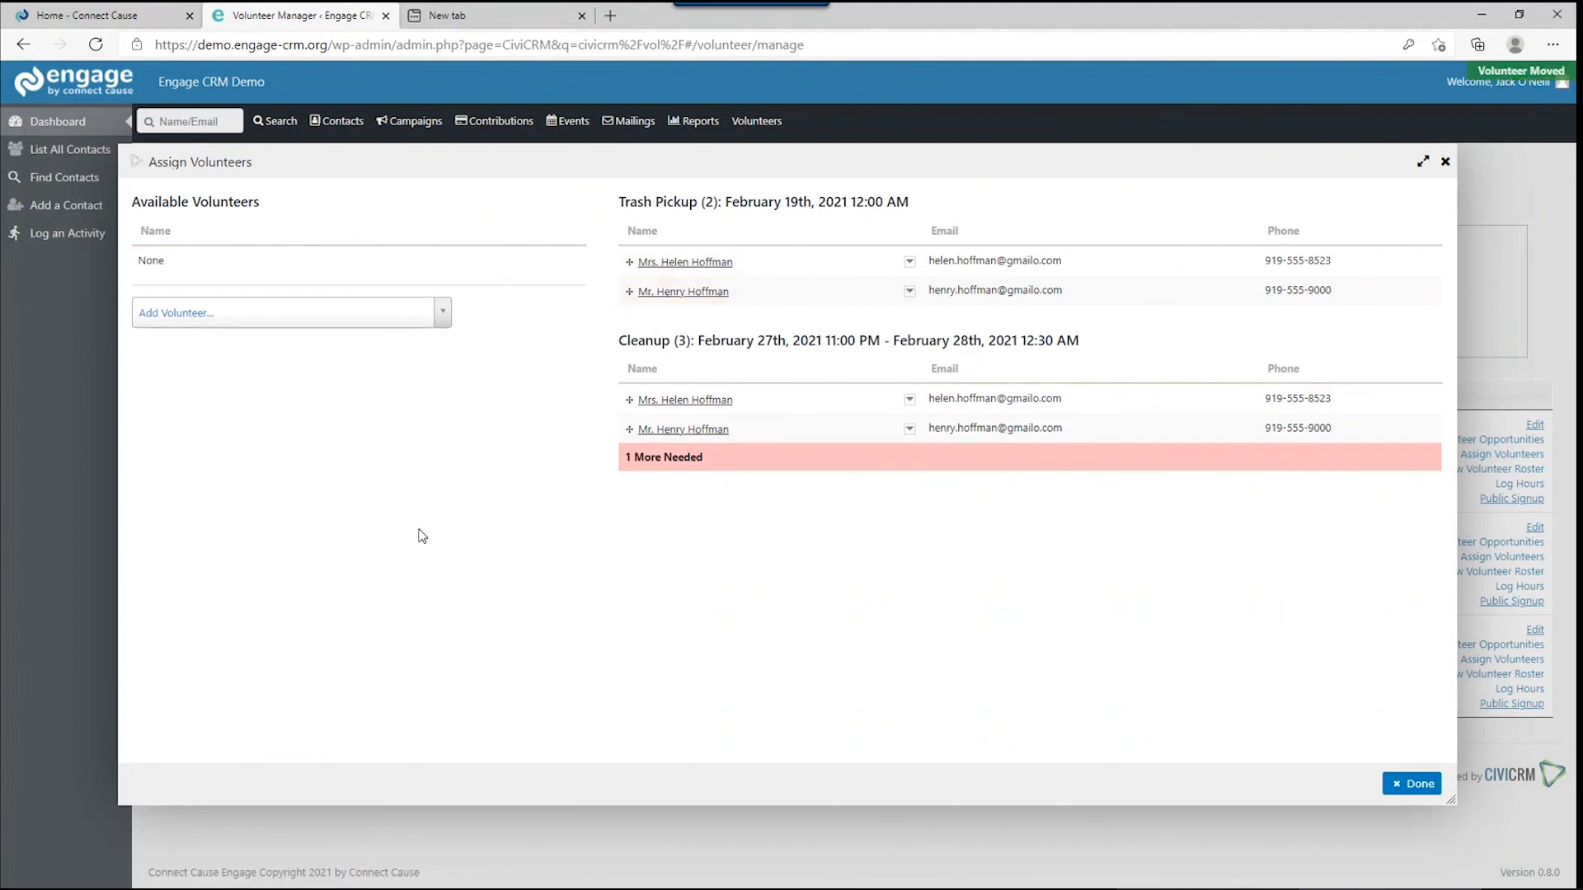
# Assign a third searched volunteer to Cleanup and close the Assign Volunteers window with Done.
pyautogui.click(251, 324)
pyautogui.write('g')
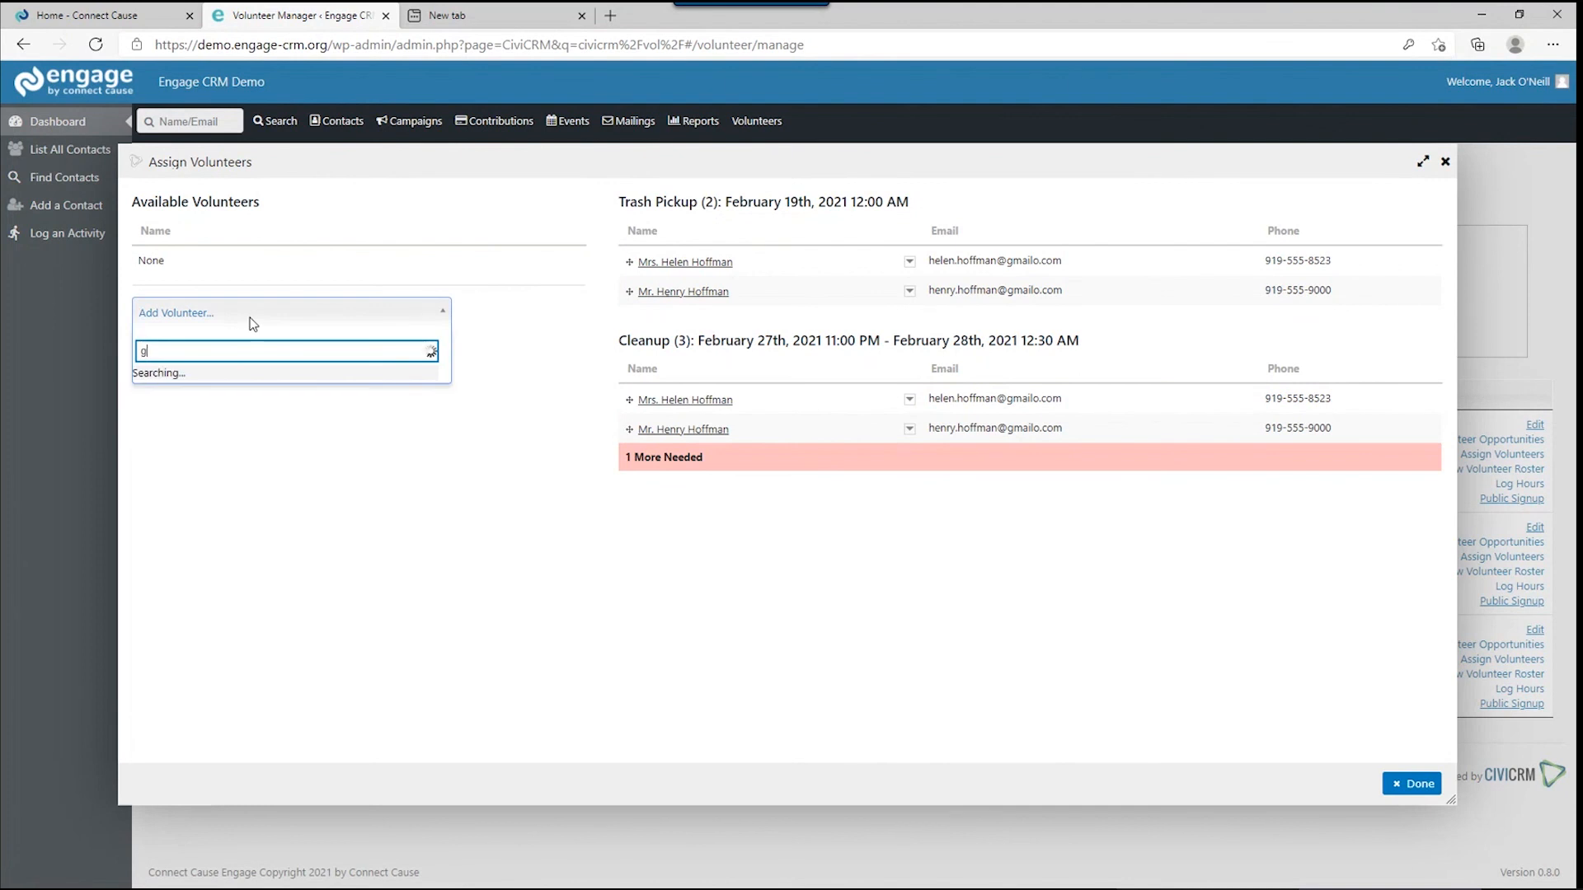
pyautogui.write('er')
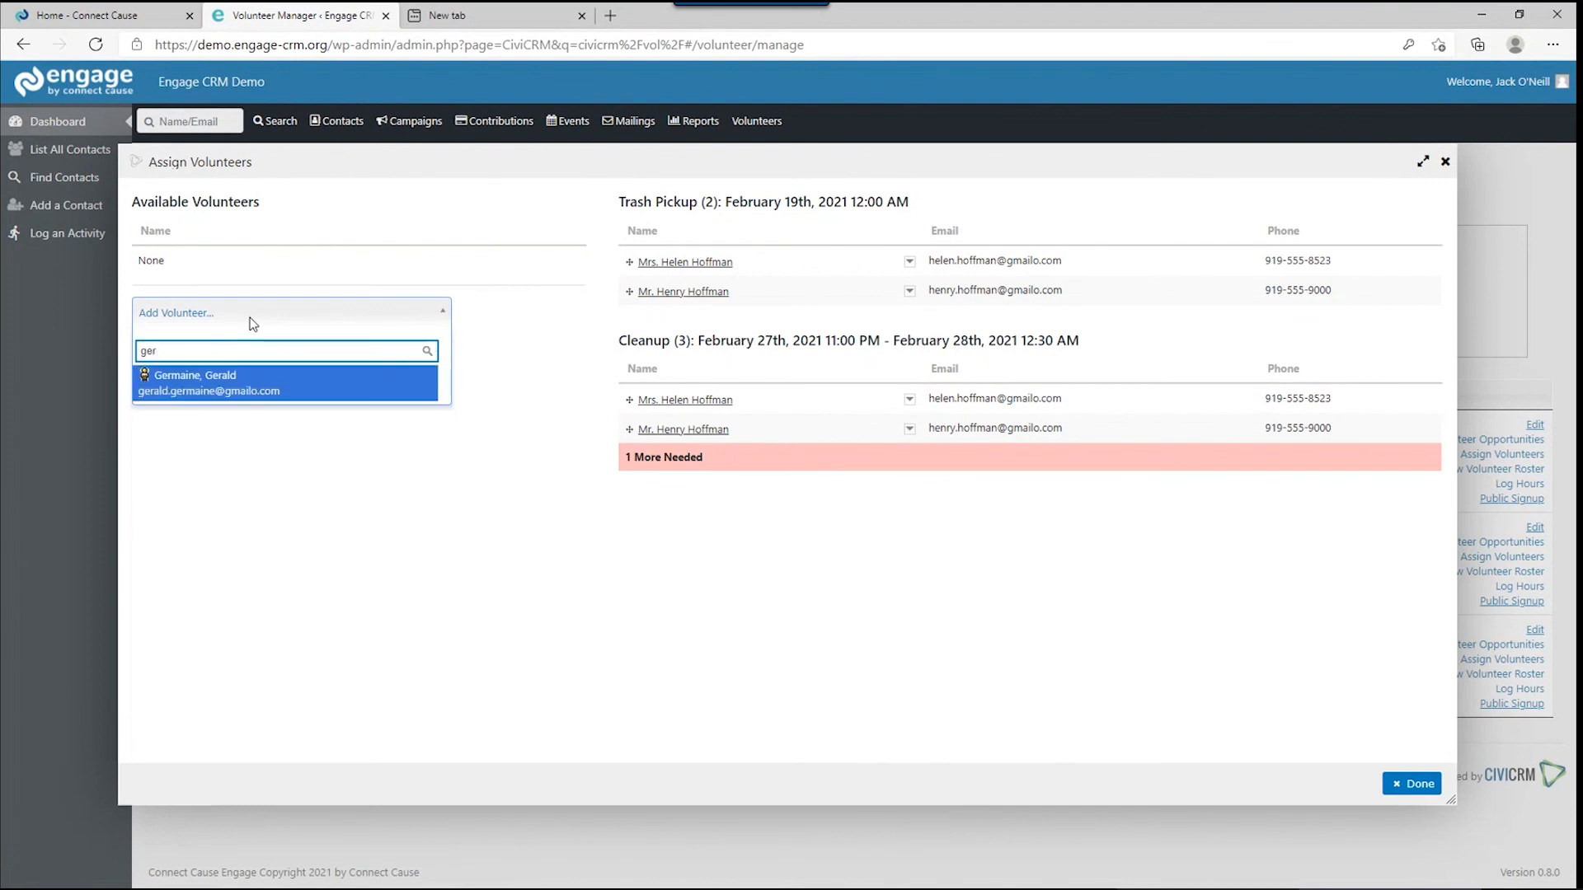
pyautogui.click(258, 380)
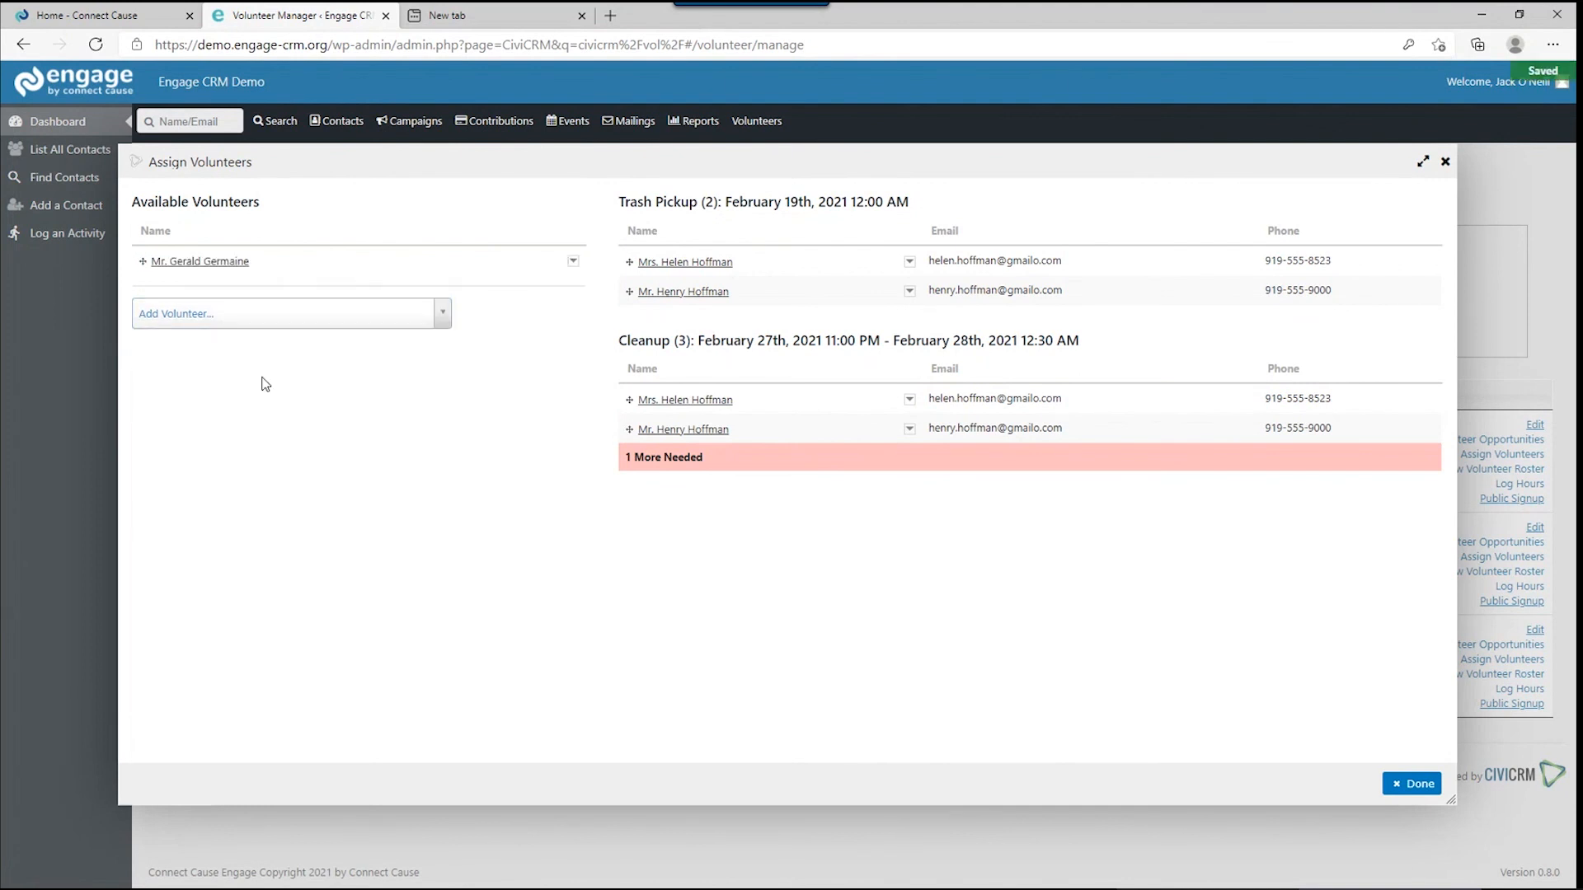
pyautogui.click(573, 261)
pyautogui.moveTo(573, 273)
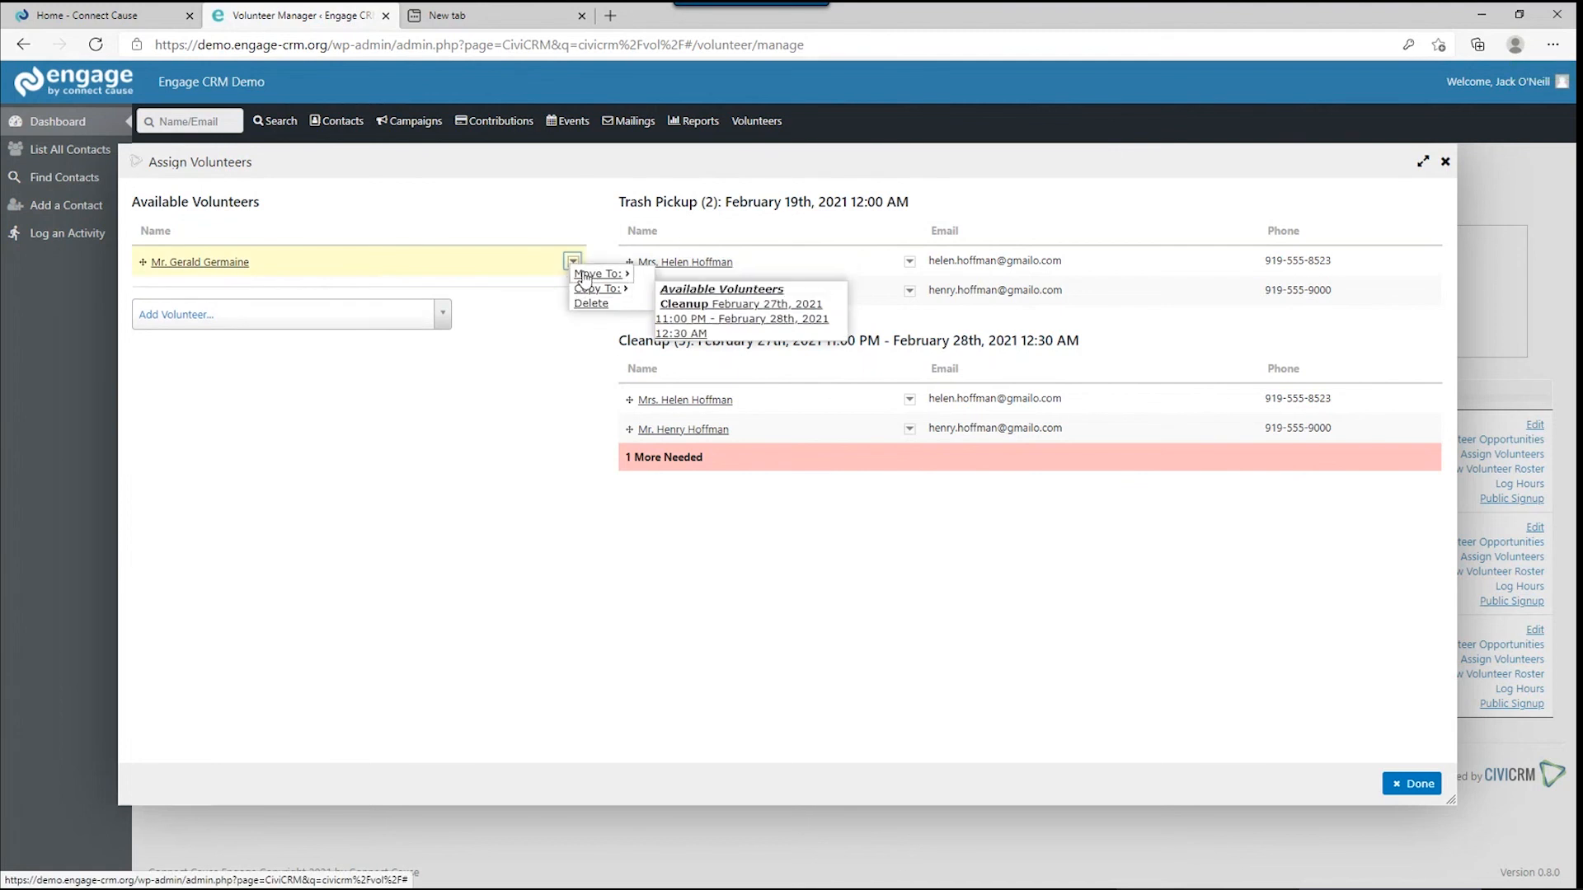
pyautogui.click(779, 280)
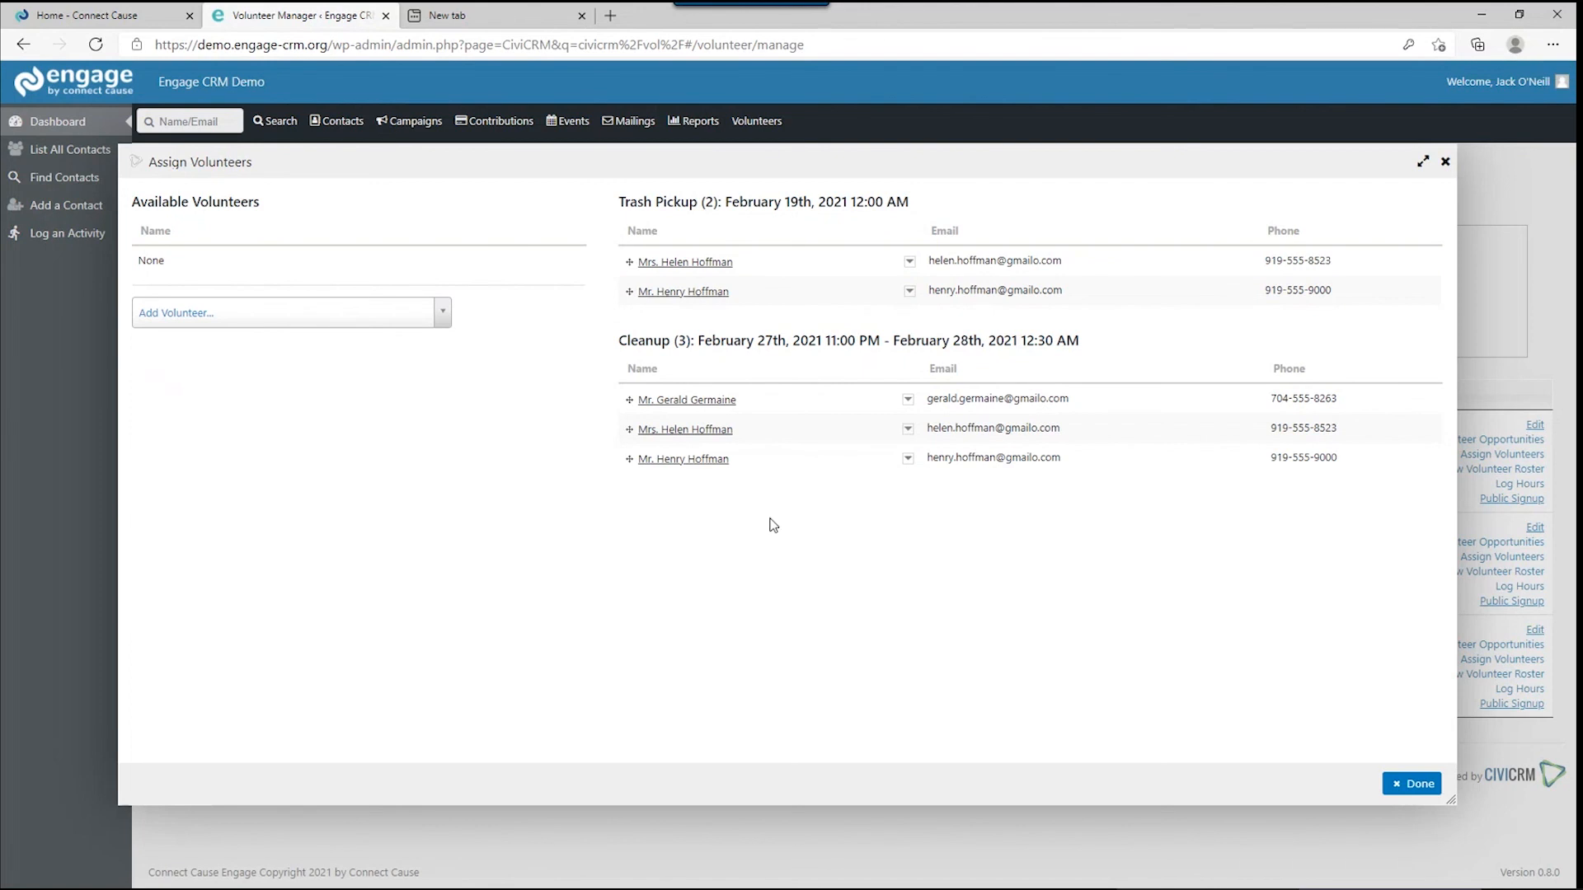
pyautogui.click(1401, 784)
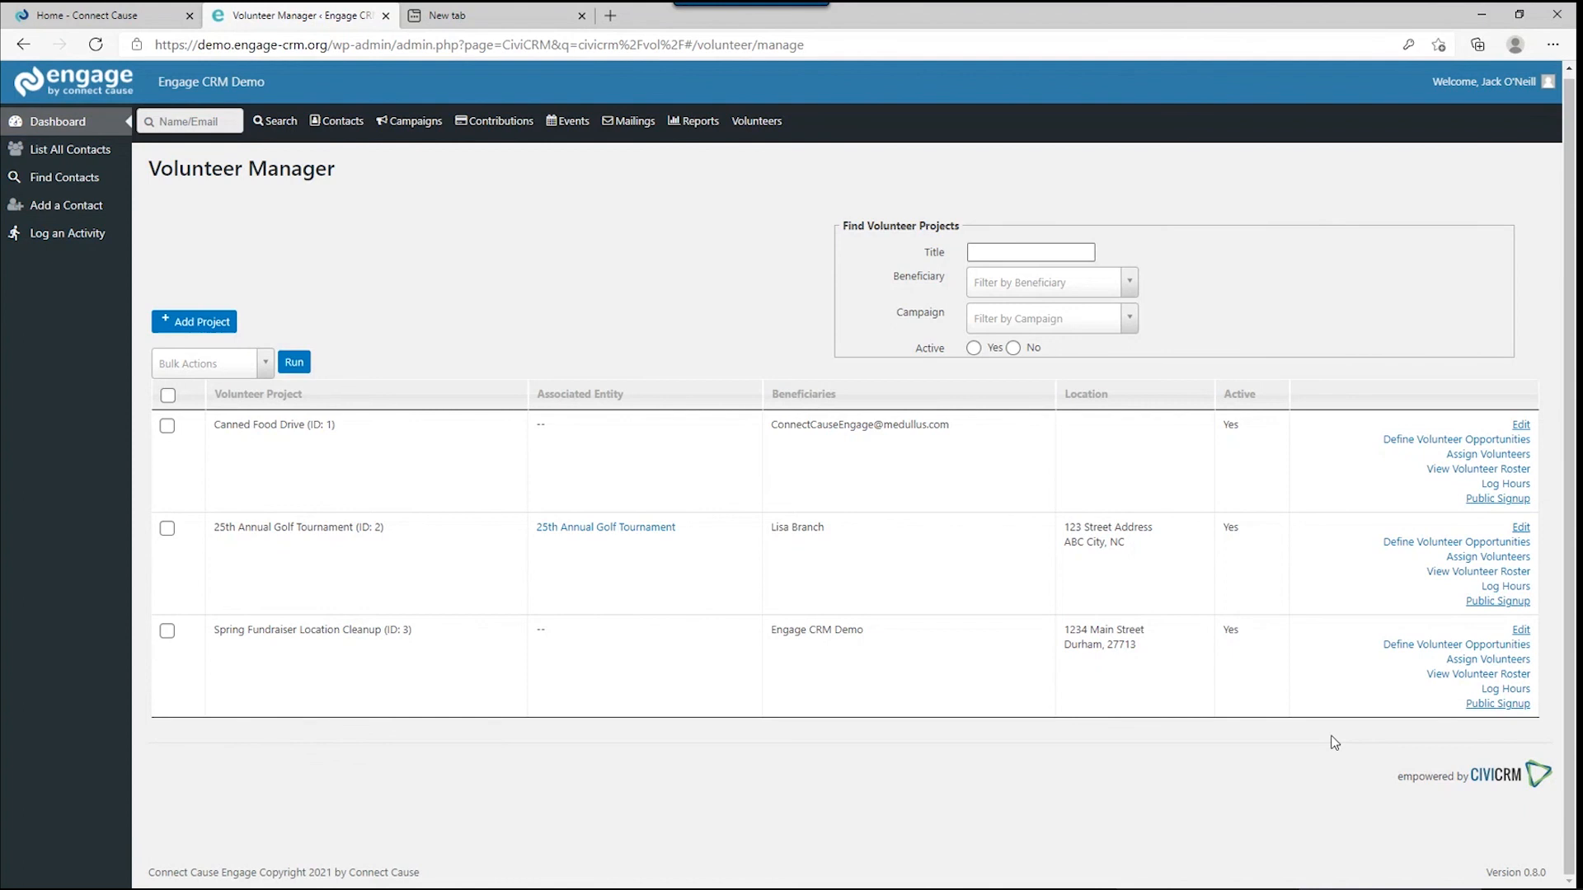
# Review the roster's two Trash Pickup and three Cleanup volunteers, then return to the project list.
pyautogui.click(1453, 674)
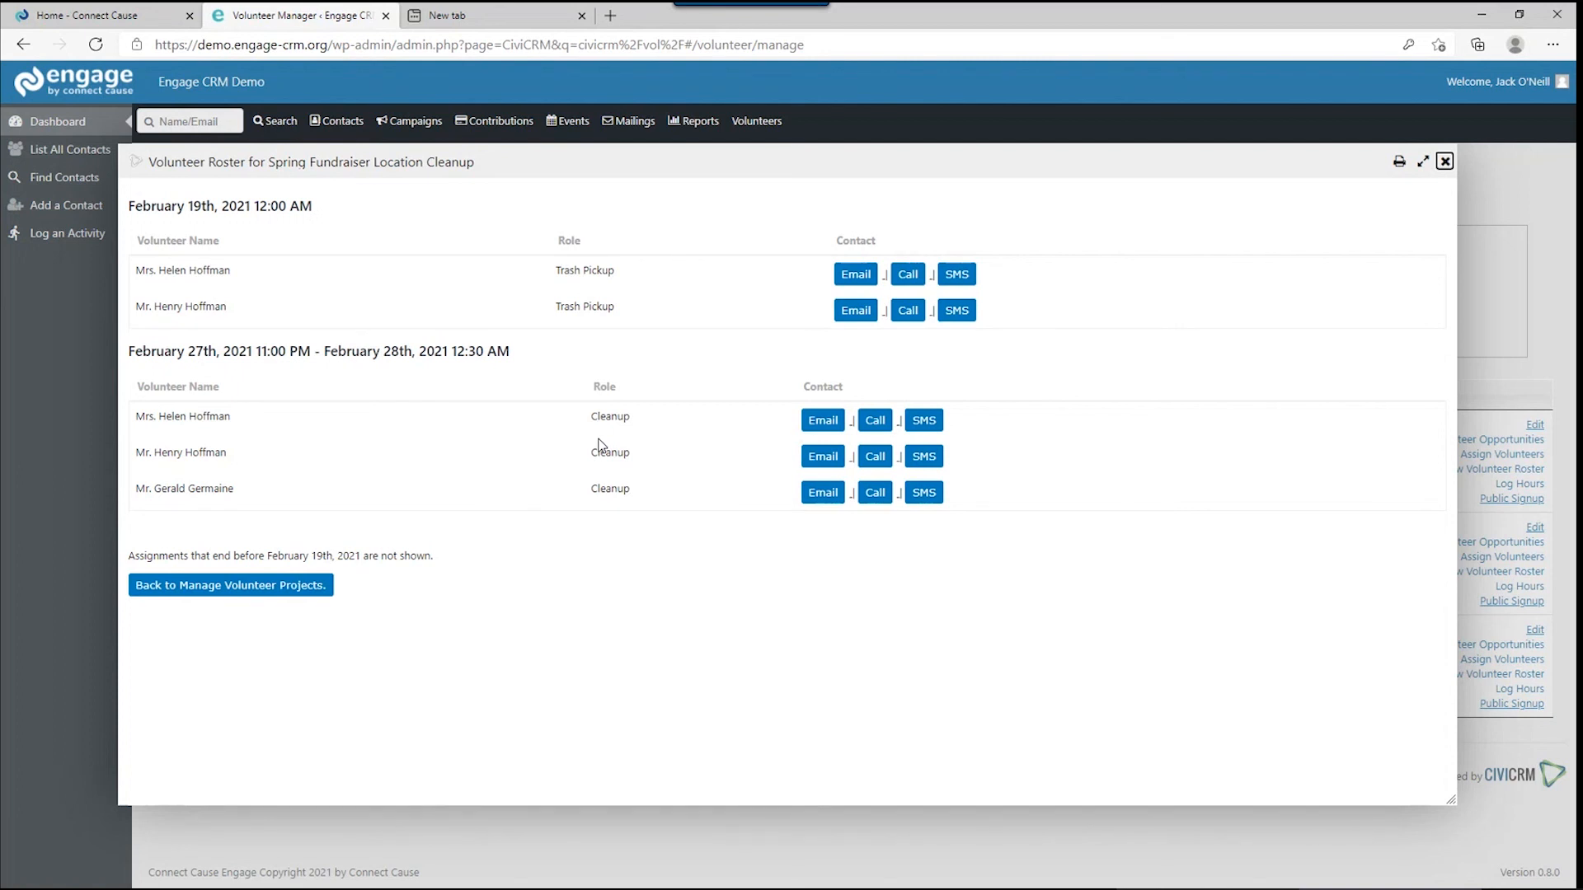
pyautogui.click(300, 587)
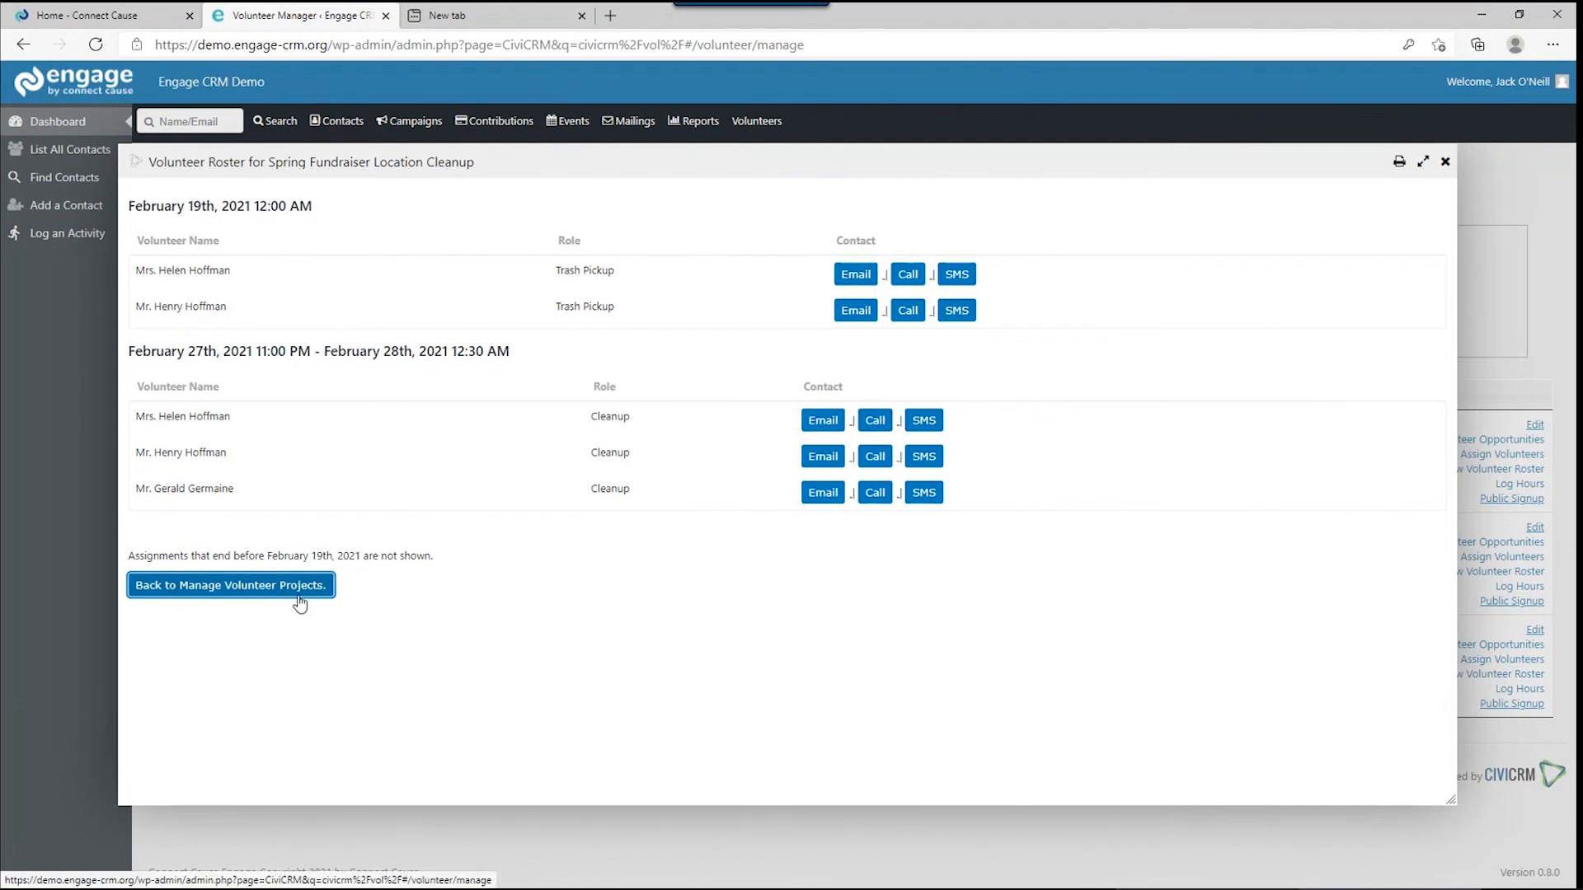
# Open the volunteer hours log for the Spring Fundraiser Location Cleanup project.
pyautogui.click(1448, 167)
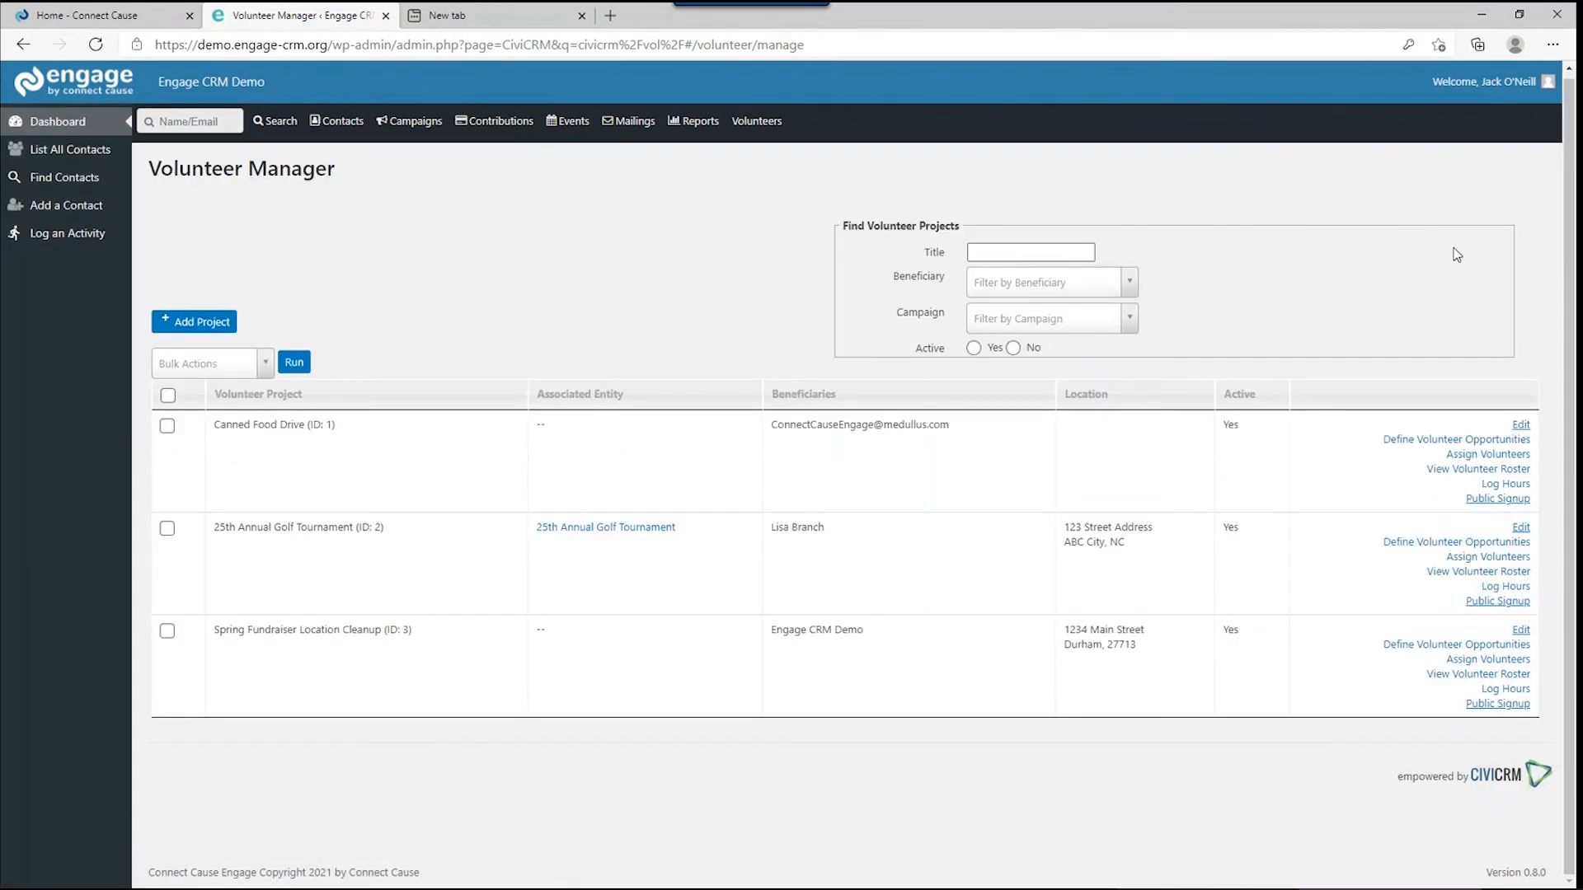
pyautogui.click(1486, 685)
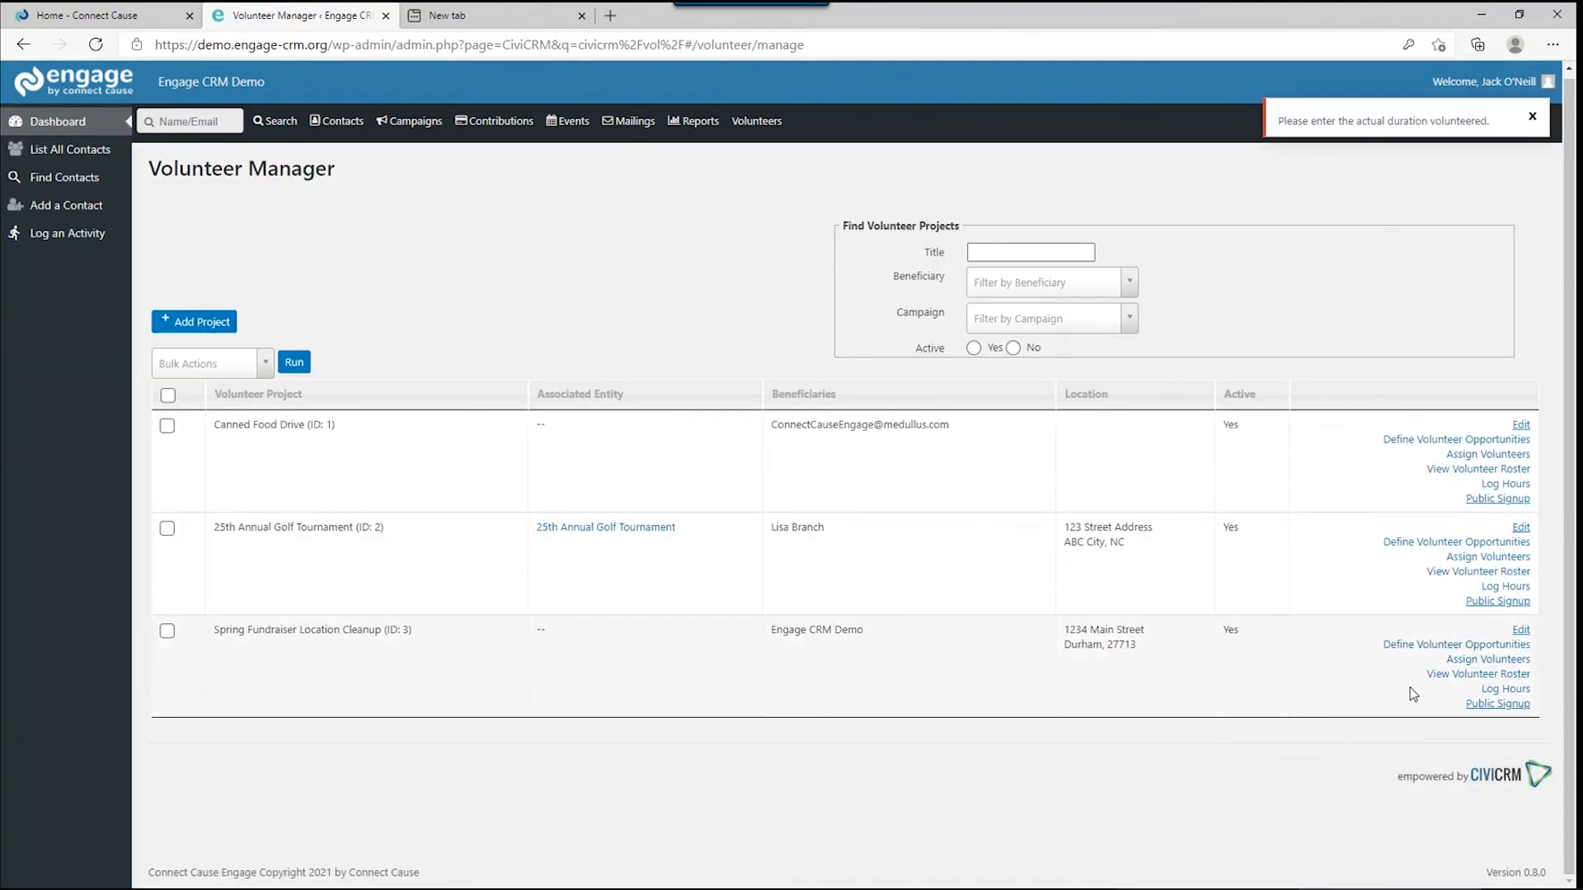
pyautogui.click(1502, 690)
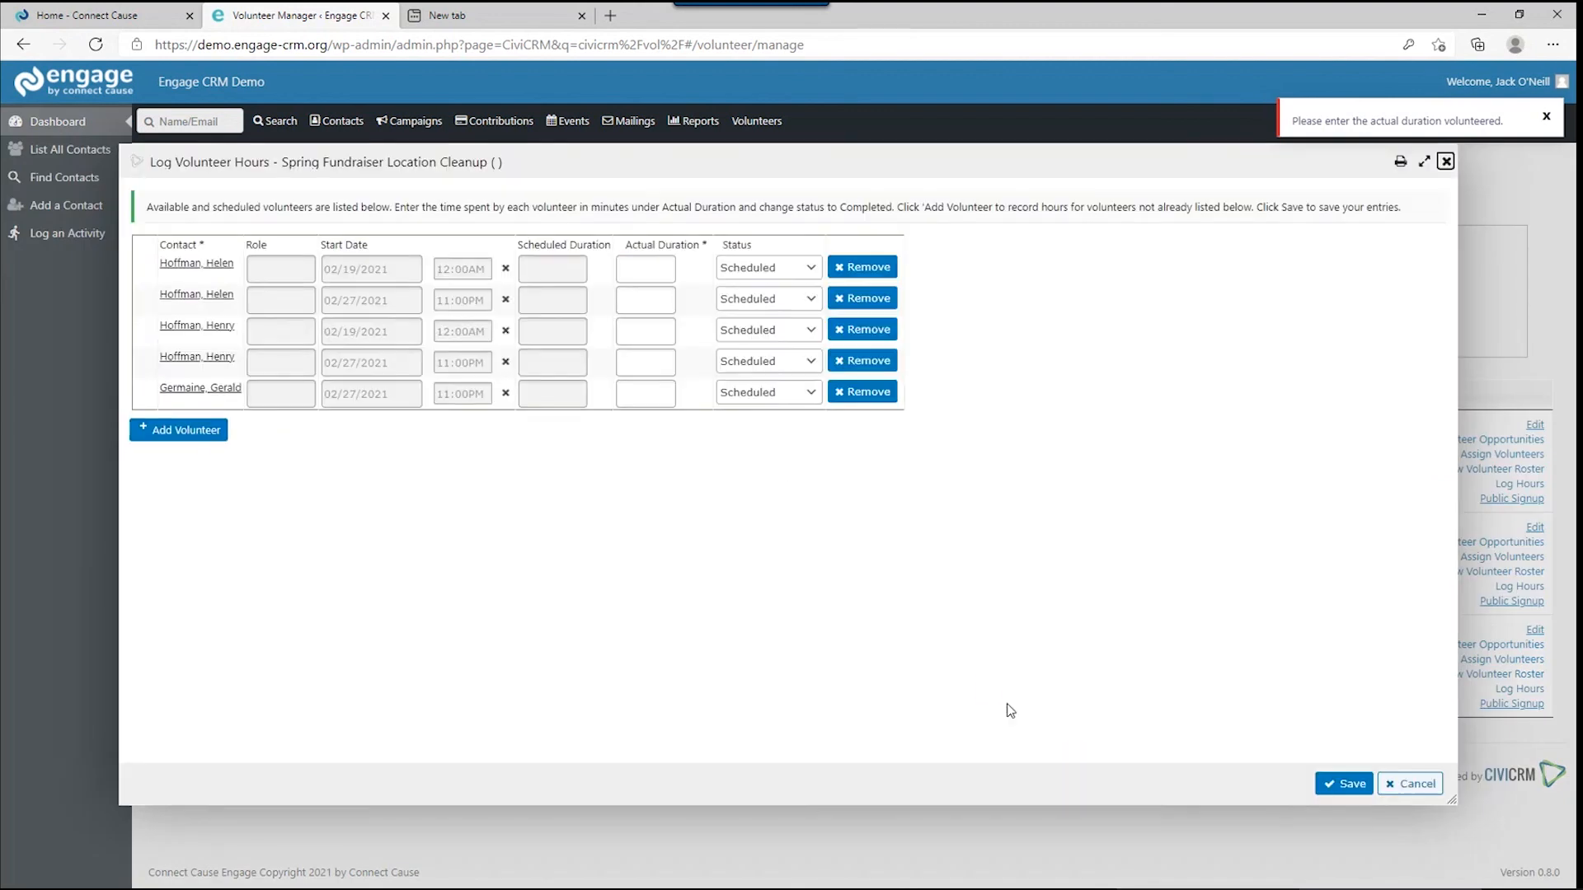
# Enter actual durations of 60, 180, 60, 180 and 60 minutes for the five volunteers.
pyautogui.click(643, 283)
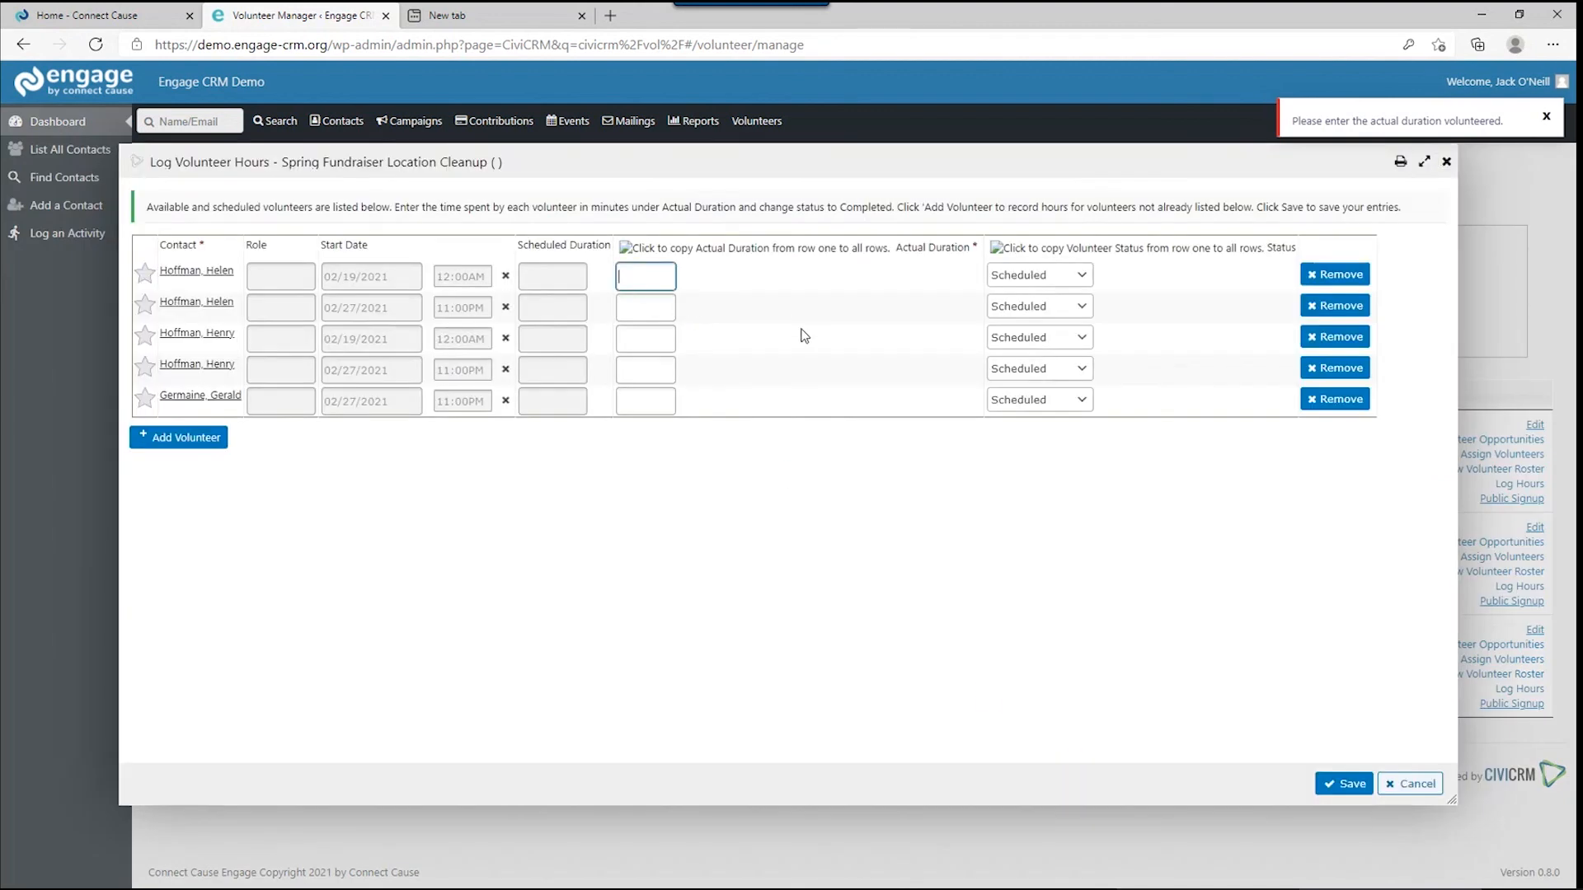
pyautogui.write('60')
pyautogui.press('Tab')
pyautogui.write('180')
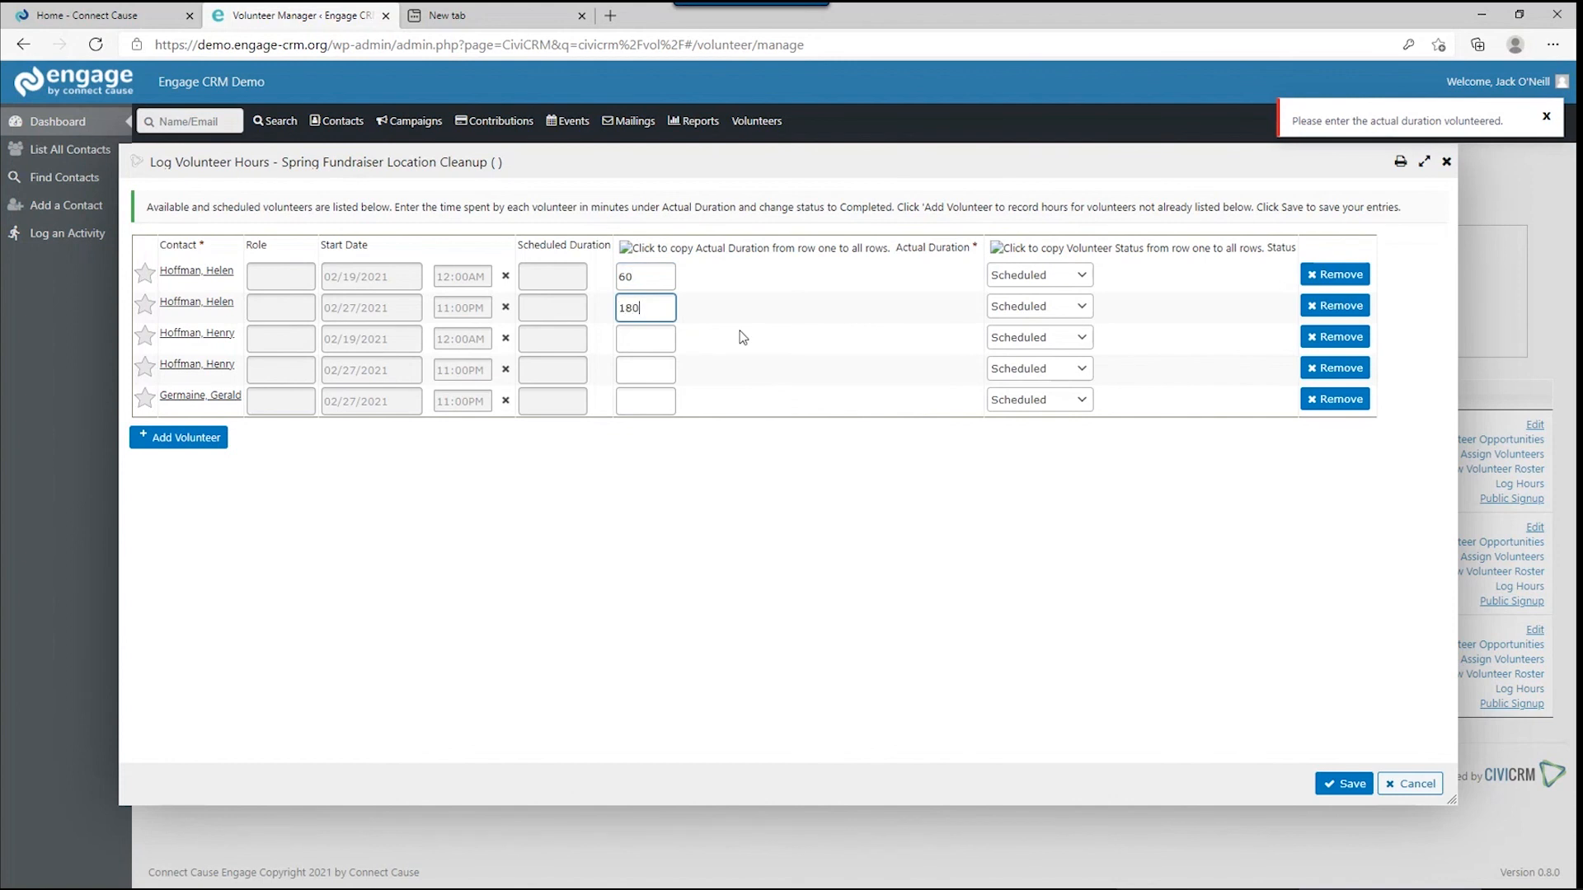
pyautogui.click(658, 343)
pyautogui.write('60')
pyautogui.click(664, 365)
pyautogui.write('180')
pyautogui.press('Tab')
pyautogui.write('60')
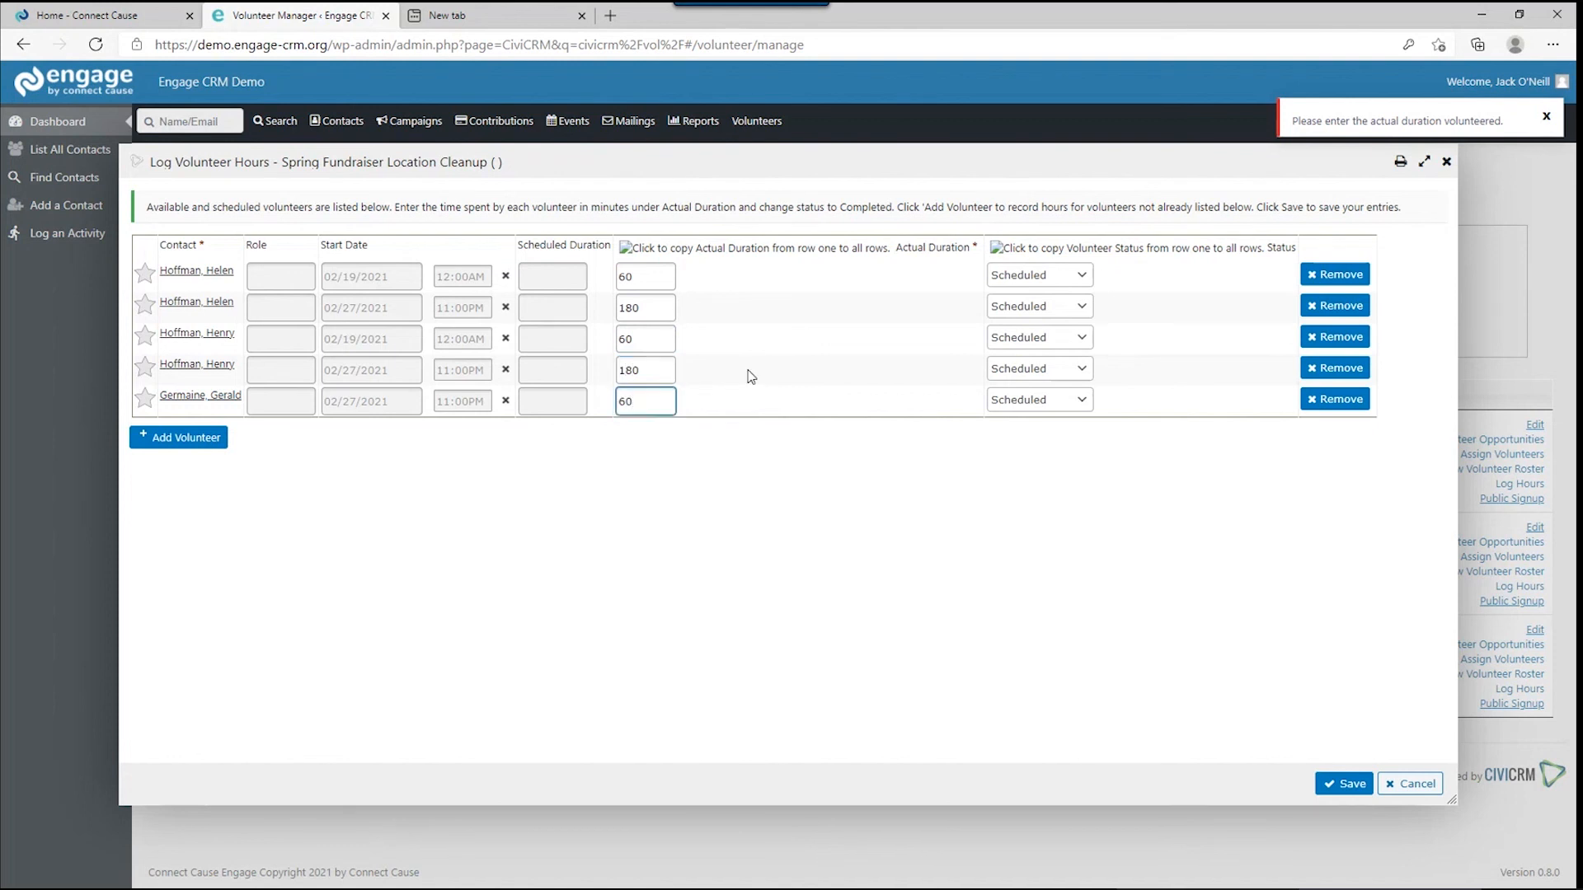
# Set all five volunteer shifts to Completed and save the logged hours.
pyautogui.click(1036, 276)
pyautogui.click(1019, 311)
pyautogui.click(1036, 306)
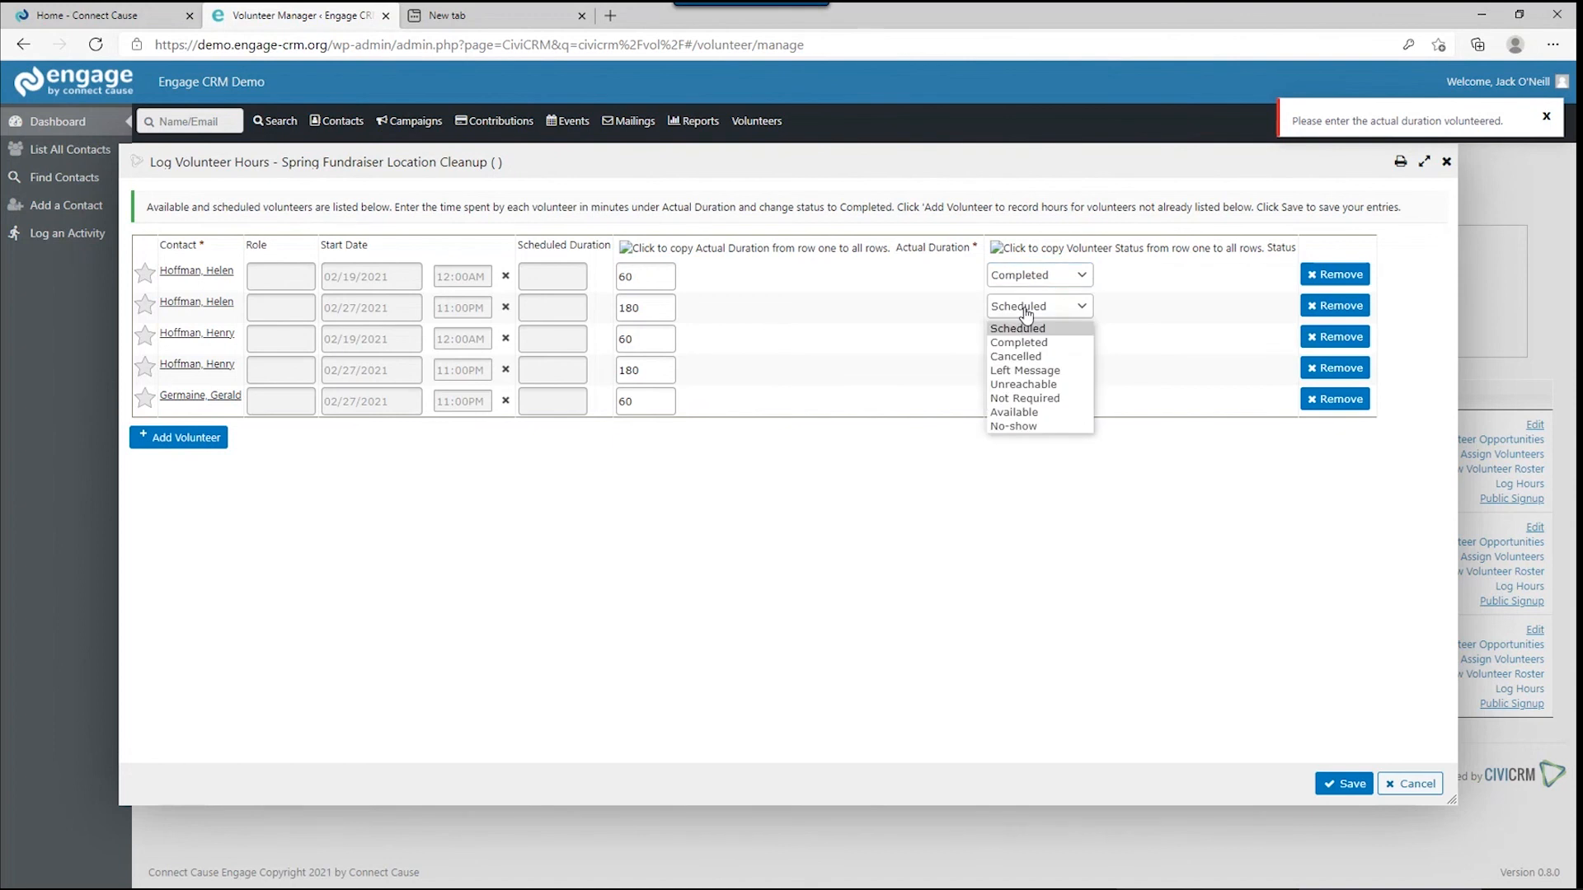
pyautogui.click(1023, 343)
pyautogui.click(1023, 339)
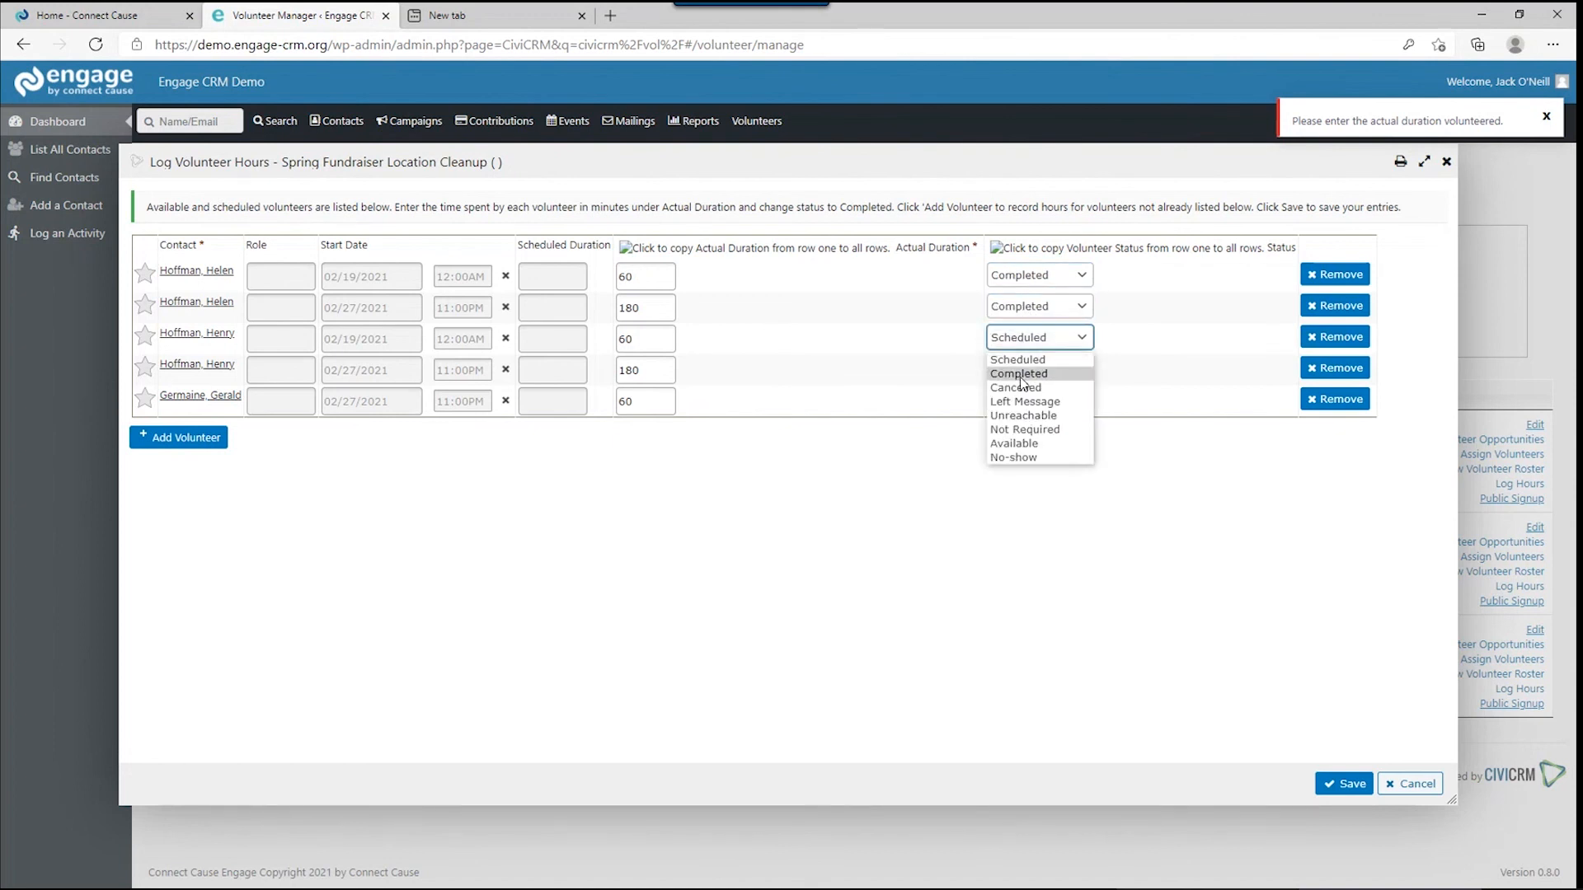
pyautogui.click(1031, 370)
pyautogui.click(1032, 371)
pyautogui.click(1022, 404)
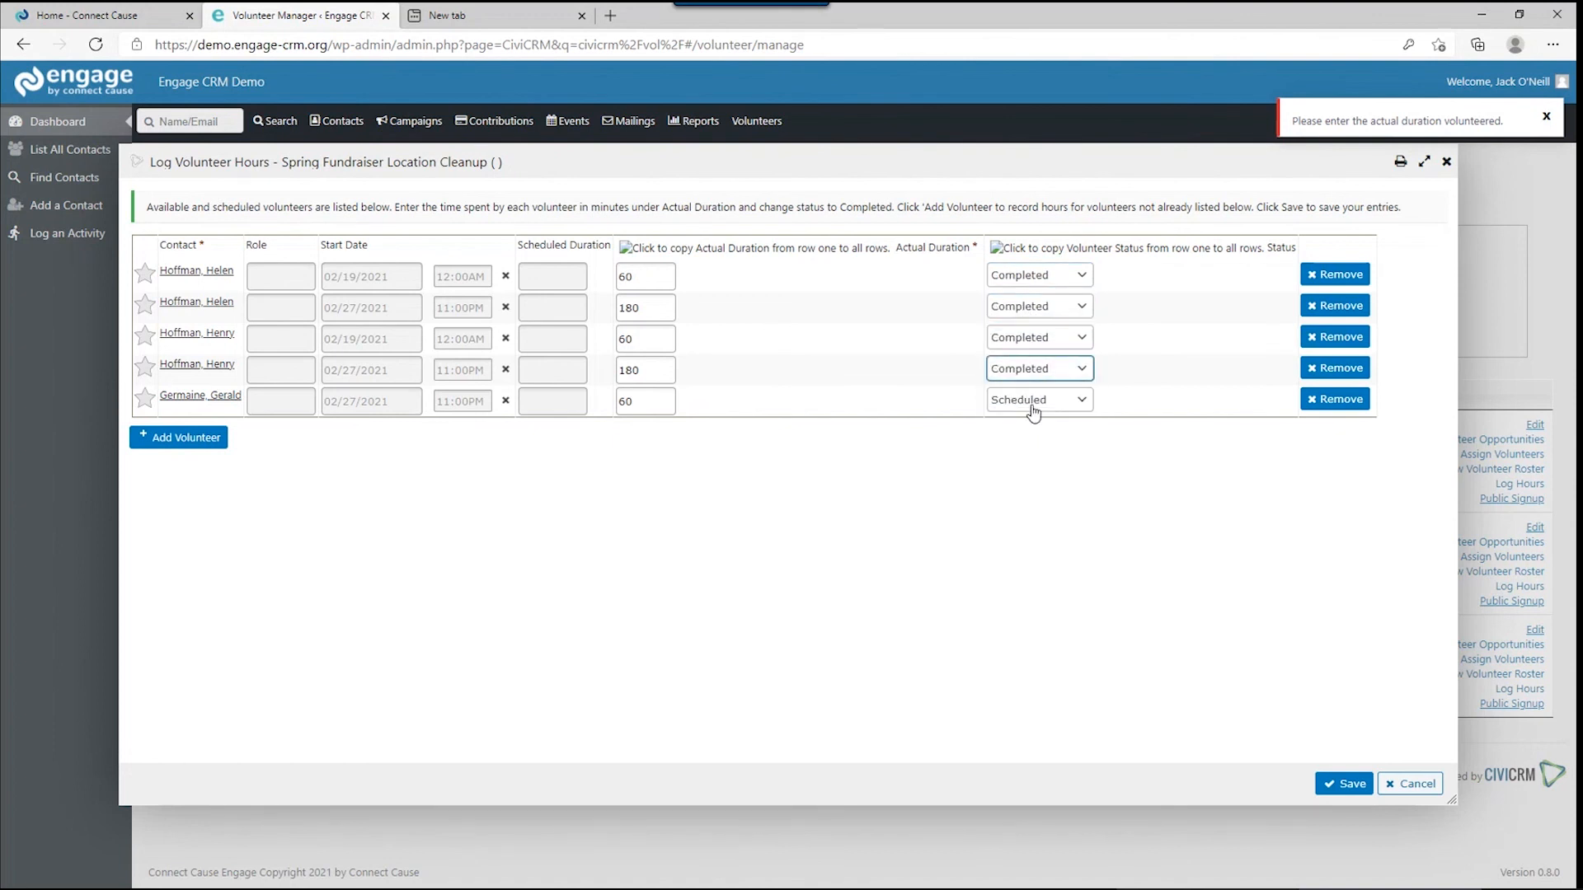
pyautogui.click(1034, 402)
pyautogui.click(1035, 409)
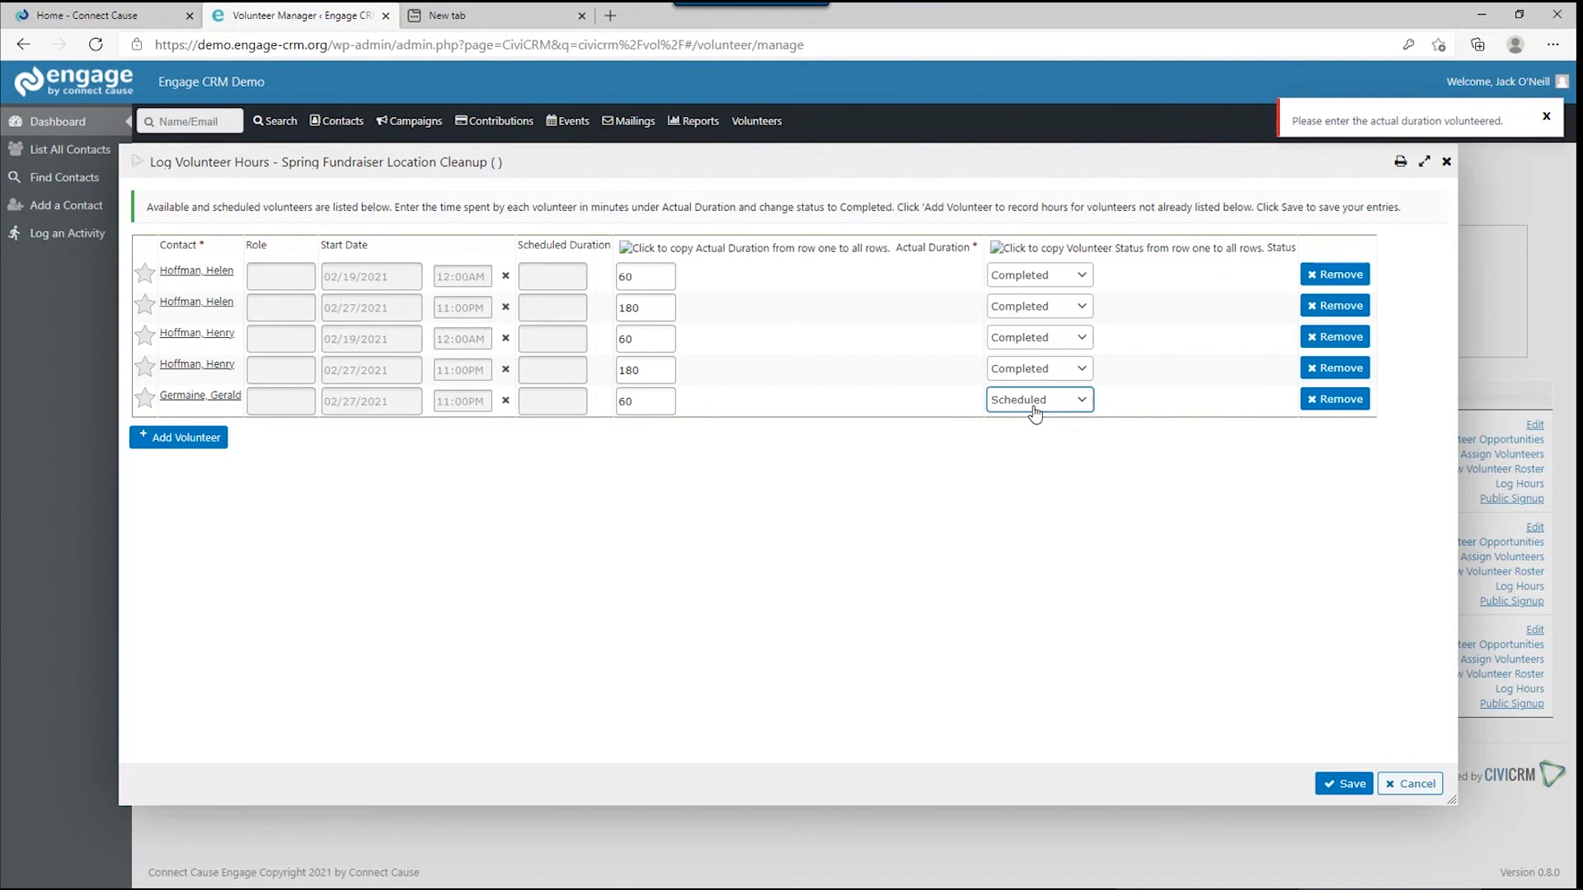
pyautogui.click(1035, 411)
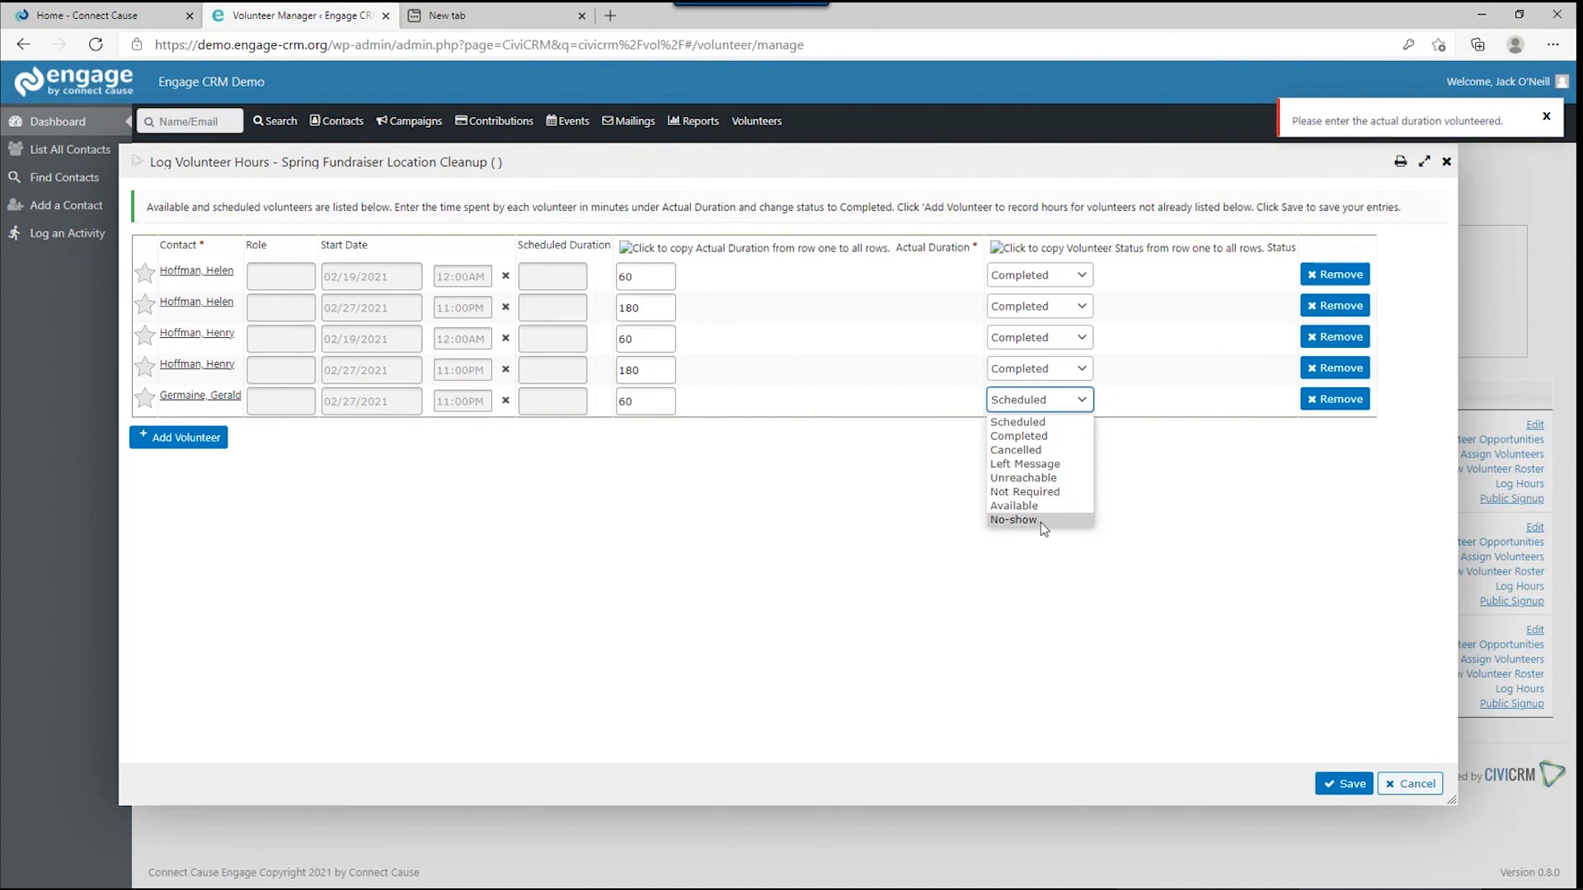
pyautogui.click(1014, 437)
pyautogui.click(1344, 783)
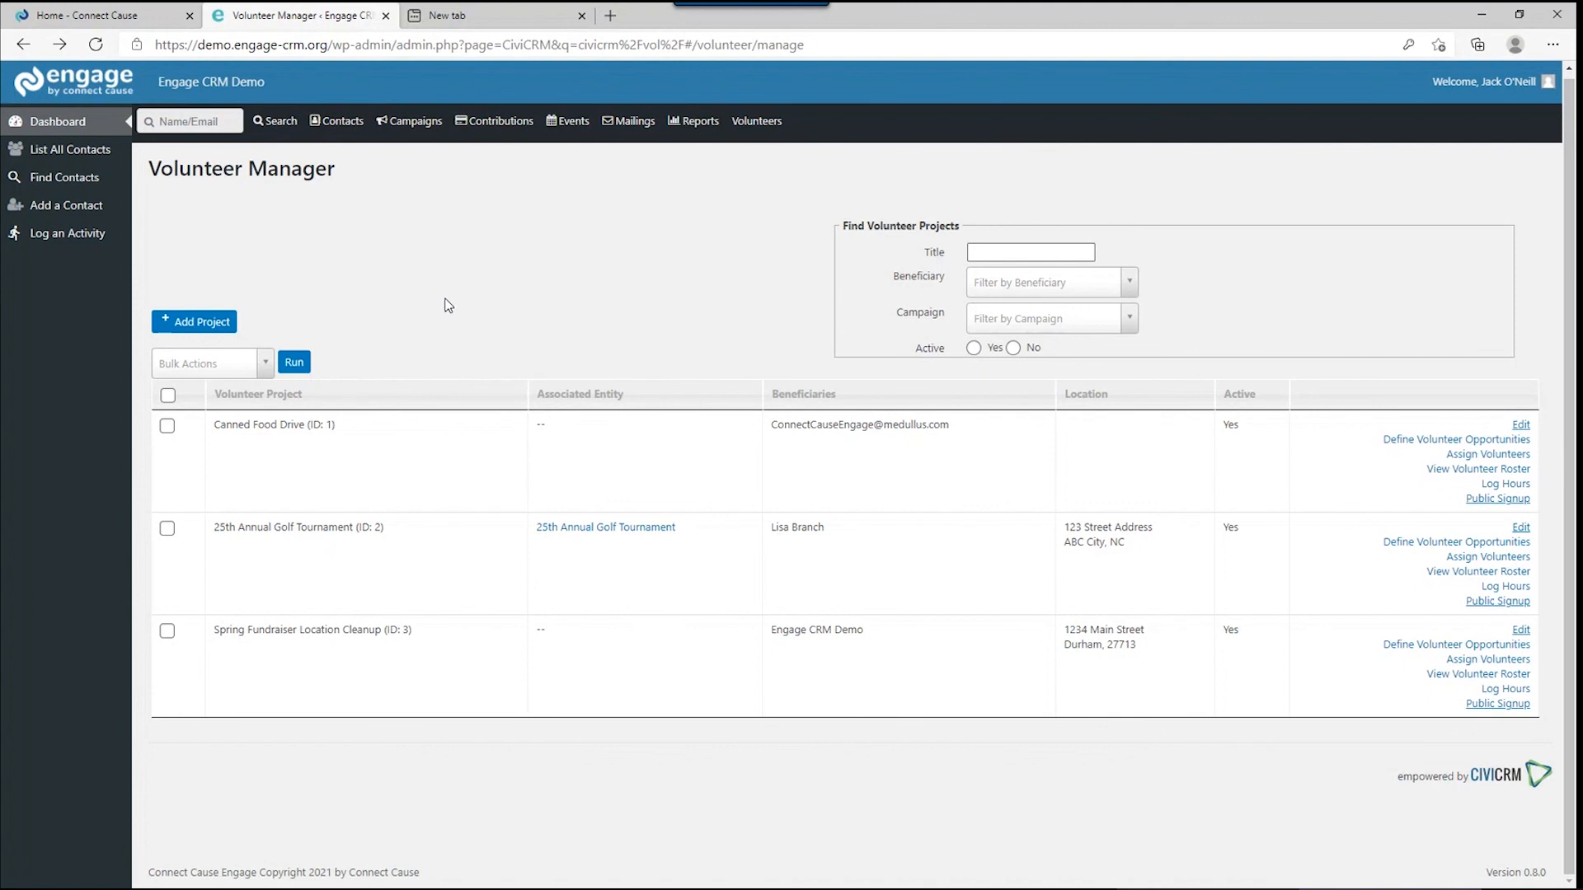
# Go to the CRM dashboard from the sidebar.
pyautogui.click(86, 134)
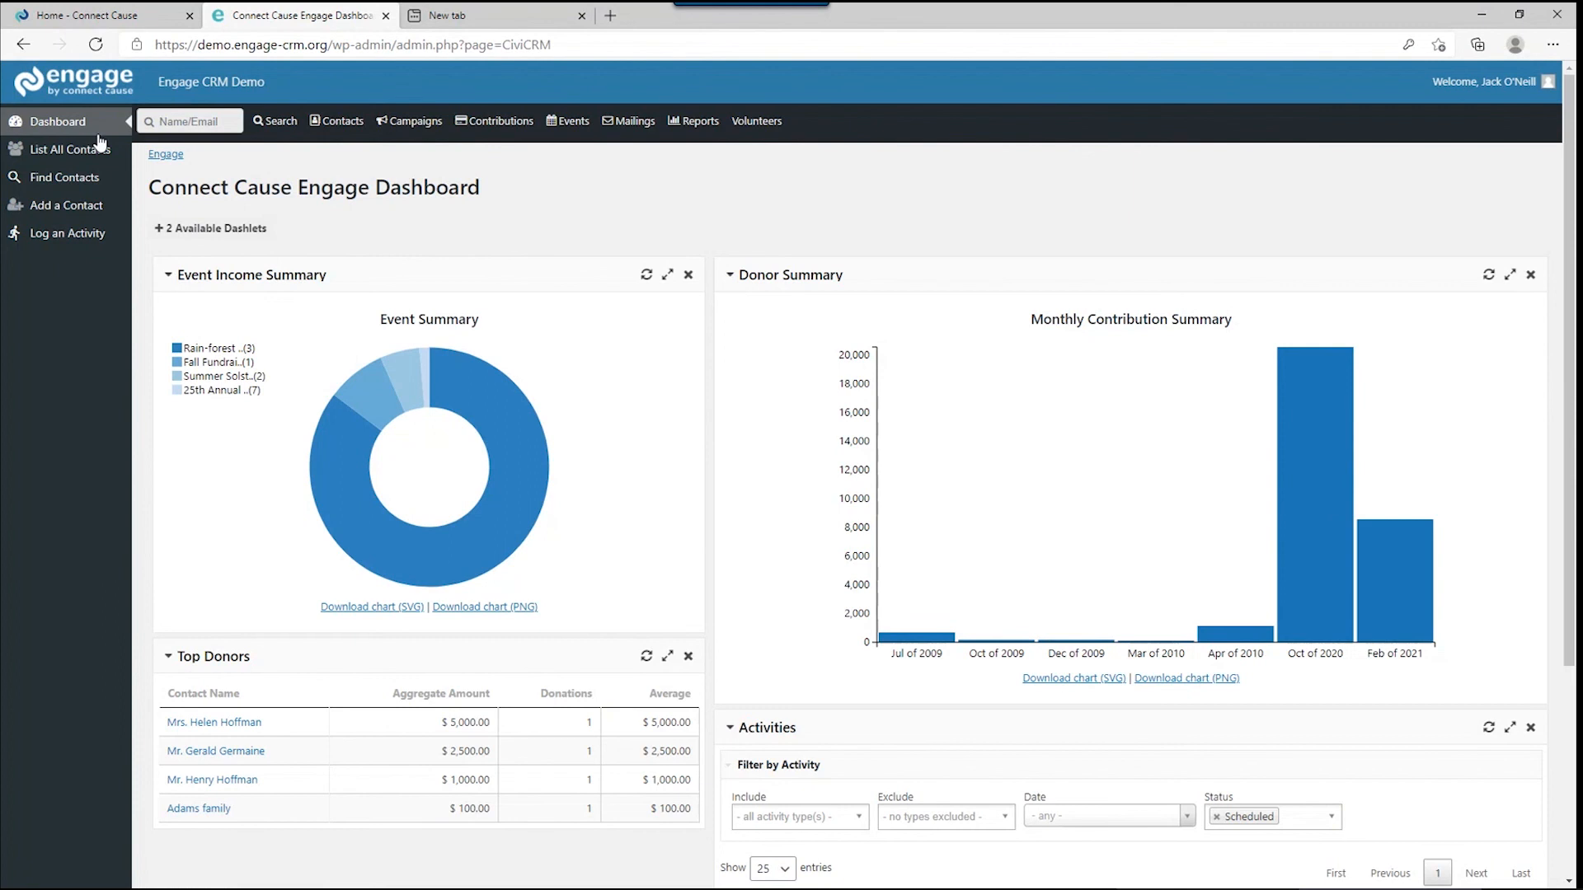
# Open the Contributions dashboard and review the 2021 By Month and By Year charts.
pyautogui.moveTo(466, 124)
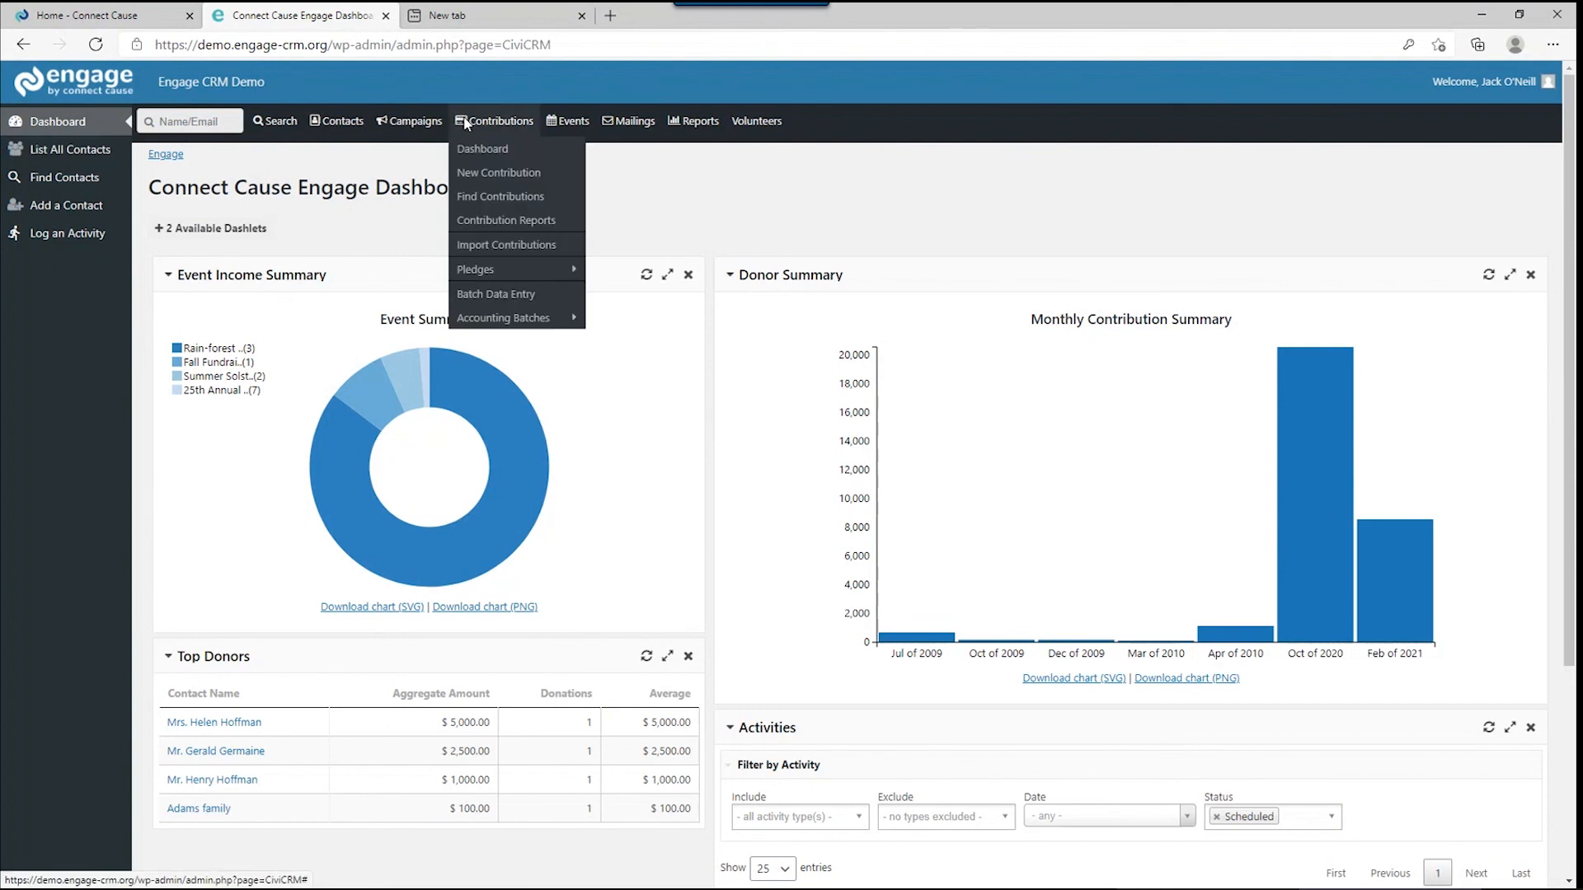
pyautogui.click(475, 150)
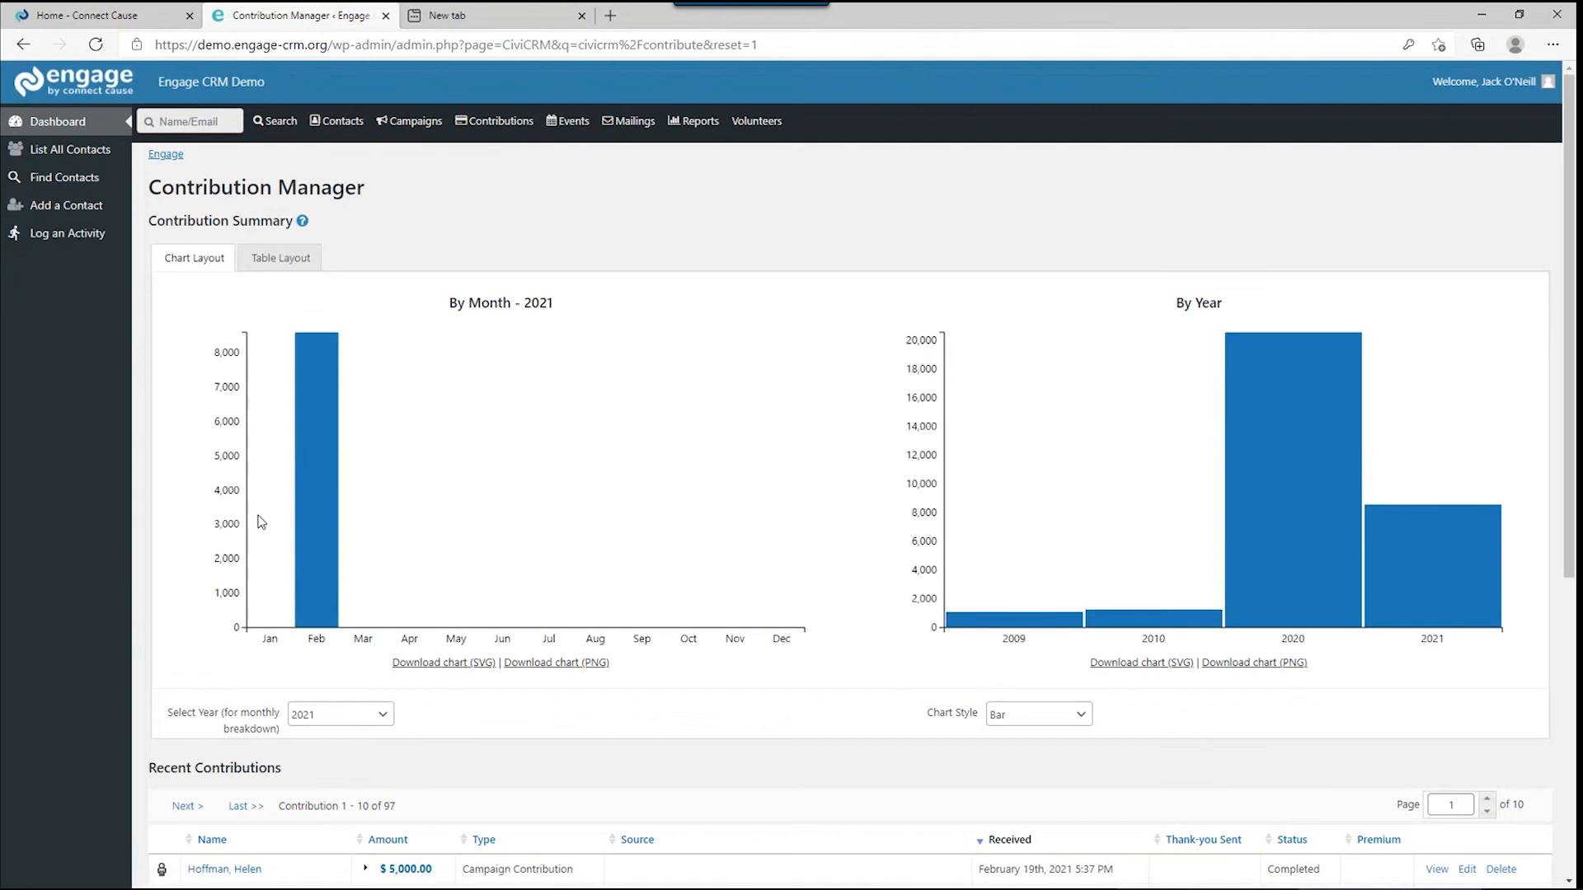
pyautogui.scroll(-5, 261, 520)
pyautogui.scroll(-2, 288, 521)
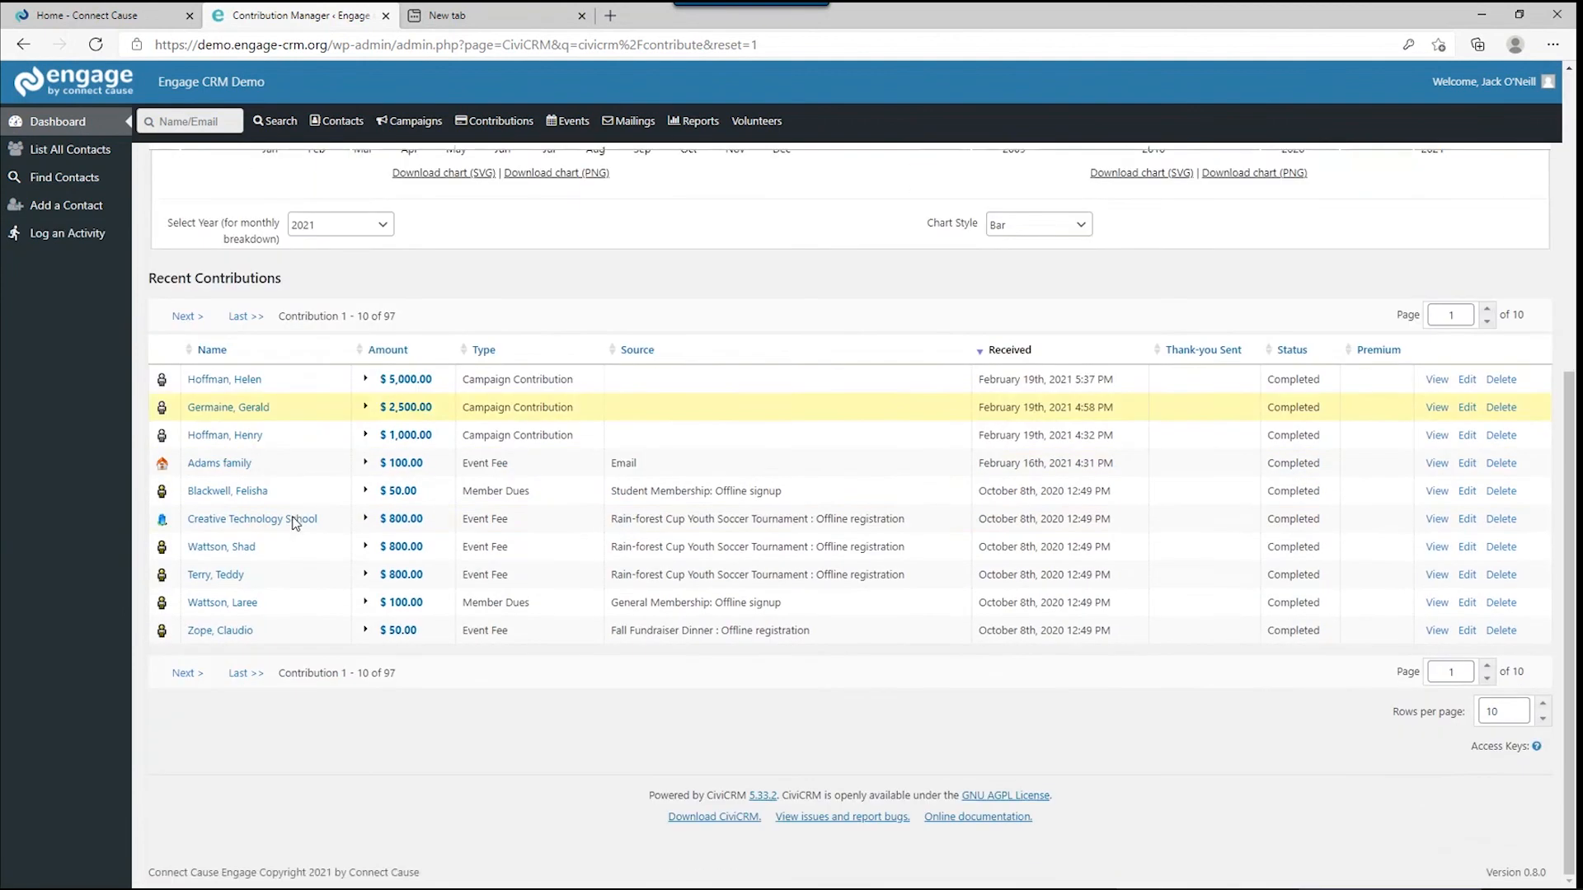
pyautogui.scroll(5, 294, 524)
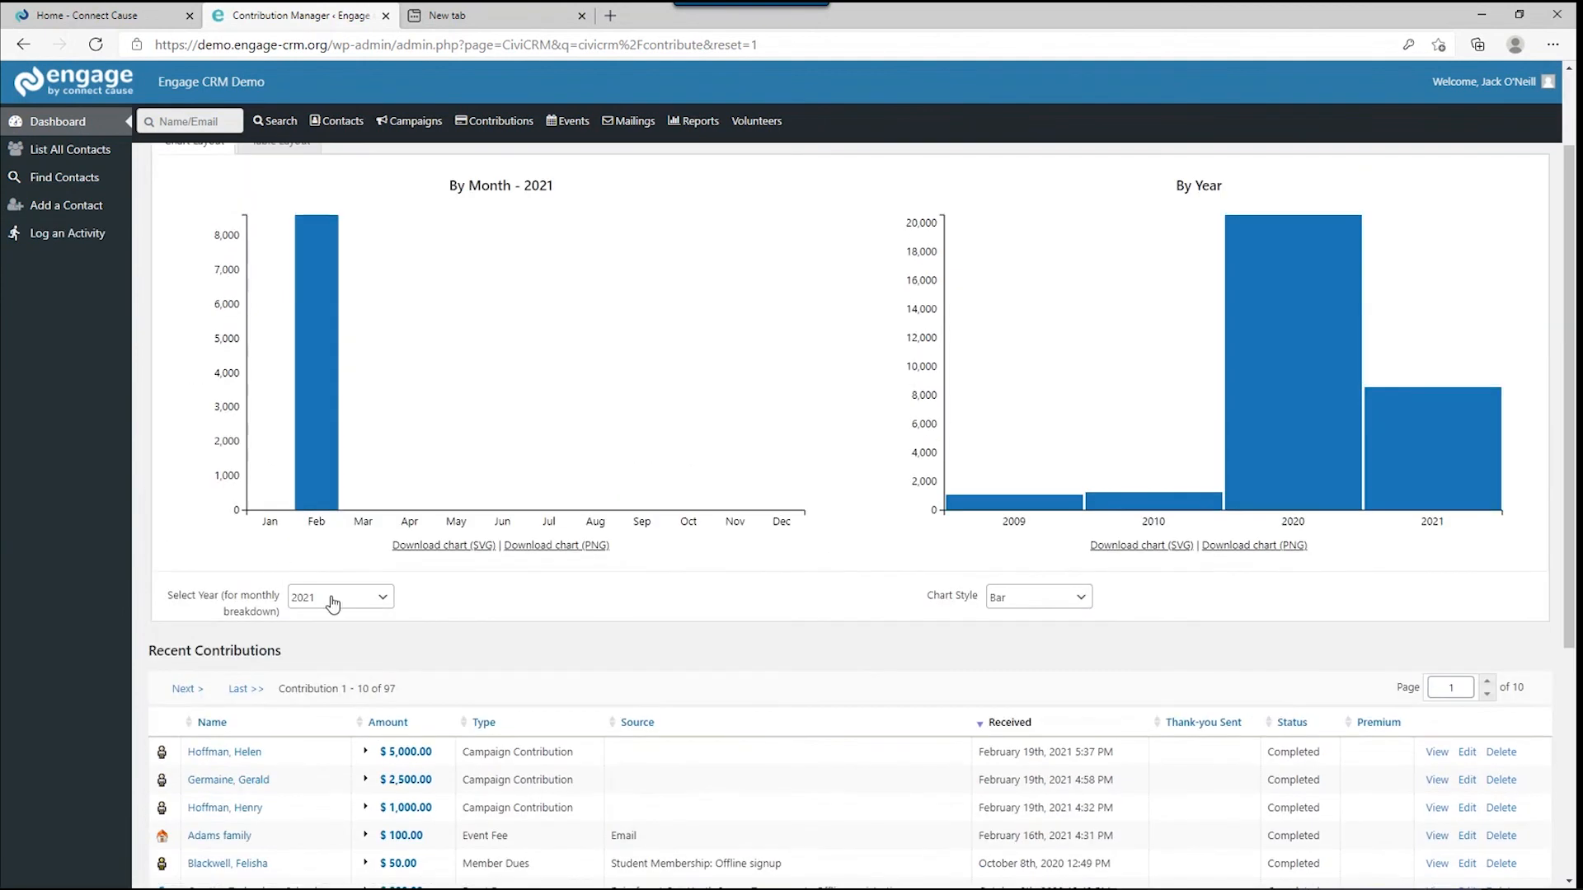
pyautogui.scroll(2, 332, 604)
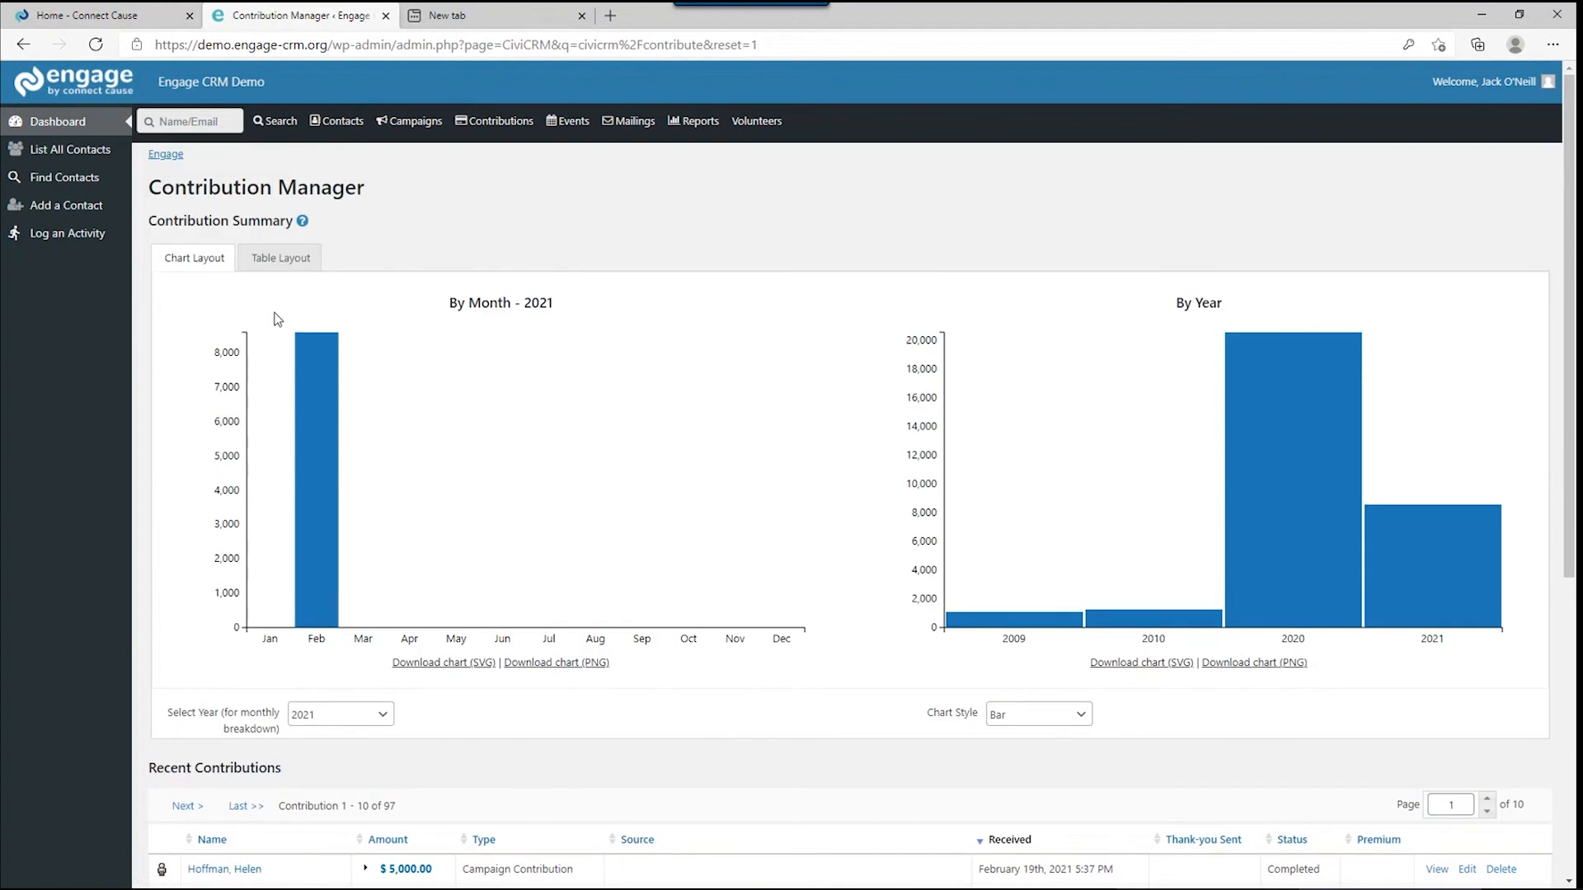
# Switch the contribution summary to Table Layout, then back to Chart Layout.
pyautogui.click(281, 268)
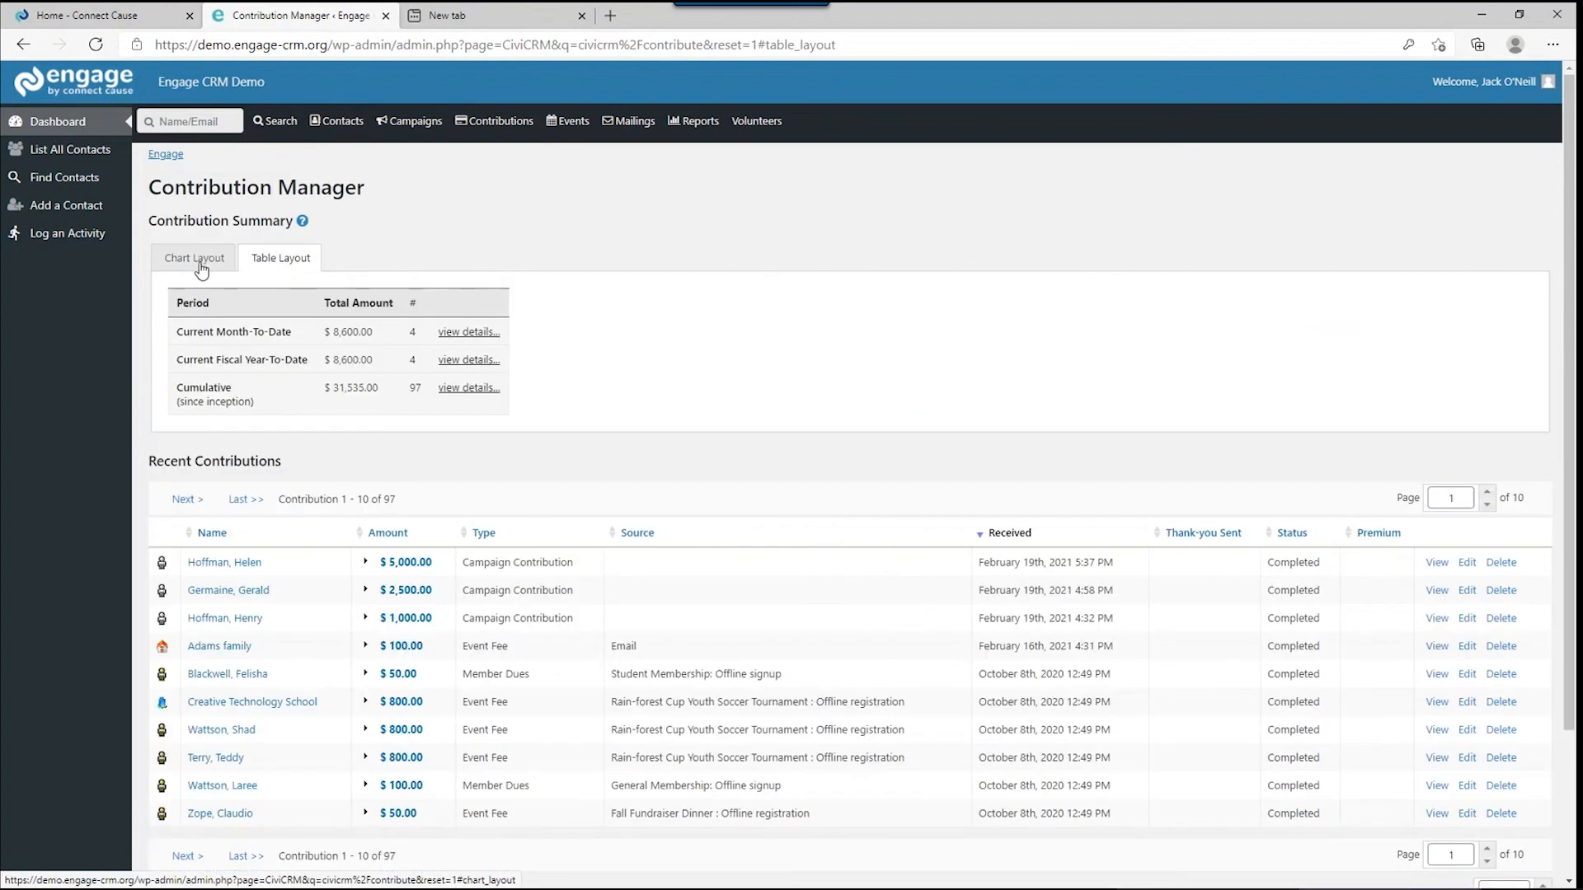
pyautogui.click(200, 266)
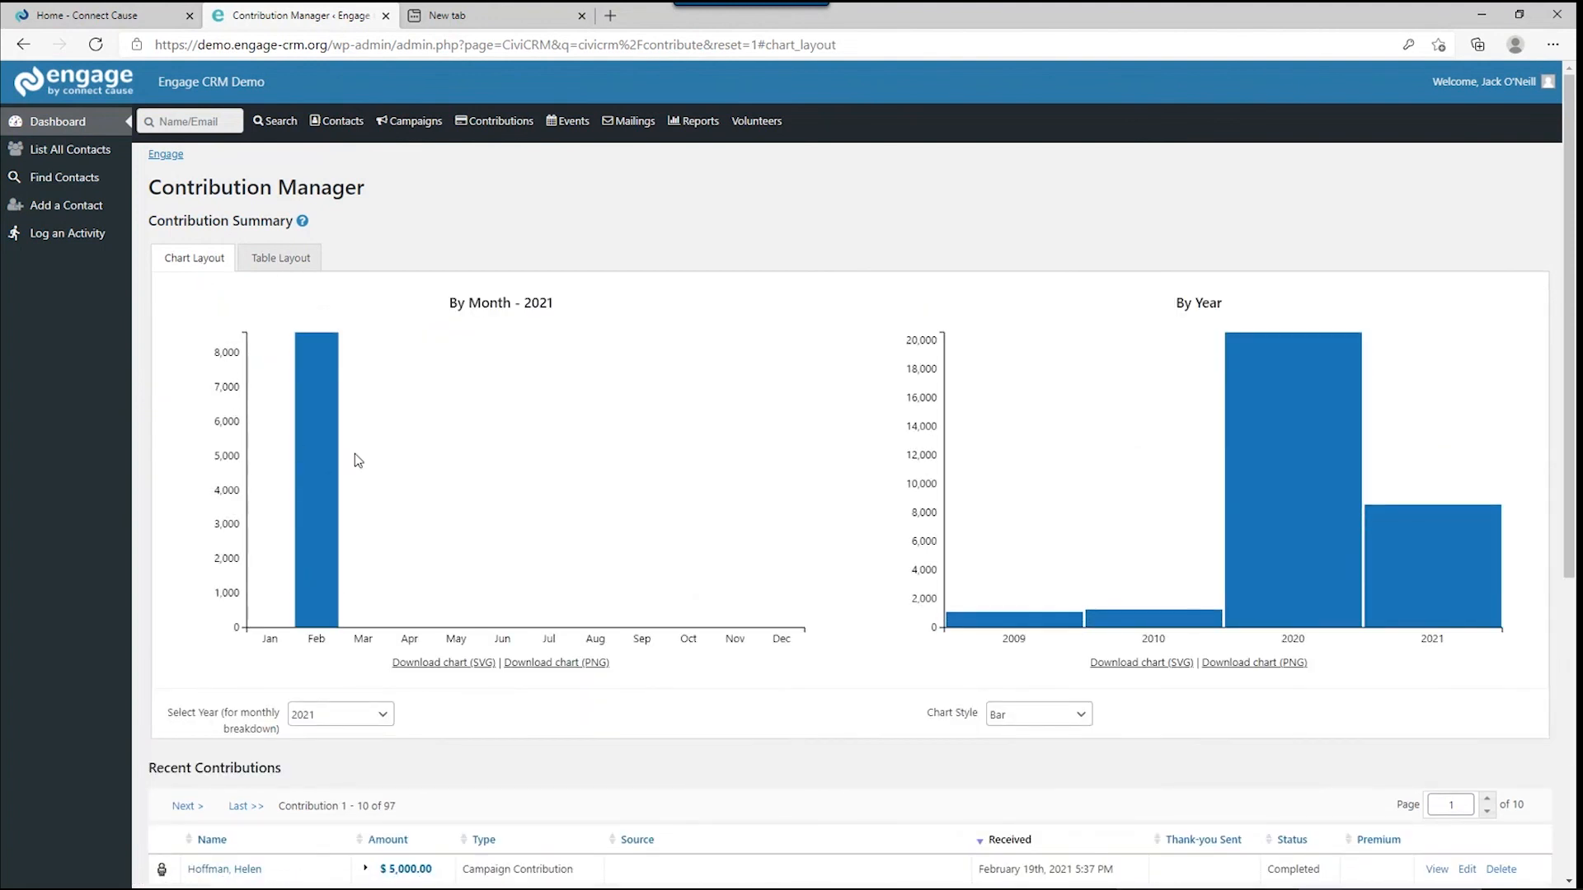
pyautogui.moveTo(495, 121)
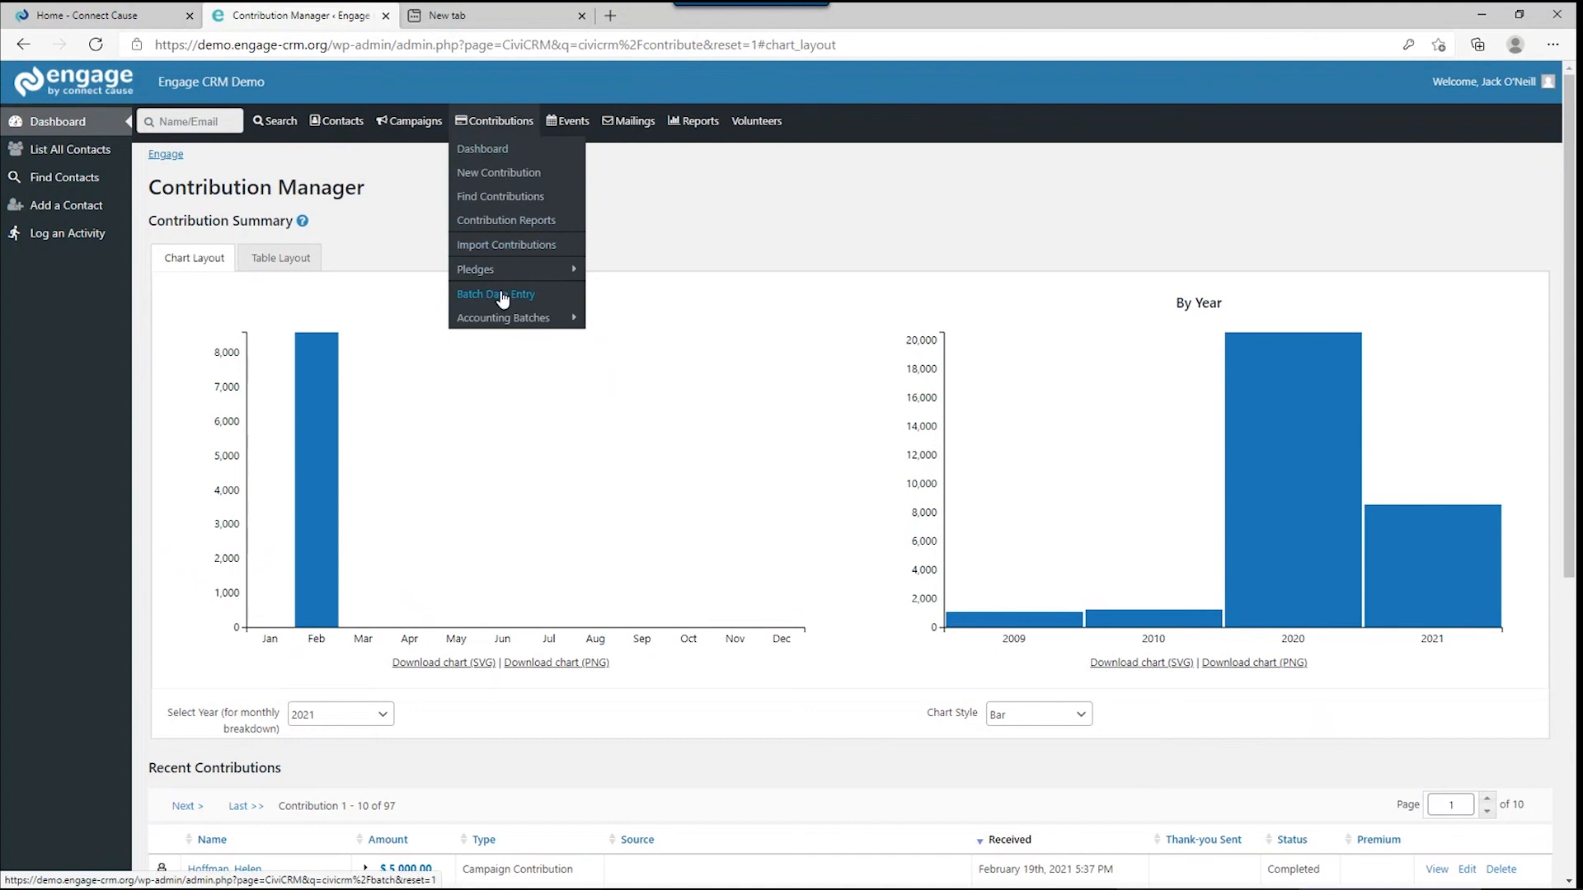
# Open Contribution Reports from the Contributions menu.
pyautogui.click(507, 221)
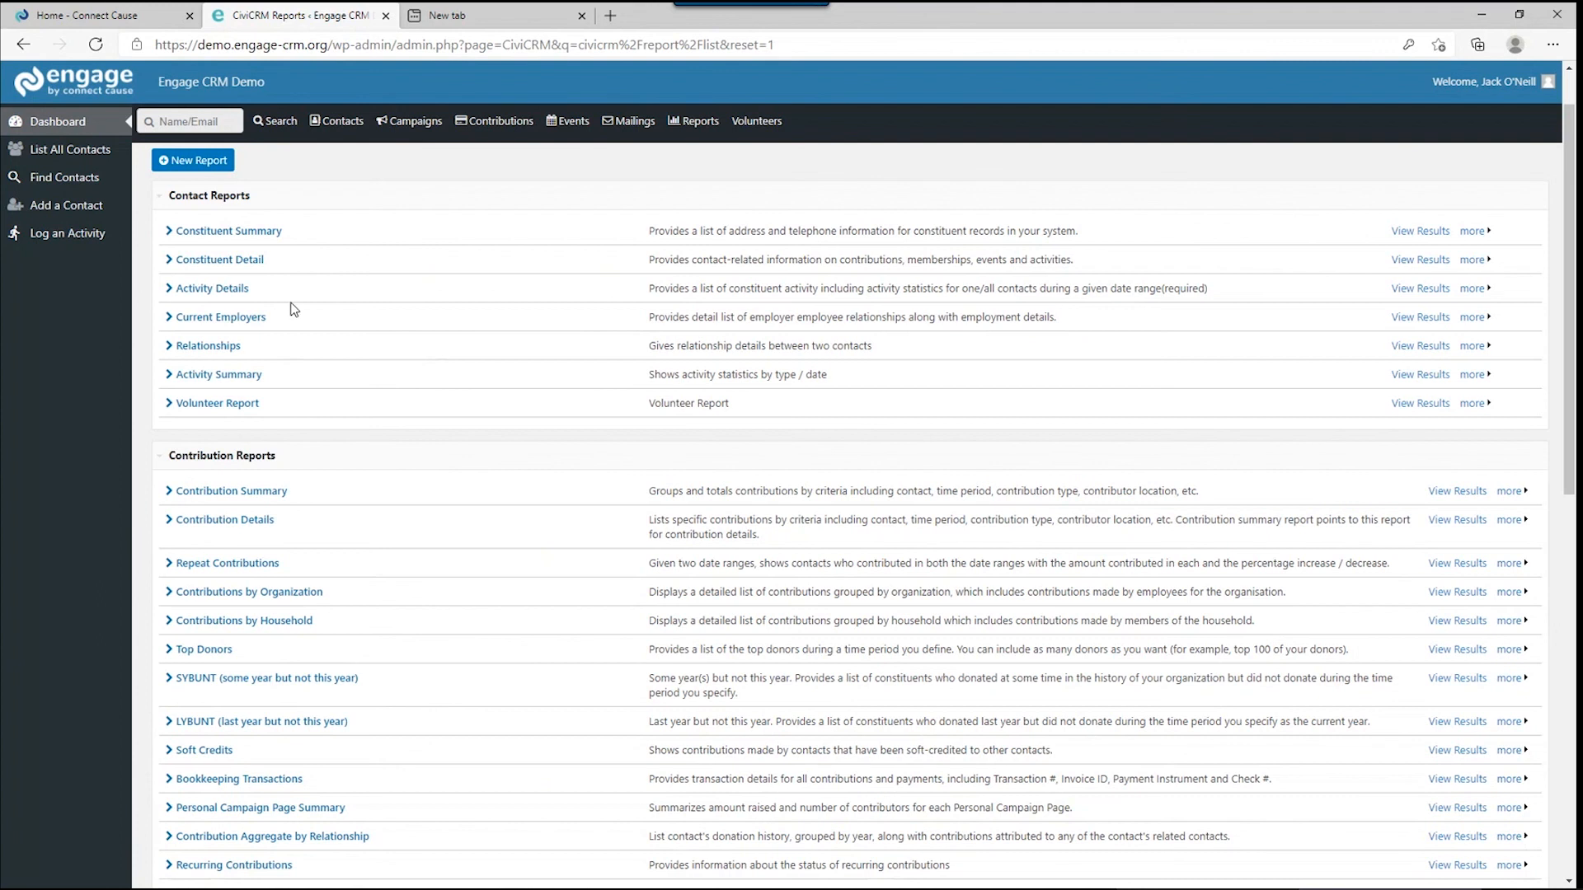
# Browse the reports list and New Report templates, then return to the Engage Dashboard.
pyautogui.scroll(-6, 216, 454)
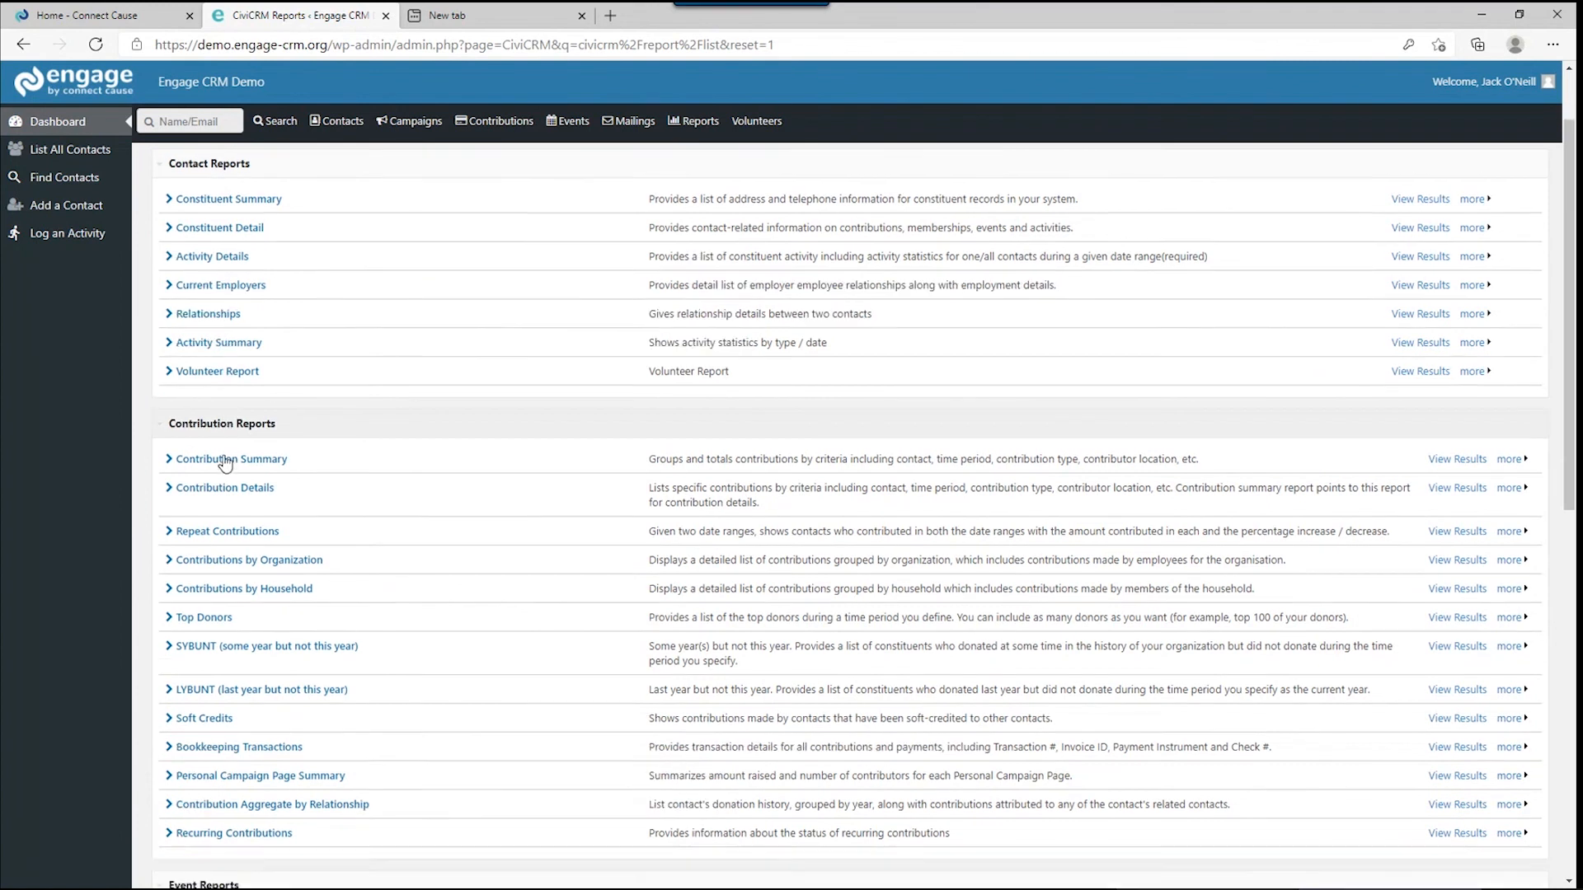
pyautogui.scroll(-4, 227, 454)
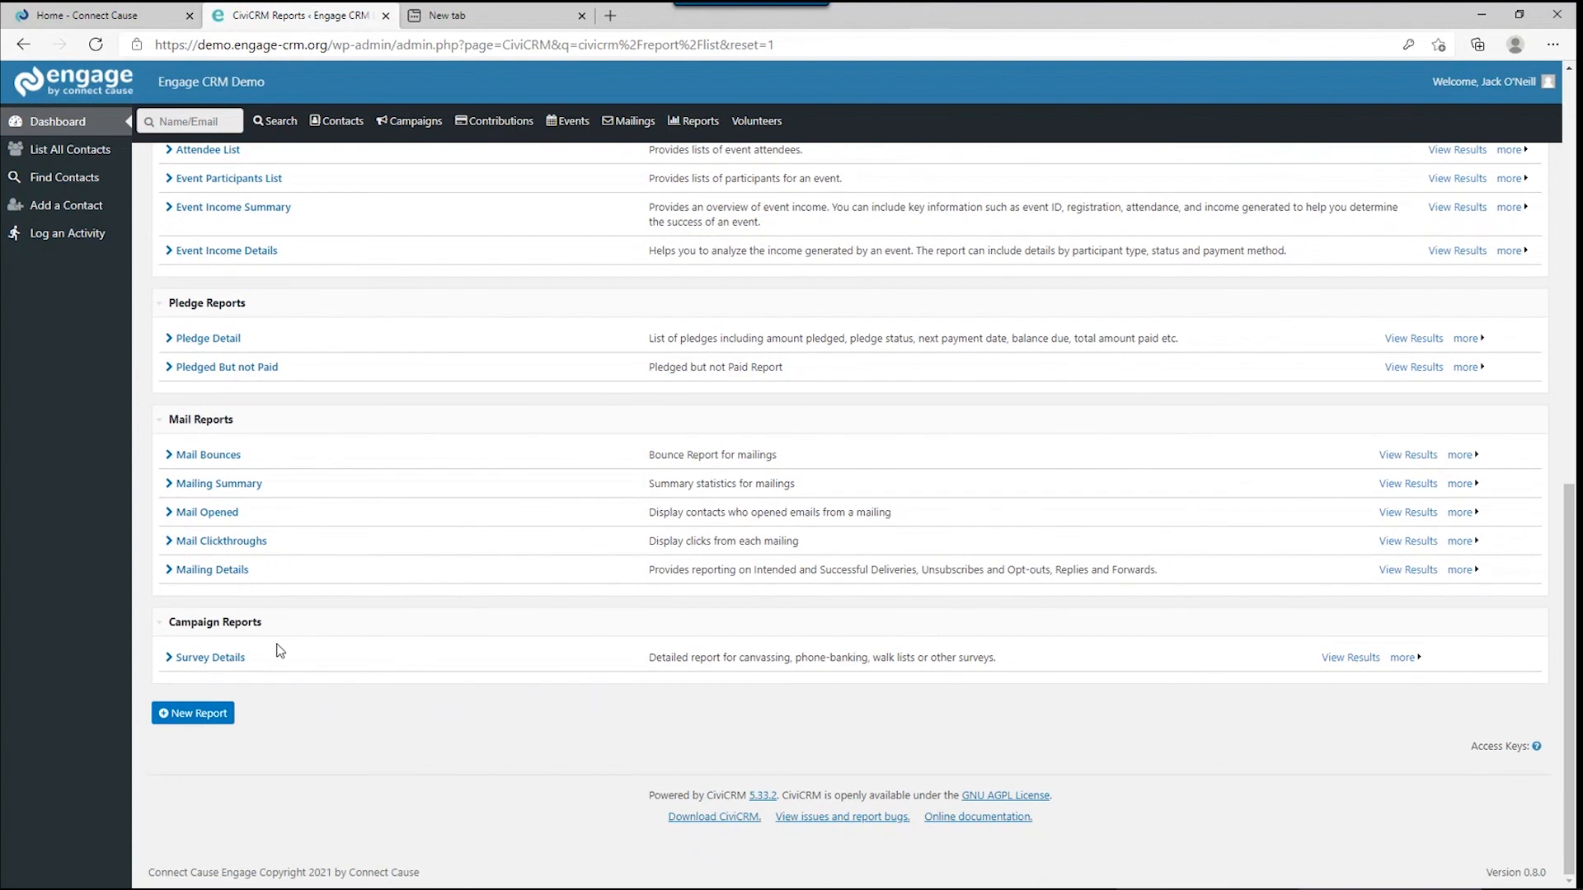
pyautogui.click(192, 719)
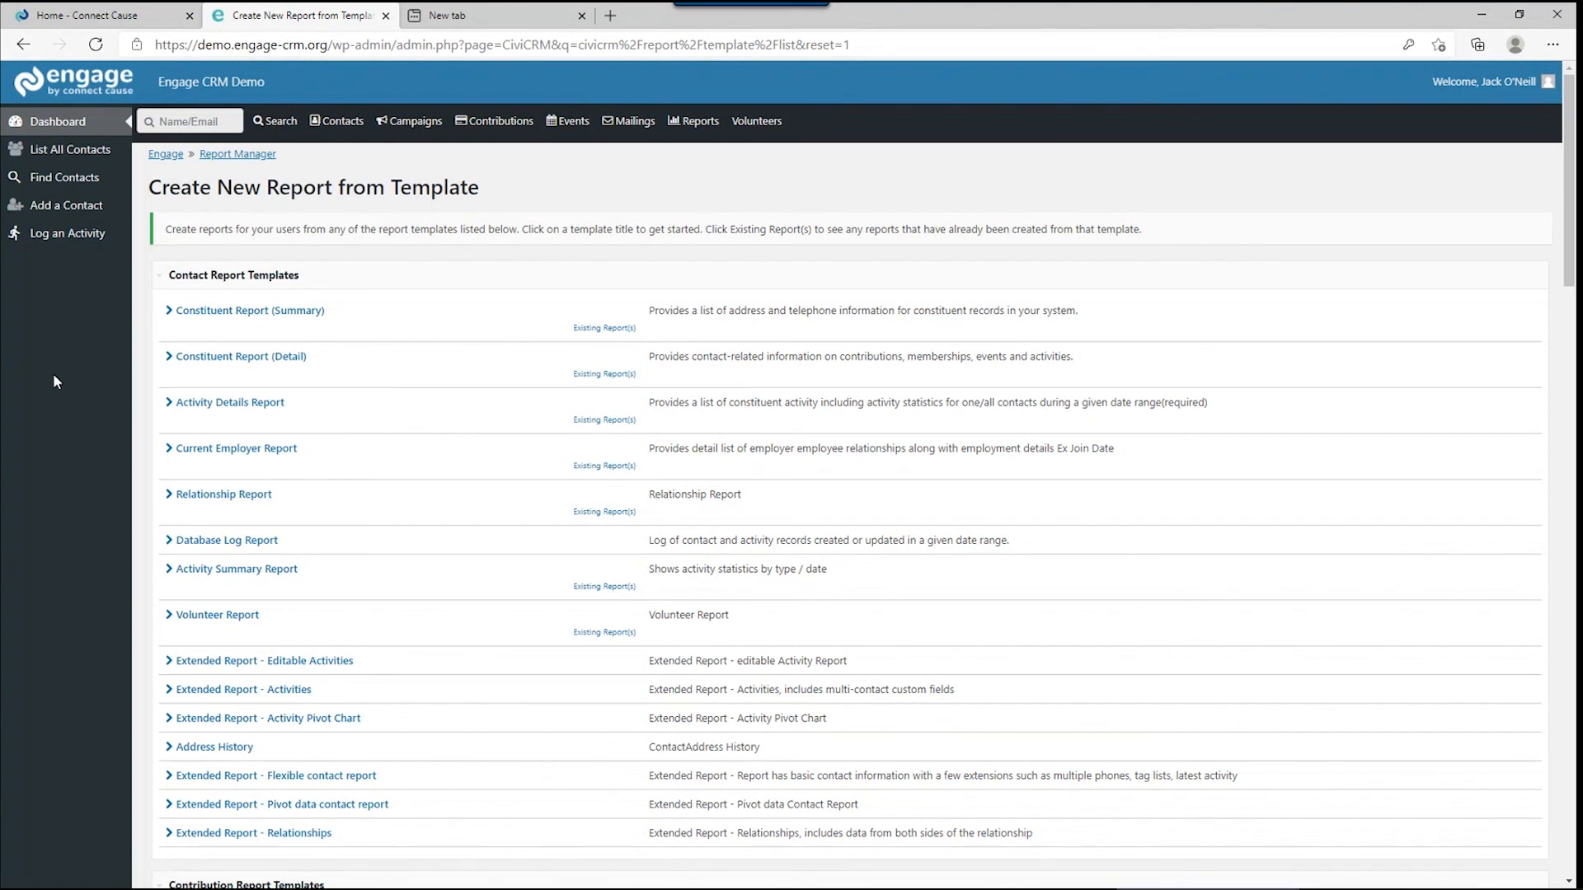
pyautogui.click(74, 123)
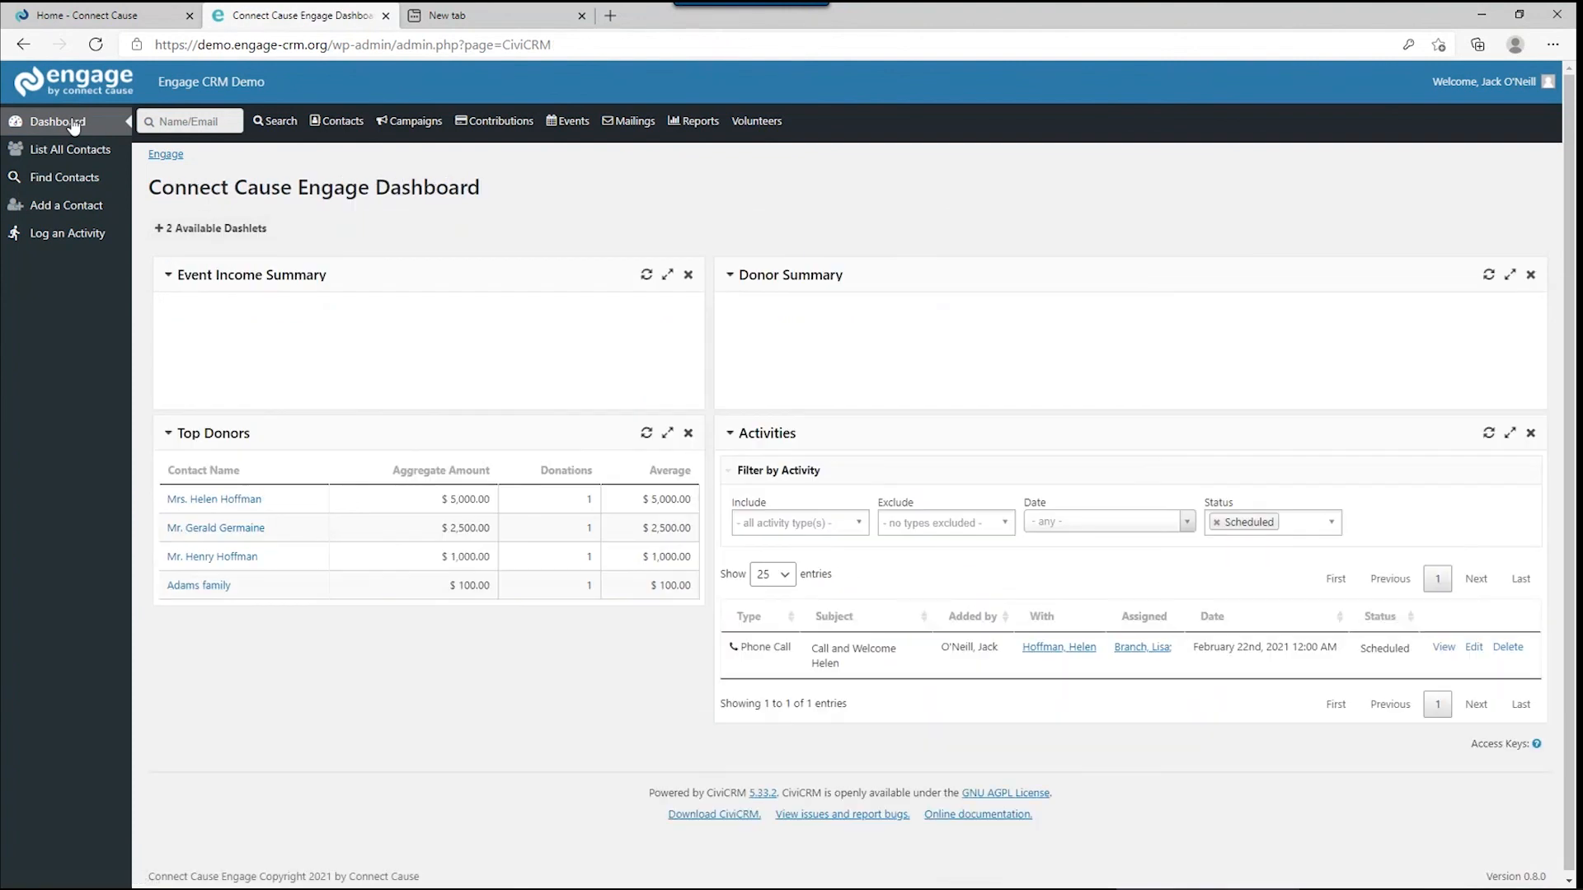